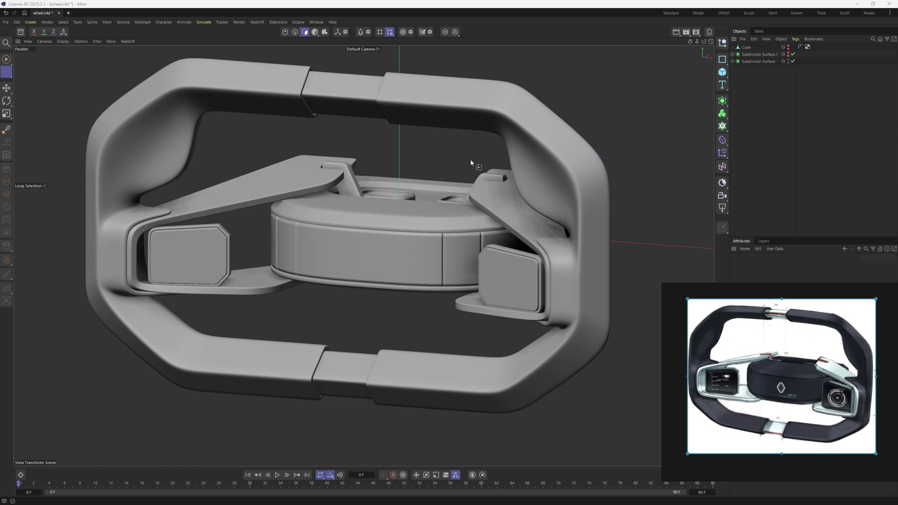
{"action": "left_click_drag", "start_coordinate": [436, 138], "coordinate": [374, 191], "text": "alt"}
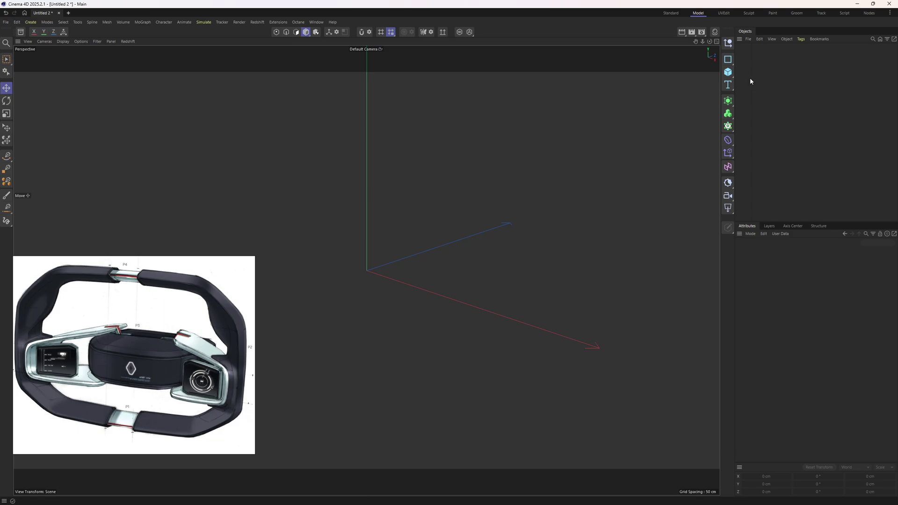
Add a cube 400 cm wide and about 222 cm high, and convert it to an editable polygon object
{"action": "left_click", "coordinate": [728, 72]}
{"action": "left_click", "coordinate": [755, 83]}
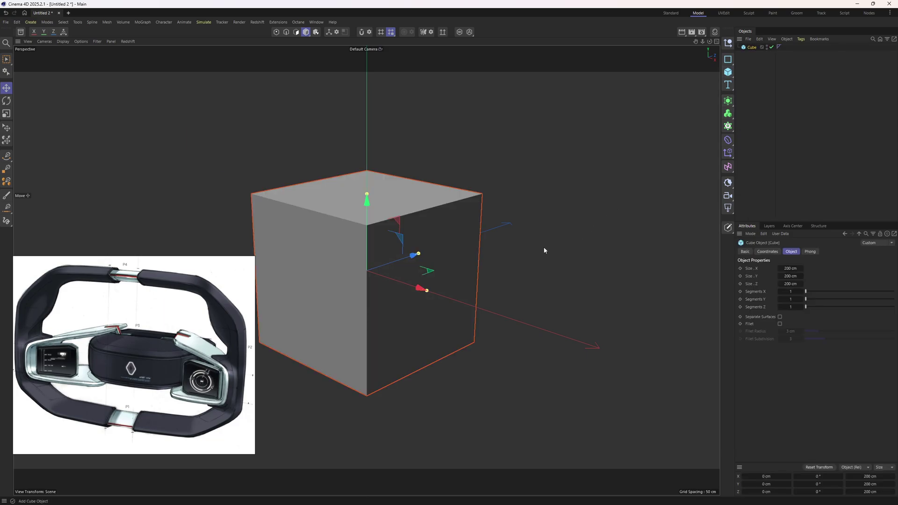
{"action": "key", "text": "F4"}
{"action": "left_click_drag", "start_coordinate": [533, 253], "coordinate": [580, 259]}
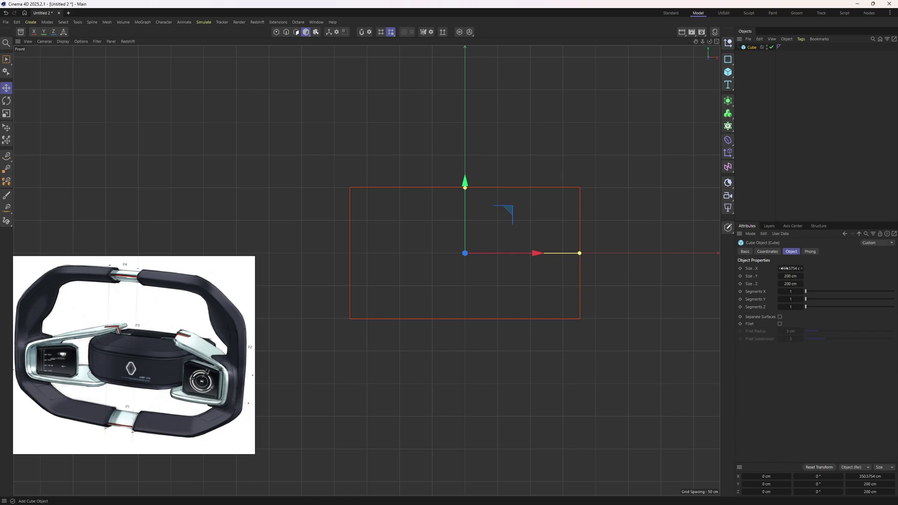
{"action": "type", "text": "400"}
{"action": "key", "text": "Return"}
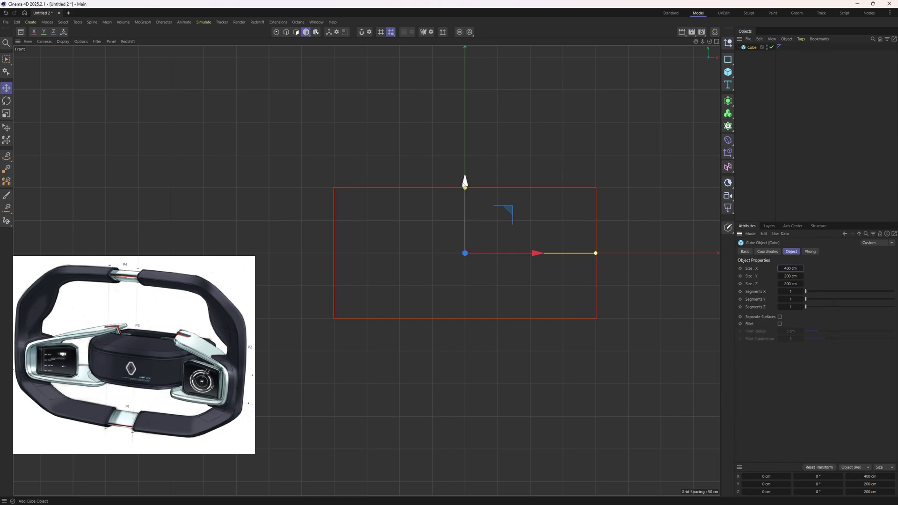
{"action": "left_click_drag", "start_coordinate": [465, 190], "coordinate": [465, 183]}
{"action": "key", "text": "c"}
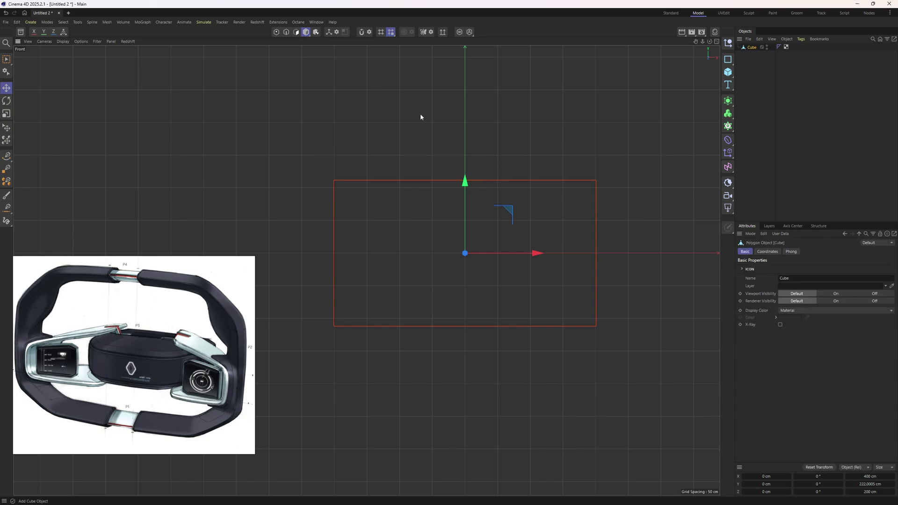
Bevel the cube's four depth-direction corner edges with an offset of about 47 cm and no subdivision
{"action": "left_click", "coordinate": [285, 34]}
{"action": "left_click_drag", "start_coordinate": [7, 60], "coordinate": [52, 84]}
{"action": "left_click_drag", "start_coordinate": [302, 141], "coordinate": [340, 193]}
{"action": "left_click_drag", "start_coordinate": [575, 153], "coordinate": [630, 202], "text": "shift"}
{"action": "left_click_drag", "start_coordinate": [607, 328], "coordinate": [344, 314], "text": "shift"}
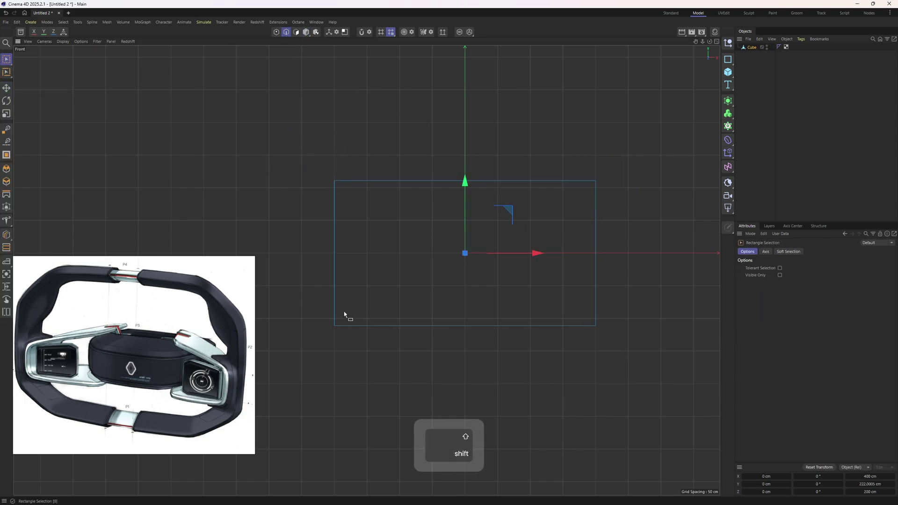
{"action": "right_click", "coordinate": [619, 305]}
{"action": "left_click", "coordinate": [638, 167]}
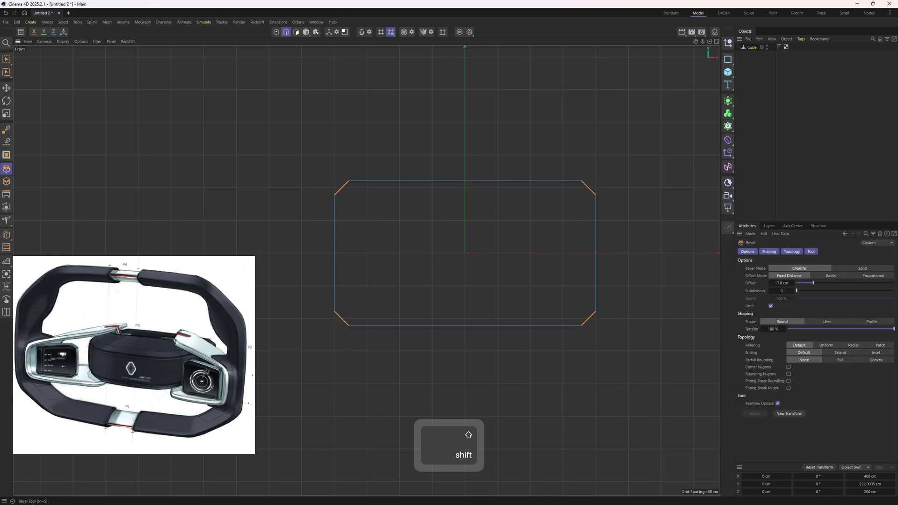
{"action": "left_click_drag", "start_coordinate": [627, 190], "coordinate": [635, 191]}
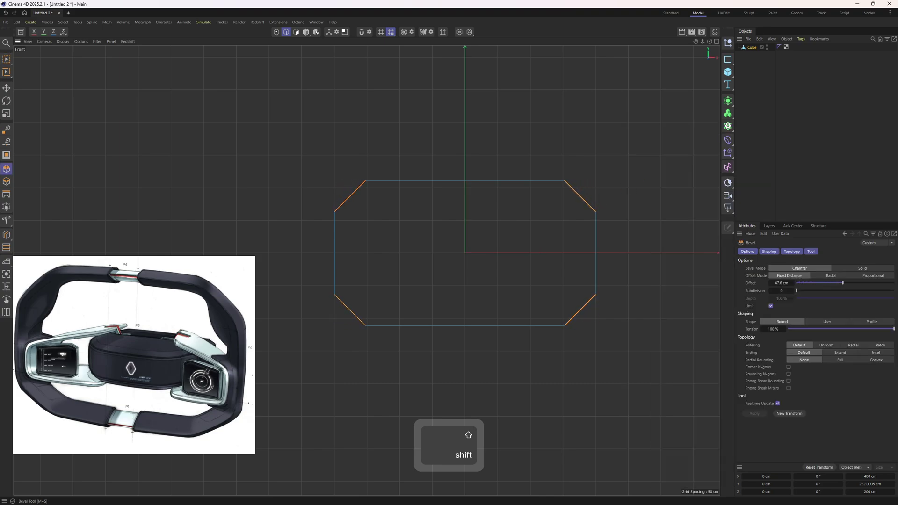
Scale the corner points on the upper and lower sides inward along X to a span of about 255 cm
{"action": "key", "text": "1"}
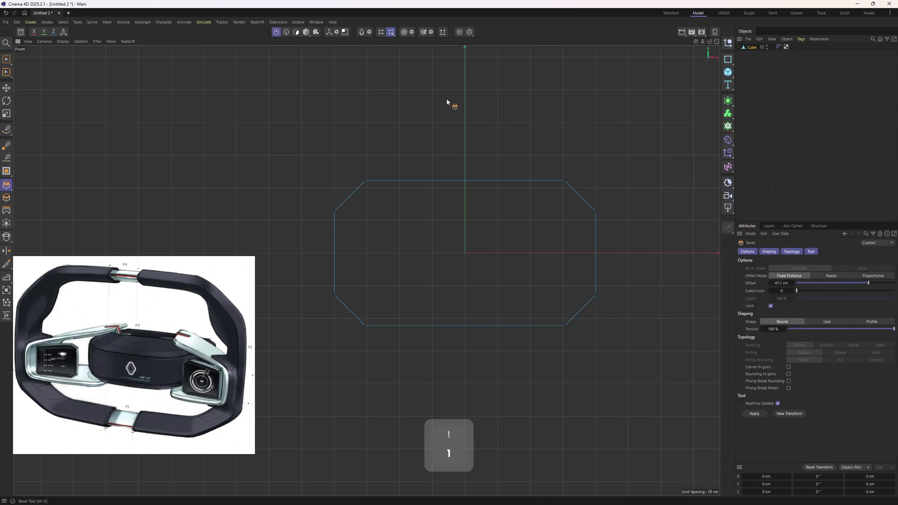
{"action": "key", "text": "0"}
{"action": "left_click_drag", "start_coordinate": [360, 156], "coordinate": [404, 378]}
{"action": "left_click_drag", "start_coordinate": [520, 150], "coordinate": [570, 347], "text": "shift"}
{"action": "key", "text": "t"}
{"action": "left_click_drag", "start_coordinate": [539, 255], "coordinate": [537, 254]}
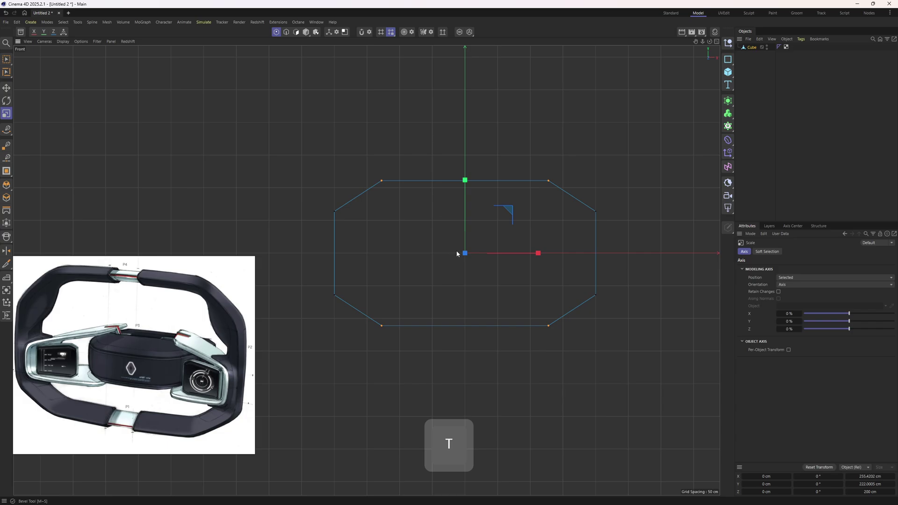
Select the front octagonal face and delete all the other polygons of the block
{"action": "key", "text": "Return"}
{"action": "key", "text": "e"}
{"action": "middle_click", "coordinate": [420, 382]}
{"action": "middle_click", "coordinate": [321, 212]}
{"action": "left_click_drag", "start_coordinate": [444, 235], "coordinate": [416, 247], "text": "alt"}
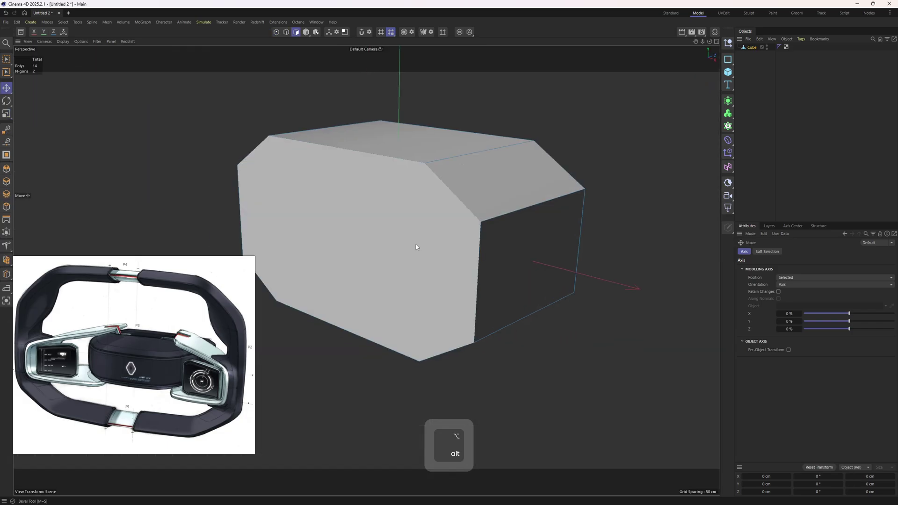
{"action": "left_click", "coordinate": [416, 245]}
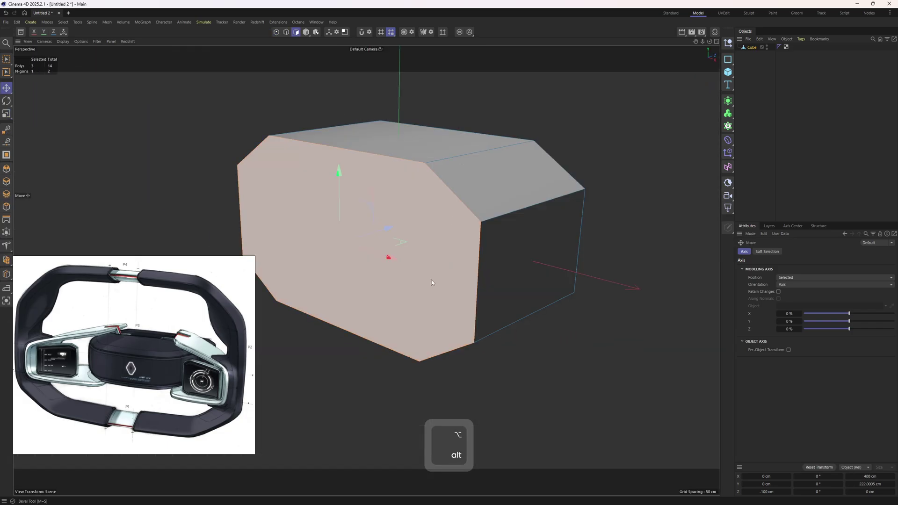
{"action": "key", "text": "u"}
{"action": "key", "text": "i"}
{"action": "key", "text": "Delete"}
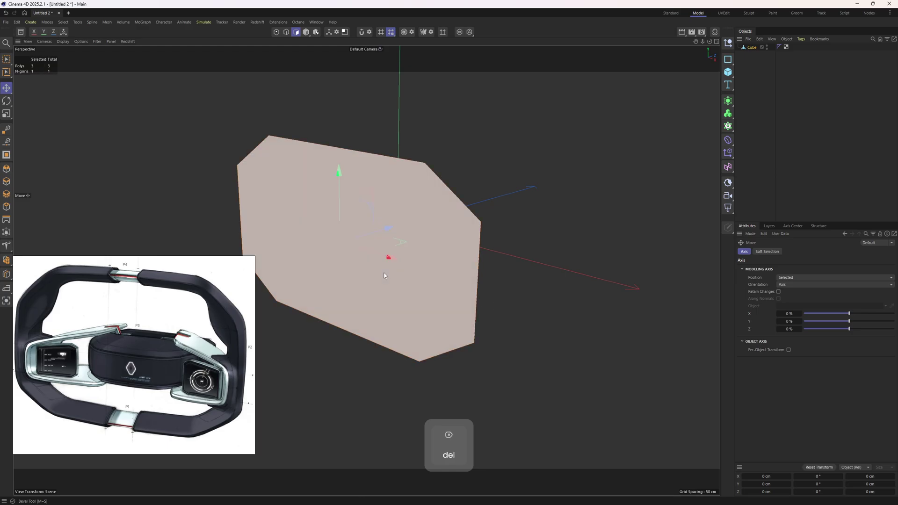
Inset the octagonal face by 37 cm and delete the inner polygon to leave a flat ring
{"action": "left_click_drag", "start_coordinate": [384, 276], "coordinate": [518, 261], "text": "alt"}
{"action": "middle_click", "coordinate": [518, 261]}
{"action": "middle_click", "coordinate": [587, 341]}
{"action": "middle_click_drag", "start_coordinate": [528, 243], "coordinate": [480, 250], "text": "alt"}
{"action": "right_click_drag", "start_coordinate": [480, 249], "coordinate": [499, 248], "text": "alt"}
{"action": "key", "text": "w"}
{"action": "mouse_move", "coordinate": [650, 329]}
{"action": "left_mouse_down"}
{"action": "mouse_move", "coordinate": [637, 326]}
{"action": "mouse_move", "coordinate": [638, 317]}
{"action": "mouse_move", "coordinate": [674, 317]}
{"action": "mouse_move", "coordinate": [650, 312]}
{"action": "left_mouse_up"}
{"action": "key", "text": "ctrl+z"}
{"action": "key", "text": "m"}
{"action": "key", "text": "w"}
{"action": "key", "text": "Delete"}
Add a loop cut at 50% around the middle of the flat ring
{"action": "middle_click", "coordinate": [570, 289]}
{"action": "middle_click", "coordinate": [317, 203]}
{"action": "left_click_drag", "start_coordinate": [463, 260], "coordinate": [427, 279], "text": "alt"}
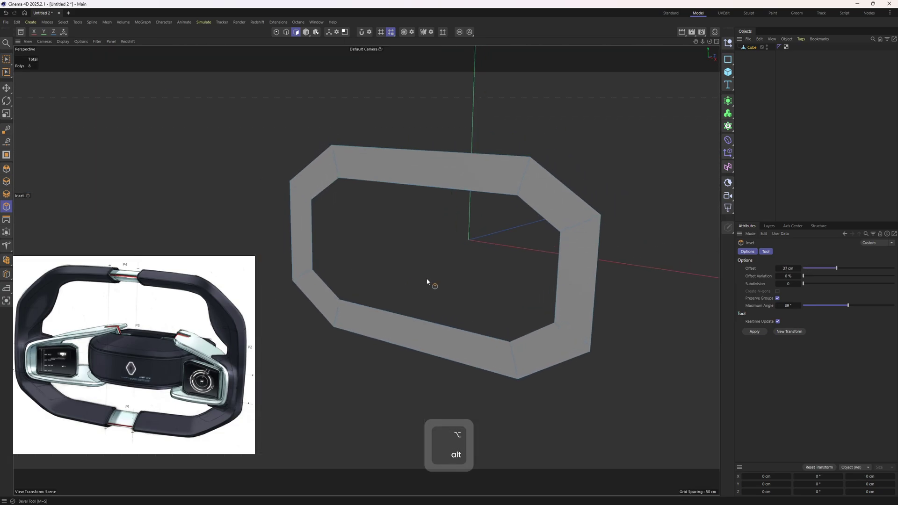
{"action": "key", "text": "Return"}
{"action": "key", "text": "e"}
{"action": "left_click_drag", "start_coordinate": [425, 226], "coordinate": [468, 233], "text": "alt"}
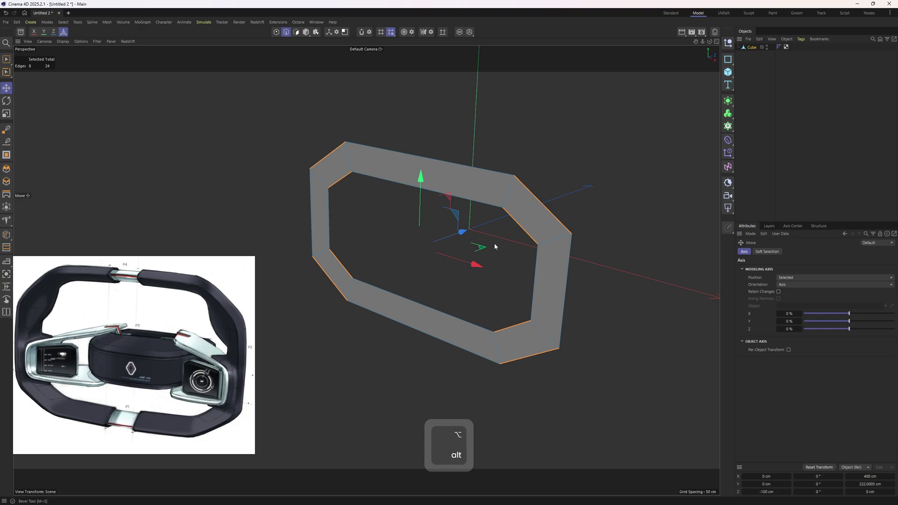
{"action": "key", "text": "k"}
{"action": "key", "text": "l"}
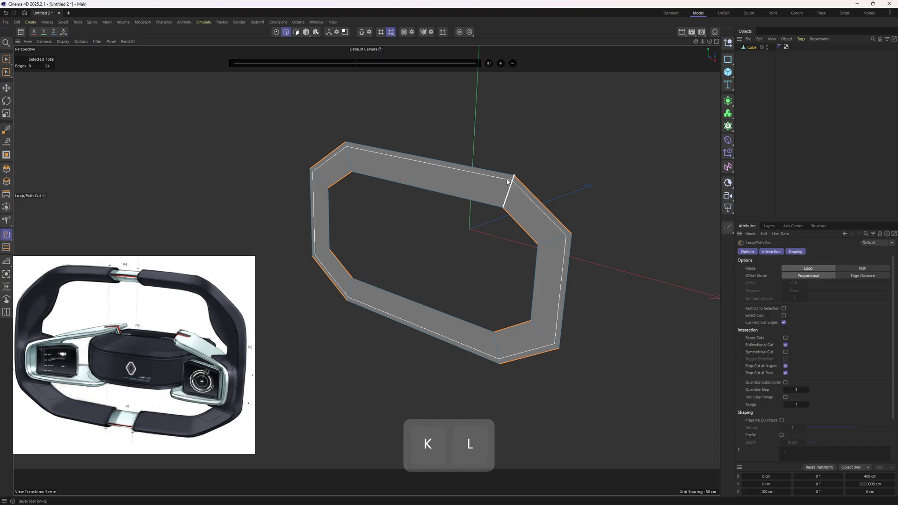
{"action": "left_click", "coordinate": [509, 193], "text": "shift"}
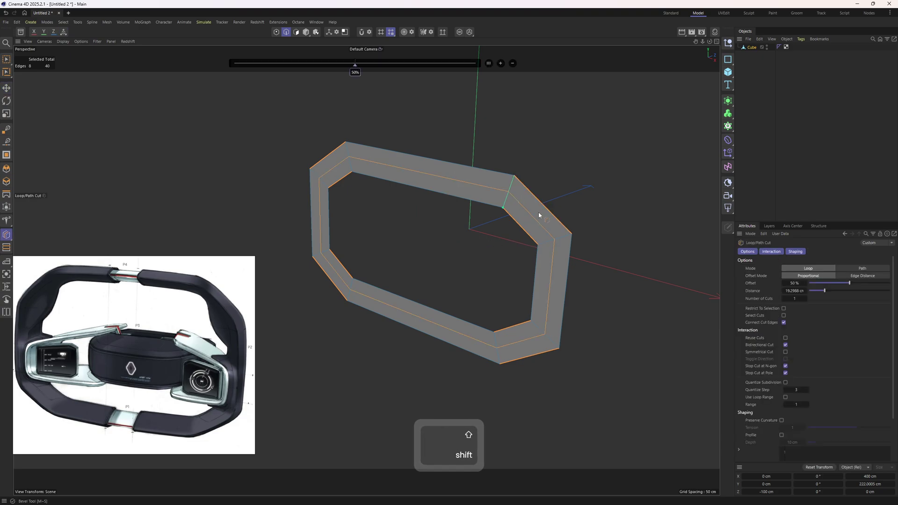
Extrude all the ring's polygons backward by about 36.4 cm with Create Caps enabled
{"action": "key", "text": "Return"}
{"action": "key", "text": "ctrl+a"}
{"action": "right_click", "coordinate": [543, 189]}
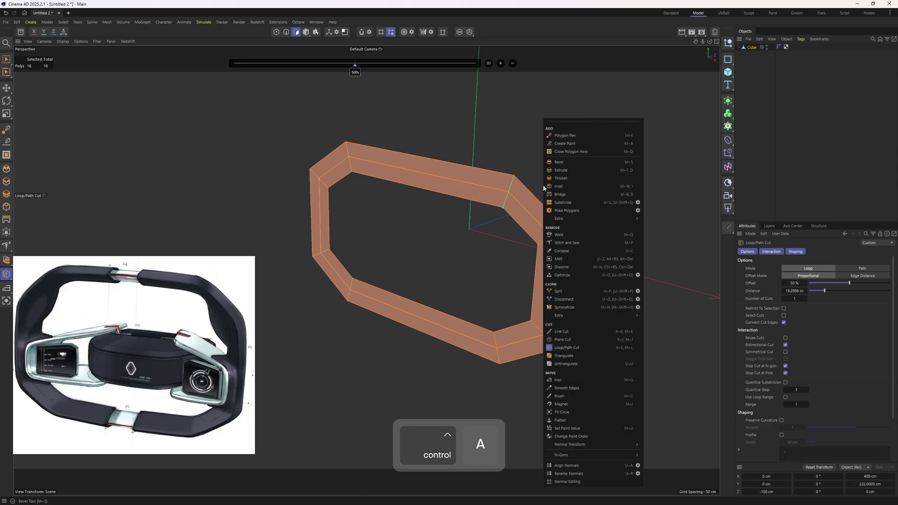
{"action": "left_click", "coordinate": [568, 171]}
{"action": "left_click_drag", "start_coordinate": [569, 171], "coordinate": [472, 223], "text": "alt"}
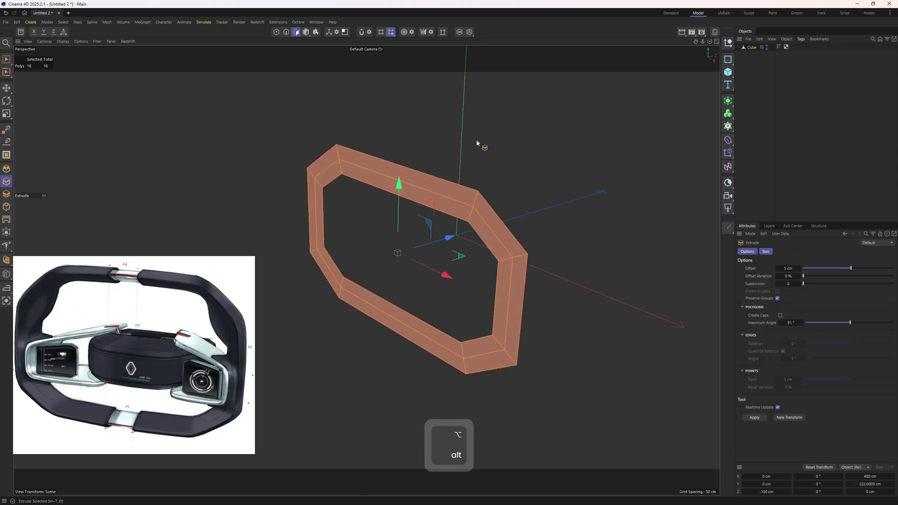
{"action": "right_click", "coordinate": [471, 140]}
{"action": "left_click", "coordinate": [576, 96]}
{"action": "left_click", "coordinate": [780, 315]}
{"action": "left_click_drag", "start_coordinate": [587, 278], "coordinate": [538, 279]}
Add a loop cut at 50% around the ring's outer side wall
{"action": "left_click_drag", "start_coordinate": [388, 187], "coordinate": [453, 223], "text": "alt"}
{"action": "key", "text": "k"}
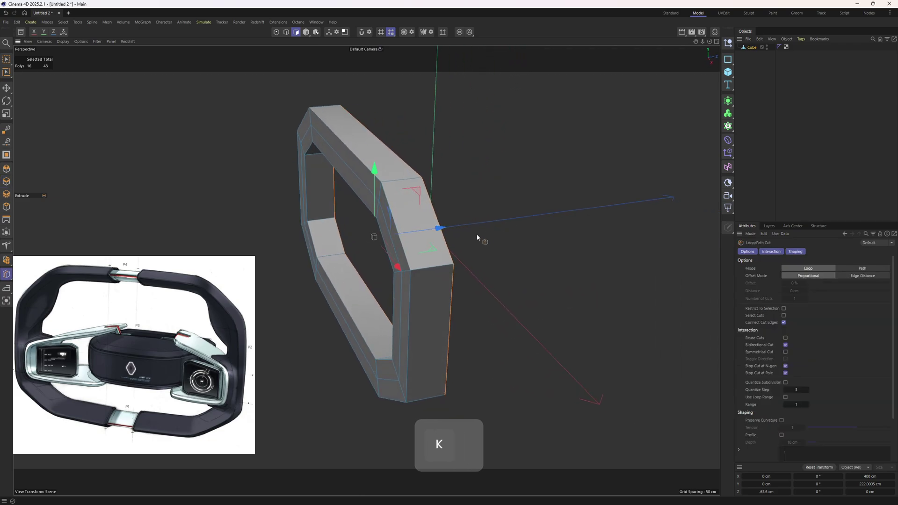
{"action": "key", "text": "l"}
{"action": "left_click", "coordinate": [434, 270], "text": "shift"}
Select the outer wall's front, middle and back edge loops and merge the sides using Stitch and Sew
{"action": "key", "text": "2"}
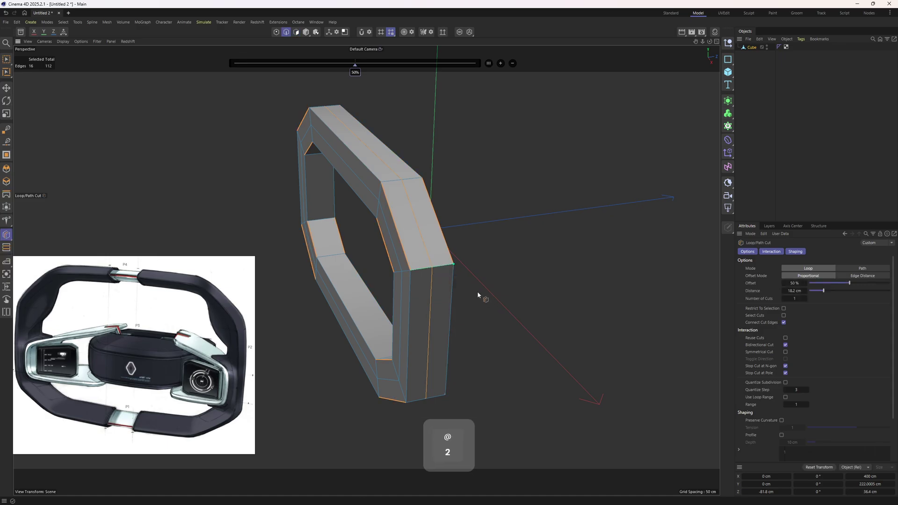
{"action": "key", "text": "e"}
{"action": "left_click", "coordinate": [426, 263], "text": "shift"}
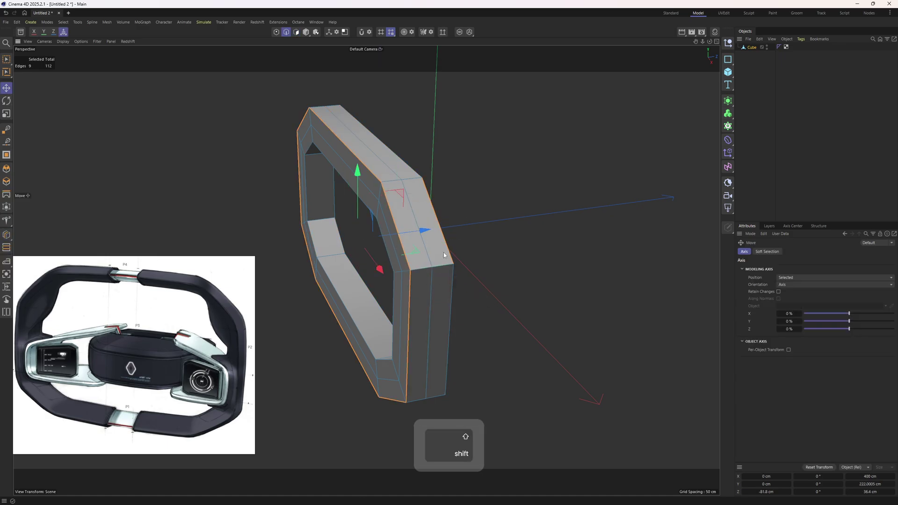
{"action": "right_click", "coordinate": [522, 213]}
{"action": "left_click", "coordinate": [528, 226]}
{"action": "scroll", "coordinate": [424, 249], "scroll_direction": "up", "scroll_amount": 2}
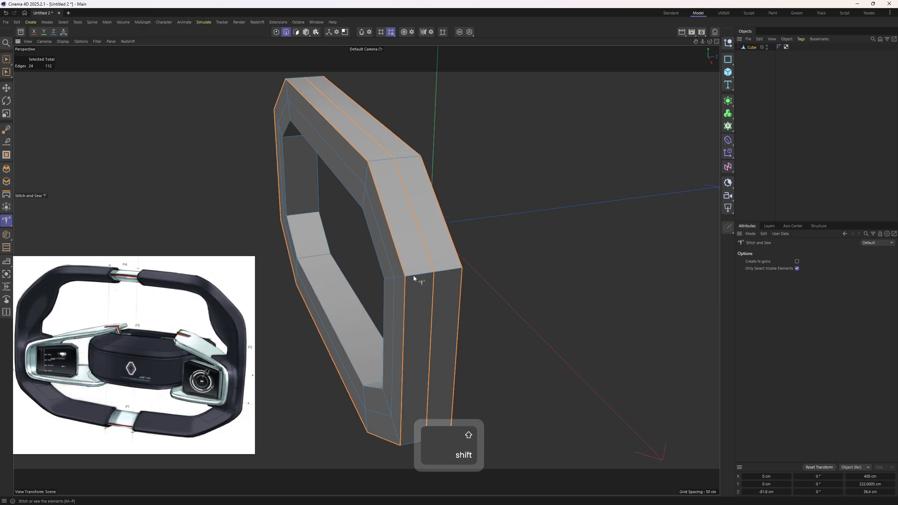
{"action": "left_click_drag", "start_coordinate": [414, 274], "coordinate": [462, 279], "text": "shift"}
Add a loop cut at 50% around the ring's inner side wall
{"action": "key", "text": "k"}
{"action": "key", "text": "l"}
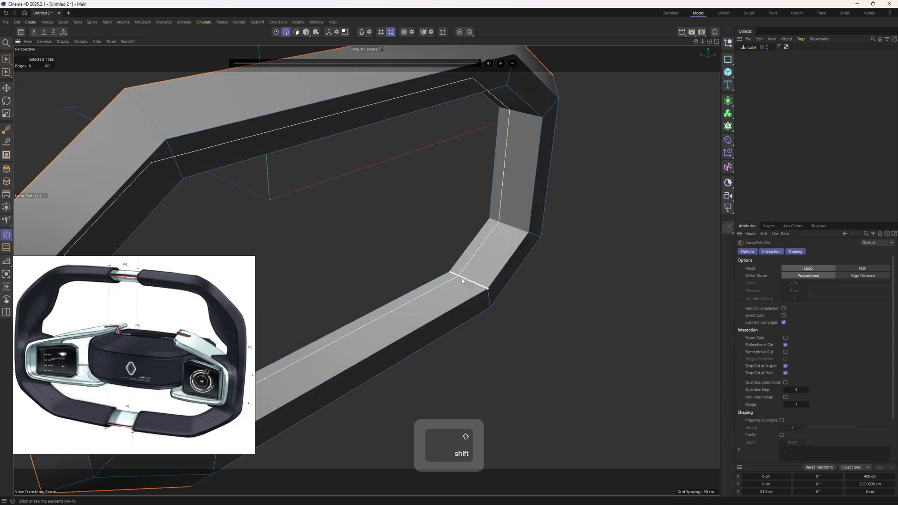
{"action": "left_click", "coordinate": [467, 283], "text": "shift"}
Select the inner wall's three edge loops and merge them using Stitch and Sew
{"action": "key", "text": "e"}
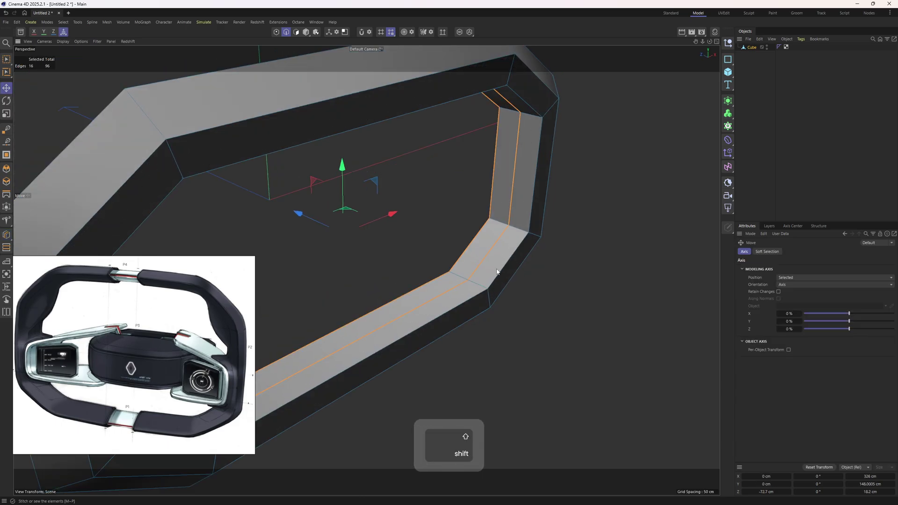
{"action": "key", "text": "m"}
{"action": "key", "text": "p"}
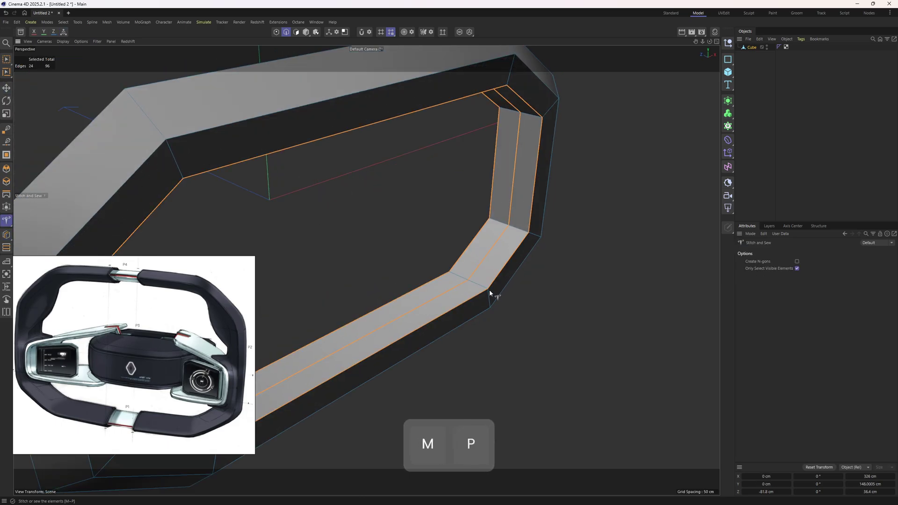
{"action": "left_click_drag", "start_coordinate": [488, 289], "coordinate": [408, 260]}
Move the ring's inner edge loop backward along Z to about -68.6 cm
{"action": "key", "text": "2"}
{"action": "key", "text": "e"}
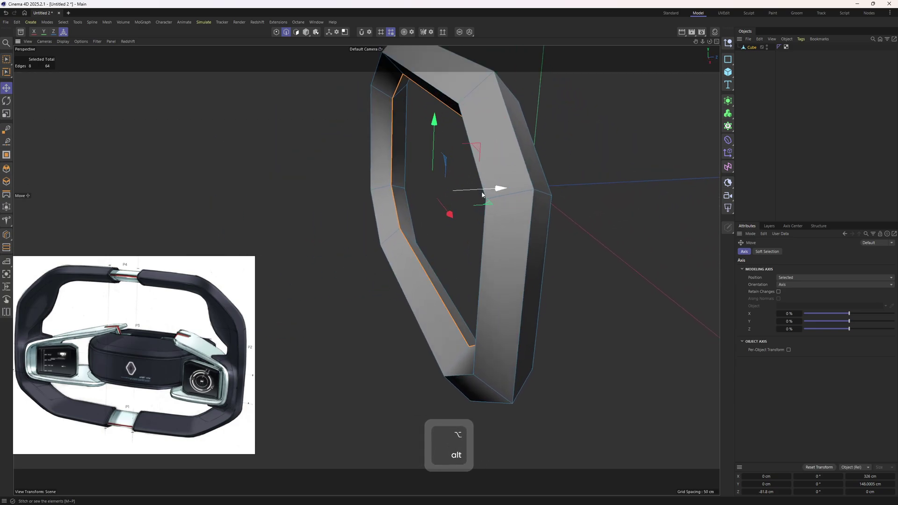
{"action": "left_click_drag", "start_coordinate": [482, 193], "coordinate": [494, 193], "text": "alt"}
{"action": "left_click_drag", "start_coordinate": [484, 303], "coordinate": [433, 244], "text": "alt"}
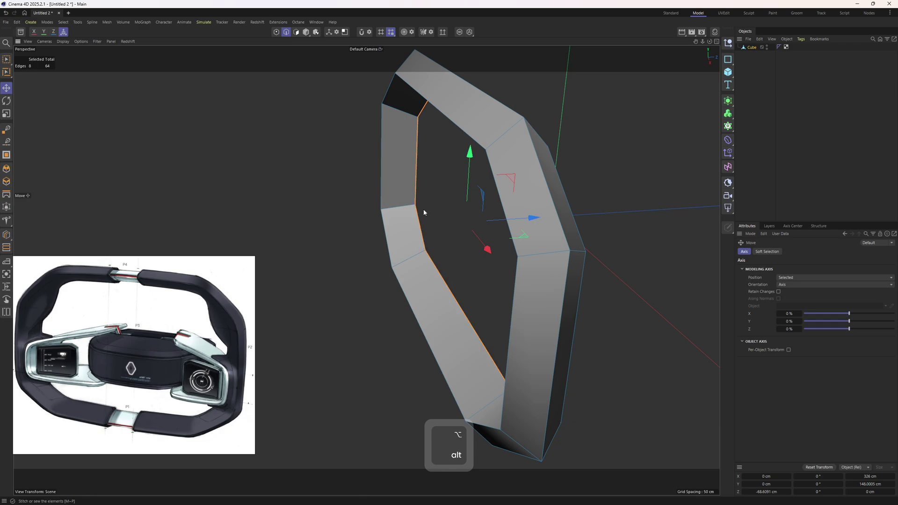
Add a loop cut on the ring's front surface close to its inner edge loop
{"action": "left_click_drag", "start_coordinate": [423, 212], "coordinate": [472, 173], "text": "alt"}
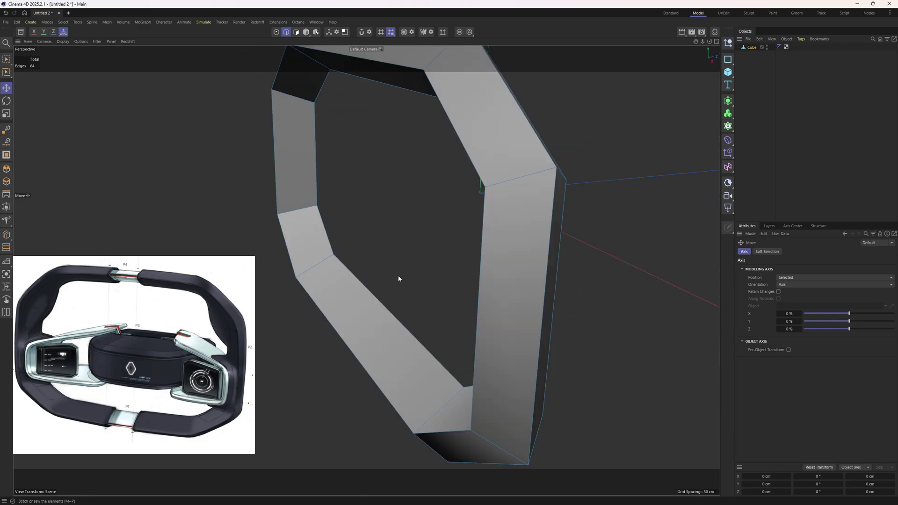
{"action": "mouse_move", "coordinate": [191, 364]}
{"action": "middle_mouse_down"}
{"action": "mouse_move", "coordinate": [201, 368]}
{"action": "mouse_move", "coordinate": [194, 364]}
{"action": "middle_mouse_up"}
{"action": "mouse_move", "coordinate": [327, 336]}
{"action": "left_mouse_down", "text": "alt"}
{"action": "mouse_move", "coordinate": [365, 296]}
{"action": "mouse_move", "coordinate": [337, 327]}
{"action": "left_mouse_up", "text": "alt"}
{"action": "double_click", "coordinate": [379, 349]}
{"action": "left_click_drag", "start_coordinate": [379, 349], "coordinate": [353, 291], "text": "alt"}
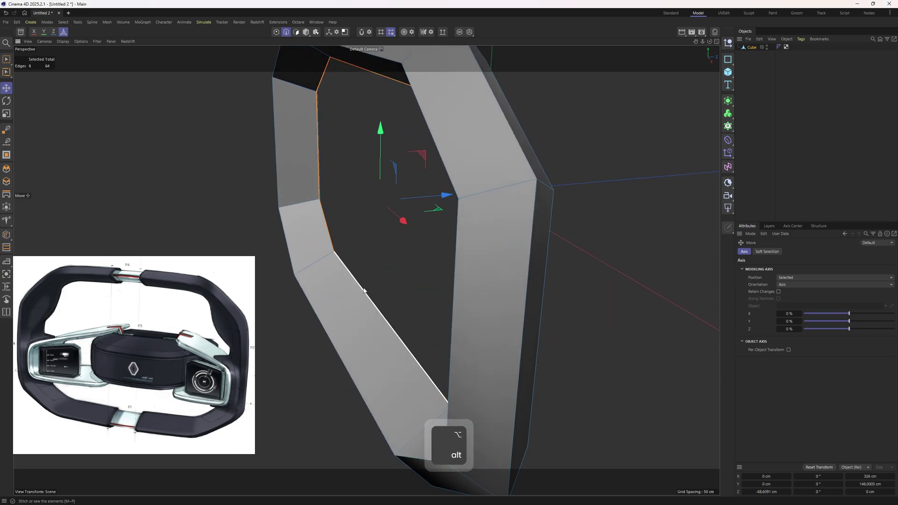
{"action": "key", "text": "k"}
{"action": "key", "text": "l"}
{"action": "left_click", "coordinate": [329, 262]}
{"action": "key", "text": "e"}
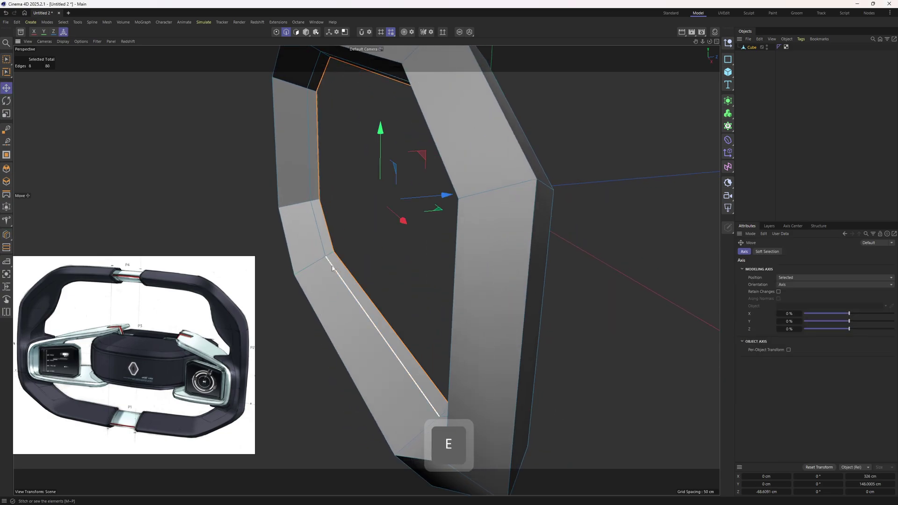
{"action": "key", "text": "3"}
{"action": "left_click_drag", "start_coordinate": [327, 243], "coordinate": [336, 260]}
{"action": "left_click", "coordinate": [314, 180], "text": "shift"}
{"action": "left_click", "coordinate": [319, 74], "text": "shift"}
Slide the newly cut edge loop inward in the front view to line up with the ring's inner edge, undoing the stray last change
{"action": "key", "text": "2"}
{"action": "key", "text": "e"}
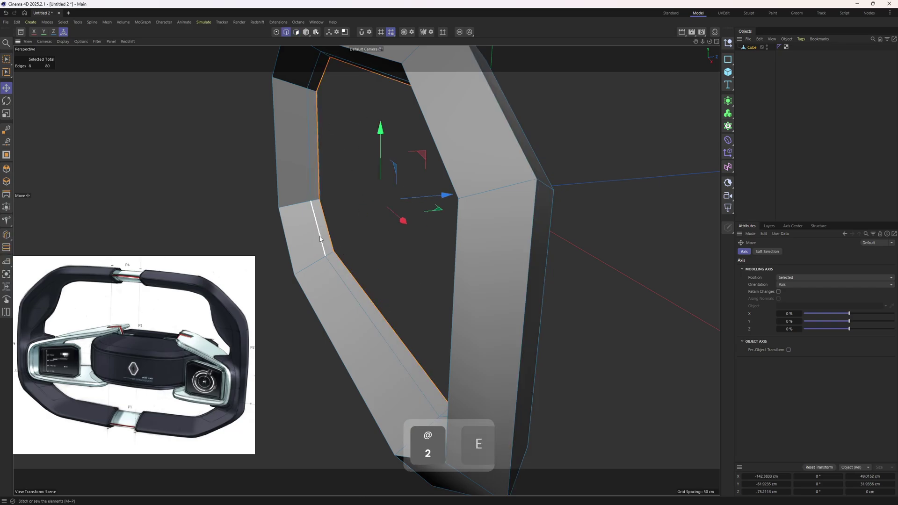
{"action": "middle_click", "coordinate": [397, 315]}
{"action": "middle_click", "coordinate": [471, 345]}
{"action": "right_click_drag", "start_coordinate": [552, 310], "coordinate": [512, 299], "text": "alt"}
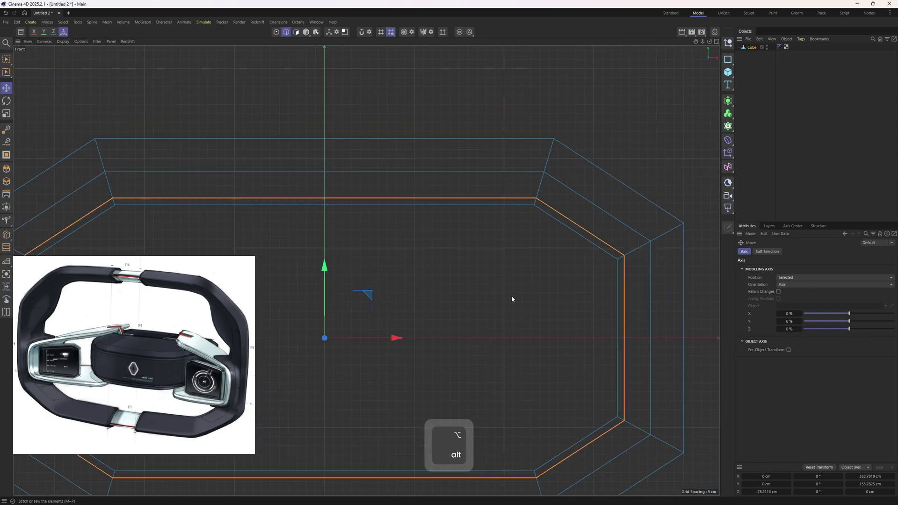
{"action": "right_click", "coordinate": [458, 288]}
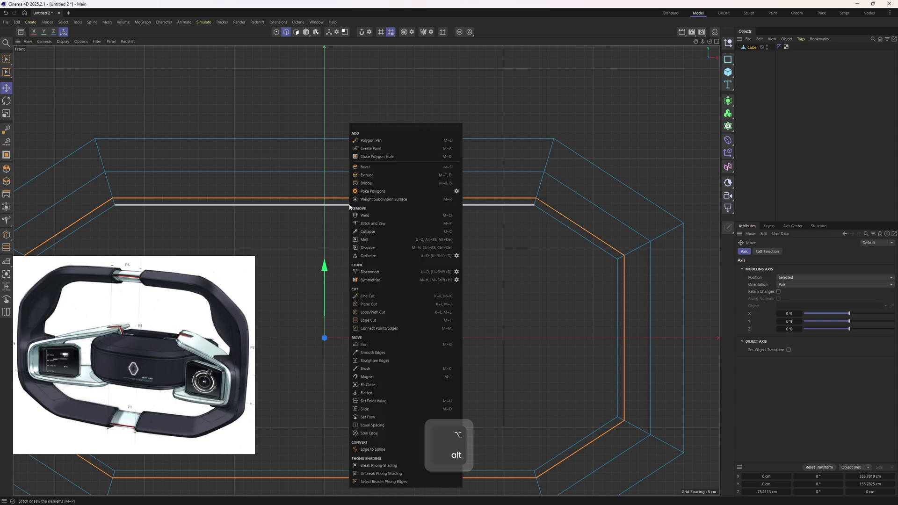
{"action": "left_click", "coordinate": [364, 409]}
{"action": "scroll", "coordinate": [590, 227], "scroll_direction": "up", "scroll_amount": 3}
{"action": "left_click_drag", "start_coordinate": [624, 257], "coordinate": [414, 215]}
{"action": "key", "text": "ctrl+z"}
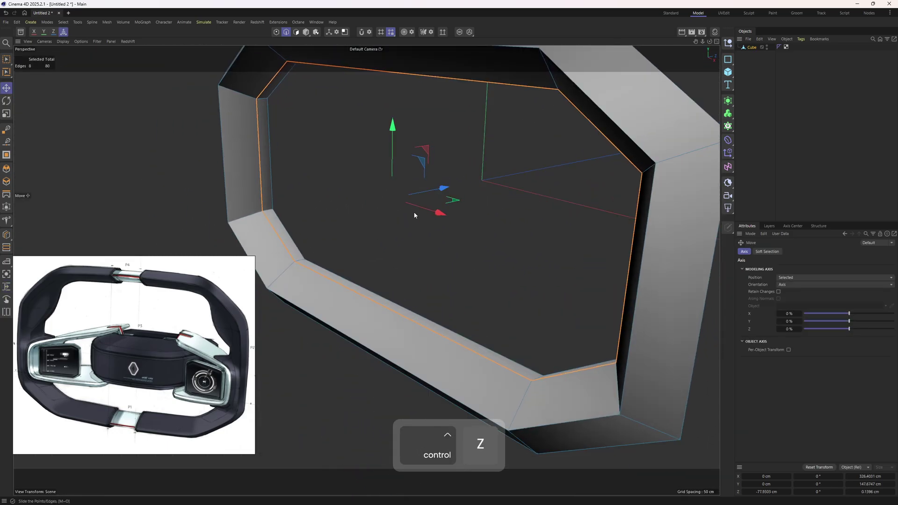
Undo the recent adjustments to the ring's inner edge loop and select its outer front edge loop
{"action": "key", "text": "3"}
{"action": "key", "text": "ctrl+z"}
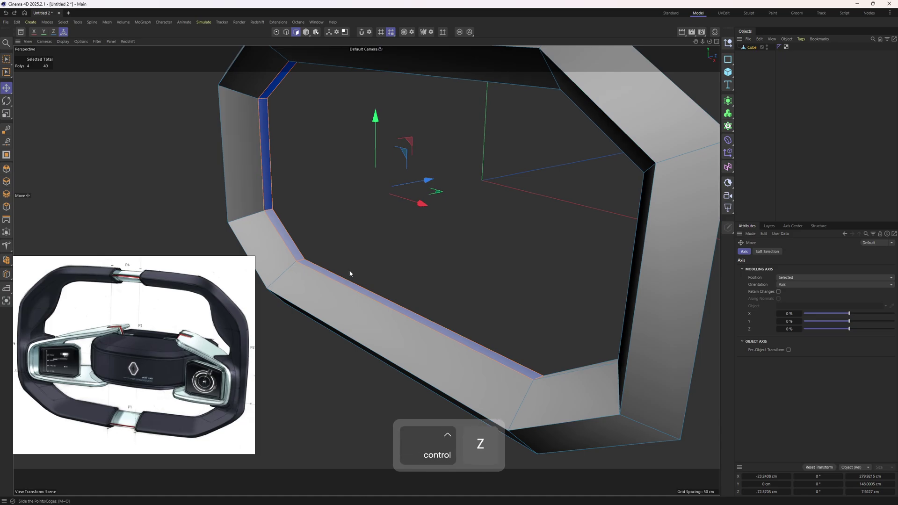
{"action": "key", "text": "2"}
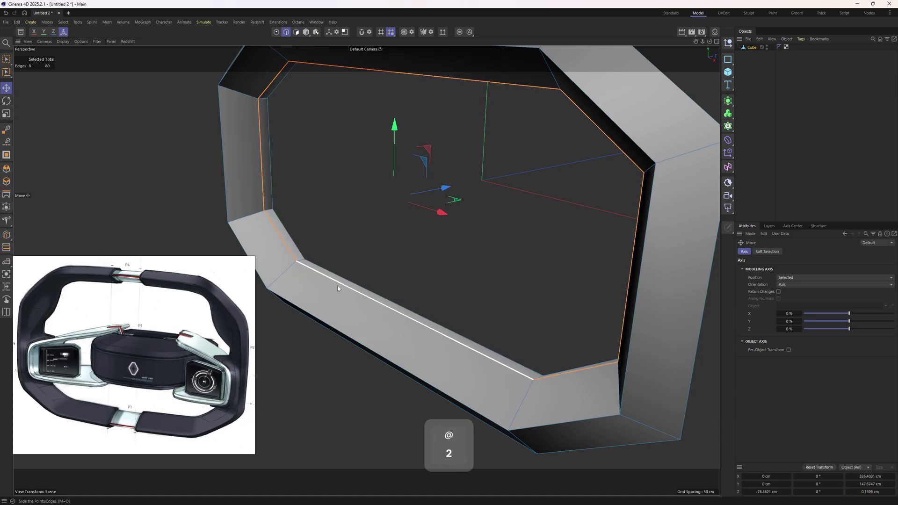
{"action": "left_click_drag", "start_coordinate": [337, 288], "coordinate": [349, 236], "text": "alt"}
{"action": "key", "text": "ctrl+z"}
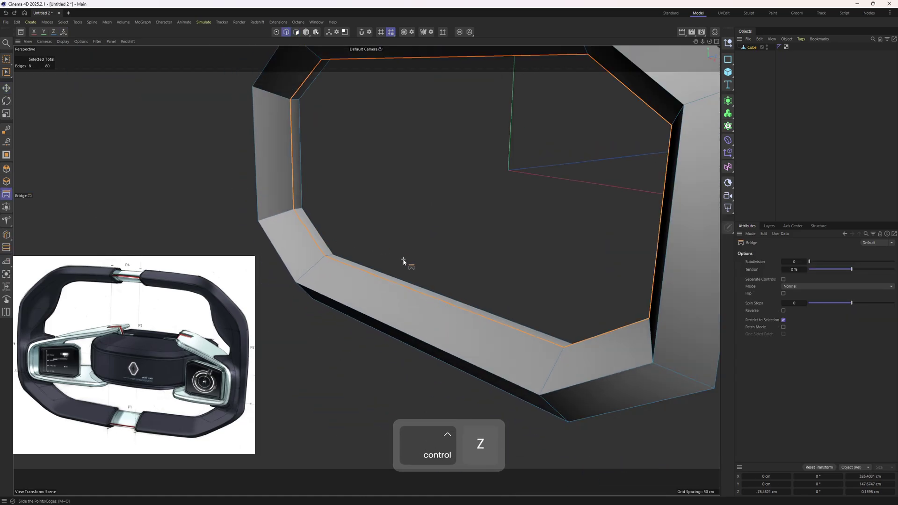
{"action": "left_click_drag", "start_coordinate": [403, 260], "coordinate": [406, 301], "text": "alt"}
{"action": "key", "text": "2"}
{"action": "key", "text": "e"}
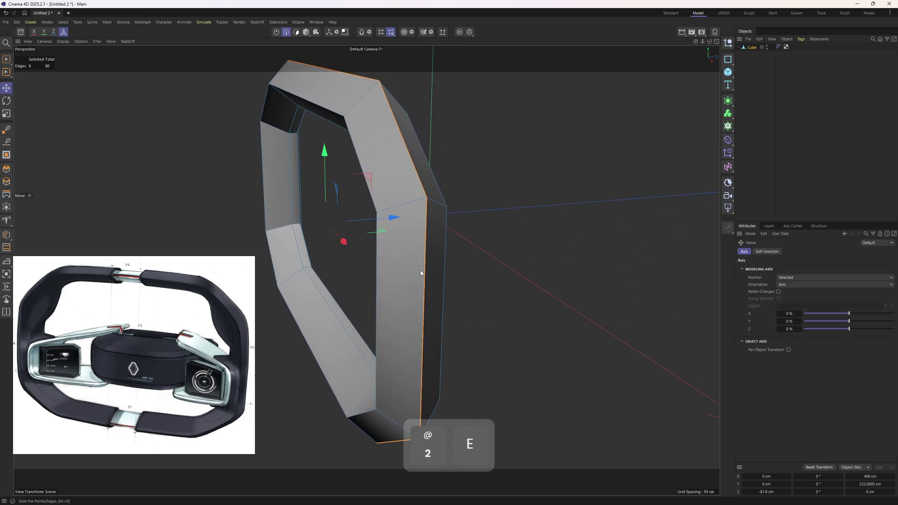
{"action": "left_click_drag", "start_coordinate": [411, 234], "coordinate": [415, 217], "text": "alt"}
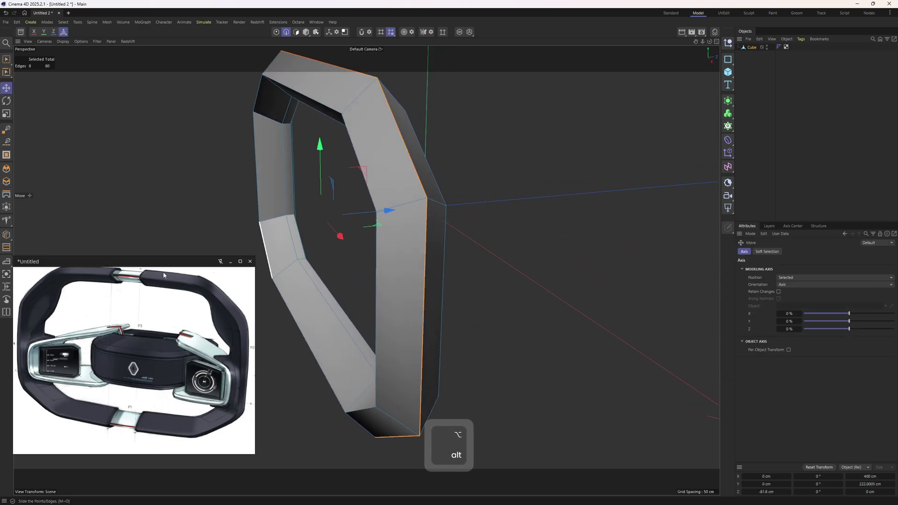
Examine the rim's corner shape in the reference image and compare it with the whole ring seen from the front
{"action": "scroll", "coordinate": [221, 384], "scroll_direction": "up", "scroll_amount": 2}
{"action": "middle_click_drag", "start_coordinate": [216, 276], "coordinate": [218, 330]}
{"action": "scroll", "coordinate": [205, 360], "scroll_direction": "down", "scroll_amount": 2}
{"action": "middle_click_drag", "start_coordinate": [201, 363], "coordinate": [220, 336]}
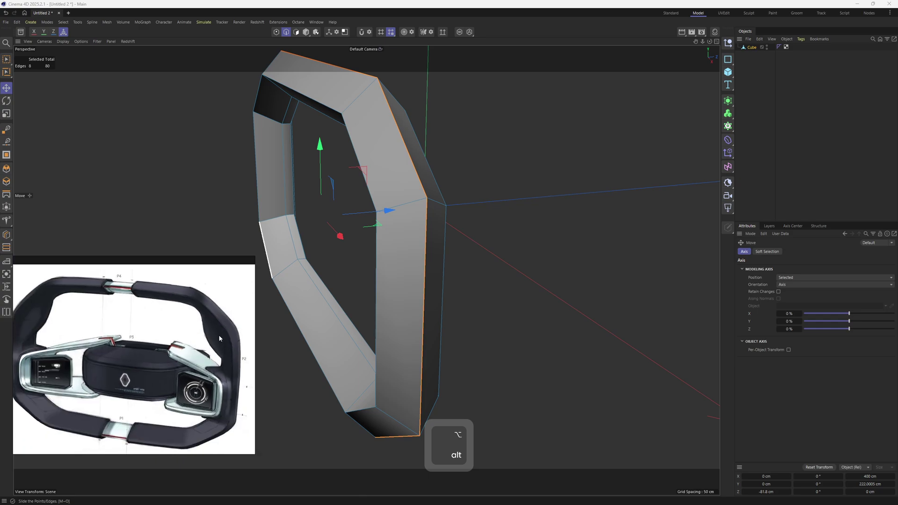
{"action": "left_click_drag", "start_coordinate": [374, 247], "coordinate": [506, 307], "text": "alt"}
{"action": "scroll", "coordinate": [511, 306], "scroll_direction": "up", "scroll_amount": 3, "text": "alt"}
{"action": "middle_click_drag", "start_coordinate": [505, 307], "coordinate": [515, 322], "text": "alt"}
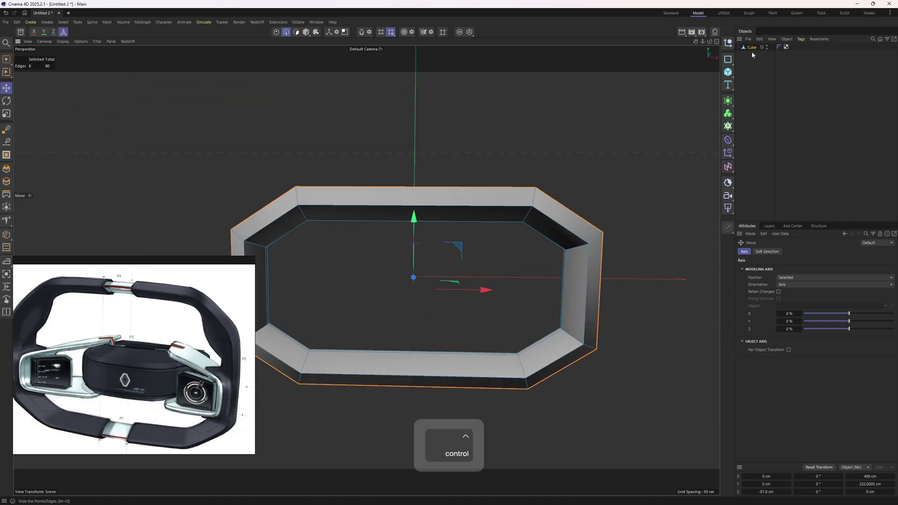
Duplicate the cube ring, keeping the original hidden as a backup, and place the copy under a Subdivision Surface
{"action": "left_click_drag", "start_coordinate": [751, 49], "coordinate": [764, 58], "text": "ctrl"}
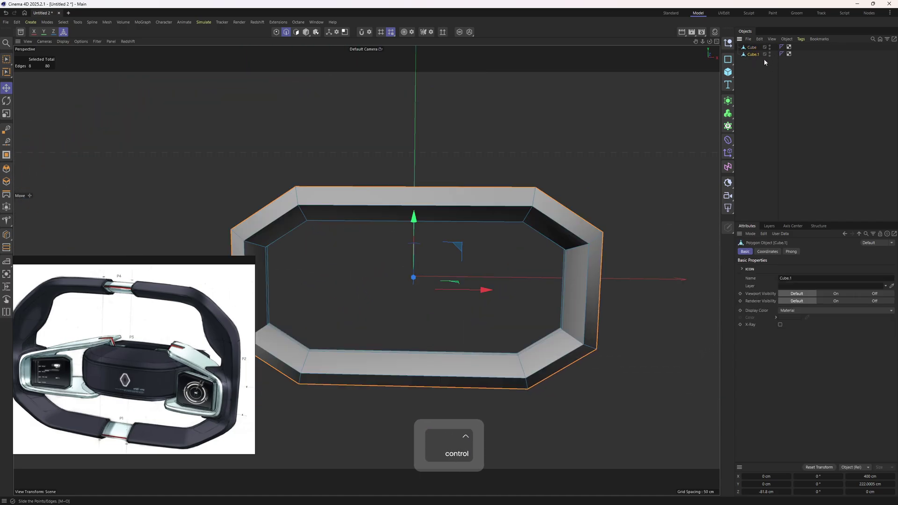
{"action": "double_click", "coordinate": [769, 49], "text": "alt"}
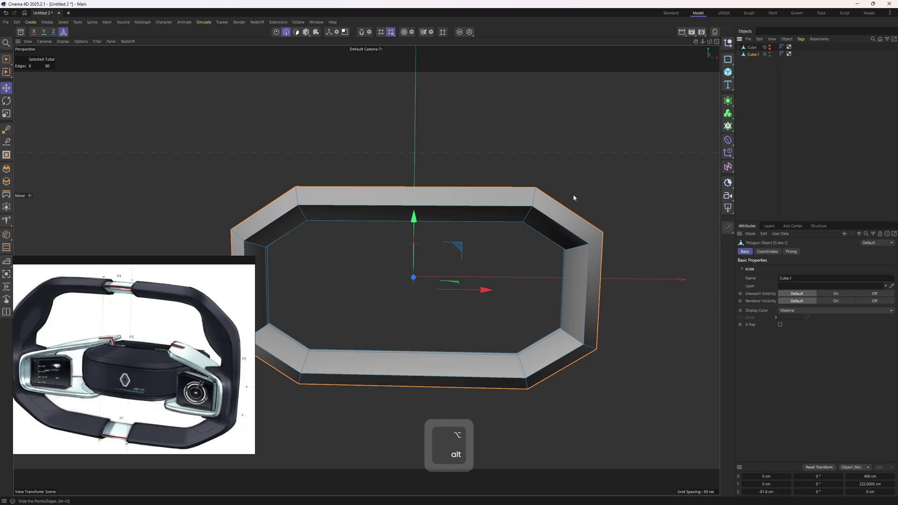
{"action": "left_click_drag", "start_coordinate": [573, 197], "coordinate": [578, 151], "text": "alt"}
{"action": "left_click", "coordinate": [727, 101], "text": "alt"}
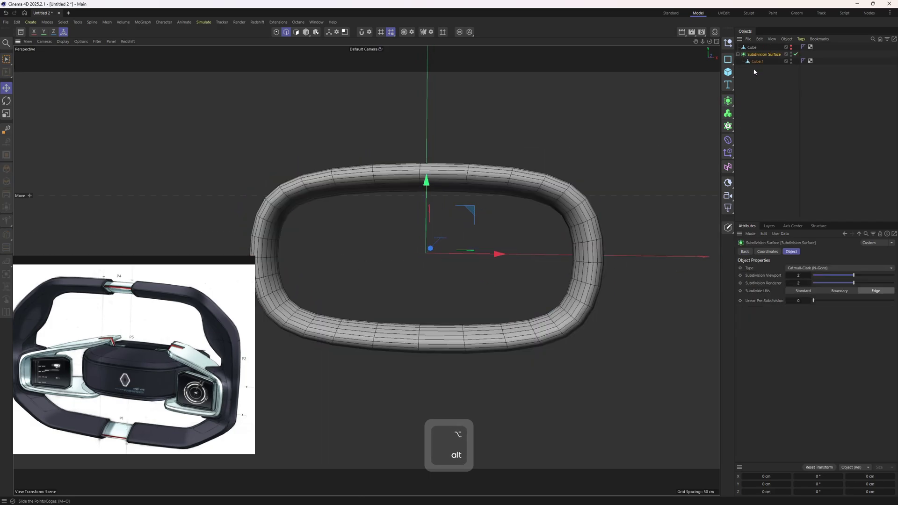
Switch off the Subdivision Surface and select the copy's edge loops at both ends of the ring's upper right diagonal
{"action": "left_click", "coordinate": [756, 62]}
{"action": "left_click", "coordinate": [795, 54]}
{"action": "key", "text": "2"}
{"action": "key", "text": "e"}
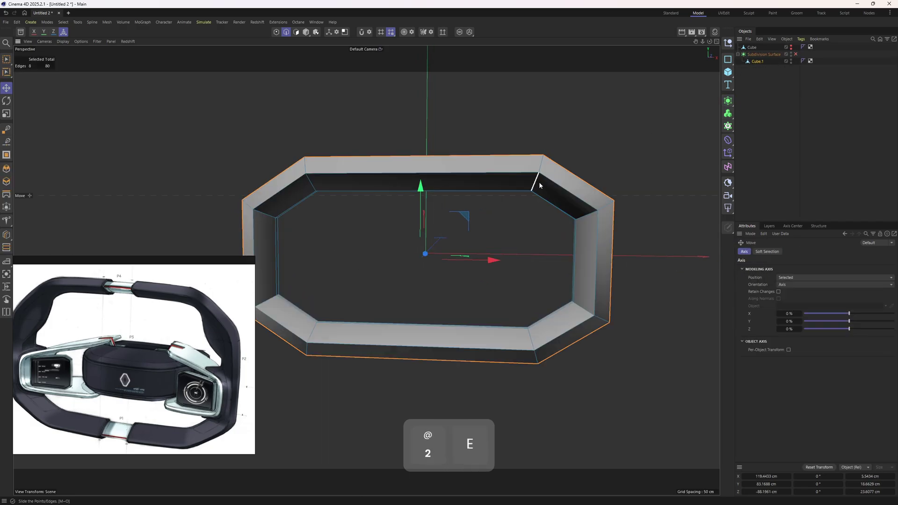
{"action": "double_click", "coordinate": [537, 184]}
{"action": "double_click", "coordinate": [589, 214], "text": "shift"}
{"action": "scroll", "coordinate": [599, 210], "scroll_direction": "up", "scroll_amount": 3}
{"action": "left_click_drag", "start_coordinate": [599, 208], "coordinate": [593, 221], "text": "alt"}
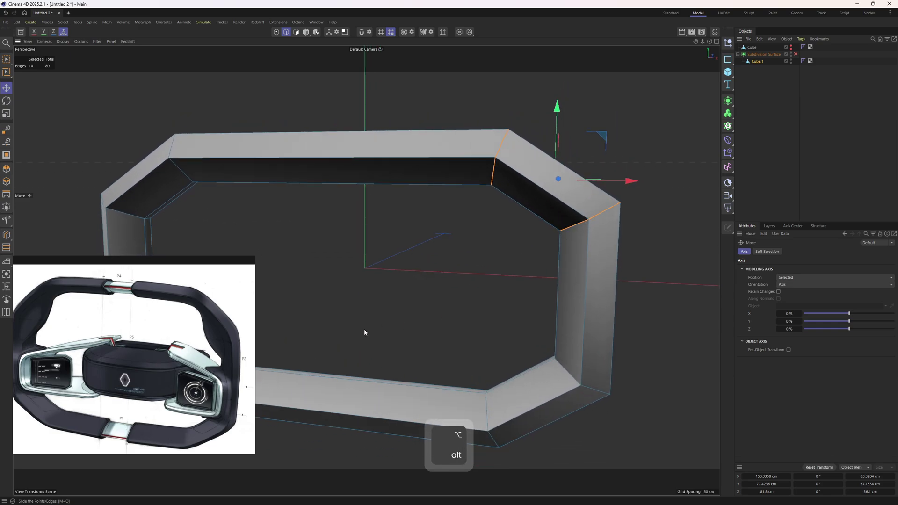
Check the rim's right side in the reference image and add the edge loops of the two lower right corners to the selection
{"action": "middle_click_drag", "start_coordinate": [234, 384], "coordinate": [223, 367]}
{"action": "scroll", "coordinate": [222, 369], "scroll_direction": "up", "scroll_amount": 3}
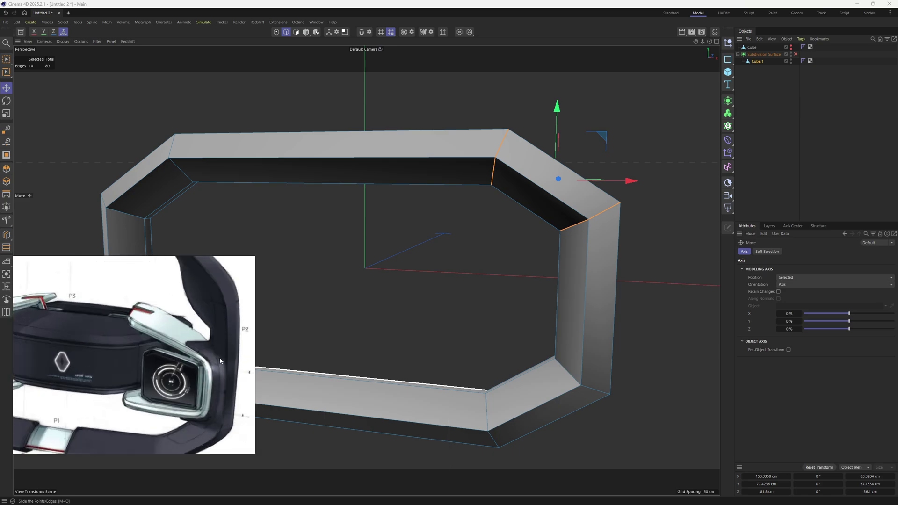
{"action": "left_click_drag", "start_coordinate": [219, 424], "coordinate": [220, 403]}
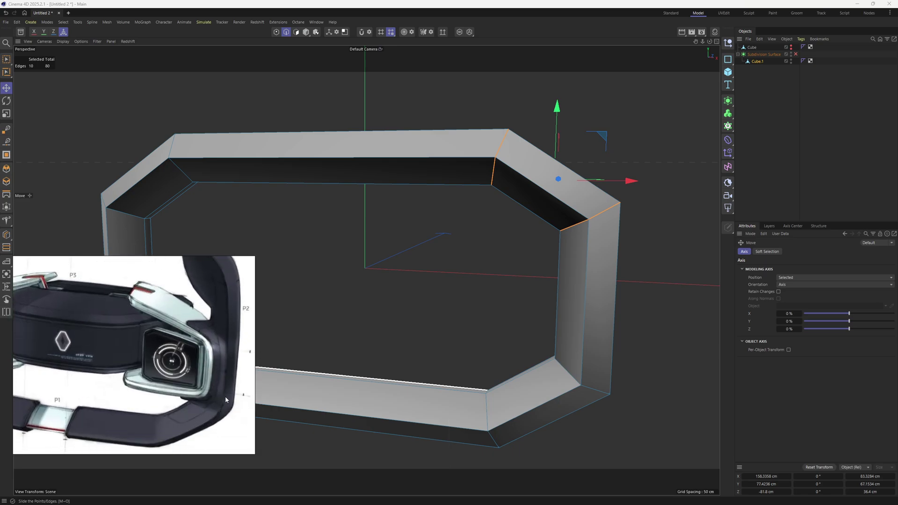
{"action": "left_click_drag", "start_coordinate": [229, 319], "coordinate": [233, 361]}
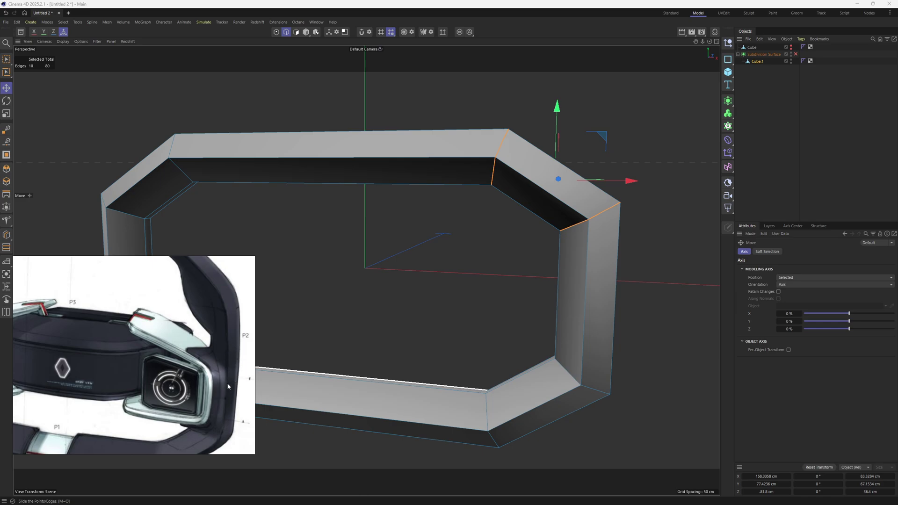
{"action": "scroll", "coordinate": [228, 386], "scroll_direction": "down", "scroll_amount": 5}
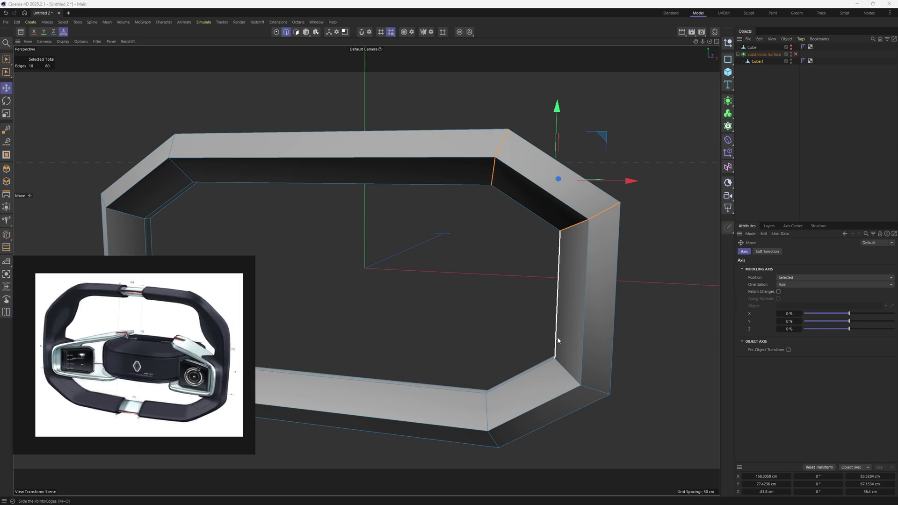
{"action": "double_click", "coordinate": [563, 365], "text": "shift"}
{"action": "double_click", "coordinate": [488, 403], "text": "shift"}
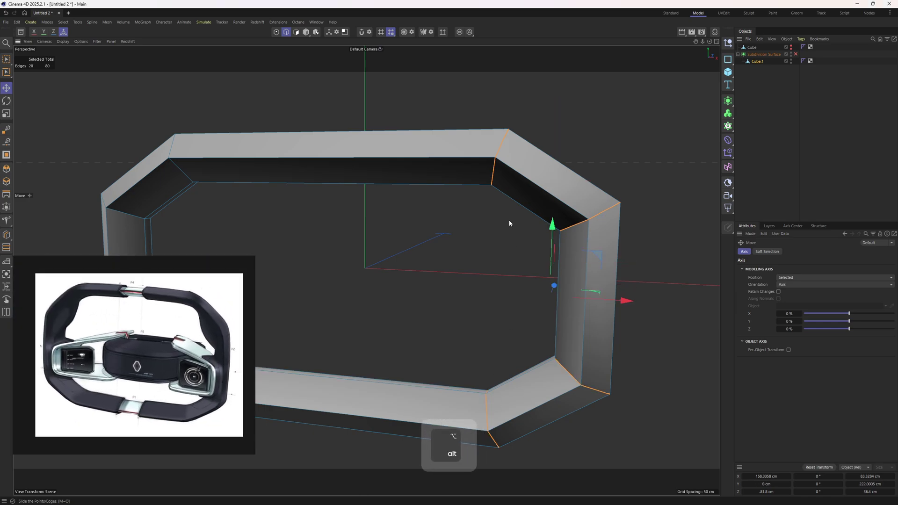
{"action": "mouse_move", "coordinate": [509, 220]}
{"action": "left_mouse_down", "text": "alt"}
{"action": "mouse_move", "coordinate": [560, 199]}
{"action": "mouse_move", "coordinate": [531, 195]}
{"action": "mouse_move", "coordinate": [525, 220]}
{"action": "left_mouse_up", "text": "alt"}
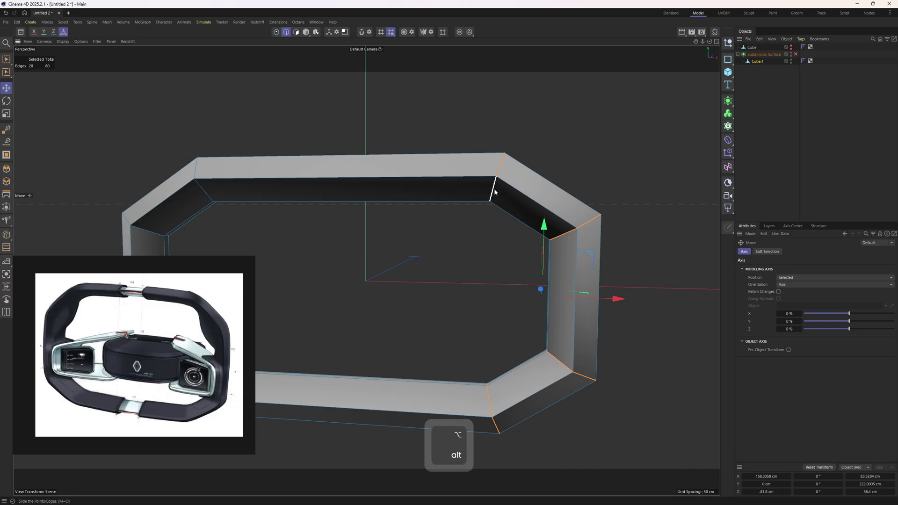
Turn the Subdivision Surface on and bevel the edge loop where the top bar meets the upper right diagonal, using Solid mode
{"action": "double_click", "coordinate": [512, 200]}
{"action": "left_click", "coordinate": [795, 55]}
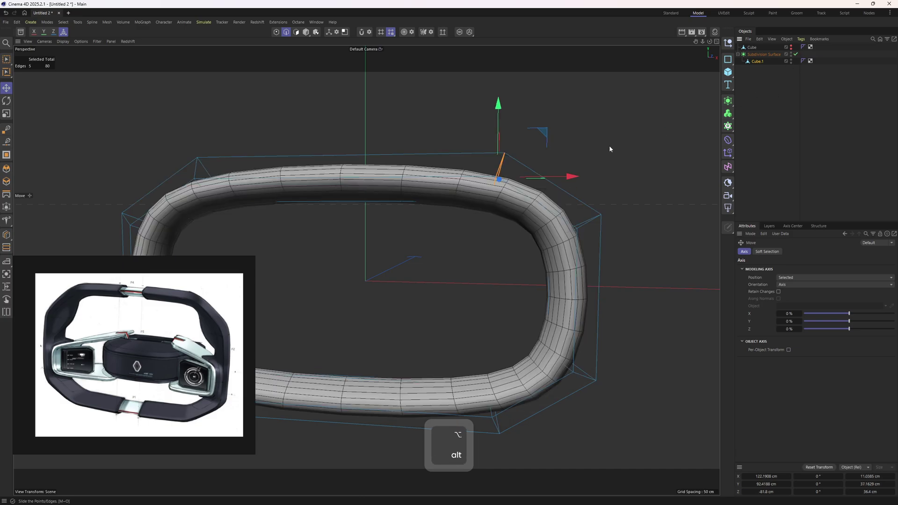
{"action": "right_click", "coordinate": [609, 145]}
{"action": "left_click", "coordinate": [645, 171]}
{"action": "middle_click_drag", "start_coordinate": [553, 189], "coordinate": [566, 197], "text": "alt"}
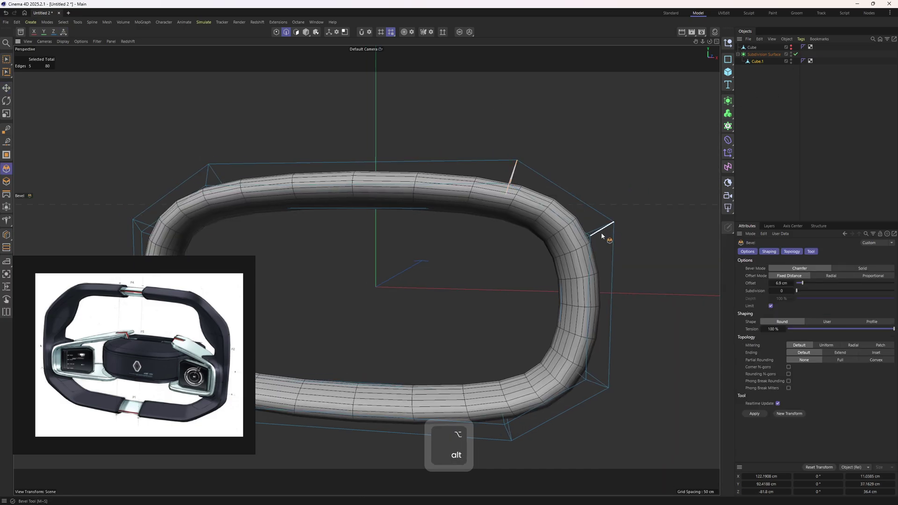
{"action": "left_click_drag", "start_coordinate": [601, 232], "coordinate": [599, 234]}
{"action": "key", "text": "ctrl+z"}
{"action": "key", "text": "ctrl+z"}
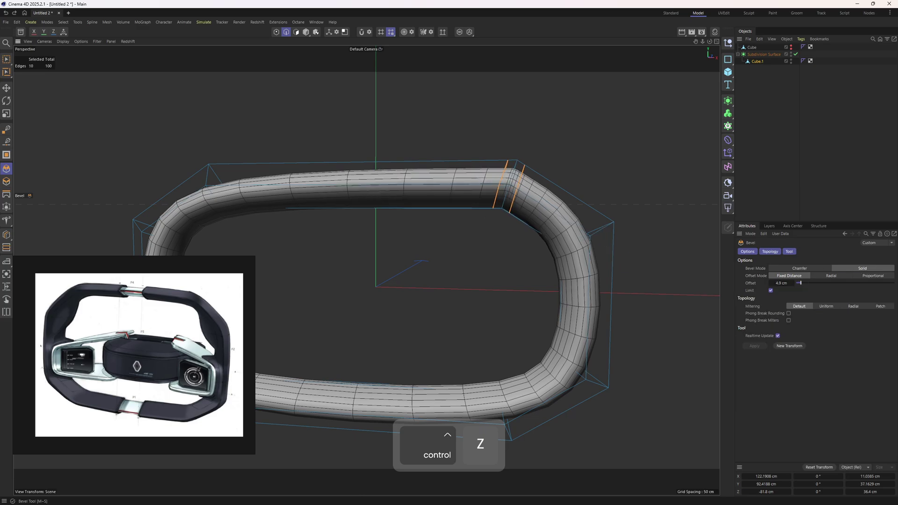
Bevel the edge loop where the upper right diagonal meets the right side in Solid mode, with an offset of about 17.5 cm
{"action": "right_click", "coordinate": [630, 238]}
{"action": "left_click", "coordinate": [653, 170]}
{"action": "left_click_drag", "start_coordinate": [653, 170], "coordinate": [679, 171]}
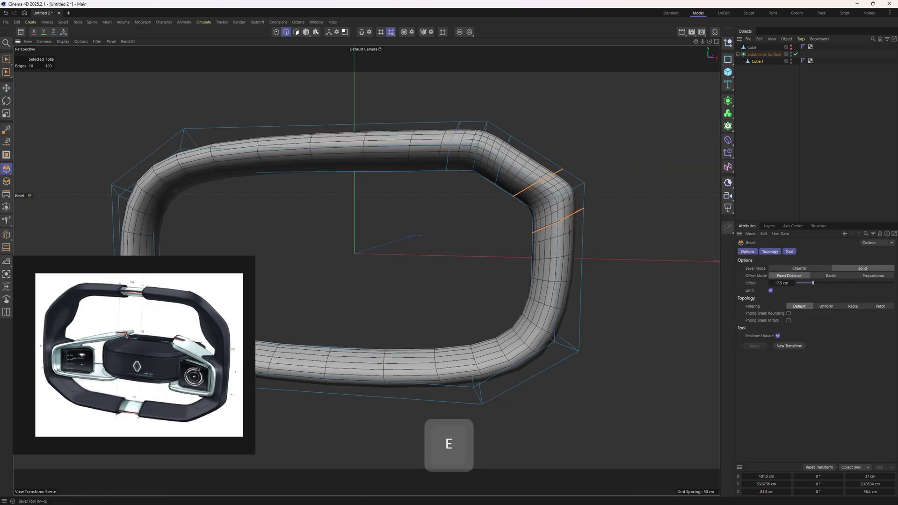
Undo the right side corner's bevel, bevel its edge loop again with an offset of about 14 cm, and select the middle loop
{"action": "left_click_drag", "start_coordinate": [511, 194], "coordinate": [545, 205], "text": "alt"}
{"action": "key", "text": "ctrl+z"}
{"action": "key", "text": "ctrl+z"}
{"action": "scroll", "coordinate": [565, 210], "scroll_direction": "up", "scroll_amount": 2}
{"action": "key", "text": "ctrl+z"}
{"action": "right_click_drag", "start_coordinate": [546, 205], "coordinate": [583, 213], "text": "alt"}
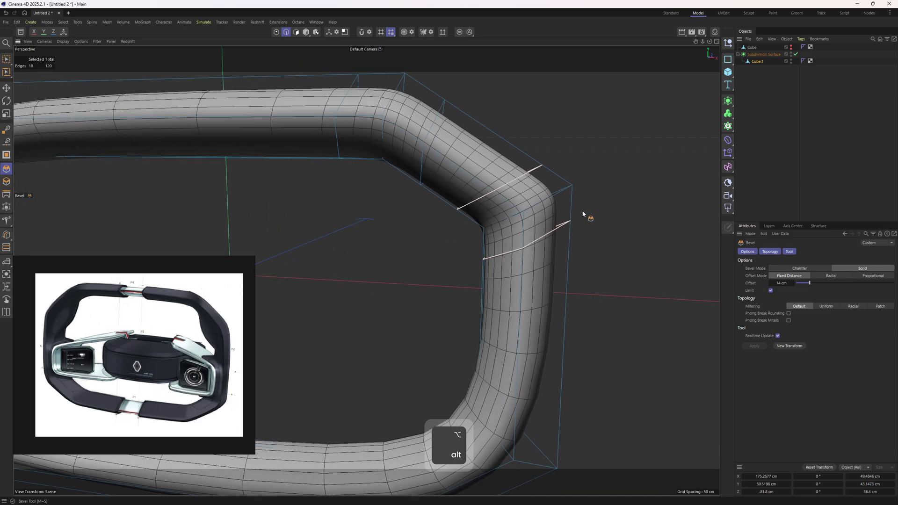
{"action": "key", "text": "e"}
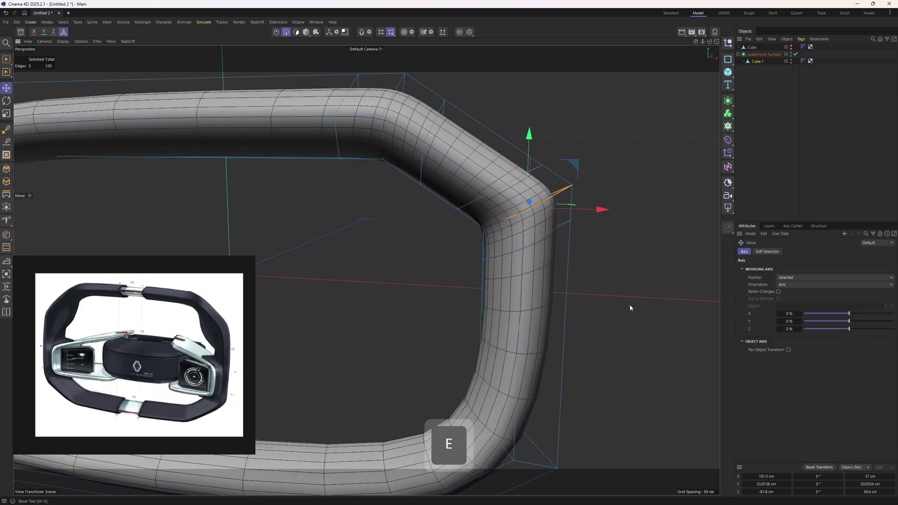
Replace the right side corner's bevel with a Solid bevel of about 10.8 cm offset
{"action": "key", "text": "ctrl+z"}
{"action": "key", "text": "m"}
{"action": "key", "text": "s"}
{"action": "left_click_drag", "start_coordinate": [605, 275], "coordinate": [654, 275]}
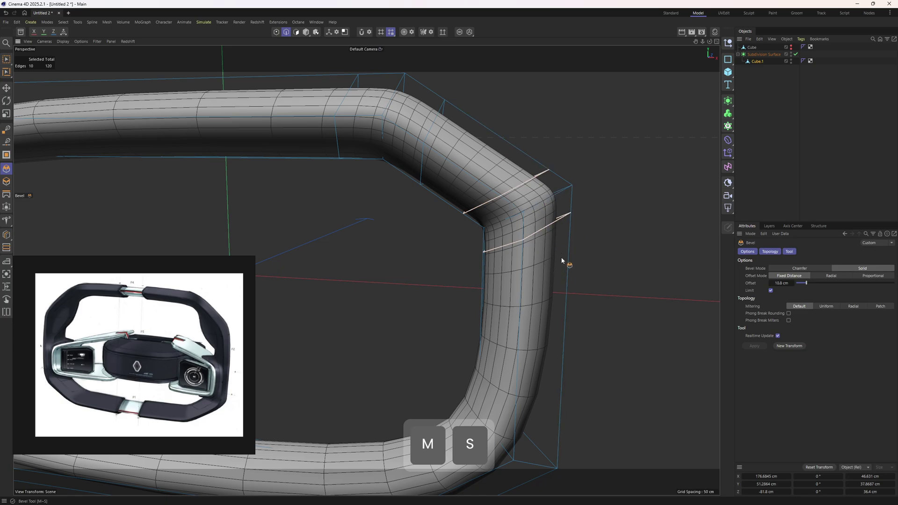
Select the middle edge loop of the right side corner's bevel and dissolve it
{"action": "key", "text": "w"}
{"action": "left_click", "coordinate": [545, 206]}
{"action": "key", "text": "d"}
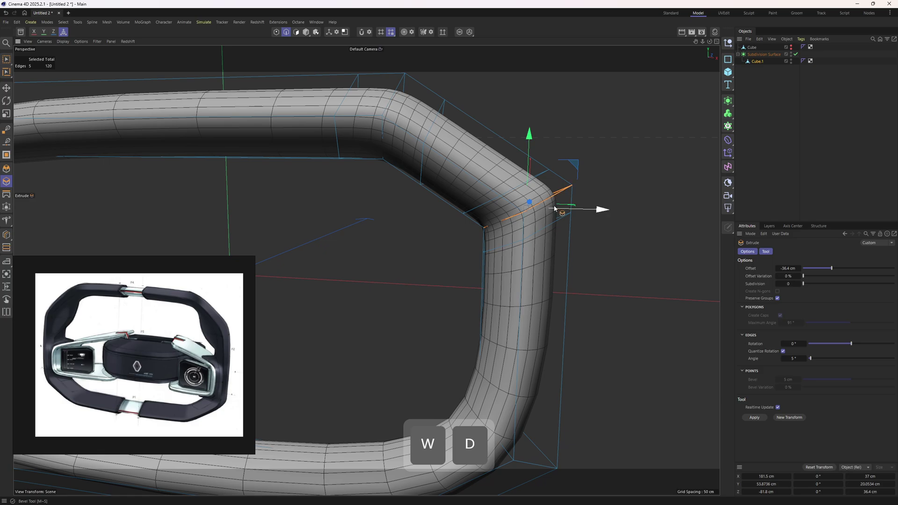
{"action": "key", "text": "n"}
{"action": "key", "text": "b"}
{"action": "scroll", "coordinate": [562, 210], "scroll_direction": "up", "scroll_amount": 1}
{"action": "key", "text": "m"}
{"action": "key", "text": "n"}
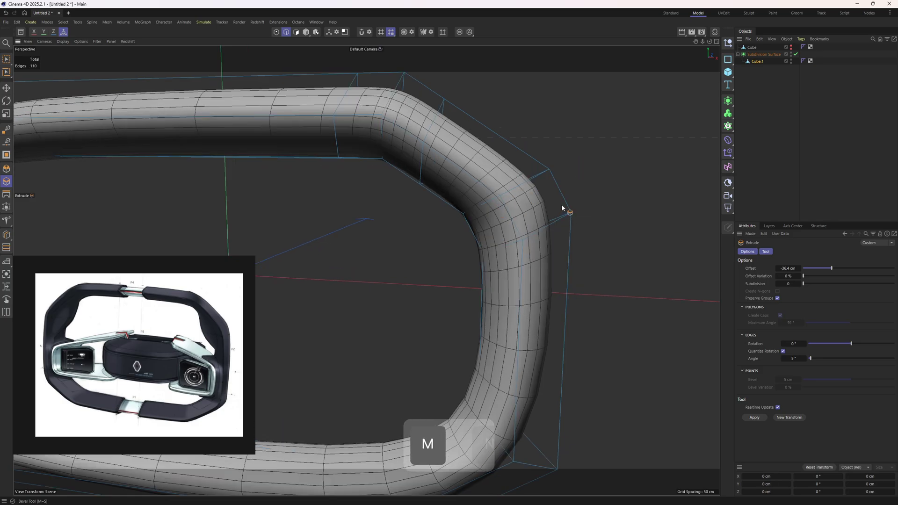
Add a loop cut across the ring's right side just below the softened upper corner
{"action": "scroll", "coordinate": [562, 208], "scroll_direction": "down", "scroll_amount": 1}
{"action": "left_click_drag", "start_coordinate": [562, 208], "coordinate": [547, 242], "text": "alt"}
{"action": "key", "text": "k"}
{"action": "key", "text": "l"}
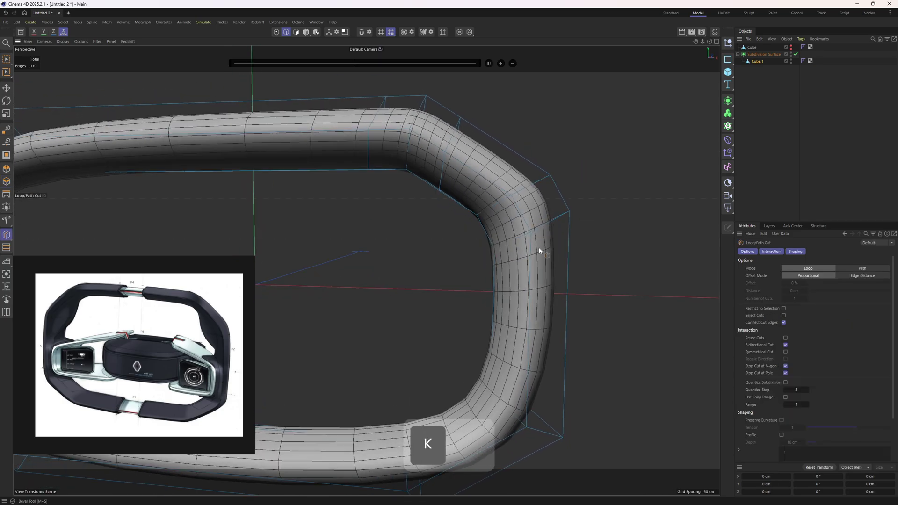
{"action": "key", "text": "l"}
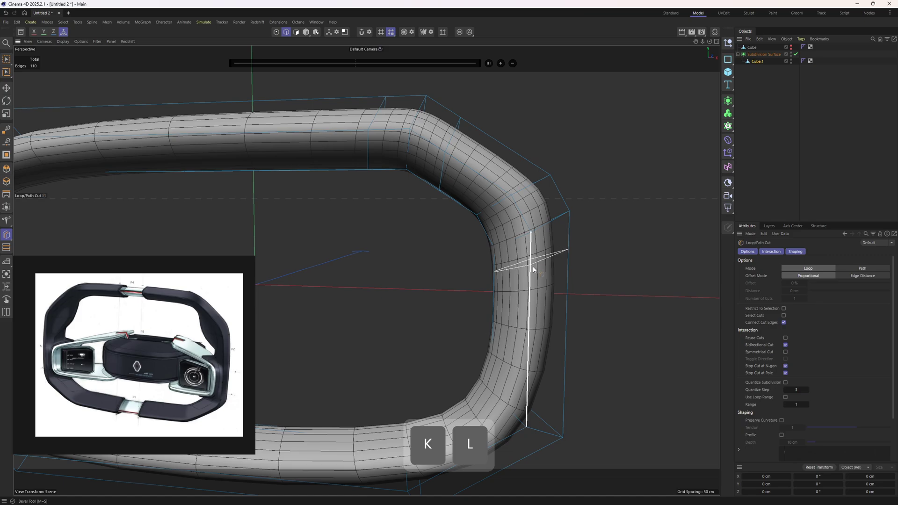
{"action": "left_click", "coordinate": [550, 230]}
Move the new edge loop slightly down along Y, and select the loop where the bottom bar meets the lower right diagonal
{"action": "key", "text": "e"}
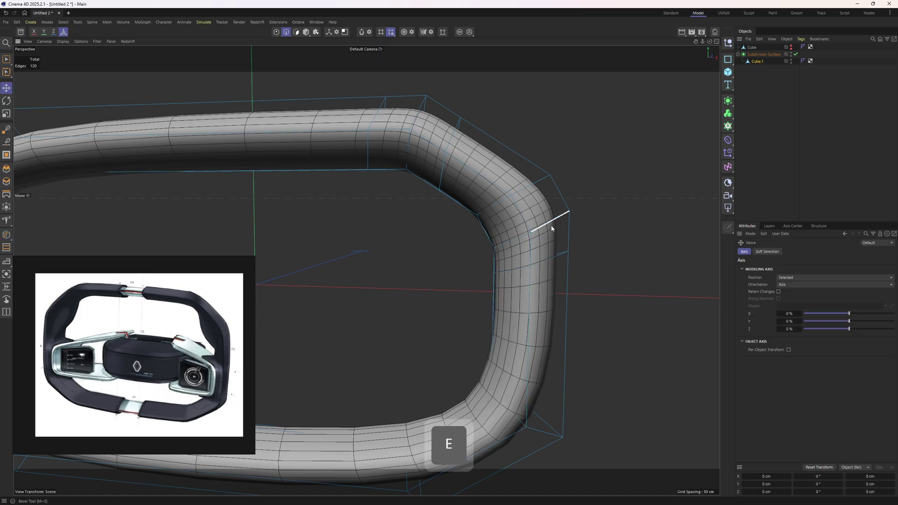
{"action": "double_click", "coordinate": [544, 265]}
{"action": "left_click_drag", "start_coordinate": [537, 246], "coordinate": [541, 243], "text": "alt"}
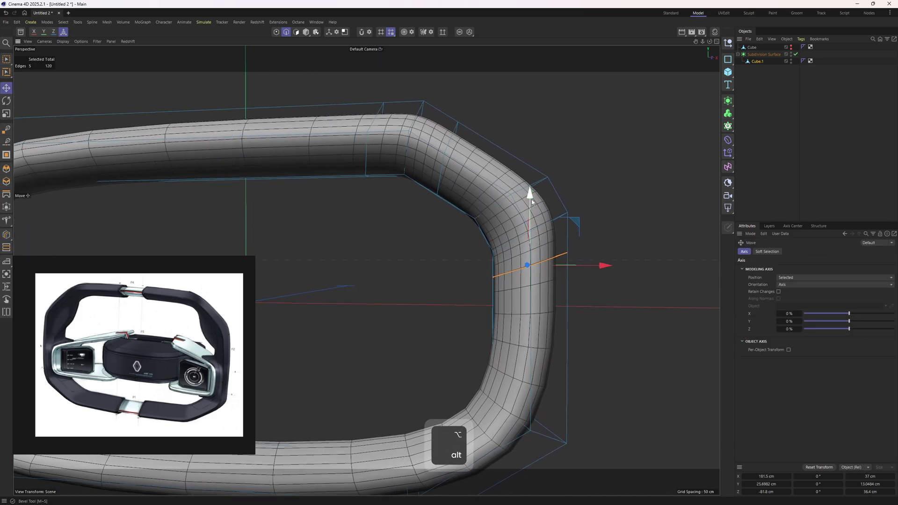
{"action": "left_click_drag", "start_coordinate": [530, 199], "coordinate": [460, 330]}
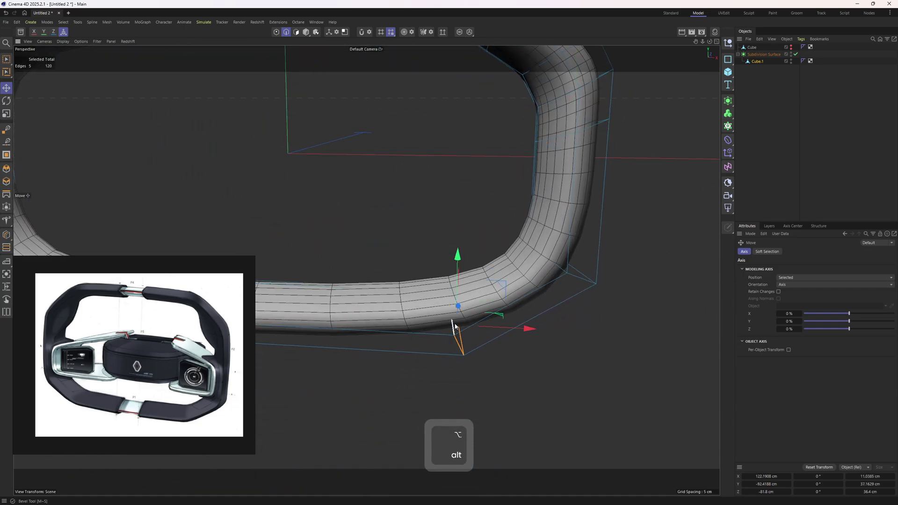
Add loop cuts on both sides of the ring's two lower right corners to tighten them, following the reference image
{"action": "key", "text": "k"}
{"action": "key", "text": "l"}
{"action": "scroll", "coordinate": [213, 432], "scroll_direction": "up", "scroll_amount": 4}
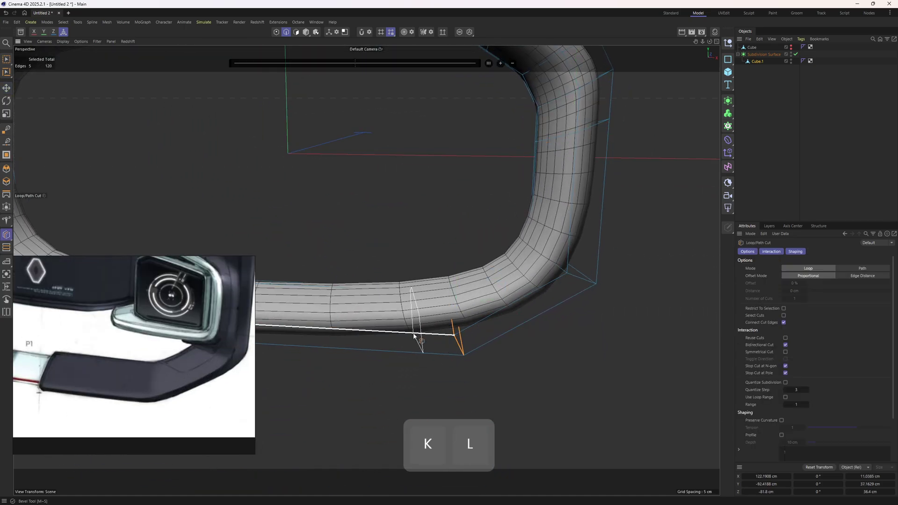
{"action": "left_click", "coordinate": [550, 268]}
{"action": "left_click_drag", "start_coordinate": [551, 267], "coordinate": [535, 283], "text": "alt"}
{"action": "left_click", "coordinate": [527, 323]}
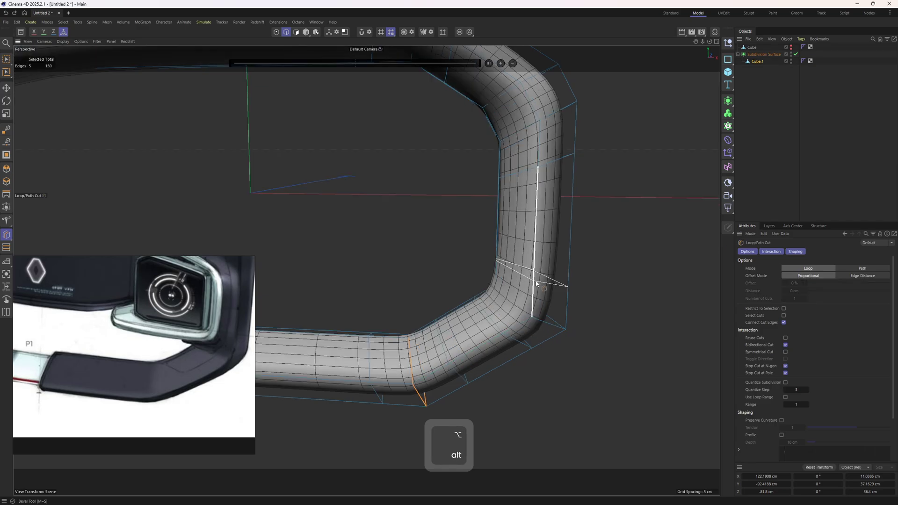
{"action": "left_click", "coordinate": [536, 283]}
{"action": "key", "text": "2"}
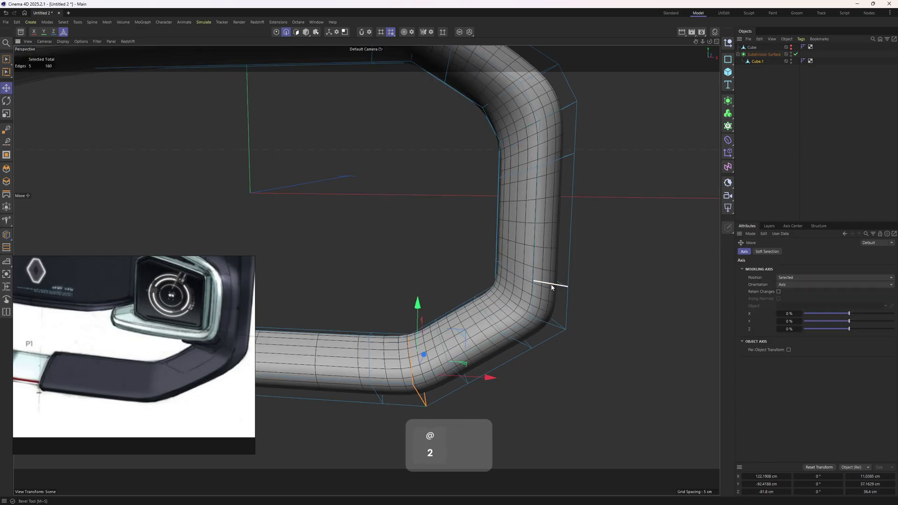
Slide the edge loops on both sides of the outer lower right corner slightly along the ring
{"action": "key", "text": "m"}
{"action": "key", "text": "o"}
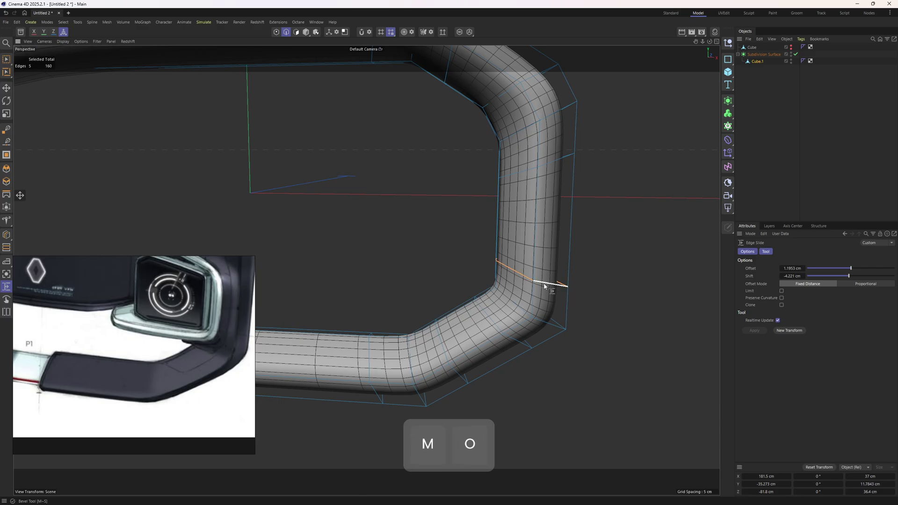
{"action": "left_click_drag", "start_coordinate": [524, 346], "coordinate": [520, 349]}
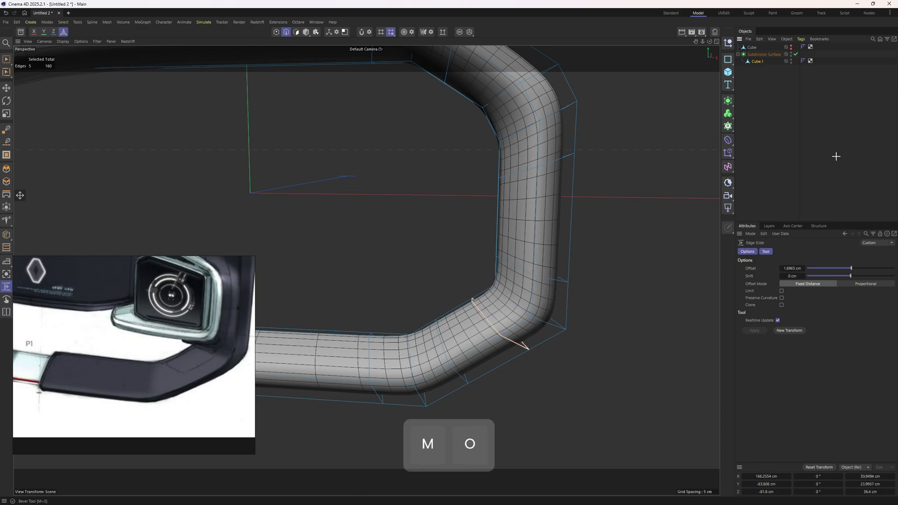
{"action": "left_click", "coordinate": [836, 156]}
{"action": "scroll", "coordinate": [545, 269], "scroll_direction": "down", "scroll_amount": 4}
{"action": "left_click_drag", "start_coordinate": [545, 269], "coordinate": [615, 201], "text": "alt"}
{"action": "key", "text": "ctrl+z"}
{"action": "scroll", "coordinate": [570, 197], "scroll_direction": "up", "scroll_amount": 2}
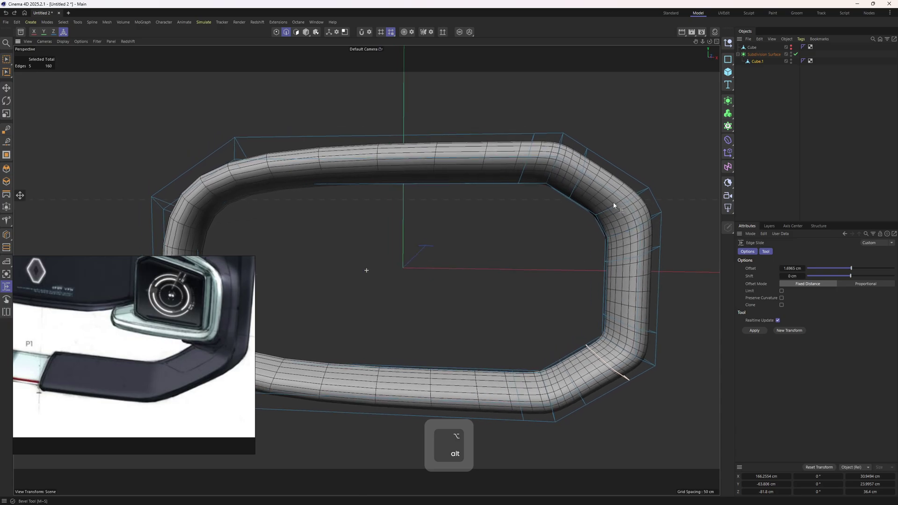
Turn off the Subdivision Surface and add loop cuts across the ring's top and bottom bars near their middle
{"action": "key", "text": "q"}
{"action": "left_click_drag", "start_coordinate": [544, 146], "coordinate": [499, 158], "text": "alt"}
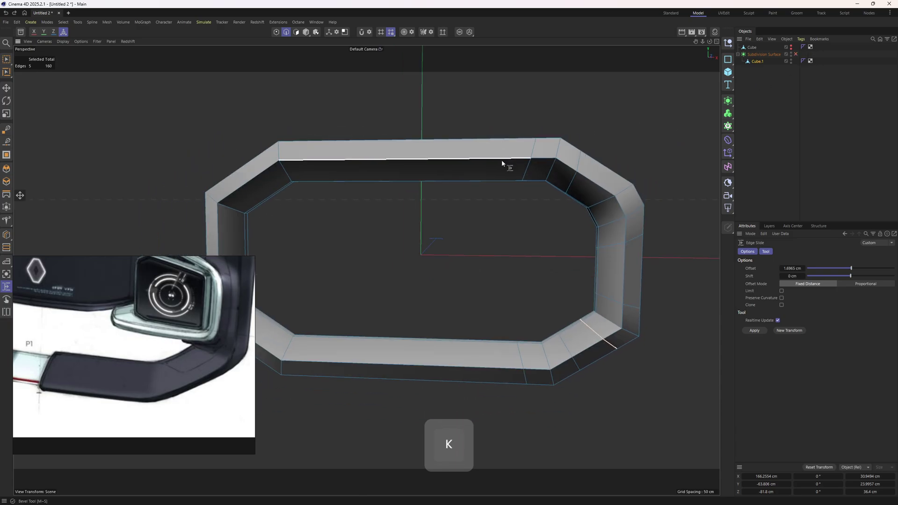
{"action": "key", "text": "k"}
{"action": "key", "text": "l"}
{"action": "left_click", "coordinate": [425, 160]}
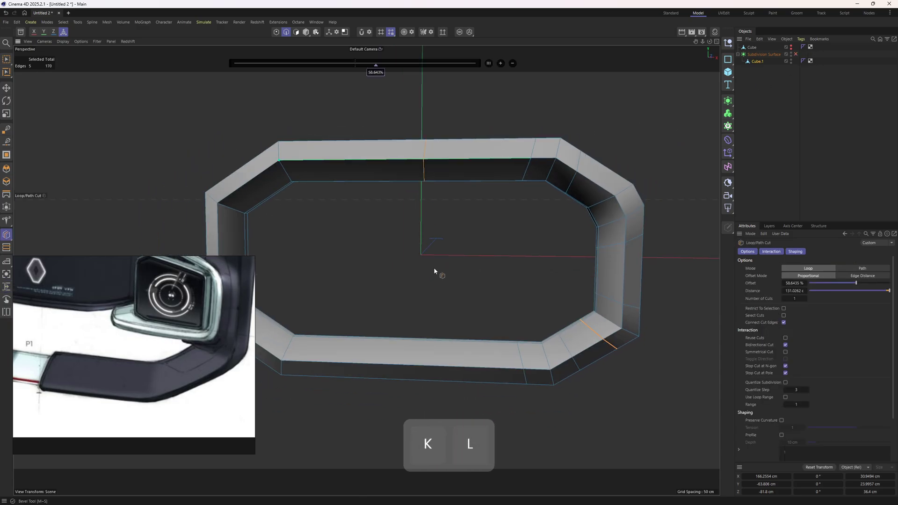
{"action": "left_click", "coordinate": [421, 367], "text": "shift"}
Select all points of the two new middle cuts in the top and bottom bars
{"action": "key", "text": "space"}
{"action": "scroll", "coordinate": [448, 258], "scroll_direction": "down", "scroll_amount": 2}
{"action": "left_click_drag", "start_coordinate": [385, 118], "coordinate": [458, 402]}
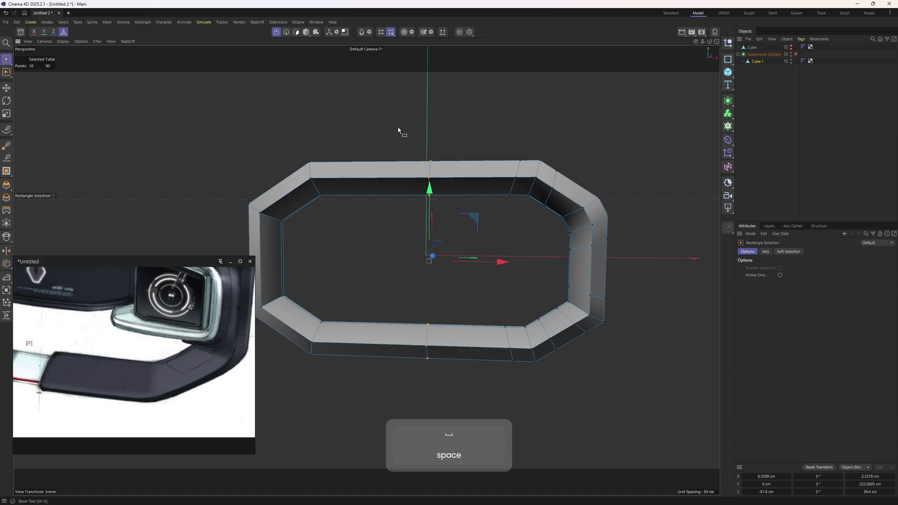
{"action": "left_click_drag", "start_coordinate": [383, 117], "coordinate": [469, 367]}
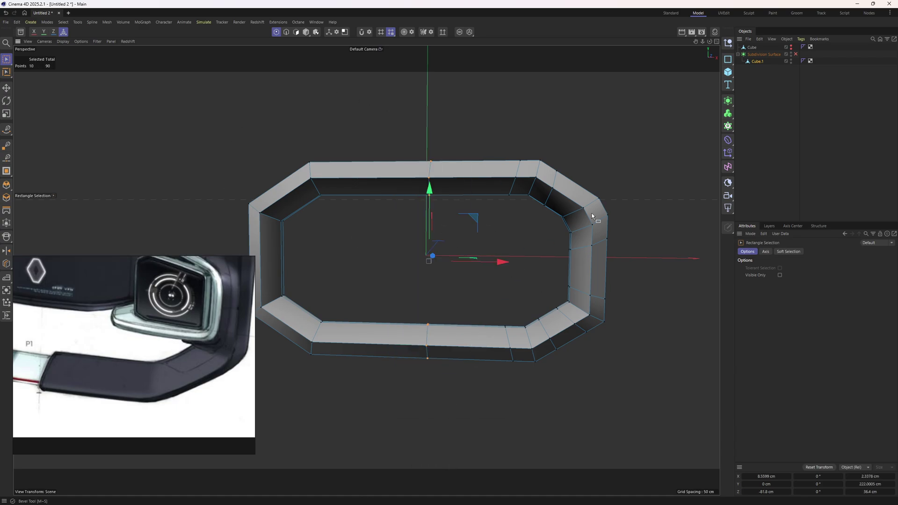
{"action": "key", "text": "ctrl+z"}
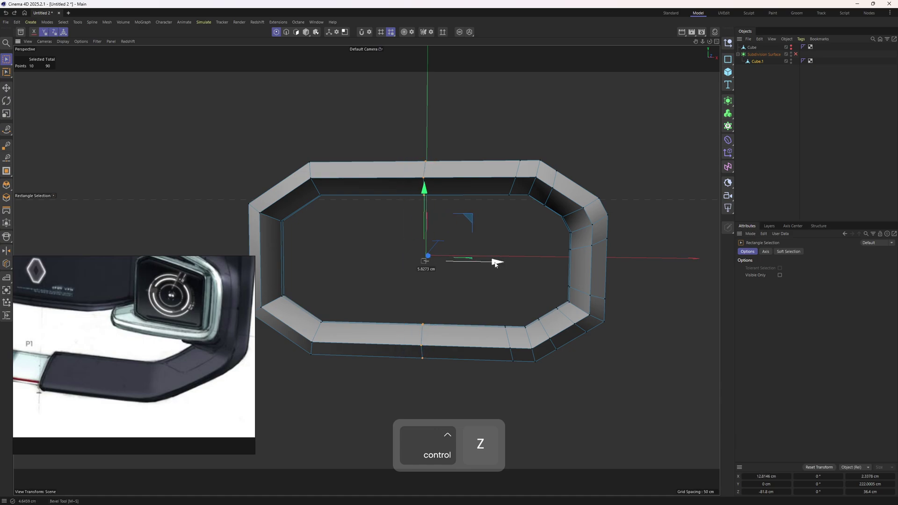
{"action": "left_click_drag", "start_coordinate": [495, 264], "coordinate": [493, 265]}
{"action": "key", "text": "ctrl+z"}
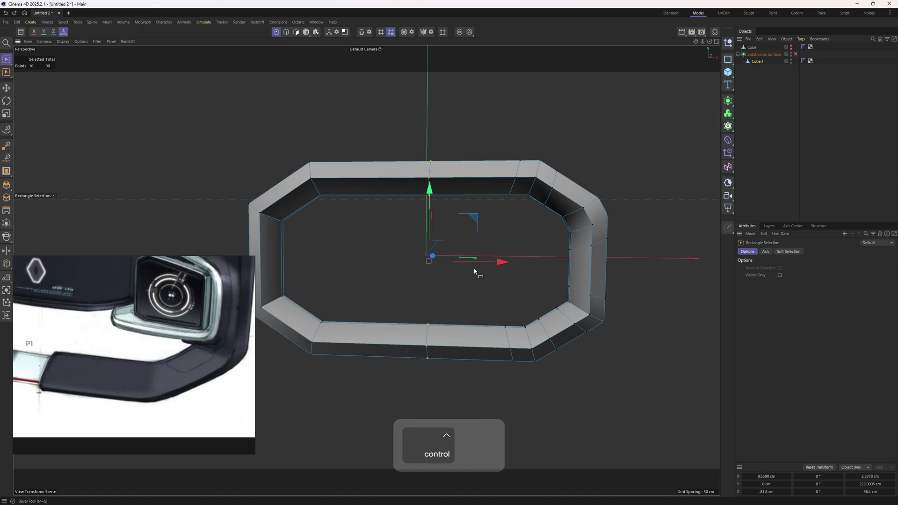
Set the selected middle points' X position and X size to 0 cm
{"action": "left_click", "coordinate": [763, 476]}
{"action": "type", "text": "0"}
{"action": "key", "text": "Return"}
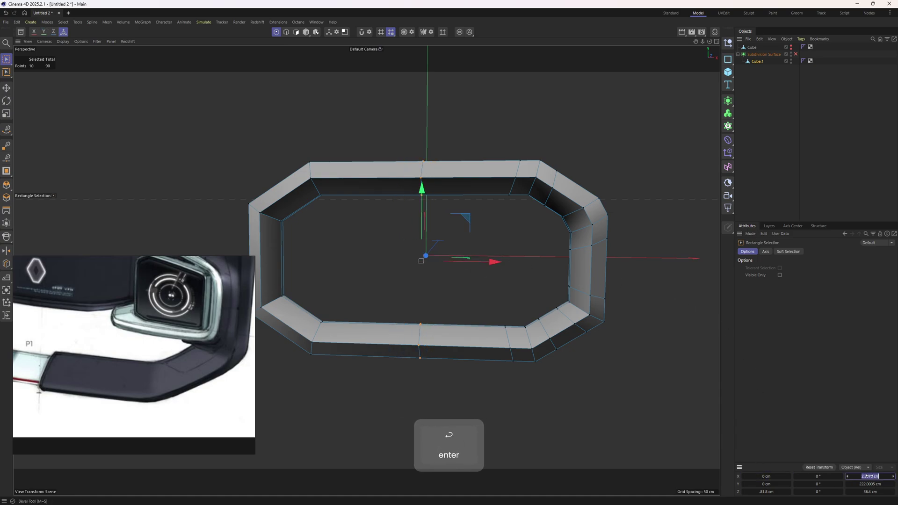
{"action": "type", "text": "0"}
{"action": "key", "text": "Return"}
Select all points of the ring's left half and delete them
{"action": "left_click_drag", "start_coordinate": [427, 226], "coordinate": [455, 250], "text": "alt"}
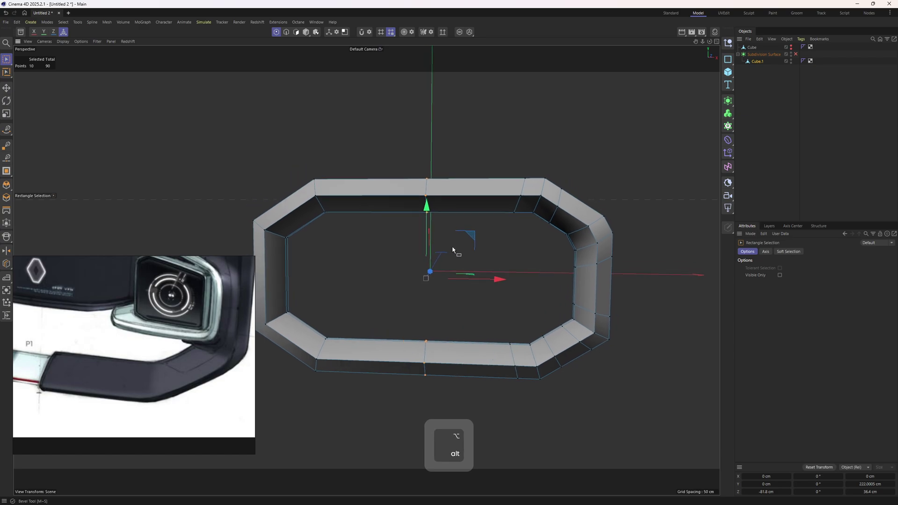
{"action": "middle_click_drag", "start_coordinate": [455, 251], "coordinate": [456, 223], "text": "alt"}
{"action": "right_click_drag", "start_coordinate": [456, 222], "coordinate": [412, 196], "text": "alt"}
{"action": "left_click_drag", "start_coordinate": [240, 102], "coordinate": [350, 354]}
{"action": "key", "text": "Delete"}
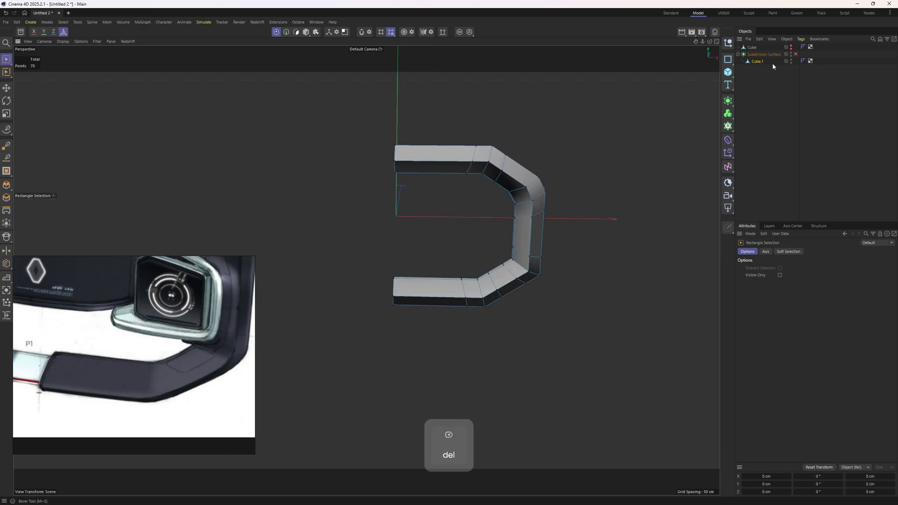
Add a Symmetry generator as the parent of Cube.1 to mirror the remaining half
{"action": "left_click", "coordinate": [728, 102]}
{"action": "left_click", "coordinate": [821, 161], "text": "alt"}
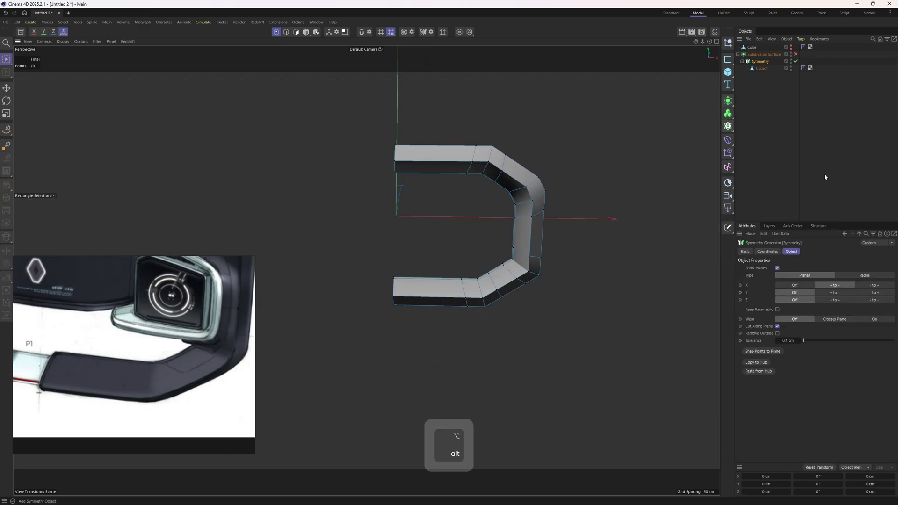
{"action": "left_click_drag", "start_coordinate": [528, 214], "coordinate": [546, 137], "text": "alt"}
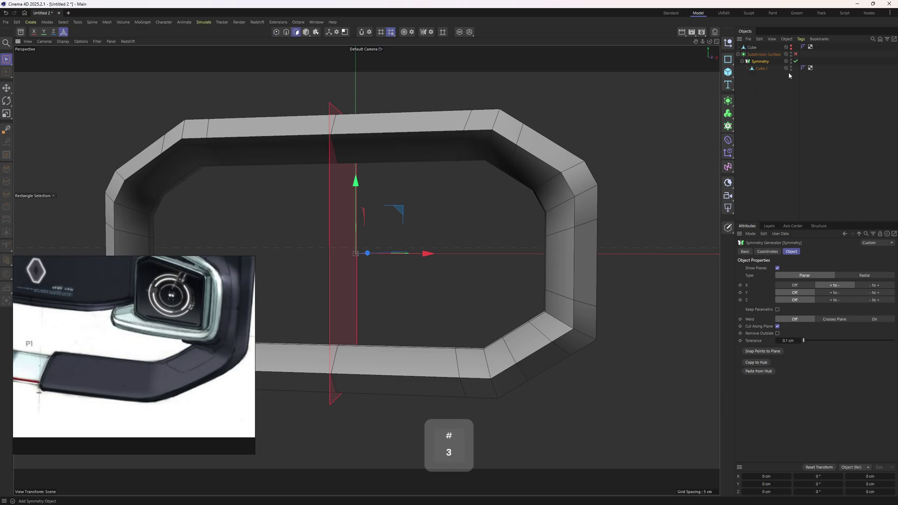
Select the two inner faces of Cube.1's upper right corner and move them diagonally into the opening, following the reference image
{"action": "key", "text": "e"}
{"action": "scroll", "coordinate": [429, 230], "scroll_direction": "up", "scroll_amount": 2}
{"action": "middle_click_drag", "start_coordinate": [177, 315], "coordinate": [178, 370]}
{"action": "scroll", "coordinate": [177, 355], "scroll_direction": "down", "scroll_amount": 3}
{"action": "middle_click_drag", "start_coordinate": [183, 285], "coordinate": [175, 335]}
{"action": "scroll", "coordinate": [175, 334], "scroll_direction": "up", "scroll_amount": 3}
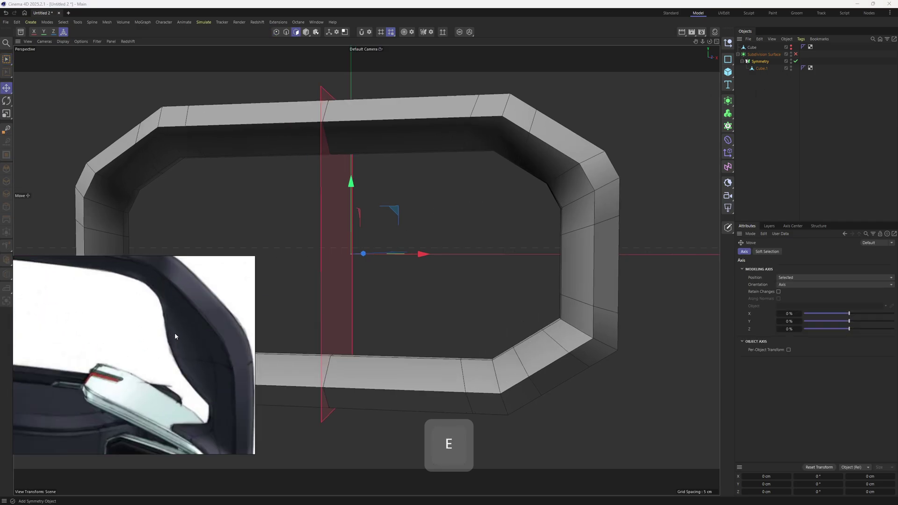
{"action": "left_click", "coordinate": [767, 69]}
{"action": "left_click_drag", "start_coordinate": [638, 134], "coordinate": [483, 175], "text": "alt"}
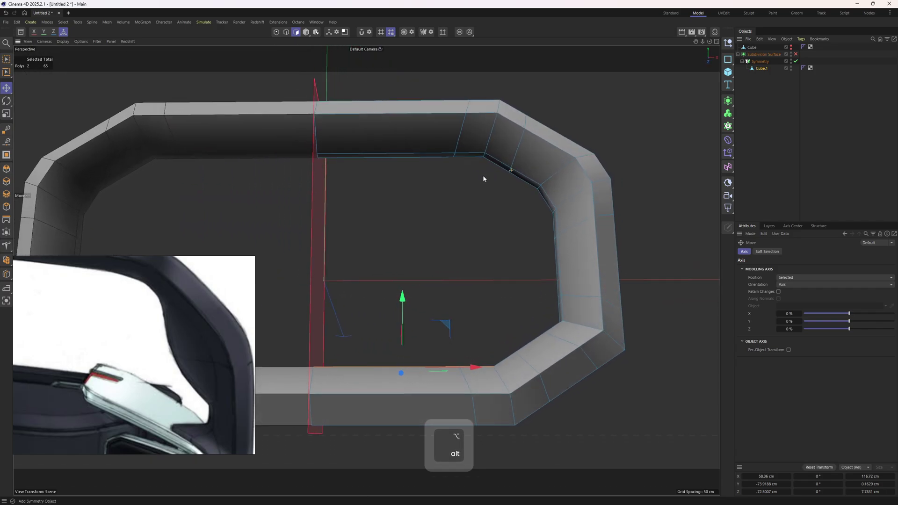
{"action": "left_click", "coordinate": [527, 185]}
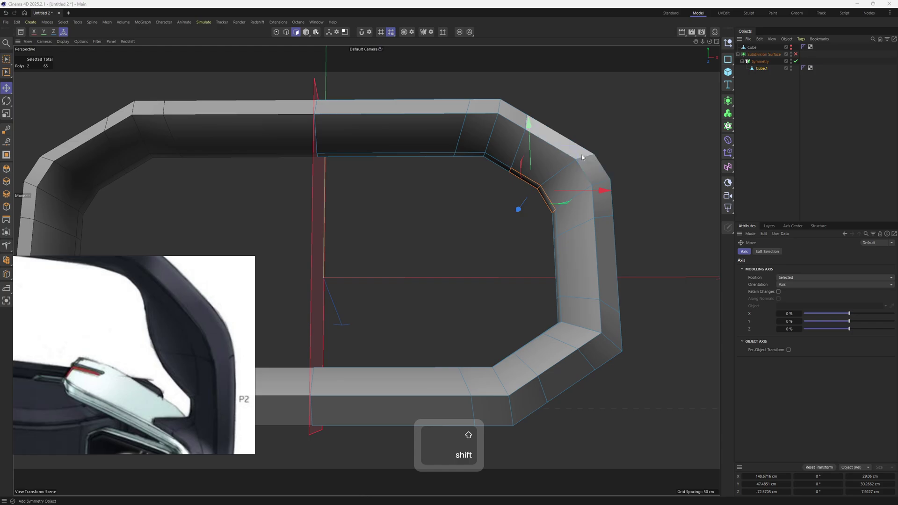
{"action": "left_click_drag", "start_coordinate": [576, 157], "coordinate": [557, 172]}
In the front view, move the upper right corner's middle inner points further diagonally toward the opening's centre
{"action": "middle_click", "coordinate": [574, 304]}
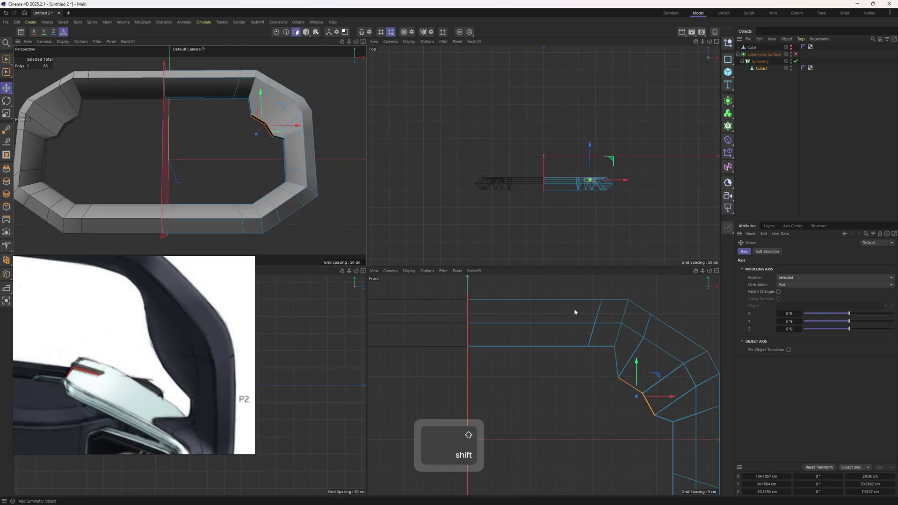
{"action": "middle_click", "coordinate": [573, 308]}
{"action": "middle_click_drag", "start_coordinate": [566, 268], "coordinate": [534, 257], "text": "alt"}
{"action": "right_click_drag", "start_coordinate": [534, 254], "coordinate": [541, 251], "text": "alt"}
{"action": "key", "text": "space"}
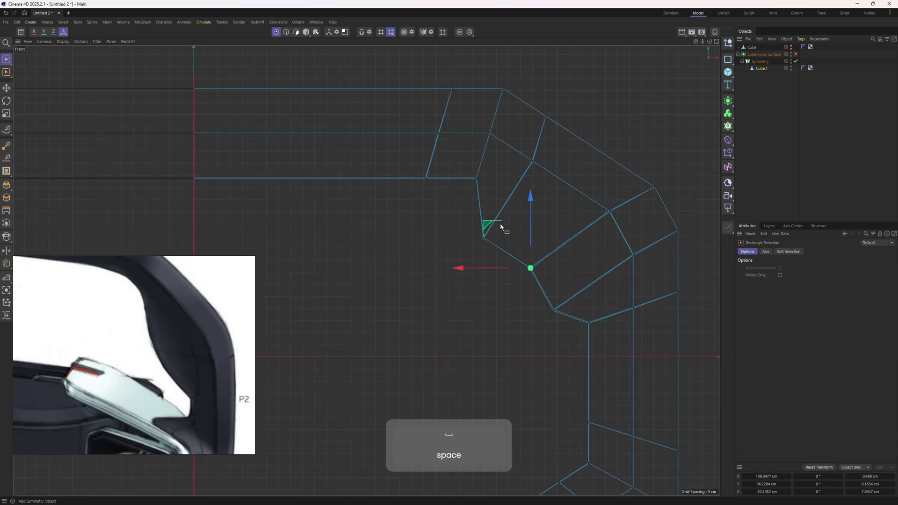
{"action": "left_click_drag", "start_coordinate": [489, 226], "coordinate": [459, 245]}
{"action": "right_click_drag", "start_coordinate": [541, 224], "coordinate": [504, 234], "text": "alt"}
{"action": "middle_click", "coordinate": [504, 233]}
{"action": "middle_click", "coordinate": [357, 147]}
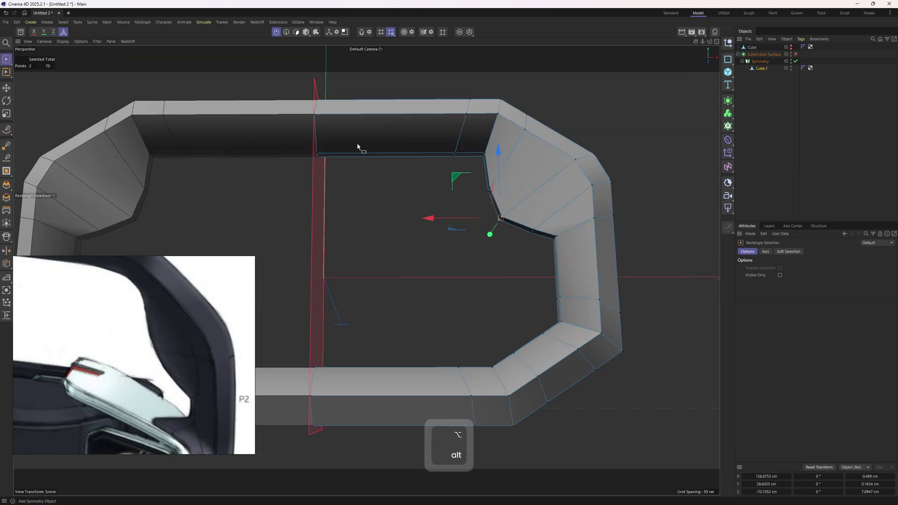
Add a loop cut across the ring's right side below the thickened upper corner, at an offset of about 66.8%
{"action": "left_click_drag", "start_coordinate": [358, 146], "coordinate": [521, 226], "text": "alt"}
{"action": "scroll", "coordinate": [173, 423], "scroll_direction": "down", "scroll_amount": 3}
{"action": "middle_click_drag", "start_coordinate": [173, 423], "coordinate": [165, 351]}
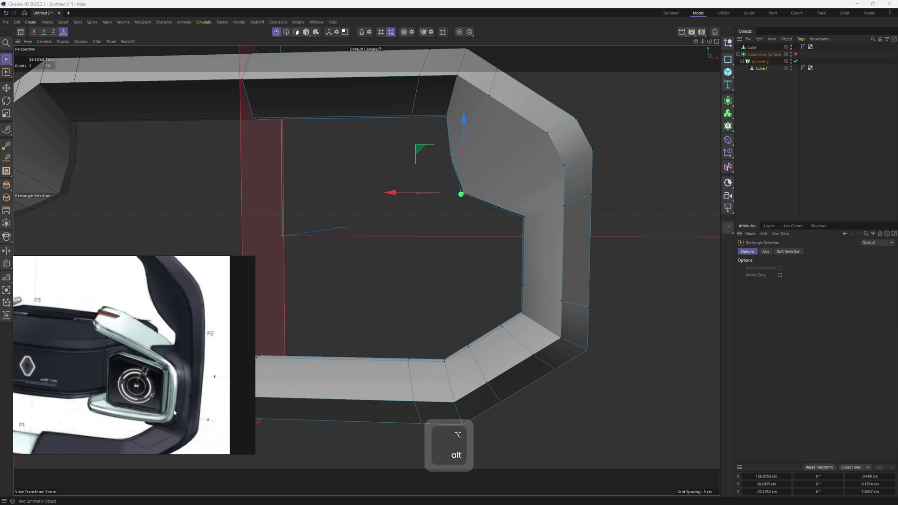
{"action": "left_click_drag", "start_coordinate": [540, 291], "coordinate": [548, 244], "text": "alt"}
{"action": "key", "text": "k"}
{"action": "key", "text": "l"}
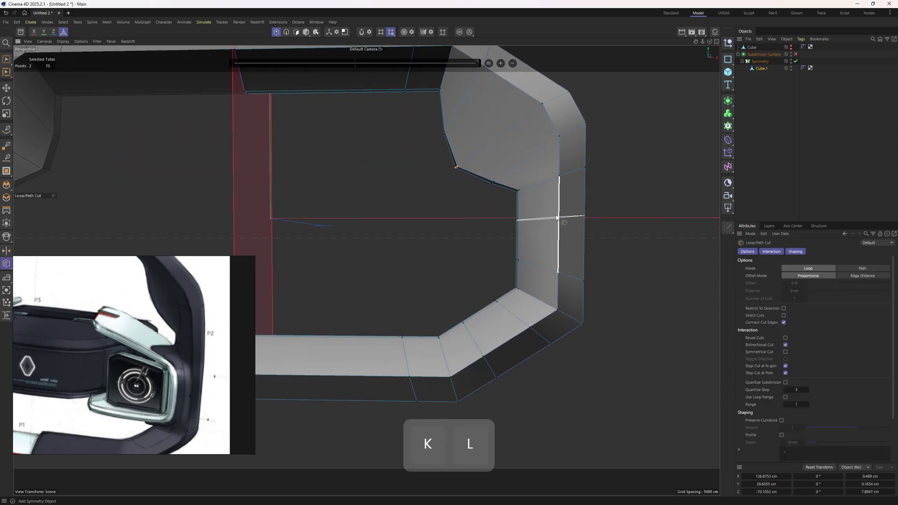
{"action": "left_click", "coordinate": [558, 210]}
{"action": "key", "text": "2"}
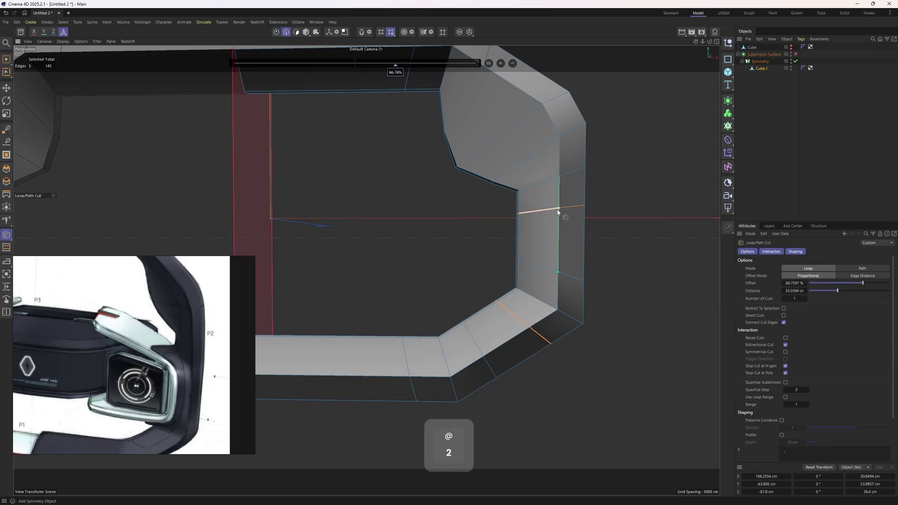
Select the four faces on the inner and adjoining side of the ring's lower right side and extrude them into a block
{"action": "key", "text": "e"}
{"action": "mouse_move", "coordinate": [546, 242]}
{"action": "left_mouse_down", "text": "alt"}
{"action": "mouse_move", "coordinate": [553, 256]}
{"action": "mouse_move", "coordinate": [530, 236]}
{"action": "mouse_move", "coordinate": [542, 237]}
{"action": "left_mouse_up", "text": "alt"}
{"action": "key", "text": "3"}
{"action": "left_click", "coordinate": [520, 275], "text": "shift"}
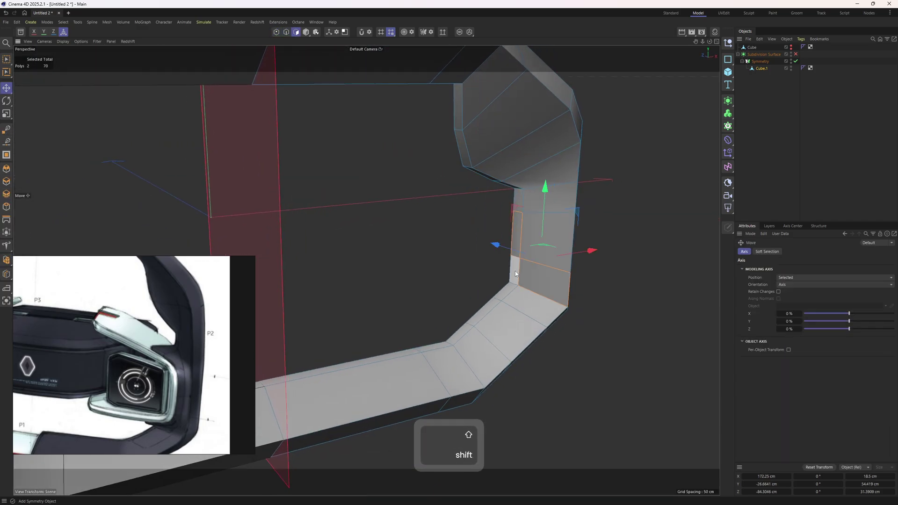
{"action": "left_click_drag", "start_coordinate": [562, 295], "coordinate": [556, 296], "text": "alt"}
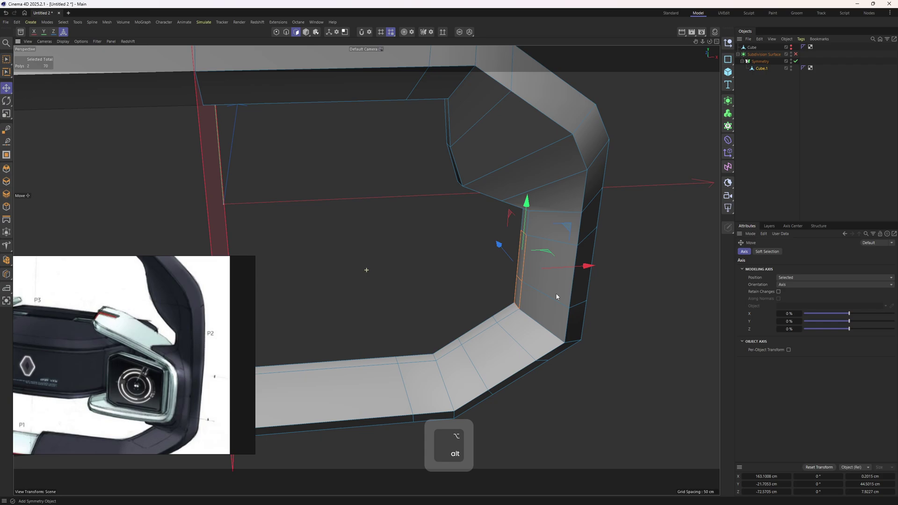
{"action": "left_click", "coordinate": [556, 294], "text": "shift"}
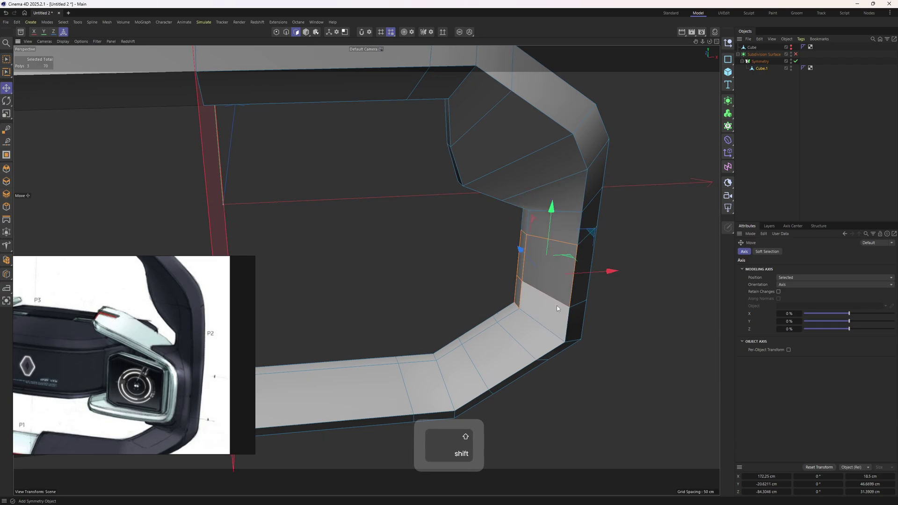
{"action": "left_click", "coordinate": [557, 306], "text": "shift"}
{"action": "middle_click_drag", "start_coordinate": [557, 306], "coordinate": [558, 271], "text": "alt"}
{"action": "left_click_drag", "start_coordinate": [558, 271], "coordinate": [533, 167], "text": "alt"}
{"action": "key", "text": "ctrl+z"}
Select the two middle vertical edges on the extruded block's end and slide them to reposition the division across its face
{"action": "key", "text": "2"}
{"action": "left_click", "coordinate": [493, 153]}
{"action": "left_click", "coordinate": [488, 196], "text": "shift"}
{"action": "left_click_drag", "start_coordinate": [533, 167], "coordinate": [512, 201], "text": "alt"}
{"action": "key", "text": "3"}
{"action": "key", "text": "e"}
{"action": "key", "text": "2"}
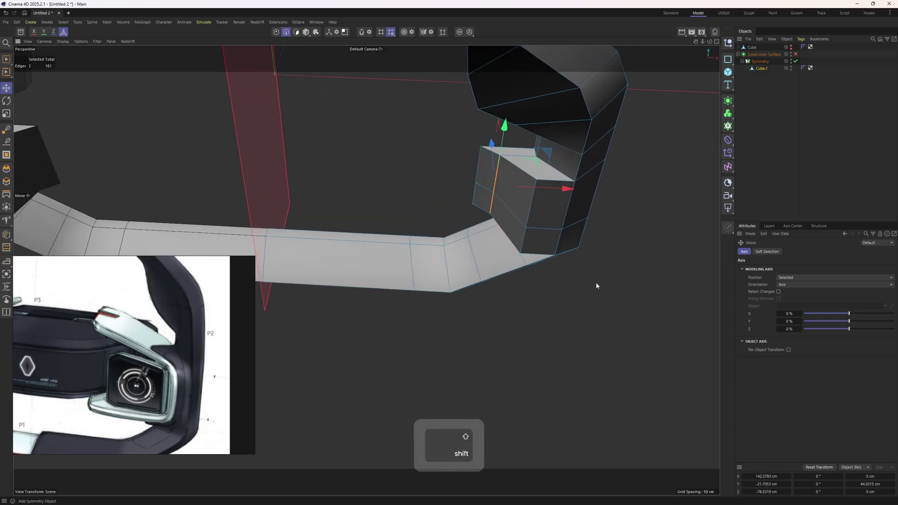
{"action": "scroll", "coordinate": [498, 179], "scroll_direction": "up", "scroll_amount": 3}
{"action": "scroll", "coordinate": [499, 180], "scroll_direction": "up", "scroll_amount": 2}
{"action": "right_click", "coordinate": [637, 252]}
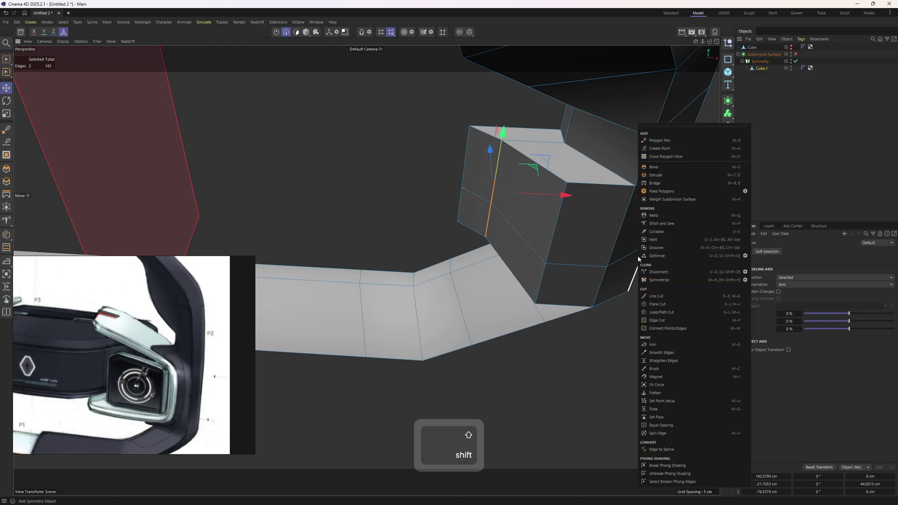
{"action": "left_click", "coordinate": [663, 410]}
{"action": "left_click_drag", "start_coordinate": [498, 174], "coordinate": [465, 164], "text": "shift"}
{"action": "left_click", "coordinate": [788, 330]}
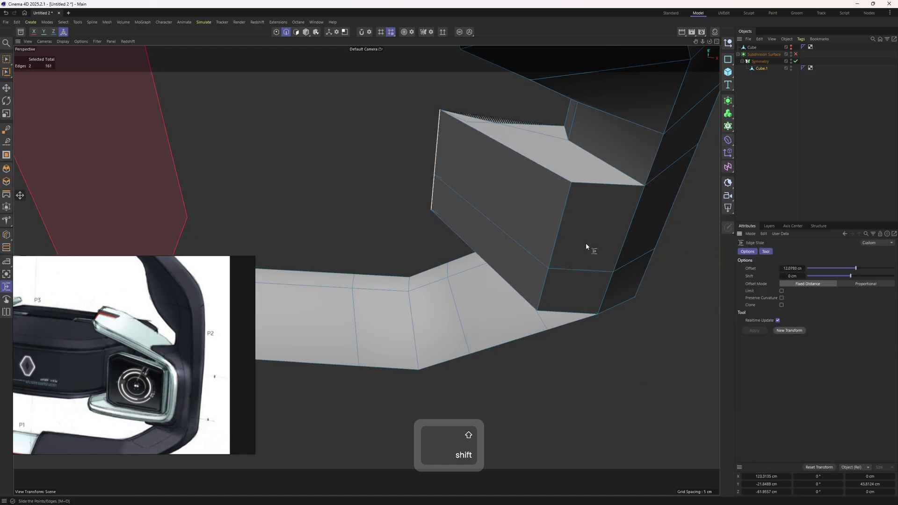
{"action": "left_click_drag", "start_coordinate": [439, 153], "coordinate": [470, 172]}
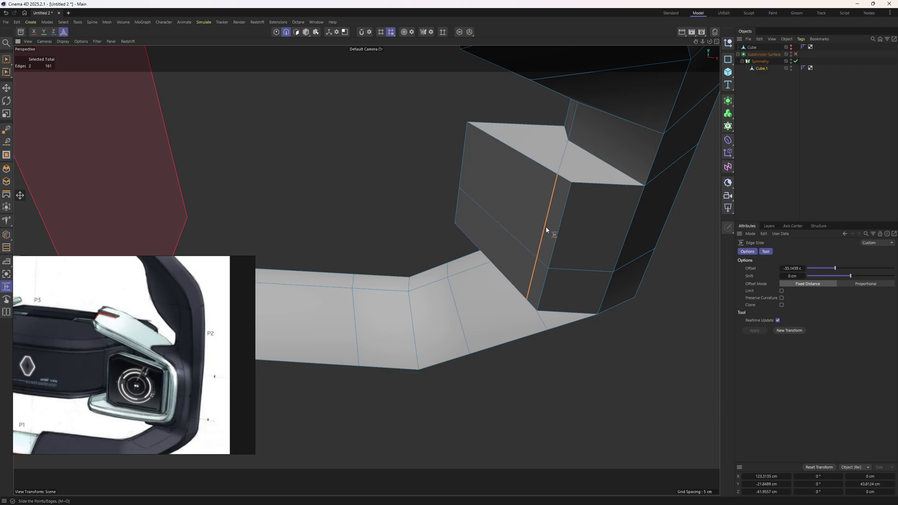
{"action": "left_click", "coordinate": [787, 333]}
{"action": "left_click_drag", "start_coordinate": [575, 239], "coordinate": [460, 153]}
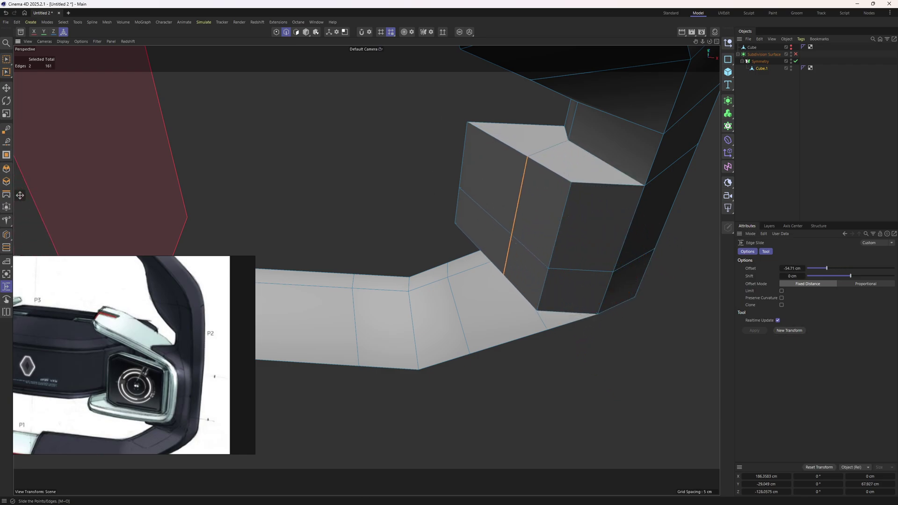
Select the two top faces of the extruded block and flatten them by scaling along Y
{"action": "key", "text": "e"}
{"action": "key", "text": "3"}
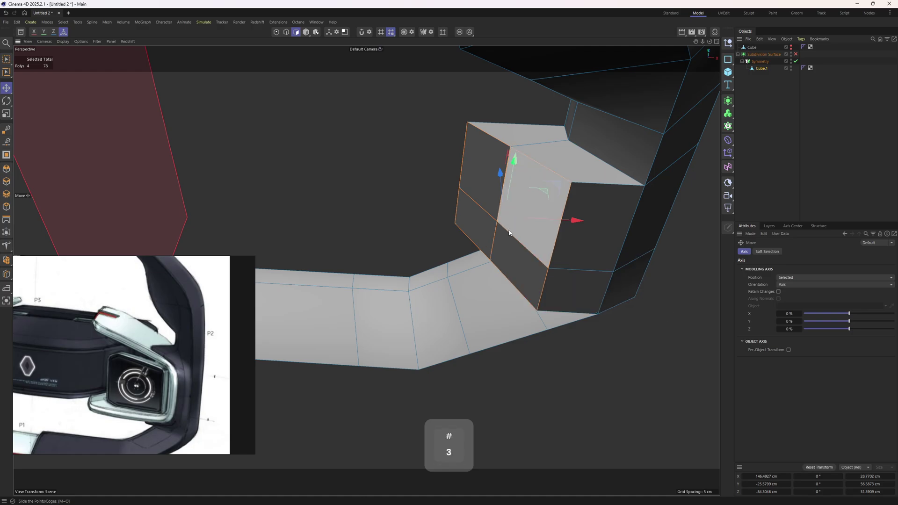
{"action": "key", "text": "e"}
{"action": "left_click_drag", "start_coordinate": [484, 207], "coordinate": [511, 278], "text": "alt"}
{"action": "middle_click", "coordinate": [511, 276]}
{"action": "middle_click", "coordinate": [577, 349]}
{"action": "middle_click_drag", "start_coordinate": [542, 309], "coordinate": [521, 228], "text": "alt"}
{"action": "right_click_drag", "start_coordinate": [521, 228], "coordinate": [548, 223], "text": "alt"}
{"action": "key", "text": "F5"}
{"action": "left_click_drag", "start_coordinate": [296, 120], "coordinate": [294, 166], "text": "alt"}
{"action": "left_click", "coordinate": [279, 160]}
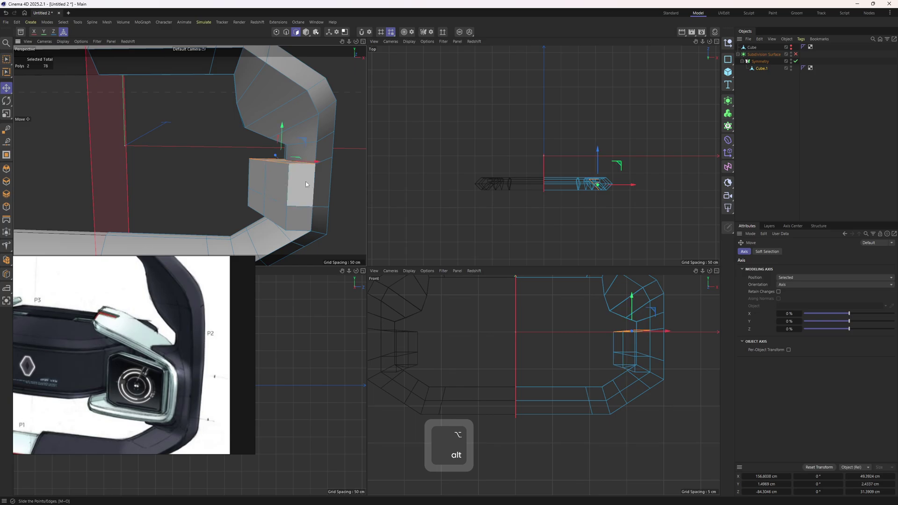
{"action": "key", "text": "t"}
{"action": "scroll", "coordinate": [285, 150], "scroll_direction": "up", "scroll_amount": 2}
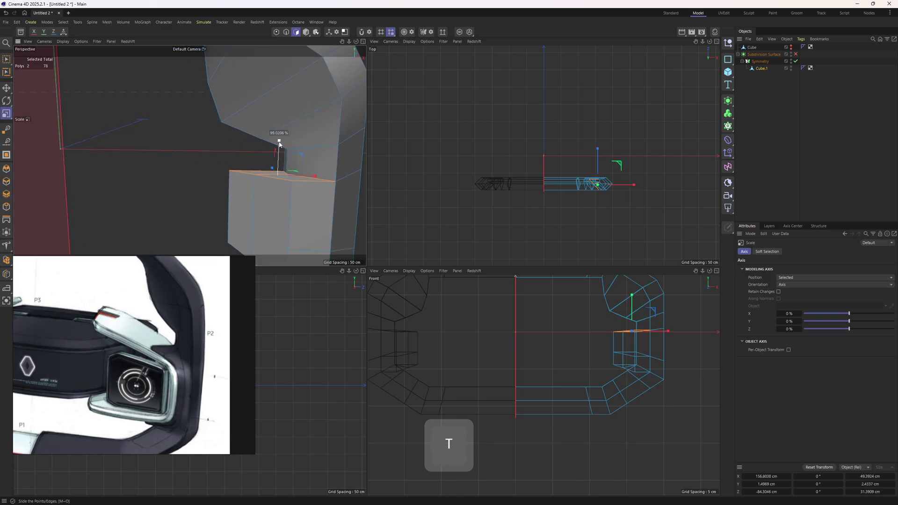
{"action": "left_click_drag", "start_coordinate": [279, 144], "coordinate": [278, 169]}
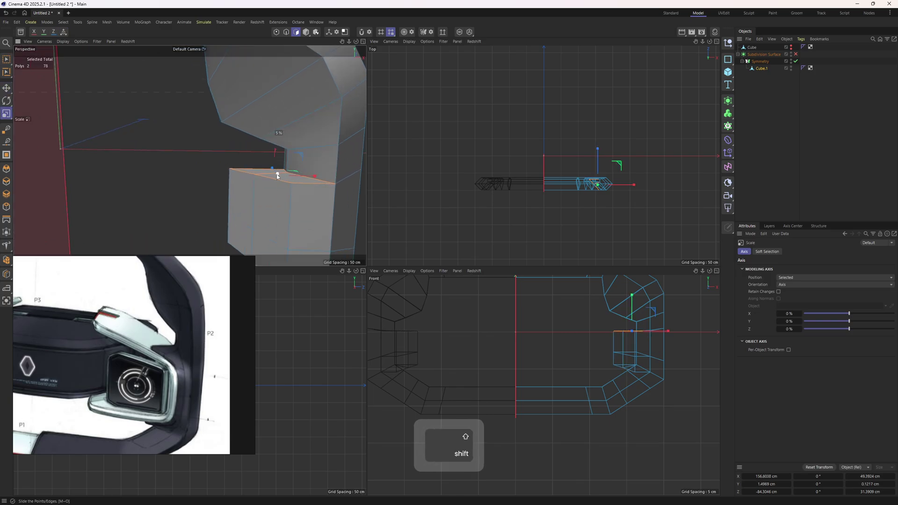
Flatten the two faces on the underside of the extruded block by scaling them to zero along Y
{"action": "left_click_drag", "start_coordinate": [277, 177], "coordinate": [268, 194], "text": "alt"}
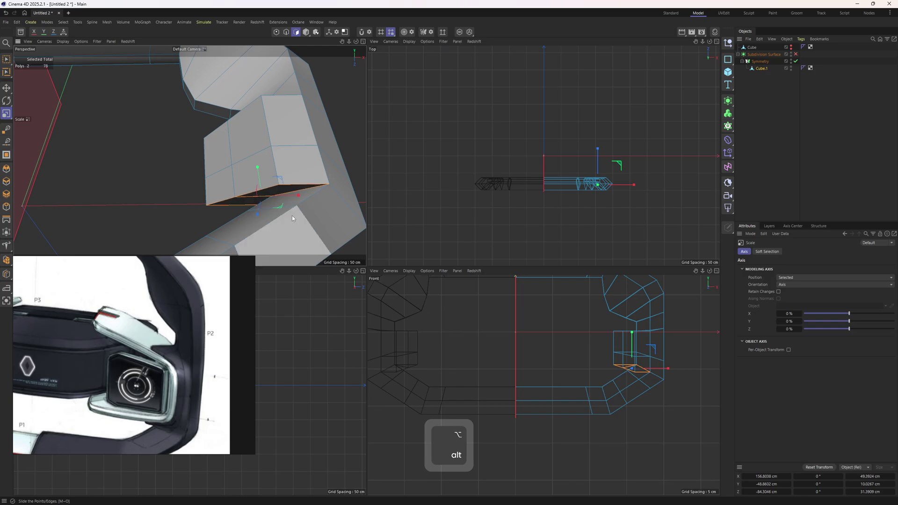
{"action": "middle_click", "coordinate": [294, 230]}
{"action": "left_click_drag", "start_coordinate": [421, 248], "coordinate": [429, 276], "text": "alt"}
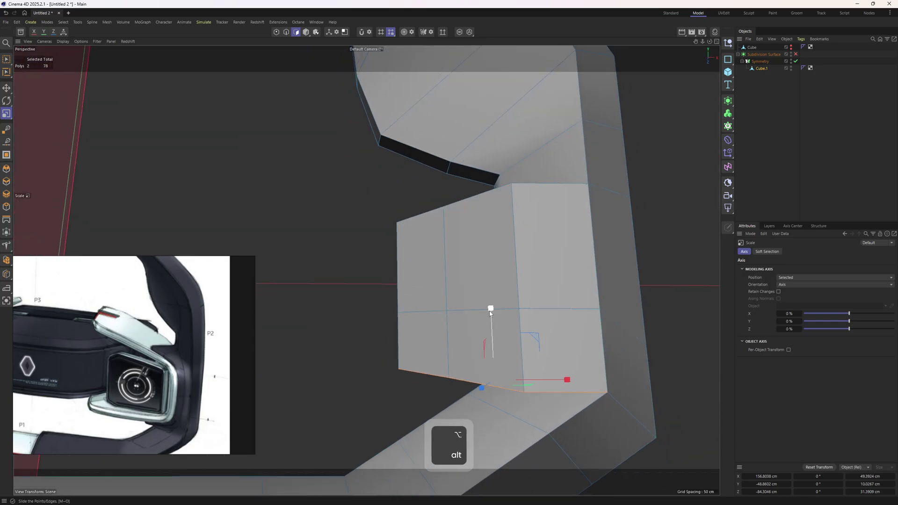
{"action": "left_click_drag", "start_coordinate": [492, 310], "coordinate": [500, 380]}
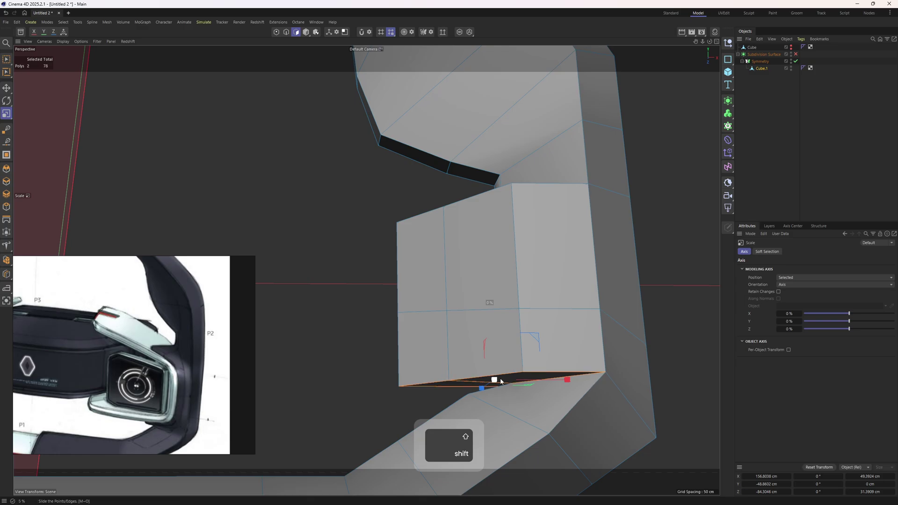
Select the six faces covering the block's front and inner sides
{"action": "key", "text": "e"}
{"action": "left_click_drag", "start_coordinate": [501, 329], "coordinate": [448, 260], "text": "alt"}
{"action": "key", "text": "1"}
{"action": "key", "text": "3"}
{"action": "key", "text": "ctrl+z"}
{"action": "left_click", "coordinate": [446, 278], "text": "shift"}
{"action": "left_click", "coordinate": [443, 245], "text": "shift"}
Inset the six faces by about 3 cm with a maximum angle of 152°, and delete the inner faces to hollow the block
{"action": "key", "text": "m"}
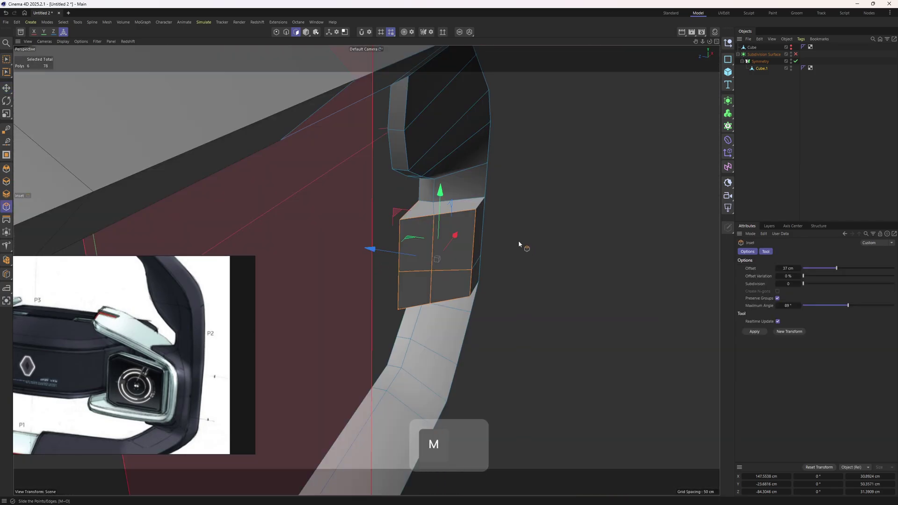
{"action": "key", "text": "w"}
{"action": "left_click_drag", "start_coordinate": [518, 240], "coordinate": [537, 240]}
{"action": "mouse_move", "coordinate": [449, 243]}
{"action": "left_mouse_down", "text": "alt"}
{"action": "mouse_move", "coordinate": [408, 242]}
{"action": "mouse_move", "coordinate": [464, 238]}
{"action": "left_mouse_up", "text": "alt"}
{"action": "left_click_drag", "start_coordinate": [853, 306], "coordinate": [880, 306]}
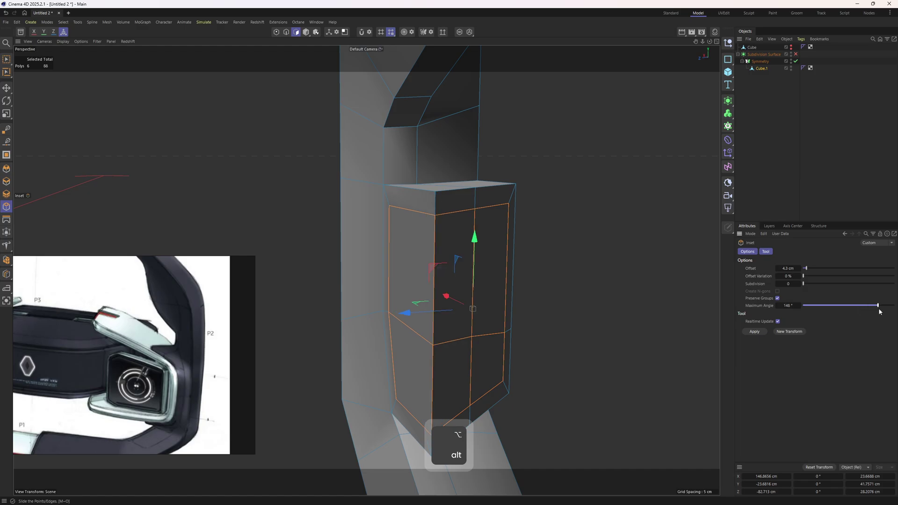
{"action": "left_click_drag", "start_coordinate": [484, 253], "coordinate": [335, 258], "text": "alt"}
{"action": "key", "text": "ctrl+z"}
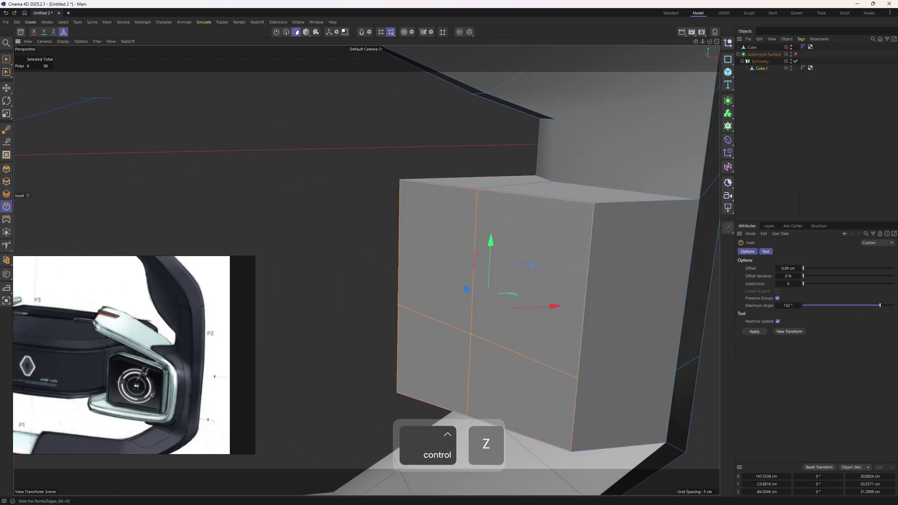
{"action": "left_click_drag", "start_coordinate": [590, 277], "coordinate": [509, 202], "text": "alt"}
{"action": "key", "text": "Delete"}
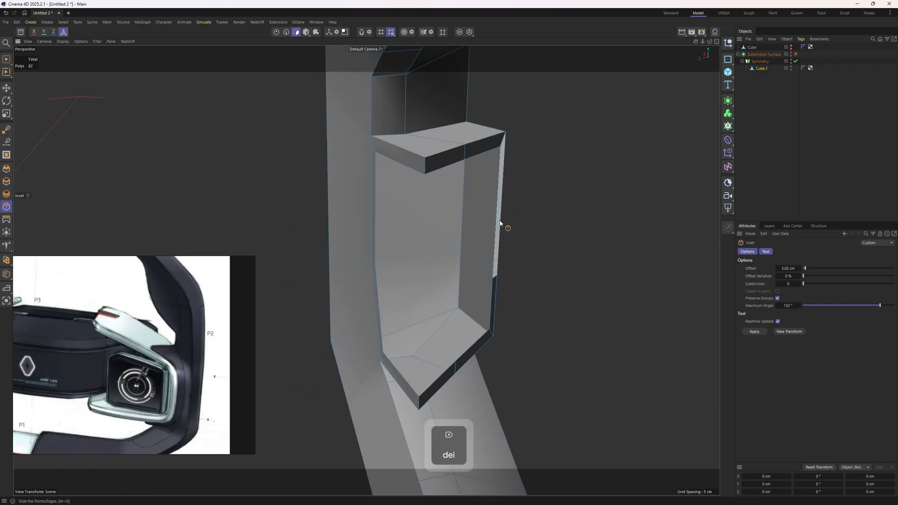
Extrude the two vertical edges along the hollow's back side about 18 cm across the recess to start its back wall
{"action": "key", "text": "2"}
{"action": "left_click_drag", "start_coordinate": [442, 185], "coordinate": [474, 232], "text": "alt"}
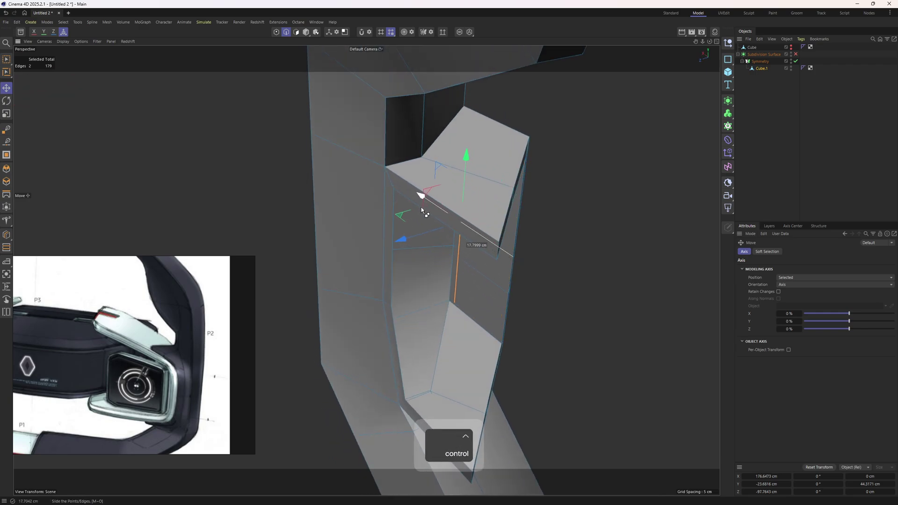
{"action": "left_click_drag", "start_coordinate": [421, 207], "coordinate": [413, 203], "text": "ctrl"}
Add the two opposite vertical rim edges to the selection and join both sides with Stitch and Sew
{"action": "left_click_drag", "start_coordinate": [416, 205], "coordinate": [492, 235], "text": "alt"}
{"action": "left_click_drag", "start_coordinate": [526, 238], "coordinate": [496, 220], "text": "alt"}
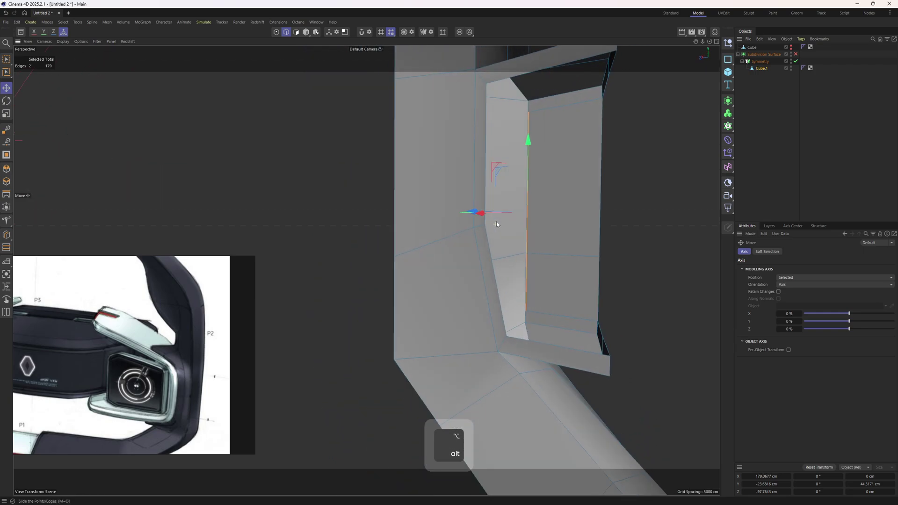
{"action": "left_click", "coordinate": [478, 155], "text": "shift"}
{"action": "left_click_drag", "start_coordinate": [477, 155], "coordinate": [531, 191], "text": "alt"}
{"action": "right_click", "coordinate": [587, 216]}
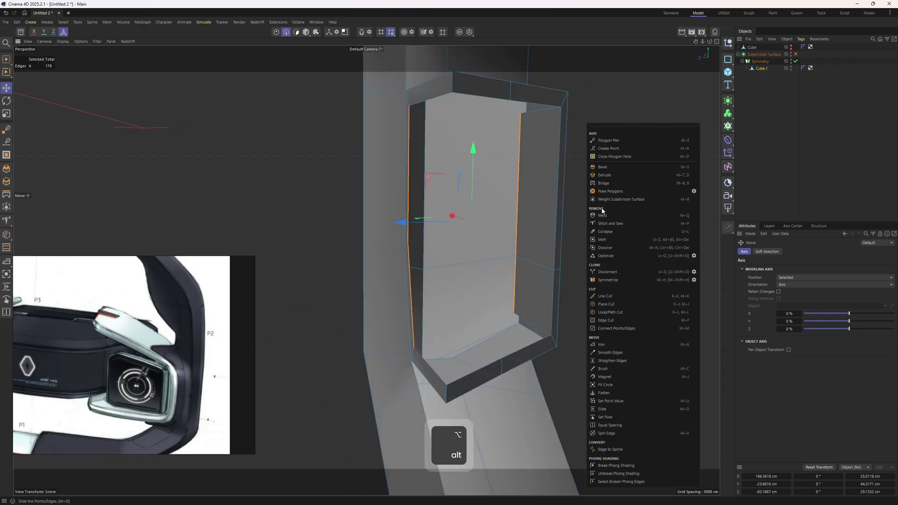
{"action": "left_click", "coordinate": [630, 223]}
{"action": "left_click_drag", "start_coordinate": [522, 116], "coordinate": [407, 112], "text": "shift"}
{"action": "left_click_drag", "start_coordinate": [487, 192], "coordinate": [456, 258], "text": "alt"}
Add a vertical loop cut down the middle of the recess's new back wall
{"action": "key", "text": "k"}
{"action": "key", "text": "l"}
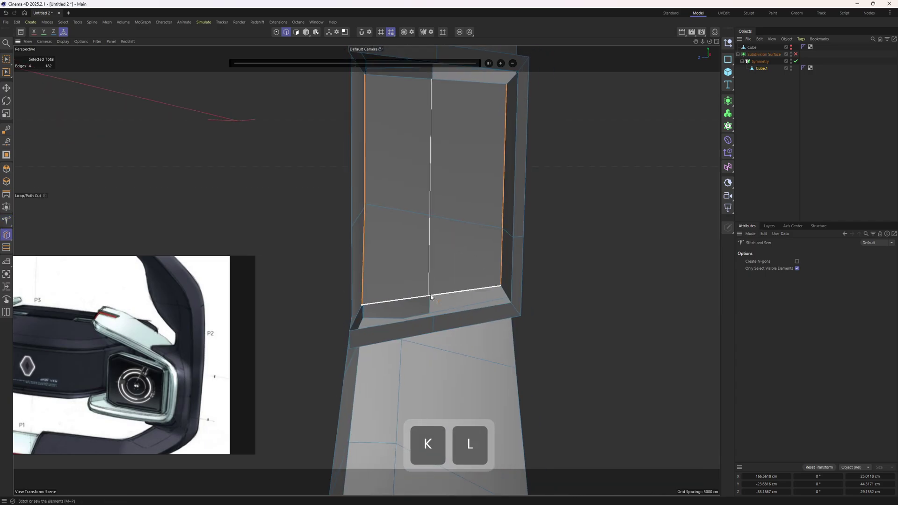
{"action": "left_click", "coordinate": [448, 265]}
Select the four edges bordering the recess's lower gap and fill it with Close Polygon Hole, setting the polygon type to Grid
{"action": "key", "text": "2"}
{"action": "key", "text": "e"}
{"action": "double_click", "coordinate": [451, 295]}
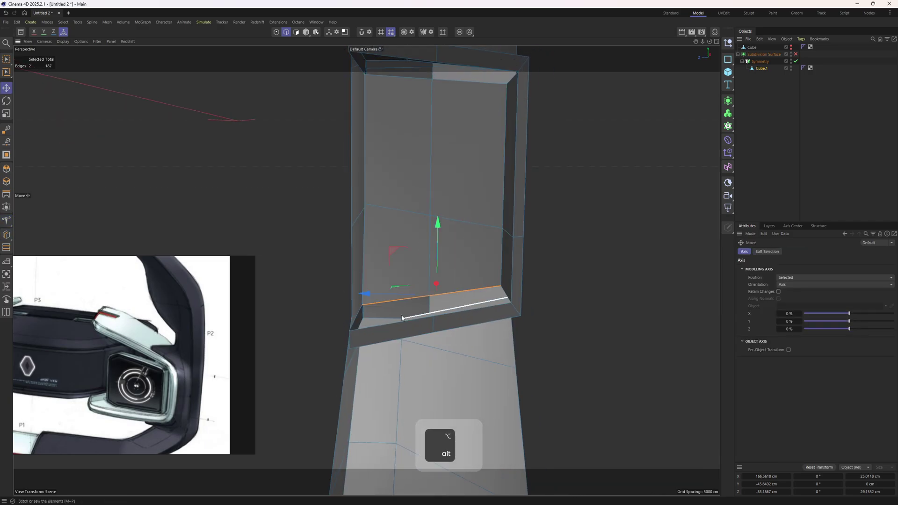
{"action": "double_click", "coordinate": [455, 312], "text": "shift"}
{"action": "left_click_drag", "start_coordinate": [507, 229], "coordinate": [538, 253], "text": "alt"}
{"action": "right_click", "coordinate": [539, 253]}
{"action": "left_click", "coordinate": [569, 157]}
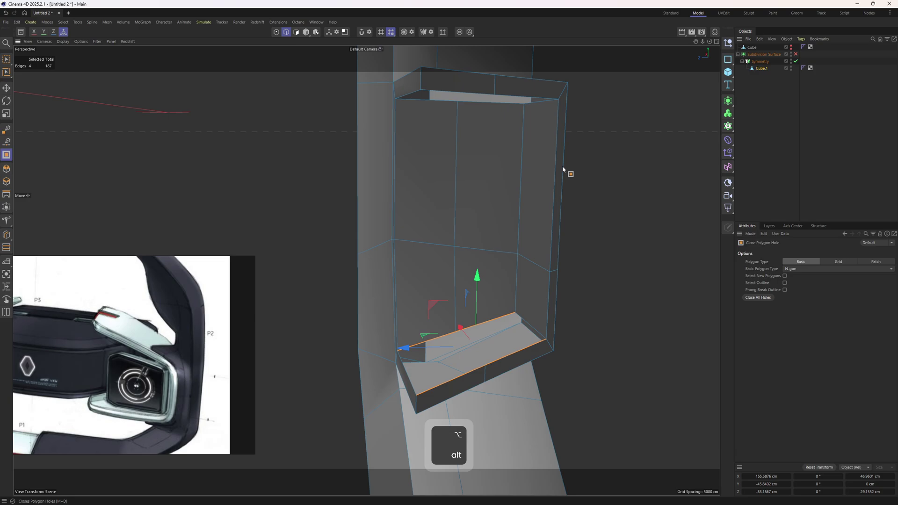
{"action": "left_click", "coordinate": [494, 320]}
{"action": "left_click", "coordinate": [843, 260]}
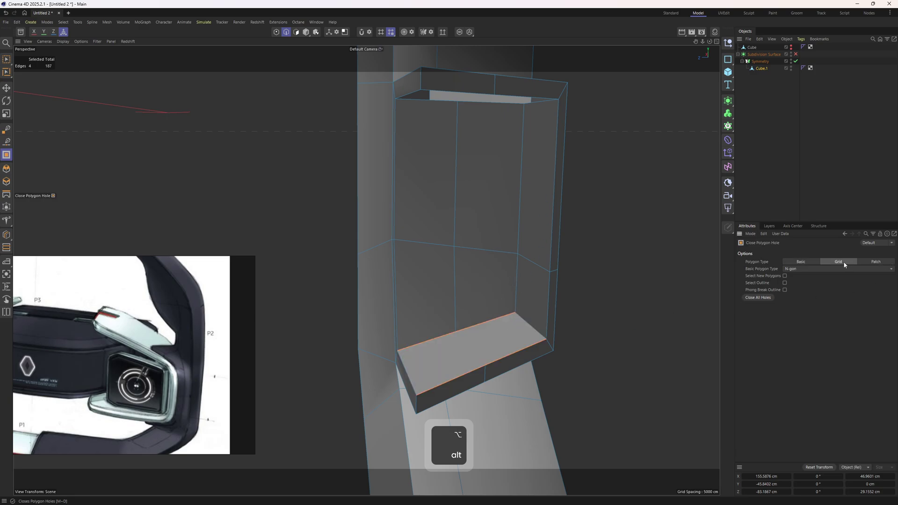
Select the four edges bordering the recess's upper gap and fill it with Close Polygon Hole in Grid mode
{"action": "left_click_drag", "start_coordinate": [495, 274], "coordinate": [474, 259], "text": "alt"}
{"action": "key", "text": "e"}
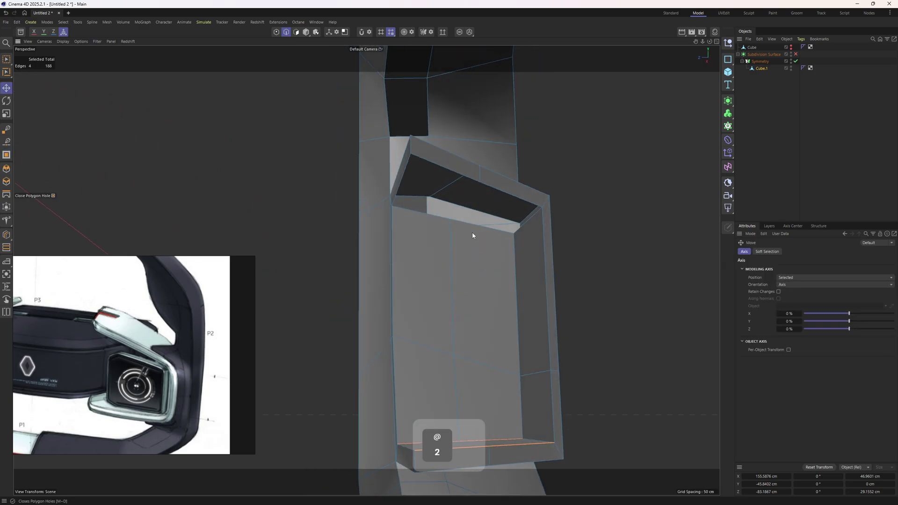
{"action": "left_click", "coordinate": [472, 232]}
{"action": "left_click", "coordinate": [435, 169], "text": "shift"}
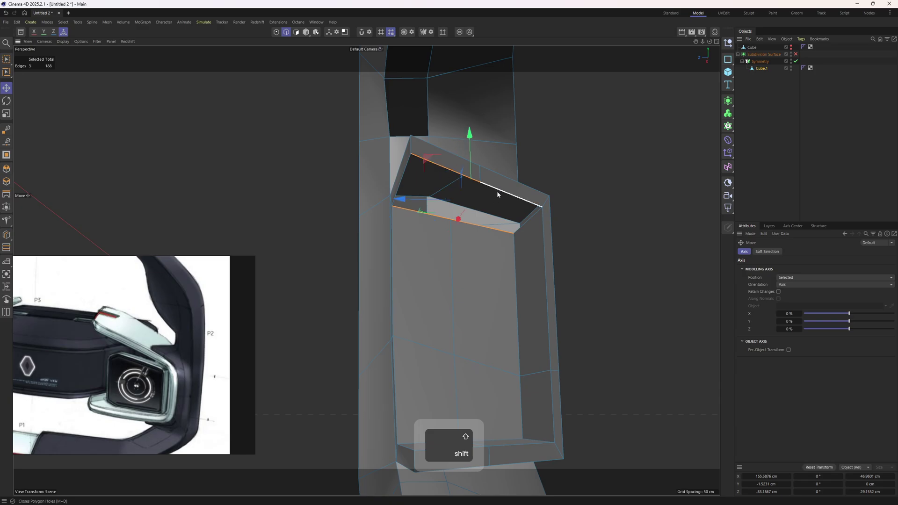
{"action": "key", "text": "1"}
{"action": "key", "text": "e"}
{"action": "key", "text": "2"}
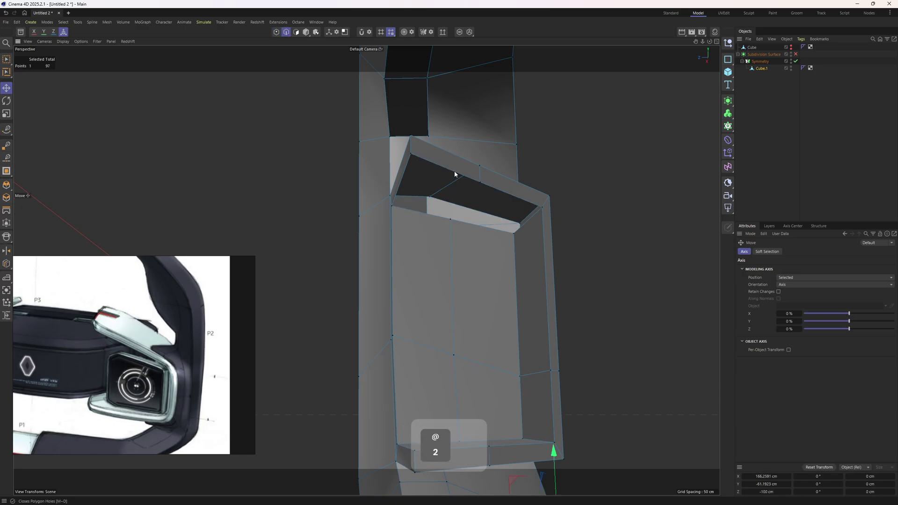
{"action": "right_click", "coordinate": [528, 265]}
{"action": "left_click", "coordinate": [547, 159]}
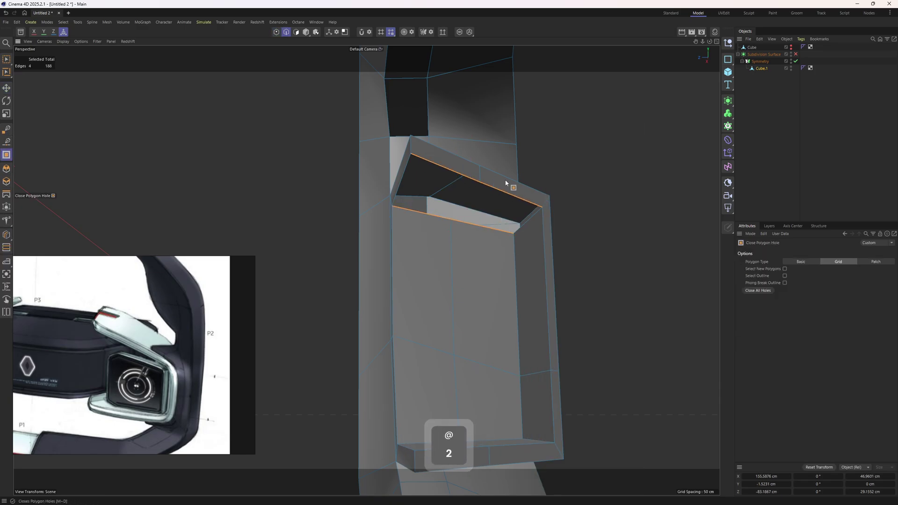
{"action": "left_click_drag", "start_coordinate": [512, 208], "coordinate": [477, 284], "text": "alt"}
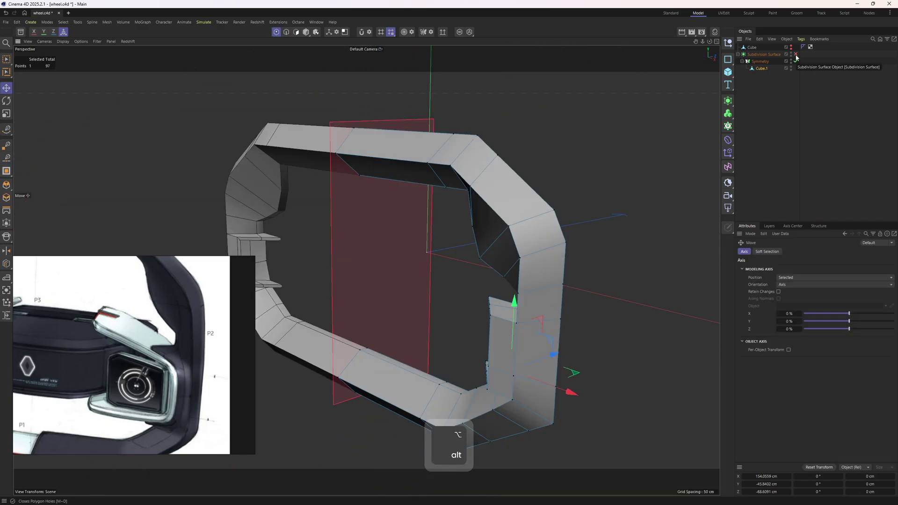
Enable the Subdivision Surface and add three lengthwise loop cuts around the rim, the first two at offsets of about 82.5% and 19.4%
{"action": "left_click", "coordinate": [796, 54]}
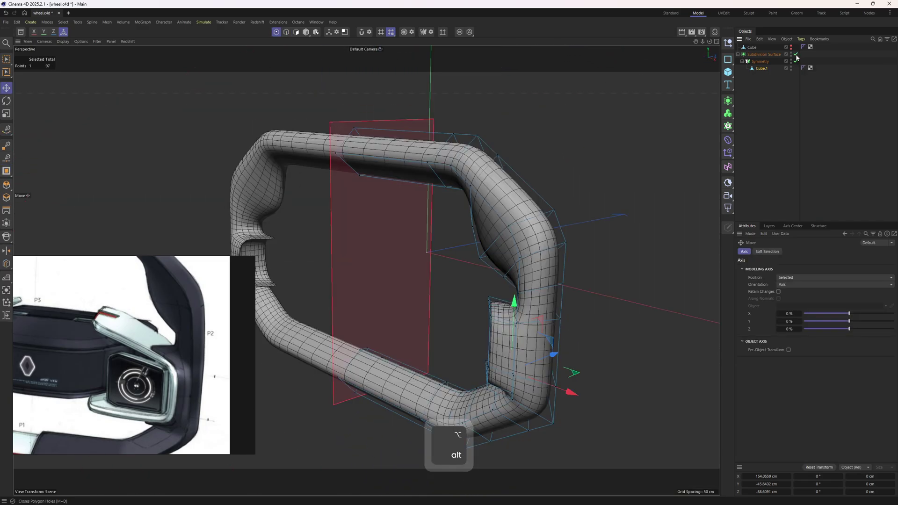
{"action": "left_click_drag", "start_coordinate": [548, 258], "coordinate": [479, 206], "text": "alt"}
{"action": "key", "text": "k"}
{"action": "key", "text": "l"}
{"action": "scroll", "coordinate": [473, 140], "scroll_direction": "up", "scroll_amount": 2}
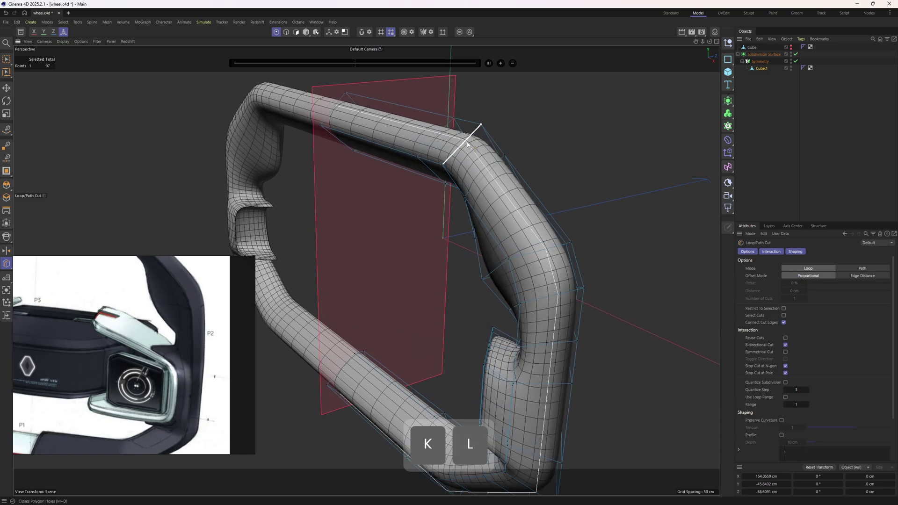
{"action": "left_click", "coordinate": [474, 134]}
{"action": "left_click_drag", "start_coordinate": [474, 135], "coordinate": [444, 149], "text": "alt"}
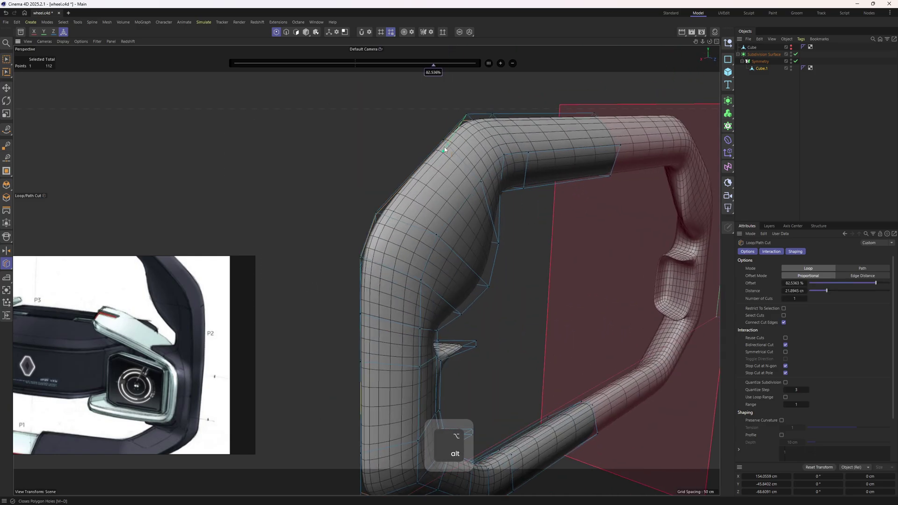
{"action": "left_click", "coordinate": [470, 177]}
{"action": "left_click_drag", "start_coordinate": [471, 177], "coordinate": [466, 229], "text": "alt"}
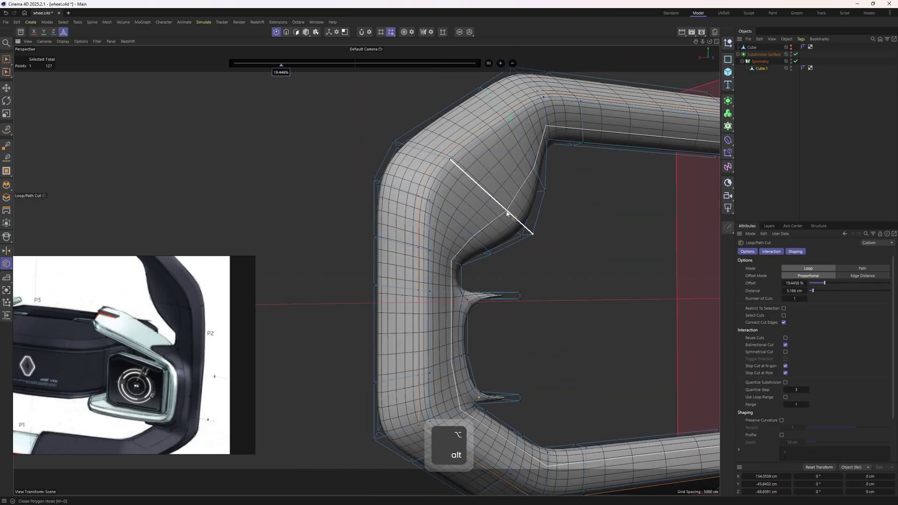
{"action": "left_click", "coordinate": [504, 205]}
{"action": "left_click_drag", "start_coordinate": [505, 206], "coordinate": [525, 195], "text": "alt"}
Add two more lengthwise loop cuts across the thumb grip's front face at offsets of about 12.3% and 9.3%
{"action": "left_click", "coordinate": [484, 219]}
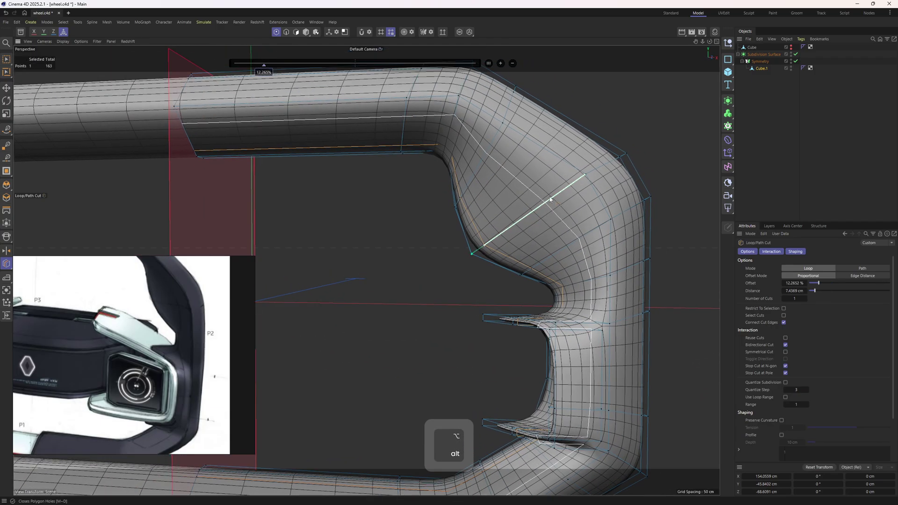
{"action": "left_click", "coordinate": [577, 187]}
{"action": "right_click_drag", "start_coordinate": [577, 187], "coordinate": [528, 197], "text": "alt"}
{"action": "left_click_drag", "start_coordinate": [529, 196], "coordinate": [563, 206], "text": "alt"}
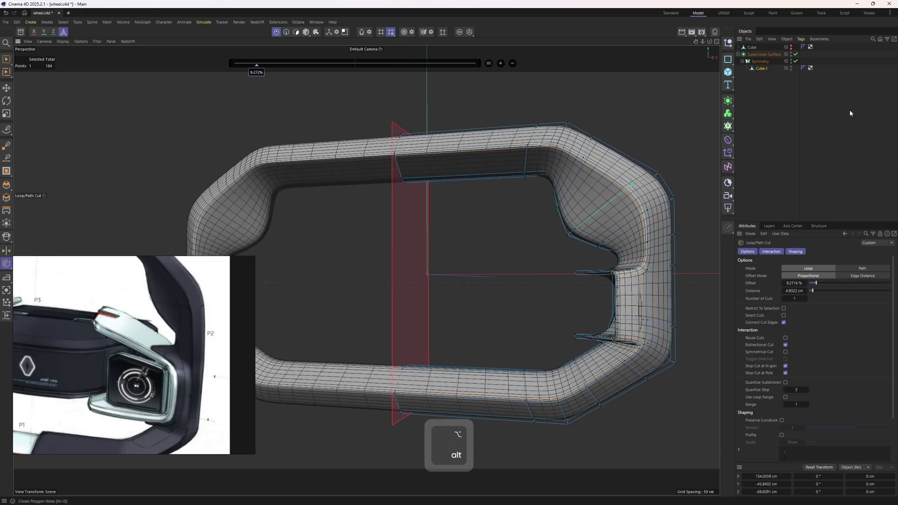
Switch the viewport display to smooth shading without wireframe lines
{"action": "key", "text": "n"}
{"action": "mouse_move", "coordinate": [631, 209]}
{"action": "left_mouse_down", "text": "alt"}
{"action": "mouse_move", "coordinate": [578, 233]}
{"action": "mouse_move", "coordinate": [597, 242]}
{"action": "left_mouse_up", "text": "alt"}
{"action": "key", "text": "a"}
{"action": "key", "text": "ctrl+z"}
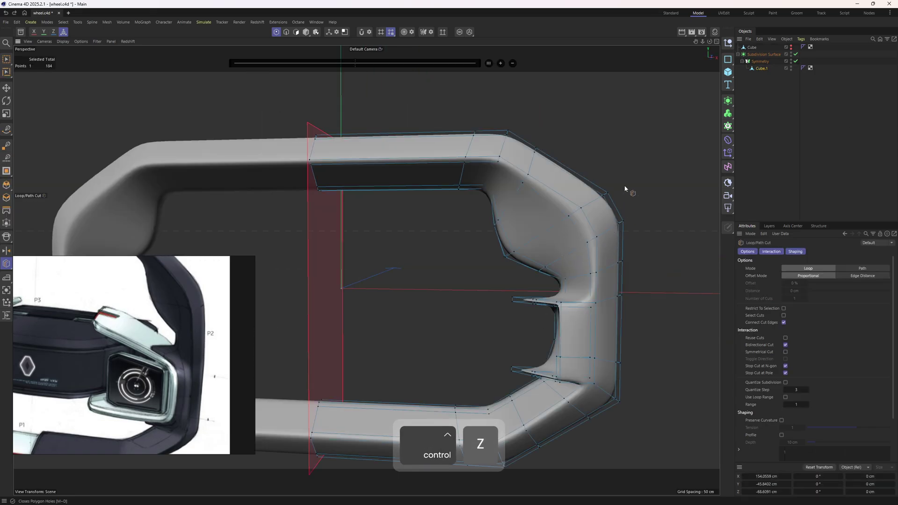
Try sliding five selected edges across the thumb grip with Edge Slide at an offset of about 7.2 cm
{"action": "key", "text": "2"}
{"action": "key", "text": "e"}
{"action": "left_click_drag", "start_coordinate": [585, 206], "coordinate": [478, 224], "text": "alt"}
{"action": "left_click", "coordinate": [595, 212], "text": "shift"}
{"action": "left_click", "coordinate": [506, 239], "text": "shift"}
{"action": "left_click", "coordinate": [556, 262], "text": "shift"}
{"action": "key", "text": "m"}
{"action": "key", "text": "o"}
{"action": "left_click_drag", "start_coordinate": [478, 224], "coordinate": [456, 234], "text": "alt"}
{"action": "left_click", "coordinate": [664, 177]}
{"action": "right_click_drag", "start_coordinate": [563, 224], "coordinate": [561, 281], "text": "alt"}
{"action": "key", "text": "ctrl+z"}
{"action": "left_click_drag", "start_coordinate": [561, 280], "coordinate": [530, 250], "text": "alt"}
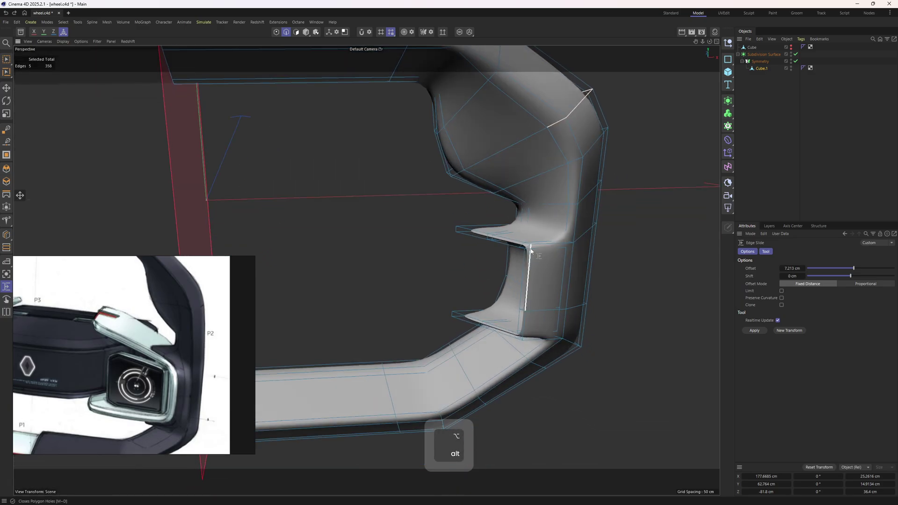
Turn off the Symmetry and Subdivision Surface generators to work on the bare half-rim cage
{"action": "right_click_drag", "start_coordinate": [530, 249], "coordinate": [559, 256], "text": "alt"}
{"action": "key", "text": "q"}
{"action": "left_click", "coordinate": [796, 55]}
{"action": "key", "text": "3"}
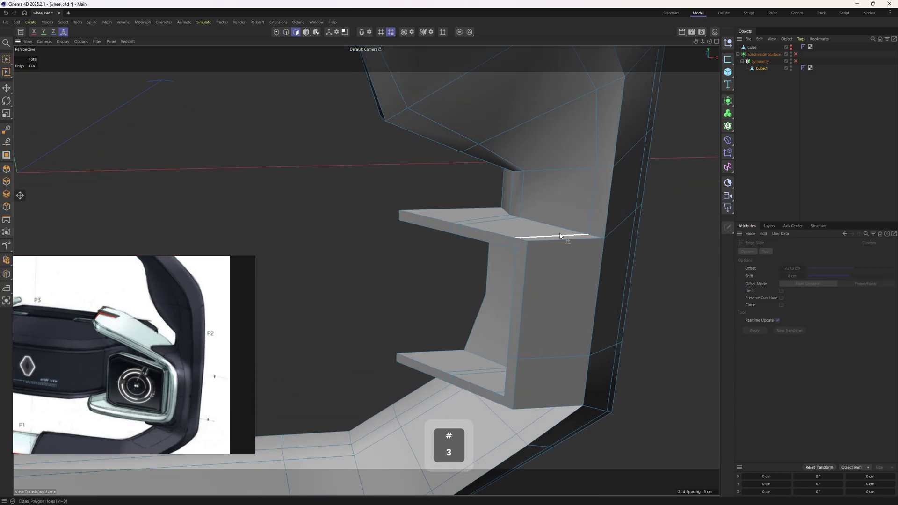
Select the four faces on the upper side of the spoke mount's top arm
{"action": "key", "text": "e"}
{"action": "scroll", "coordinate": [496, 224], "scroll_direction": "up", "scroll_amount": 2}
{"action": "left_click_drag", "start_coordinate": [495, 224], "coordinate": [590, 277], "text": "alt"}
{"action": "key", "text": "3"}
{"action": "left_click", "coordinate": [553, 254]}
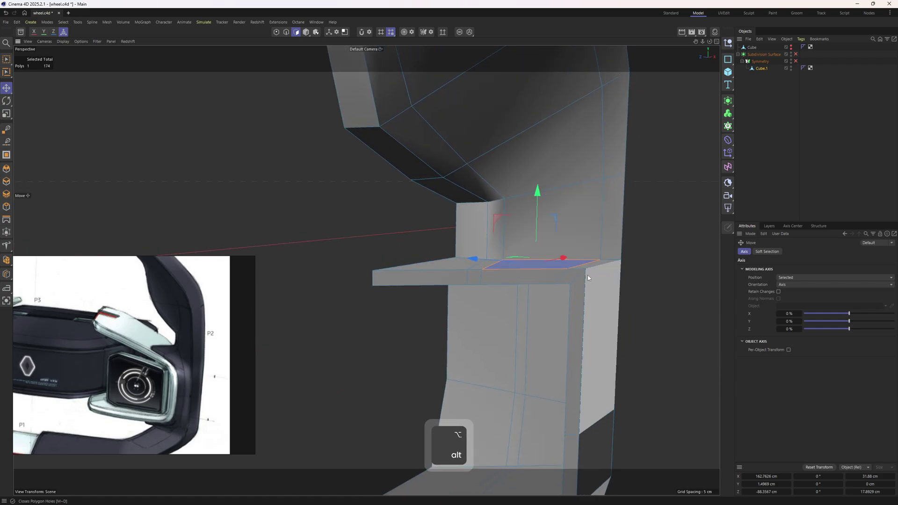
{"action": "key", "text": "3"}
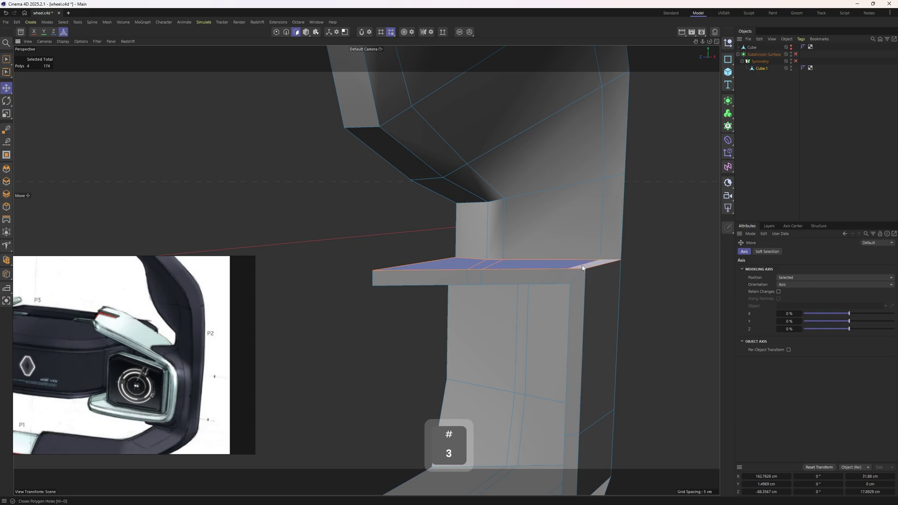
Examine the spoke mounts in the reference image and compare them with the model's upper mount arm
{"action": "middle_click_drag", "start_coordinate": [158, 346], "coordinate": [177, 338]}
{"action": "scroll", "coordinate": [160, 365], "scroll_direction": "up", "scroll_amount": 2}
{"action": "scroll", "coordinate": [200, 358], "scroll_direction": "down", "scroll_amount": 1}
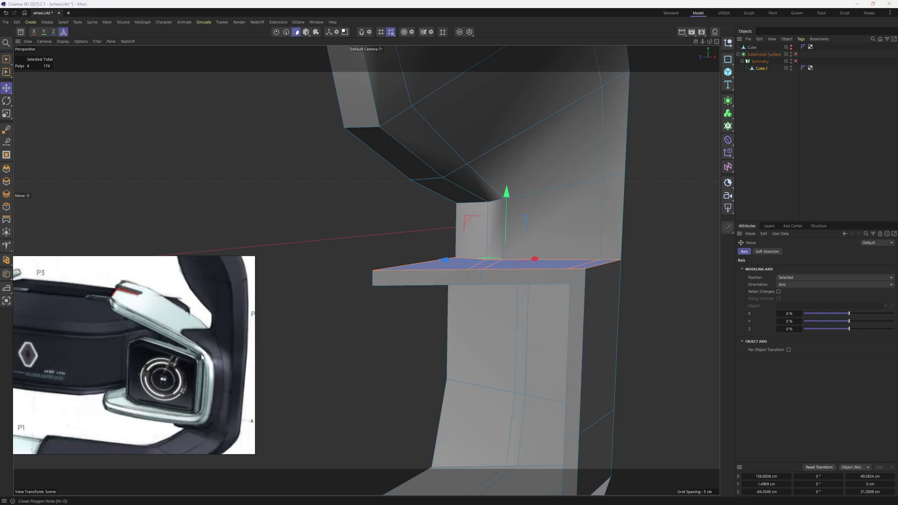
{"action": "scroll", "coordinate": [141, 307], "scroll_direction": "down", "scroll_amount": 3}
{"action": "middle_click_drag", "start_coordinate": [150, 307], "coordinate": [200, 318]}
{"action": "middle_click_drag", "start_coordinate": [544, 279], "coordinate": [458, 287], "text": "alt"}
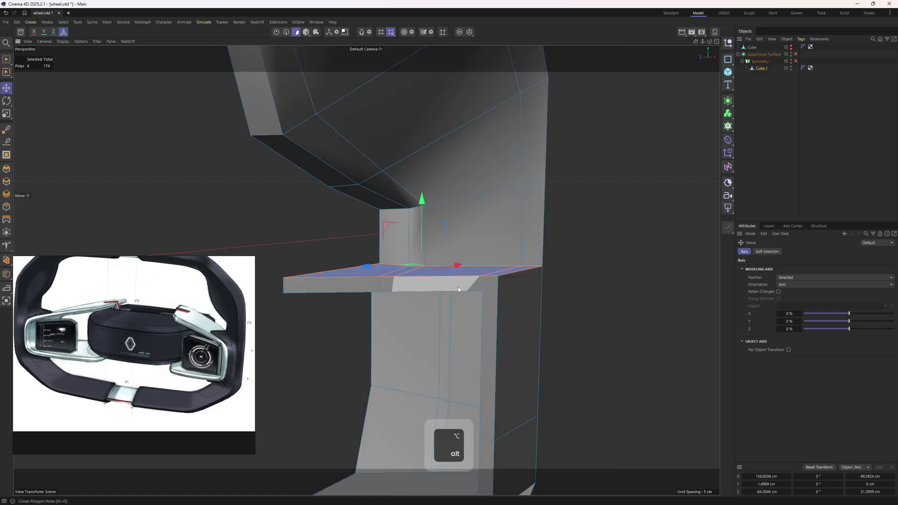
{"action": "left_click_drag", "start_coordinate": [458, 287], "coordinate": [493, 310], "text": "alt"}
Undo the last two loop cuts around the rim and turn the Subdivision Surface off
{"action": "key", "text": "ctrl+z"}
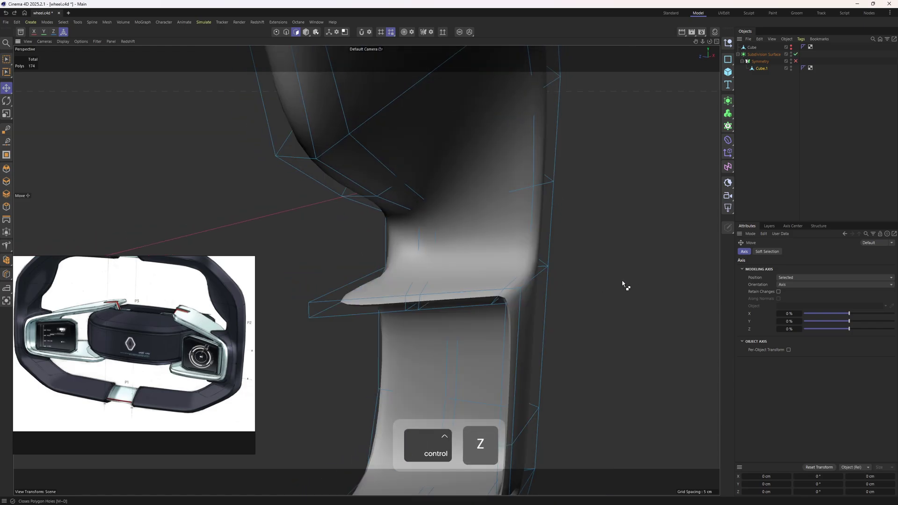
{"action": "key", "text": "ctrl+z"}
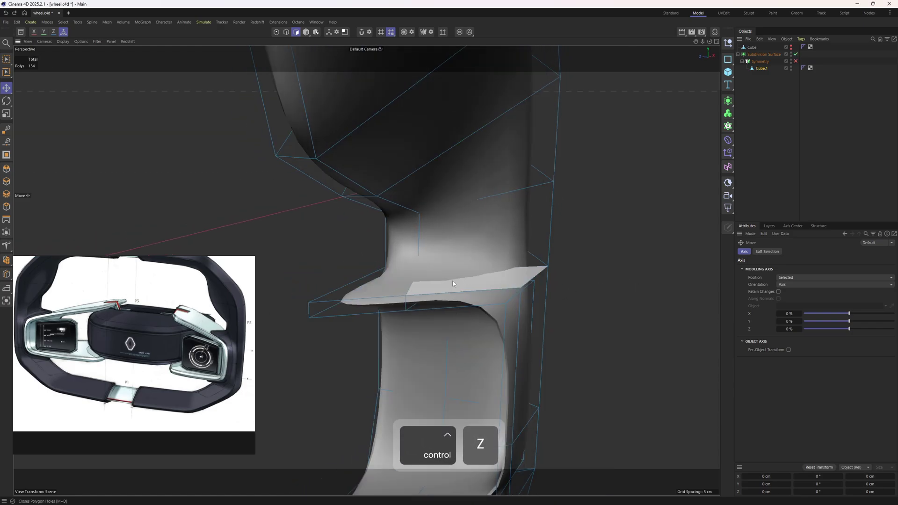
{"action": "left_click", "coordinate": [796, 54]}
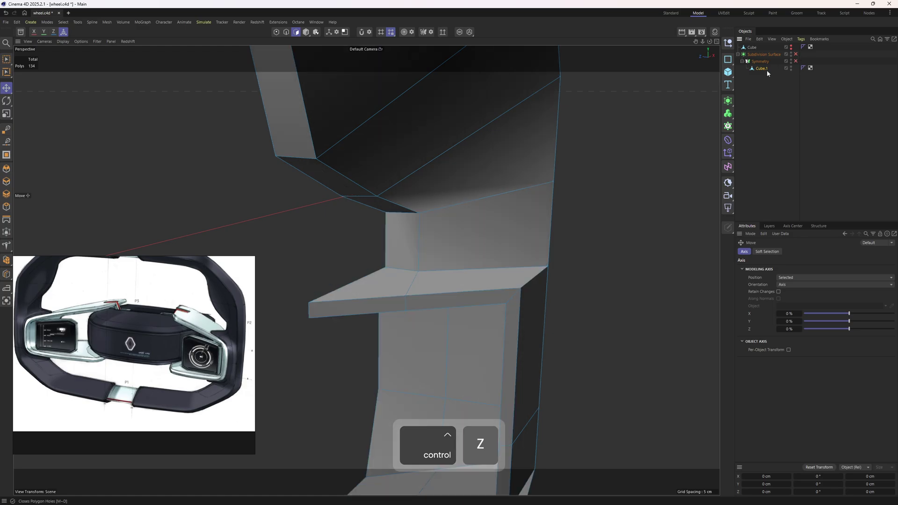
Rotate the two upper faces of the spoke mount's top arm about a pivot placed at their outer corner near the rim
{"action": "key", "text": "e"}
{"action": "left_click", "coordinate": [374, 285], "text": "shift"}
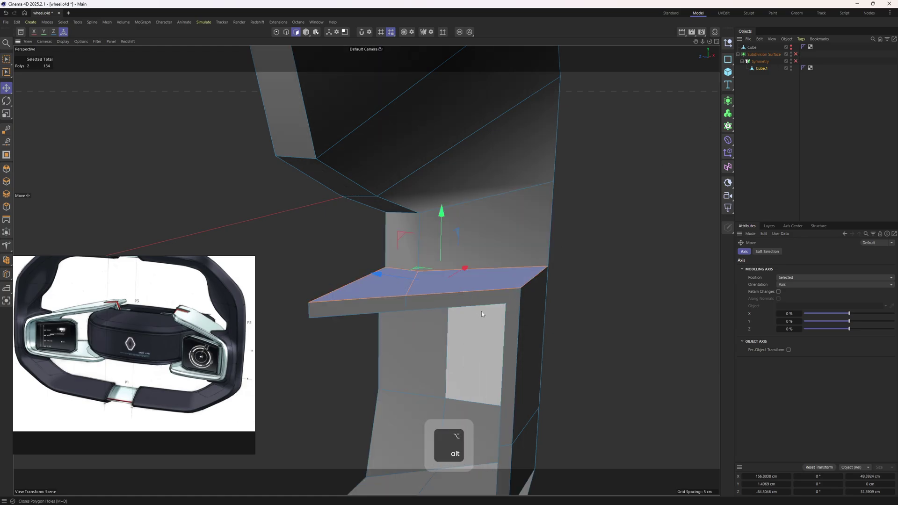
{"action": "left_click_drag", "start_coordinate": [481, 311], "coordinate": [426, 306], "text": "alt"}
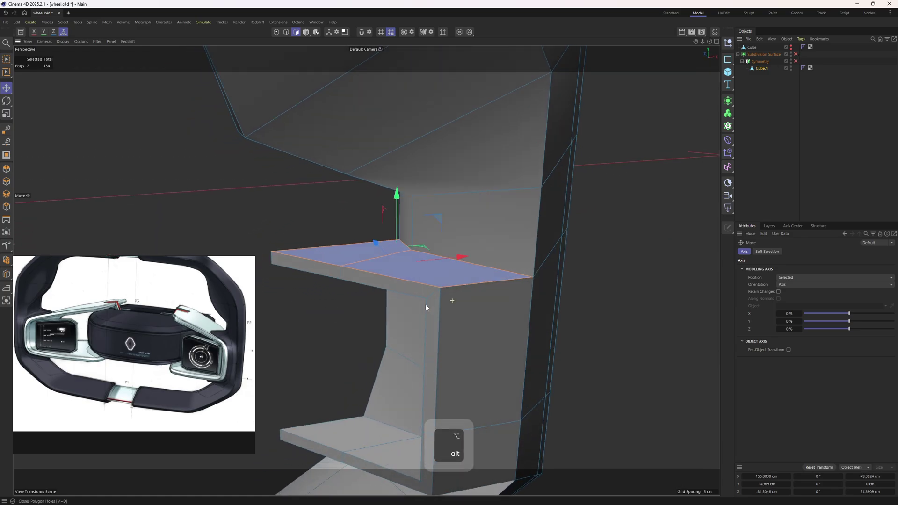
{"action": "left_click", "coordinate": [329, 32]}
{"action": "left_click_drag", "start_coordinate": [526, 267], "coordinate": [543, 262], "text": "alt"}
{"action": "left_click", "coordinate": [505, 283]}
{"action": "left_click_drag", "start_coordinate": [499, 285], "coordinate": [525, 248], "text": "alt"}
{"action": "key", "text": "r"}
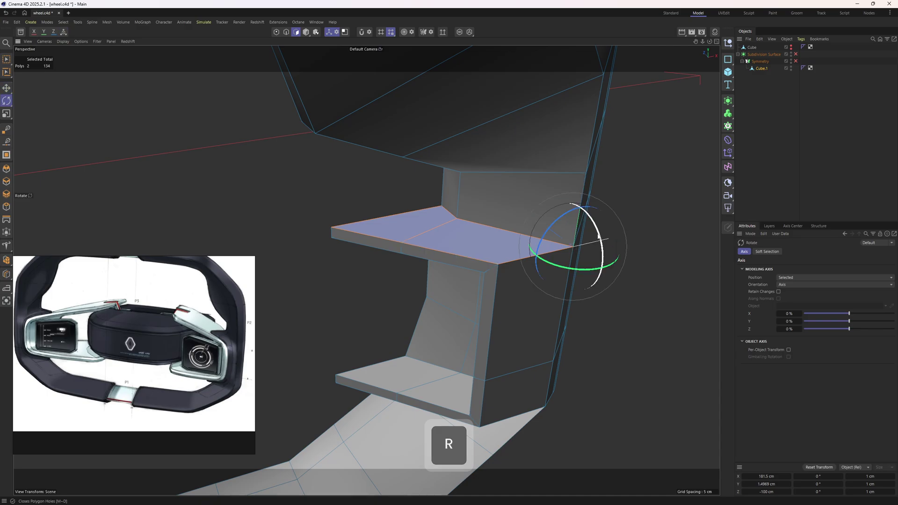
{"action": "left_click_drag", "start_coordinate": [602, 239], "coordinate": [540, 211]}
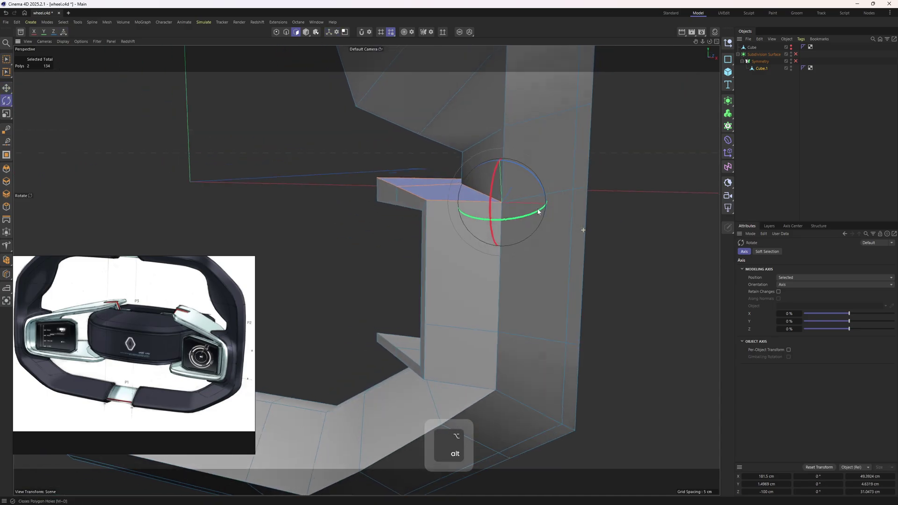
Select the faces on the underside of the top arm, move the pivot to their outer corner and rotate them to match
{"action": "right_click_drag", "start_coordinate": [540, 211], "coordinate": [536, 260], "text": "alt"}
{"action": "middle_click_drag", "start_coordinate": [536, 258], "coordinate": [546, 258], "text": "alt"}
{"action": "right_click_drag", "start_coordinate": [546, 259], "coordinate": [530, 275], "text": "alt"}
{"action": "left_click_drag", "start_coordinate": [541, 267], "coordinate": [461, 323], "text": "alt"}
{"action": "right_click_drag", "start_coordinate": [461, 324], "coordinate": [512, 359], "text": "alt"}
{"action": "left_click_drag", "start_coordinate": [513, 358], "coordinate": [481, 304], "text": "alt"}
{"action": "double_click", "coordinate": [451, 310]}
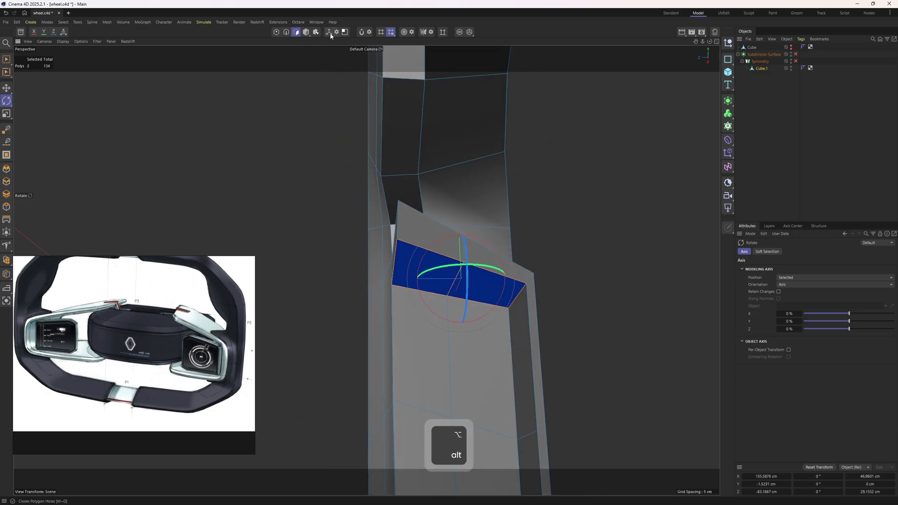
{"action": "left_click", "coordinate": [508, 308]}
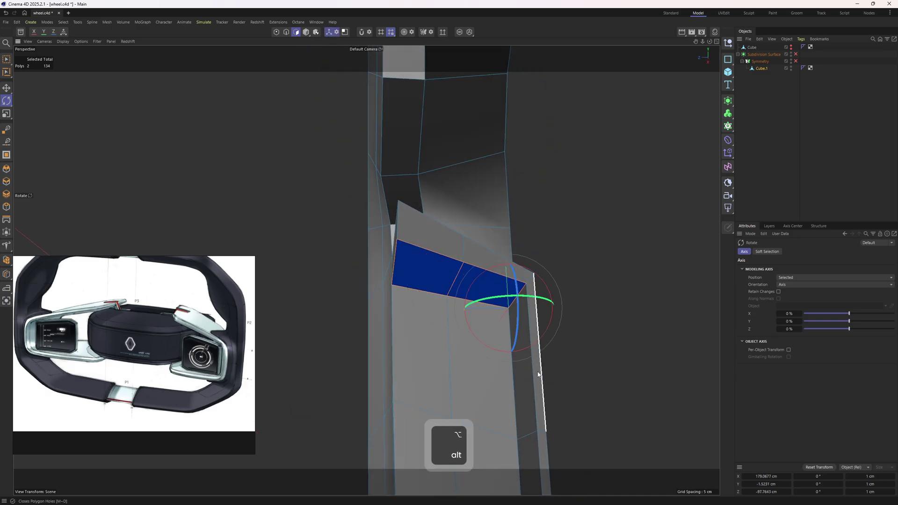
{"action": "left_click", "coordinate": [328, 32]}
{"action": "left_click_drag", "start_coordinate": [570, 263], "coordinate": [570, 297], "text": "alt"}
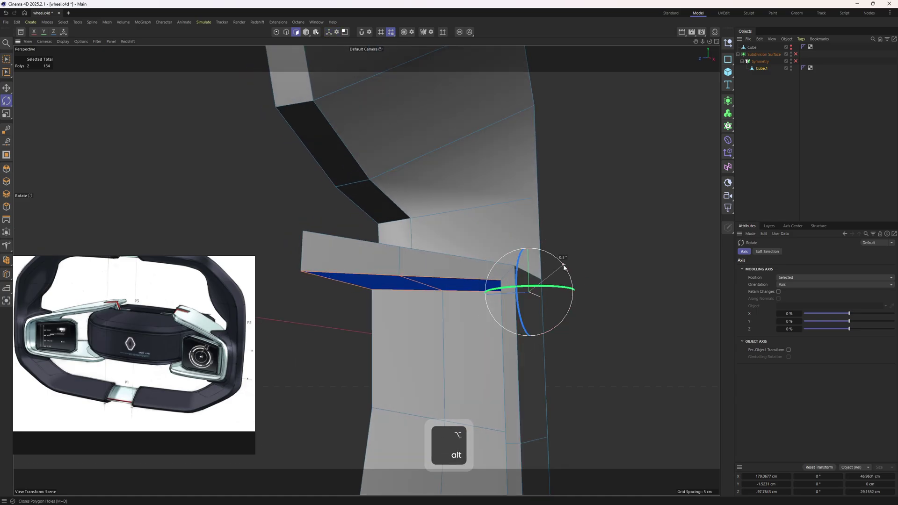
{"action": "left_click_drag", "start_coordinate": [564, 267], "coordinate": [822, 45]}
Add a loop cut at about 18% around the rim and preview it with Subdivision Surface on before switching that off
{"action": "key", "text": "k"}
{"action": "left_click", "coordinate": [509, 216]}
{"action": "left_click", "coordinate": [795, 54]}
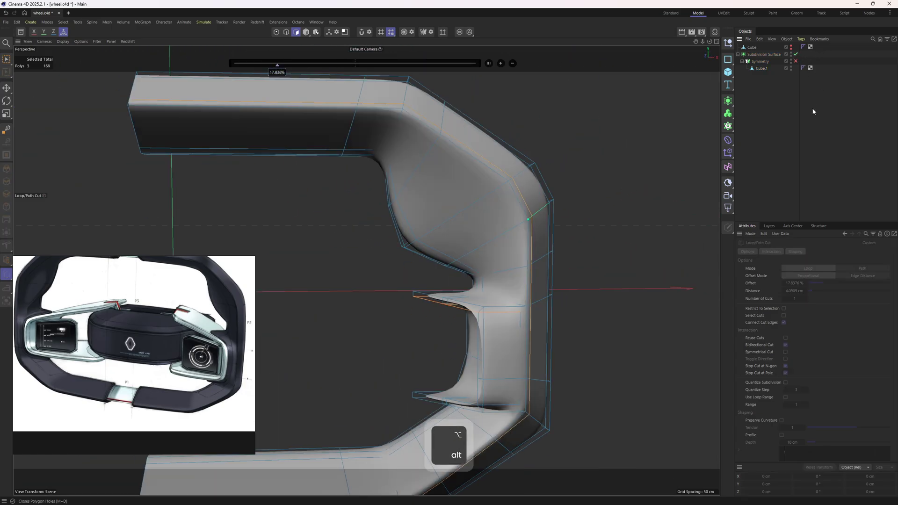
{"action": "left_click_drag", "start_coordinate": [510, 259], "coordinate": [572, 155], "text": "alt"}
{"action": "left_click", "coordinate": [761, 68]}
{"action": "scroll", "coordinate": [519, 233], "scroll_direction": "up", "scroll_amount": 3}
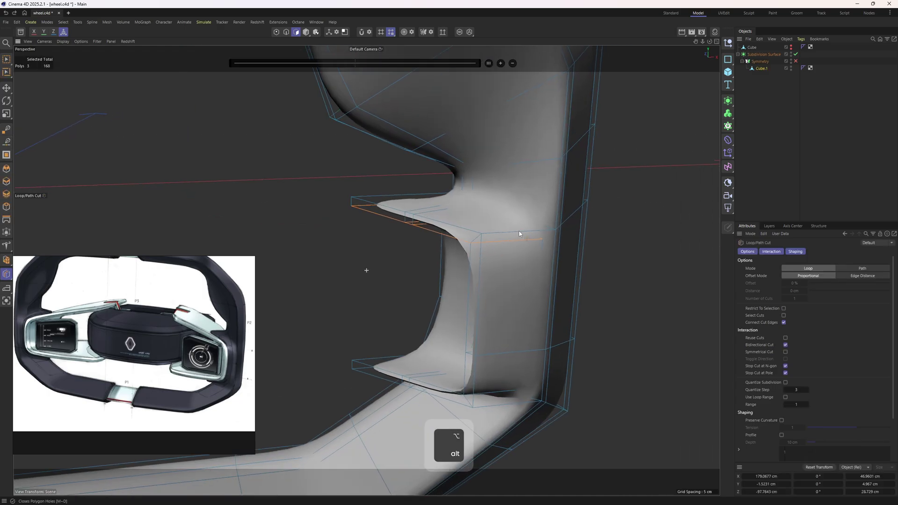
{"action": "left_click", "coordinate": [761, 68]}
{"action": "key", "text": "e"}
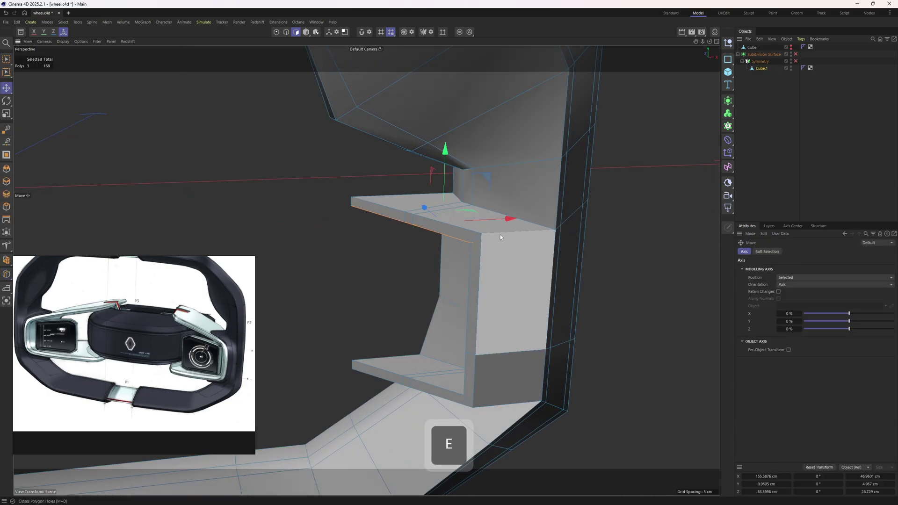
Select the three edges along the mount's upper outer corner and compare that corner with the reference image up close
{"action": "left_click", "coordinate": [500, 234]}
{"action": "key", "text": "2"}
{"action": "left_click", "coordinate": [499, 232]}
{"action": "left_click_drag", "start_coordinate": [499, 233], "coordinate": [516, 241], "text": "alt"}
{"action": "scroll", "coordinate": [222, 345], "scroll_direction": "up", "scroll_amount": 5}
{"action": "middle_click_drag", "start_coordinate": [228, 345], "coordinate": [148, 342]}
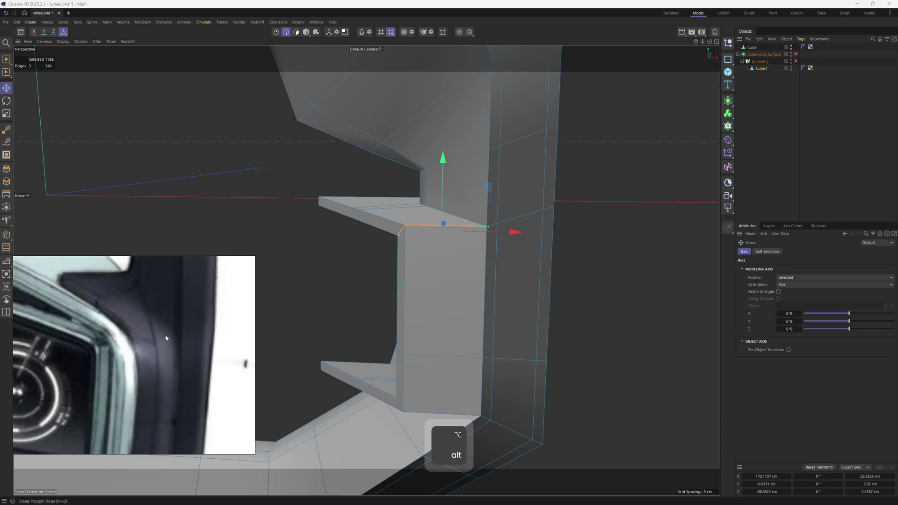
{"action": "left_click_drag", "start_coordinate": [515, 234], "coordinate": [555, 231], "text": "alt"}
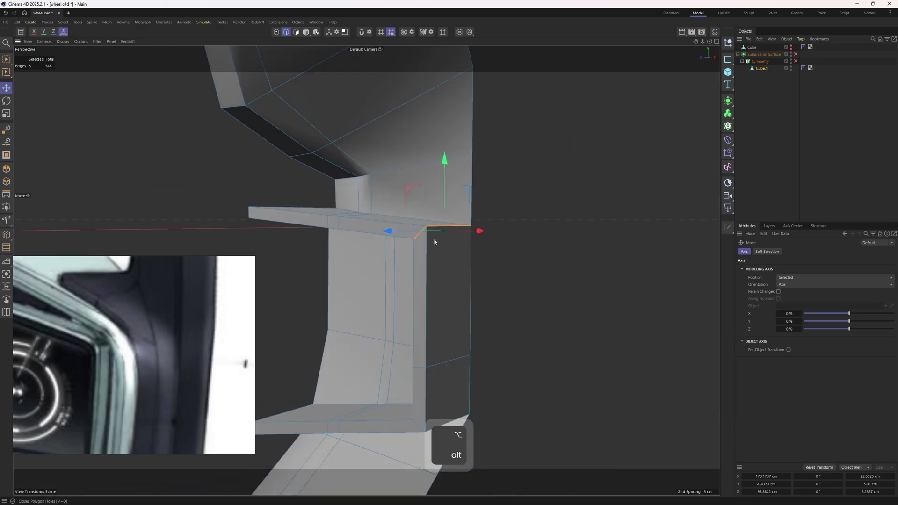
Try loop cuts across the mount's side wall at about 26% and lengthwise through the top arm at about 43%
{"action": "left_click_drag", "start_coordinate": [431, 212], "coordinate": [378, 223], "text": "alt"}
{"action": "key", "text": "k"}
{"action": "key", "text": "l"}
{"action": "left_click", "coordinate": [415, 259]}
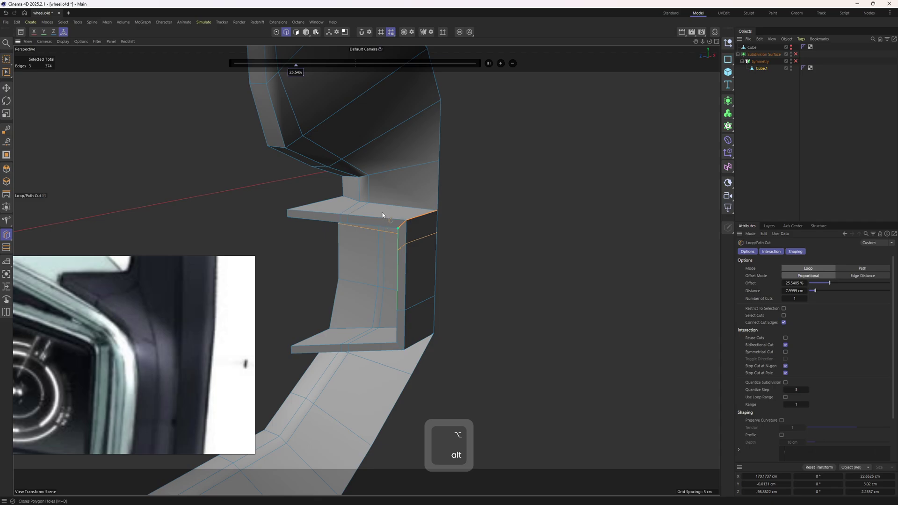
{"action": "left_click", "coordinate": [395, 208]}
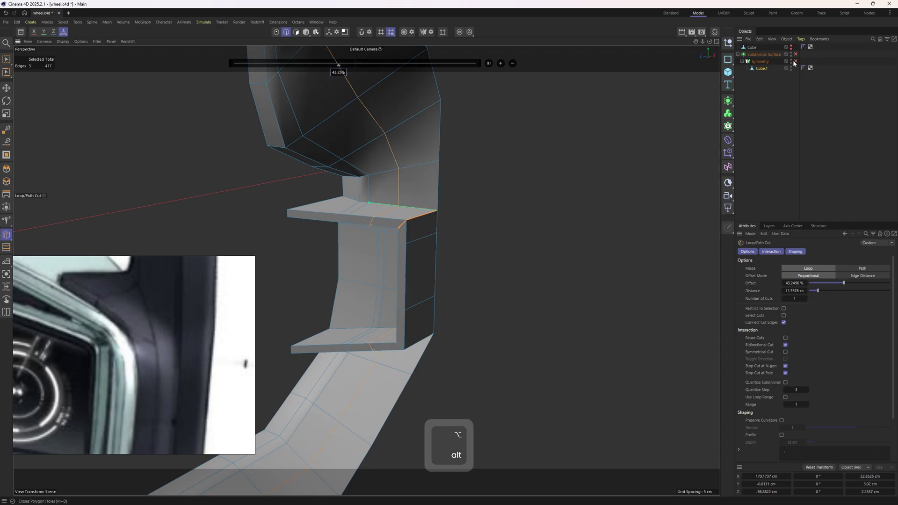
{"action": "left_click", "coordinate": [771, 103]}
Undo the two trial loop cuts on the spoke mount and return to moving the selected corner edges
{"action": "left_click_drag", "start_coordinate": [449, 201], "coordinate": [432, 190], "text": "alt"}
{"action": "key", "text": "ctrl+z"}
{"action": "key", "text": "ctrl+z"}
{"action": "key", "text": "ctrl+z"}
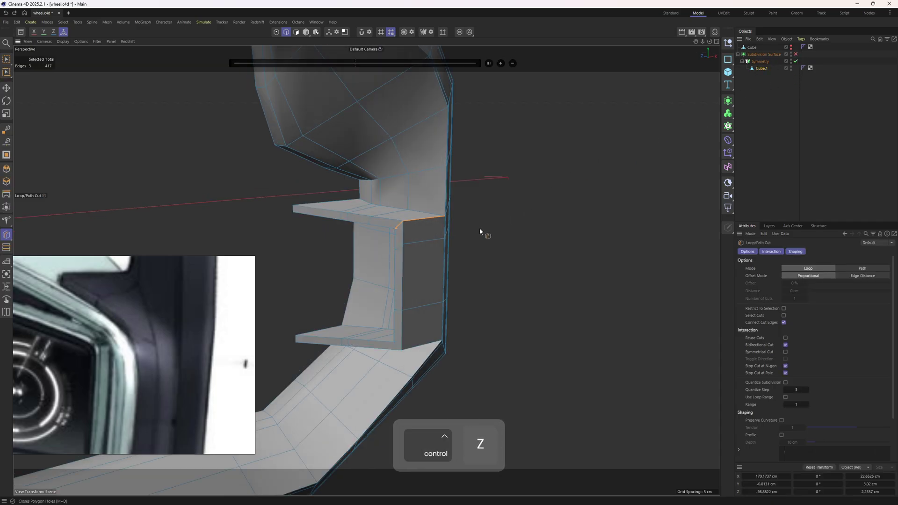
{"action": "scroll", "coordinate": [429, 232], "scroll_direction": "up", "scroll_amount": 1}
{"action": "key", "text": "e"}
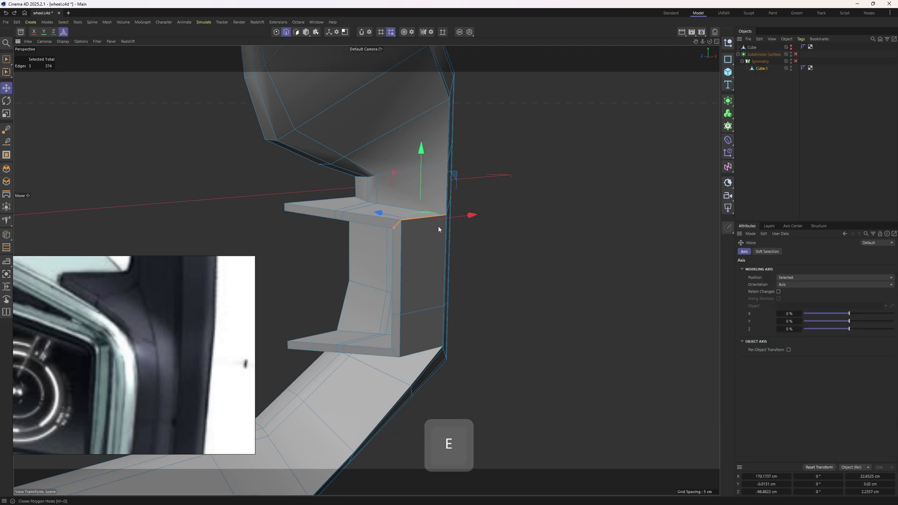
Try a loop cut through the top arm and lower the three corner edges to slant the mount's upper outer corner
{"action": "scroll", "coordinate": [429, 225], "scroll_direction": "up", "scroll_amount": 4}
{"action": "left_click_drag", "start_coordinate": [429, 226], "coordinate": [426, 195], "text": "alt"}
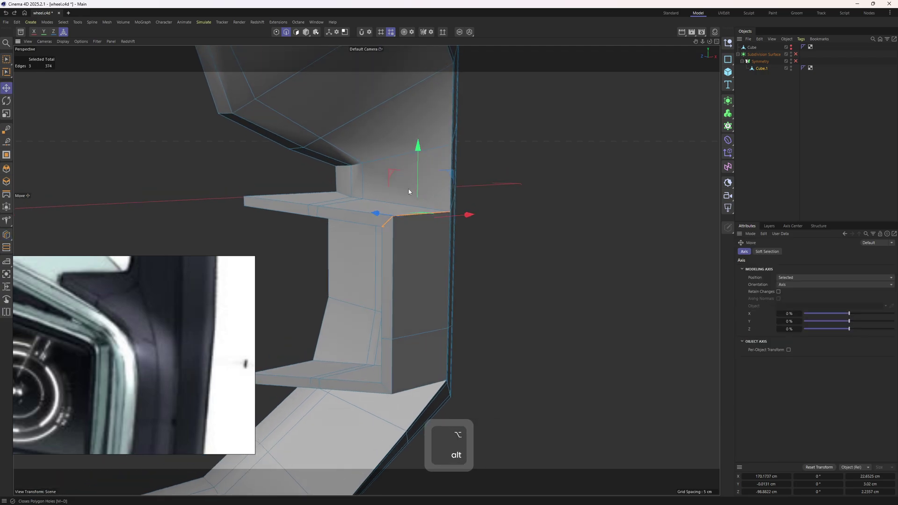
{"action": "key", "text": "l"}
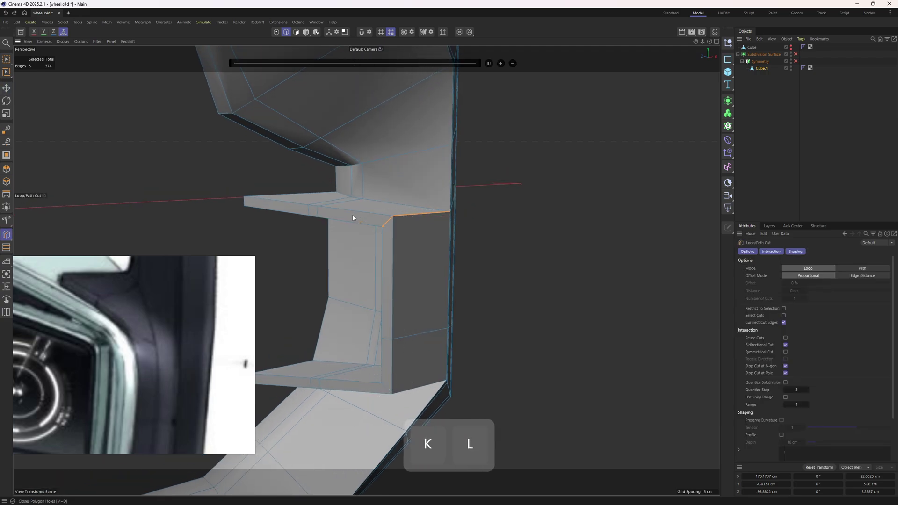
{"action": "left_click", "coordinate": [360, 211]}
{"action": "key", "text": "e"}
{"action": "key", "text": "2"}
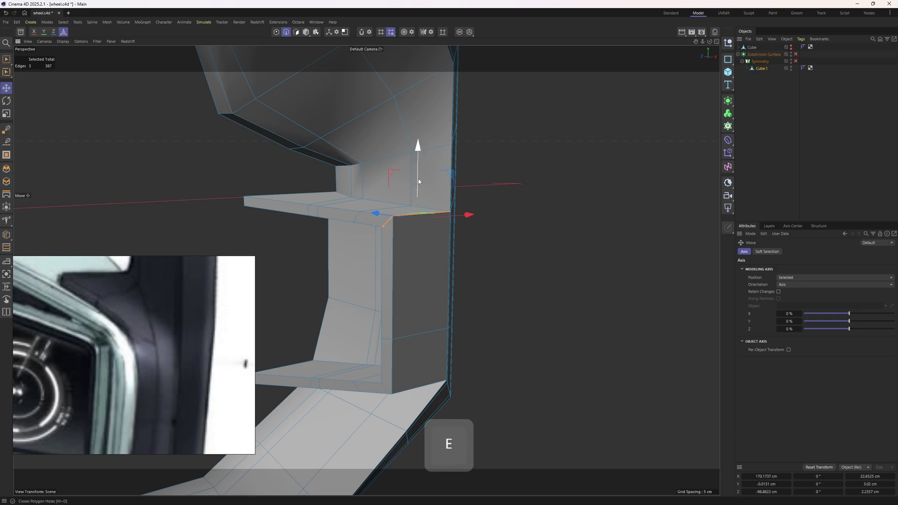
{"action": "left_click_drag", "start_coordinate": [418, 156], "coordinate": [418, 177]}
{"action": "key", "text": "3"}
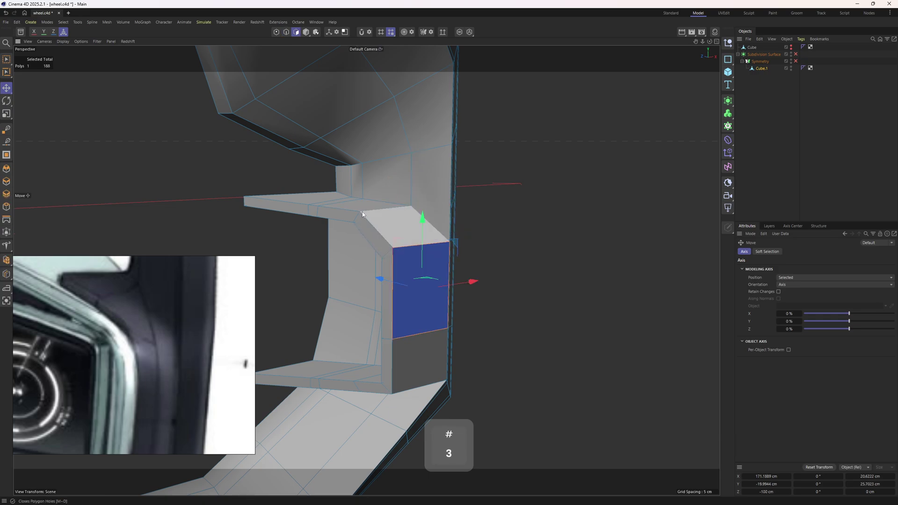
Inspect the slanted upper corner of the mount and undo the edge move together with its loop cut
{"action": "key", "text": "2"}
{"action": "left_click", "coordinate": [372, 230]}
{"action": "left_click_drag", "start_coordinate": [372, 230], "coordinate": [372, 238], "text": "alt"}
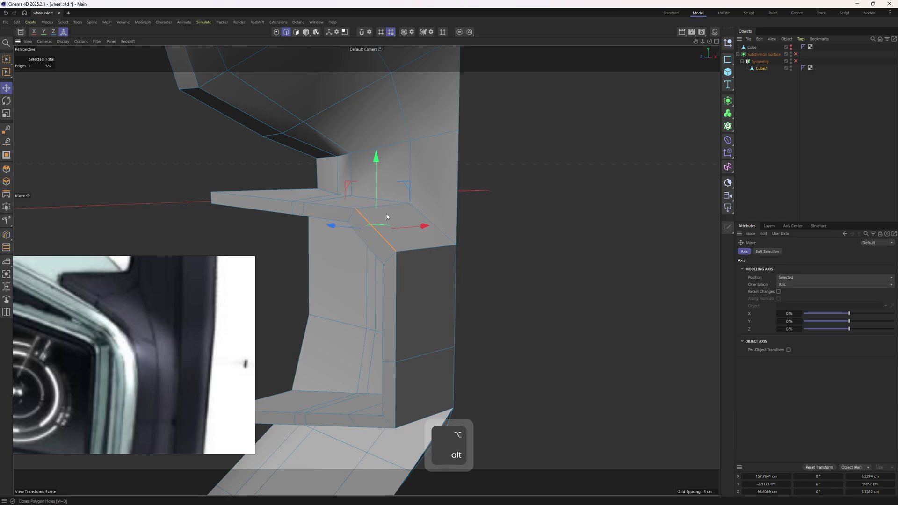
{"action": "left_click_drag", "start_coordinate": [402, 316], "coordinate": [487, 276], "text": "alt"}
{"action": "key", "text": "ctrl+z"}
{"action": "key", "text": "ctrl+z"}
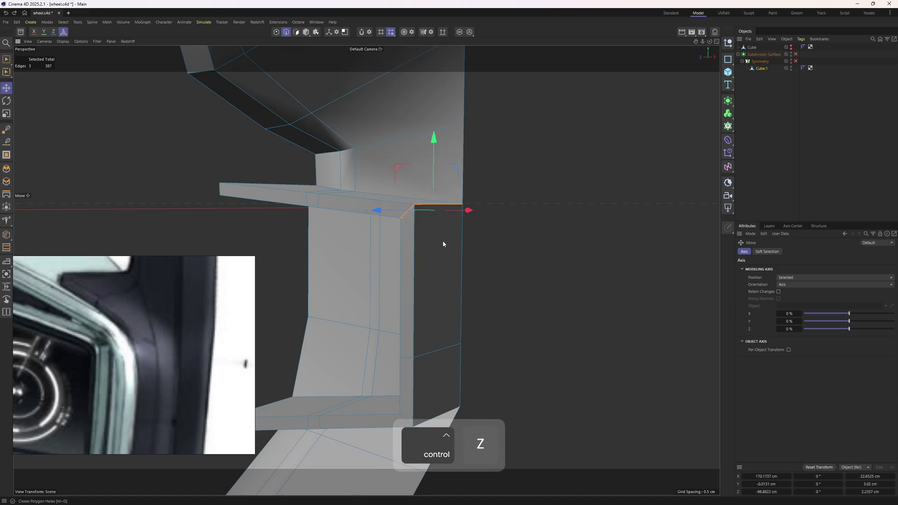
Place a loop cut at about 59% along the top arm's front edge, discarding the trial placements
{"action": "left_click_drag", "start_coordinate": [442, 243], "coordinate": [398, 266], "text": "alt"}
{"action": "key", "text": "k"}
{"action": "key", "text": "l"}
{"action": "left_click", "coordinate": [396, 264]}
{"action": "key", "text": "ctrl+z"}
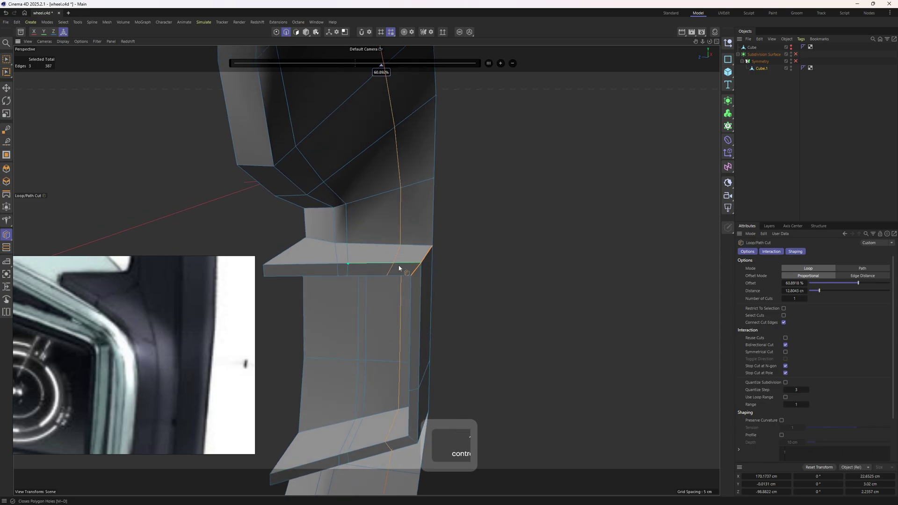
{"action": "key", "text": "ctrl+z"}
{"action": "left_click", "coordinate": [395, 265]}
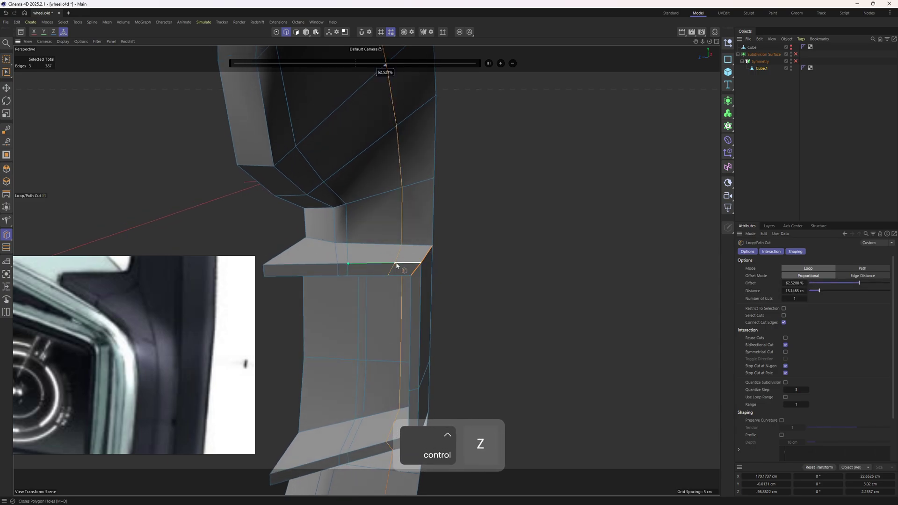
{"action": "key", "text": "ctrl+z"}
{"action": "left_click", "coordinate": [379, 265]}
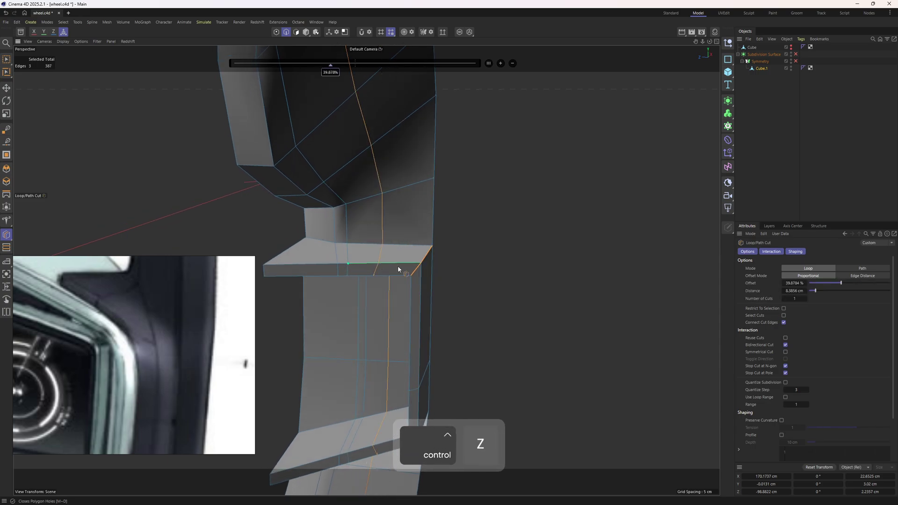
{"action": "key", "text": "ctrl+z"}
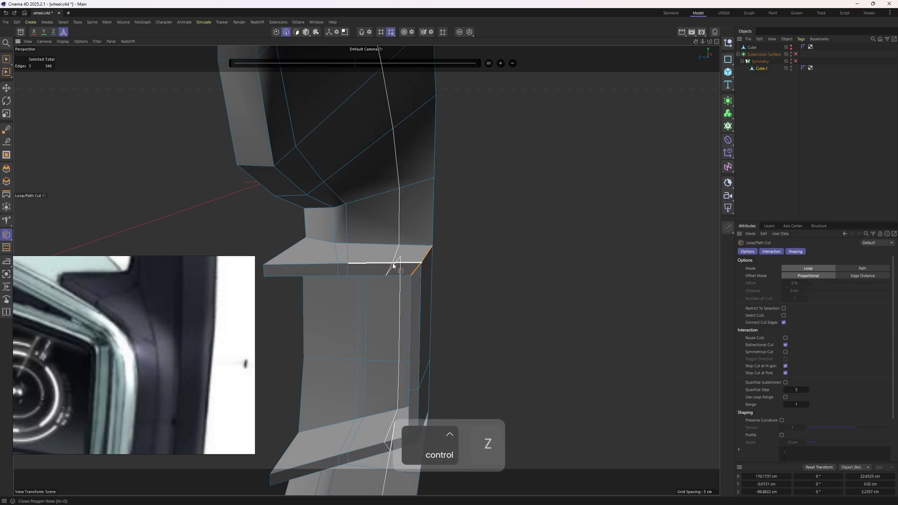
{"action": "left_click", "coordinate": [392, 265]}
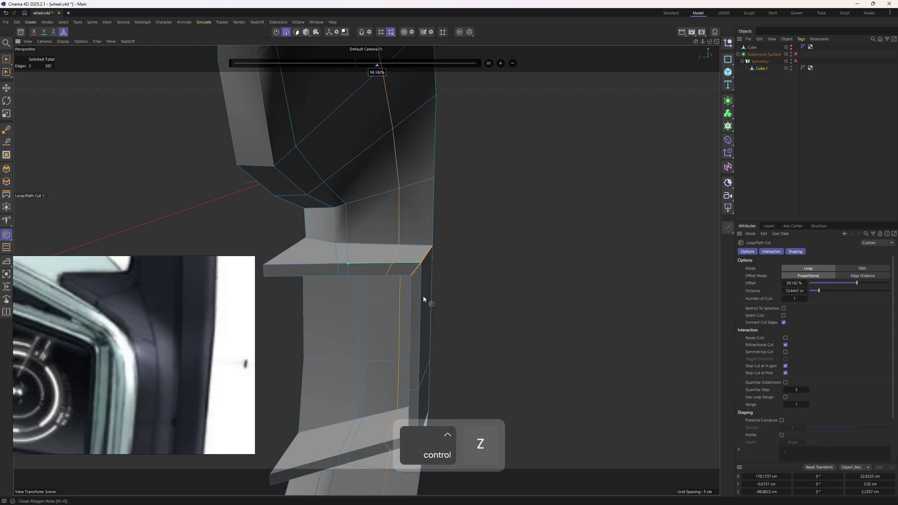
Extend the corner edge selection around the outside and back of the rim and lower it to slant the mount's upper outer corner
{"action": "key", "text": "e"}
{"action": "left_click_drag", "start_coordinate": [387, 263], "coordinate": [414, 231], "text": "alt"}
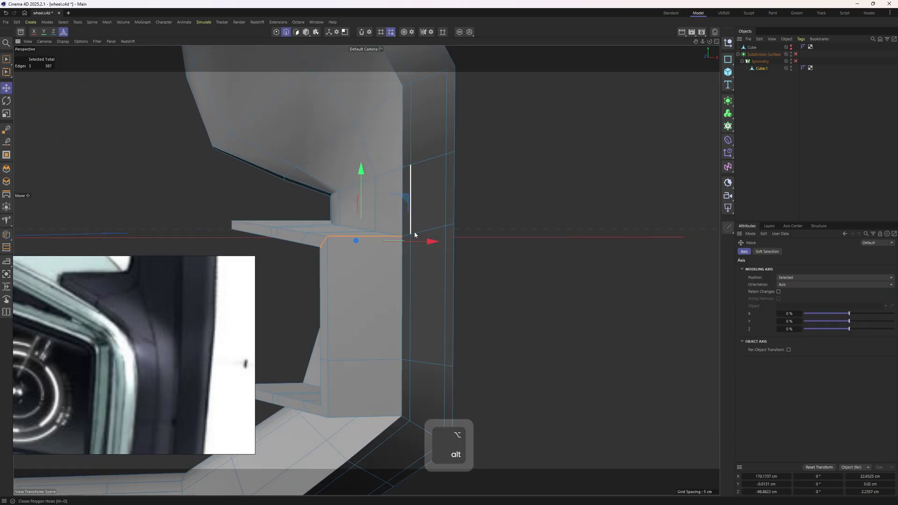
{"action": "left_click_drag", "start_coordinate": [363, 185], "coordinate": [362, 176]}
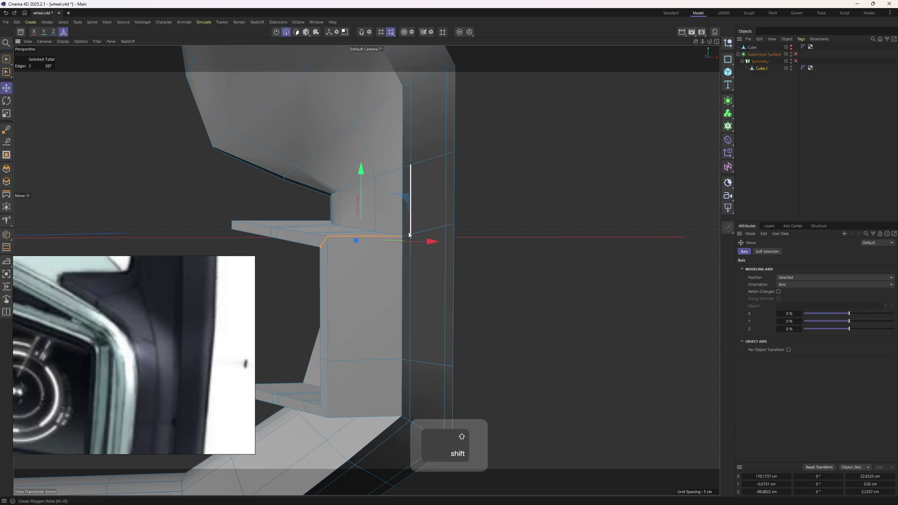
{"action": "left_click", "coordinate": [428, 233], "text": "shift"}
{"action": "left_click_drag", "start_coordinate": [427, 233], "coordinate": [369, 249], "text": "alt"}
{"action": "left_click", "coordinate": [469, 232], "text": "shift"}
{"action": "left_click", "coordinate": [369, 248], "text": "shift"}
{"action": "left_click_drag", "start_coordinate": [433, 257], "coordinate": [394, 248], "text": "alt"}
{"action": "left_click", "coordinate": [458, 254], "text": "ctrl"}
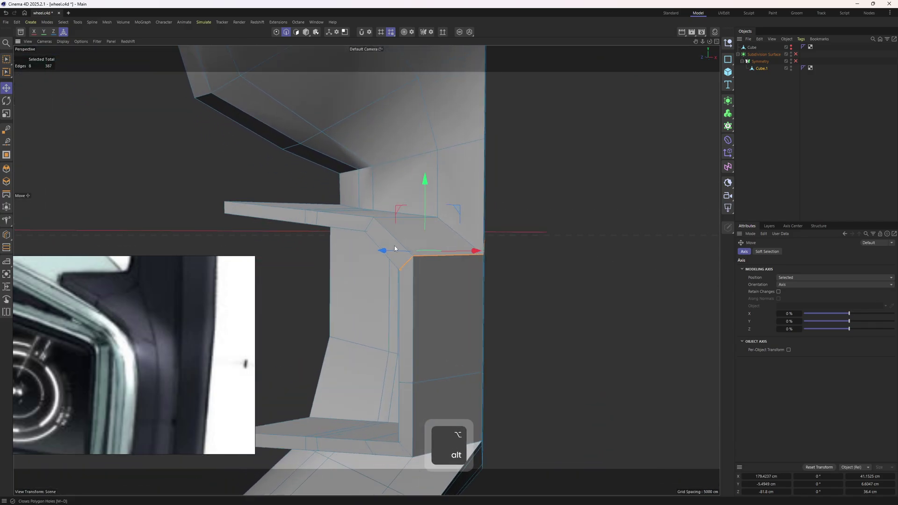
Select the edges around the mount's lower outer corner and raise them to slant it like the upper corner
{"action": "left_click_drag", "start_coordinate": [439, 282], "coordinate": [419, 361], "text": "alt"}
{"action": "scroll", "coordinate": [432, 253], "scroll_direction": "down", "scroll_amount": 1}
{"action": "key", "text": "2"}
{"action": "key", "text": "e"}
{"action": "left_click", "coordinate": [418, 272]}
{"action": "scroll", "coordinate": [417, 273], "scroll_direction": "up", "scroll_amount": 1}
{"action": "left_click", "coordinate": [414, 274], "text": "shift"}
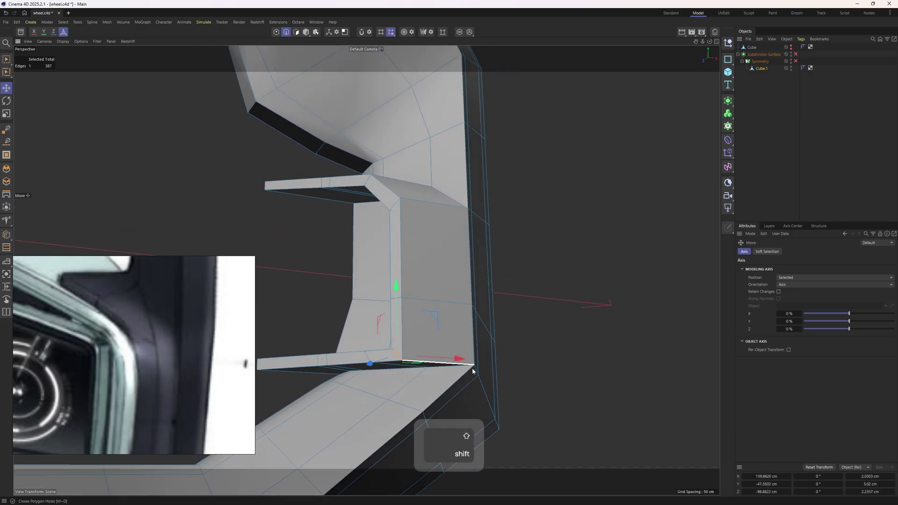
{"action": "left_click_drag", "start_coordinate": [472, 369], "coordinate": [459, 374], "text": "alt"}
{"action": "left_click", "coordinate": [451, 365], "text": "shift"}
{"action": "left_click_drag", "start_coordinate": [452, 338], "coordinate": [445, 313], "text": "shift"}
{"action": "left_click_drag", "start_coordinate": [445, 314], "coordinate": [450, 292], "text": "alt"}
{"action": "left_click", "coordinate": [386, 342], "text": "ctrl"}
Add a loop cut across the mount's side wall, between the two slanted corners
{"action": "key", "text": "1"}
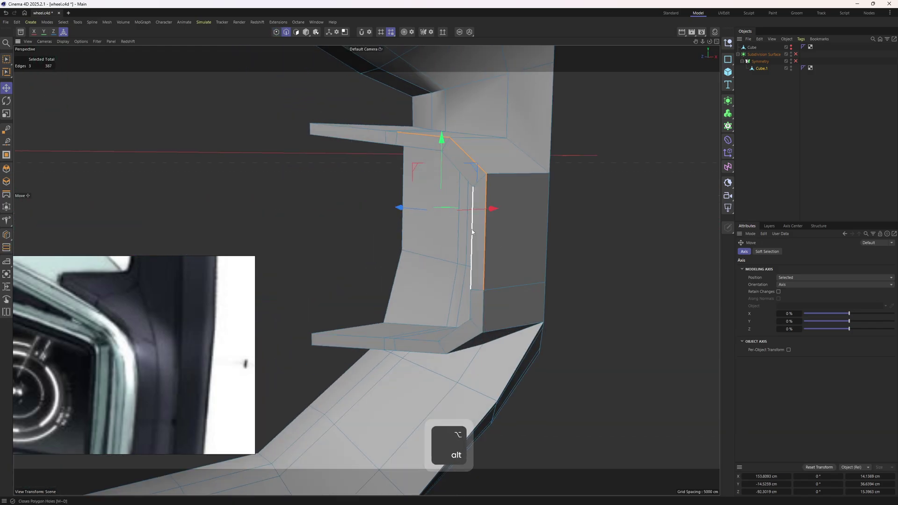
{"action": "key", "text": "k"}
{"action": "key", "text": "l"}
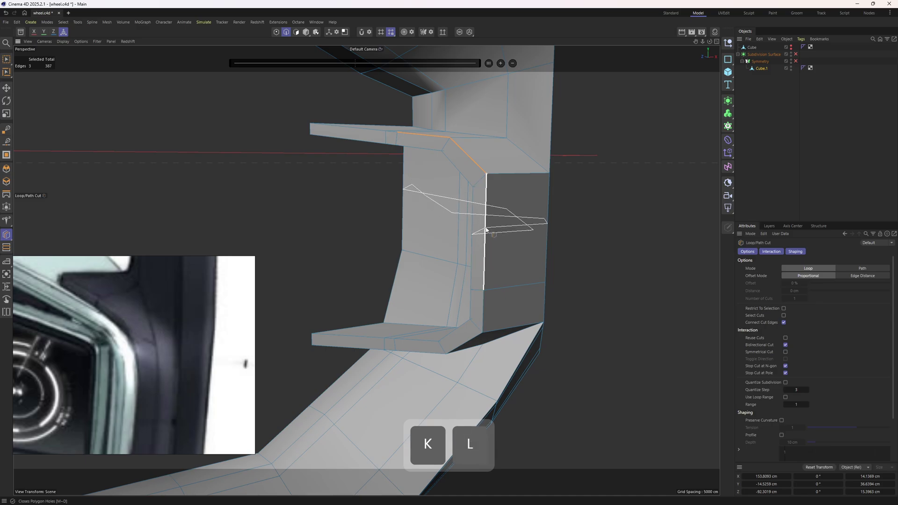
{"action": "left_click", "coordinate": [487, 237], "text": "shift"}
{"action": "key", "text": "e"}
Try to move the short edge on the lower arm's front face freehand
{"action": "left_click_drag", "start_coordinate": [538, 244], "coordinate": [504, 186], "text": "alt"}
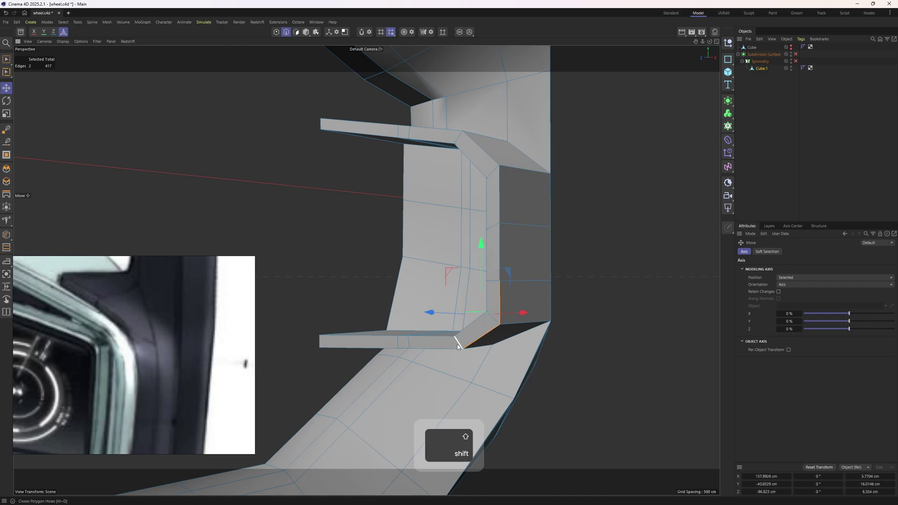
{"action": "left_click_drag", "start_coordinate": [461, 350], "coordinate": [363, 337], "text": "alt"}
{"action": "left_click", "coordinate": [411, 343]}
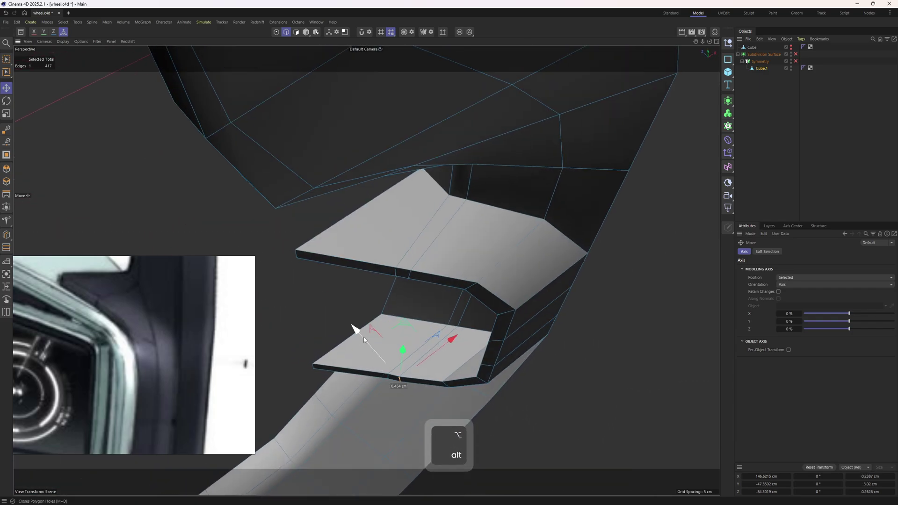
{"action": "key", "text": "ctrl+z"}
{"action": "left_click_drag", "start_coordinate": [427, 369], "coordinate": [390, 342], "text": "alt"}
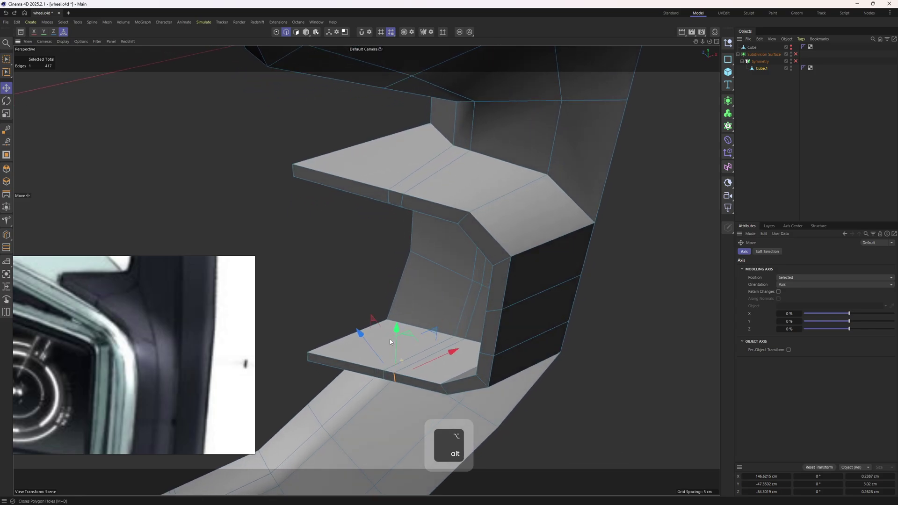
Slide the short edge on the lower arm's front face toward the slanted corner by about 1.67 cm using Edge Slide
{"action": "key", "text": "3"}
{"action": "left_click", "coordinate": [436, 381]}
{"action": "key", "text": "2"}
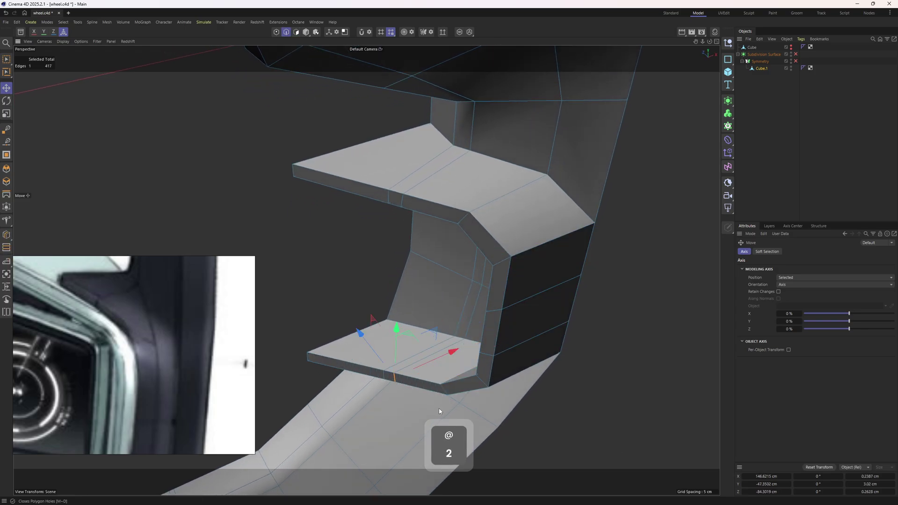
{"action": "left_click", "coordinate": [485, 474]}
{"action": "left_click_drag", "start_coordinate": [435, 414], "coordinate": [423, 322], "text": "alt"}
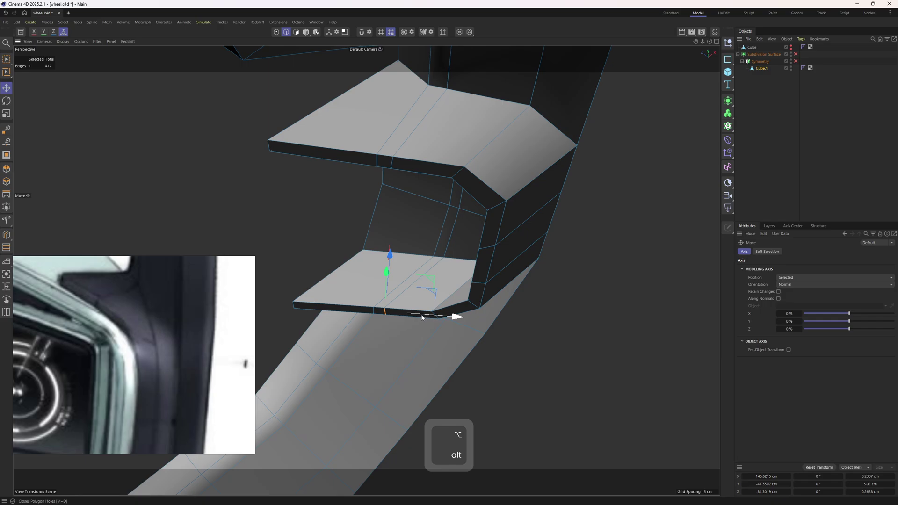
{"action": "key", "text": "m"}
{"action": "key", "text": "o"}
{"action": "left_click_drag", "start_coordinate": [439, 309], "coordinate": [451, 283], "text": "alt"}
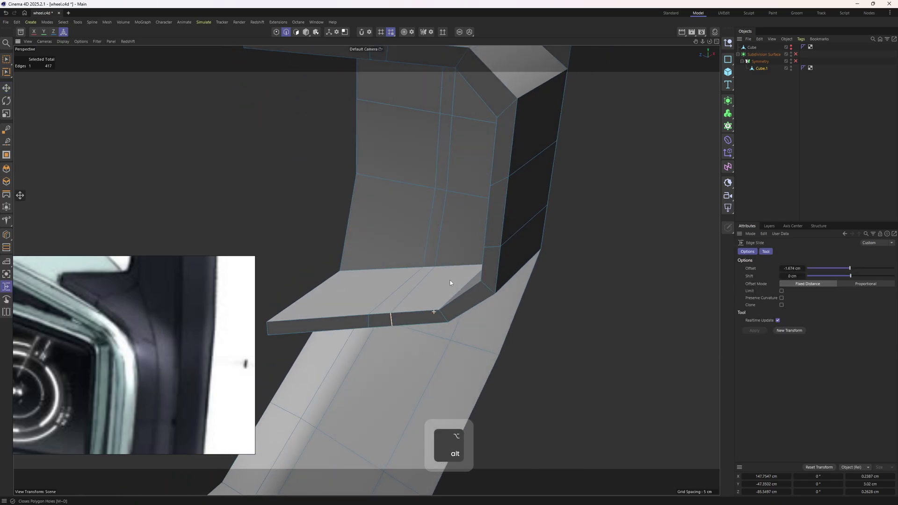
Select the short edge on the side wall's front strip and slide it along the wall with Edge Slide
{"action": "key", "text": "e"}
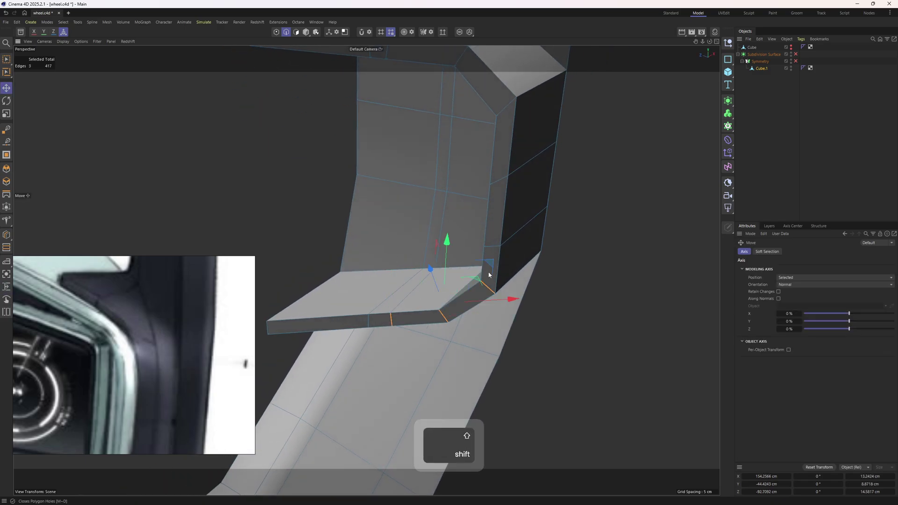
{"action": "left_click", "coordinate": [488, 271], "text": "shift"}
{"action": "left_click_drag", "start_coordinate": [489, 271], "coordinate": [502, 245], "text": "alt"}
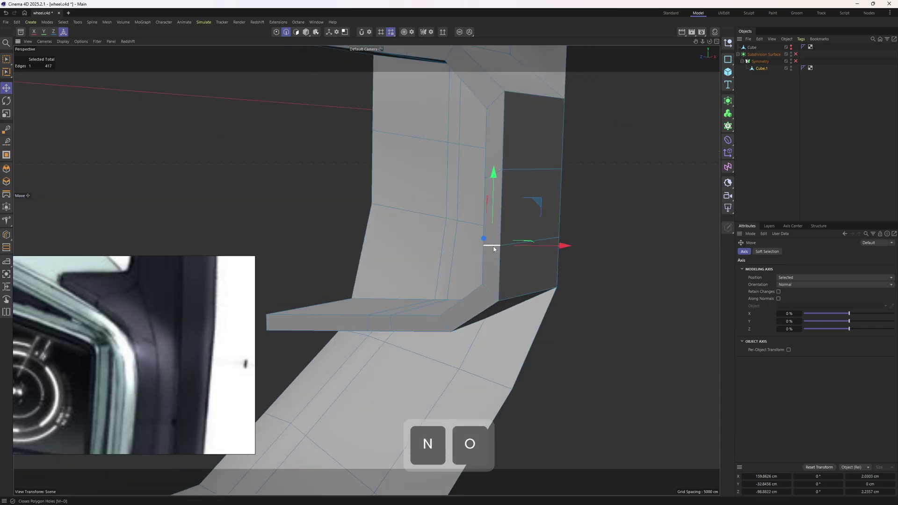
{"action": "key", "text": "m"}
{"action": "key", "text": "o"}
{"action": "left_click_drag", "start_coordinate": [496, 247], "coordinate": [471, 166], "text": "alt"}
Slide the short front edges of the upper and lower arms toward their tips, using an offset of about 8.16 cm
{"action": "key", "text": "e"}
{"action": "key", "text": "o"}
{"action": "scroll", "coordinate": [452, 192], "scroll_direction": "up", "scroll_amount": 2}
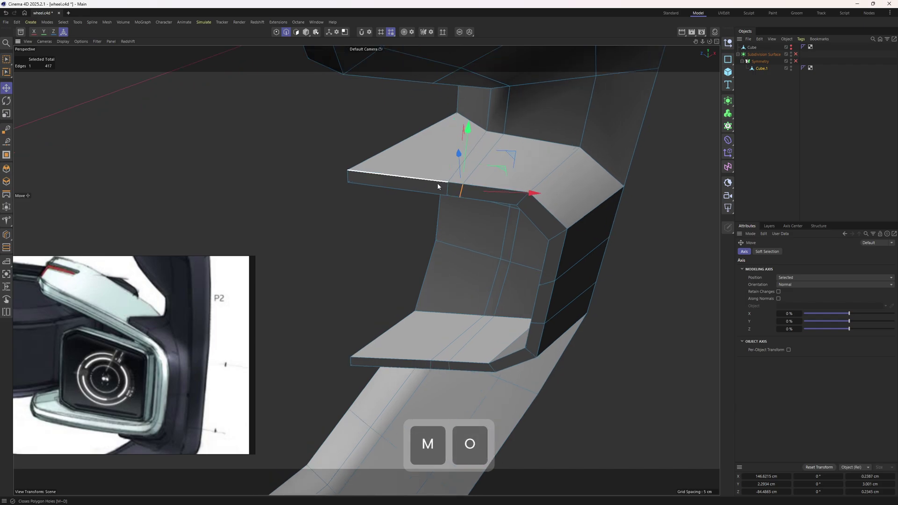
{"action": "key", "text": "m"}
{"action": "key", "text": "o"}
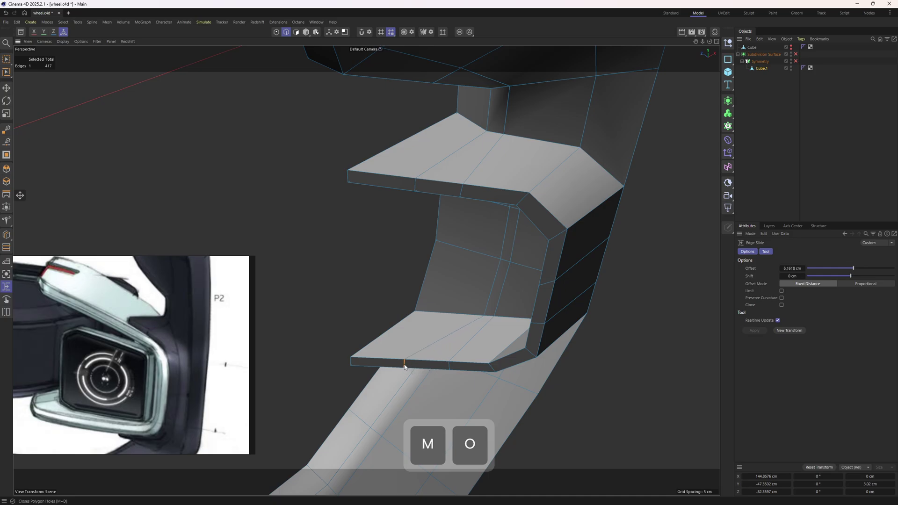
Slide the vertical edge line on the mount's inner wall with an offset of about -8.2 cm and preview it with Subdivision Surface
{"action": "left_click_drag", "start_coordinate": [404, 366], "coordinate": [451, 254], "text": "alt"}
{"action": "left_click", "coordinate": [457, 203], "text": "shift"}
{"action": "scroll", "coordinate": [456, 203], "scroll_direction": "up", "scroll_amount": 3}
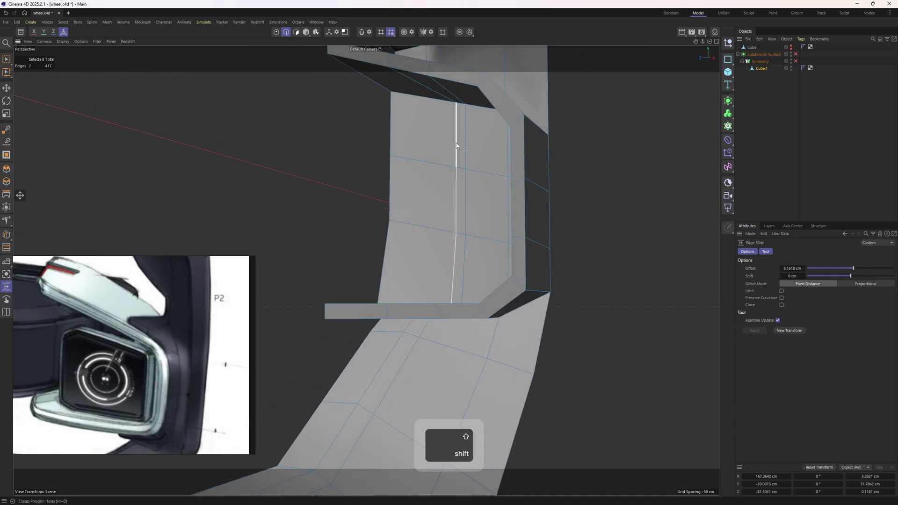
{"action": "left_click_drag", "start_coordinate": [441, 151], "coordinate": [461, 211]}
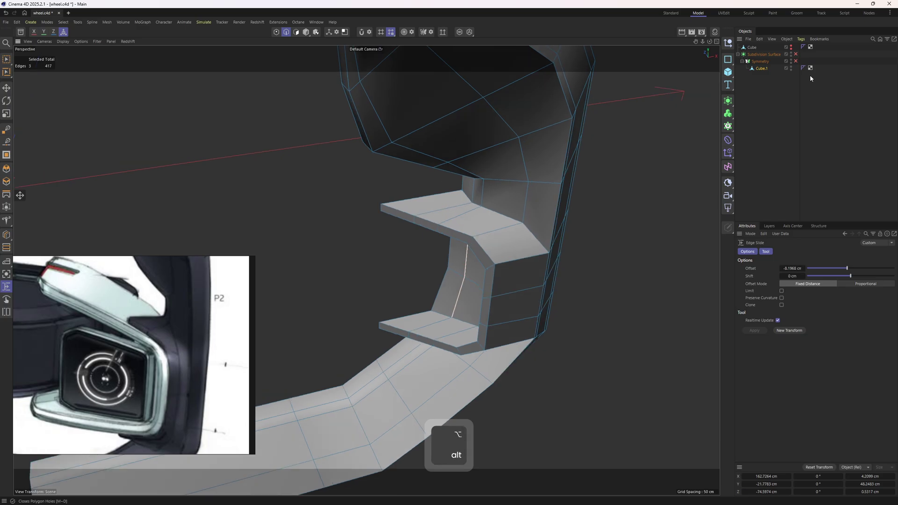
{"action": "left_click", "coordinate": [796, 54]}
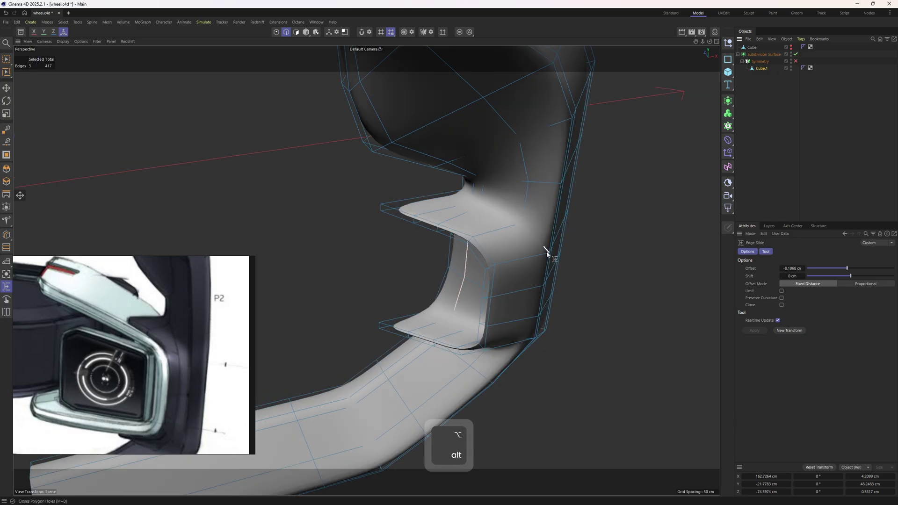
Add a loop cut close behind the mount's front edge and switch Subdivision Surface off
{"action": "key", "text": "l"}
{"action": "left_click_drag", "start_coordinate": [505, 261], "coordinate": [558, 202], "text": "alt"}
{"action": "key", "text": "ctrl+z"}
{"action": "left_click", "coordinate": [795, 55]}
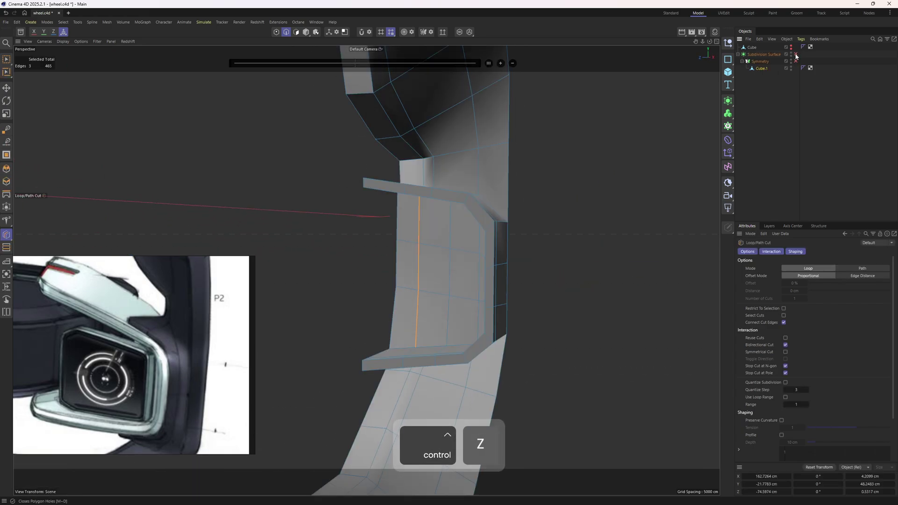
{"action": "left_click", "coordinate": [796, 55]}
{"action": "left_click", "coordinate": [796, 55]}
Select the edges along the fold between the upper arm and its slanted corner and adjust their position along Z
{"action": "mouse_move", "coordinate": [498, 189]}
{"action": "left_mouse_down", "text": "alt"}
{"action": "mouse_move", "coordinate": [489, 179]}
{"action": "mouse_move", "coordinate": [457, 202]}
{"action": "mouse_move", "coordinate": [482, 180]}
{"action": "left_mouse_up", "text": "alt"}
{"action": "key", "text": "2"}
{"action": "left_click", "coordinate": [483, 181]}
{"action": "left_click", "coordinate": [456, 201], "text": "shift"}
{"action": "left_click", "coordinate": [435, 237], "text": "ctrl+shift"}
{"action": "left_click_drag", "start_coordinate": [436, 237], "coordinate": [441, 280], "text": "alt"}
{"action": "left_click_drag", "start_coordinate": [526, 171], "coordinate": [484, 188], "text": "alt"}
{"action": "right_click", "coordinate": [484, 189]}
{"action": "left_click", "coordinate": [504, 310]}
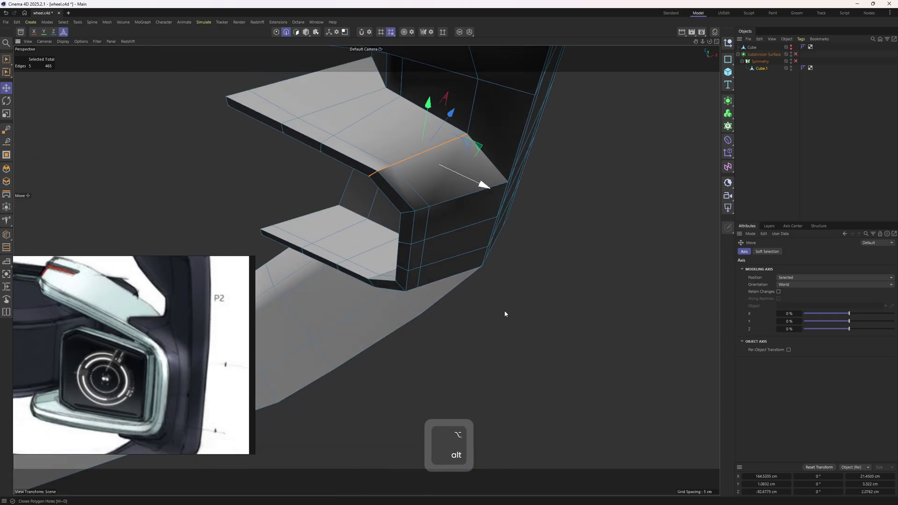
{"action": "left_click_drag", "start_coordinate": [504, 310], "coordinate": [338, 139], "text": "alt"}
{"action": "key", "text": "ctrl+z"}
{"action": "key", "text": "ctrl+z"}
{"action": "left_click_drag", "start_coordinate": [441, 120], "coordinate": [450, 151]}
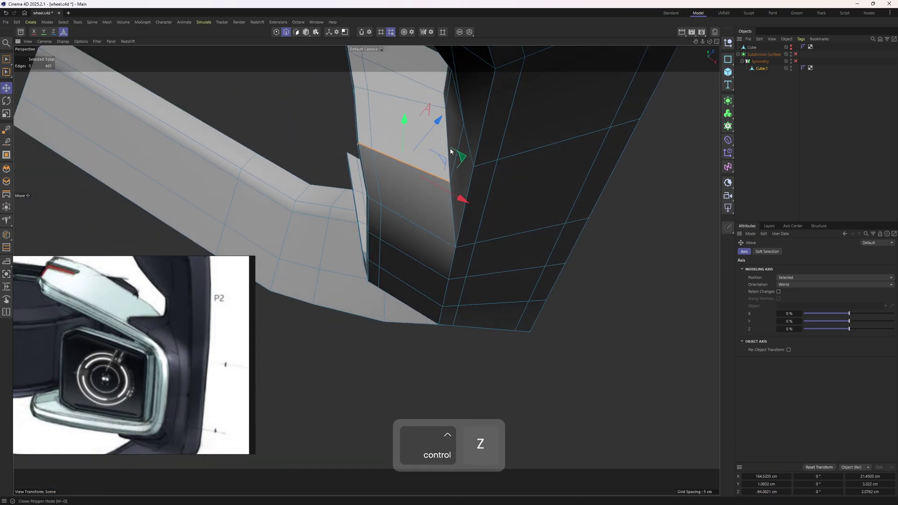
Shift the short edges on the upper arm's front and slide the neighbouring points on its top face by about 17.3%
{"action": "left_click_drag", "start_coordinate": [466, 202], "coordinate": [483, 185], "text": "alt"}
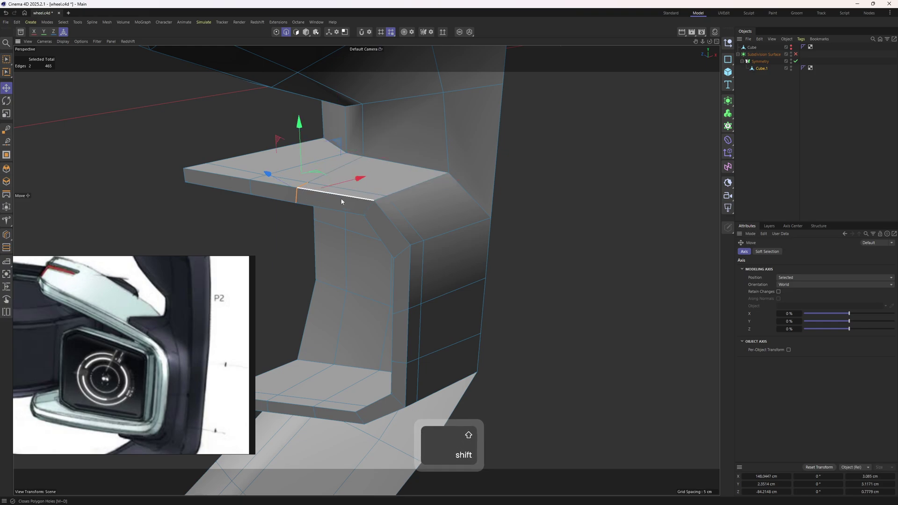
{"action": "key", "text": "n"}
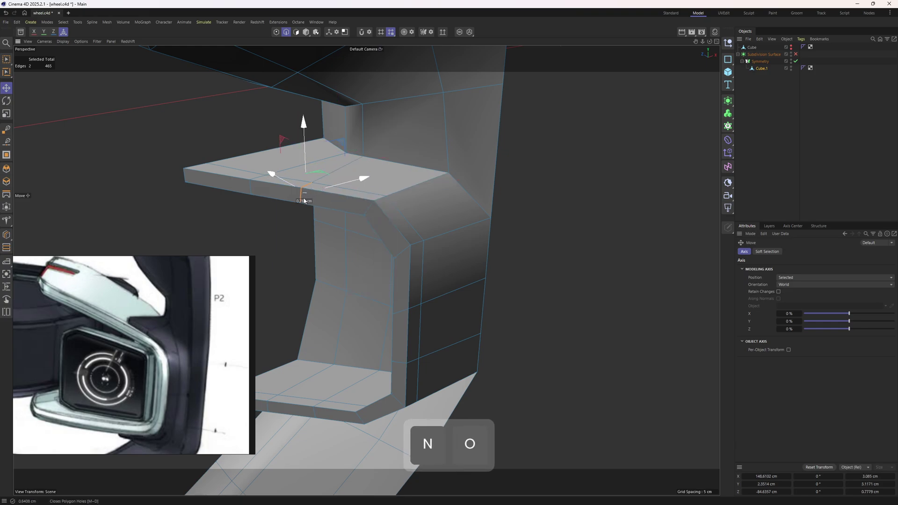
{"action": "key", "text": "1"}
{"action": "key", "text": "m"}
{"action": "key", "text": "o"}
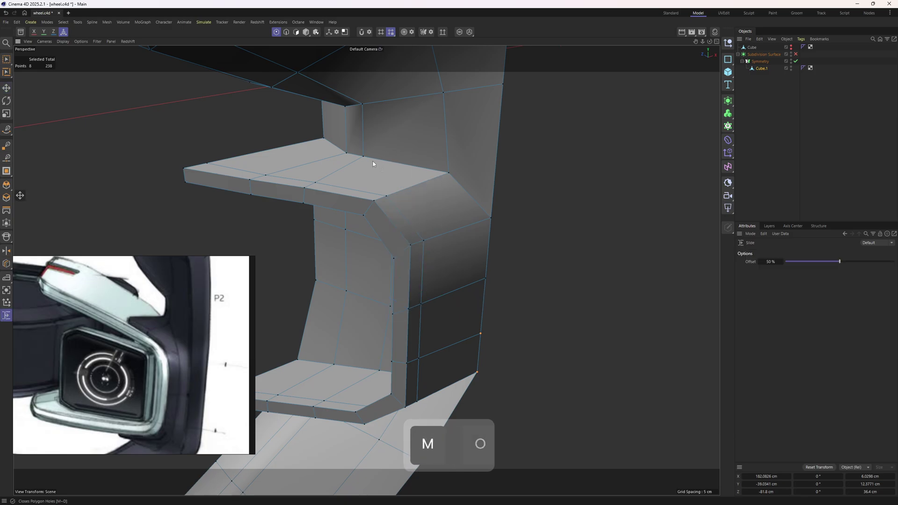
{"action": "left_click_drag", "start_coordinate": [442, 179], "coordinate": [439, 207], "text": "alt"}
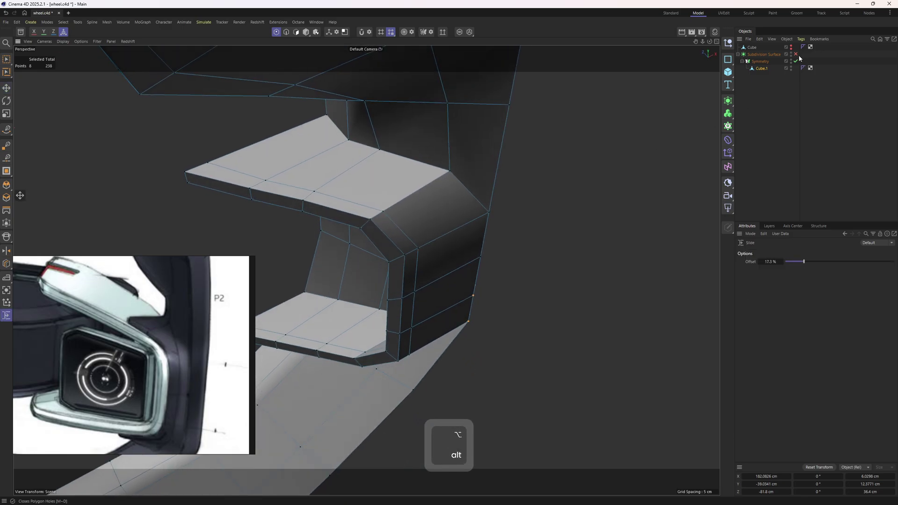
Preview the smoothed mount, turn smoothing off, and adjust the height of the edges around the upper slanted corner's lower end
{"action": "left_click", "coordinate": [795, 54]}
{"action": "left_click", "coordinate": [781, 98]}
{"action": "left_click_drag", "start_coordinate": [379, 229], "coordinate": [538, 159], "text": "alt"}
{"action": "key", "text": "ctrl+z"}
{"action": "key", "text": "e"}
{"action": "key", "text": "2"}
{"action": "left_click", "coordinate": [451, 189], "text": "shift"}
{"action": "left_click", "coordinate": [796, 54]}
{"action": "left_click", "coordinate": [423, 194], "text": "shift"}
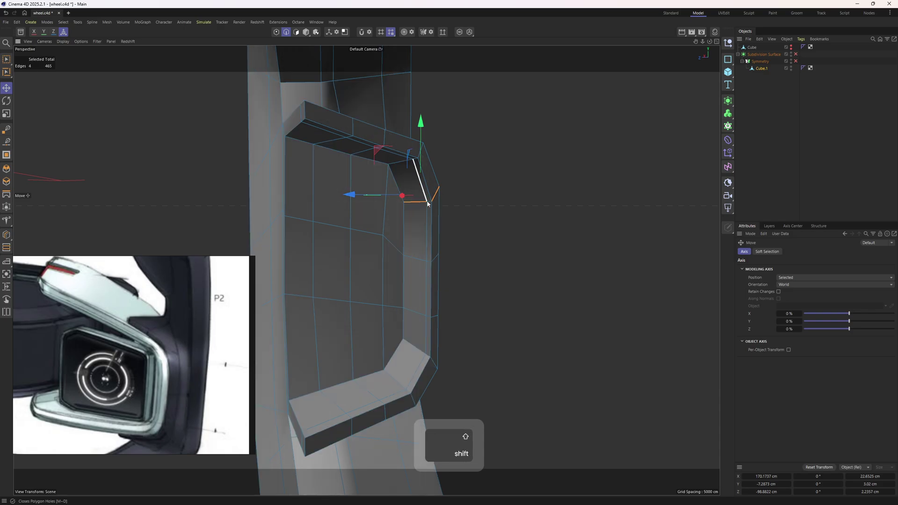
{"action": "left_click_drag", "start_coordinate": [422, 136], "coordinate": [422, 135]}
Raise the upper horizontal loop across the side wall, including its four points on the rim, and preview the smoothed result
{"action": "left_click", "coordinate": [420, 259]}
{"action": "left_click", "coordinate": [433, 259], "text": "shift"}
{"action": "left_click_drag", "start_coordinate": [424, 210], "coordinate": [453, 256]}
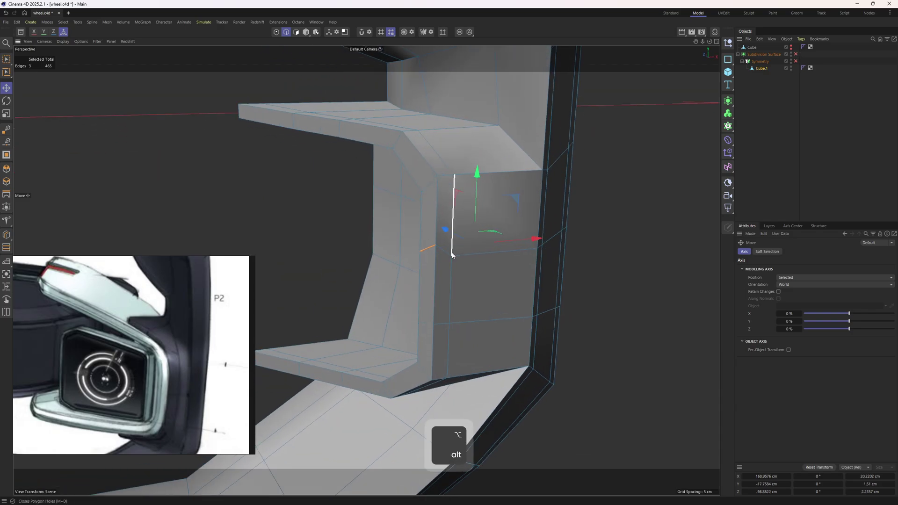
{"action": "key", "text": "1"}
{"action": "left_click", "coordinate": [452, 256]}
{"action": "left_click_drag", "start_coordinate": [454, 211], "coordinate": [454, 197]}
{"action": "key", "text": "space"}
{"action": "left_click_drag", "start_coordinate": [536, 248], "coordinate": [557, 195]}
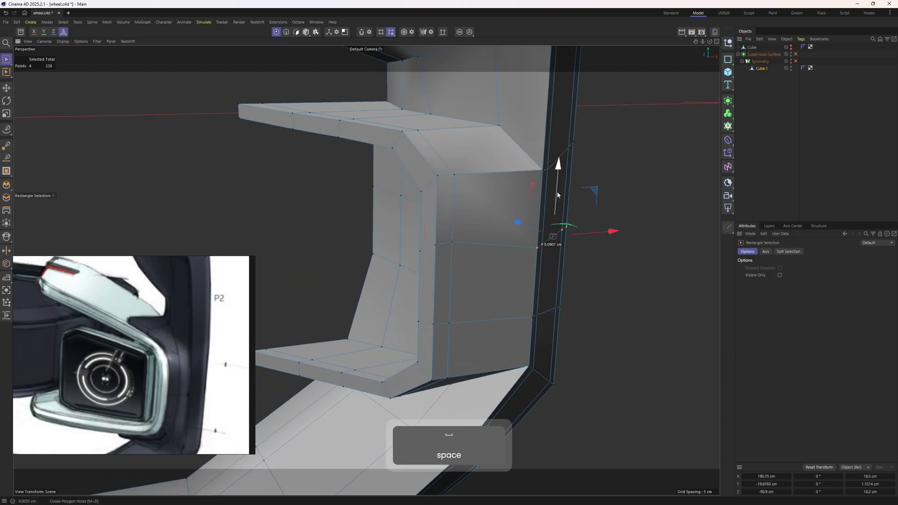
{"action": "left_click", "coordinate": [796, 54]}
{"action": "scroll", "coordinate": [486, 162], "scroll_direction": "down", "scroll_amount": 5}
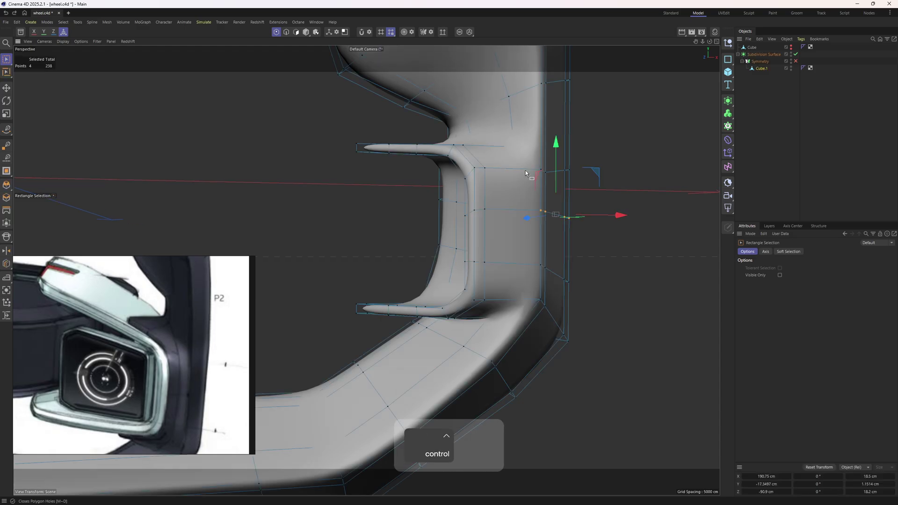
{"action": "left_click_drag", "start_coordinate": [507, 180], "coordinate": [479, 217], "text": "alt"}
Turn smoothing off and add a vertical loop cut down the side wall, close to the rim
{"action": "key", "text": "q"}
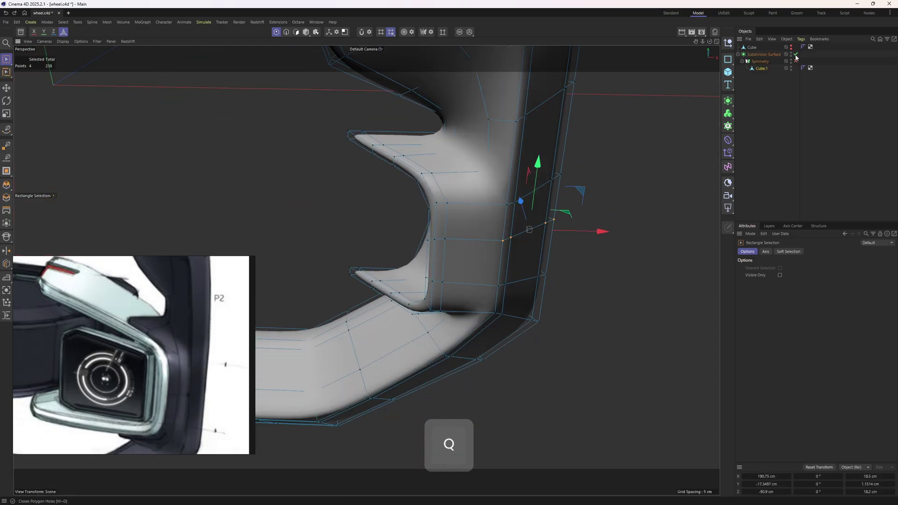
{"action": "key", "text": "q"}
{"action": "key", "text": "k"}
{"action": "key", "text": "l"}
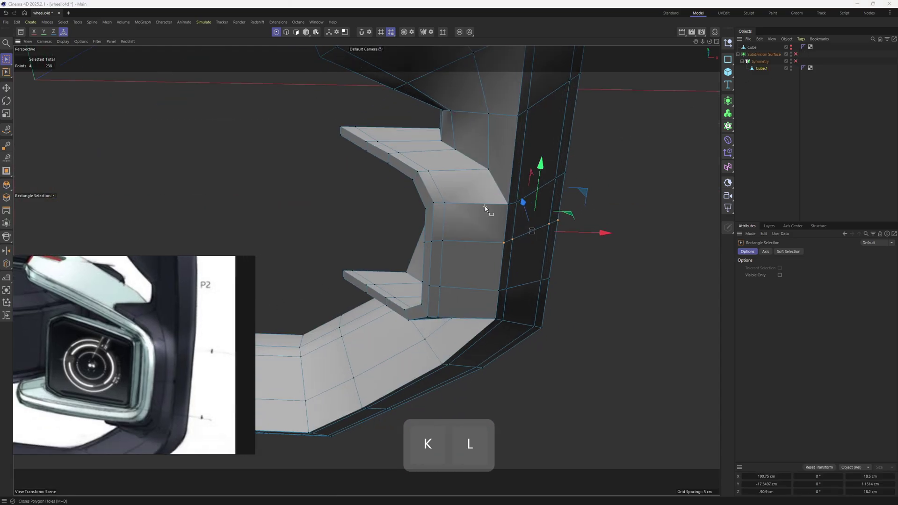
{"action": "scroll", "coordinate": [486, 205], "scroll_direction": "down", "scroll_amount": 1}
{"action": "key", "text": "k"}
{"action": "key", "text": "l"}
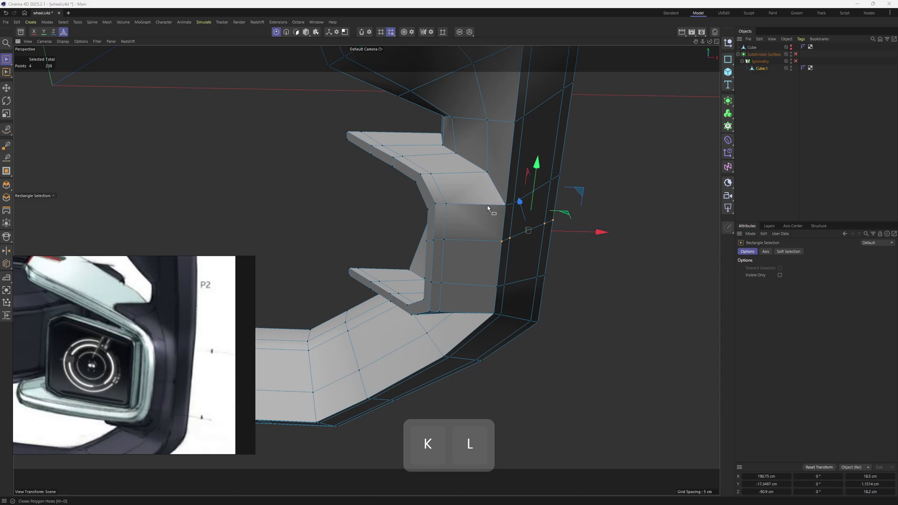
{"action": "key", "text": "k"}
{"action": "key", "text": "l"}
{"action": "scroll", "coordinate": [487, 206], "scroll_direction": "up", "scroll_amount": 1}
{"action": "left_click", "coordinate": [484, 206]}
Select the three vertical edges of the side wall's new loop and shift them about 1.7 cm along Z
{"action": "key", "text": "2"}
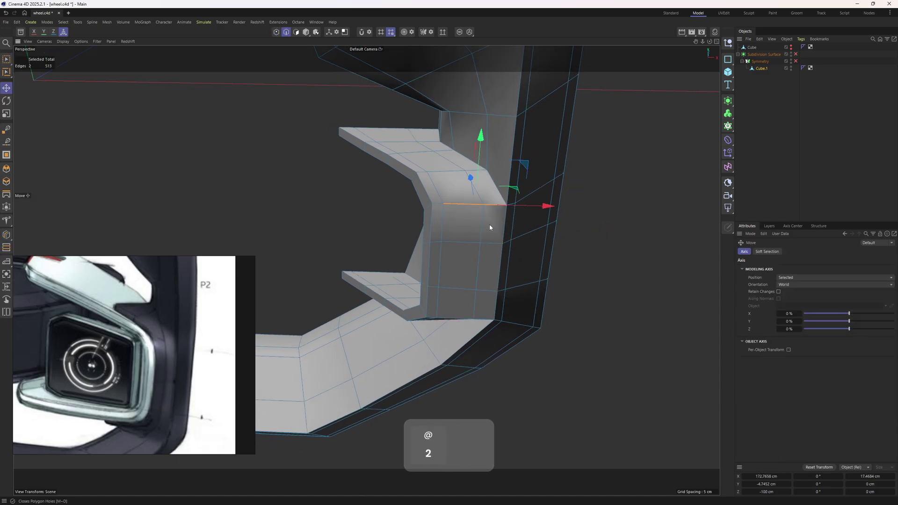
{"action": "left_click", "coordinate": [484, 224]}
{"action": "left_click", "coordinate": [472, 306], "text": "shift"}
{"action": "left_click_drag", "start_coordinate": [471, 306], "coordinate": [510, 330], "text": "alt"}
{"action": "left_click_drag", "start_coordinate": [456, 245], "coordinate": [454, 242]}
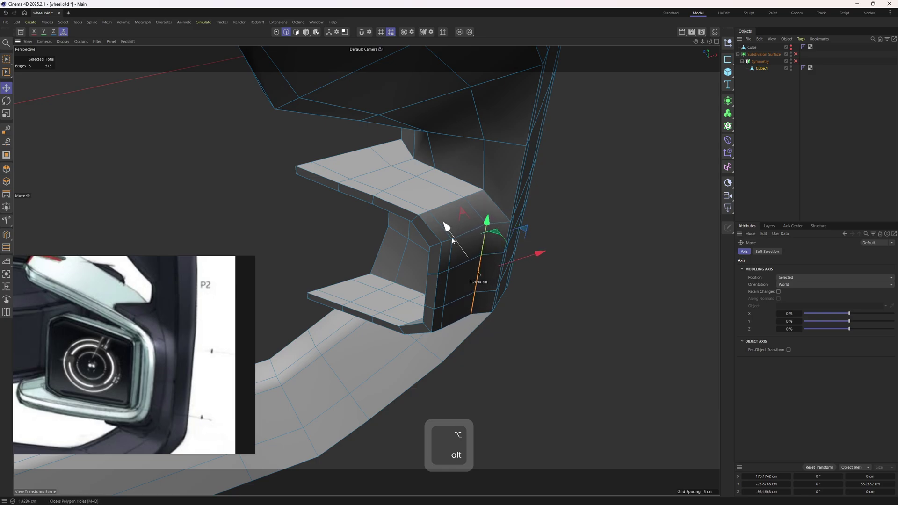
{"action": "scroll", "coordinate": [166, 351], "scroll_direction": "up", "scroll_amount": 2}
{"action": "middle_click_drag", "start_coordinate": [166, 351], "coordinate": [158, 323]}
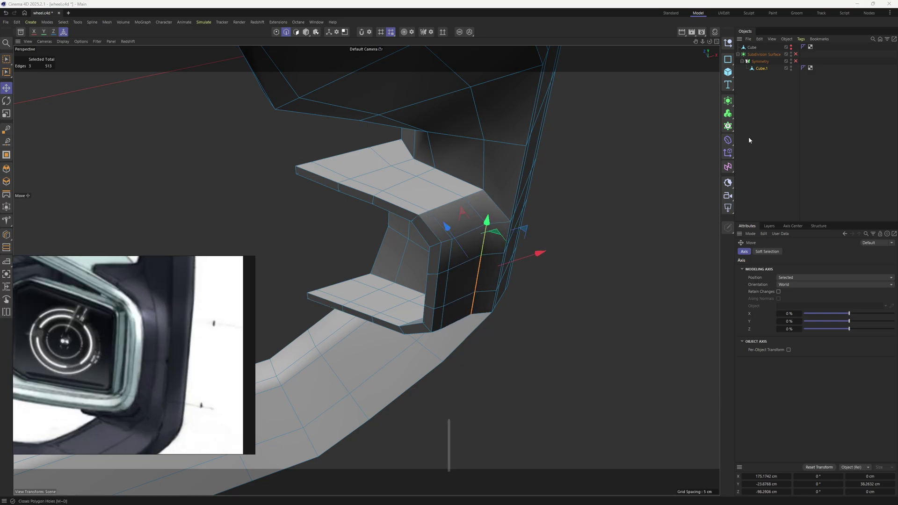
Examine the smoothed mount and the tip of its upper arm with Subdivision Surface on
{"action": "left_click", "coordinate": [796, 55]}
{"action": "left_click_drag", "start_coordinate": [514, 236], "coordinate": [560, 211], "text": "alt"}
{"action": "key", "text": "ctrl+z"}
{"action": "left_click", "coordinate": [560, 212]}
{"action": "scroll", "coordinate": [463, 209], "scroll_direction": "down", "scroll_amount": 2}
{"action": "left_click_drag", "start_coordinate": [463, 209], "coordinate": [478, 228], "text": "alt"}
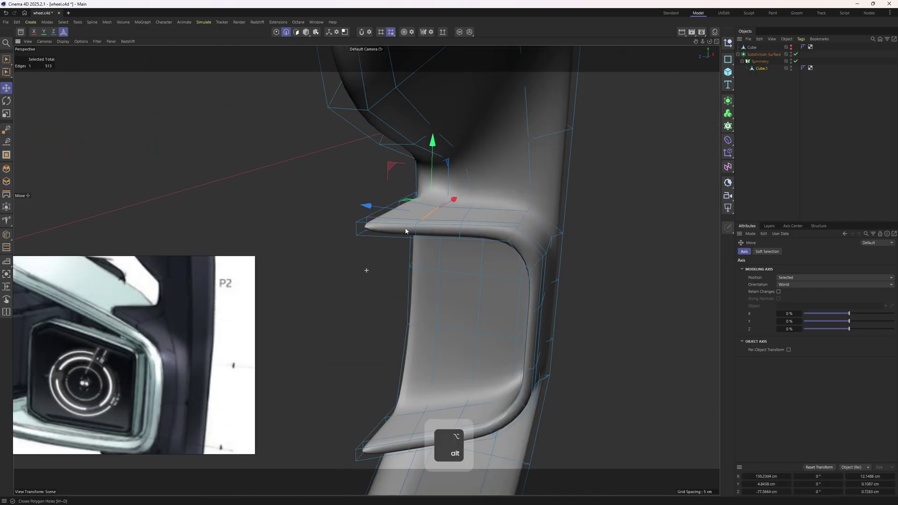
{"action": "right_click_drag", "start_coordinate": [405, 230], "coordinate": [436, 219], "text": "alt"}
{"action": "key", "text": "e"}
{"action": "left_click", "coordinate": [358, 228]}
{"action": "middle_click_drag", "start_coordinate": [365, 226], "coordinate": [441, 211], "text": "alt"}
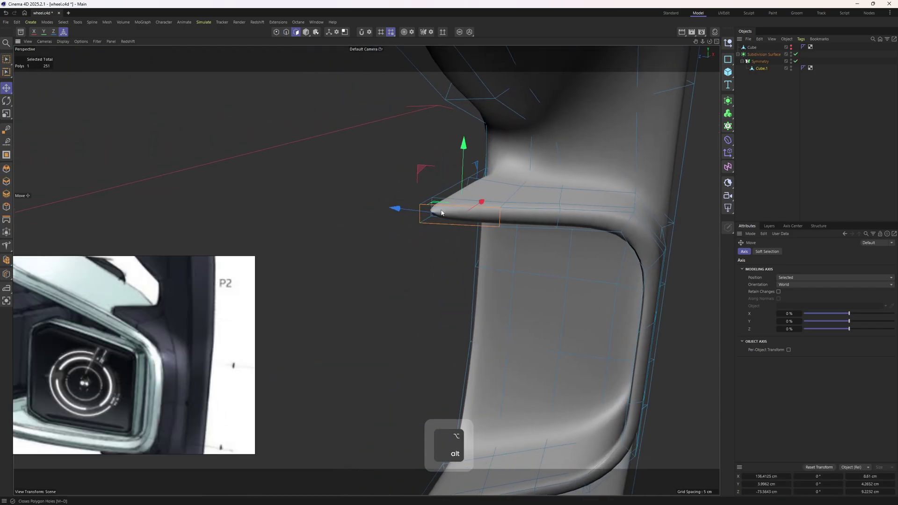
{"action": "left_click_drag", "start_coordinate": [441, 213], "coordinate": [434, 209], "text": "alt"}
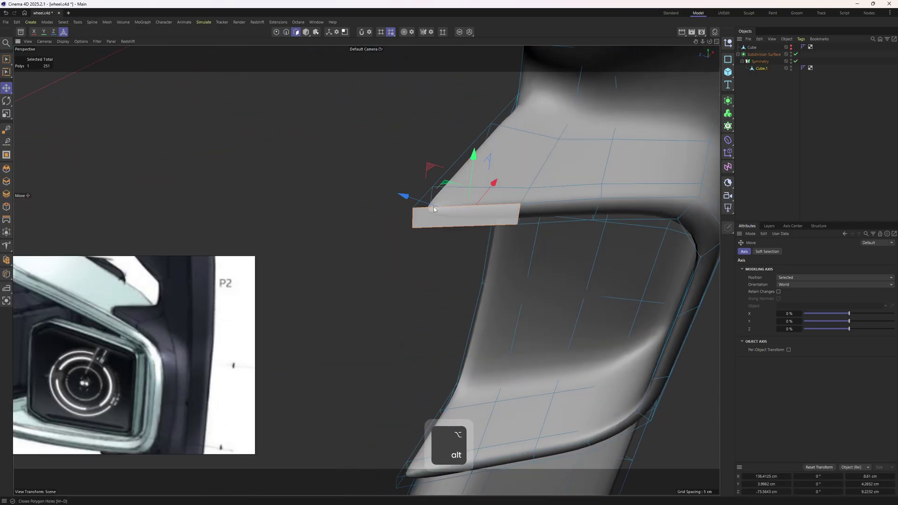
{"action": "scroll", "coordinate": [428, 213], "scroll_direction": "down", "scroll_amount": 2}
Turn off Subdivision Surface and Symmetry and select the loop edges across the top and front face of the mount's upper arm
{"action": "key", "text": "2"}
{"action": "key", "text": "e"}
{"action": "left_click", "coordinate": [795, 54]}
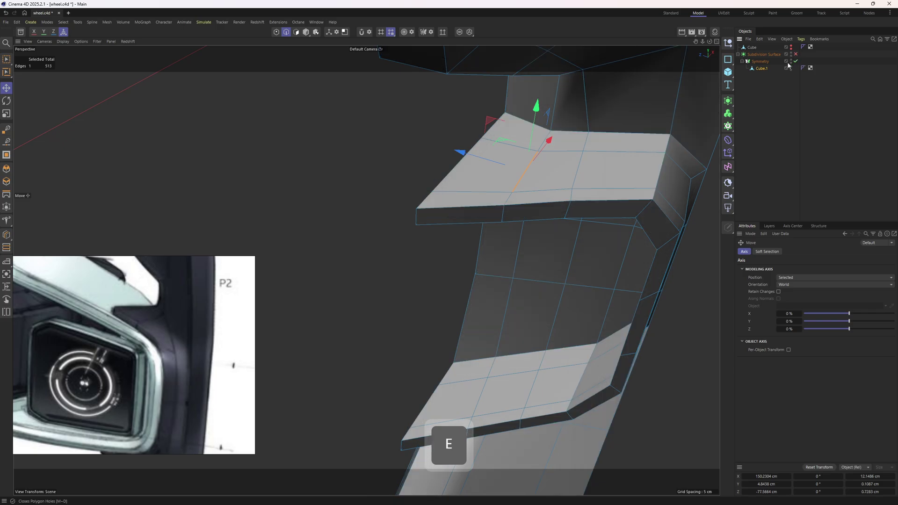
{"action": "left_click", "coordinate": [768, 69]}
{"action": "left_click_drag", "start_coordinate": [497, 174], "coordinate": [505, 155], "text": "alt"}
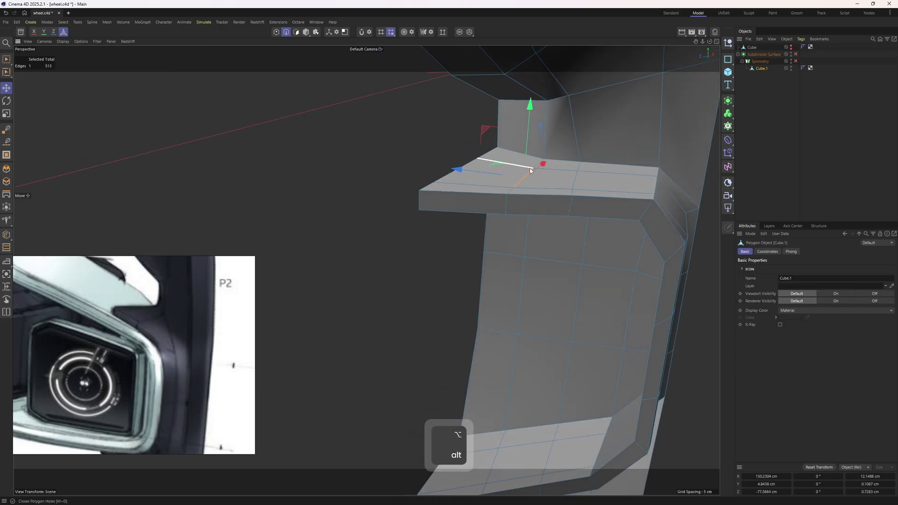
{"action": "left_click", "coordinate": [518, 189], "text": "shift"}
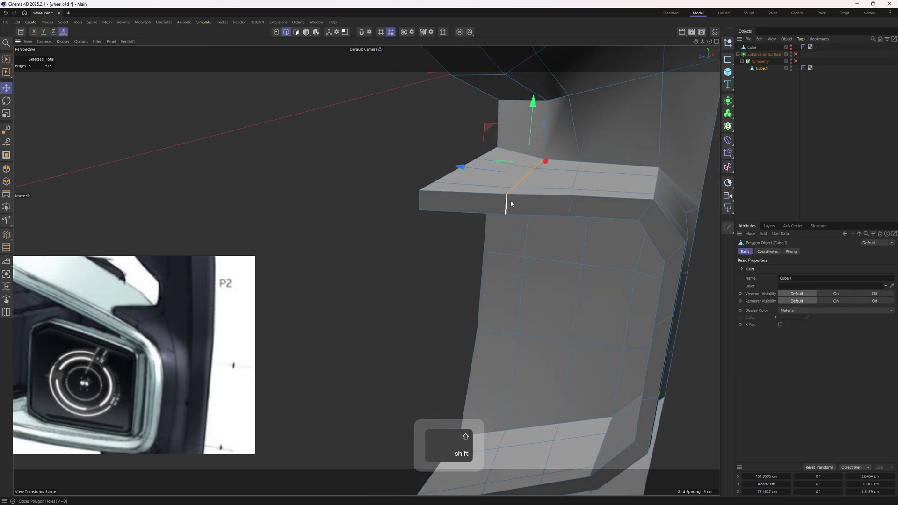
{"action": "left_click", "coordinate": [510, 201], "text": "shift"}
Extend the edge selection across the upper arm's underside, down the inner wall and around the lower arm
{"action": "left_click_drag", "start_coordinate": [510, 201], "coordinate": [502, 127], "text": "alt"}
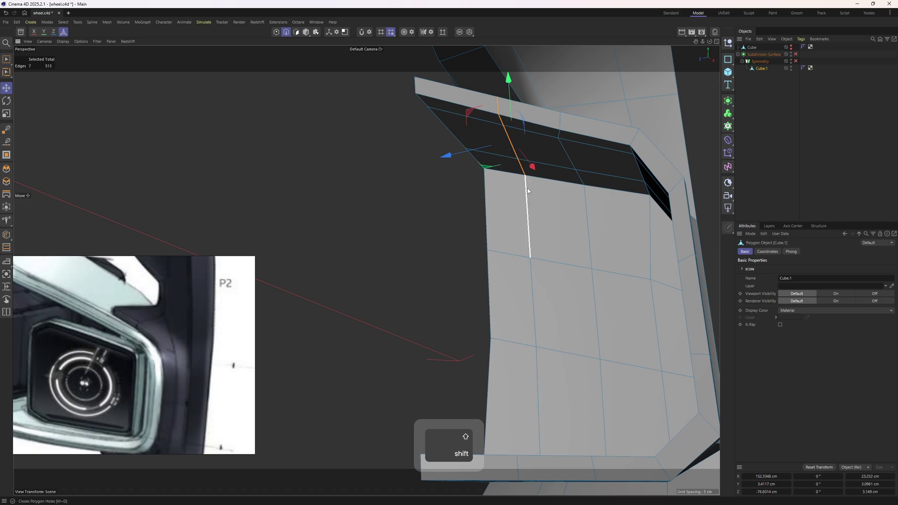
{"action": "left_click", "coordinate": [528, 191], "text": "shift"}
{"action": "left_click_drag", "start_coordinate": [527, 190], "coordinate": [509, 248], "text": "alt"}
{"action": "left_click", "coordinate": [517, 249], "text": "shift"}
{"action": "left_click", "coordinate": [505, 318], "text": "shift"}
{"action": "left_click_drag", "start_coordinate": [503, 318], "coordinate": [502, 277], "text": "alt"}
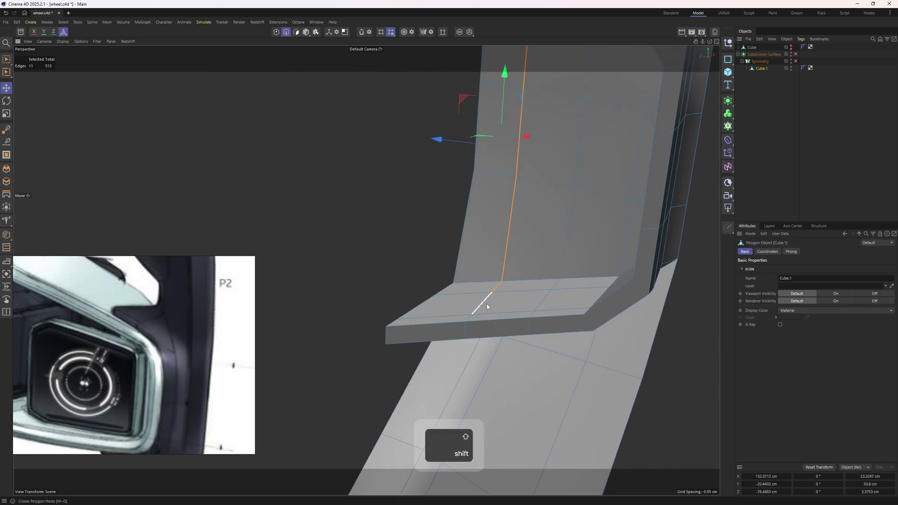
{"action": "left_click", "coordinate": [465, 327], "text": "shift"}
{"action": "left_click_drag", "start_coordinate": [465, 327], "coordinate": [470, 339], "text": "alt"}
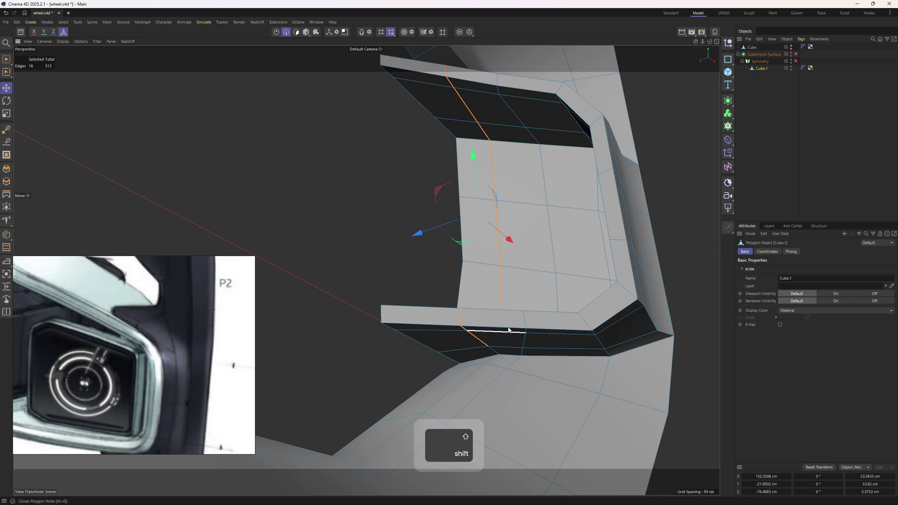
Slide the selected loop toward the mount's edge to about 81.5% with Edge Slide in Proportional mode, and preview the smoothed result
{"action": "key", "text": "m"}
{"action": "key", "text": "o"}
{"action": "left_click_drag", "start_coordinate": [490, 318], "coordinate": [479, 347], "text": "alt"}
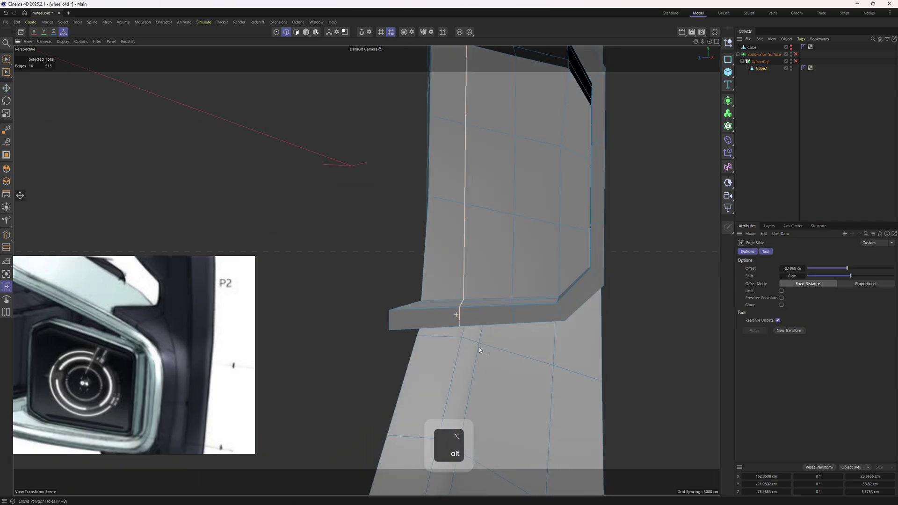
{"action": "left_click_drag", "start_coordinate": [420, 323], "coordinate": [435, 345], "text": "alt"}
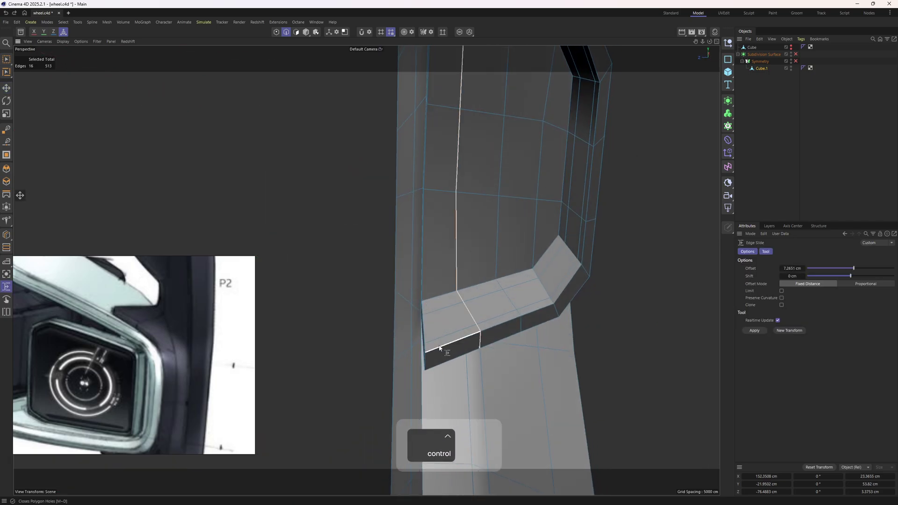
{"action": "key", "text": "ctrl+z"}
{"action": "left_click_drag", "start_coordinate": [529, 305], "coordinate": [545, 299], "text": "alt"}
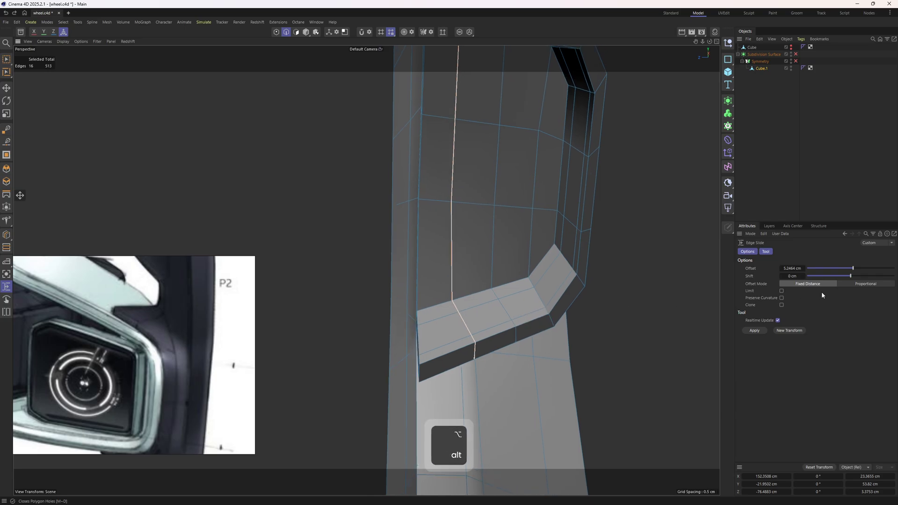
{"action": "left_click", "coordinate": [872, 285]}
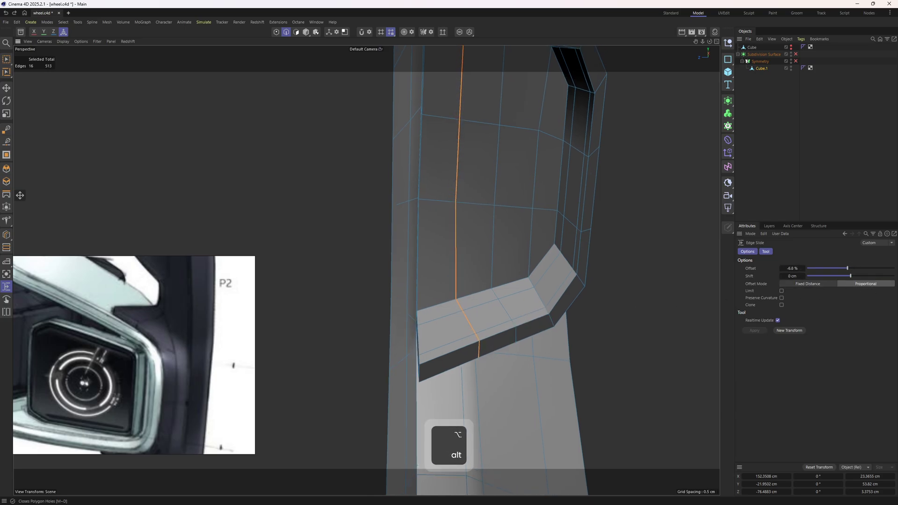
{"action": "left_click_drag", "start_coordinate": [456, 326], "coordinate": [399, 300]}
{"action": "left_click", "coordinate": [796, 54]}
{"action": "left_click_drag", "start_coordinate": [484, 253], "coordinate": [518, 273], "text": "alt"}
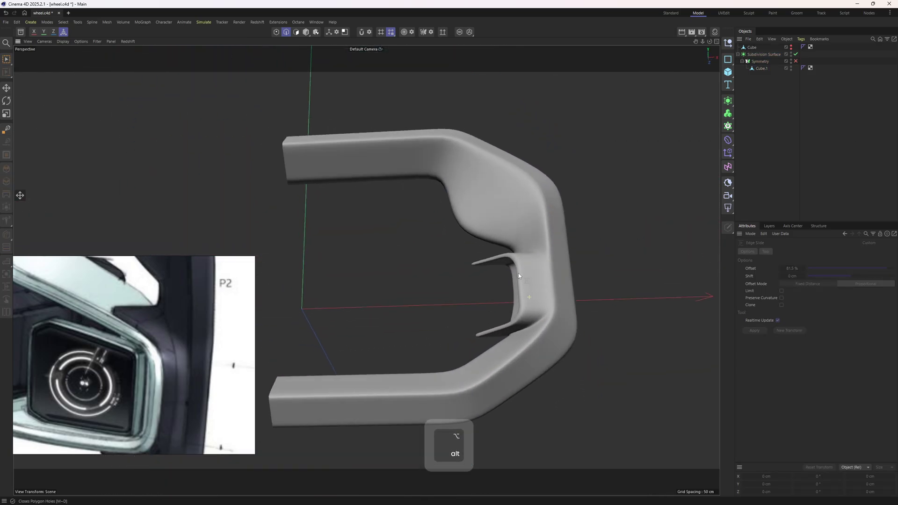
Turn Symmetry on and compare the smoothed full wheel, especially its corner bulges and mounts, with the reference image
{"action": "key", "text": "q"}
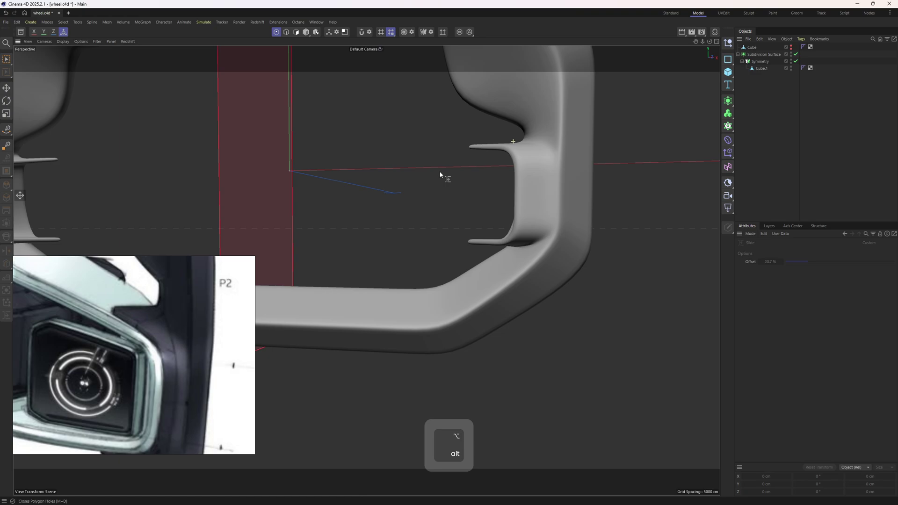
{"action": "left_click_drag", "start_coordinate": [439, 171], "coordinate": [530, 236], "text": "alt"}
{"action": "scroll", "coordinate": [188, 357], "scroll_direction": "down", "scroll_amount": 3}
{"action": "left_click_drag", "start_coordinate": [188, 356], "coordinate": [253, 364], "text": "alt"}
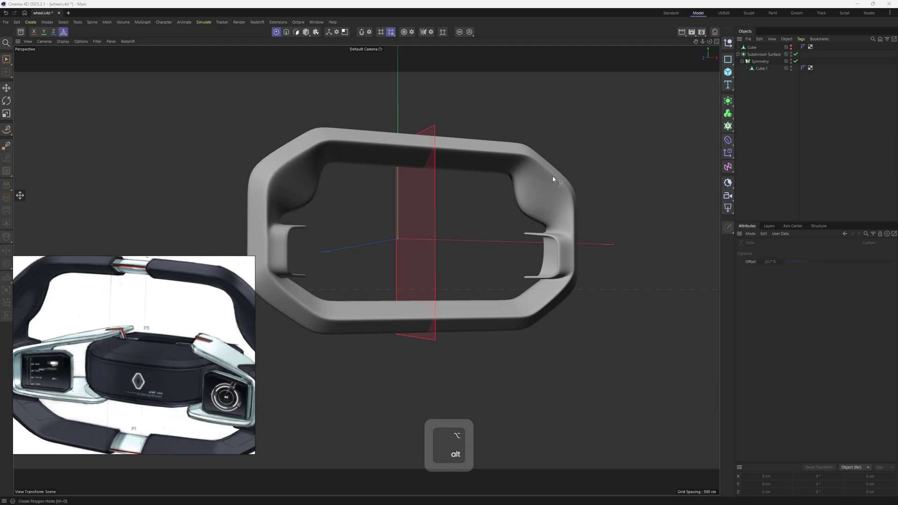
{"action": "scroll", "coordinate": [529, 180], "scroll_direction": "up", "scroll_amount": 4}
{"action": "left_click_drag", "start_coordinate": [507, 203], "coordinate": [570, 143], "text": "alt"}
{"action": "key", "text": "ctrl+z"}
{"action": "key", "text": "ctrl+z"}
{"action": "scroll", "coordinate": [530, 205], "scroll_direction": "up", "scroll_amount": 6}
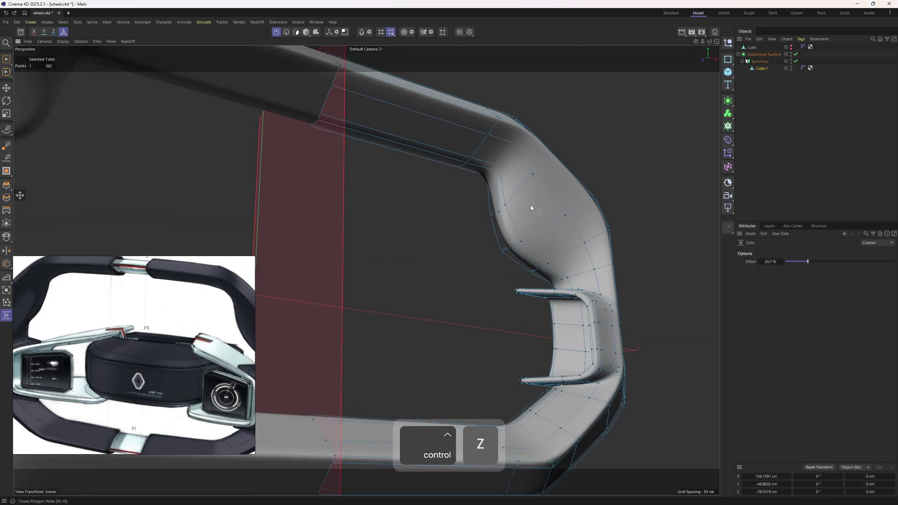
Add a loop cut along the inner edge of the rim, continuing through the corner bulge and the spoke mount
{"action": "mouse_move", "coordinate": [486, 245]}
{"action": "left_mouse_down", "text": "alt"}
{"action": "mouse_move", "coordinate": [509, 254]}
{"action": "mouse_move", "coordinate": [567, 196]}
{"action": "mouse_move", "coordinate": [645, 210]}
{"action": "mouse_move", "coordinate": [595, 257]}
{"action": "mouse_move", "coordinate": [491, 184]}
{"action": "mouse_move", "coordinate": [475, 194]}
{"action": "mouse_move", "coordinate": [493, 248]}
{"action": "left_mouse_up", "text": "alt"}
{"action": "key", "text": "k"}
{"action": "key", "text": "l"}
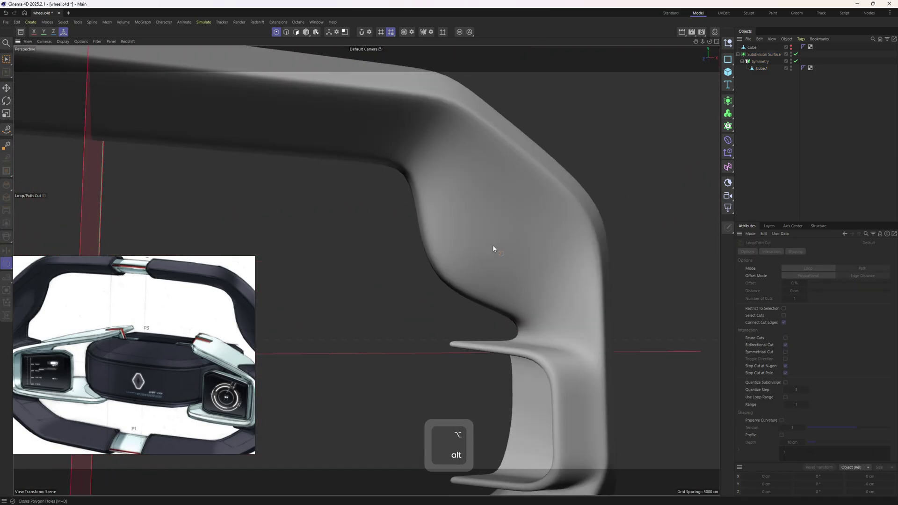
{"action": "key", "text": "ctrl+z"}
Select the new loop along the bulge's inner edge and slide it to about 52.6% in Proportional mode
{"action": "key", "text": "2"}
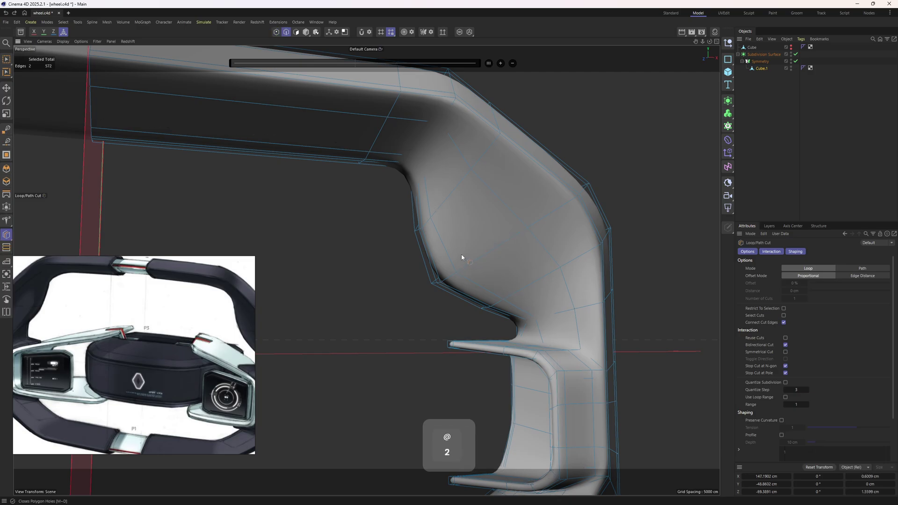
{"action": "key", "text": "e"}
{"action": "double_click", "coordinate": [450, 258]}
{"action": "key", "text": "m"}
{"action": "key", "text": "o"}
{"action": "scroll", "coordinate": [464, 277], "scroll_direction": "up", "scroll_amount": 2}
{"action": "left_click_drag", "start_coordinate": [464, 281], "coordinate": [507, 268]}
Shift the middle edge of the corner bulge's broad face along Z to about -81.4 cm and preview the smoothed, mirrored rim
{"action": "key", "text": "q"}
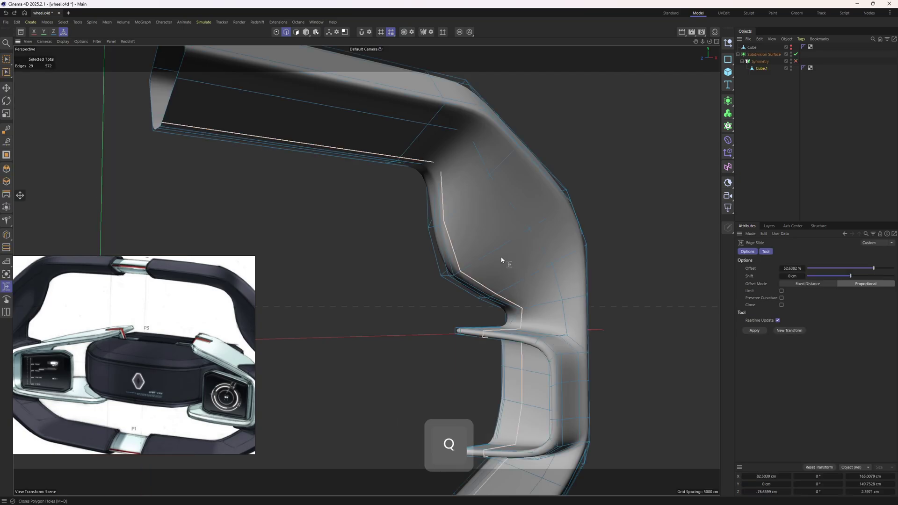
{"action": "key", "text": "2"}
{"action": "left_click", "coordinate": [510, 202]}
{"action": "left_click", "coordinate": [796, 54]}
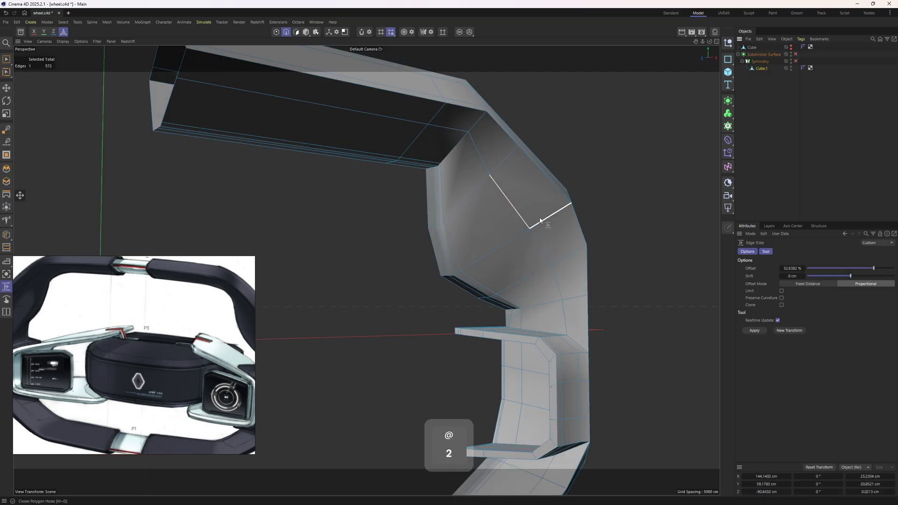
{"action": "key", "text": "e"}
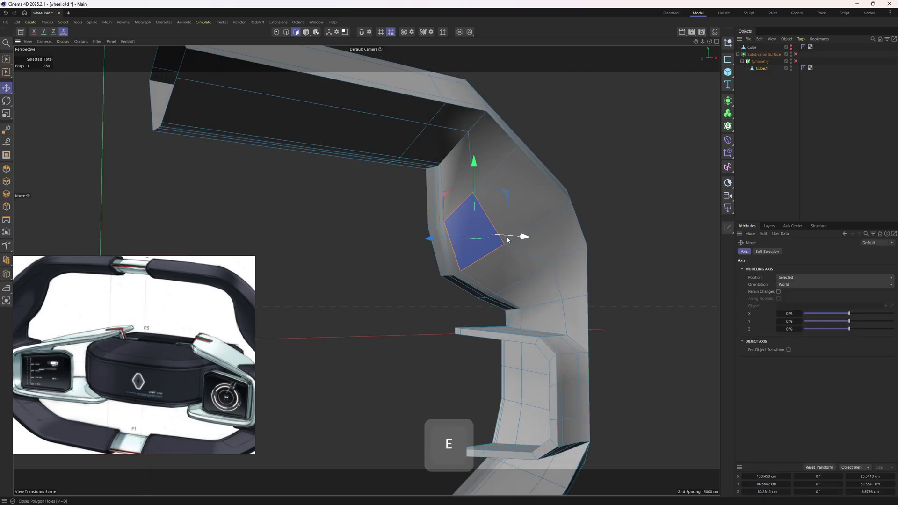
{"action": "left_click_drag", "start_coordinate": [498, 234], "coordinate": [518, 230], "text": "alt"}
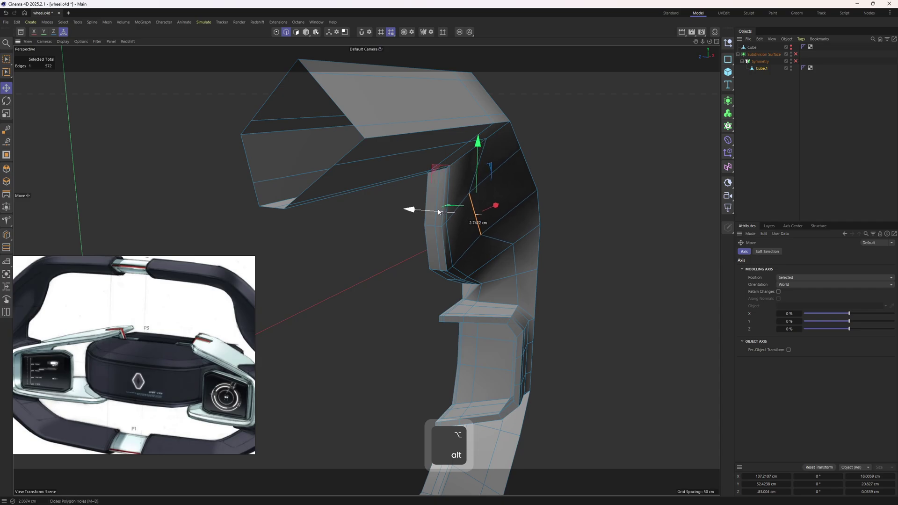
{"action": "key", "text": "q"}
{"action": "left_click_drag", "start_coordinate": [438, 212], "coordinate": [403, 208]}
{"action": "left_click", "coordinate": [795, 55]}
{"action": "right_click_drag", "start_coordinate": [403, 208], "coordinate": [439, 219], "text": "alt"}
{"action": "left_click_drag", "start_coordinate": [541, 257], "coordinate": [517, 206], "text": "alt"}
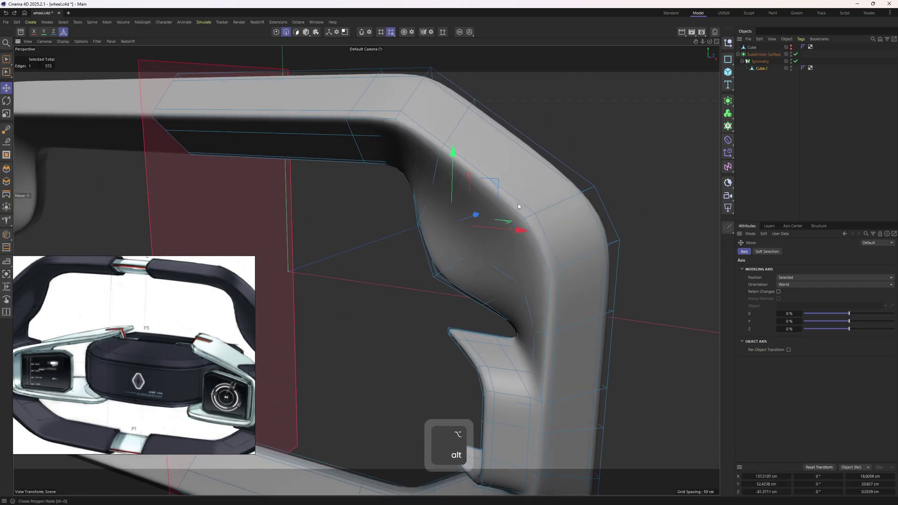
Shift the central point of the corner bulge's face along Z to about -79.1 cm and preview the smoothed result
{"action": "left_click", "coordinate": [796, 54]}
{"action": "key", "text": "e"}
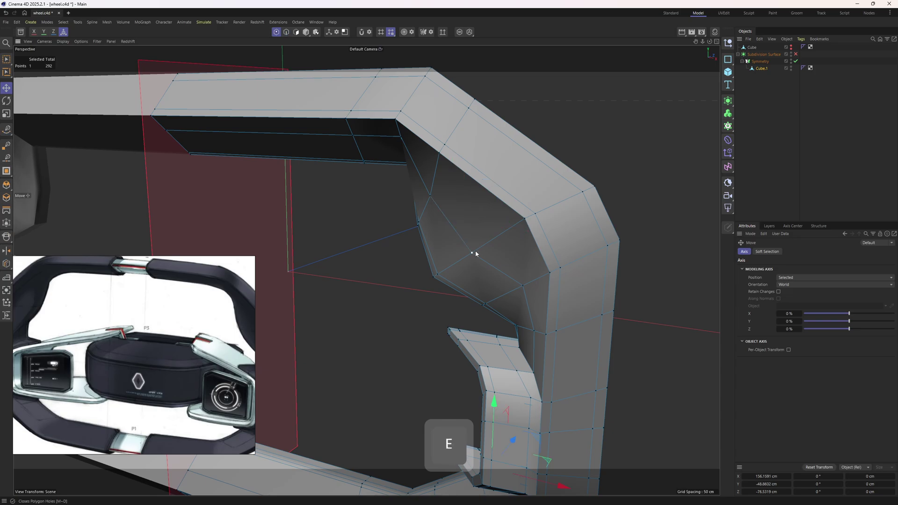
{"action": "left_click", "coordinate": [475, 251]}
{"action": "left_click_drag", "start_coordinate": [475, 250], "coordinate": [471, 301], "text": "alt"}
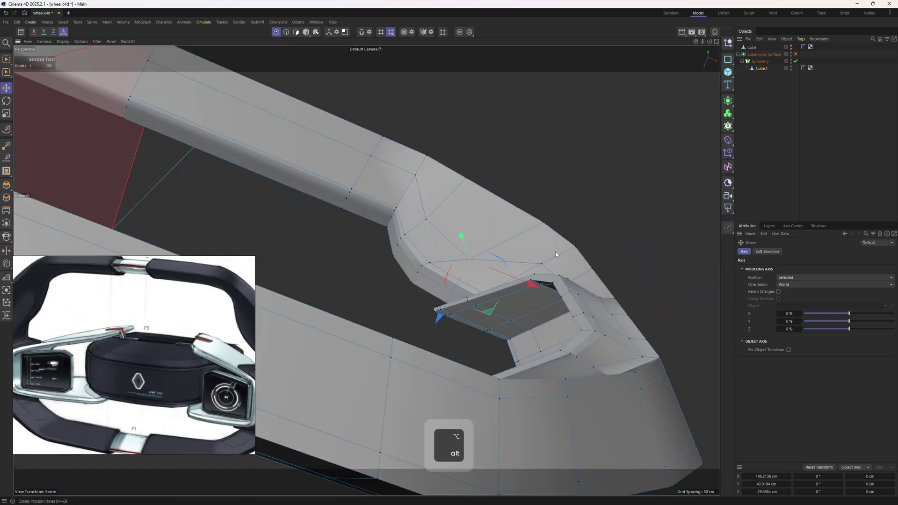
{"action": "left_click_drag", "start_coordinate": [556, 254], "coordinate": [475, 192], "text": "alt"}
{"action": "left_click", "coordinate": [795, 54]}
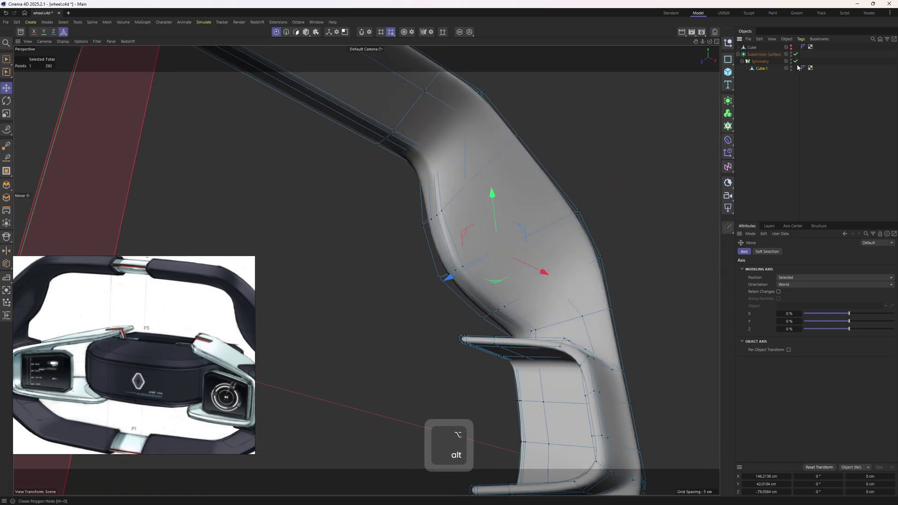
Inspect the smoothed bulge, then shift the point between it and the mount's upper arm about 1.1 cm along Z with smoothing off
{"action": "left_click", "coordinate": [777, 89]}
{"action": "left_click_drag", "start_coordinate": [505, 221], "coordinate": [474, 246], "text": "alt"}
{"action": "right_click_drag", "start_coordinate": [632, 204], "coordinate": [566, 228], "text": "alt"}
{"action": "left_click_drag", "start_coordinate": [565, 228], "coordinate": [610, 240], "text": "alt"}
{"action": "right_click_drag", "start_coordinate": [610, 241], "coordinate": [629, 271], "text": "alt"}
{"action": "key", "text": "ctrl+z"}
{"action": "left_click", "coordinate": [617, 277]}
{"action": "left_click_drag", "start_coordinate": [617, 277], "coordinate": [594, 295], "text": "alt"}
{"action": "left_click", "coordinate": [794, 54]}
{"action": "left_click_drag", "start_coordinate": [597, 249], "coordinate": [575, 267], "text": "alt"}
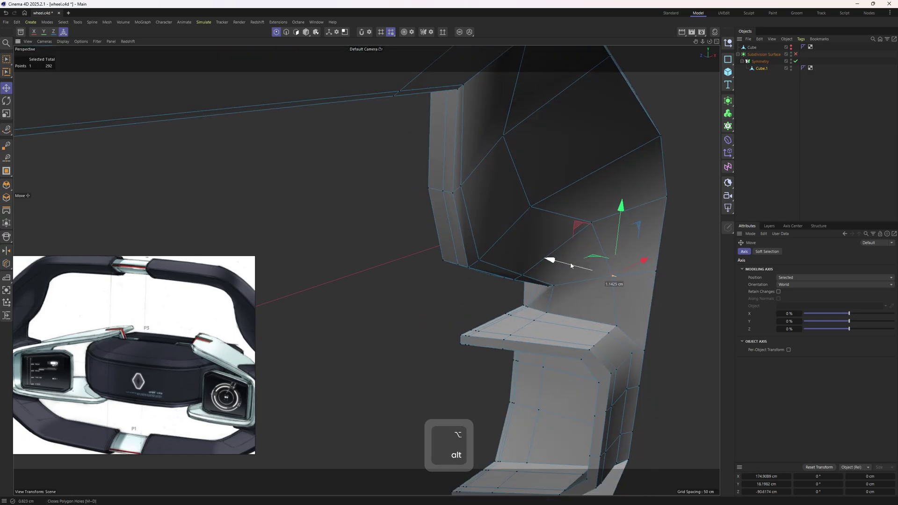
Shift the neighbouring point on the lower part of the bulge's face by about 2 cm and preview the smoothed surface
{"action": "left_click_drag", "start_coordinate": [593, 234], "coordinate": [591, 221], "text": "alt"}
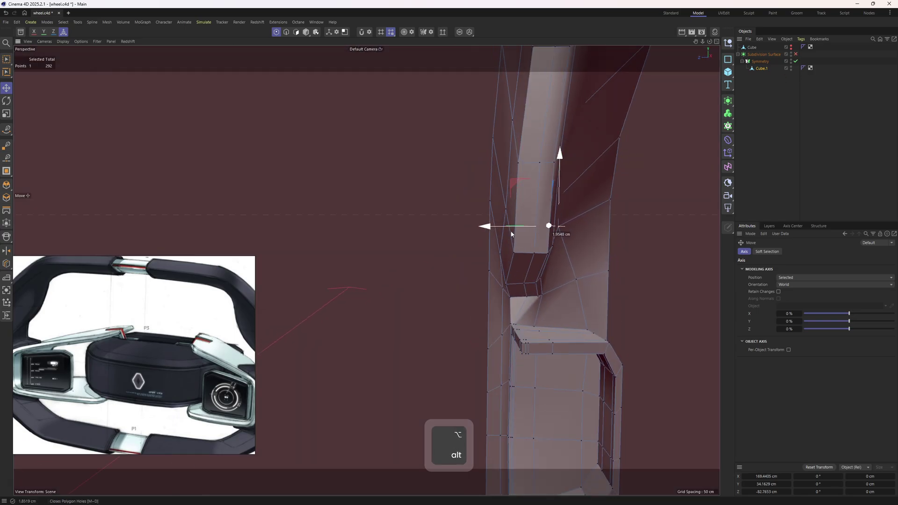
{"action": "left_click_drag", "start_coordinate": [517, 231], "coordinate": [518, 196], "text": "alt"}
{"action": "left_click", "coordinate": [796, 55]}
{"action": "left_click_drag", "start_coordinate": [681, 150], "coordinate": [394, 228], "text": "alt"}
Reposition the upper point of the bulge's face toward the rim's upper corner and check the smoothed wheel
{"action": "left_click", "coordinate": [795, 55]}
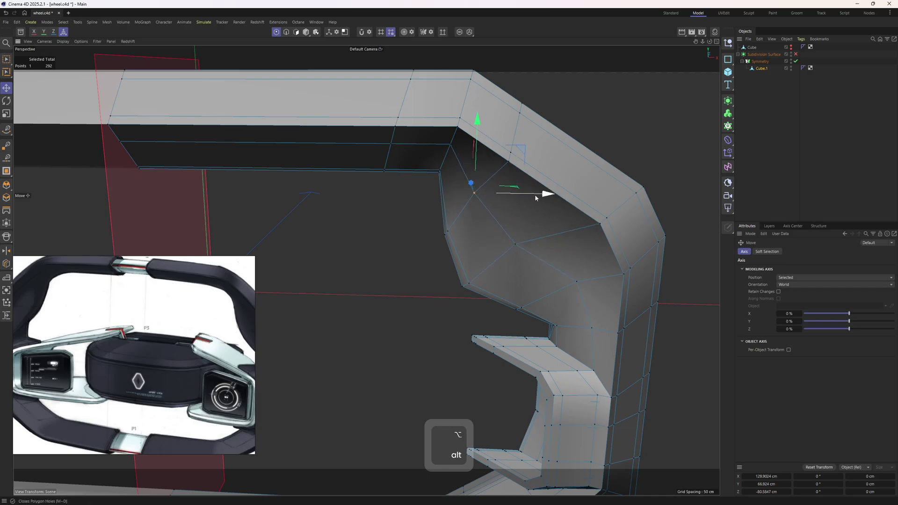
{"action": "key", "text": "q"}
{"action": "key", "text": "q"}
{"action": "left_click", "coordinate": [795, 54]}
{"action": "left_click", "coordinate": [801, 94]}
{"action": "right_click_drag", "start_coordinate": [548, 181], "coordinate": [474, 225], "text": "alt"}
{"action": "left_click_drag", "start_coordinate": [474, 225], "coordinate": [442, 220], "text": "alt"}
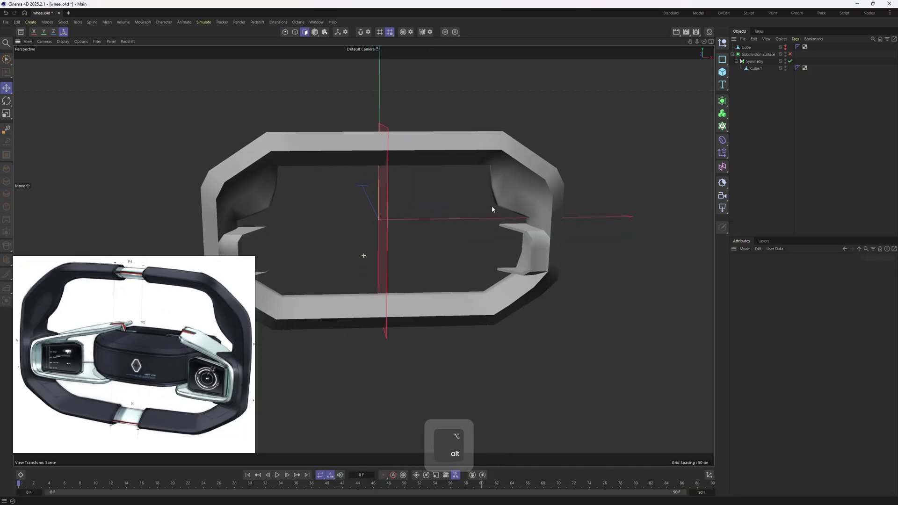
Select the inside polygons of the spoke mount's lower arm and inner side wall on Cube.1
{"action": "left_click_drag", "start_coordinate": [492, 206], "coordinate": [452, 244], "text": "alt"}
{"action": "right_click_drag", "start_coordinate": [451, 244], "coordinate": [508, 245], "text": "alt"}
{"action": "mouse_move", "coordinate": [508, 245]}
{"action": "left_mouse_down", "text": "alt"}
{"action": "mouse_move", "coordinate": [511, 227]}
{"action": "mouse_move", "coordinate": [491, 247]}
{"action": "left_mouse_up", "text": "alt"}
{"action": "right_click_drag", "start_coordinate": [491, 248], "coordinate": [496, 239], "text": "alt"}
{"action": "left_click_drag", "start_coordinate": [496, 243], "coordinate": [552, 233], "text": "alt"}
{"action": "left_click", "coordinate": [753, 68]}
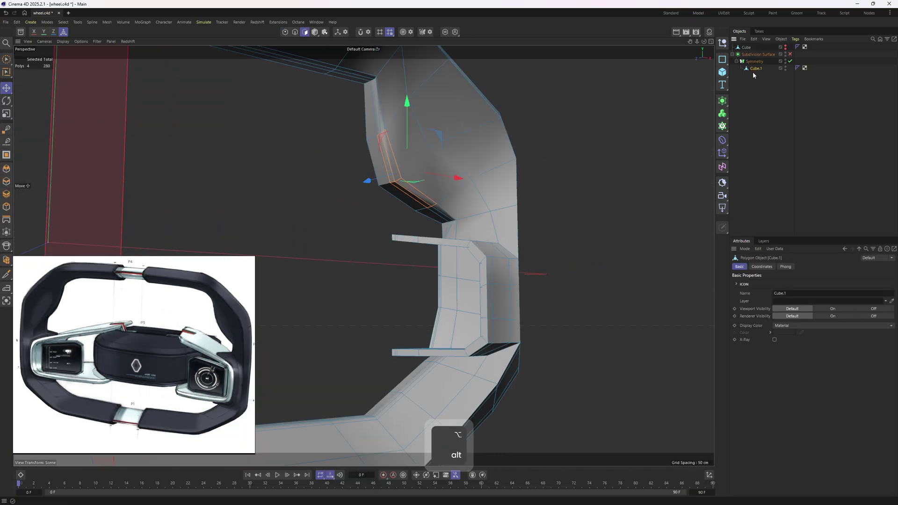
{"action": "key", "text": "e"}
{"action": "left_click_drag", "start_coordinate": [539, 184], "coordinate": [514, 356], "text": "alt"}
{"action": "left_click", "coordinate": [514, 358], "text": "shift"}
{"action": "mouse_move", "coordinate": [484, 241]}
{"action": "left_mouse_down"}
{"action": "mouse_move", "coordinate": [538, 217]}
{"action": "mouse_move", "coordinate": [512, 112]}
{"action": "mouse_move", "coordinate": [486, 117]}
{"action": "left_mouse_up"}
Add the polygons on the underside of the mount's upper arm to the selection
{"action": "mouse_move", "coordinate": [500, 183]}
{"action": "left_mouse_down", "text": "alt"}
{"action": "mouse_move", "coordinate": [509, 145]}
{"action": "mouse_move", "coordinate": [482, 144]}
{"action": "left_mouse_up", "text": "alt"}
{"action": "middle_click_drag", "start_coordinate": [482, 142], "coordinate": [507, 223], "text": "alt"}
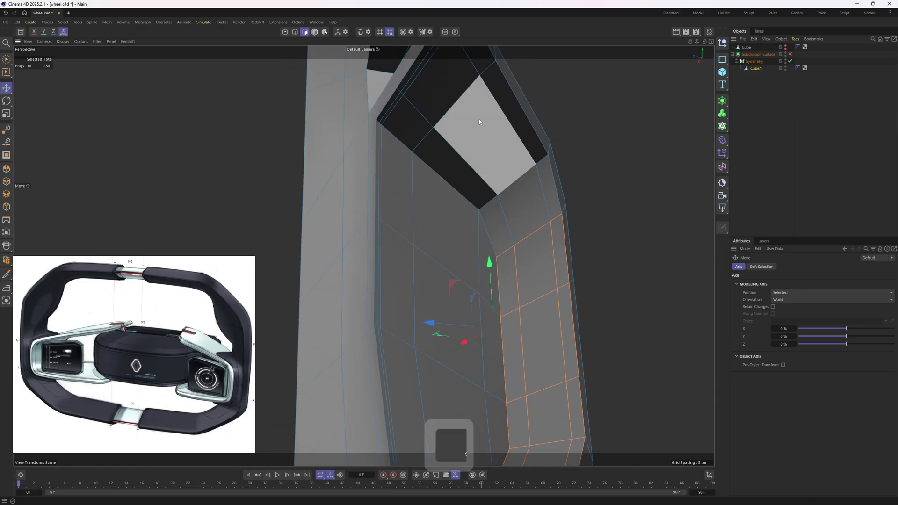
{"action": "mouse_move", "coordinate": [479, 119]}
{"action": "left_mouse_down", "text": "shift"}
{"action": "mouse_move", "coordinate": [435, 134]}
{"action": "mouse_move", "coordinate": [530, 173]}
{"action": "mouse_move", "coordinate": [503, 102]}
{"action": "mouse_move", "coordinate": [497, 126]}
{"action": "mouse_move", "coordinate": [482, 136]}
{"action": "left_mouse_up", "text": "shift"}
{"action": "left_click", "coordinate": [407, 136], "text": "shift"}
{"action": "mouse_move", "coordinate": [464, 220]}
{"action": "left_mouse_down", "text": "alt"}
{"action": "mouse_move", "coordinate": [416, 235]}
{"action": "mouse_move", "coordinate": [538, 281]}
{"action": "left_mouse_up", "text": "alt"}
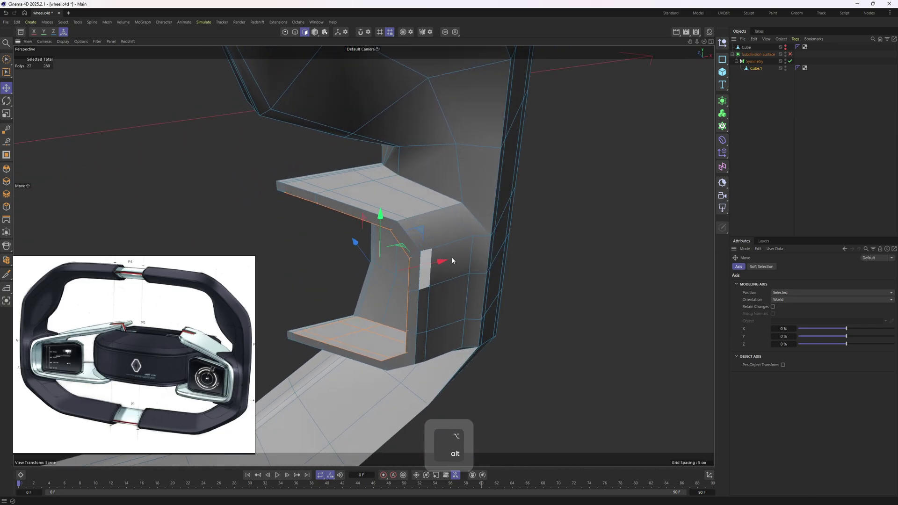
Split the selected inside faces into a separate object, keeping the polygons in the source object, and switch to edge editing
{"action": "right_click", "coordinate": [545, 284]}
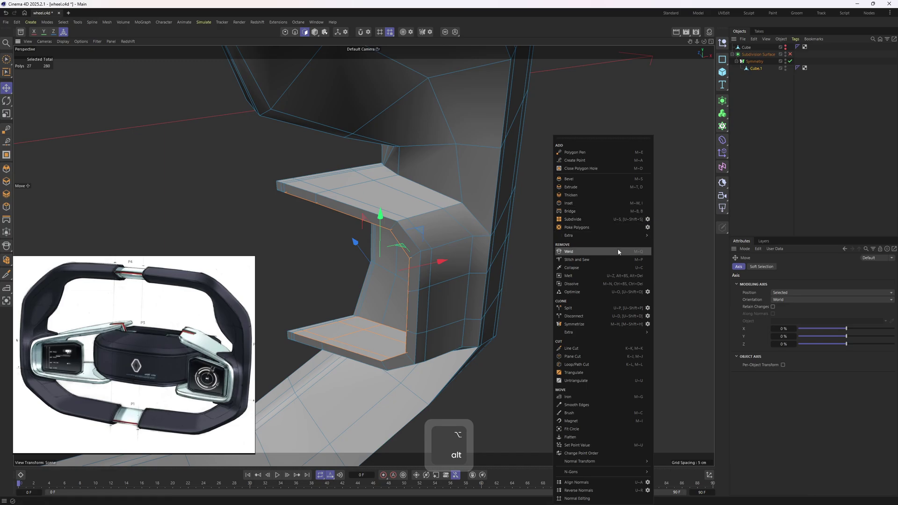
{"action": "left_click", "coordinate": [647, 308]}
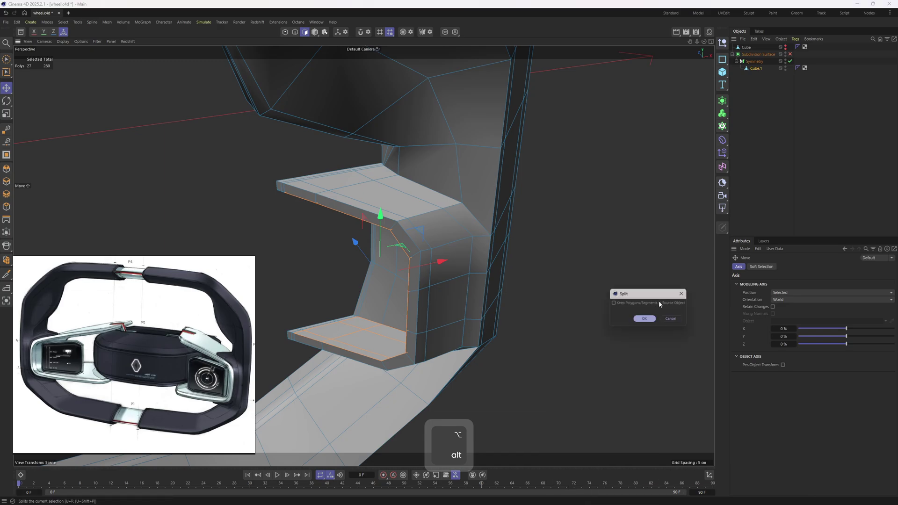
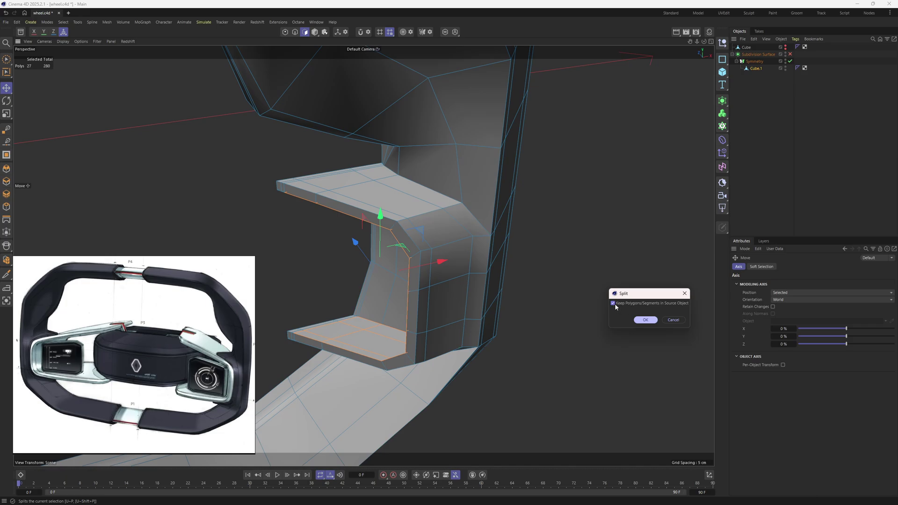
{"action": "left_click", "coordinate": [645, 320]}
{"action": "left_click_drag", "start_coordinate": [645, 325], "coordinate": [535, 283], "text": "alt"}
{"action": "key", "text": "2"}
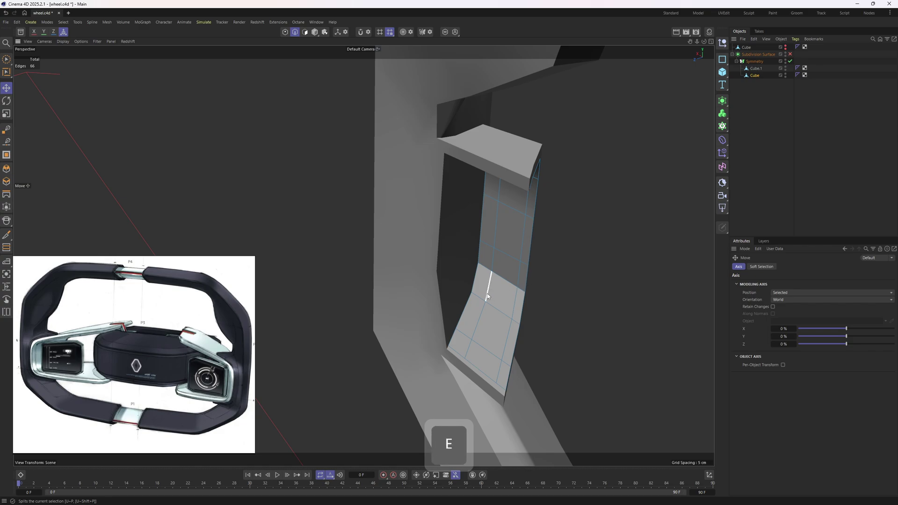
Select the interior edge loops of the split-off part and dissolve them to simplify its surface
{"action": "double_click", "coordinate": [503, 346], "text": "shift"}
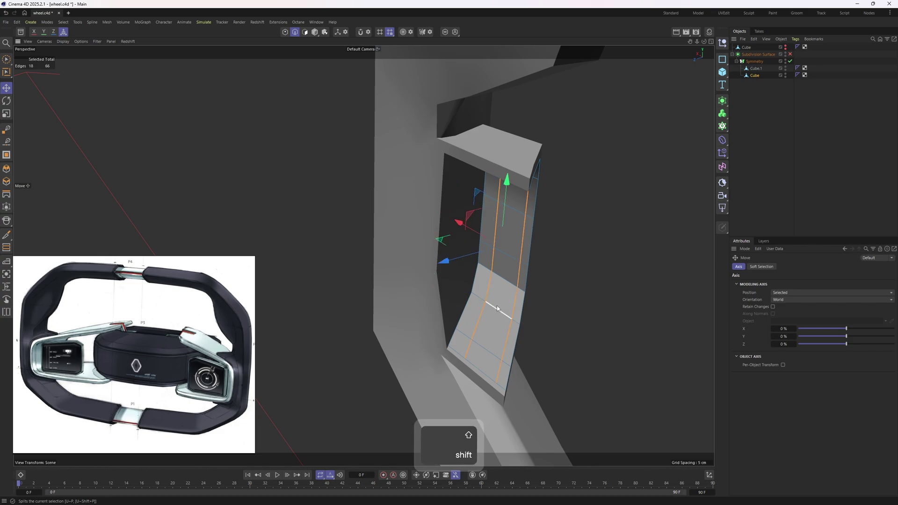
{"action": "key", "text": "m"}
{"action": "key", "text": "n"}
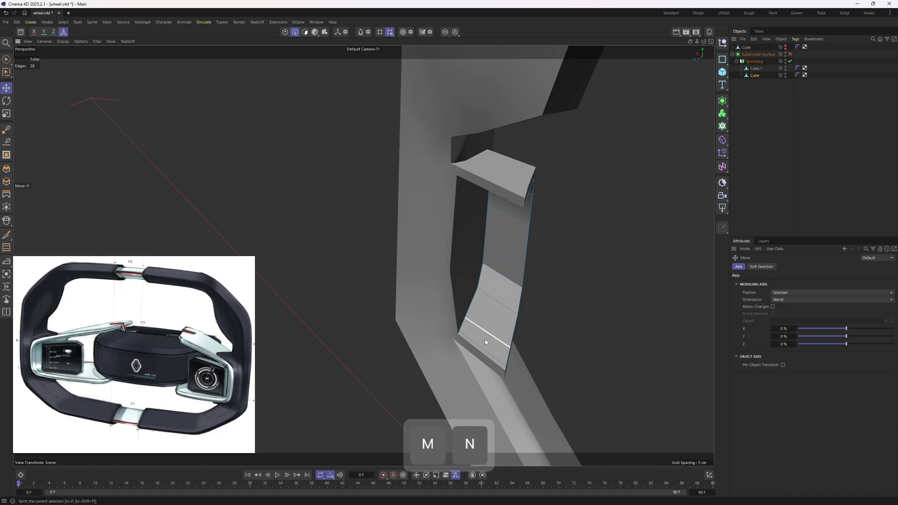
Extrude the end edge of the mount's upper arm inward and away from the rim in the top view
{"action": "left_click_drag", "start_coordinate": [485, 342], "coordinate": [392, 223], "text": "alt"}
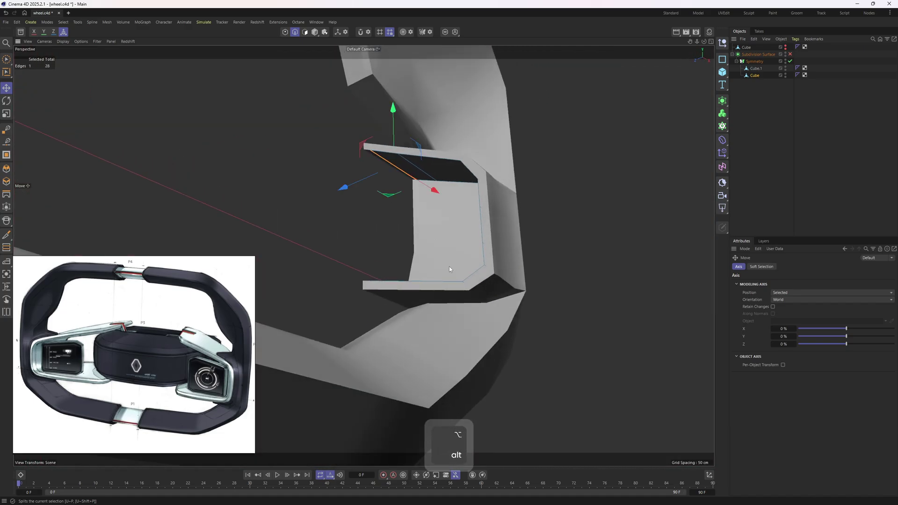
{"action": "left_click_drag", "start_coordinate": [409, 177], "coordinate": [423, 241], "text": "alt"}
{"action": "middle_click", "coordinate": [516, 176]}
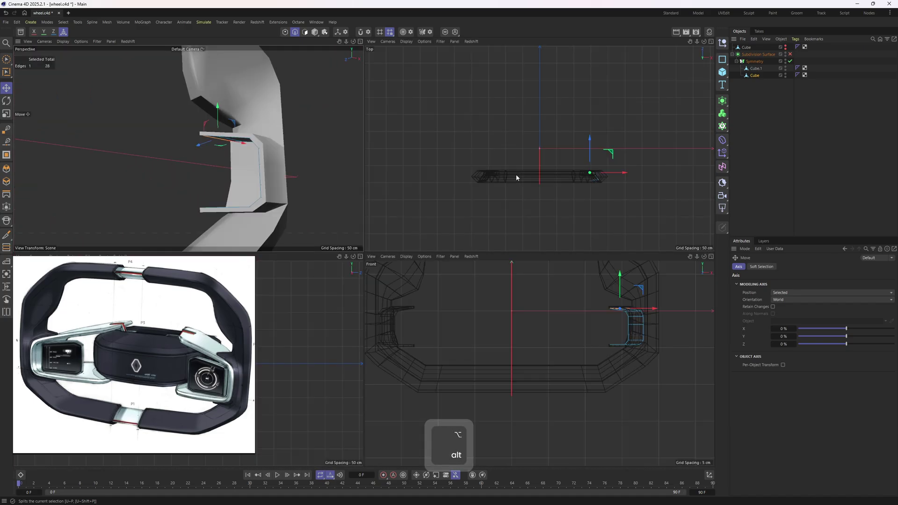
{"action": "middle_click_drag", "start_coordinate": [600, 184], "coordinate": [545, 223], "text": "alt"}
{"action": "scroll", "coordinate": [545, 223], "scroll_direction": "up", "scroll_amount": 3}
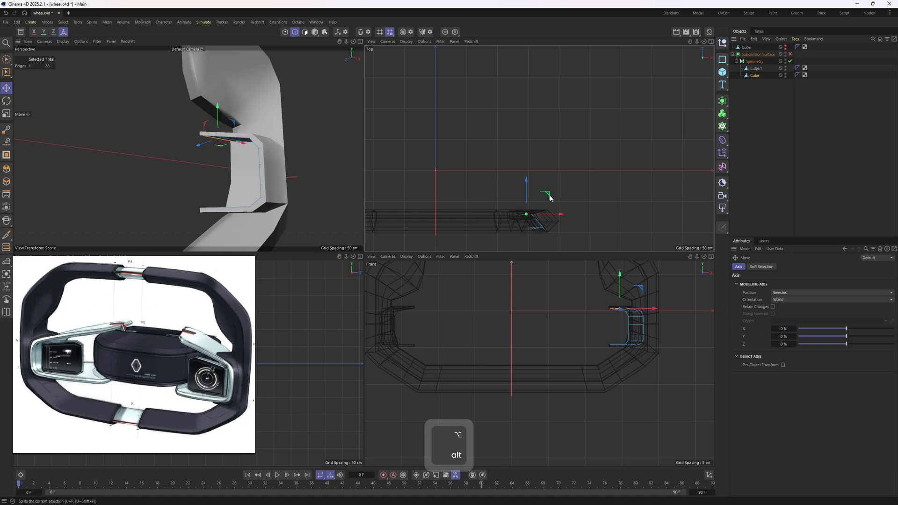
{"action": "left_click_drag", "start_coordinate": [550, 199], "coordinate": [518, 146], "text": "ctrl"}
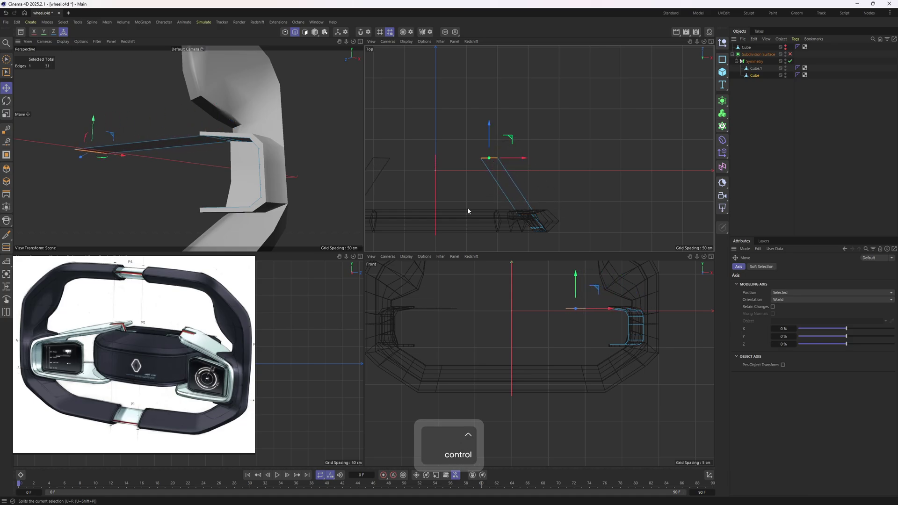
Raise the extruded edge in the side view so the arm slopes upward, and check it in perspective
{"action": "middle_click", "coordinate": [346, 265]}
{"action": "middle_click_drag", "start_coordinate": [376, 244], "coordinate": [522, 244], "text": "alt"}
{"action": "scroll", "coordinate": [453, 246], "scroll_direction": "up", "scroll_amount": 4}
{"action": "scroll", "coordinate": [493, 241], "scroll_direction": "up", "scroll_amount": 1}
{"action": "key", "text": "ctrl+z"}
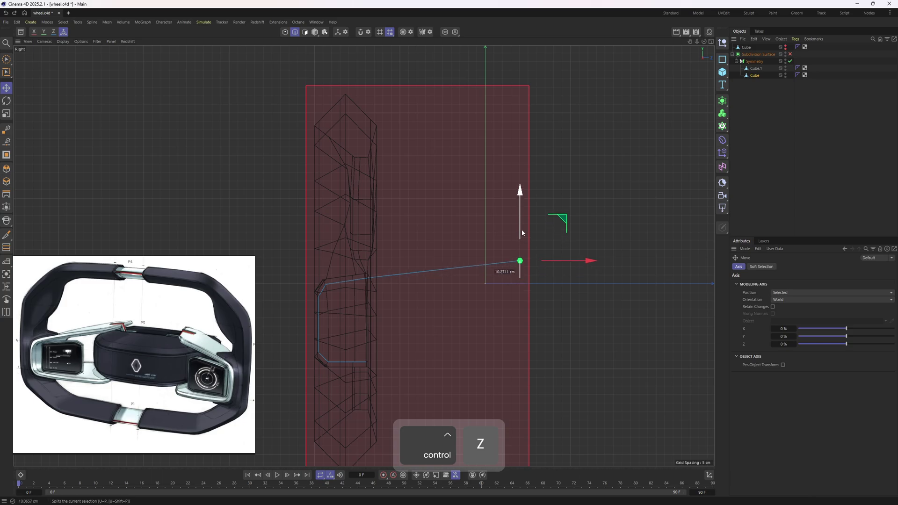
{"action": "key", "text": "ctrl+z"}
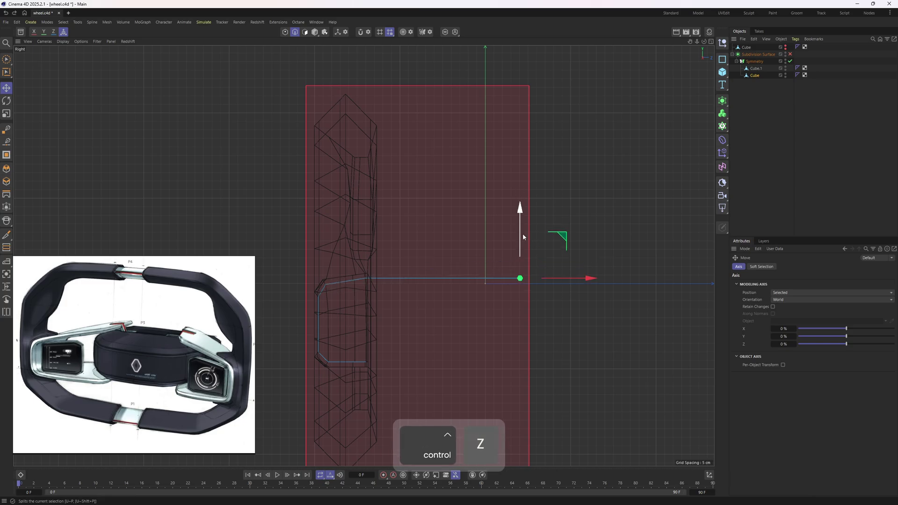
{"action": "left_click_drag", "start_coordinate": [523, 234], "coordinate": [522, 211]}
{"action": "middle_click", "coordinate": [523, 212]}
{"action": "middle_click", "coordinate": [305, 148]}
{"action": "left_click_drag", "start_coordinate": [304, 147], "coordinate": [498, 257], "text": "alt"}
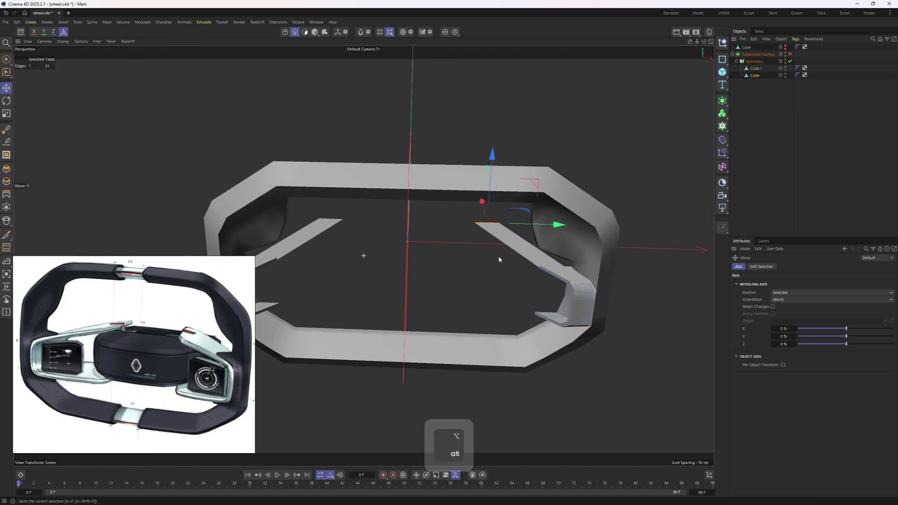
Move the arm's end edge closer to the wheel's centre in the top view and check the arm in perspective
{"action": "left_click_drag", "start_coordinate": [558, 226], "coordinate": [537, 224], "text": "alt"}
{"action": "key", "text": "F5"}
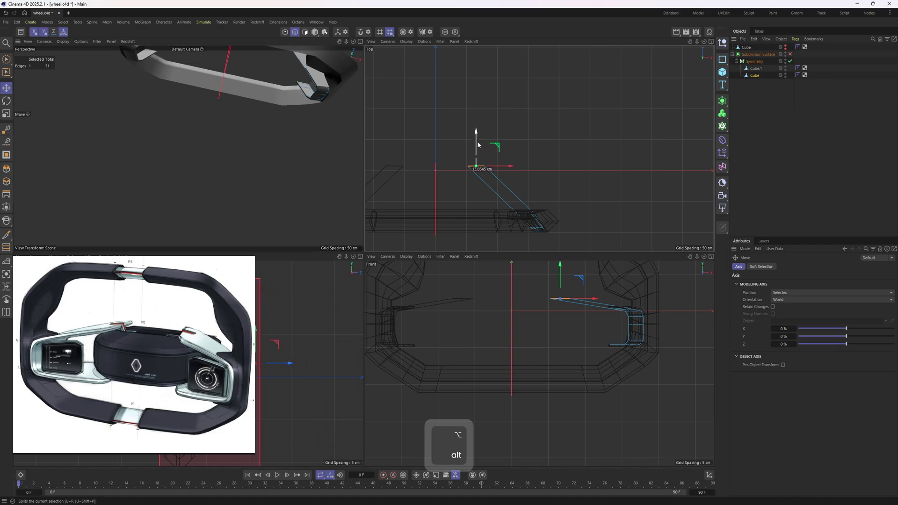
{"action": "key", "text": "F3"}
{"action": "middle_click_drag", "start_coordinate": [491, 207], "coordinate": [501, 217], "text": "alt"}
{"action": "key", "text": "F1"}
{"action": "left_click_drag", "start_coordinate": [510, 80], "coordinate": [363, 254], "text": "alt"}
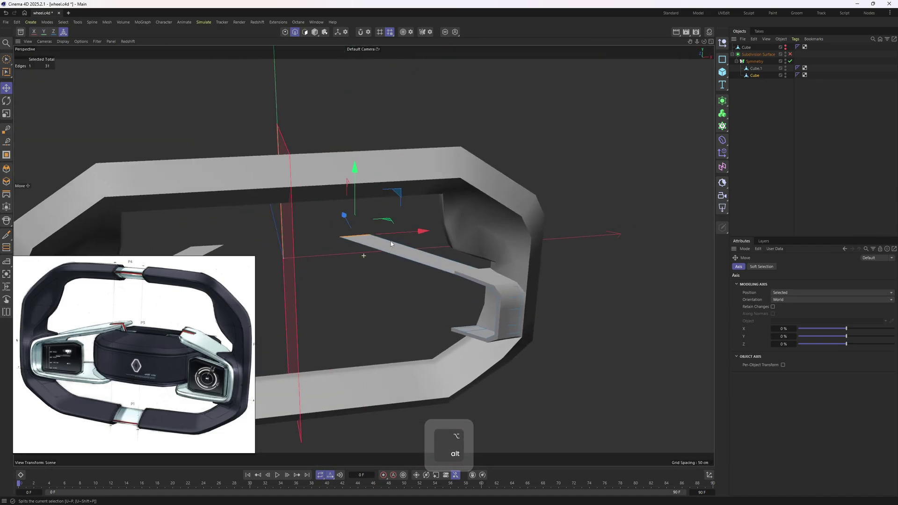
Widen the arm's end by moving its outer point in the top view, and scale both end points into line along X
{"action": "key", "text": "F5"}
{"action": "key", "text": "Return"}
{"action": "middle_click_drag", "start_coordinate": [494, 161], "coordinate": [528, 148], "text": "alt"}
{"action": "scroll", "coordinate": [528, 149], "scroll_direction": "up", "scroll_amount": 3}
{"action": "mouse_move", "coordinate": [532, 142]}
{"action": "left_mouse_down"}
{"action": "mouse_move", "coordinate": [513, 139]}
{"action": "mouse_move", "coordinate": [506, 112]}
{"action": "mouse_move", "coordinate": [481, 158]}
{"action": "mouse_move", "coordinate": [509, 207]}
{"action": "left_mouse_up"}
{"action": "key", "text": "space"}
{"action": "key", "text": "0"}
{"action": "key", "text": "t"}
{"action": "left_click_drag", "start_coordinate": [509, 148], "coordinate": [486, 148], "text": "shift"}
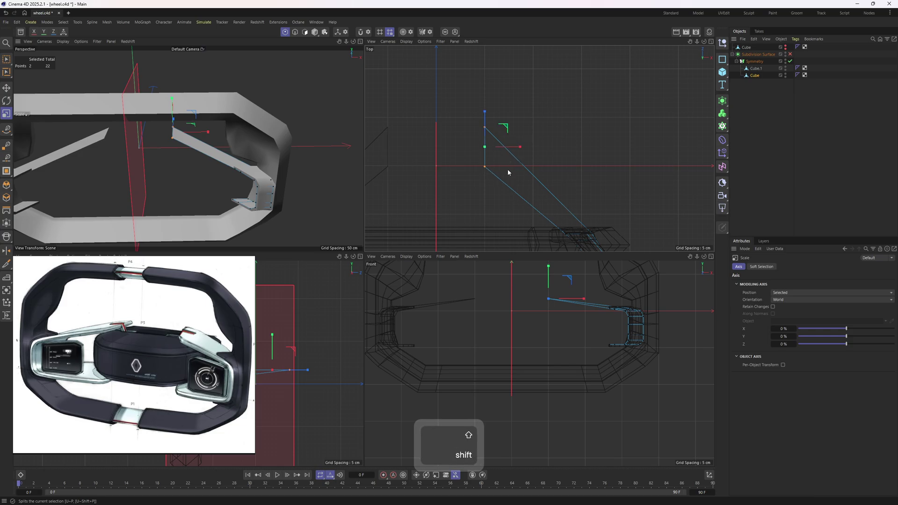
Loop-cut the upper arm about 41% along its length and pull the cut's outer point outward in the top view
{"action": "key", "text": "j"}
{"action": "key", "text": "k"}
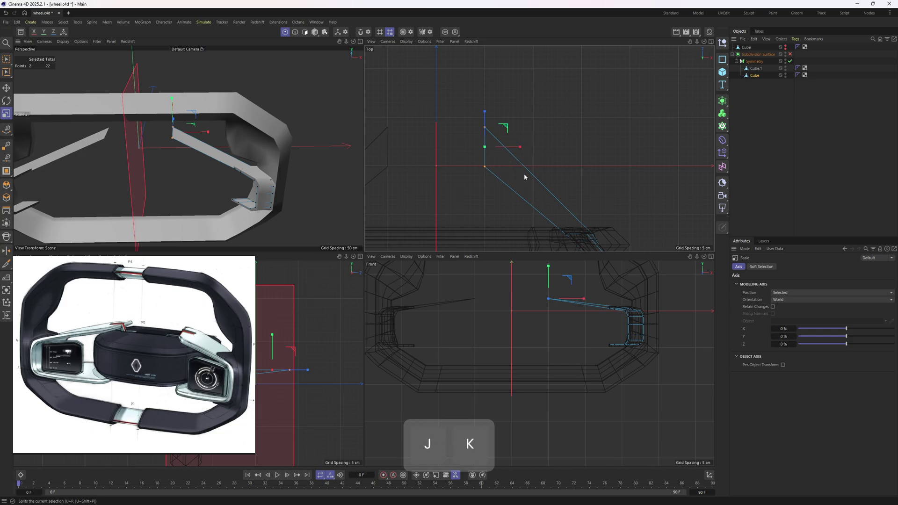
{"action": "key", "text": "l"}
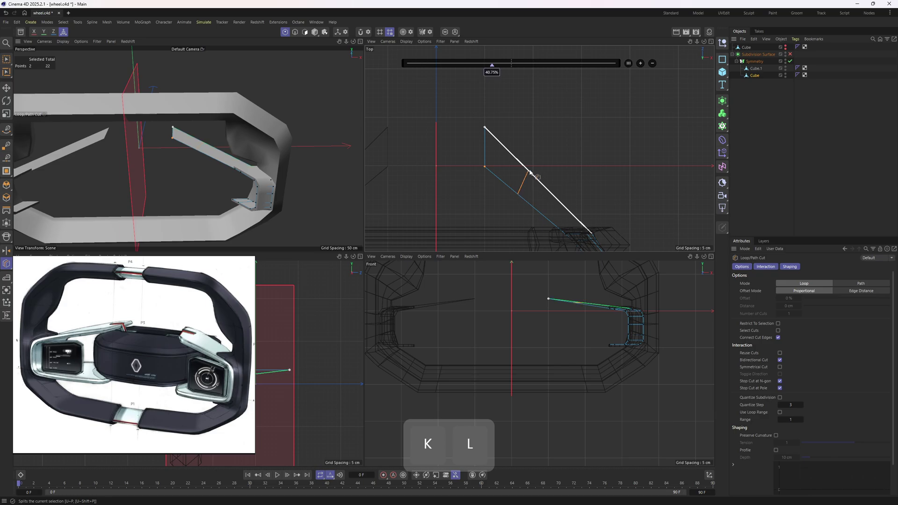
{"action": "left_click", "coordinate": [530, 172]}
{"action": "key", "text": "1"}
{"action": "left_click_drag", "start_coordinate": [549, 147], "coordinate": [559, 131]}
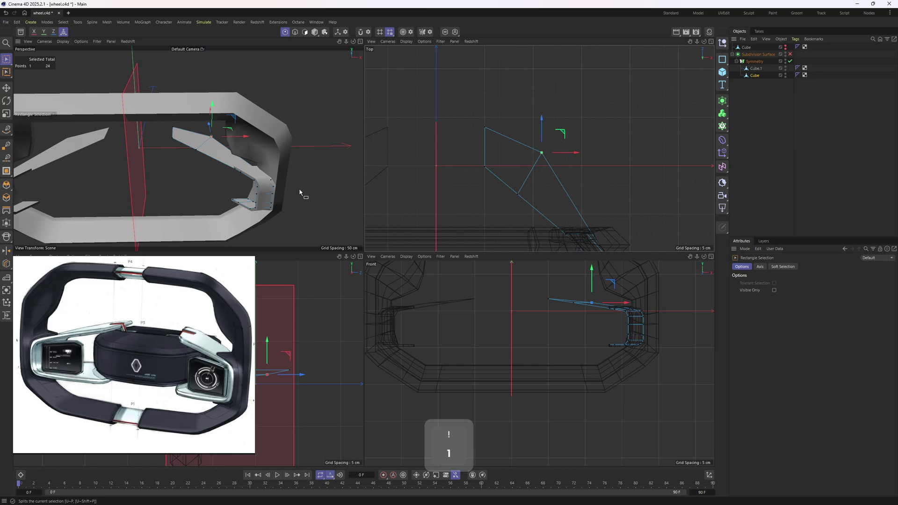
Raise the cut's outer point and the outer point of the arm's end in the side view
{"action": "middle_click", "coordinate": [277, 331]}
{"action": "mouse_move", "coordinate": [479, 275]}
{"action": "right_mouse_down", "text": "alt"}
{"action": "mouse_move", "coordinate": [498, 262]}
{"action": "mouse_move", "coordinate": [488, 261]}
{"action": "right_mouse_up", "text": "alt"}
{"action": "middle_click_drag", "start_coordinate": [489, 262], "coordinate": [564, 256], "text": "alt"}
{"action": "left_click_drag", "start_coordinate": [586, 209], "coordinate": [585, 188]}
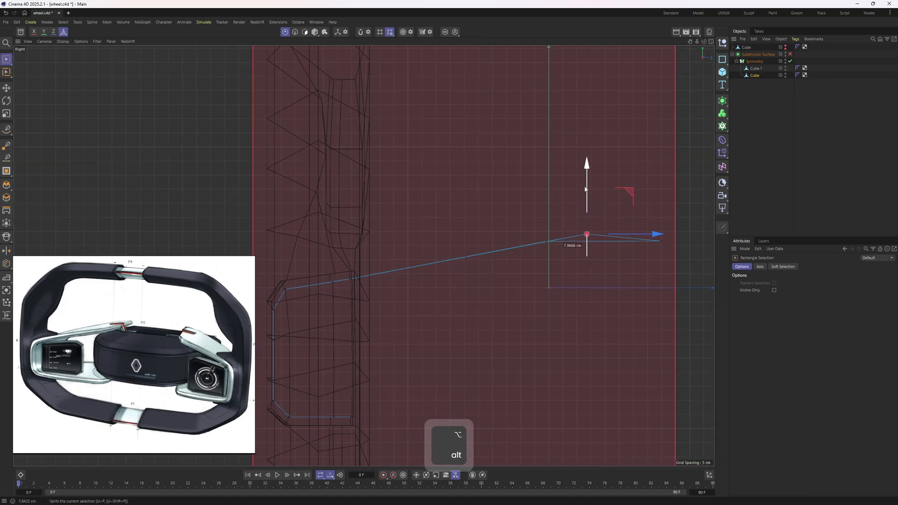
{"action": "middle_click_drag", "start_coordinate": [574, 191], "coordinate": [496, 193], "text": "alt"}
{"action": "left_click_drag", "start_coordinate": [592, 276], "coordinate": [582, 192]}
{"action": "middle_click", "coordinate": [581, 181]}
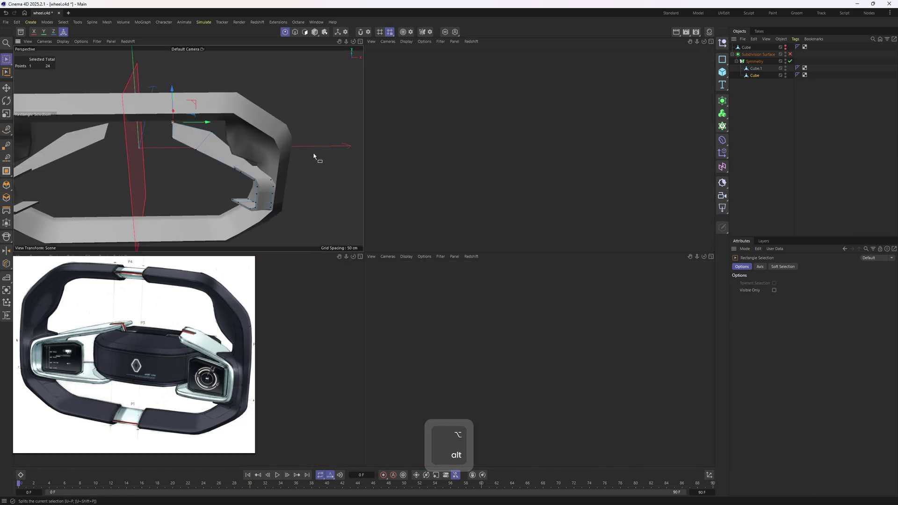
Shift the cut's outer point toward the centre plane and away from the rim in the top view
{"action": "middle_click", "coordinate": [314, 156]}
{"action": "left_click_drag", "start_coordinate": [435, 252], "coordinate": [437, 232], "text": "alt"}
{"action": "middle_click_drag", "start_coordinate": [402, 293], "coordinate": [442, 259], "text": "alt"}
{"action": "left_click_drag", "start_coordinate": [442, 259], "coordinate": [445, 272], "text": "alt"}
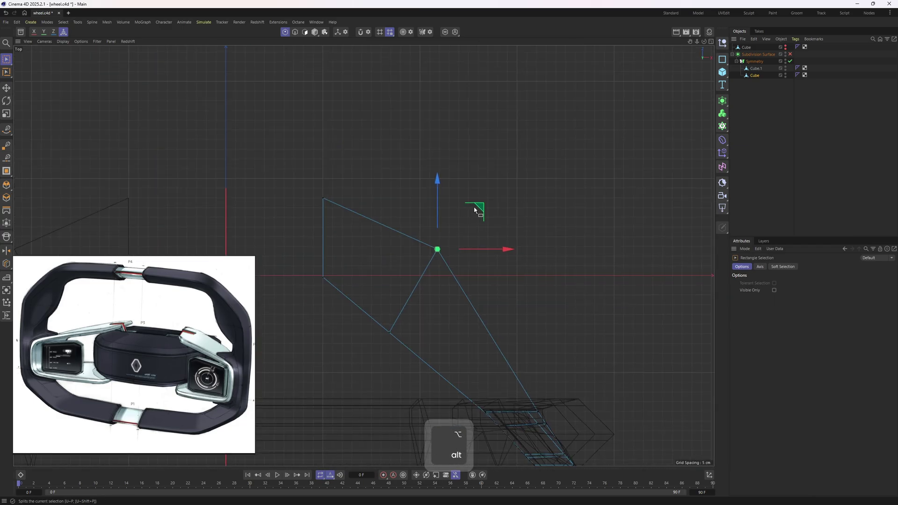
{"action": "left_click_drag", "start_coordinate": [475, 211], "coordinate": [458, 188]}
{"action": "right_click_drag", "start_coordinate": [387, 160], "coordinate": [372, 163], "text": "alt"}
{"action": "middle_click_drag", "start_coordinate": [372, 164], "coordinate": [423, 191], "text": "alt"}
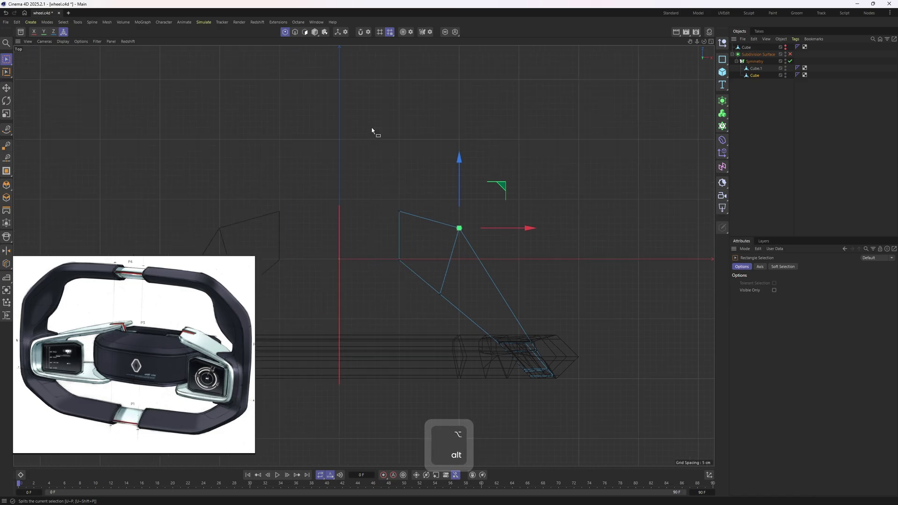
Fine-tune the cut's outer point in the top view until the outer edge of the arm's tip is only slightly slanted
{"action": "right_click_drag", "start_coordinate": [457, 220], "coordinate": [481, 211], "text": "alt"}
{"action": "middle_click_drag", "start_coordinate": [497, 198], "coordinate": [526, 191], "text": "alt"}
{"action": "left_click_drag", "start_coordinate": [534, 191], "coordinate": [513, 168]}
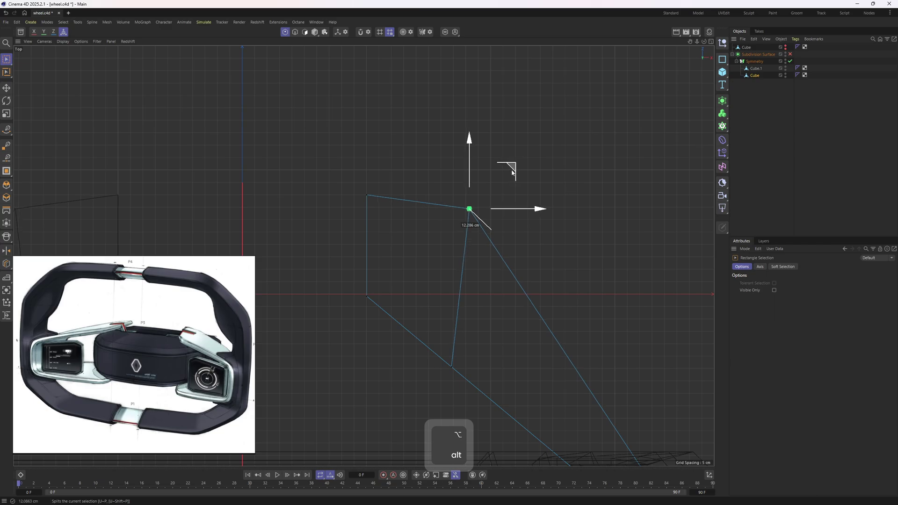
{"action": "scroll", "coordinate": [514, 175], "scroll_direction": "down", "scroll_amount": 3}
{"action": "scroll", "coordinate": [516, 176], "scroll_direction": "up", "scroll_amount": 2}
{"action": "middle_click_drag", "start_coordinate": [506, 175], "coordinate": [472, 118], "text": "alt"}
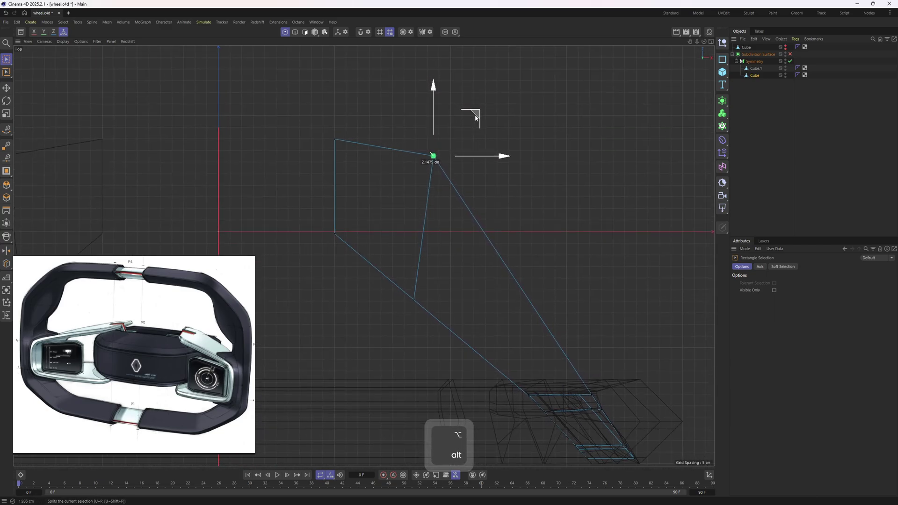
{"action": "left_click_drag", "start_coordinate": [475, 117], "coordinate": [475, 115]}
{"action": "right_click_drag", "start_coordinate": [477, 120], "coordinate": [471, 141], "text": "alt"}
{"action": "middle_click_drag", "start_coordinate": [470, 141], "coordinate": [459, 140], "text": "alt"}
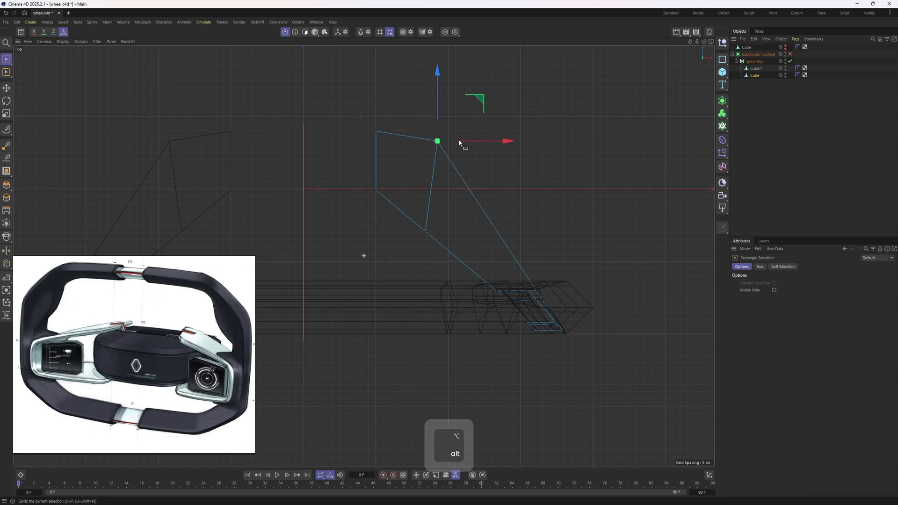
Raise the cut's outer point in the side view to line up with the arm's slope, and inspect the arm in perspective
{"action": "middle_click", "coordinate": [459, 140]}
{"action": "middle_click", "coordinate": [360, 159]}
{"action": "left_click_drag", "start_coordinate": [388, 173], "coordinate": [404, 189], "text": "alt"}
{"action": "middle_click", "coordinate": [404, 189]}
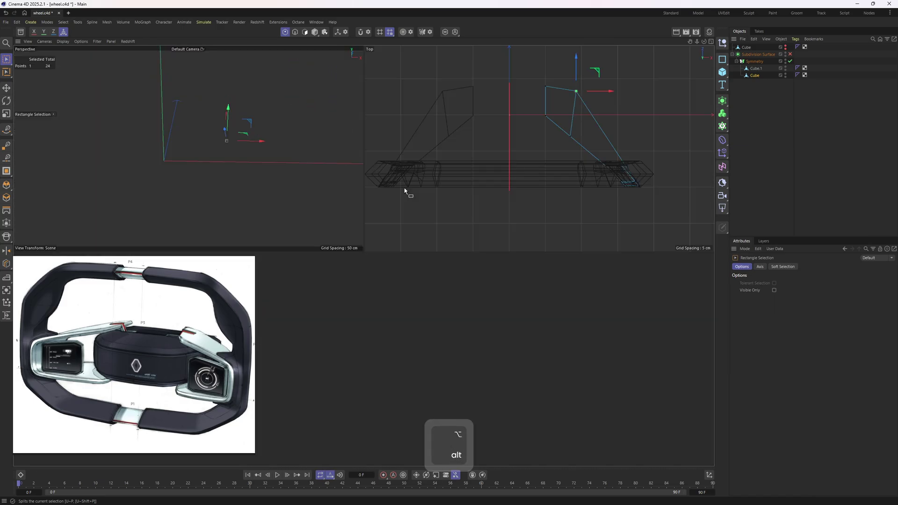
{"action": "middle_click", "coordinate": [360, 262]}
{"action": "middle_click_drag", "start_coordinate": [414, 264], "coordinate": [472, 226], "text": "alt"}
{"action": "left_click_drag", "start_coordinate": [622, 154], "coordinate": [621, 145]}
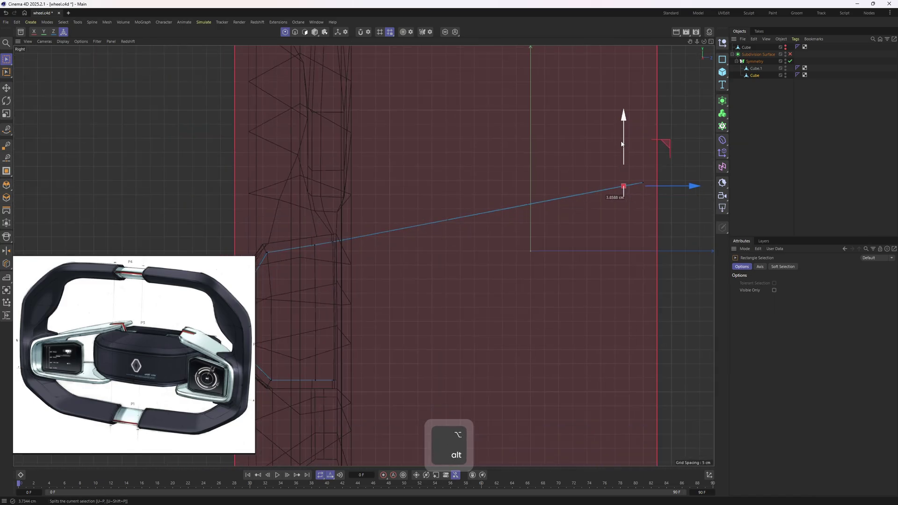
{"action": "middle_click", "coordinate": [566, 153]}
{"action": "middle_click", "coordinate": [355, 173]}
{"action": "left_click_drag", "start_coordinate": [403, 184], "coordinate": [390, 196], "text": "alt"}
{"action": "middle_click_drag", "start_coordinate": [391, 197], "coordinate": [436, 169], "text": "alt"}
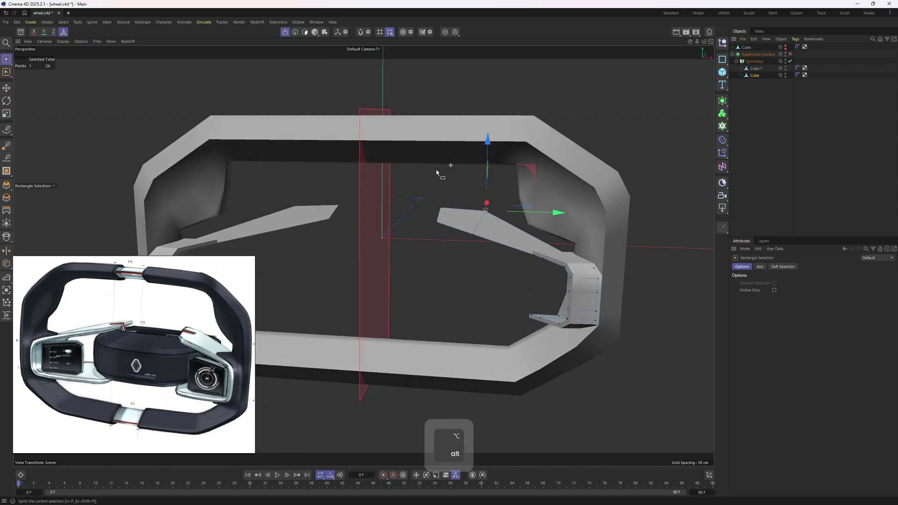
{"action": "left_click_drag", "start_coordinate": [436, 169], "coordinate": [508, 234], "text": "alt"}
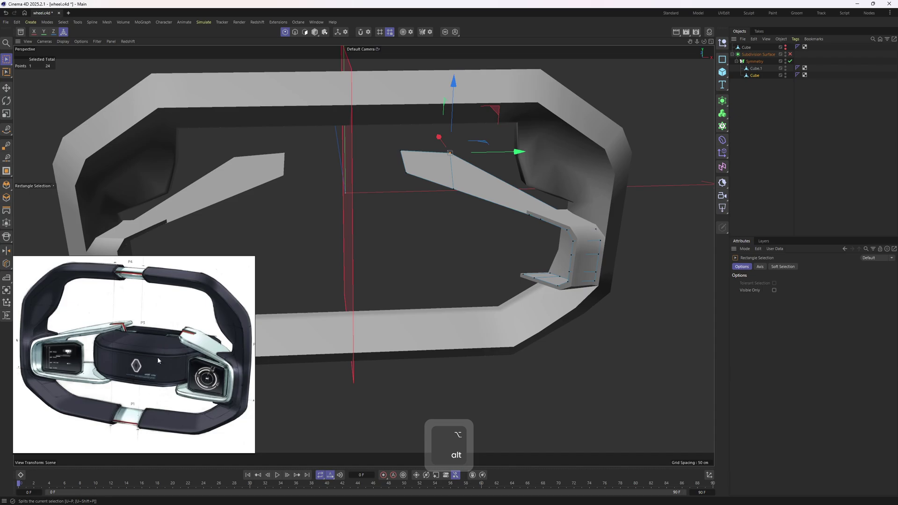
Add a 200 cm cube at the wheel's centre for the hub and make it editable
{"action": "left_click", "coordinate": [728, 73]}
{"action": "middle_click", "coordinate": [631, 144]}
{"action": "key", "text": "F4"}
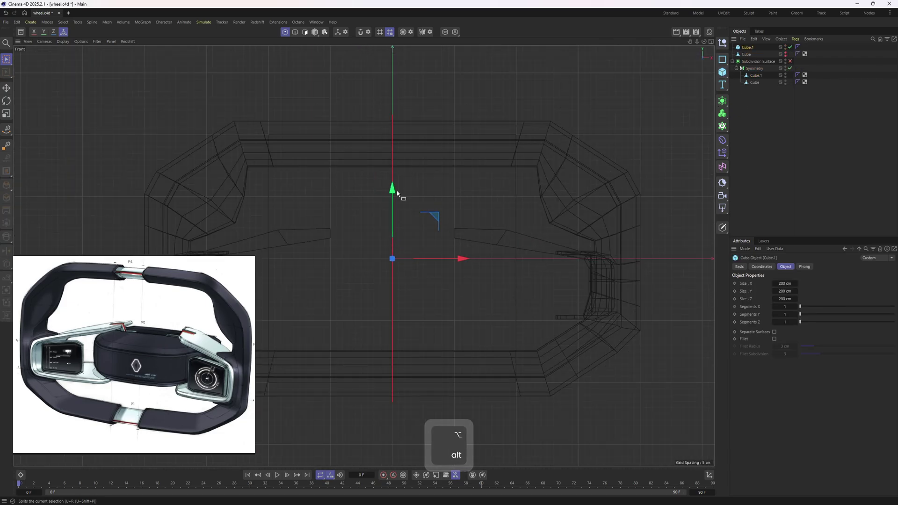
{"action": "scroll", "coordinate": [396, 190], "scroll_direction": "down", "scroll_amount": 5}
{"action": "key", "text": "c"}
{"action": "key", "text": "space"}
{"action": "left_click", "coordinate": [744, 48]}
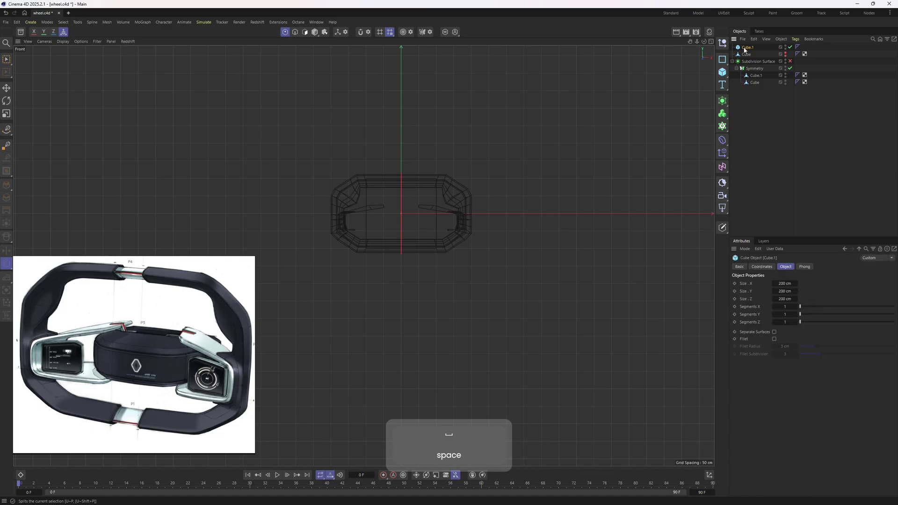
{"action": "key", "text": "c"}
Flatten the cube in the front view by lowering its upper points and raising its lower points inside the rim
{"action": "key", "text": "1"}
{"action": "key", "text": "0"}
{"action": "left_click_drag", "start_coordinate": [333, 154], "coordinate": [455, 182]}
{"action": "scroll", "coordinate": [455, 180], "scroll_direction": "up", "scroll_amount": 3}
{"action": "left_click_drag", "start_coordinate": [366, 135], "coordinate": [366, 186]}
{"action": "left_click_drag", "start_coordinate": [297, 276], "coordinate": [440, 329]}
{"action": "left_click_drag", "start_coordinate": [366, 254], "coordinate": [382, 195]}
Adjust the height of the hub box's top face to fit against the arm tips, and check it in perspective
{"action": "key", "text": "F1"}
{"action": "key", "text": "3"}
{"action": "key", "text": "e"}
{"action": "left_click", "coordinate": [382, 195]}
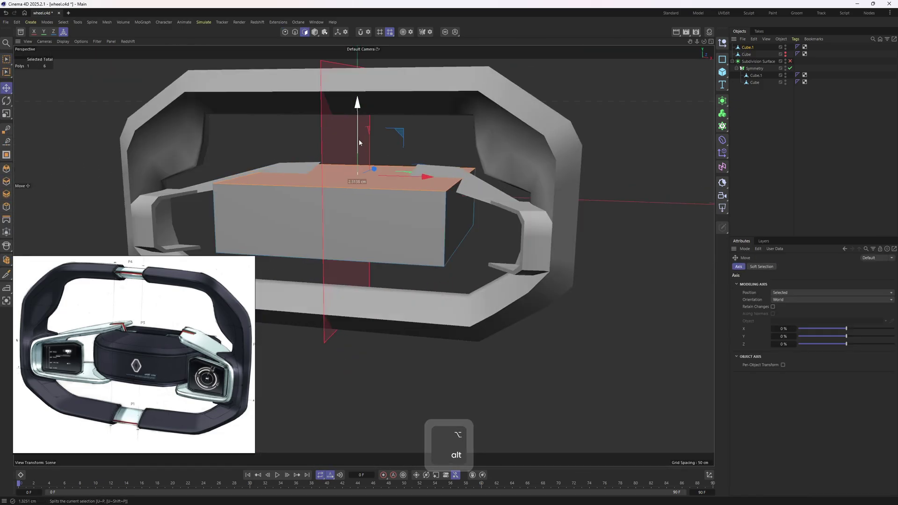
{"action": "left_click_drag", "start_coordinate": [359, 139], "coordinate": [561, 201], "text": "alt"}
Select the arm object in the viewport and pick the end edge of its lower arm
{"action": "left_click", "coordinate": [616, 159]}
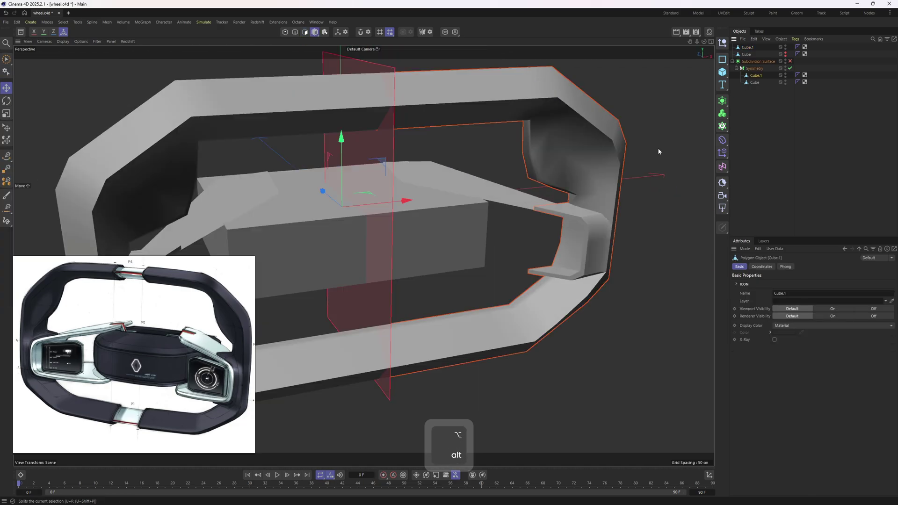
{"action": "key", "text": "3"}
{"action": "key", "text": "4"}
{"action": "left_click", "coordinate": [506, 190]}
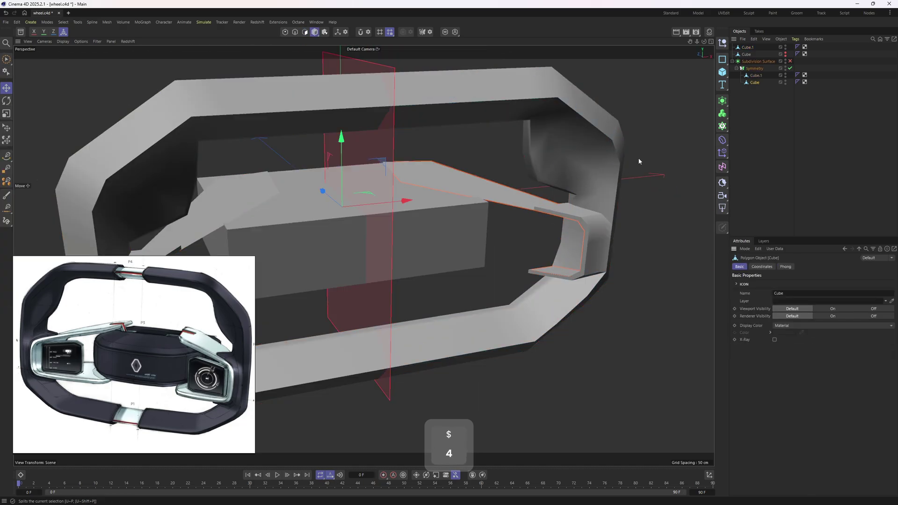
{"action": "scroll", "coordinate": [561, 200], "scroll_direction": "up", "scroll_amount": 3}
{"action": "left_click_drag", "start_coordinate": [540, 249], "coordinate": [508, 227], "text": "alt"}
{"action": "key", "text": "2"}
{"action": "key", "text": "e"}
{"action": "left_click", "coordinate": [518, 283]}
Extrude the lower arm's end edge inward in the top view to the upper arm's inner end corner, and check it in perspective
{"action": "middle_click", "coordinate": [557, 149]}
{"action": "middle_click", "coordinate": [517, 175]}
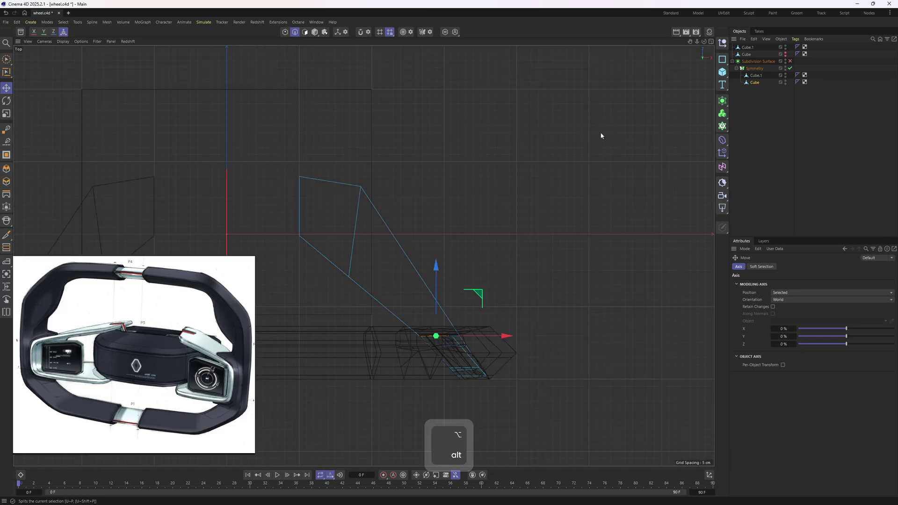
{"action": "key", "text": "ctrl+z"}
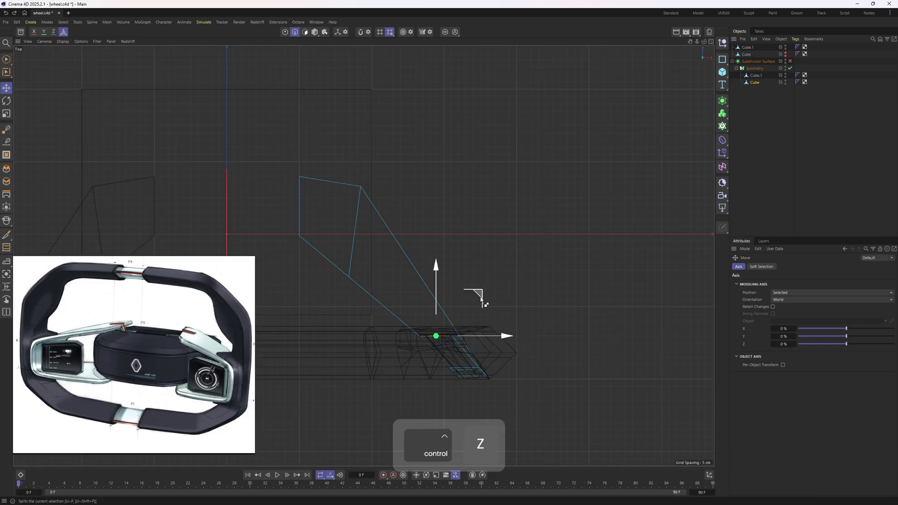
{"action": "left_click_drag", "start_coordinate": [475, 296], "coordinate": [357, 194]}
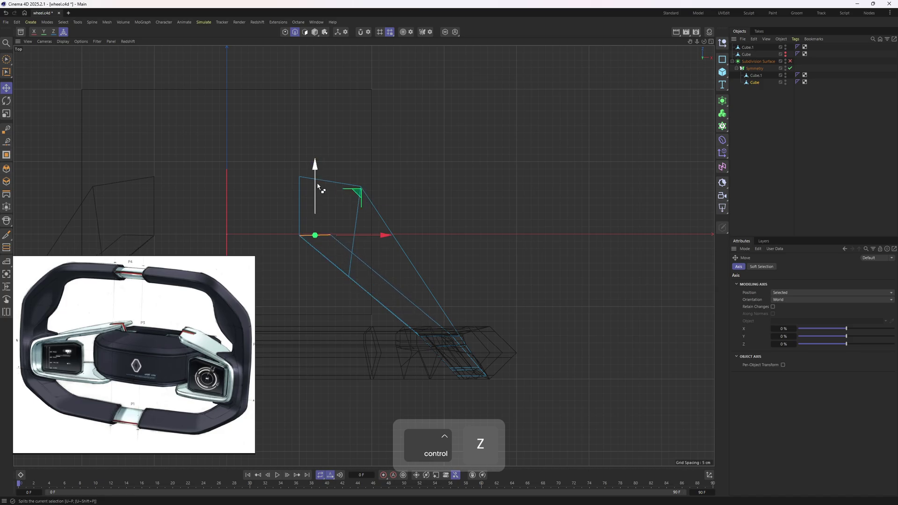
{"action": "middle_click", "coordinate": [320, 198]}
{"action": "middle_click", "coordinate": [242, 133]}
{"action": "left_click_drag", "start_coordinate": [448, 248], "coordinate": [424, 206], "text": "alt"}
{"action": "key", "text": "e"}
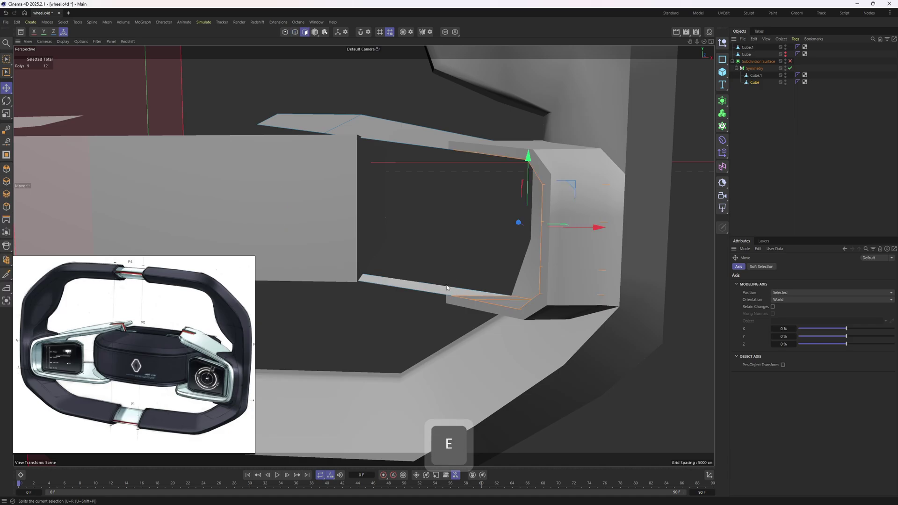
Move the lower arm's end edge about 33 cm outward toward the rim in the top view, and extrude it back in line with the upper arm's tip
{"action": "left_click", "coordinate": [406, 284]}
{"action": "left_click", "coordinate": [498, 302], "text": "shift"}
{"action": "middle_click", "coordinate": [517, 394]}
{"action": "middle_click", "coordinate": [301, 328]}
{"action": "right_click_drag", "start_coordinate": [439, 320], "coordinate": [419, 322], "text": "alt"}
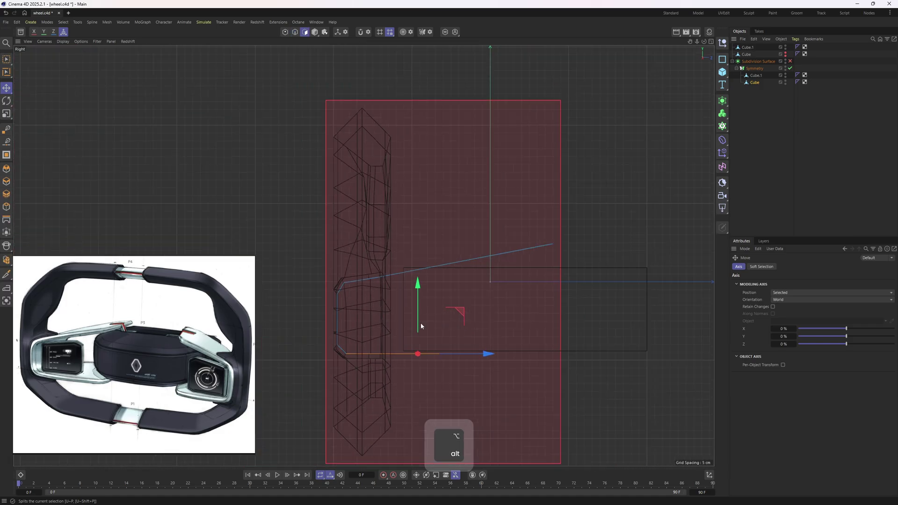
{"action": "middle_click", "coordinate": [324, 210]}
{"action": "middle_click", "coordinate": [321, 201]}
{"action": "left_click_drag", "start_coordinate": [374, 255], "coordinate": [425, 282], "text": "alt"}
{"action": "key", "text": "2"}
{"action": "middle_click", "coordinate": [415, 296]}
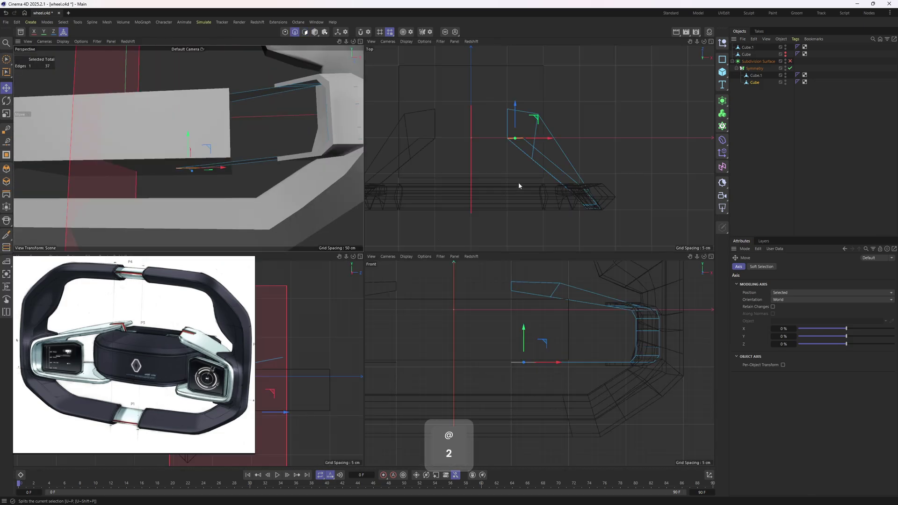
{"action": "left_click_drag", "start_coordinate": [534, 118], "coordinate": [552, 135]}
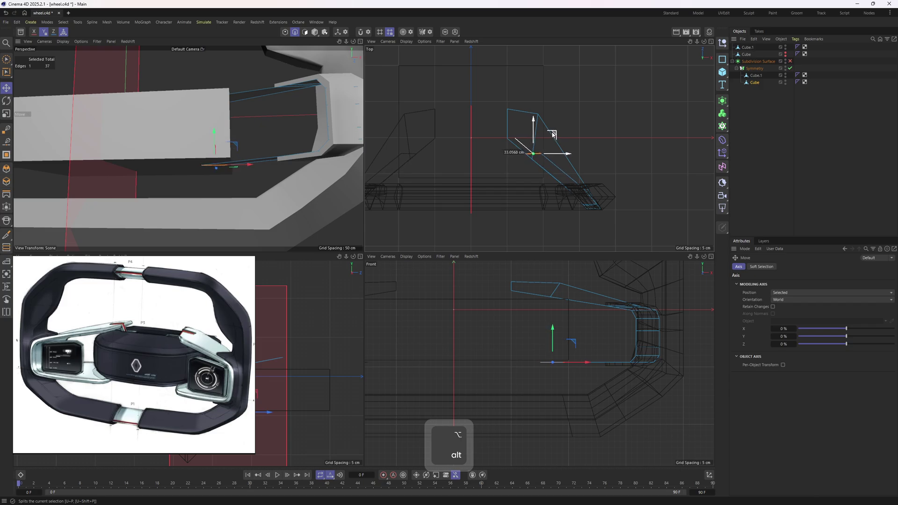
{"action": "left_click_drag", "start_coordinate": [531, 132], "coordinate": [534, 100], "text": "ctrl"}
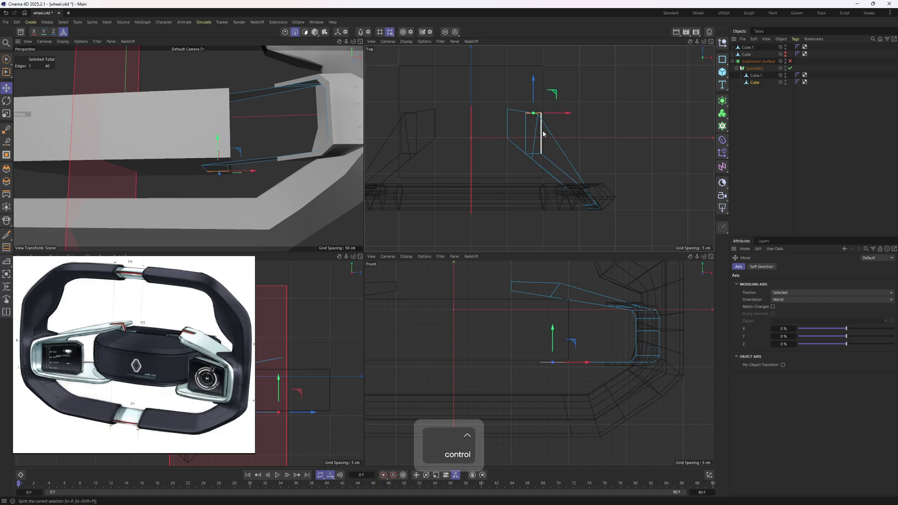
Slide the lower arm's outer and front corner points along X to reshape its outline, checking it in the top and perspective views
{"action": "key", "text": "1"}
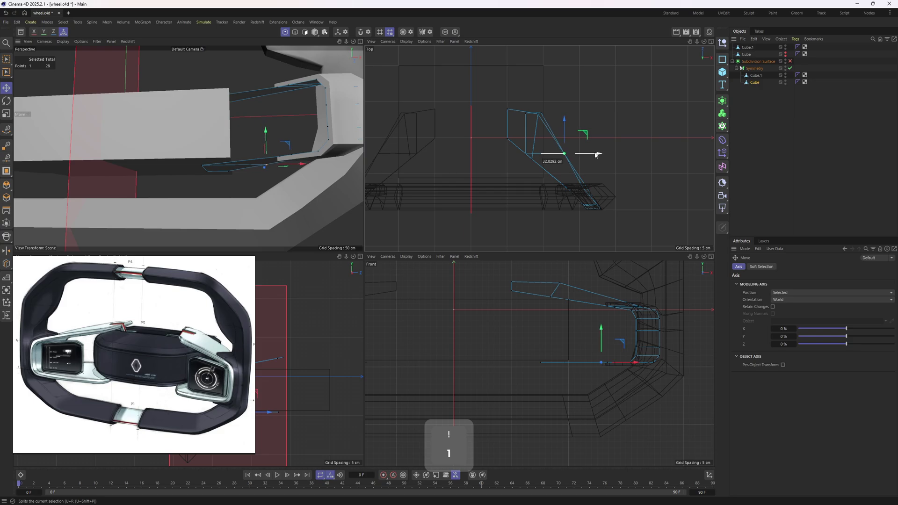
{"action": "middle_click", "coordinate": [304, 176]}
{"action": "left_click_drag", "start_coordinate": [450, 206], "coordinate": [463, 299], "text": "alt"}
{"action": "key", "text": "e"}
{"action": "left_click", "coordinate": [462, 305]}
{"action": "left_click_drag", "start_coordinate": [514, 318], "coordinate": [458, 320]}
{"action": "left_click_drag", "start_coordinate": [428, 225], "coordinate": [413, 265], "text": "alt"}
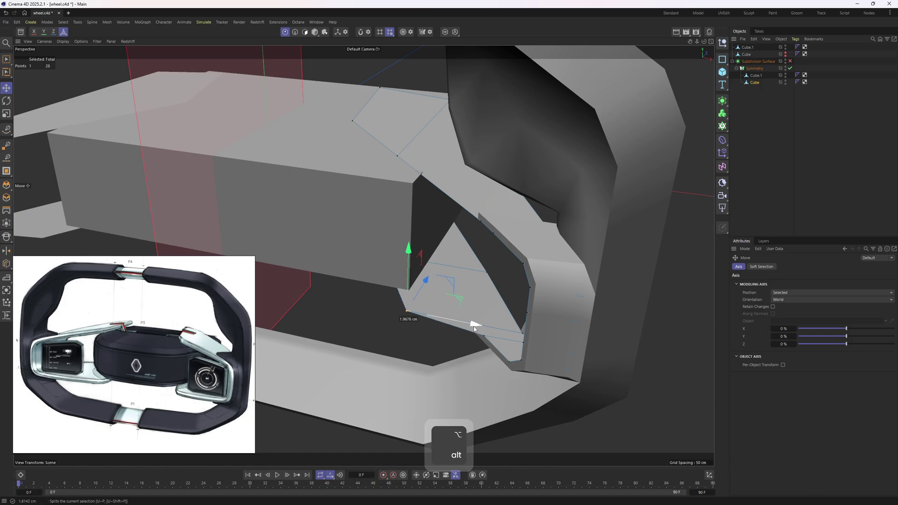
{"action": "left_click_drag", "start_coordinate": [459, 317], "coordinate": [443, 290], "text": "alt"}
{"action": "left_click_drag", "start_coordinate": [449, 283], "coordinate": [450, 289], "text": "alt"}
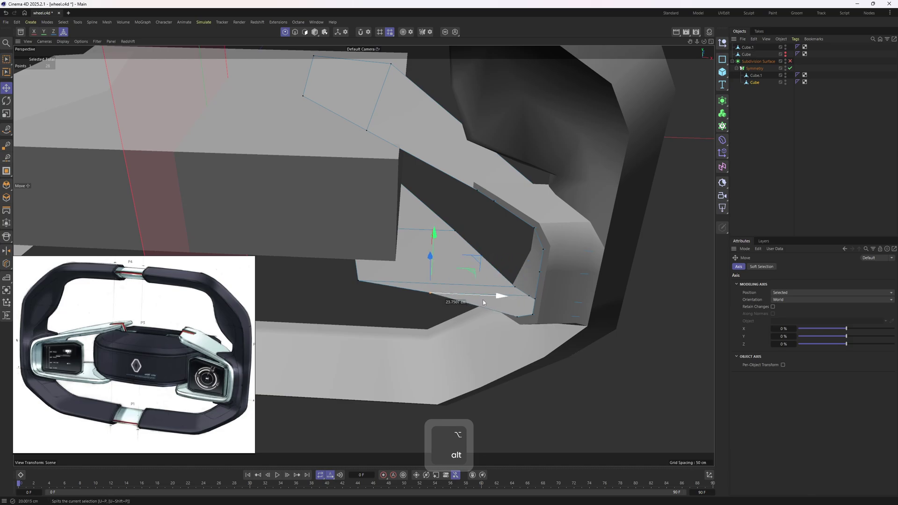
{"action": "left_click_drag", "start_coordinate": [454, 289], "coordinate": [434, 281], "text": "alt"}
{"action": "middle_click", "coordinate": [495, 220]}
{"action": "middle_click", "coordinate": [557, 158]}
{"action": "middle_click", "coordinate": [387, 197]}
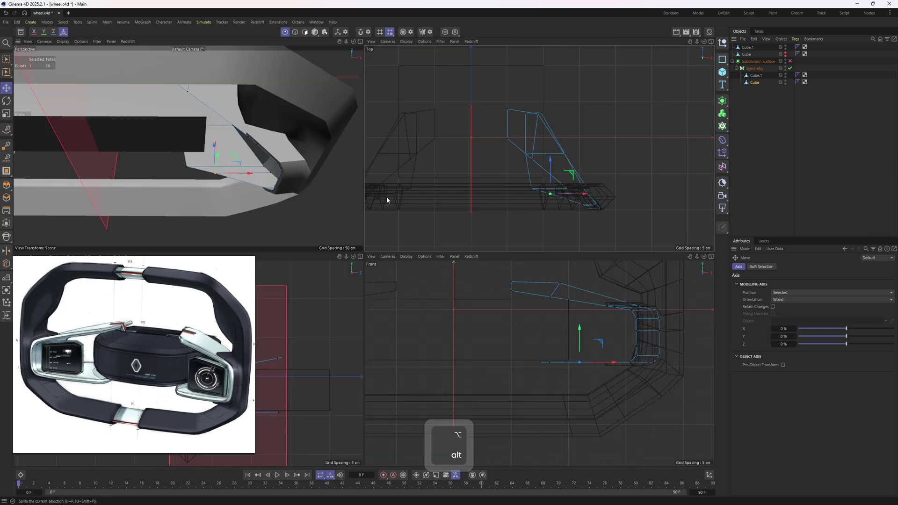
{"action": "middle_click", "coordinate": [350, 196]}
{"action": "left_click_drag", "start_coordinate": [524, 262], "coordinate": [498, 305], "text": "alt"}
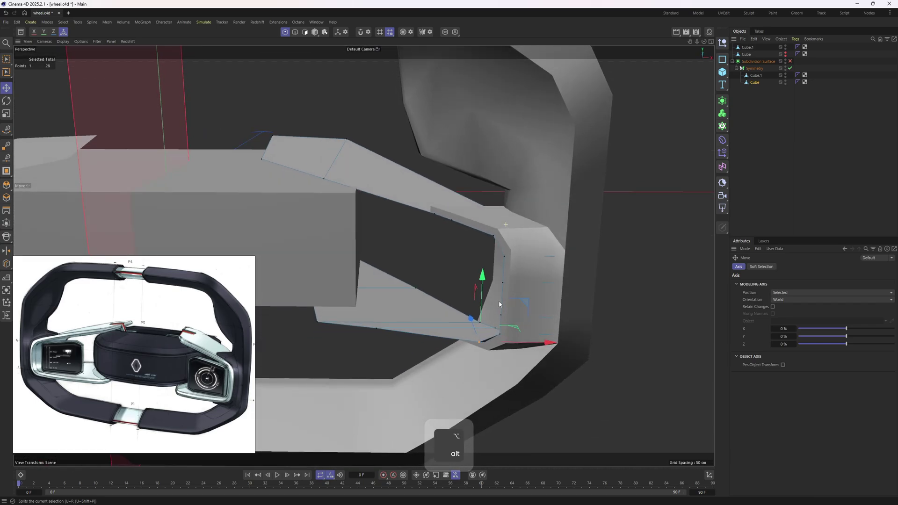
Dissolve the extra cross edge on the lower arm
{"action": "scroll", "coordinate": [499, 304], "scroll_direction": "up", "scroll_amount": 2}
{"action": "left_click_drag", "start_coordinate": [413, 284], "coordinate": [502, 278], "text": "alt"}
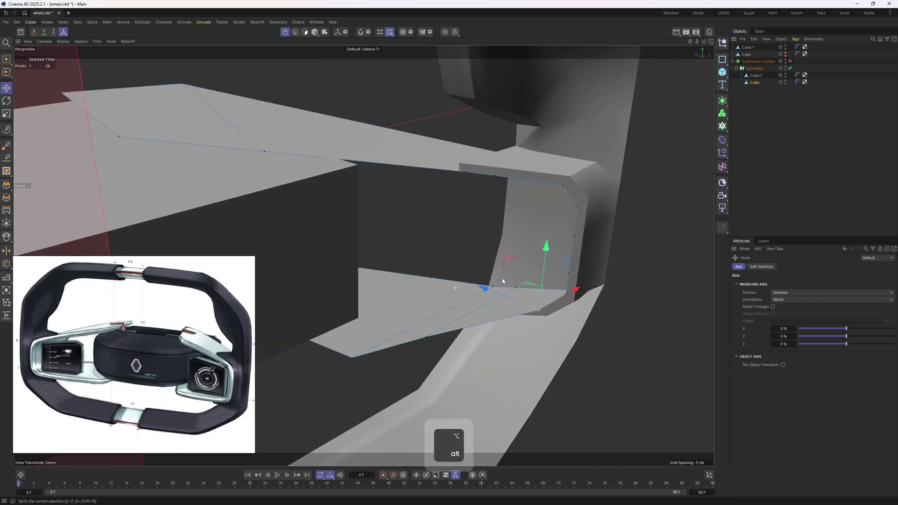
{"action": "key", "text": "2"}
{"action": "key", "text": "e"}
{"action": "key", "text": "m"}
{"action": "key", "text": "n"}
{"action": "scroll", "coordinate": [487, 313], "scroll_direction": "down", "scroll_amount": 2}
{"action": "left_click_drag", "start_coordinate": [487, 313], "coordinate": [518, 255], "text": "alt"}
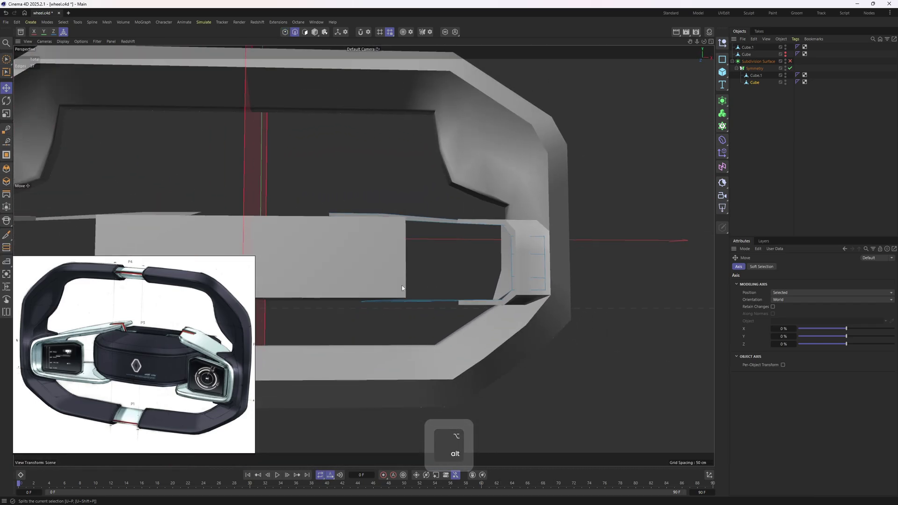
{"action": "left_click", "coordinate": [386, 307]}
{"action": "key", "text": "t"}
{"action": "key", "text": "e"}
Select the hub box and add a vertical loop cut through its middle at 50%
{"action": "key", "text": "space"}
{"action": "key", "text": "4"}
{"action": "key", "text": "e"}
{"action": "left_click", "coordinate": [444, 247]}
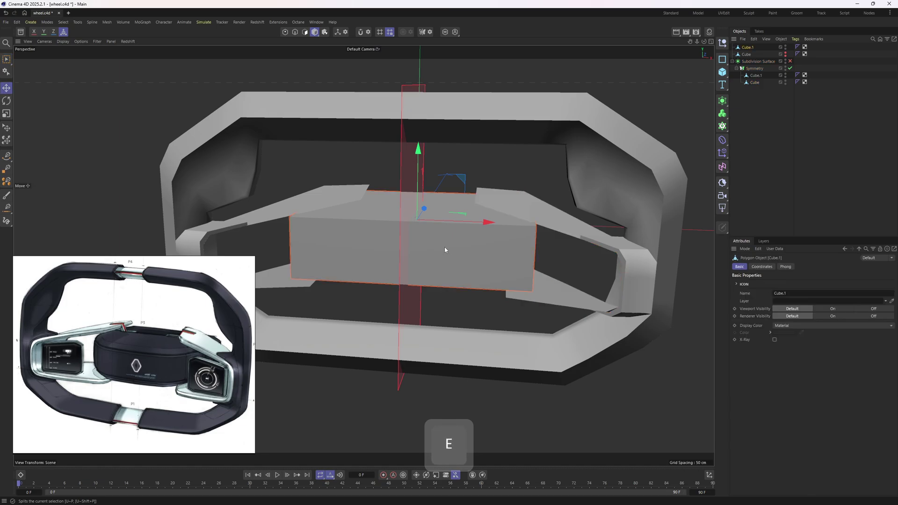
{"action": "key", "text": "2"}
{"action": "key", "text": "k"}
{"action": "key", "text": "l"}
{"action": "left_click", "coordinate": [449, 239], "text": "shift"}
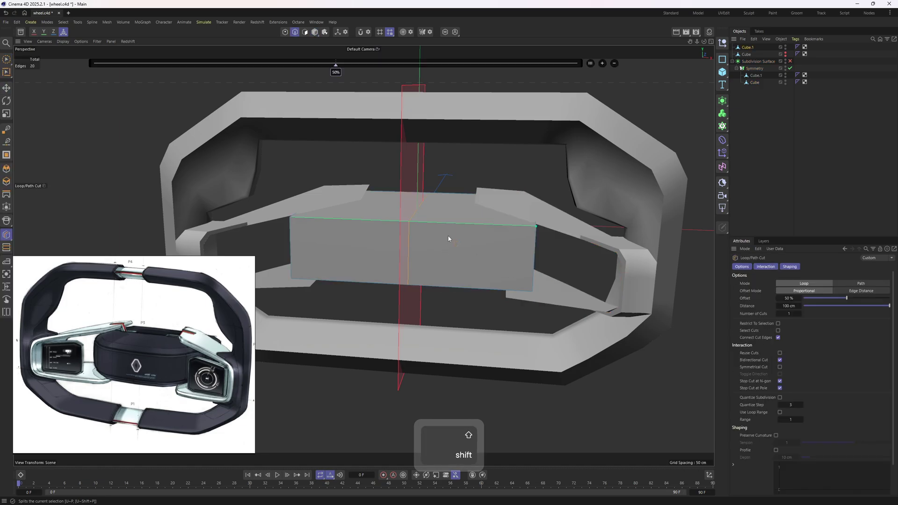
Select the two front vertical corner edges of the hub box
{"action": "key", "text": "e"}
{"action": "key", "text": "1"}
{"action": "left_click_drag", "start_coordinate": [452, 240], "coordinate": [497, 251], "text": "alt"}
{"action": "key", "text": "2"}
{"action": "left_click", "coordinate": [496, 251]}
{"action": "left_click", "coordinate": [265, 242], "text": "shift"}
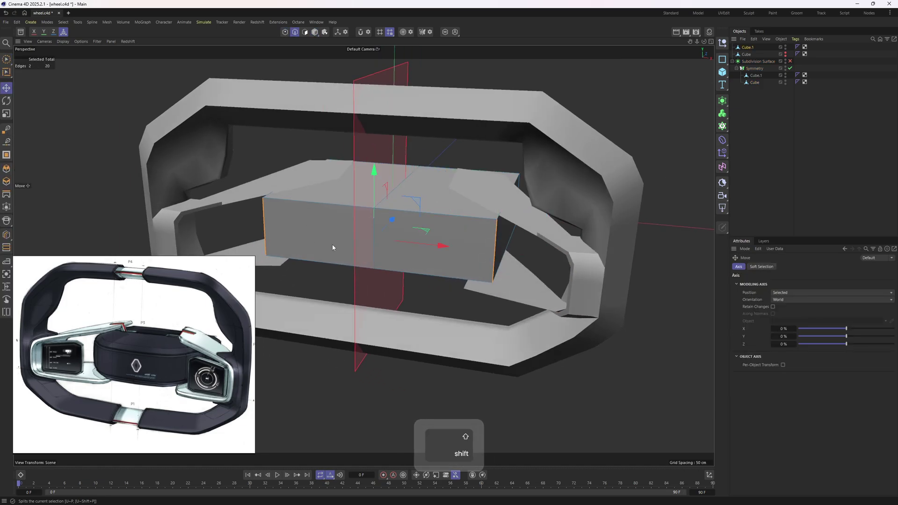
Bevel the selected hub edges in Chamfer mode with 2 subdivisions and an offset of about 69.6 cm
{"action": "key", "text": "m"}
{"action": "key", "text": "s"}
{"action": "left_click_drag", "start_coordinate": [411, 260], "coordinate": [435, 261]}
{"action": "key", "text": "ctrl+z"}
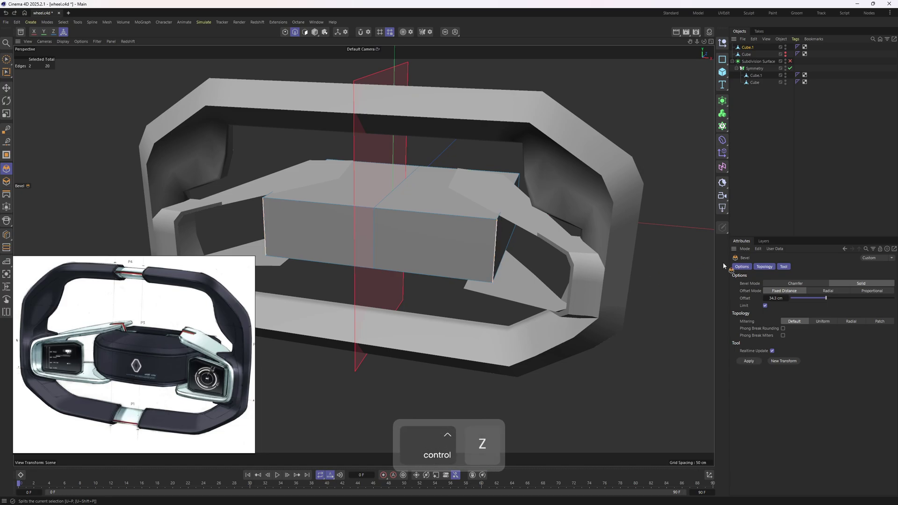
{"action": "double_click", "coordinate": [788, 304]}
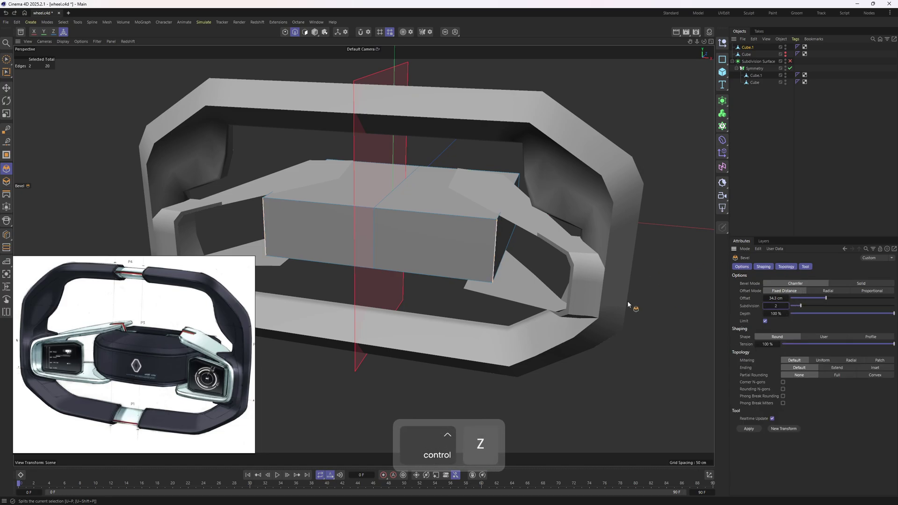
{"action": "left_click_drag", "start_coordinate": [627, 300], "coordinate": [707, 300]}
{"action": "key", "text": "ctrl+z"}
{"action": "left_click_drag", "start_coordinate": [454, 282], "coordinate": [590, 283]}
{"action": "left_click_drag", "start_coordinate": [358, 226], "coordinate": [382, 249], "text": "alt"}
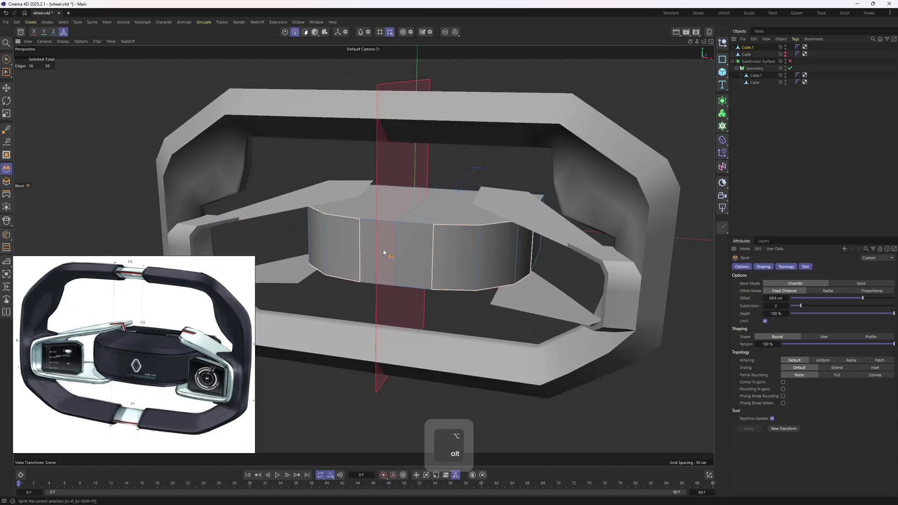
Switch to object selection and select the arm object in the perspective view
{"action": "key", "text": "4"}
{"action": "key", "text": "e"}
{"action": "left_click", "coordinate": [535, 223]}
{"action": "middle_click", "coordinate": [536, 223]}
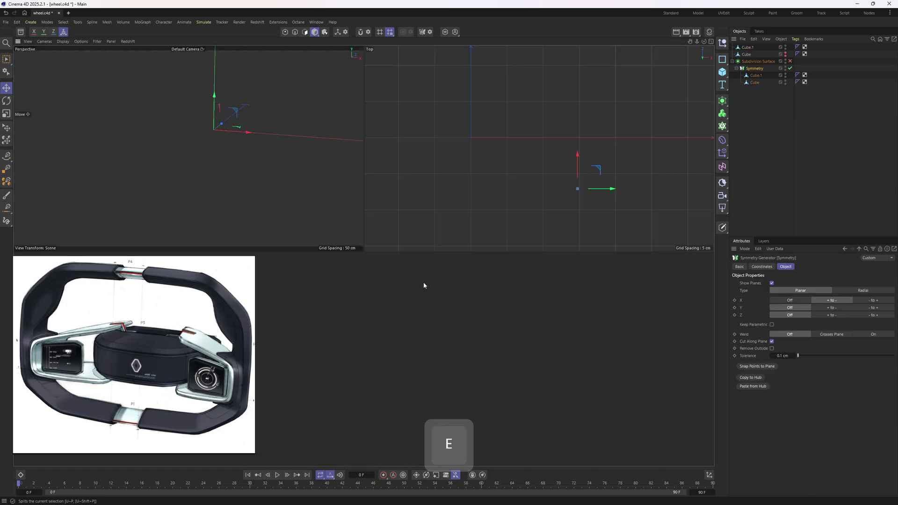
{"action": "middle_click", "coordinate": [265, 193]}
{"action": "key", "text": "e"}
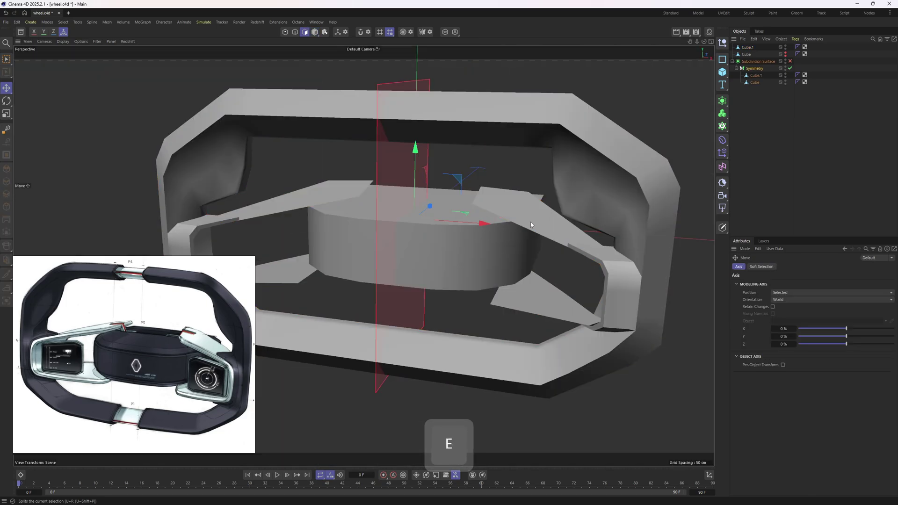
{"action": "key", "text": "4"}
{"action": "scroll", "coordinate": [530, 224], "scroll_direction": "up", "scroll_amount": 2}
{"action": "left_click_drag", "start_coordinate": [517, 237], "coordinate": [503, 256], "text": "alt"}
{"action": "left_click", "coordinate": [503, 256]}
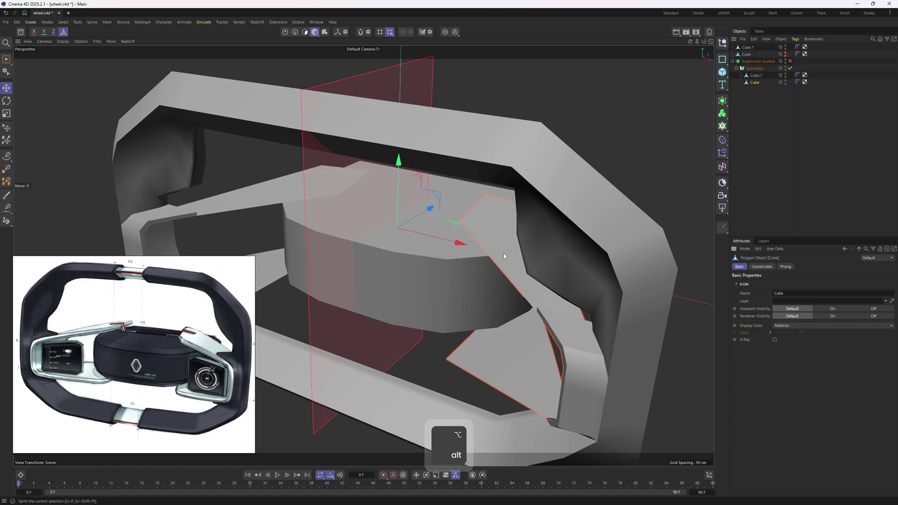
Move the upper arm's outer rear corner point back in the top view, level with the tip's inner corner
{"action": "key", "text": "1"}
{"action": "right_click_drag", "start_coordinate": [504, 245], "coordinate": [498, 238], "text": "alt"}
{"action": "key", "text": "3"}
{"action": "key", "text": "e"}
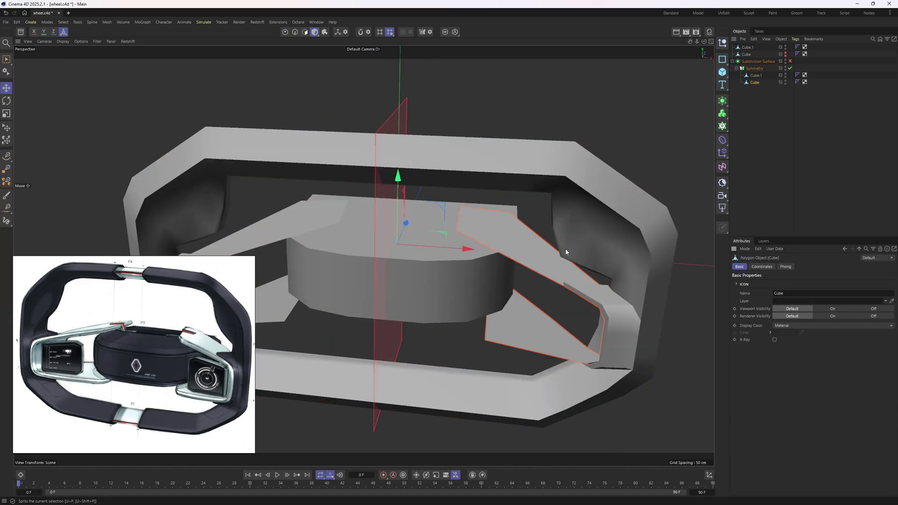
{"action": "key", "text": "1"}
{"action": "middle_click", "coordinate": [554, 226]}
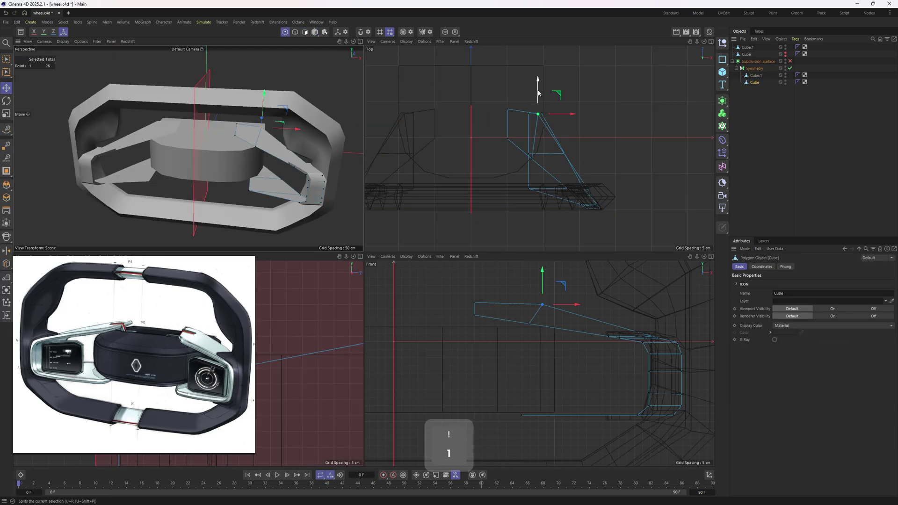
{"action": "left_click_drag", "start_coordinate": [537, 94], "coordinate": [537, 92]}
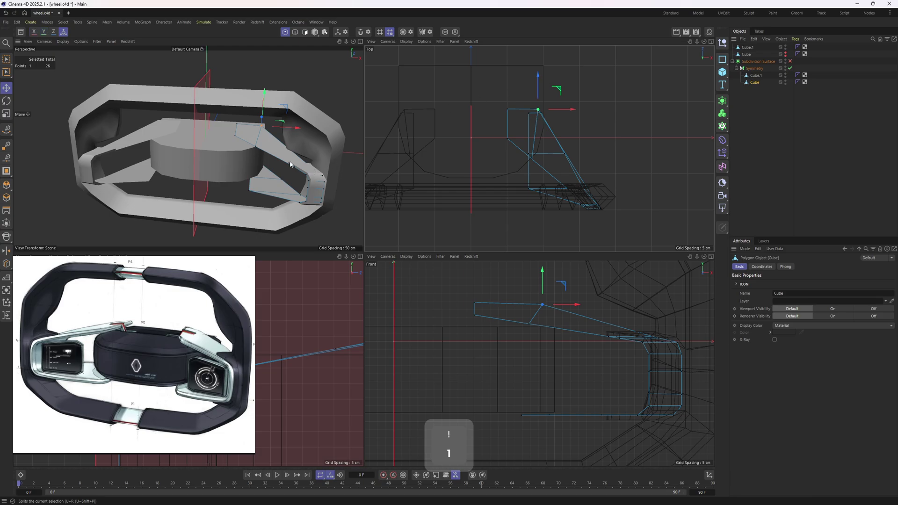
Raise the end face of the upper arm about 5.6 cm in the side view
{"action": "key", "text": "3"}
{"action": "key", "text": "e"}
{"action": "middle_click", "coordinate": [327, 302]}
{"action": "right_click_drag", "start_coordinate": [368, 302], "coordinate": [517, 238], "text": "alt"}
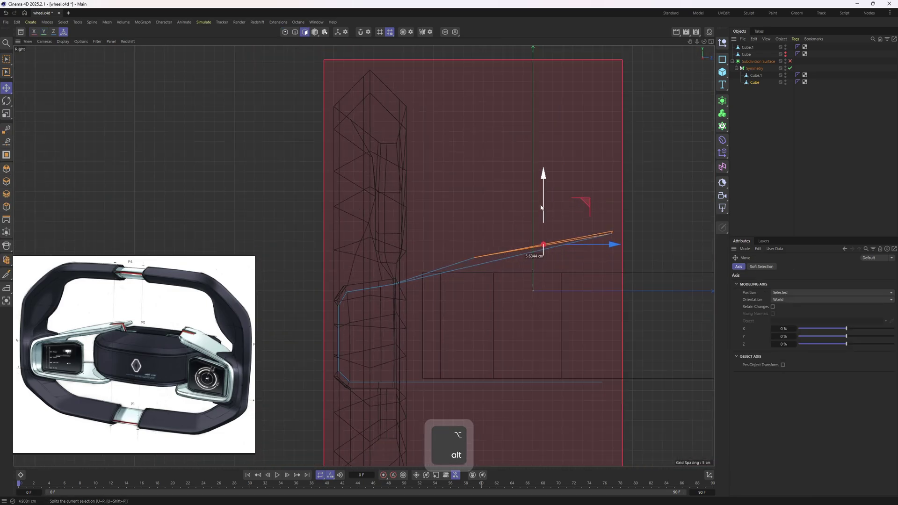
Adjust the heights of the upper arm's middle points in the side view to line them up along its slope
{"action": "key", "text": "1"}
{"action": "key", "text": "space"}
{"action": "left_click_drag", "start_coordinate": [462, 243], "coordinate": [489, 275]}
{"action": "scroll", "coordinate": [484, 251], "scroll_direction": "up", "scroll_amount": 3}
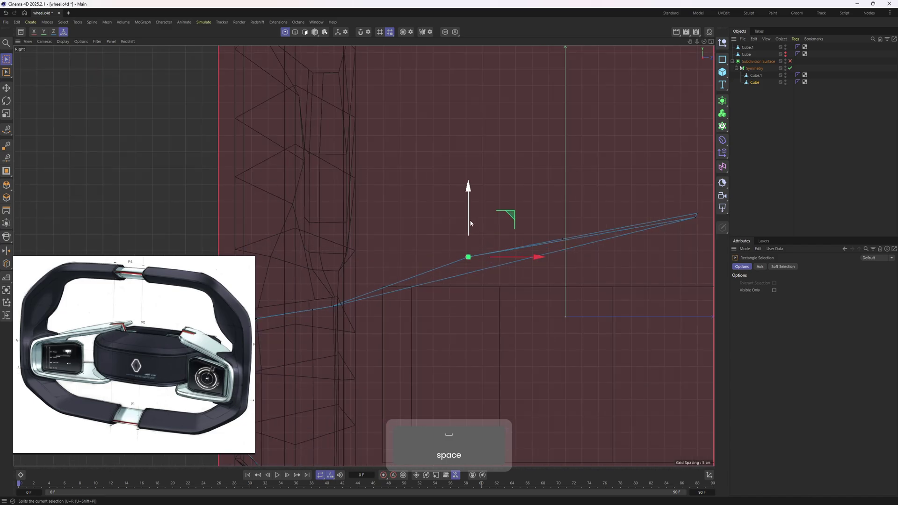
{"action": "left_click_drag", "start_coordinate": [468, 239], "coordinate": [562, 208]}
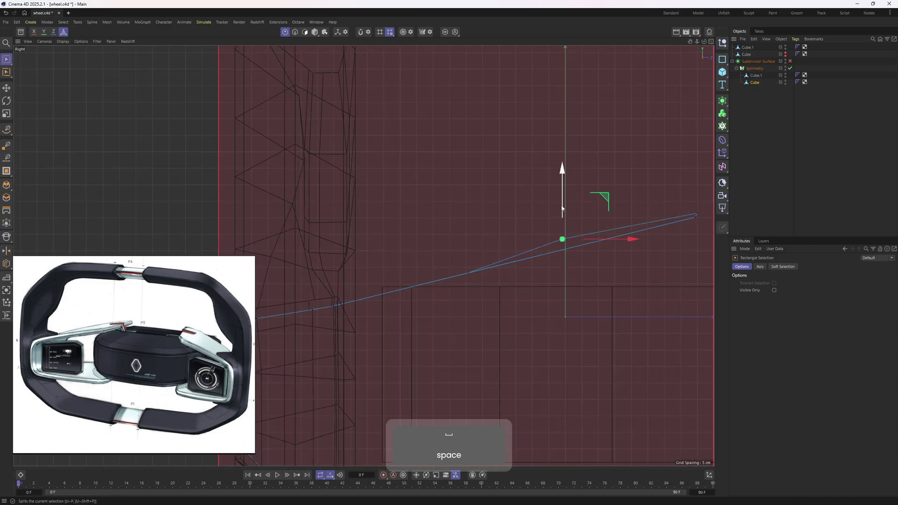
Lower the upper arm's tip point about 1.2 cm in the side view to straighten the arm's slope
{"action": "middle_click_drag", "start_coordinate": [667, 218], "coordinate": [547, 212], "text": "alt"}
{"action": "right_click_drag", "start_coordinate": [547, 212], "coordinate": [596, 215], "text": "alt"}
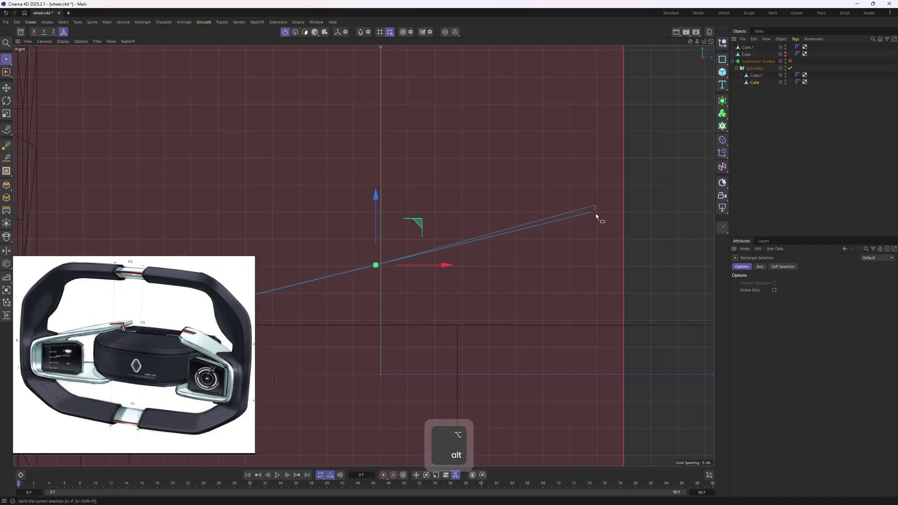
{"action": "key", "text": "ctrl+z"}
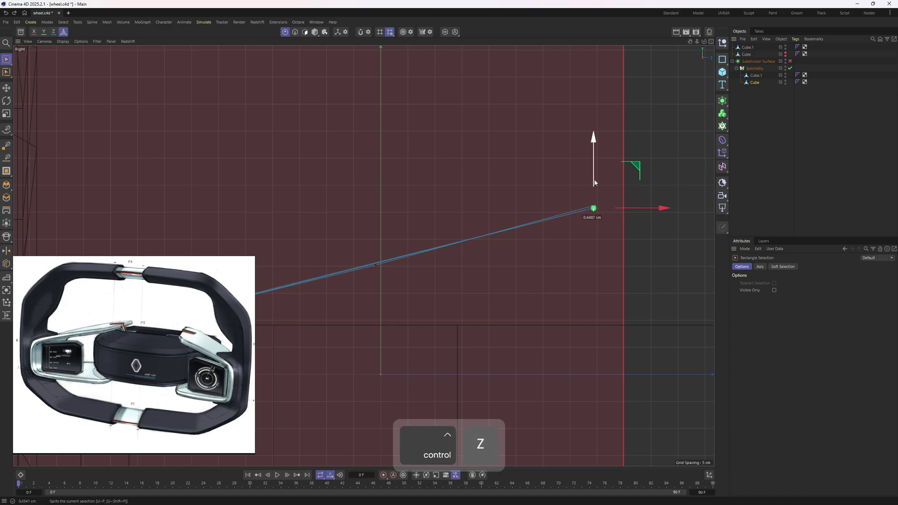
{"action": "key", "text": "ctrl+z"}
{"action": "left_click_drag", "start_coordinate": [576, 192], "coordinate": [598, 206]}
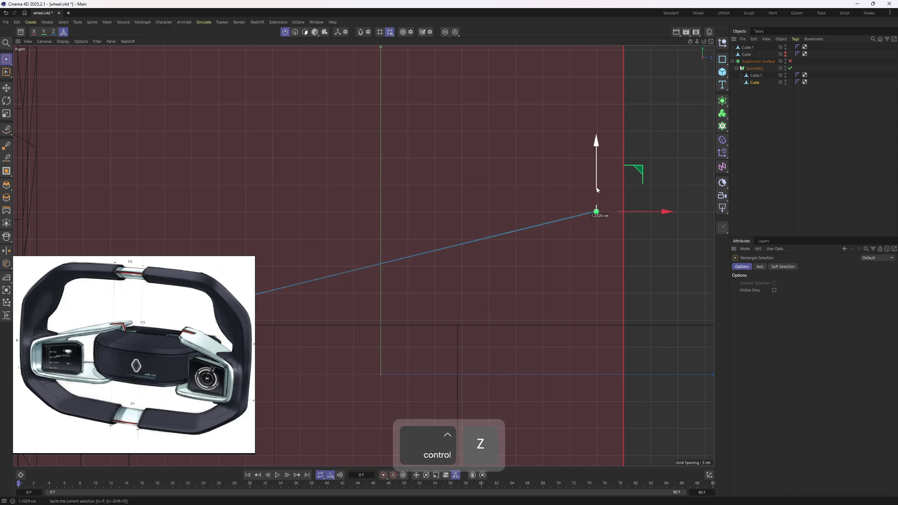
Fine-tune the height of the upper arm's points near the rim in the side view to align them with the arm
{"action": "right_click_drag", "start_coordinate": [585, 190], "coordinate": [385, 233], "text": "alt"}
{"action": "middle_click_drag", "start_coordinate": [385, 232], "coordinate": [433, 201], "text": "alt"}
{"action": "right_click_drag", "start_coordinate": [397, 212], "coordinate": [456, 227], "text": "alt"}
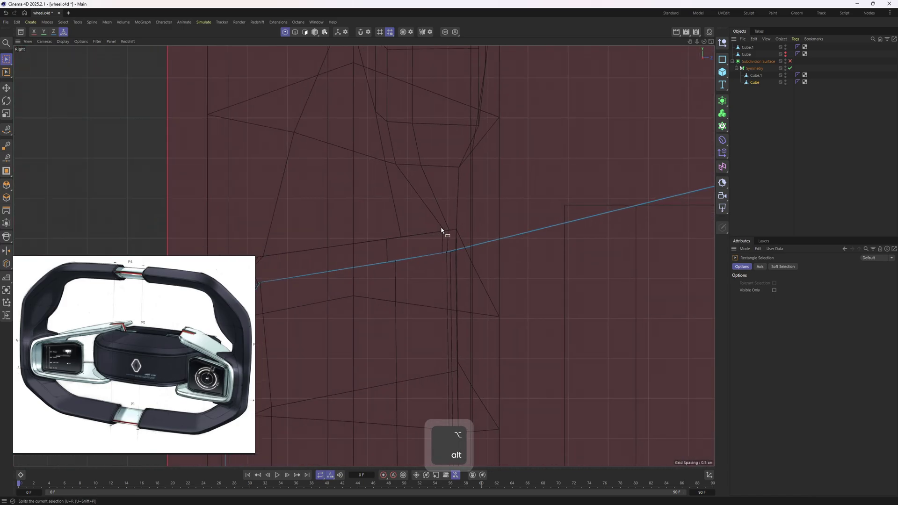
{"action": "key", "text": "ctrl+z"}
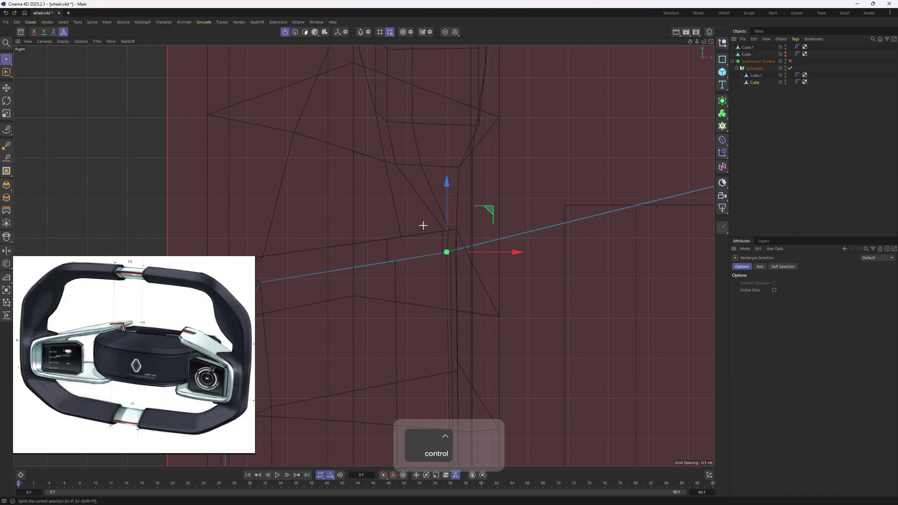
{"action": "scroll", "coordinate": [444, 216], "scroll_direction": "down", "scroll_amount": 2, "text": "alt"}
{"action": "left_click_drag", "start_coordinate": [371, 223], "coordinate": [413, 270]}
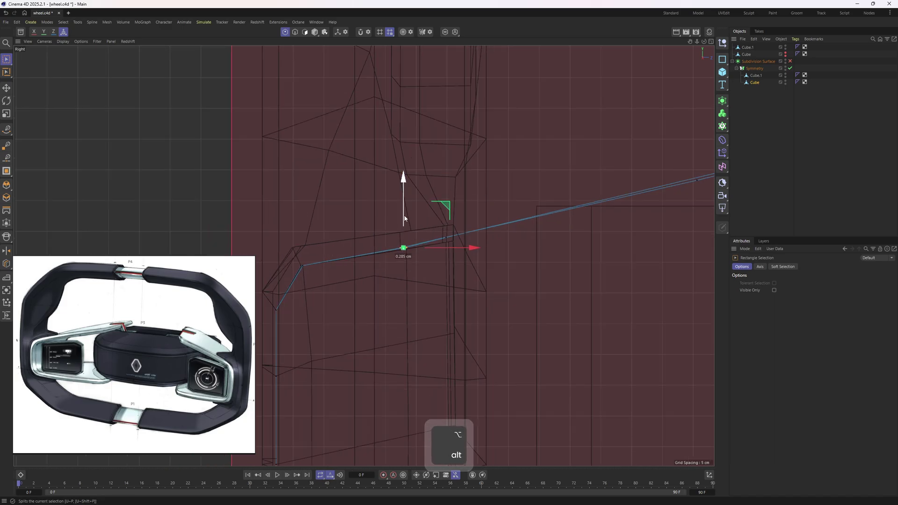
Switch to edge mode and inspect the straightened upper arm in the side and perspective views
{"action": "scroll", "coordinate": [404, 217], "scroll_direction": "down", "scroll_amount": 3, "text": "alt"}
{"action": "middle_click_drag", "start_coordinate": [416, 222], "coordinate": [324, 237], "text": "alt"}
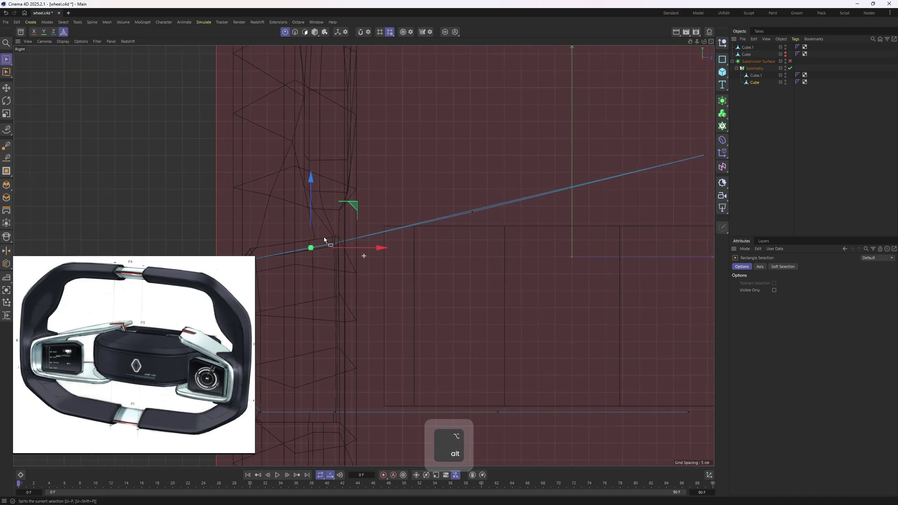
{"action": "left_click", "coordinate": [333, 241]}
{"action": "key", "text": "2"}
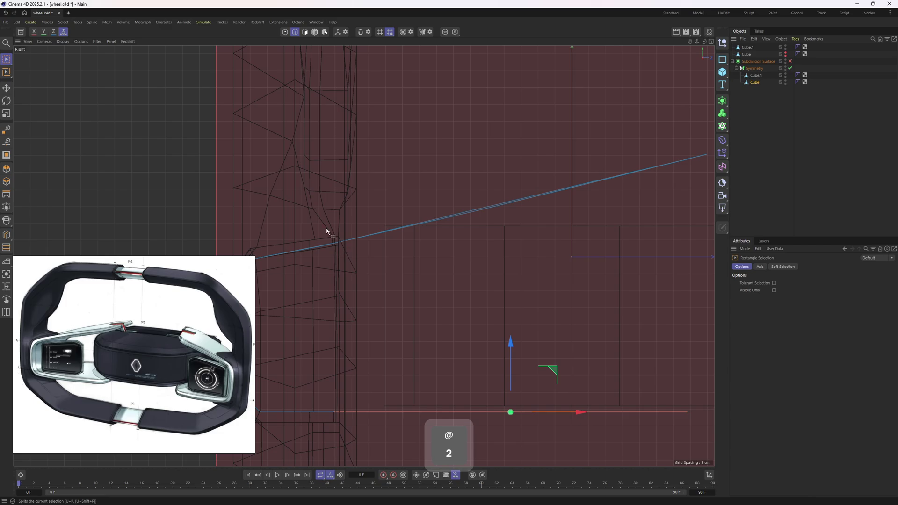
{"action": "key", "text": "n"}
{"action": "key", "text": "b"}
{"action": "middle_click", "coordinate": [363, 277]}
{"action": "middle_click", "coordinate": [254, 184]}
{"action": "left_click_drag", "start_coordinate": [429, 257], "coordinate": [541, 280], "text": "alt"}
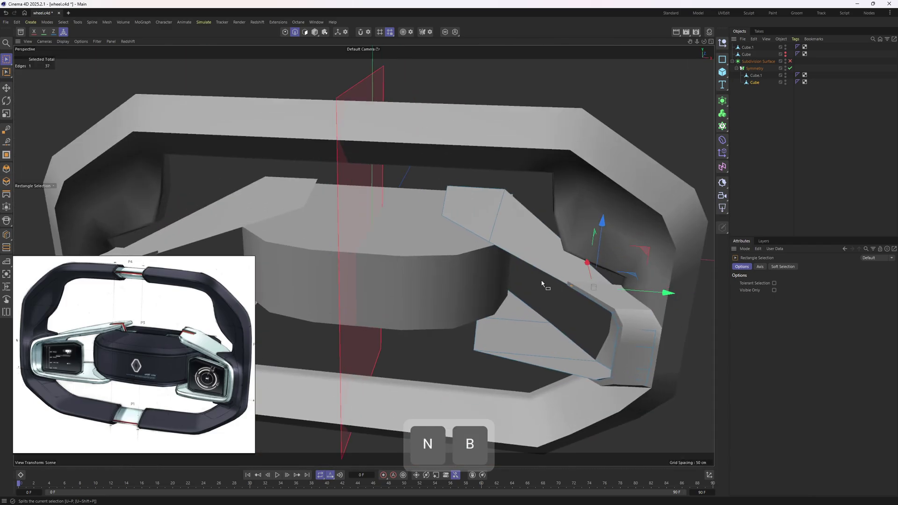
Dissolve the selected edge near the rim end of the upper spoke arm
{"action": "key", "text": "m"}
{"action": "key", "text": "n"}
{"action": "scroll", "coordinate": [590, 295], "scroll_direction": "down", "scroll_amount": 6}
{"action": "key", "text": "e"}
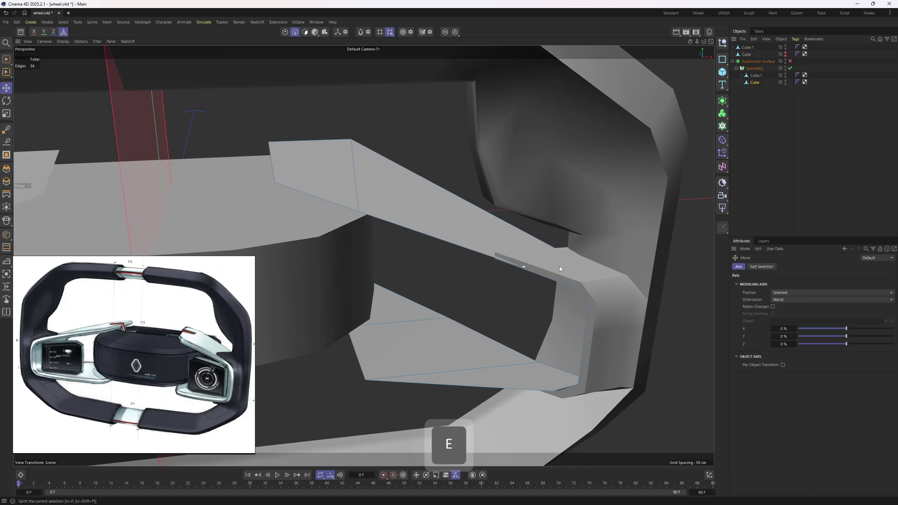
Select the rim object's points at the inner end of the bracket where it meets the upper arm
{"action": "left_click", "coordinate": [757, 76]}
{"action": "scroll", "coordinate": [570, 271], "scroll_direction": "up", "scroll_amount": 2}
{"action": "left_click_drag", "start_coordinate": [538, 252], "coordinate": [531, 230], "text": "alt"}
{"action": "key", "text": "1"}
{"action": "key", "text": "n"}
{"action": "key", "text": "g"}
{"action": "key", "text": "space"}
{"action": "mouse_move", "coordinate": [383, 213]}
{"action": "left_mouse_down"}
{"action": "mouse_move", "coordinate": [581, 282]}
{"action": "mouse_move", "coordinate": [524, 213]}
{"action": "mouse_move", "coordinate": [560, 237]}
{"action": "left_mouse_up"}
{"action": "key", "text": "n"}
{"action": "key", "text": "b"}
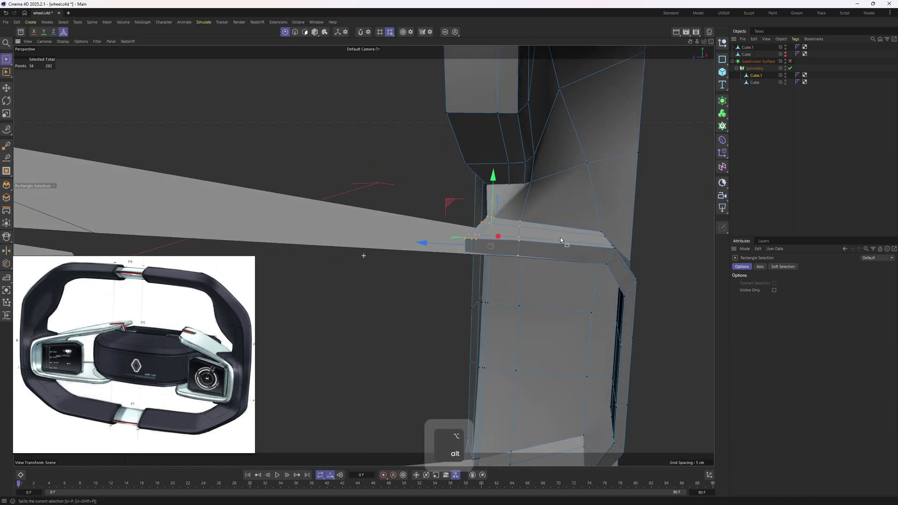
{"action": "left_click_drag", "start_coordinate": [513, 210], "coordinate": [546, 312], "text": "ctrl"}
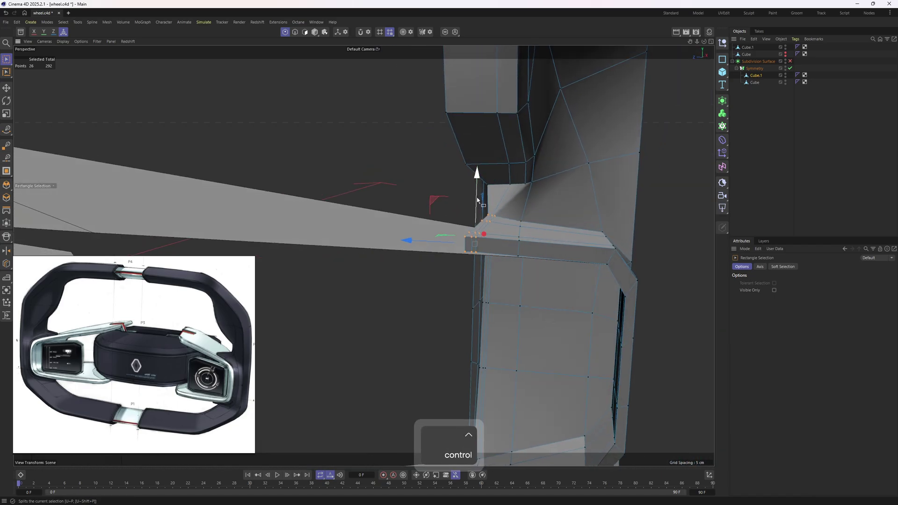
{"action": "left_click_drag", "start_coordinate": [476, 198], "coordinate": [420, 225], "text": "alt"}
{"action": "key", "text": "4"}
{"action": "left_click", "coordinate": [416, 241]}
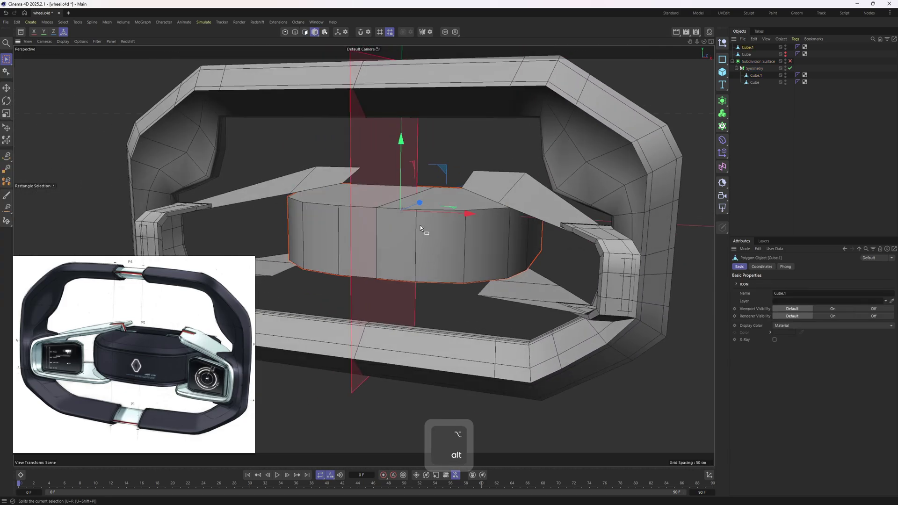
{"action": "key", "text": "e"}
{"action": "key", "text": "3"}
{"action": "left_click_drag", "start_coordinate": [346, 197], "coordinate": [430, 197]}
{"action": "left_click", "coordinate": [501, 263]}
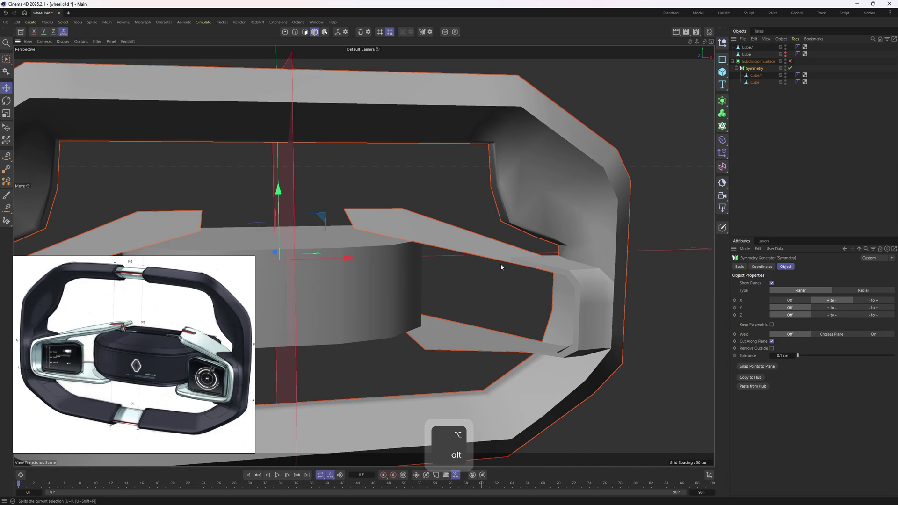
Extrude all polygons of the spoke arm mesh with Create Caps enabled to give the arms thickness
{"action": "key", "text": "3"}
{"action": "left_click_drag", "start_coordinate": [501, 263], "coordinate": [550, 292], "text": "alt"}
{"action": "left_click", "coordinate": [753, 85]}
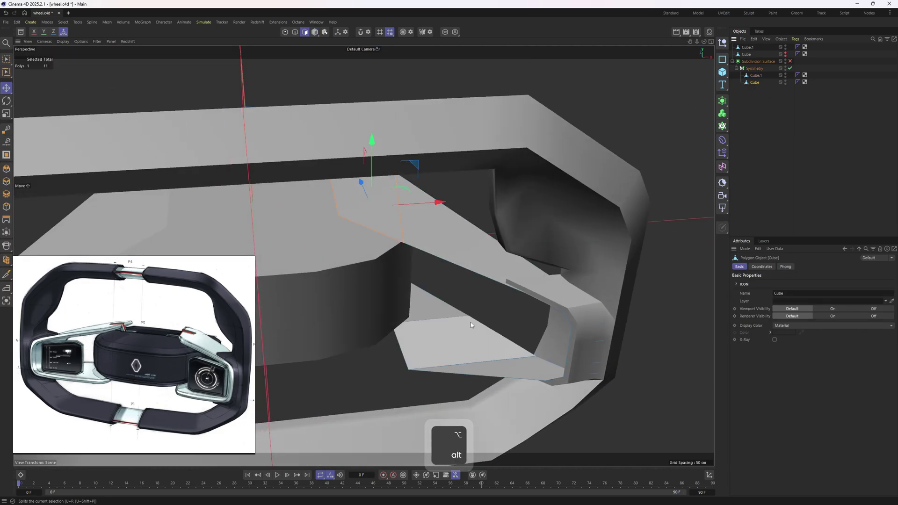
{"action": "key", "text": "ctrl+a"}
{"action": "left_click_drag", "start_coordinate": [470, 322], "coordinate": [528, 259], "text": "alt"}
{"action": "right_click_drag", "start_coordinate": [529, 260], "coordinate": [621, 287], "text": "alt"}
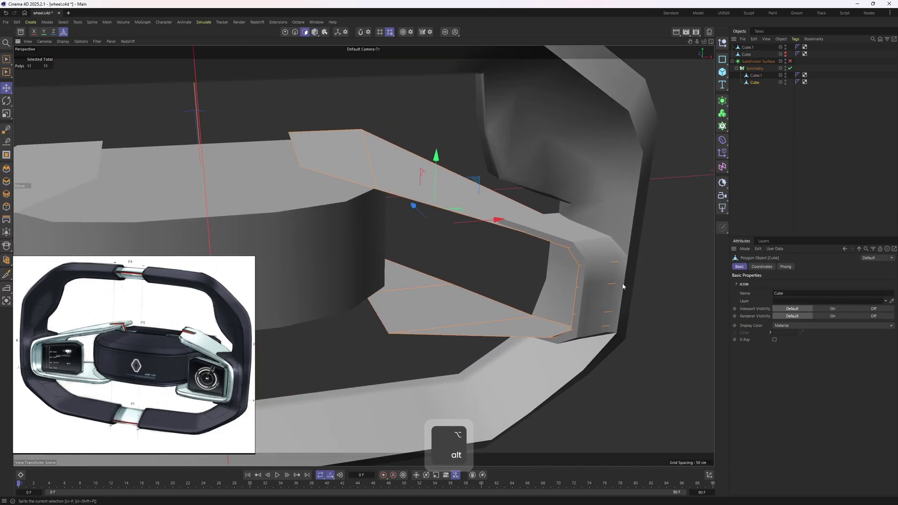
{"action": "key", "text": "d"}
{"action": "mouse_move", "coordinate": [622, 287]}
{"action": "left_mouse_down", "text": "alt"}
{"action": "mouse_move", "coordinate": [604, 266]}
{"action": "mouse_move", "coordinate": [632, 291]}
{"action": "left_mouse_up", "text": "alt"}
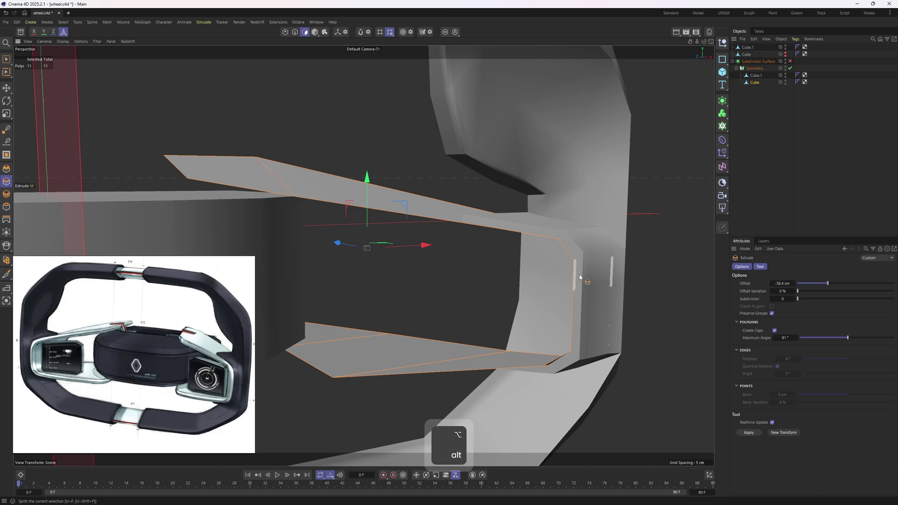
{"action": "right_click", "coordinate": [555, 263]}
{"action": "left_click", "coordinate": [580, 187]}
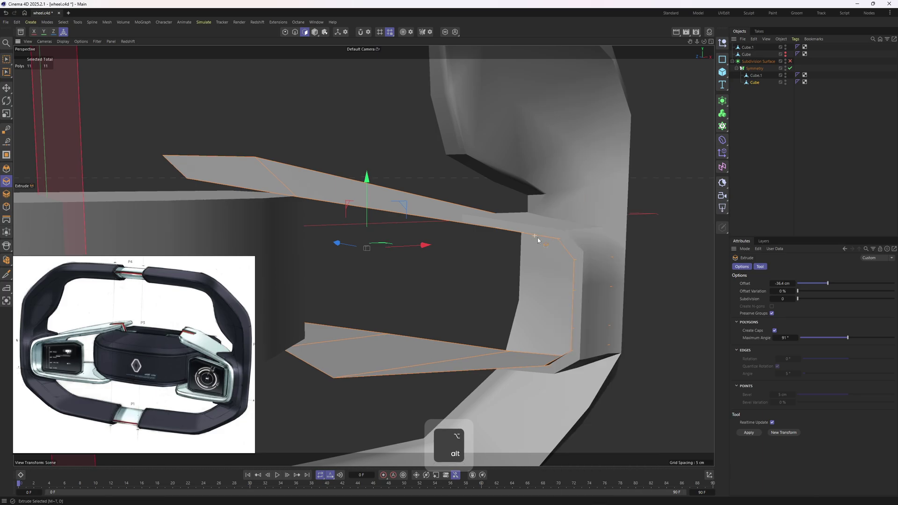
{"action": "left_click_drag", "start_coordinate": [537, 238], "coordinate": [770, 329], "text": "alt"}
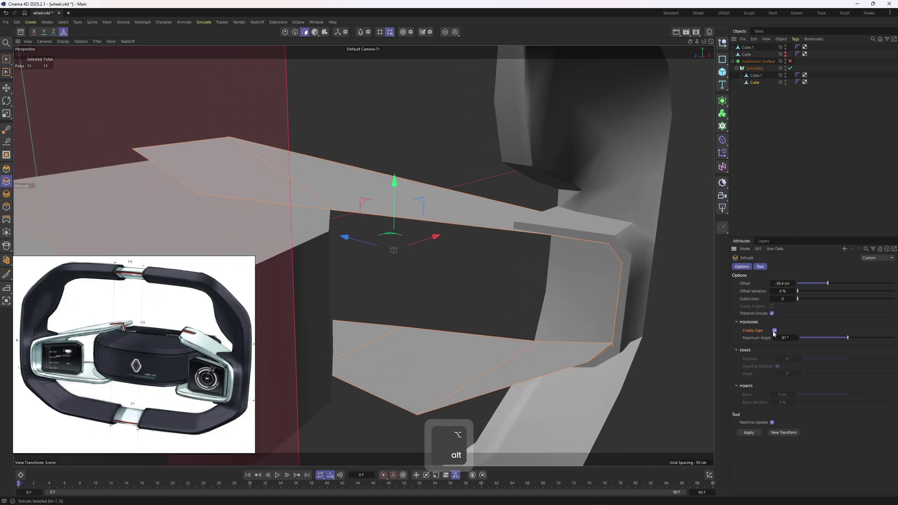
{"action": "left_click_drag", "start_coordinate": [640, 324], "coordinate": [590, 295]}
{"action": "left_click_drag", "start_coordinate": [584, 290], "coordinate": [584, 248], "text": "alt"}
Select the edges along the rim-side inner wall of the thickened arm opening
{"action": "key", "text": "2"}
{"action": "key", "text": "e"}
{"action": "scroll", "coordinate": [580, 236], "scroll_direction": "up", "scroll_amount": 3}
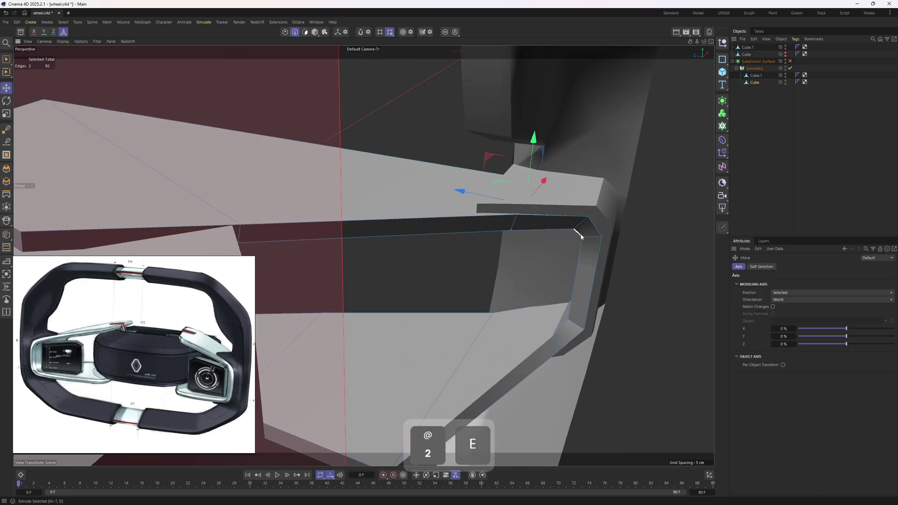
{"action": "left_click", "coordinate": [579, 234]}
{"action": "left_click", "coordinate": [570, 311], "text": "shift"}
{"action": "left_click_drag", "start_coordinate": [572, 312], "coordinate": [636, 268], "text": "alt"}
Select the inner wall faces around the rim-side end of the arm opening
{"action": "middle_click_drag", "start_coordinate": [627, 267], "coordinate": [596, 250], "text": "alt"}
{"action": "scroll", "coordinate": [596, 247], "scroll_direction": "up", "scroll_amount": 2}
{"action": "key", "text": "3"}
{"action": "key", "text": "e"}
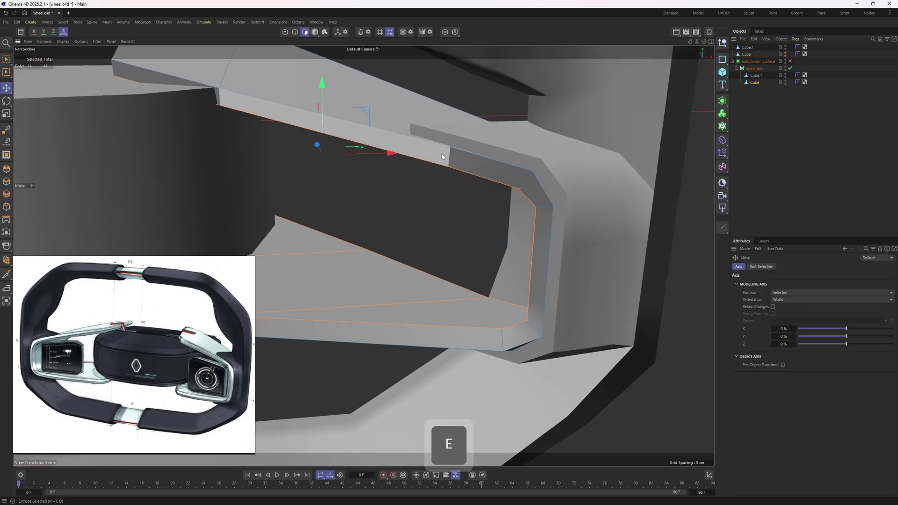
{"action": "left_click_drag", "start_coordinate": [504, 187], "coordinate": [542, 220], "text": "alt"}
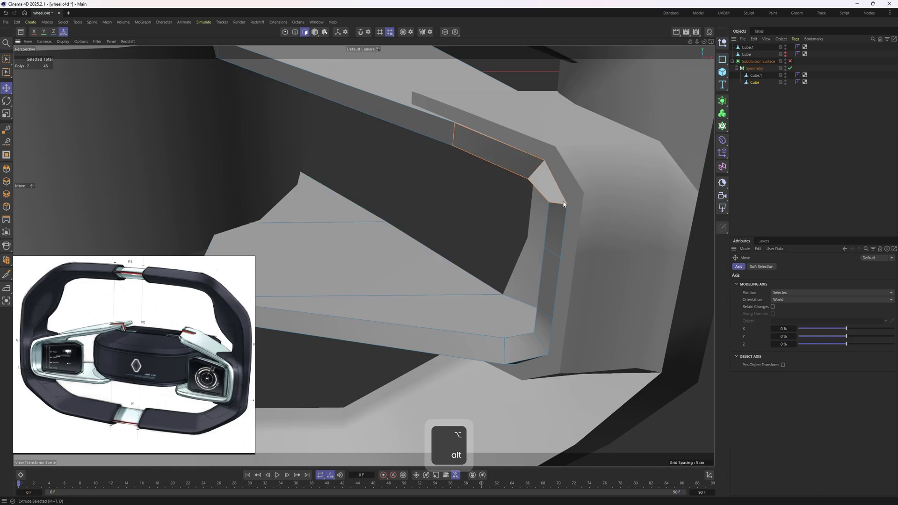
{"action": "left_click", "coordinate": [552, 210]}
{"action": "left_click", "coordinate": [545, 182], "text": "shift"}
{"action": "left_click", "coordinate": [497, 151], "text": "shift"}
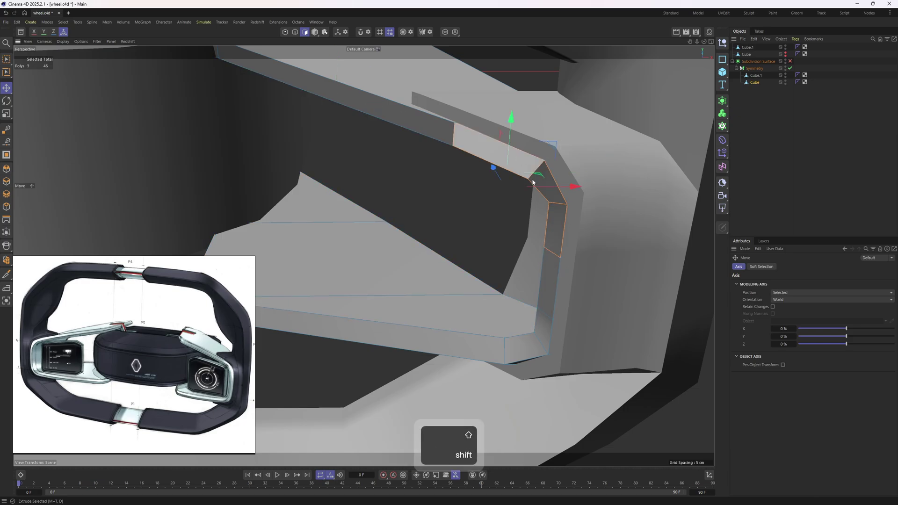
{"action": "left_click", "coordinate": [534, 344], "text": "shift"}
Extend the edge selection around the arm opening's inner wall and move it about 1.2 cm toward the rim
{"action": "left_click_drag", "start_coordinate": [534, 344], "coordinate": [548, 226], "text": "alt"}
{"action": "key", "text": "2"}
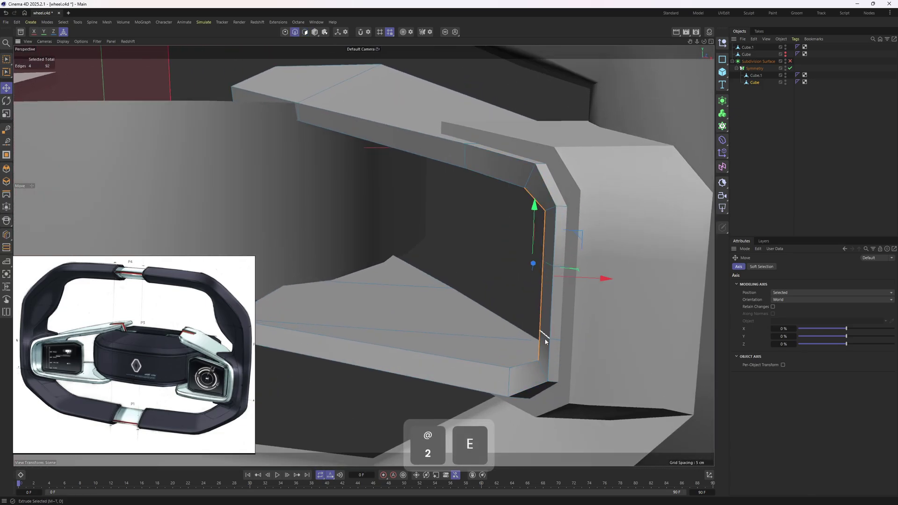
{"action": "left_click", "coordinate": [526, 363], "text": "shift"}
{"action": "mouse_move", "coordinate": [599, 300]}
{"action": "left_mouse_down", "text": "alt"}
{"action": "mouse_move", "coordinate": [593, 272]}
{"action": "mouse_move", "coordinate": [610, 294]}
{"action": "left_mouse_up", "text": "alt"}
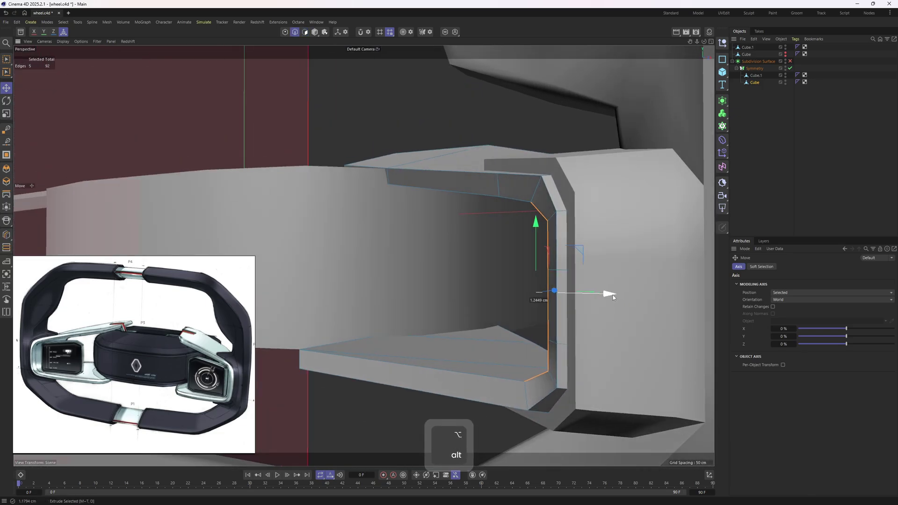
{"action": "left_click_drag", "start_coordinate": [584, 232], "coordinate": [607, 224], "text": "alt"}
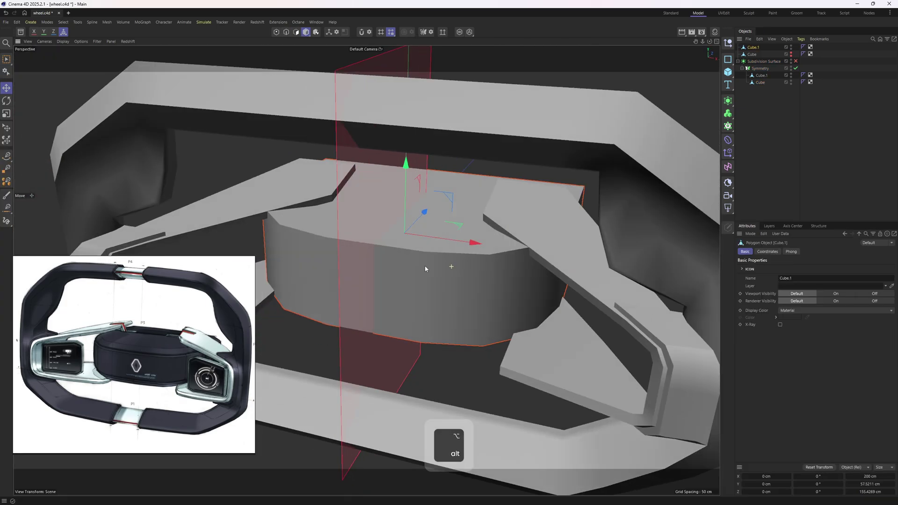
Isolate the central hub and select its two vertical rear corner edges
{"action": "left_click_drag", "start_coordinate": [424, 266], "coordinate": [400, 71], "text": "alt"}
{"action": "key", "text": "3"}
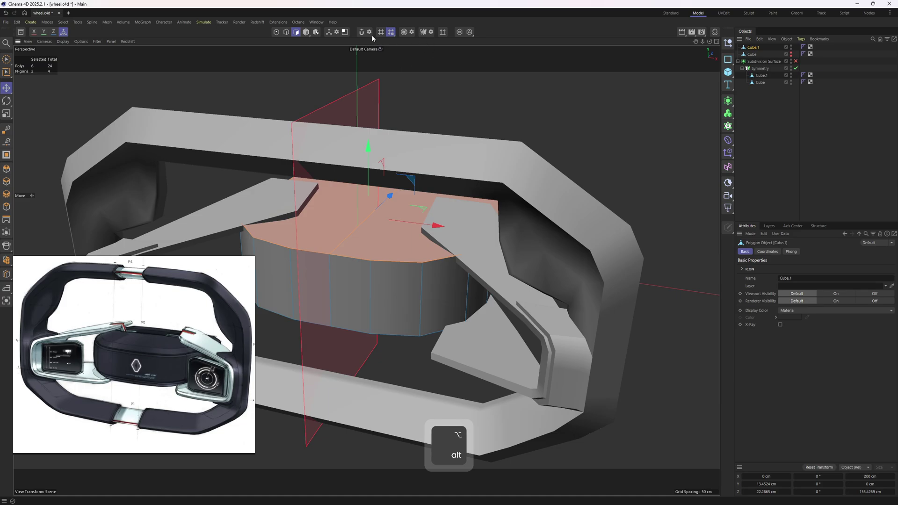
{"action": "left_click", "coordinate": [459, 32]}
{"action": "left_click_drag", "start_coordinate": [385, 276], "coordinate": [409, 191], "text": "alt"}
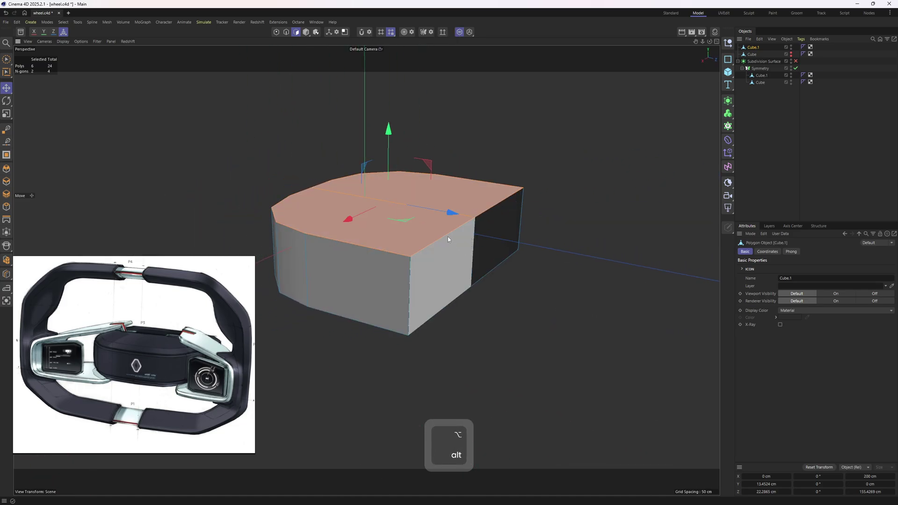
{"action": "key", "text": "2"}
{"action": "left_click", "coordinate": [472, 271]}
{"action": "key", "text": "e"}
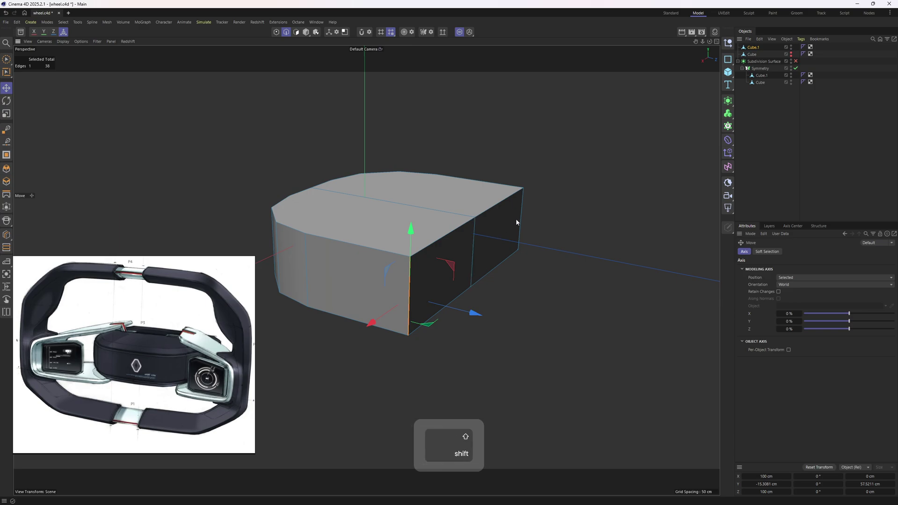
Bevel the hub's rear corner edges with an offset of about 27 cm and 2 subdivisions
{"action": "key", "text": "m"}
{"action": "key", "text": "s"}
{"action": "left_click_drag", "start_coordinate": [463, 285], "coordinate": [519, 286]}
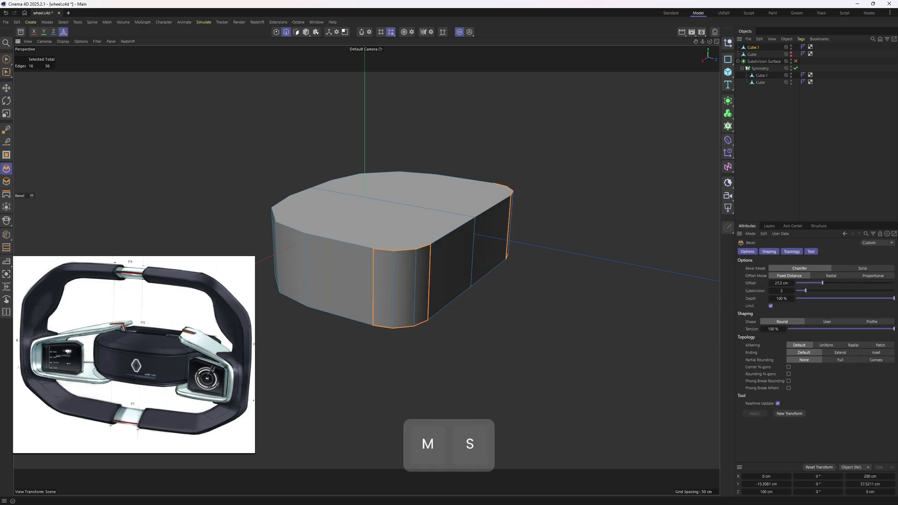
{"action": "left_click_drag", "start_coordinate": [421, 266], "coordinate": [517, 299], "text": "alt"}
{"action": "key", "text": "e"}
{"action": "key", "text": "Return"}
{"action": "left_click_drag", "start_coordinate": [419, 282], "coordinate": [530, 247], "text": "alt"}
Delete the points on one side of the hub's centre line, leaving half of the hub
{"action": "key", "text": "space"}
{"action": "key", "text": "0"}
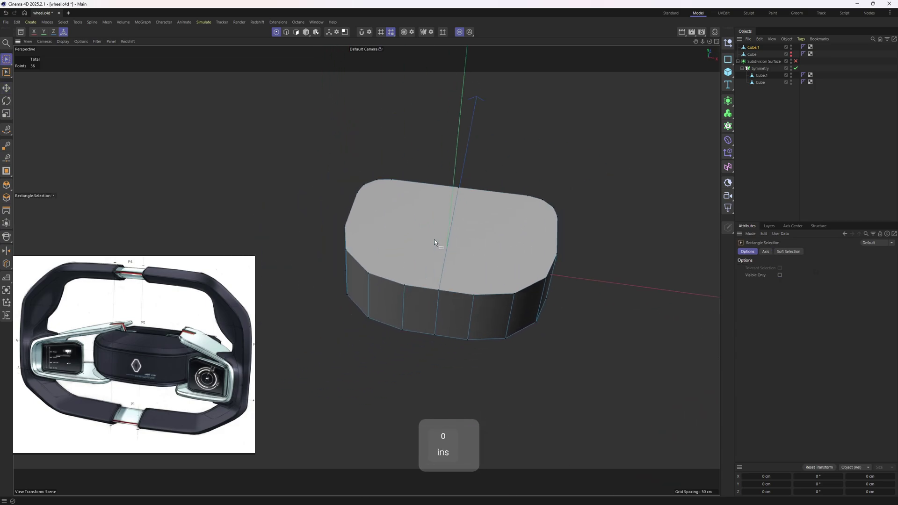
{"action": "left_click_drag", "start_coordinate": [309, 135], "coordinate": [412, 378]}
{"action": "key", "text": "Delete"}
{"action": "left_click_drag", "start_coordinate": [488, 285], "coordinate": [484, 243], "text": "alt"}
{"action": "key", "text": "e"}
{"action": "key", "text": "2"}
{"action": "left_click", "coordinate": [450, 273]}
{"action": "left_click_drag", "start_coordinate": [456, 276], "coordinate": [490, 243], "text": "alt"}
In the top view, line-cut the half hub lengthwise from its first front curve point with Visible Only disabled
{"action": "key", "text": "e"}
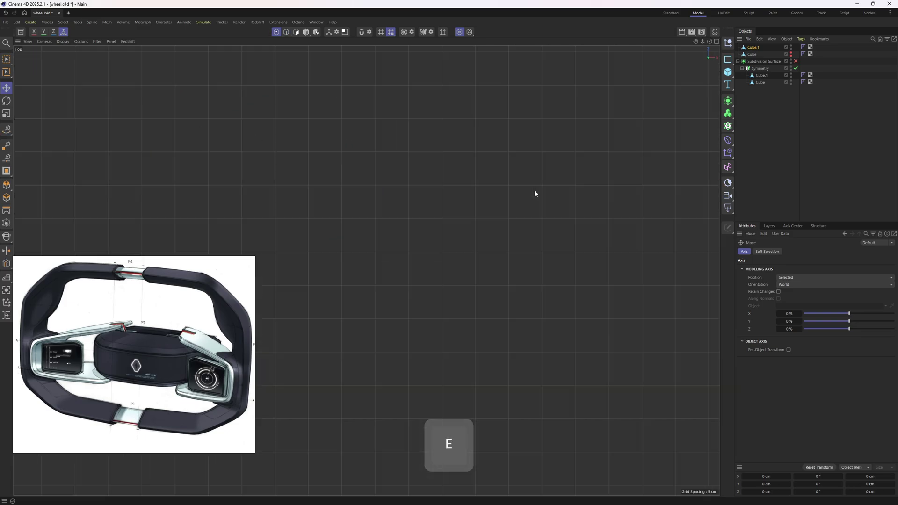
{"action": "middle_click_drag", "start_coordinate": [473, 234], "coordinate": [477, 216], "text": "alt"}
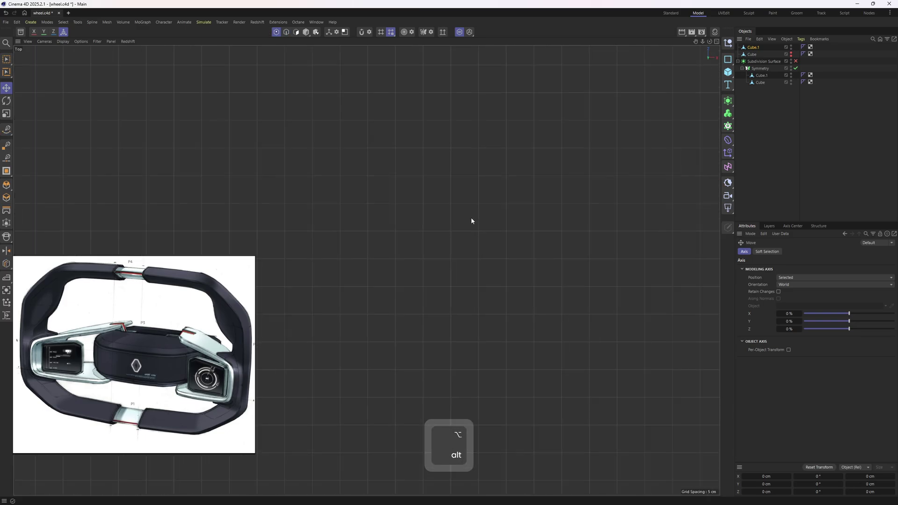
{"action": "key", "text": "s"}
{"action": "right_click_drag", "start_coordinate": [471, 218], "coordinate": [450, 213], "text": "alt"}
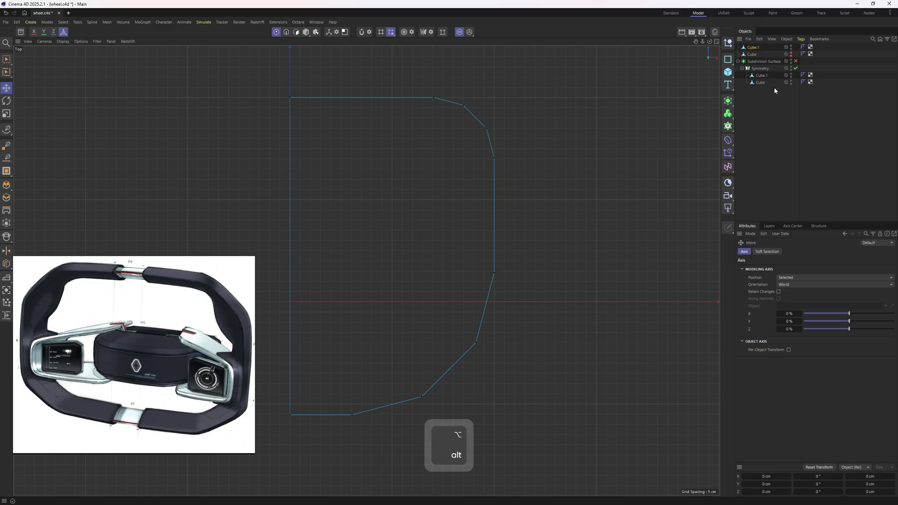
{"action": "right_click", "coordinate": [570, 217]}
{"action": "left_click", "coordinate": [603, 397]}
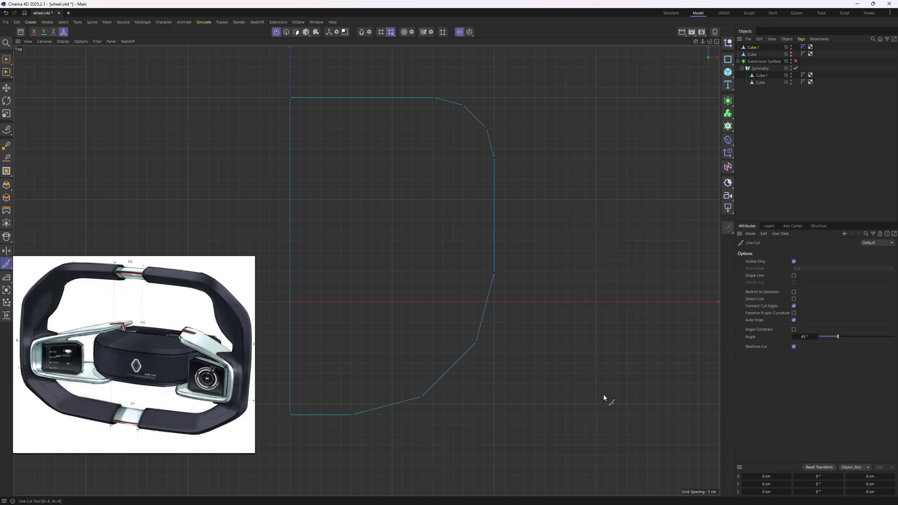
{"action": "left_click", "coordinate": [794, 261]}
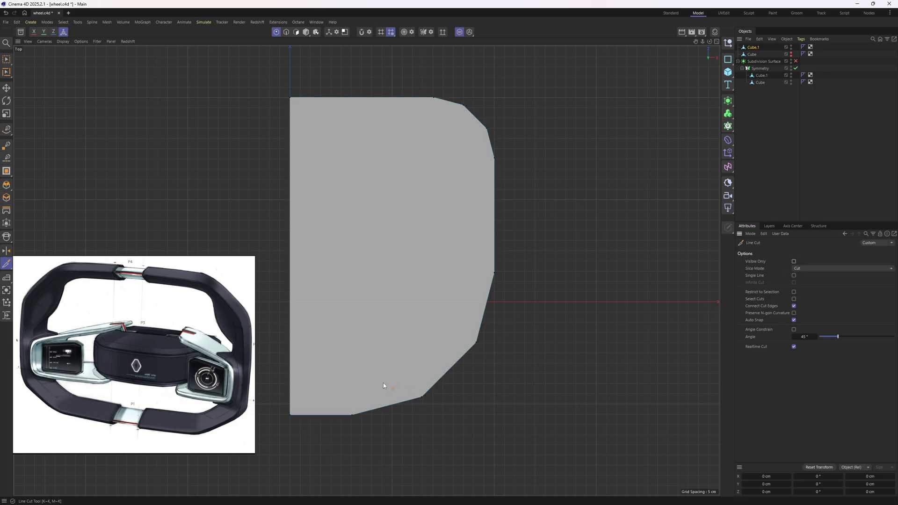
{"action": "left_click", "coordinate": [351, 415]}
{"action": "left_click", "coordinate": [351, 72]}
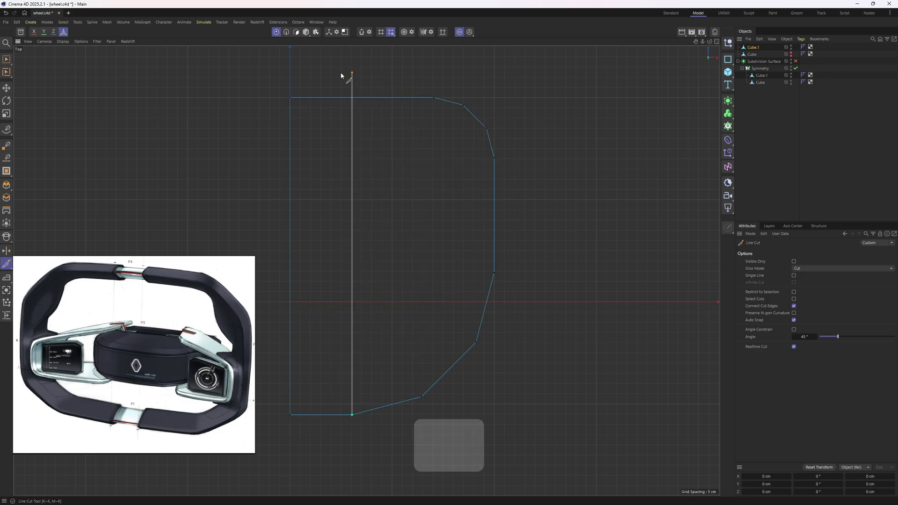
{"action": "key", "text": "space"}
Line-cut straight across the half hub from the point where the rounded rear corner meets the side
{"action": "key", "text": "k"}
{"action": "key", "text": "k"}
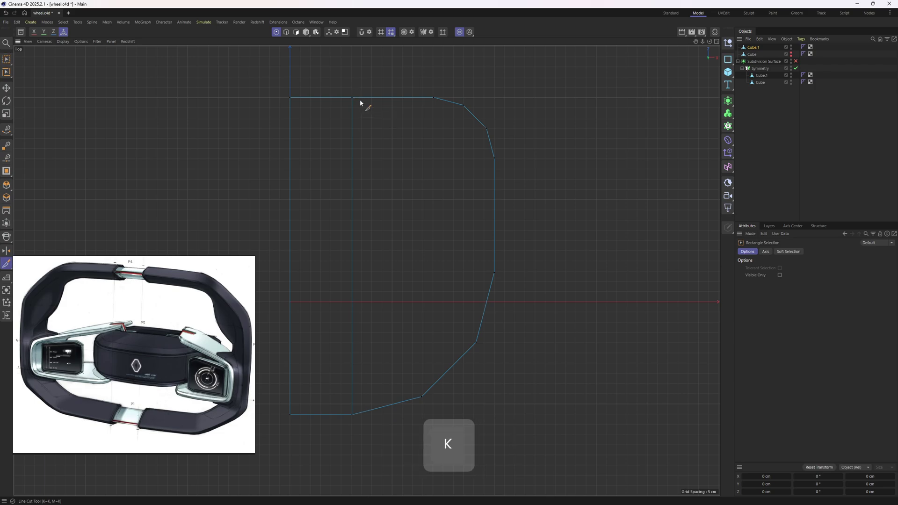
{"action": "left_click", "coordinate": [494, 157]}
{"action": "left_click", "coordinate": [195, 132], "text": "shift"}
{"action": "key", "text": "space"}
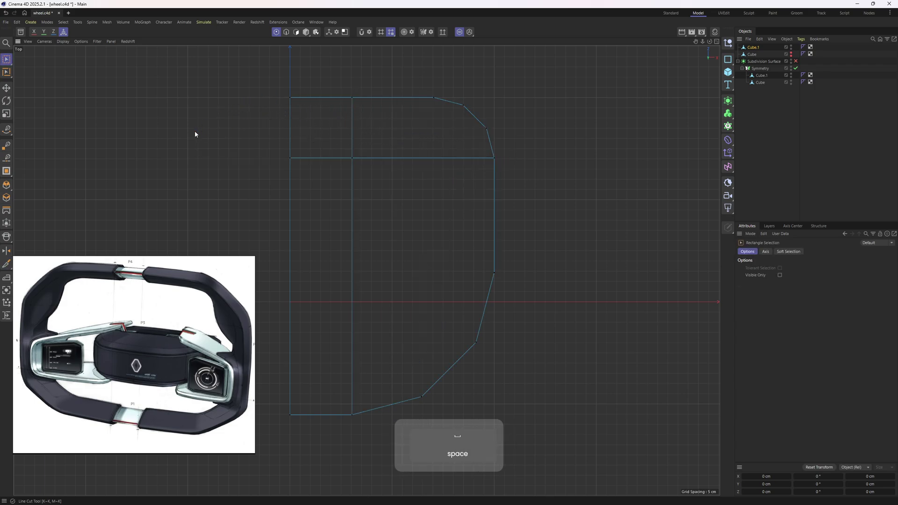
Line-cut straight across the half hub from the side point where the front curve begins
{"action": "key", "text": "k"}
{"action": "key", "text": "k"}
{"action": "left_click", "coordinate": [494, 273]}
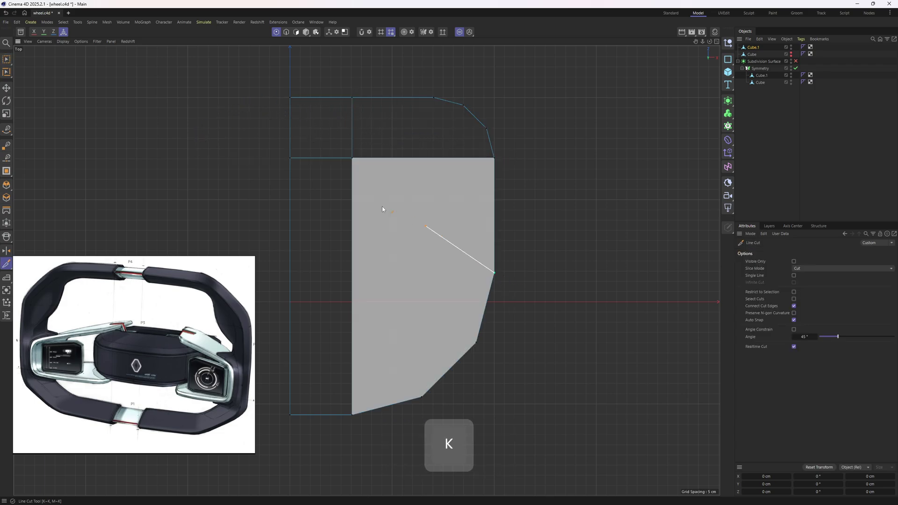
{"action": "left_click", "coordinate": [157, 251], "text": "shift"}
{"action": "key", "text": "space"}
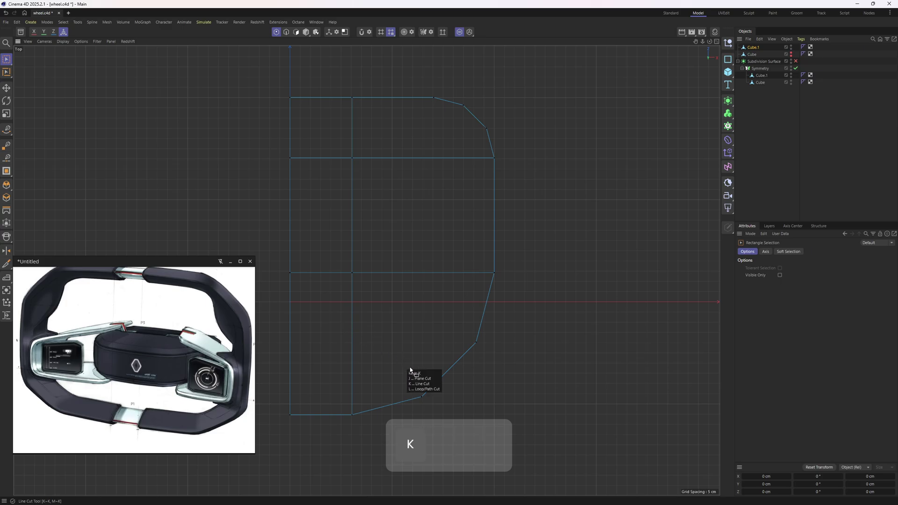
Line-cut lengthwise from the second front curve point to the hub's rear edge and return to the perspective view
{"action": "key", "text": "k"}
{"action": "left_click", "coordinate": [421, 396]}
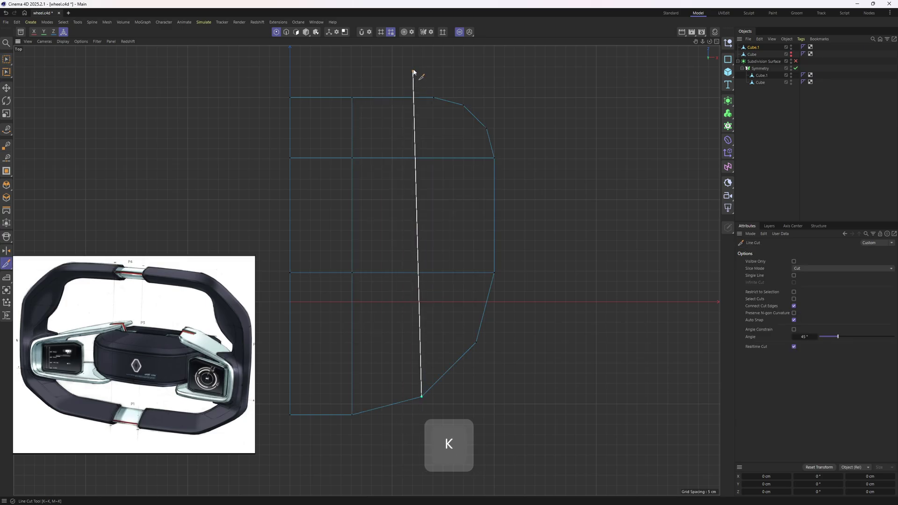
{"action": "key", "text": "shift"}
{"action": "left_click", "coordinate": [419, 58], "text": "shift"}
{"action": "key", "text": "space"}
{"action": "middle_click", "coordinate": [420, 119]}
{"action": "middle_click", "coordinate": [252, 136]}
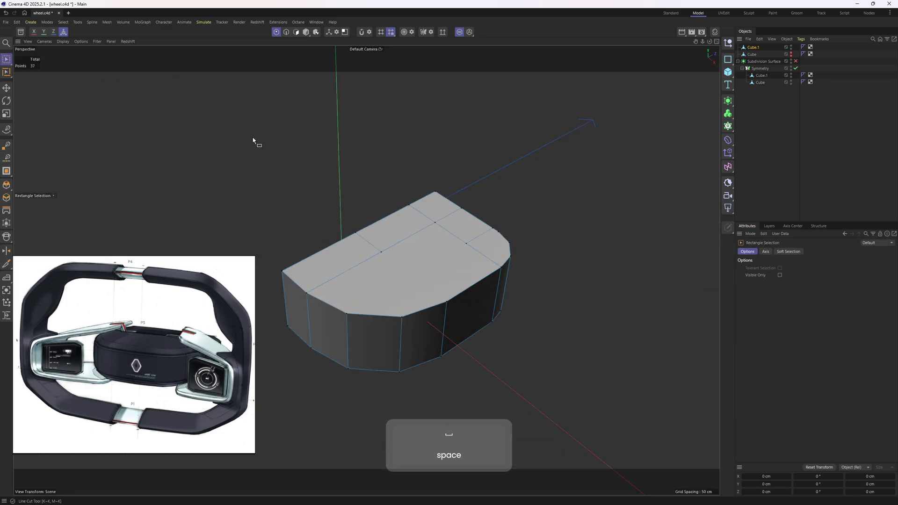
Activate Line Cut to continue dividing the large open area of the hub's top face
{"action": "left_click_drag", "start_coordinate": [436, 231], "coordinate": [482, 159], "text": "alt"}
{"action": "right_click", "coordinate": [482, 159]}
{"action": "left_click", "coordinate": [504, 174]}
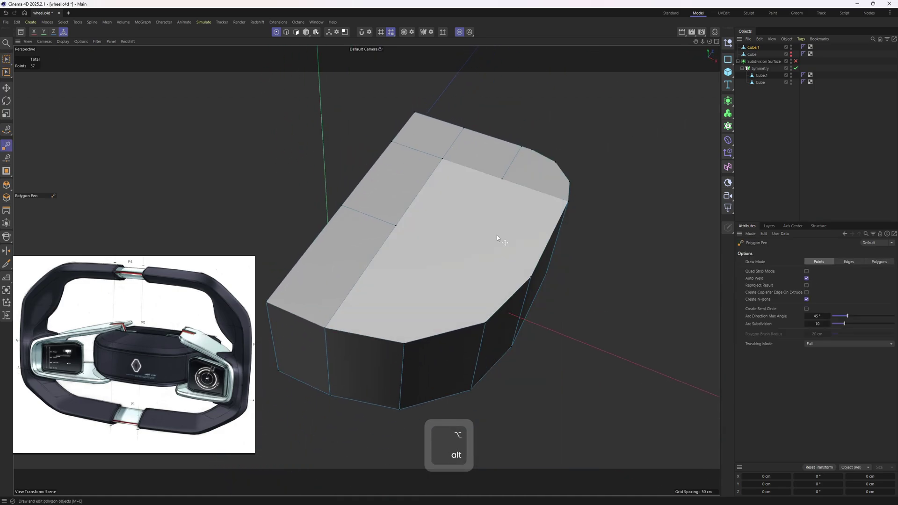
{"action": "right_click", "coordinate": [543, 198]}
{"action": "left_click", "coordinate": [573, 393]}
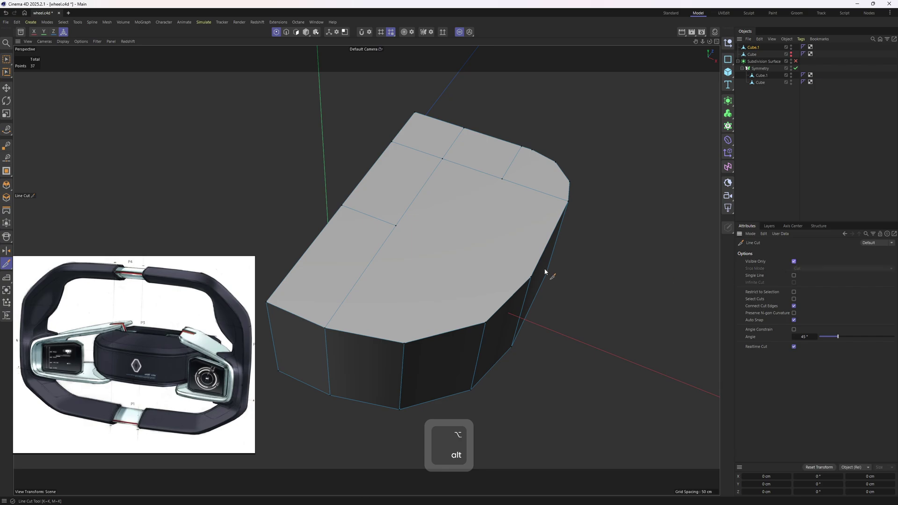
Enable Single Line for Line Cut and cut the hub's top face from the inner grid point to the front rim corner
{"action": "left_click_drag", "start_coordinate": [544, 271], "coordinate": [512, 191], "text": "alt"}
{"action": "left_click", "coordinate": [517, 168]}
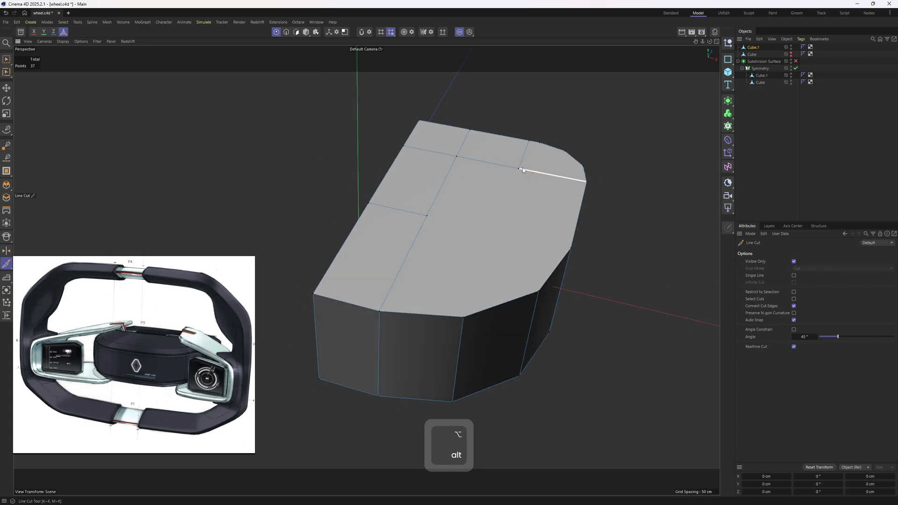
{"action": "left_click", "coordinate": [463, 318]}
{"action": "left_click_drag", "start_coordinate": [463, 318], "coordinate": [566, 289], "text": "alt"}
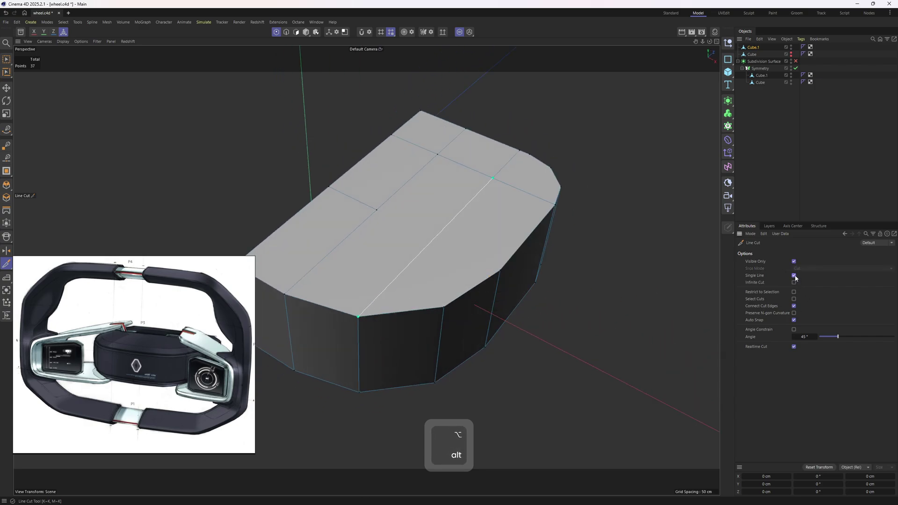
{"action": "left_click_drag", "start_coordinate": [514, 252], "coordinate": [382, 242], "text": "alt"}
{"action": "left_click", "coordinate": [444, 290]}
{"action": "middle_click_drag", "start_coordinate": [481, 333], "coordinate": [467, 254], "text": "alt"}
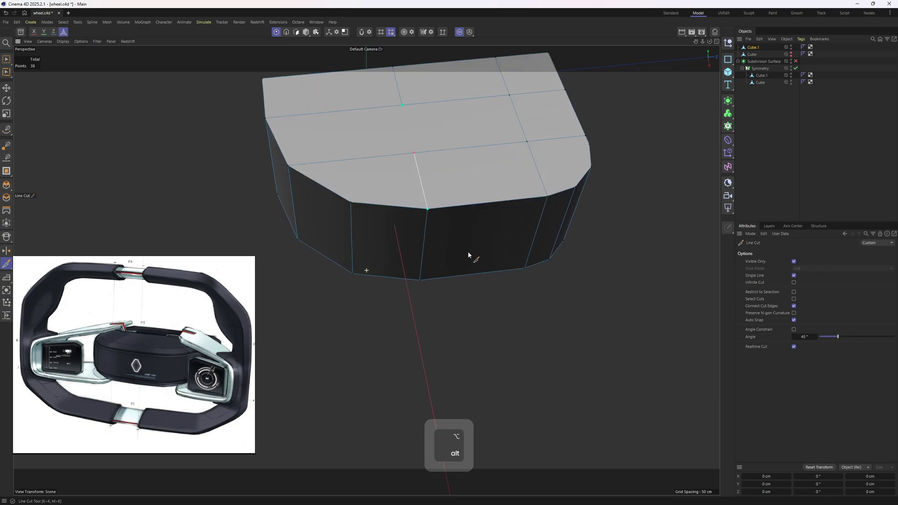
Make a matching straight line cut across the underside of the hub
{"action": "left_click_drag", "start_coordinate": [467, 356], "coordinate": [441, 263], "text": "alt"}
{"action": "middle_click_drag", "start_coordinate": [441, 262], "coordinate": [439, 229], "text": "alt"}
{"action": "mouse_move", "coordinate": [378, 245]}
{"action": "left_mouse_down", "text": "alt"}
{"action": "mouse_move", "coordinate": [433, 277]}
{"action": "mouse_move", "coordinate": [373, 249]}
{"action": "left_mouse_up", "text": "alt"}
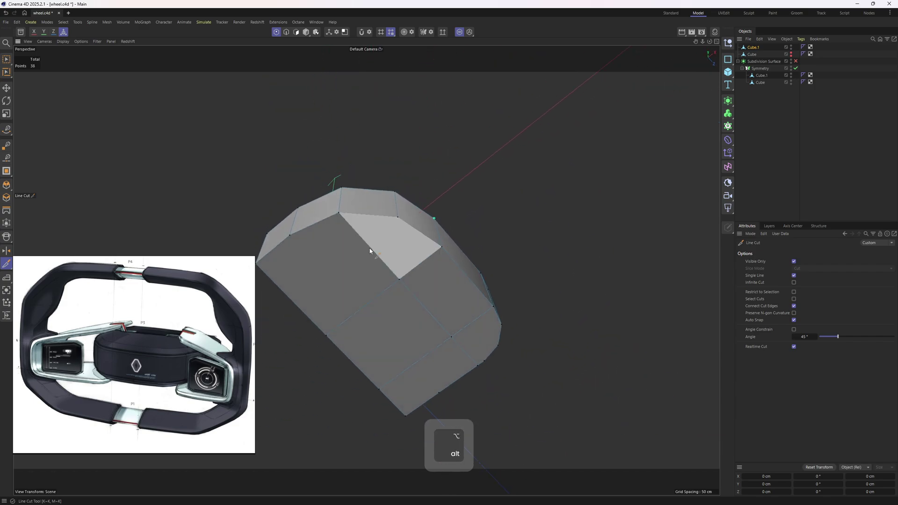
{"action": "middle_click_drag", "start_coordinate": [373, 249], "coordinate": [397, 209], "text": "alt"}
{"action": "left_click", "coordinate": [317, 191]}
{"action": "left_click", "coordinate": [464, 352]}
Tidy the extra points left by the line cuts with the Polygon Pen
{"action": "key", "text": "space"}
{"action": "left_click_drag", "start_coordinate": [463, 196], "coordinate": [331, 357], "text": "alt"}
{"action": "right_click", "coordinate": [546, 168]}
{"action": "left_click", "coordinate": [567, 185]}
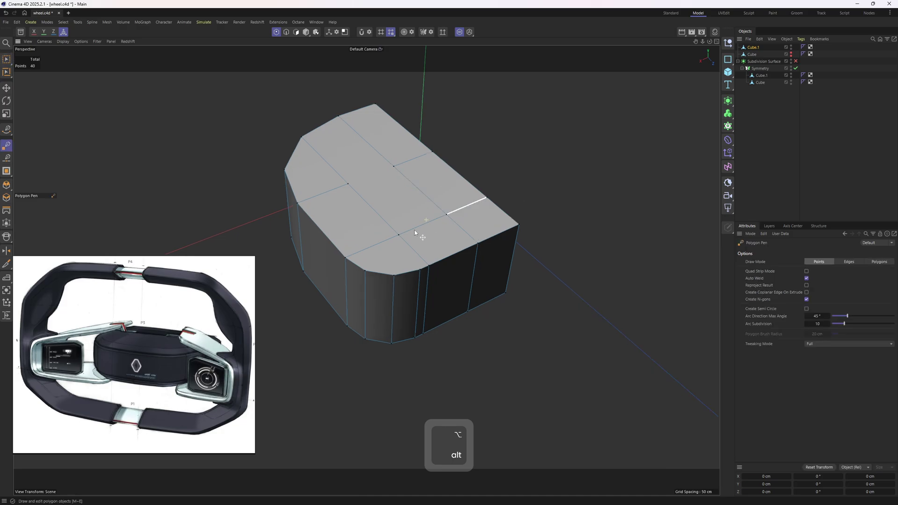
Add a loop cut at 50% through the wide middle segment of the hub
{"action": "left_click_drag", "start_coordinate": [419, 255], "coordinate": [481, 261], "text": "alt"}
{"action": "key", "text": "k"}
{"action": "key", "text": "l"}
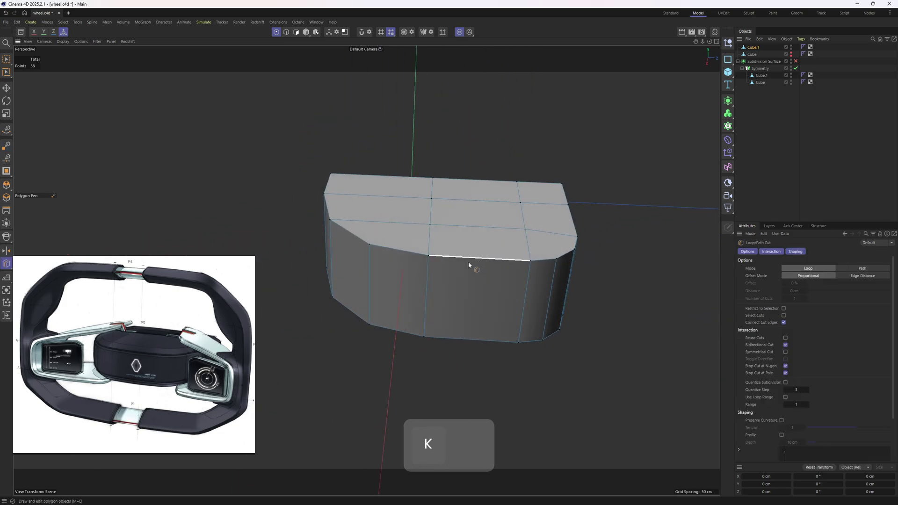
{"action": "left_click", "coordinate": [481, 257], "text": "shift"}
{"action": "key", "text": "2"}
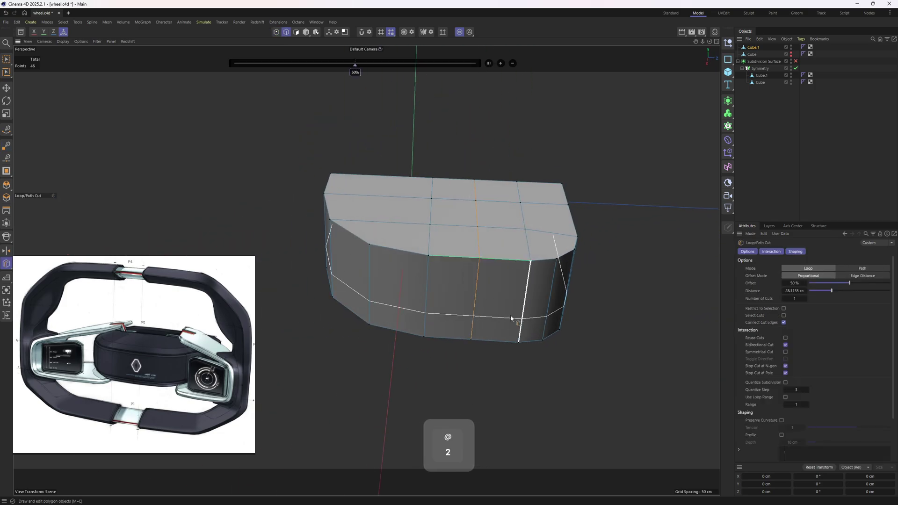
{"action": "key", "text": "e"}
Select the four middle polygons on the top face that border the symmetry plane
{"action": "left_click_drag", "start_coordinate": [507, 297], "coordinate": [445, 276], "text": "alt"}
{"action": "key", "text": "3"}
{"action": "key", "text": "3"}
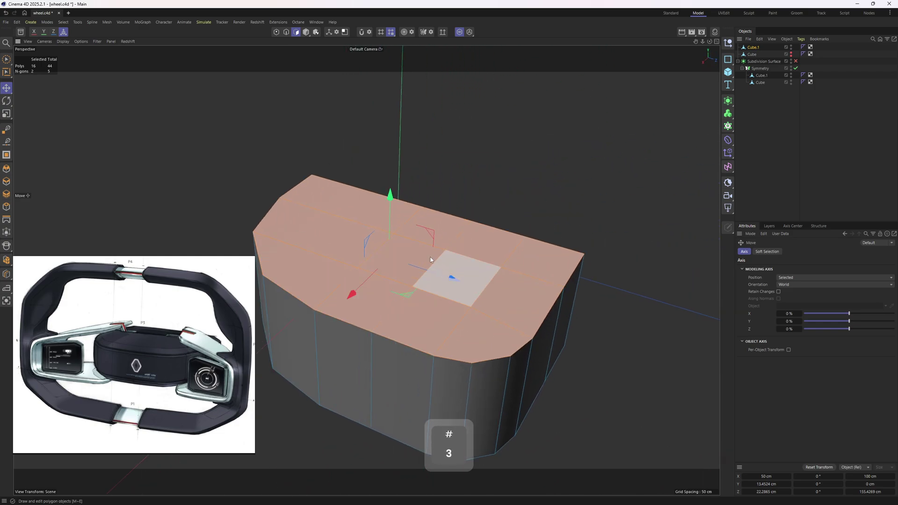
{"action": "left_click", "coordinate": [449, 264]}
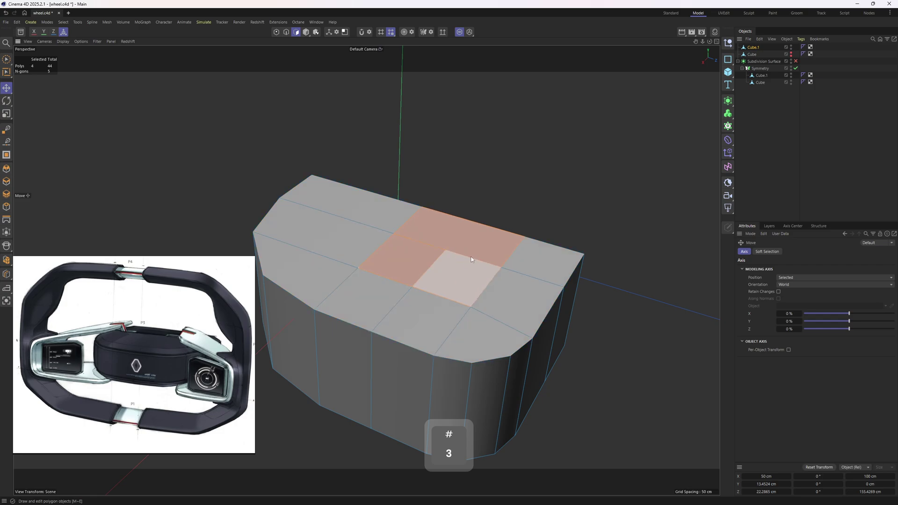
Undo the trial recess extrusion and examine the hub's top area in the reference image
{"action": "key", "text": "ctrl+z"}
{"action": "key", "text": "ctrl+z"}
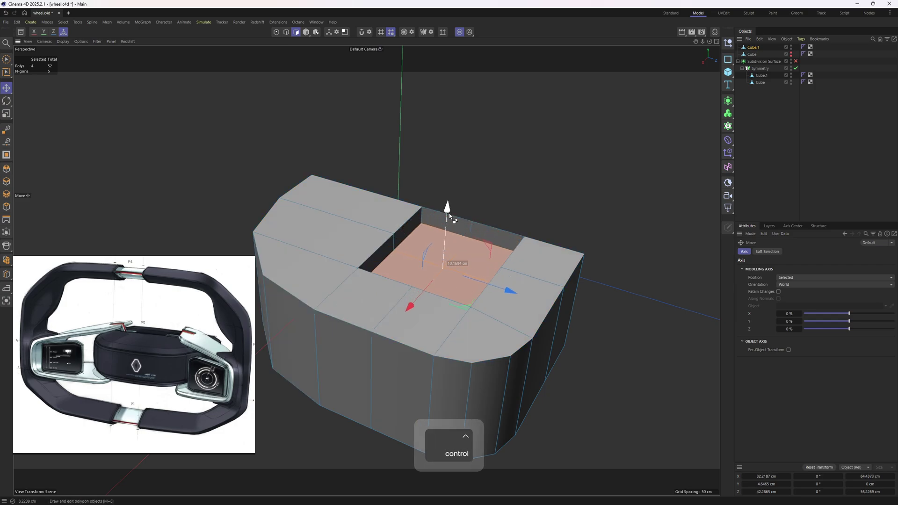
{"action": "scroll", "coordinate": [168, 329], "scroll_direction": "up", "scroll_amount": 3}
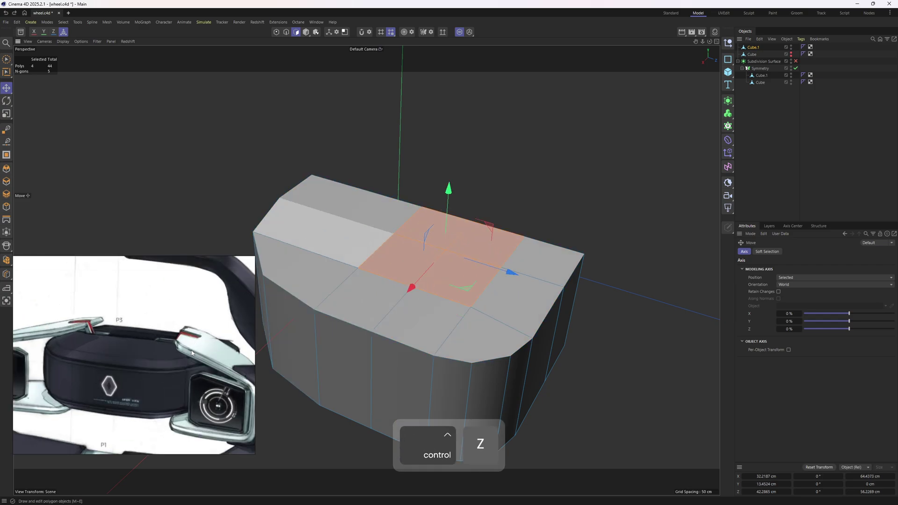
{"action": "scroll", "coordinate": [439, 246], "scroll_direction": "down", "scroll_amount": 2}
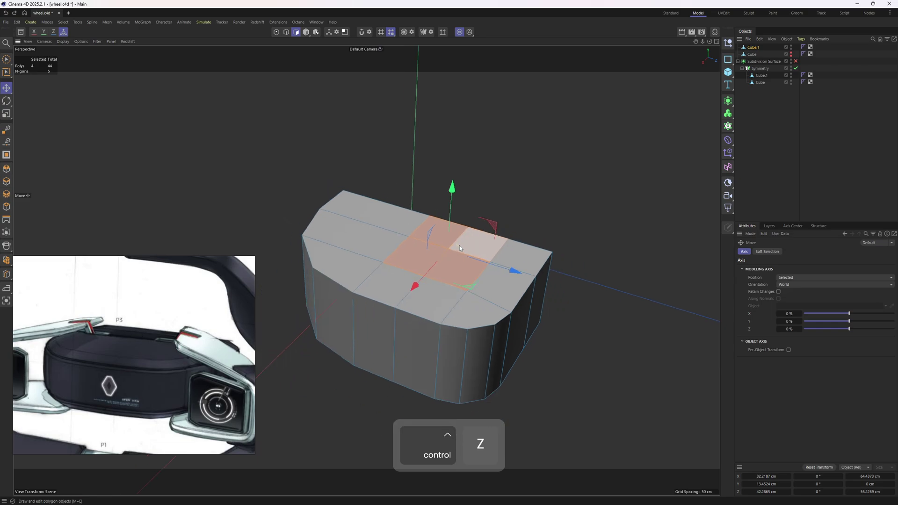
Sink the four polygons into a recess and delete the leftover wall faces on the open symmetry side
{"action": "left_click_drag", "start_coordinate": [459, 245], "coordinate": [454, 150], "text": "alt"}
{"action": "key", "text": "Delete"}
{"action": "left_click", "coordinate": [490, 219]}
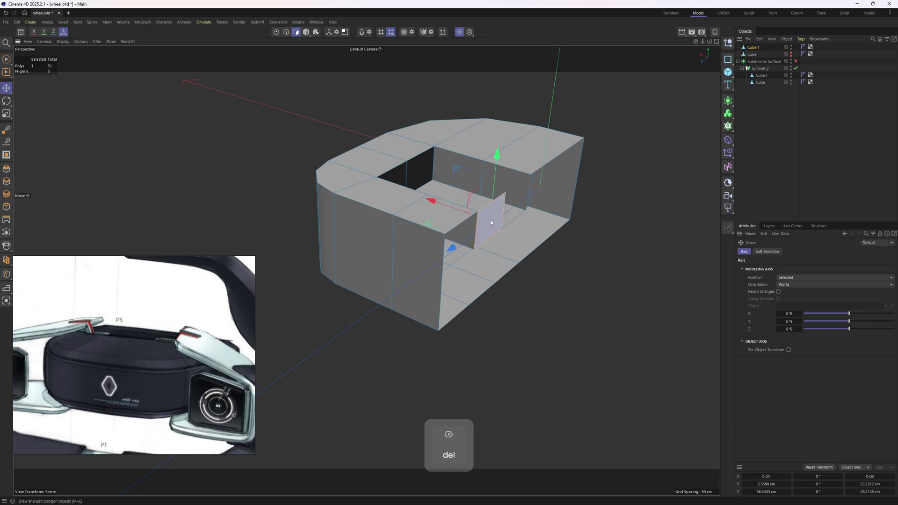
{"action": "key", "text": "Delete"}
Bevel the two vertical inner corner edges of the recess into flat chamfers with 0 subdivisions
{"action": "left_click_drag", "start_coordinate": [490, 220], "coordinate": [444, 236], "text": "alt"}
{"action": "left_click_drag", "start_coordinate": [449, 204], "coordinate": [519, 189]}
{"action": "left_click", "coordinate": [422, 229], "text": "shift"}
{"action": "key", "text": "2"}
{"action": "key", "text": "e"}
{"action": "left_click", "coordinate": [473, 189]}
{"action": "left_click", "coordinate": [353, 176], "text": "shift"}
{"action": "key", "text": "m"}
{"action": "key", "text": "s"}
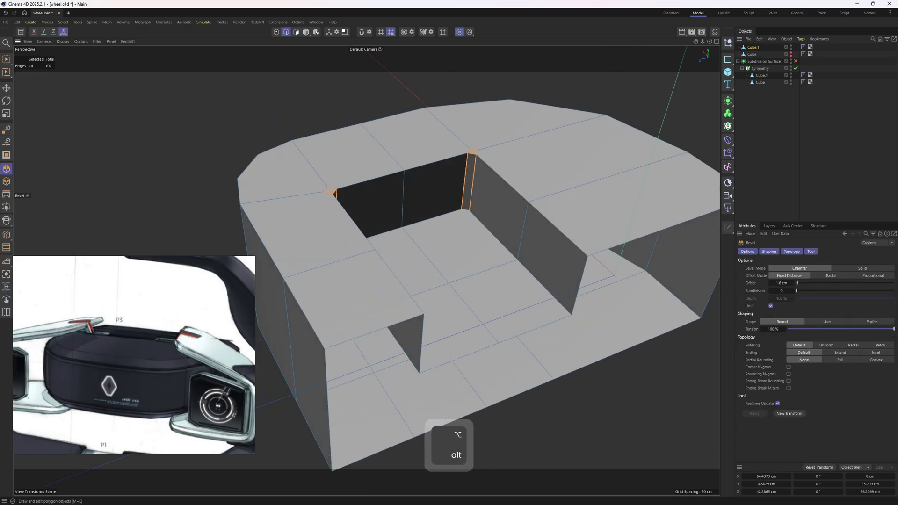
{"action": "left_click_drag", "start_coordinate": [519, 189], "coordinate": [444, 191], "text": "alt"}
Select the vertical edges around the recess's bevelled corners
{"action": "key", "text": "2"}
{"action": "key", "text": "e"}
{"action": "left_click", "coordinate": [467, 176]}
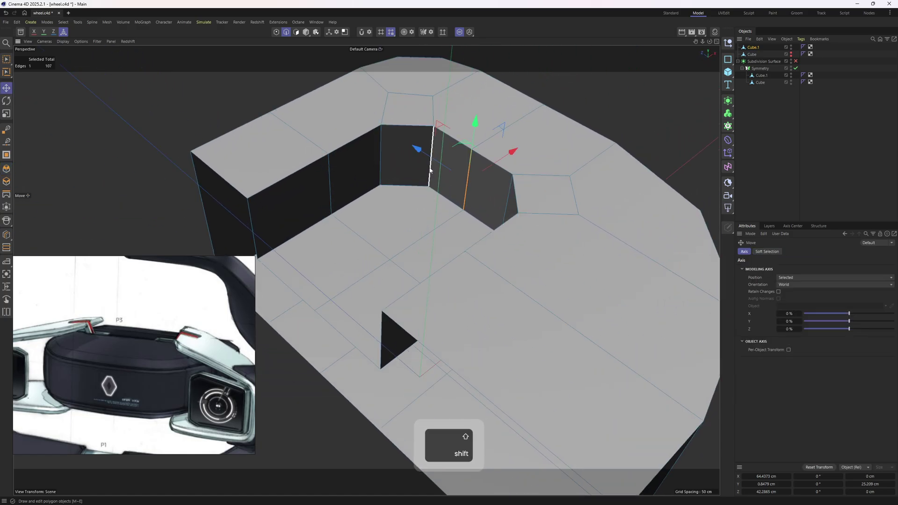
{"action": "left_click", "coordinate": [431, 171], "text": "shift"}
{"action": "left_click", "coordinate": [382, 166], "text": "shift"}
{"action": "left_click_drag", "start_coordinate": [378, 167], "coordinate": [314, 169], "text": "alt"}
{"action": "left_click", "coordinate": [314, 169]}
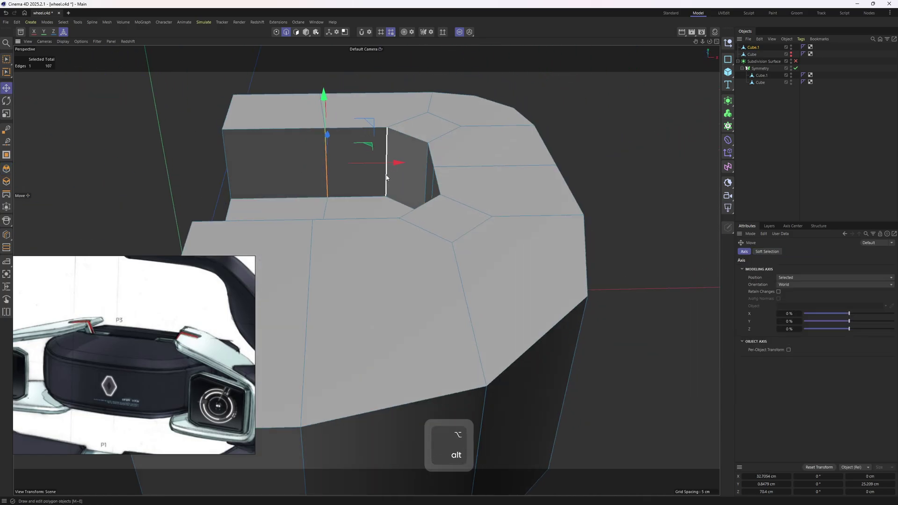
{"action": "left_click_drag", "start_coordinate": [386, 178], "coordinate": [443, 186], "text": "alt"}
{"action": "left_click", "coordinate": [470, 190], "text": "shift"}
{"action": "left_click_drag", "start_coordinate": [443, 186], "coordinate": [511, 184]}
{"action": "key", "text": "ctrl+z"}
{"action": "left_click", "coordinate": [512, 183], "text": "shift"}
Try to connect the outer points of the two bevelled corners with the Polygon Pen
{"action": "scroll", "coordinate": [550, 205], "scroll_direction": "down", "scroll_amount": 3}
{"action": "left_click_drag", "start_coordinate": [550, 206], "coordinate": [364, 220], "text": "alt"}
{"action": "right_click", "coordinate": [517, 158]}
{"action": "left_click", "coordinate": [546, 157]}
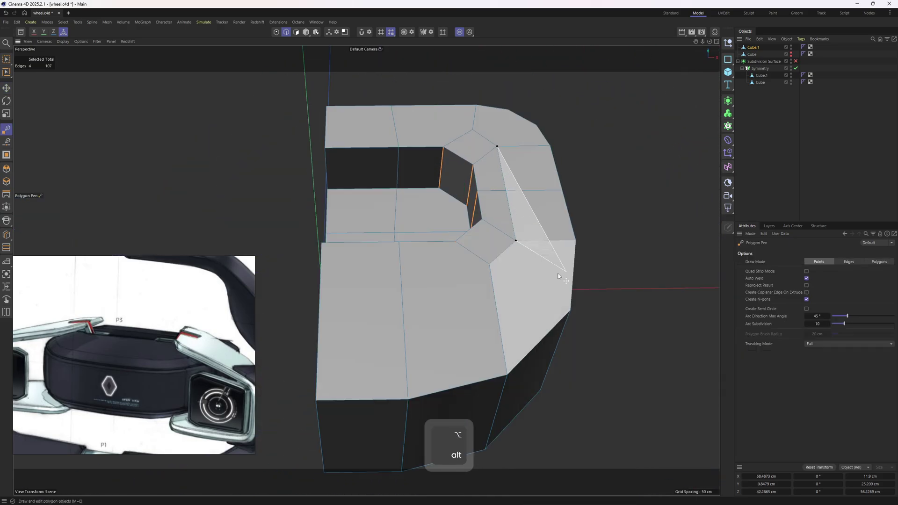
{"action": "left_click", "coordinate": [520, 233]}
{"action": "key", "text": "Return"}
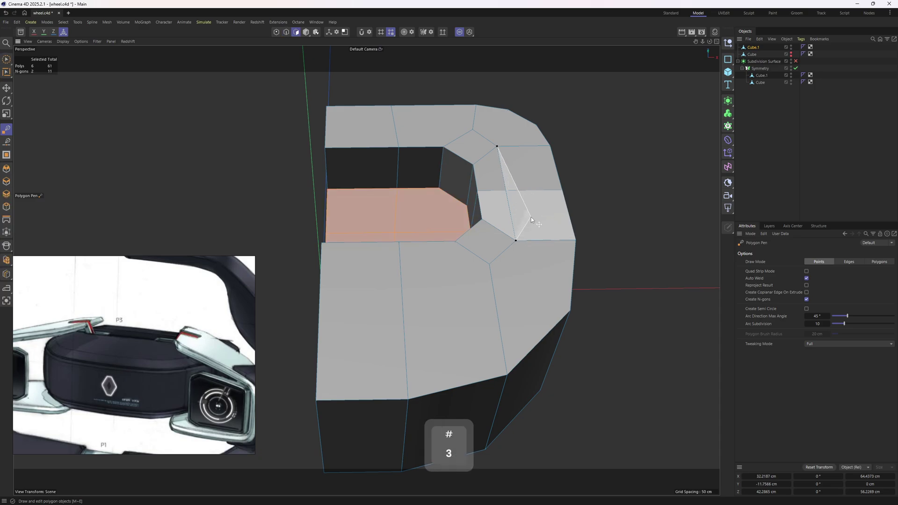
{"action": "key", "text": "e"}
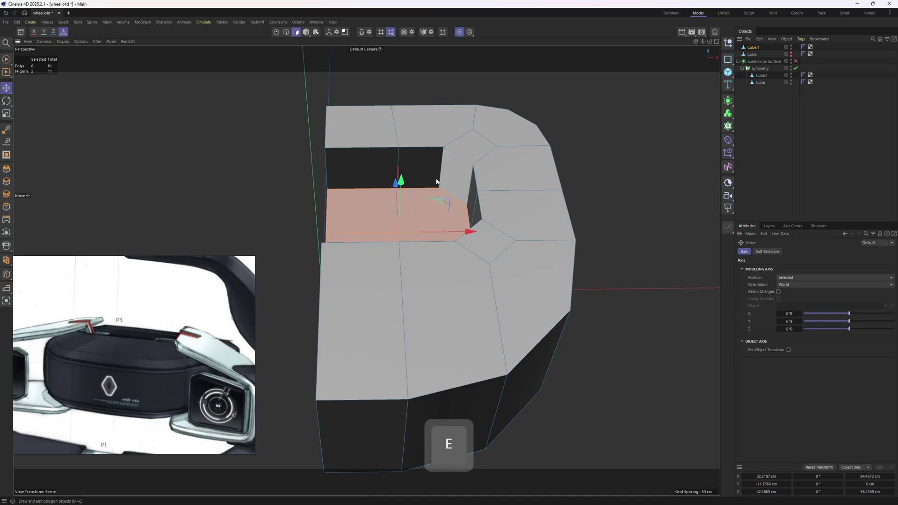
{"action": "key", "text": "q"}
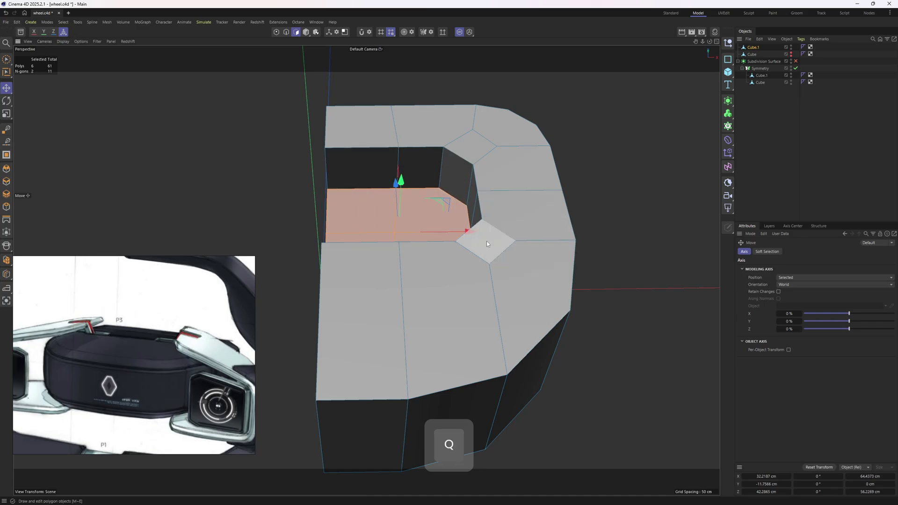
Line-cut a new edge on the top face joining the outer points of the recess's two bevelled corners
{"action": "key", "text": "1"}
{"action": "key", "text": "k"}
{"action": "right_click", "coordinate": [511, 169]}
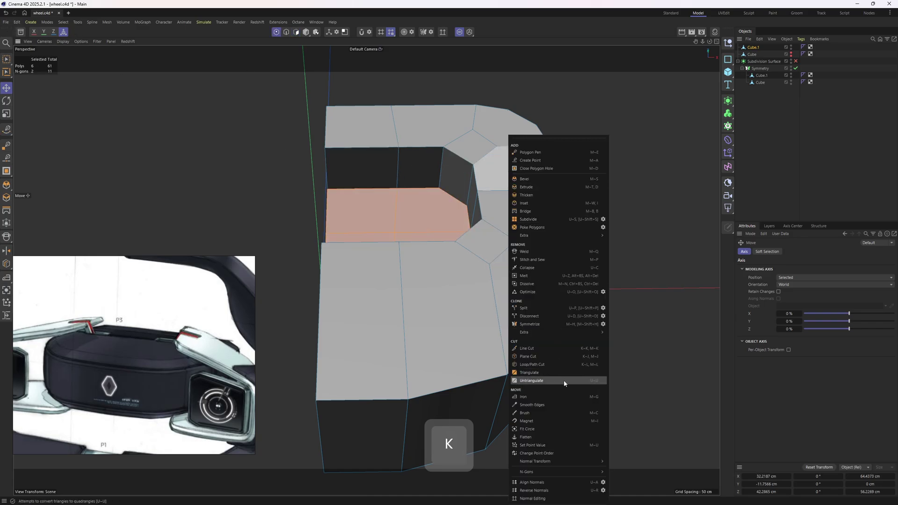
{"action": "left_click", "coordinate": [527, 348]}
{"action": "left_click", "coordinate": [497, 147]}
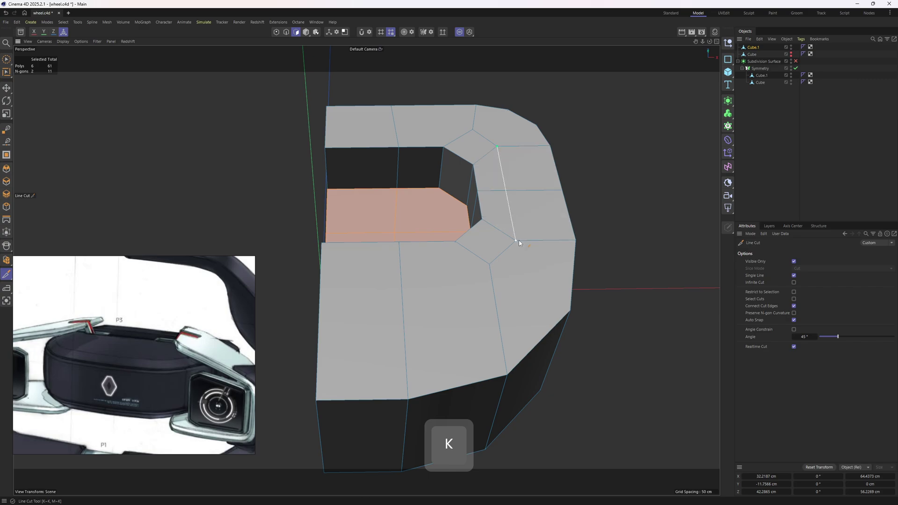
{"action": "left_click", "coordinate": [515, 240]}
Line-cut edges from the bevelled corners toward the symmetry edge along the recess's front and rear sides
{"action": "left_click", "coordinate": [489, 265]}
{"action": "left_click", "coordinate": [321, 268]}
{"action": "middle_click_drag", "start_coordinate": [394, 215], "coordinate": [401, 276], "text": "alt"}
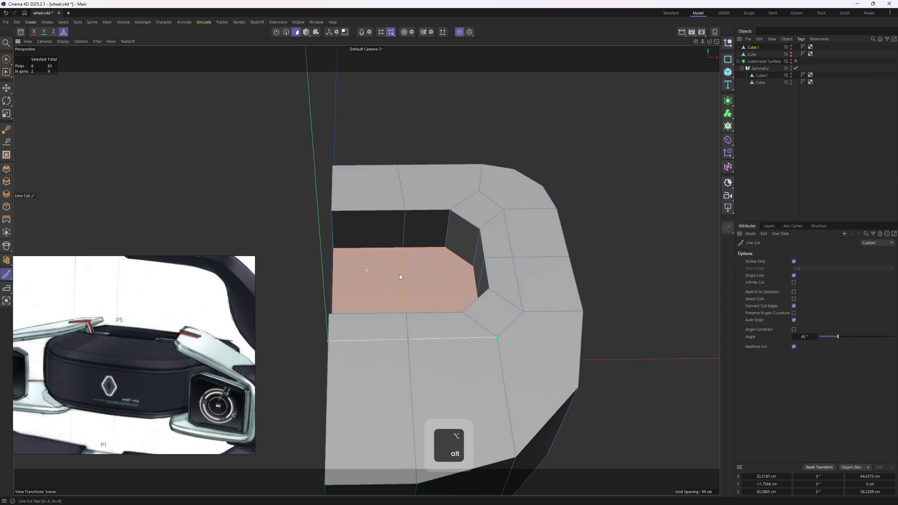
{"action": "left_click", "coordinate": [333, 190]}
{"action": "key", "text": "space"}
Examine the hub's front side wall and its vertical corner edge
{"action": "scroll", "coordinate": [406, 220], "scroll_direction": "down", "scroll_amount": 2}
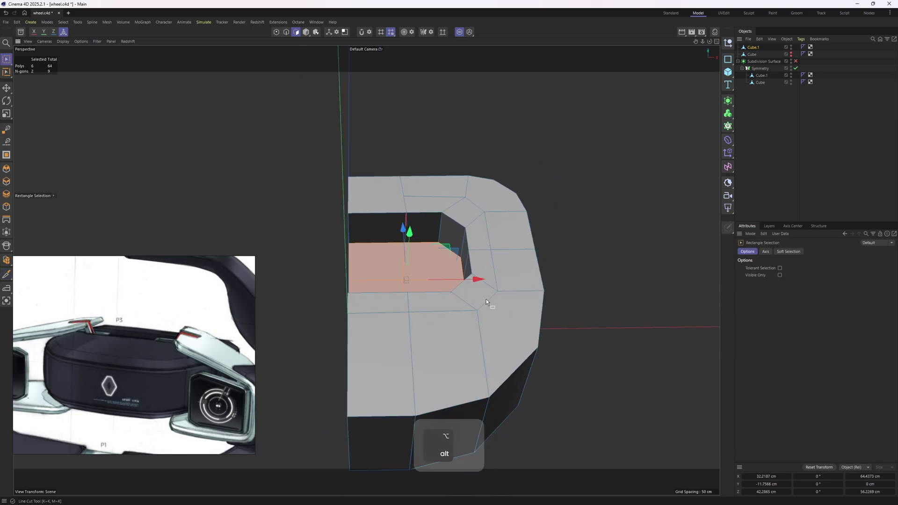
{"action": "left_click_drag", "start_coordinate": [486, 299], "coordinate": [474, 232], "text": "alt"}
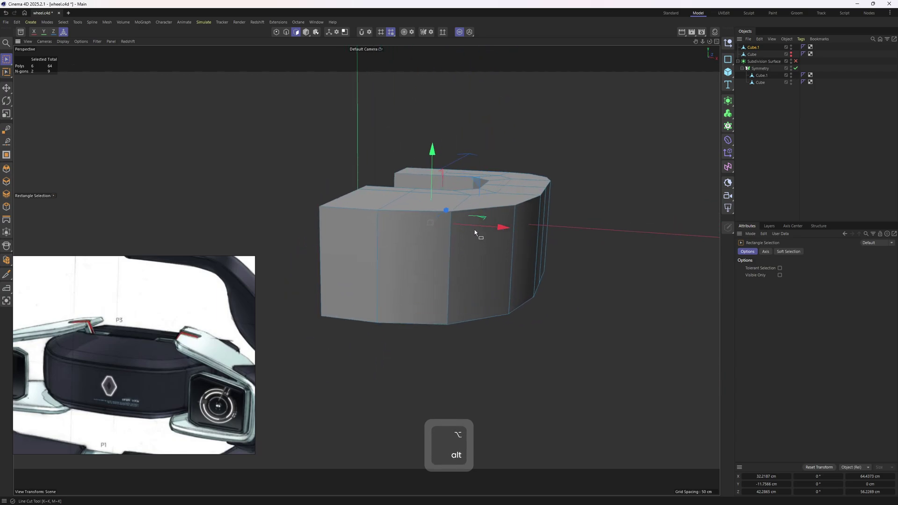
{"action": "key", "text": "e"}
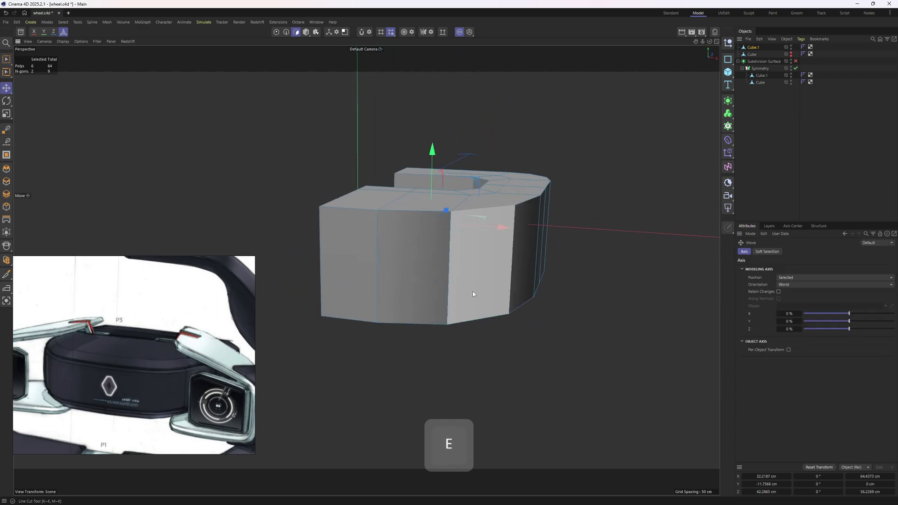
{"action": "left_click_drag", "start_coordinate": [509, 316], "coordinate": [461, 208], "text": "alt"}
{"action": "right_click_drag", "start_coordinate": [461, 208], "coordinate": [445, 285], "text": "alt"}
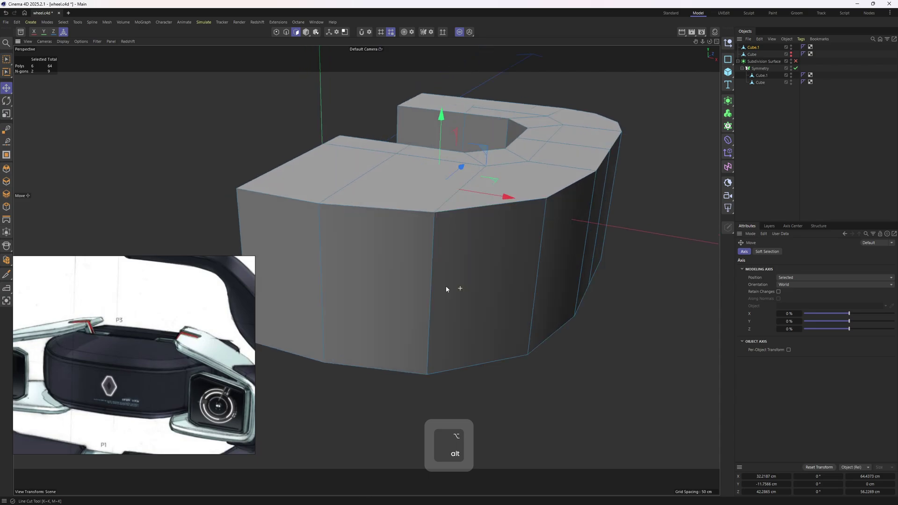
{"action": "left_click_drag", "start_coordinate": [446, 286], "coordinate": [428, 285], "text": "alt"}
{"action": "left_click", "coordinate": [599, 411]}
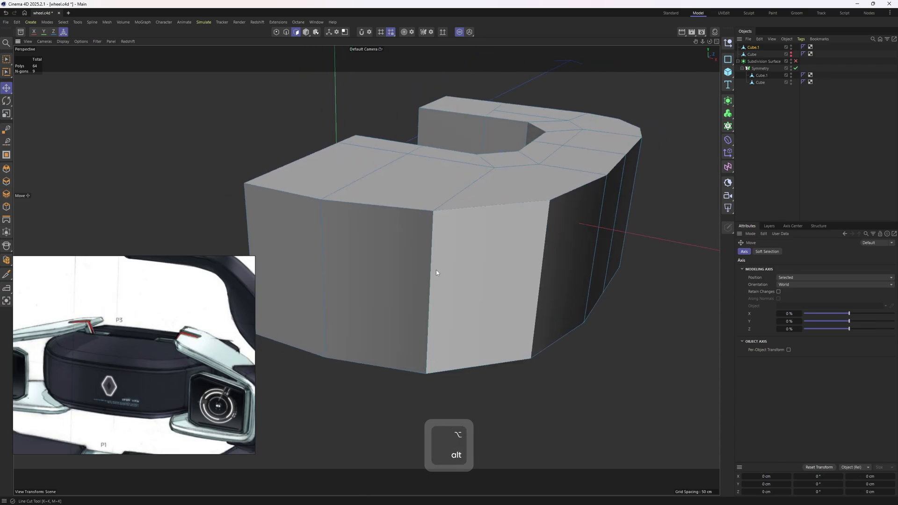
{"action": "key", "text": "2"}
{"action": "key", "text": "e"}
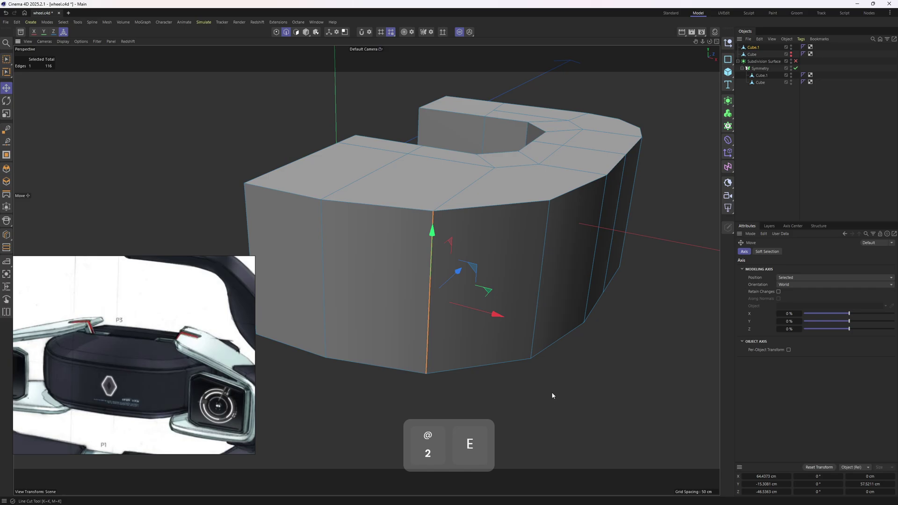
Select all points of the hub and run Optimize to merge duplicate points
{"action": "key", "text": "1"}
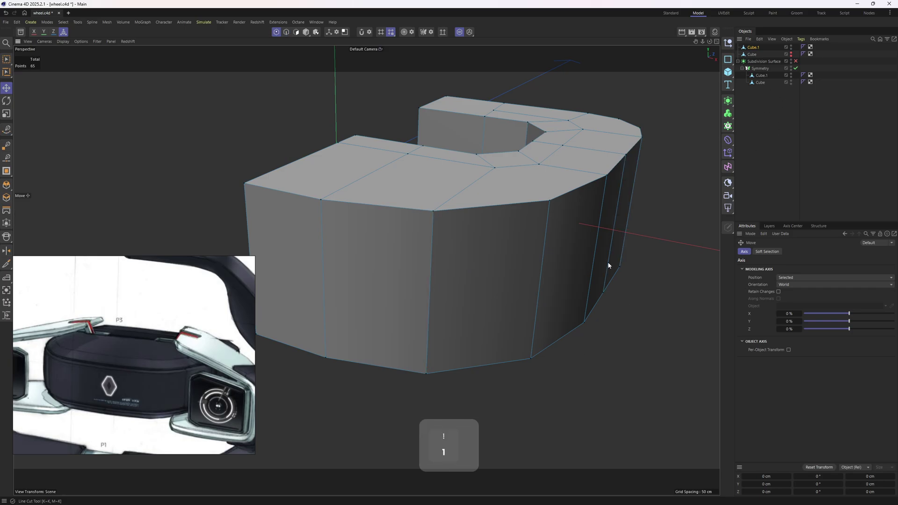
{"action": "key", "text": "ctrl+a"}
{"action": "right_click", "coordinate": [606, 360]}
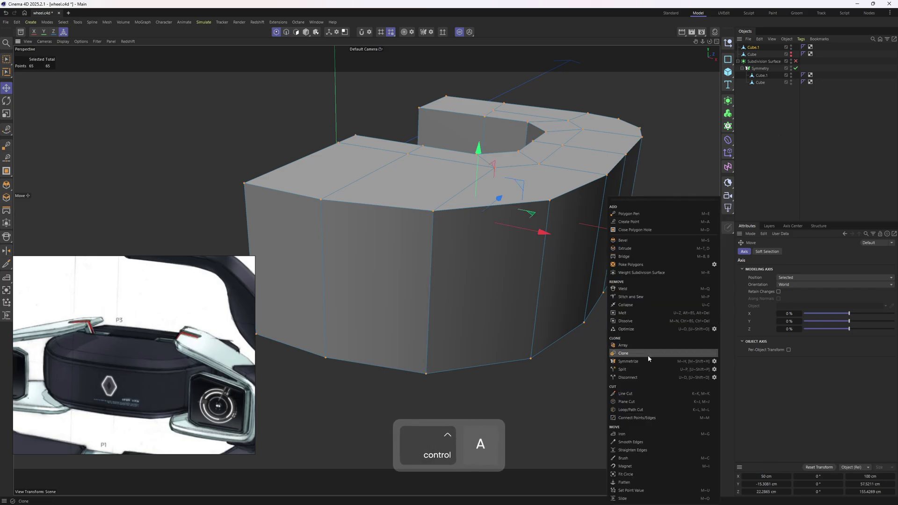
{"action": "left_click", "coordinate": [646, 331]}
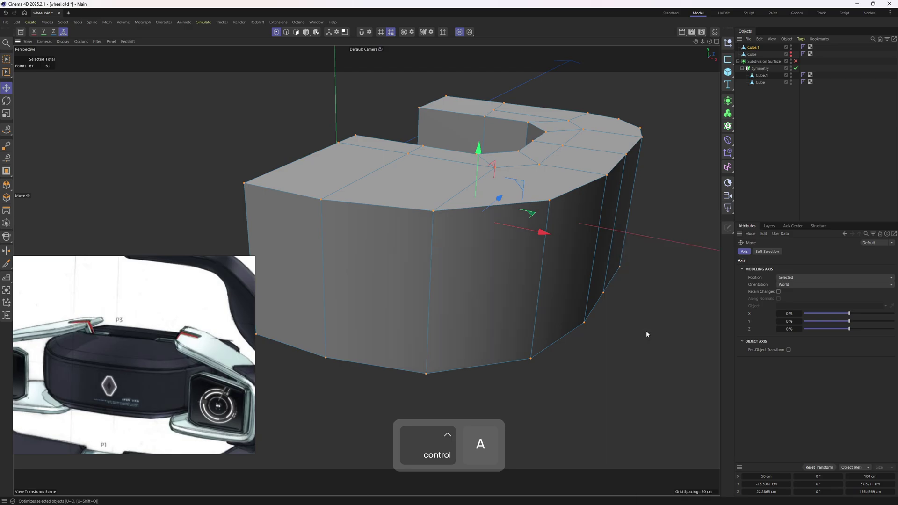
{"action": "left_click", "coordinate": [647, 334]}
Move the hub's Cube.1 object into the Symmetry group and turn off viewport solo
{"action": "left_click_drag", "start_coordinate": [563, 161], "coordinate": [767, 73], "text": "alt"}
{"action": "left_click", "coordinate": [460, 32]}
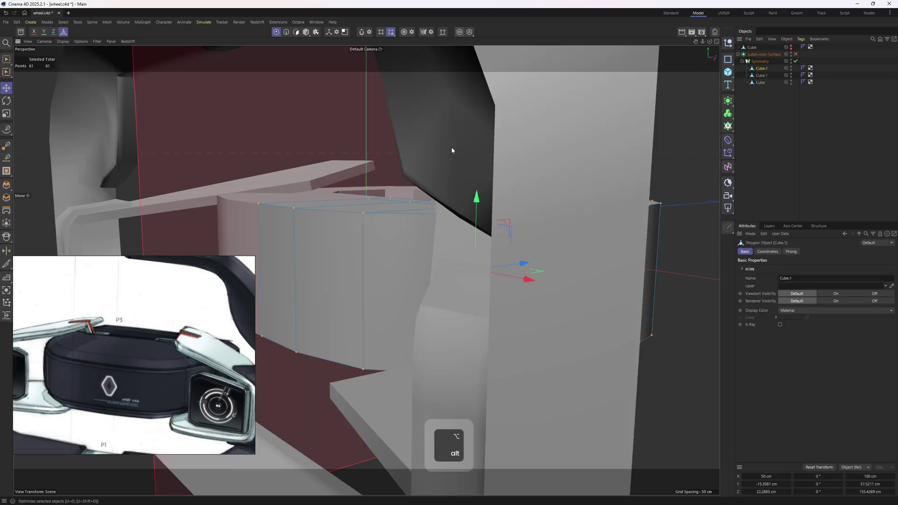
Add closely spaced horizontal loop cuts around the hub's upper side wall, starting with one at about 74% offset
{"action": "left_click_drag", "start_coordinate": [451, 147], "coordinate": [442, 209], "text": "alt"}
{"action": "right_click_drag", "start_coordinate": [442, 209], "coordinate": [465, 215], "text": "alt"}
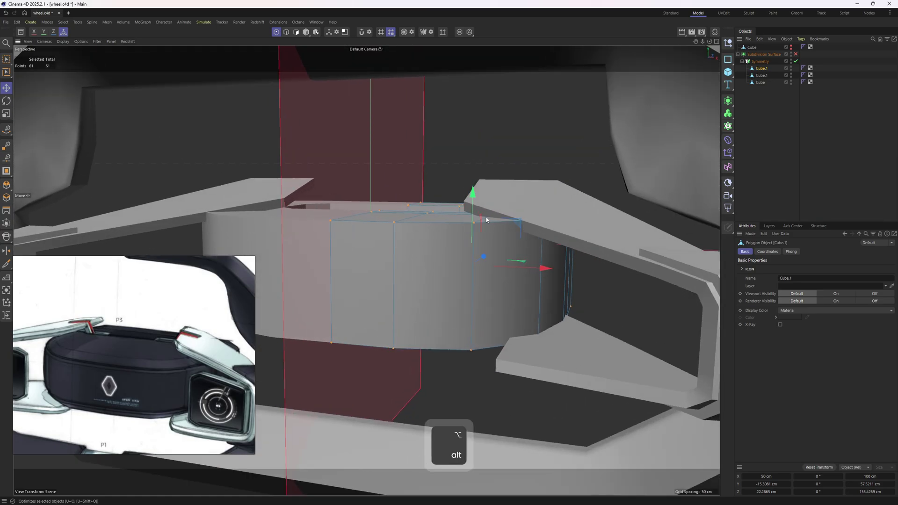
{"action": "key", "text": "k"}
{"action": "key", "text": "l"}
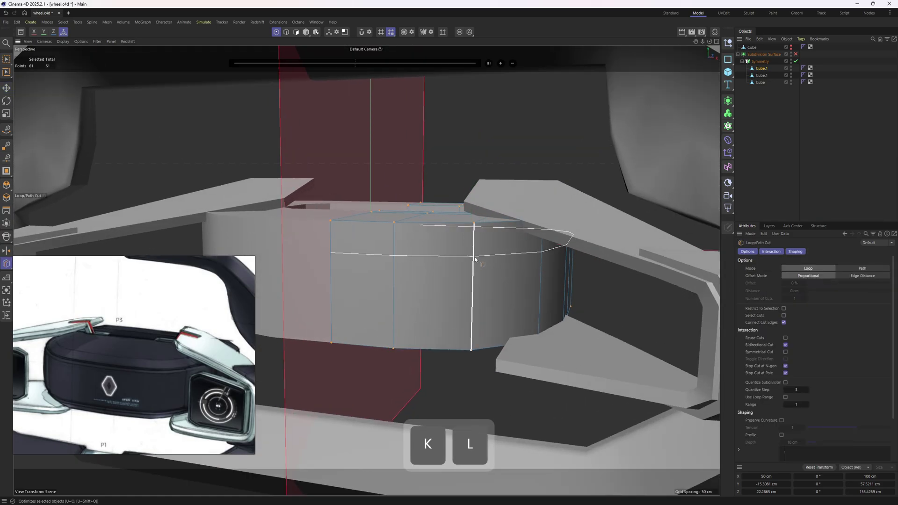
{"action": "left_click", "coordinate": [475, 259]}
{"action": "scroll", "coordinate": [476, 257], "scroll_direction": "up", "scroll_amount": 4}
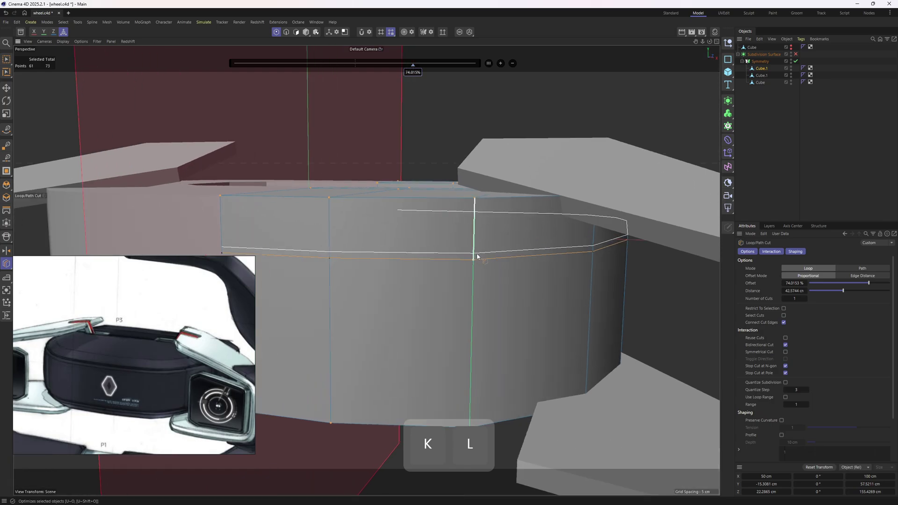
{"action": "left_click", "coordinate": [476, 253]}
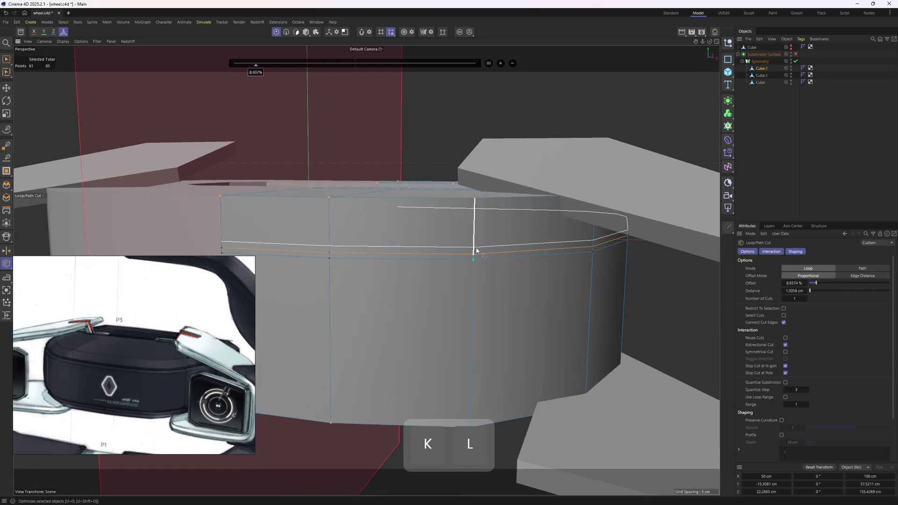
{"action": "key", "text": "3"}
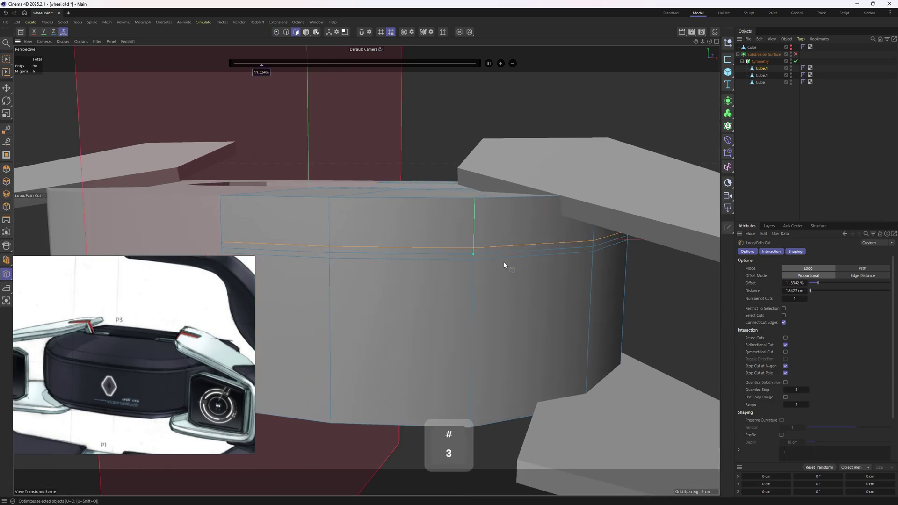
Loop-select the narrow polygon band between the new cuts and scale it vertically to about 1.03 cm high
{"action": "key", "text": "u"}
{"action": "key", "text": "l"}
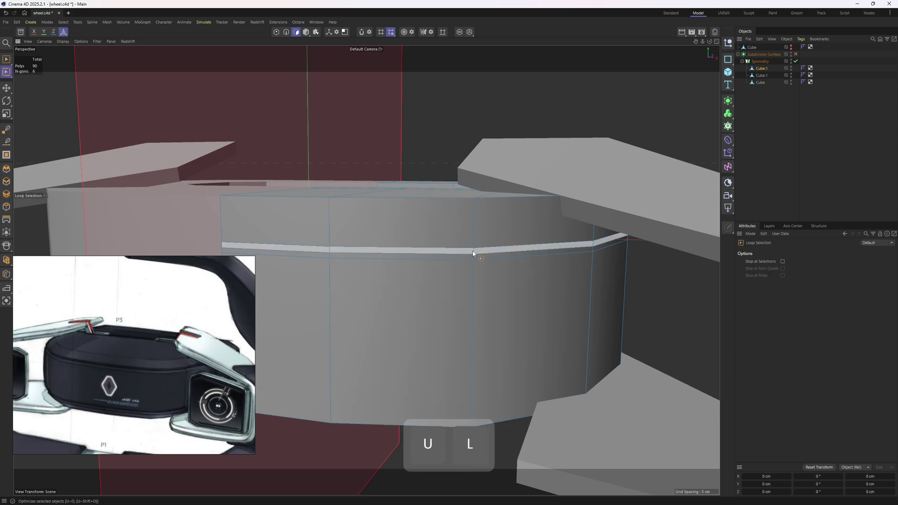
{"action": "left_click", "coordinate": [473, 254]}
{"action": "left_click_drag", "start_coordinate": [473, 253], "coordinate": [529, 229], "text": "alt"}
{"action": "key", "text": "d"}
{"action": "left_click_drag", "start_coordinate": [618, 260], "coordinate": [610, 239], "text": "alt"}
{"action": "key", "text": "2"}
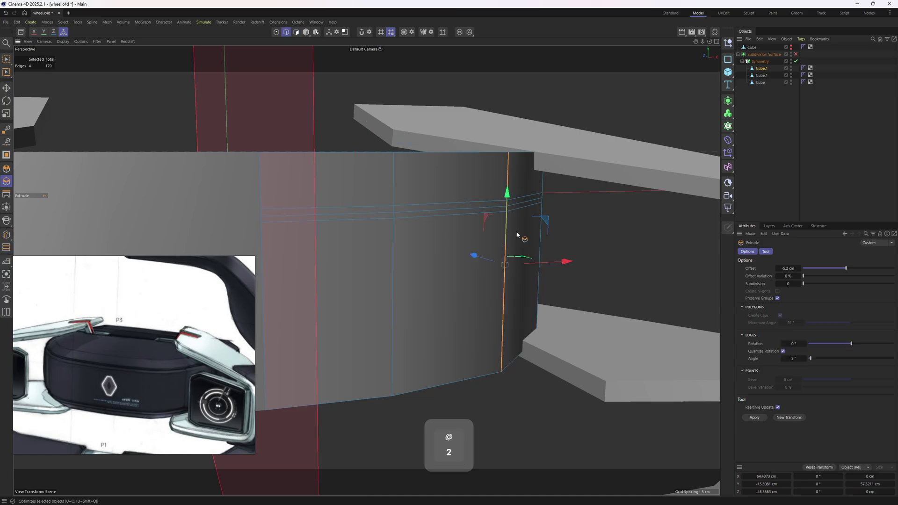
{"action": "key", "text": "e"}
{"action": "key", "text": "m"}
{"action": "key", "text": "3"}
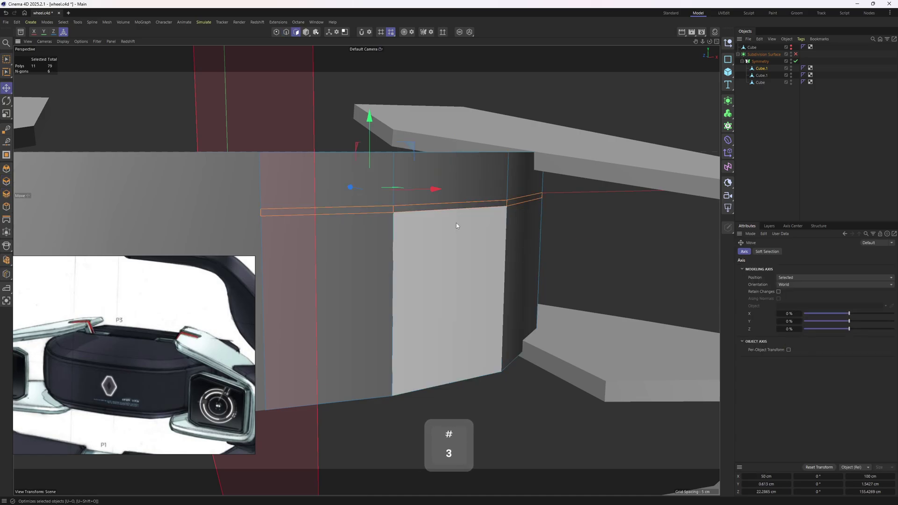
{"action": "key", "text": "d"}
{"action": "left_click_drag", "start_coordinate": [464, 228], "coordinate": [415, 172], "text": "alt"}
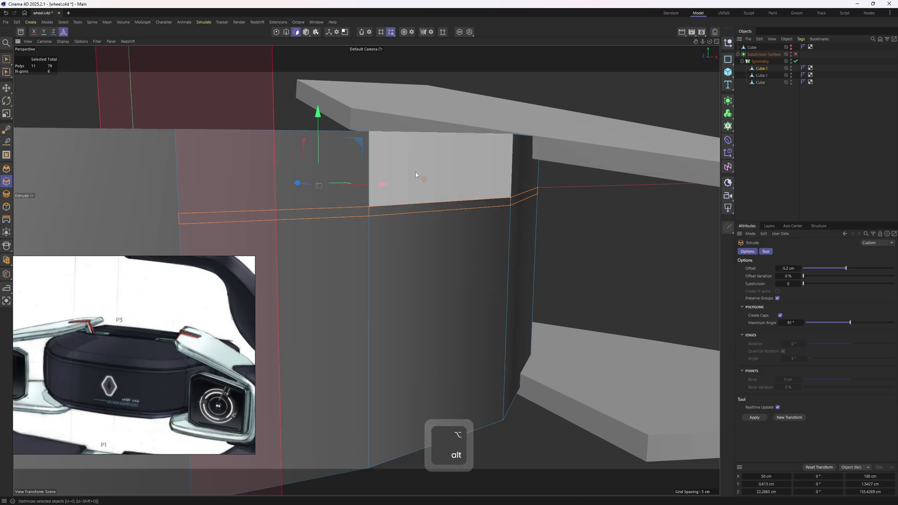
{"action": "key", "text": "t"}
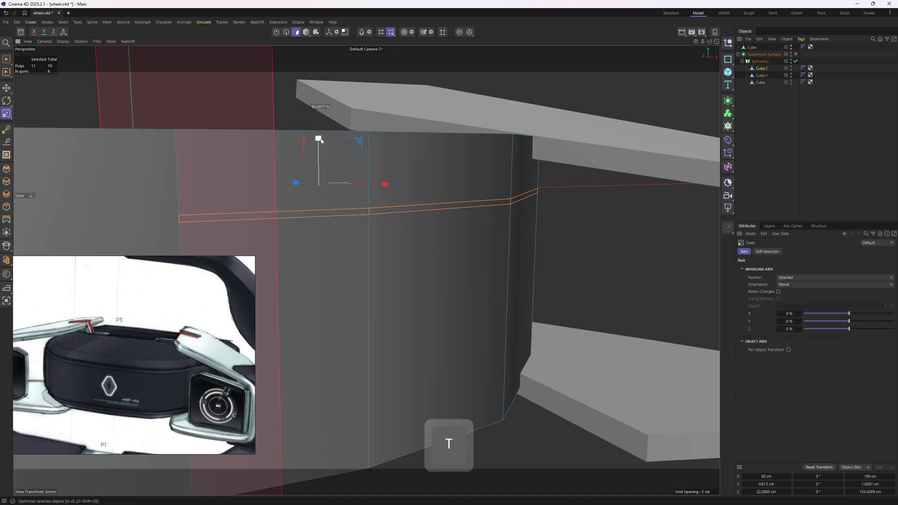
Extrude the selected band inward by about -3.42 cm with Create Caps turned off
{"action": "key", "text": "d"}
{"action": "right_click", "coordinate": [604, 283]}
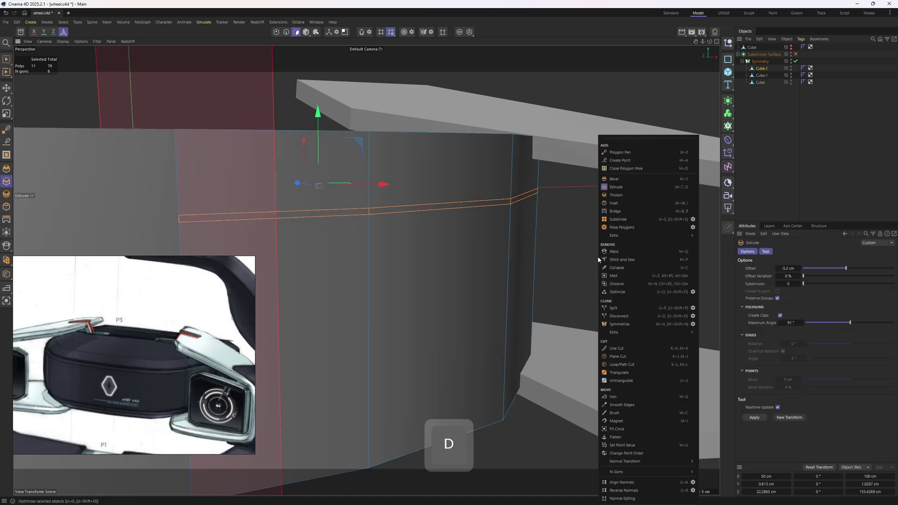
{"action": "left_click", "coordinate": [623, 187]}
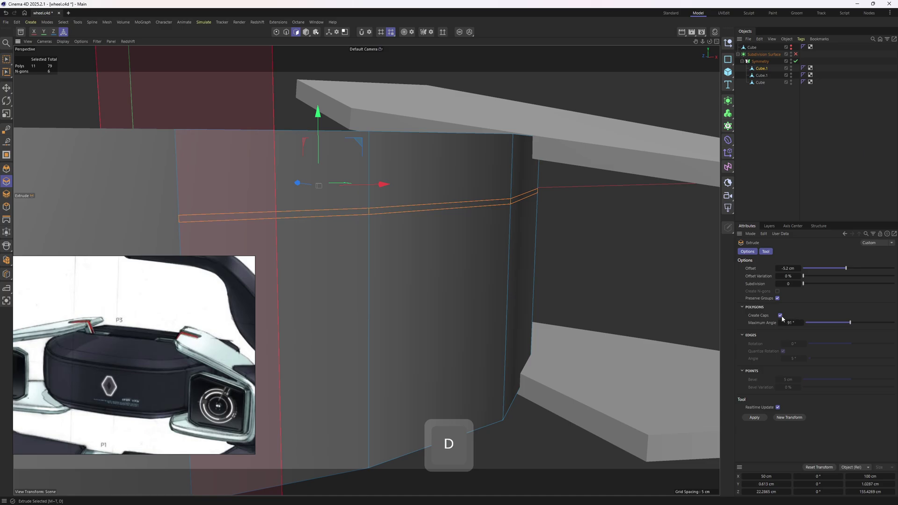
{"action": "left_click_drag", "start_coordinate": [621, 291], "coordinate": [617, 291]}
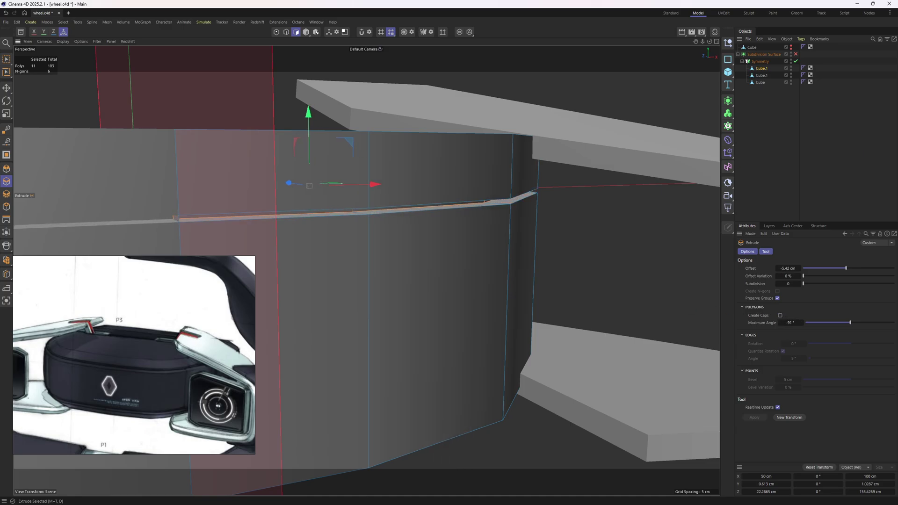
Scale the groove's inner polygon band vertically to about 0.17 cm so the groove tapers inward
{"action": "left_click_drag", "start_coordinate": [482, 248], "coordinate": [434, 187], "text": "alt"}
{"action": "key", "text": "t"}
{"action": "right_click_drag", "start_coordinate": [434, 187], "coordinate": [437, 200], "text": "alt"}
{"action": "left_click_drag", "start_coordinate": [438, 184], "coordinate": [439, 191]}
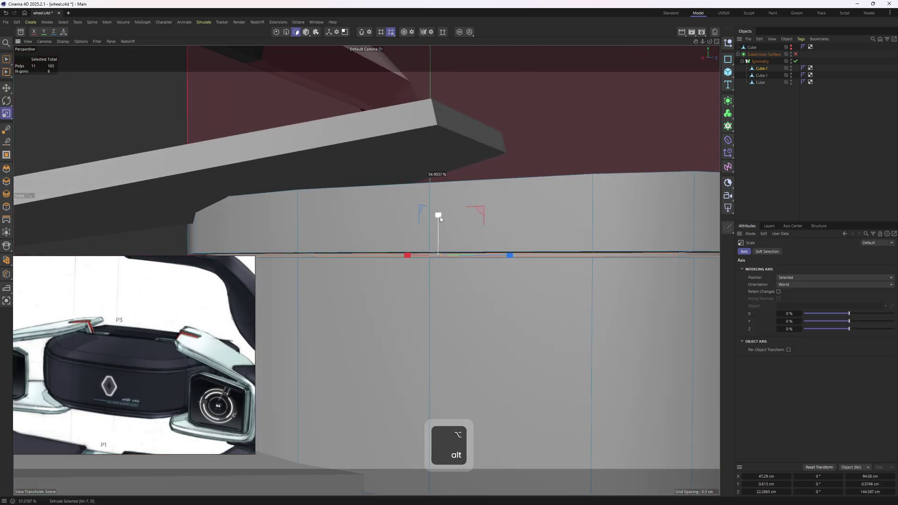
{"action": "left_click_drag", "start_coordinate": [439, 244], "coordinate": [442, 244]}
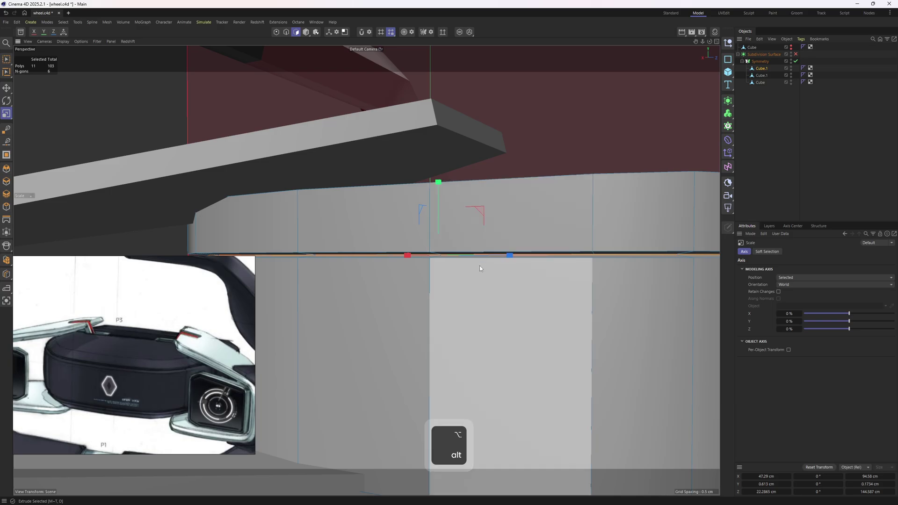
Delete the selected inner polygon band at the bottom of the hub's side groove
{"action": "left_click_drag", "start_coordinate": [495, 279], "coordinate": [595, 292], "text": "alt"}
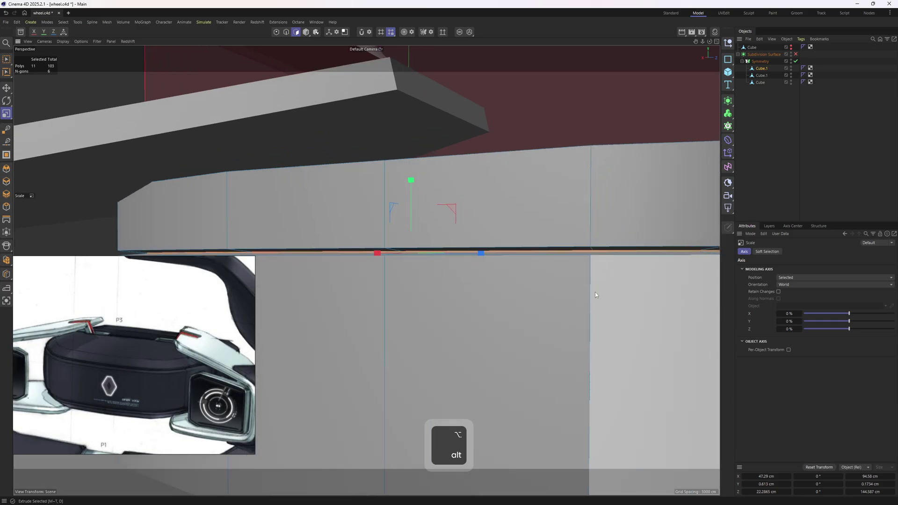
{"action": "key", "text": "Delete"}
{"action": "right_click_drag", "start_coordinate": [488, 257], "coordinate": [423, 246], "text": "alt"}
{"action": "left_click_drag", "start_coordinate": [423, 248], "coordinate": [551, 255], "text": "alt"}
{"action": "right_click_drag", "start_coordinate": [552, 255], "coordinate": [507, 255], "text": "alt"}
{"action": "left_click_drag", "start_coordinate": [507, 254], "coordinate": [535, 272], "text": "alt"}
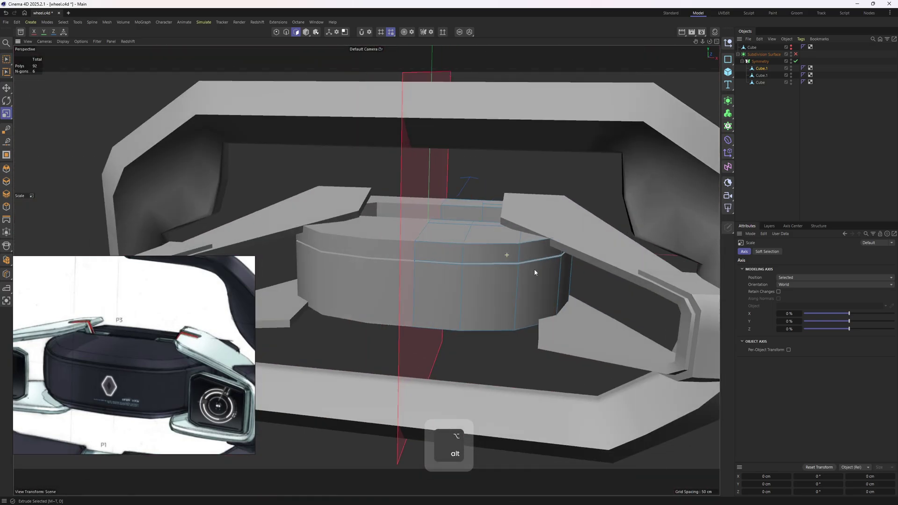
Select the outer edge loop around the hub's top face and start the Slide tool
{"action": "right_click_drag", "start_coordinate": [486, 276], "coordinate": [511, 274], "text": "alt"}
{"action": "left_click_drag", "start_coordinate": [525, 271], "coordinate": [477, 292], "text": "alt"}
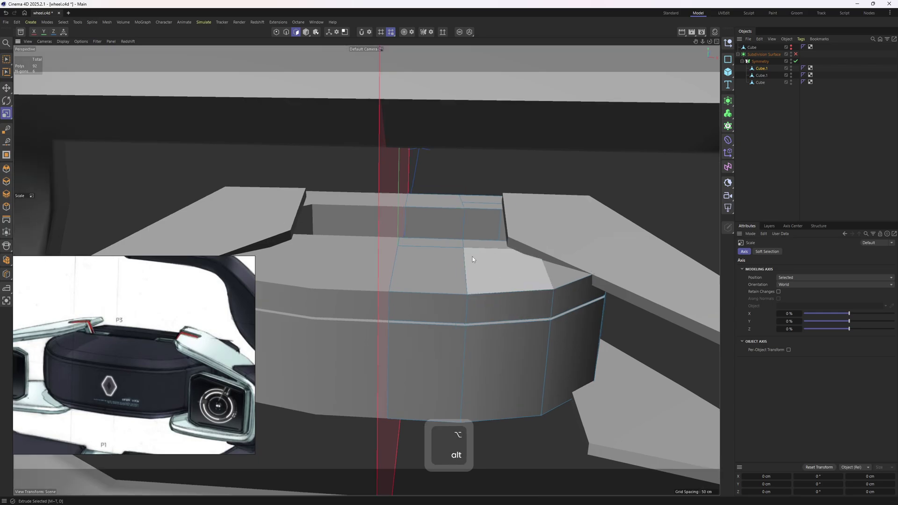
{"action": "key", "text": "2"}
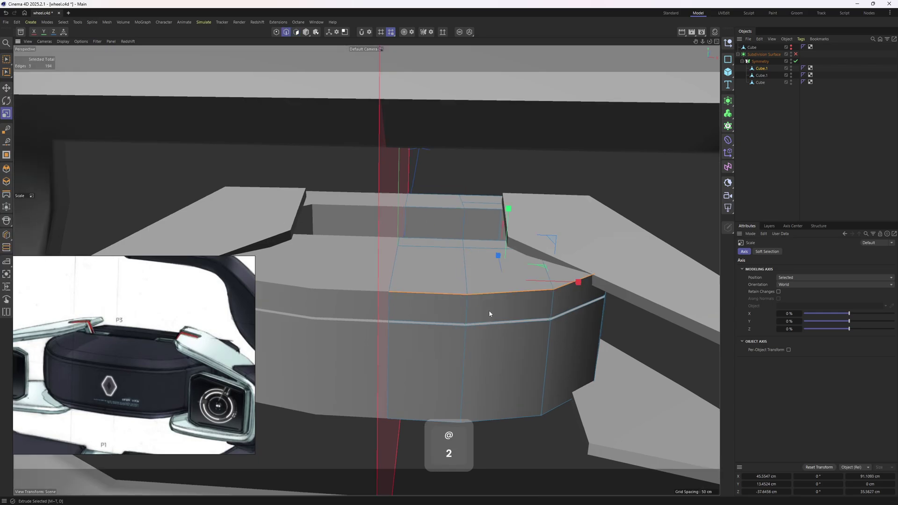
{"action": "left_click_drag", "start_coordinate": [495, 305], "coordinate": [480, 315], "text": "alt"}
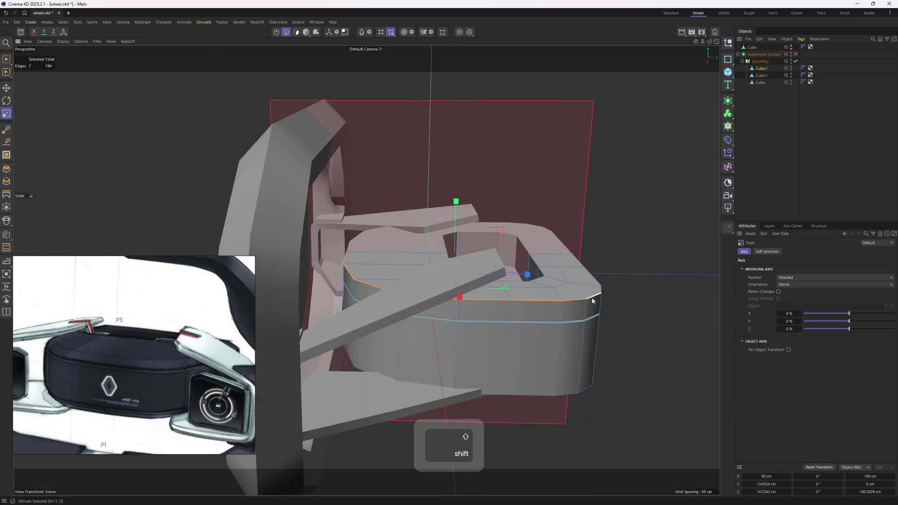
{"action": "left_click_drag", "start_coordinate": [412, 280], "coordinate": [503, 289], "text": "alt"}
{"action": "right_click", "coordinate": [549, 327]}
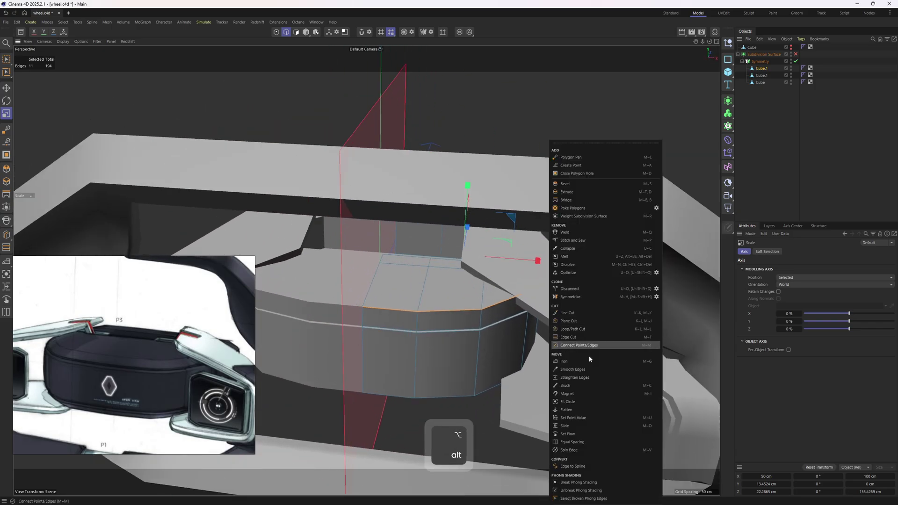
{"action": "left_click", "coordinate": [585, 429]}
Add a loop cut around the hub's side wall just above the groove
{"action": "scroll", "coordinate": [434, 334], "scroll_direction": "up", "scroll_amount": 2}
{"action": "left_click_drag", "start_coordinate": [421, 323], "coordinate": [433, 357], "text": "alt"}
{"action": "scroll", "coordinate": [411, 324], "scroll_direction": "up", "scroll_amount": 2}
{"action": "key", "text": "k"}
{"action": "key", "text": "l"}
{"action": "scroll", "coordinate": [415, 333], "scroll_direction": "up", "scroll_amount": 3}
{"action": "left_click", "coordinate": [413, 332]}
Try to slide the top outer edges in Proportional offset mode, and undo the slide
{"action": "key", "text": "m"}
{"action": "key", "text": "o"}
{"action": "middle_click_drag", "start_coordinate": [420, 302], "coordinate": [462, 325], "text": "alt"}
{"action": "left_click_drag", "start_coordinate": [462, 324], "coordinate": [493, 327], "text": "alt"}
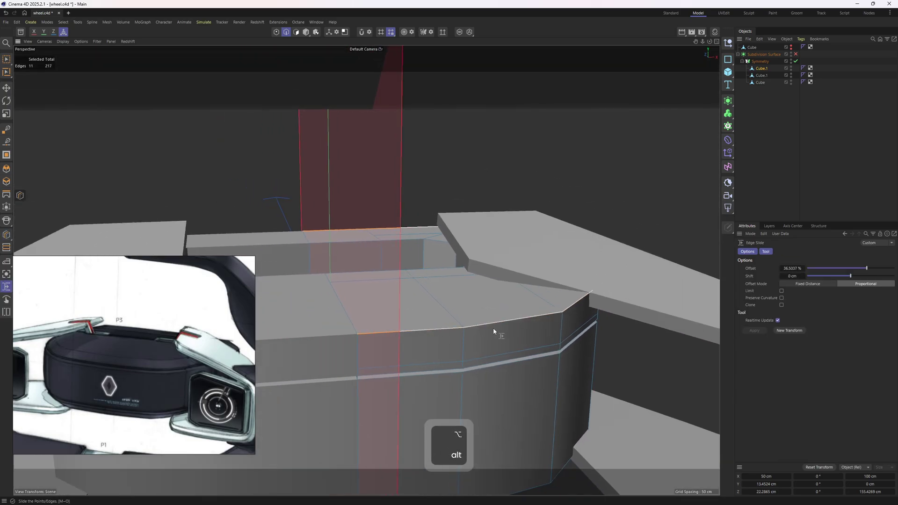
{"action": "key", "text": "ctrl+z"}
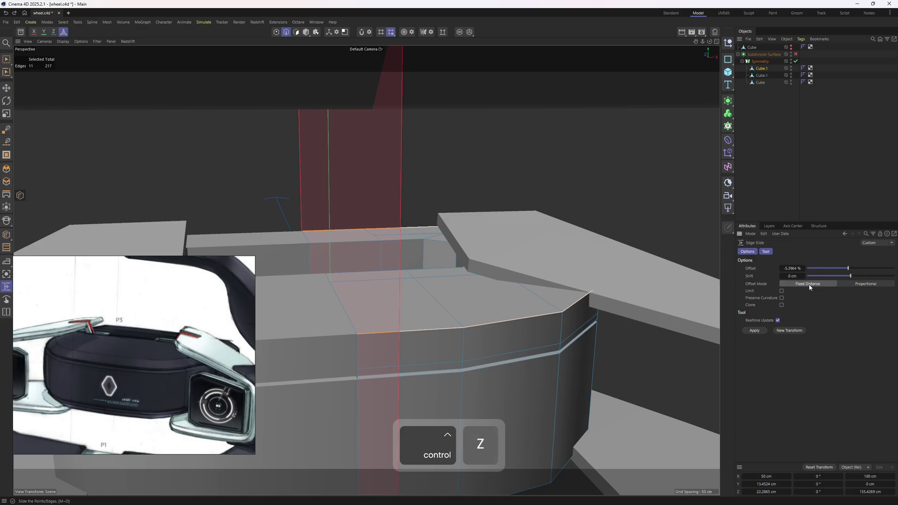
Slide the top outer edges inward in Fixed Distance mode until the top face is about 94 cm wide
{"action": "middle_click", "coordinate": [553, 312]}
{"action": "middle_click", "coordinate": [583, 160]}
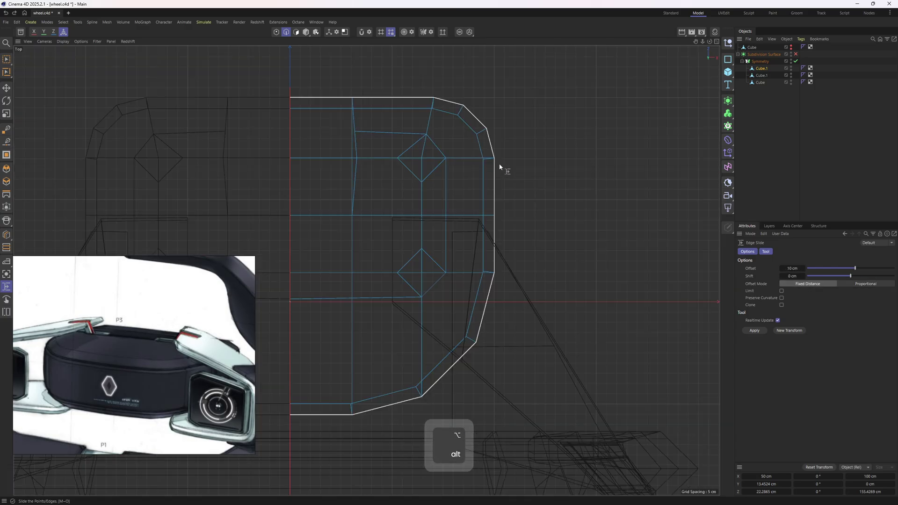
{"action": "left_click_drag", "start_coordinate": [495, 172], "coordinate": [482, 180], "text": "alt"}
{"action": "middle_click", "coordinate": [386, 183]}
{"action": "middle_click", "coordinate": [346, 189]}
{"action": "mouse_move", "coordinate": [411, 238]}
{"action": "left_mouse_down", "text": "alt"}
{"action": "mouse_move", "coordinate": [418, 220]}
{"action": "mouse_move", "coordinate": [377, 216]}
{"action": "mouse_move", "coordinate": [407, 247]}
{"action": "left_mouse_up", "text": "alt"}
Select the hub's top-face polygons and move them down to a Y position of about 10.71 cm
{"action": "key", "text": "3"}
{"action": "left_click_drag", "start_coordinate": [458, 277], "coordinate": [445, 232], "text": "alt"}
{"action": "key", "text": "n"}
{"action": "left_click", "coordinate": [467, 257]}
{"action": "key", "text": "e"}
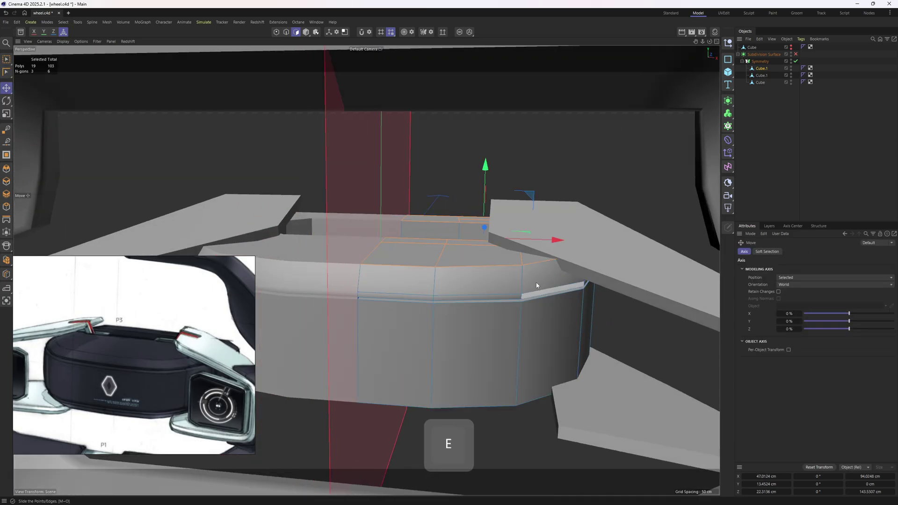
{"action": "left_click_drag", "start_coordinate": [496, 251], "coordinate": [484, 178], "text": "alt"}
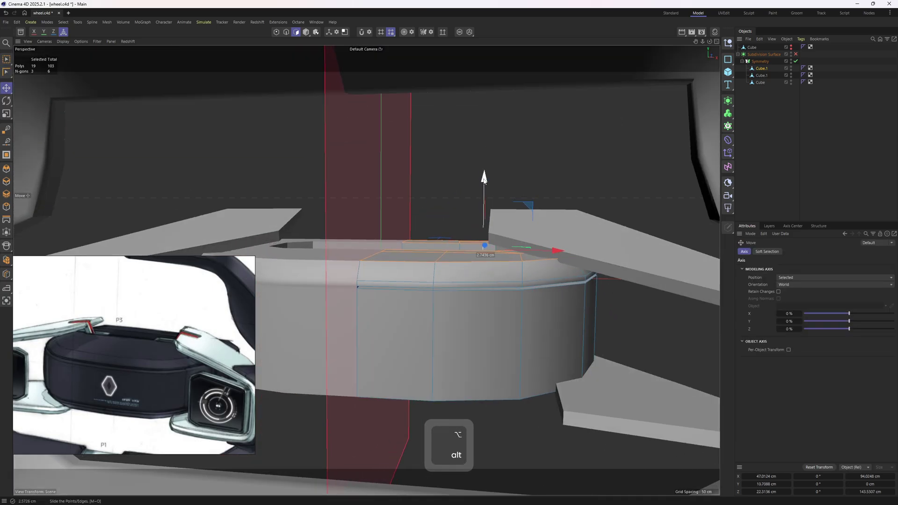
Slide the top outer edges further inward to widen the bevel, leaving the top face about 92 cm wide
{"action": "left_click_drag", "start_coordinate": [484, 209], "coordinate": [476, 247], "text": "alt"}
{"action": "key", "text": "m"}
{"action": "key", "text": "o"}
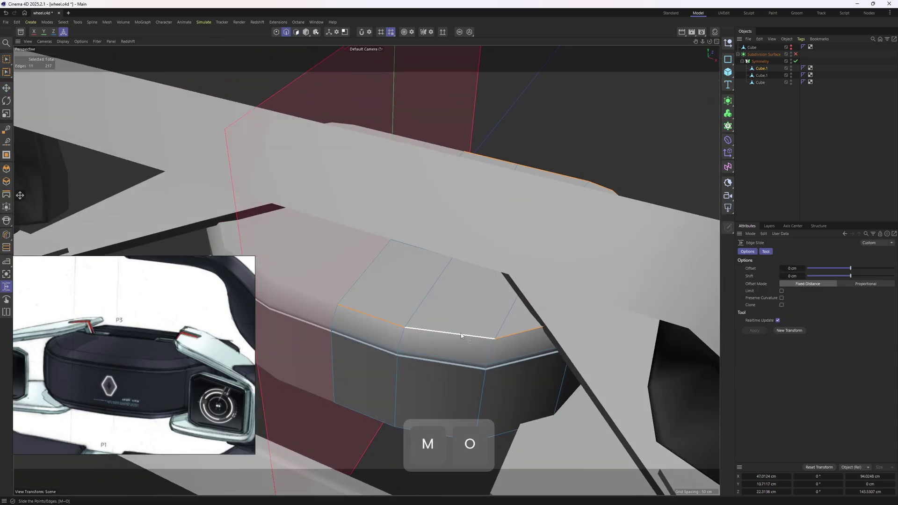
{"action": "left_click_drag", "start_coordinate": [461, 334], "coordinate": [531, 267]}
Examine the hub's sloped top bevel and side groove against the reference image
{"action": "scroll", "coordinate": [487, 221], "scroll_direction": "up", "scroll_amount": 4}
{"action": "key", "text": "e"}
{"action": "scroll", "coordinate": [458, 268], "scroll_direction": "up", "scroll_amount": 3}
{"action": "key", "text": "3"}
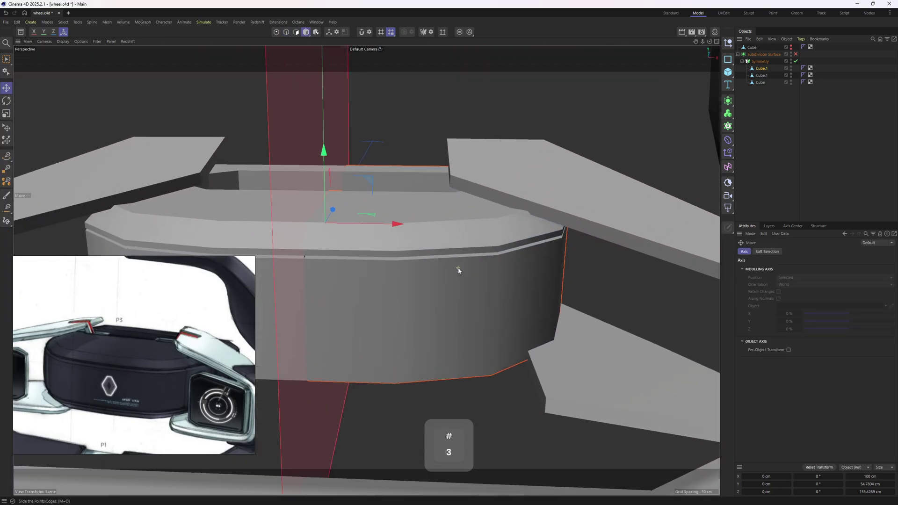
{"action": "left_click_drag", "start_coordinate": [458, 269], "coordinate": [389, 289], "text": "alt"}
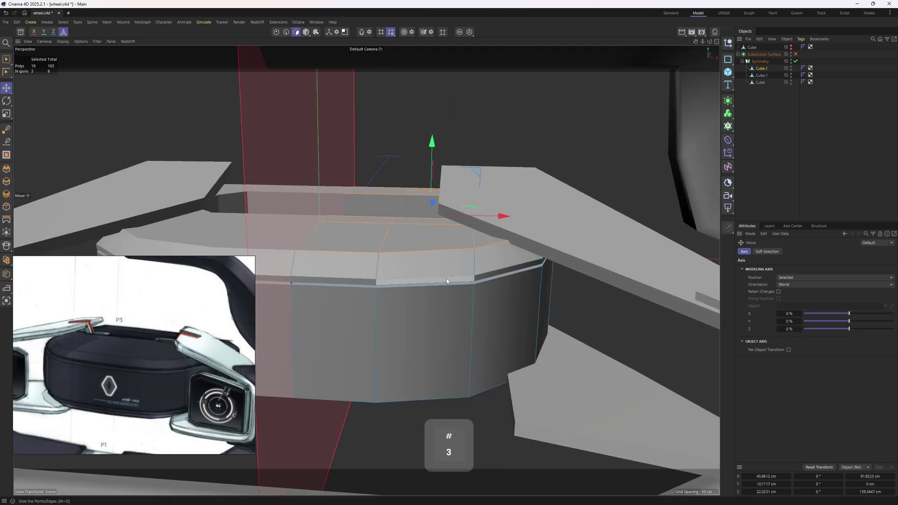
{"action": "key", "text": "e"}
{"action": "scroll", "coordinate": [439, 280], "scroll_direction": "down", "scroll_amount": 3}
{"action": "left_click_drag", "start_coordinate": [437, 280], "coordinate": [402, 127], "text": "alt"}
{"action": "left_click_drag", "start_coordinate": [400, 287], "coordinate": [406, 267], "text": "alt"}
Isolate the hub with viewport solo and inspect its profile in the Front view
{"action": "key", "text": "4"}
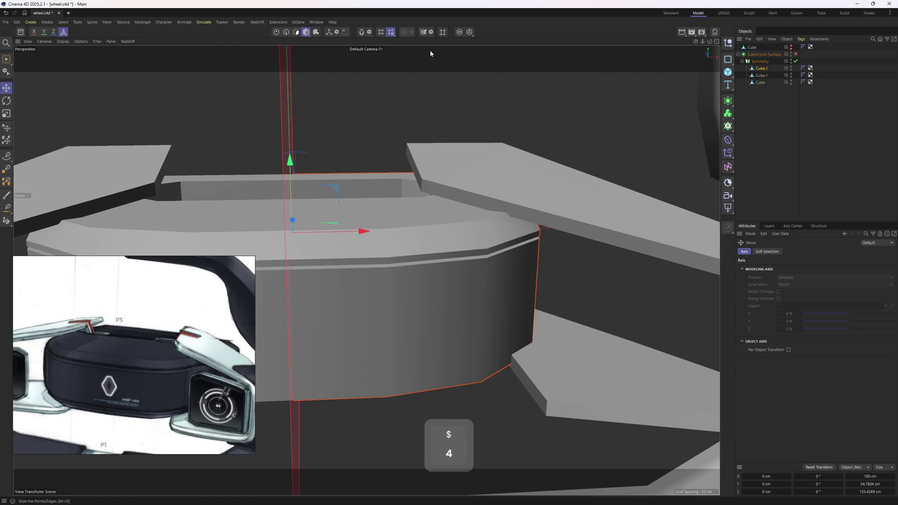
{"action": "left_click", "coordinate": [458, 32]}
{"action": "middle_click", "coordinate": [383, 248]}
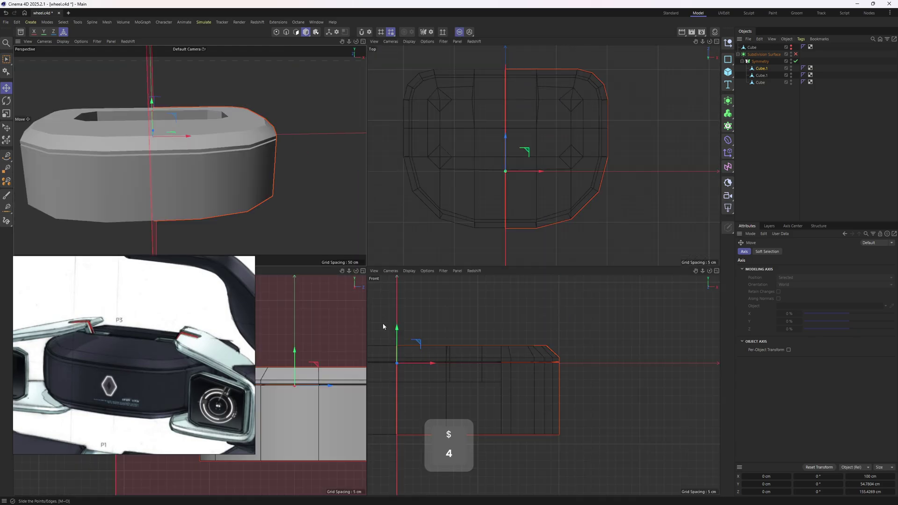
{"action": "middle_click", "coordinate": [383, 322]}
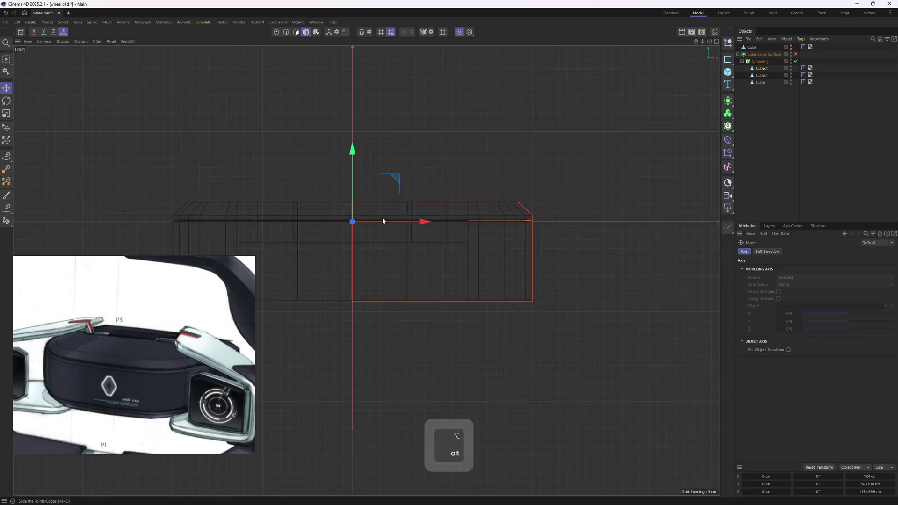
{"action": "middle_click_drag", "start_coordinate": [383, 218], "coordinate": [441, 207], "text": "alt"}
{"action": "scroll", "coordinate": [437, 234], "scroll_direction": "up", "scroll_amount": 2}
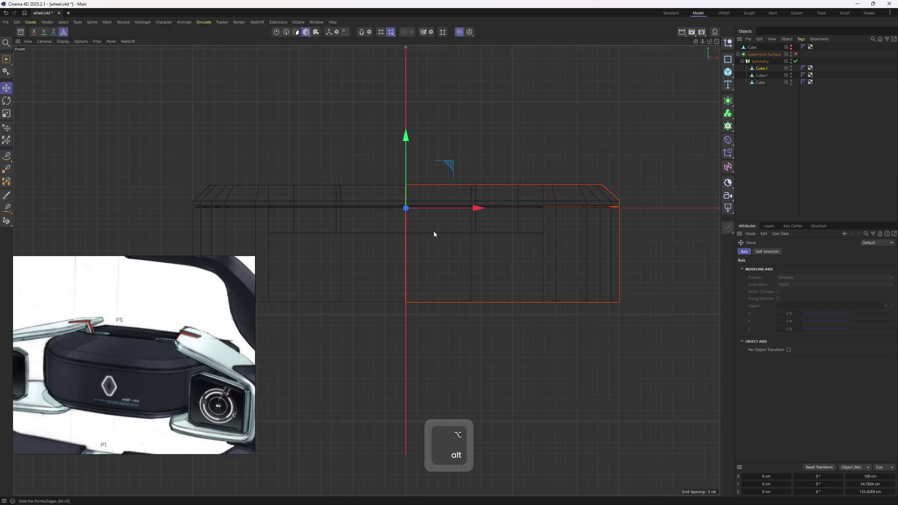
{"action": "middle_click_drag", "start_coordinate": [406, 234], "coordinate": [412, 257], "text": "alt"}
{"action": "scroll", "coordinate": [412, 257], "scroll_direction": "up", "scroll_amount": 3}
{"action": "scroll", "coordinate": [413, 256], "scroll_direction": "down", "scroll_amount": 2}
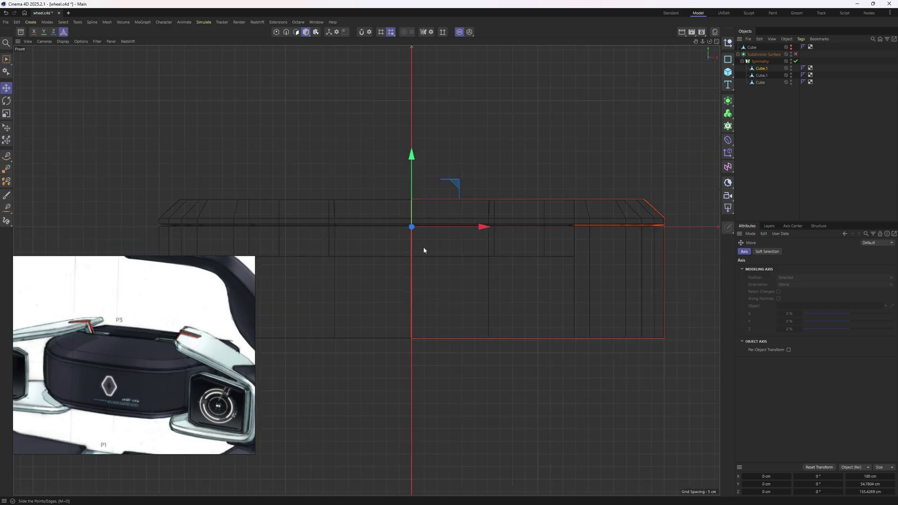
{"action": "middle_click", "coordinate": [418, 336]}
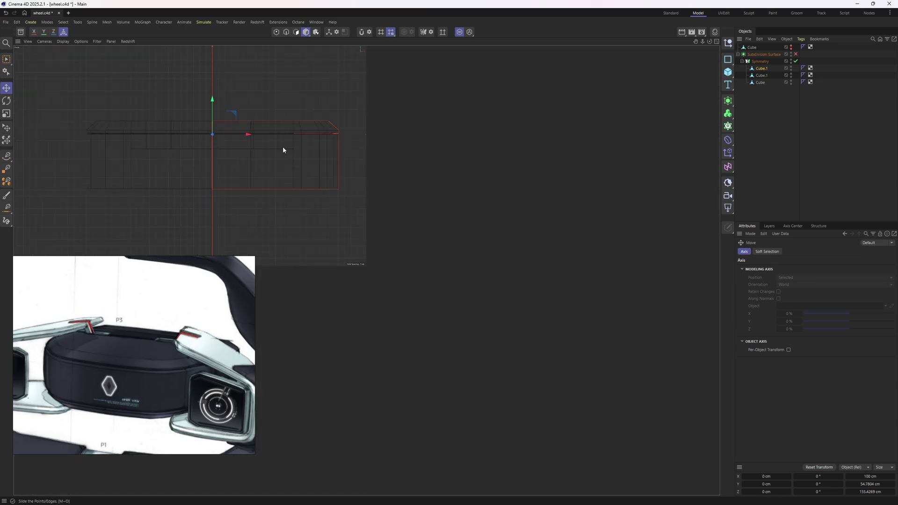
Undo the last change and, in the Front view, lower the hub's object axis to its mid-height, at a Y of about -17.23 cm
{"action": "middle_click", "coordinate": [283, 148]}
{"action": "left_click_drag", "start_coordinate": [391, 234], "coordinate": [425, 288], "text": "alt"}
{"action": "key", "text": "ctrl+z"}
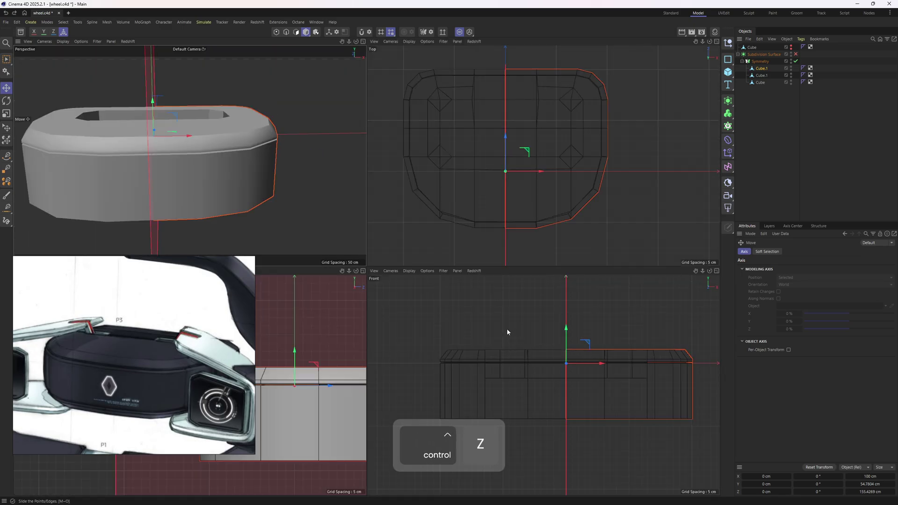
{"action": "middle_click", "coordinate": [495, 327]}
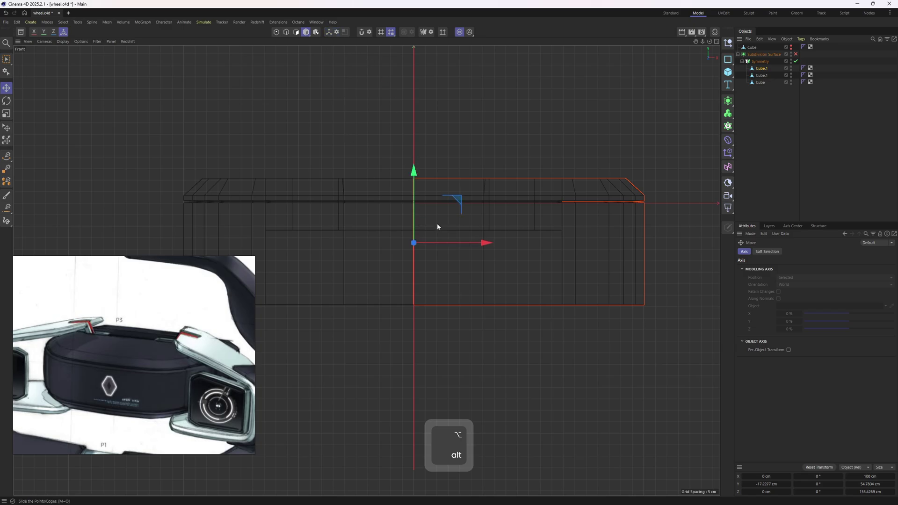
{"action": "middle_click_drag", "start_coordinate": [437, 224], "coordinate": [451, 213], "text": "alt"}
{"action": "middle_click", "coordinate": [371, 186]}
Symmetrize the hub's polygons from +Y to -Y in local space, with Link With Hub turned off
{"action": "middle_click", "coordinate": [365, 200]}
{"action": "key", "text": "3"}
{"action": "scroll", "coordinate": [380, 200], "scroll_direction": "down", "scroll_amount": 1}
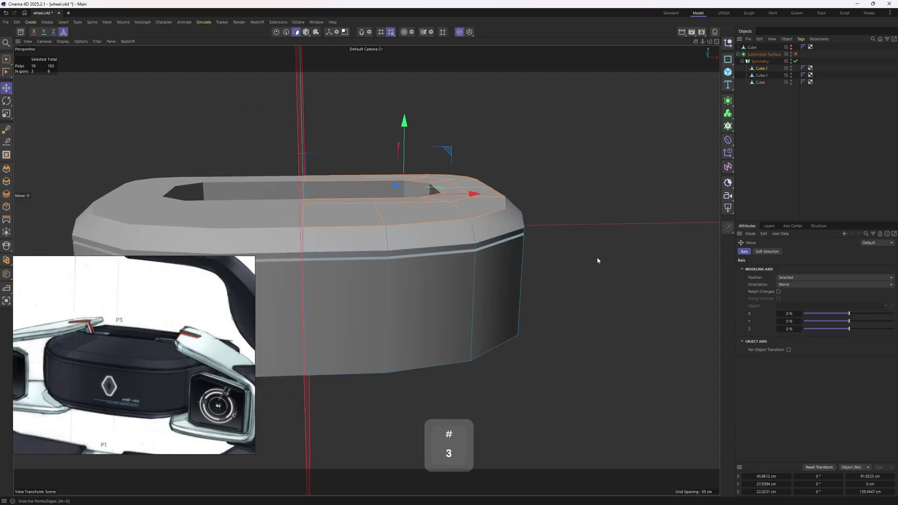
{"action": "right_click", "coordinate": [579, 262]}
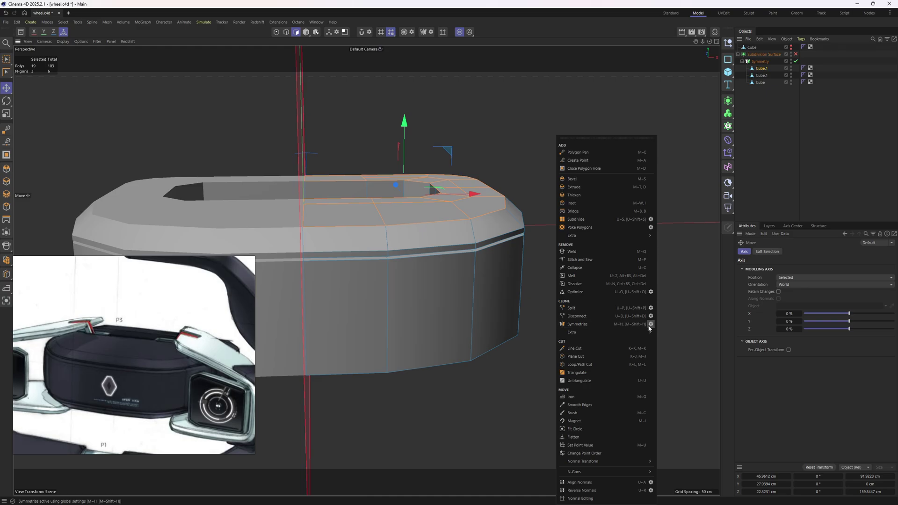
{"action": "left_click", "coordinate": [650, 325]}
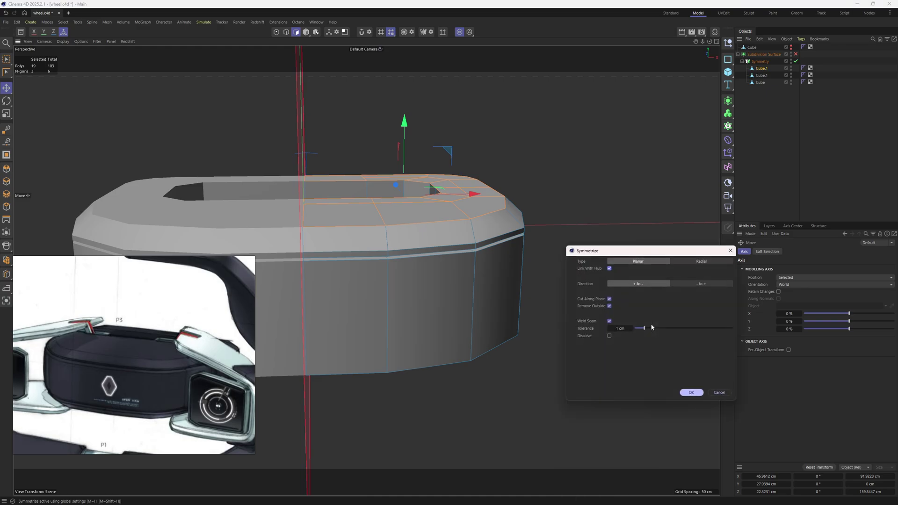
{"action": "left_click", "coordinate": [609, 269]}
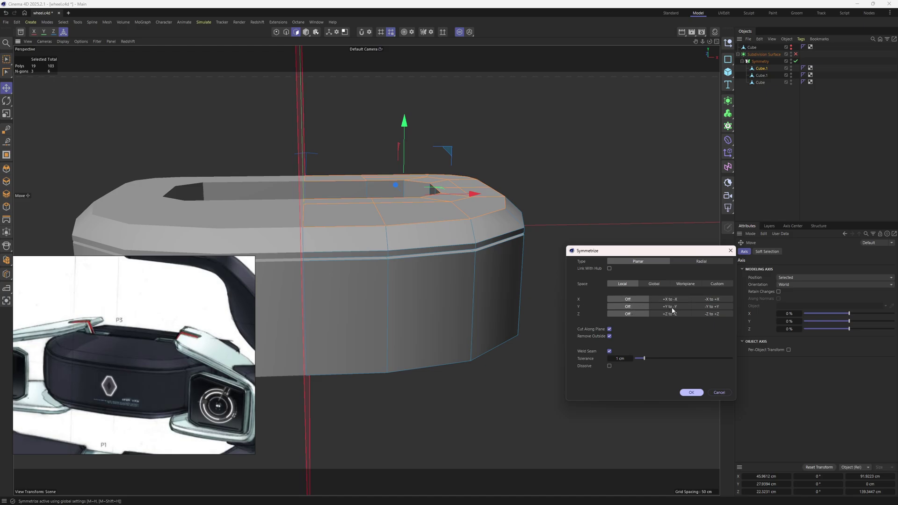
{"action": "left_click", "coordinate": [691, 392]}
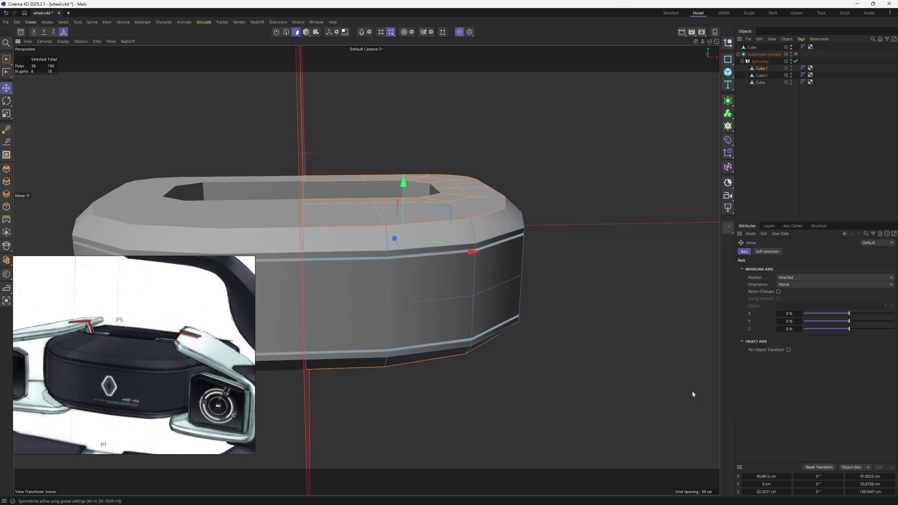
{"action": "left_click_drag", "start_coordinate": [691, 391], "coordinate": [487, 407], "text": "alt"}
Move the upper and lower bevel corner points at the hub's front to about X 60.76 cm and Z -39.27 cm
{"action": "middle_click", "coordinate": [552, 189]}
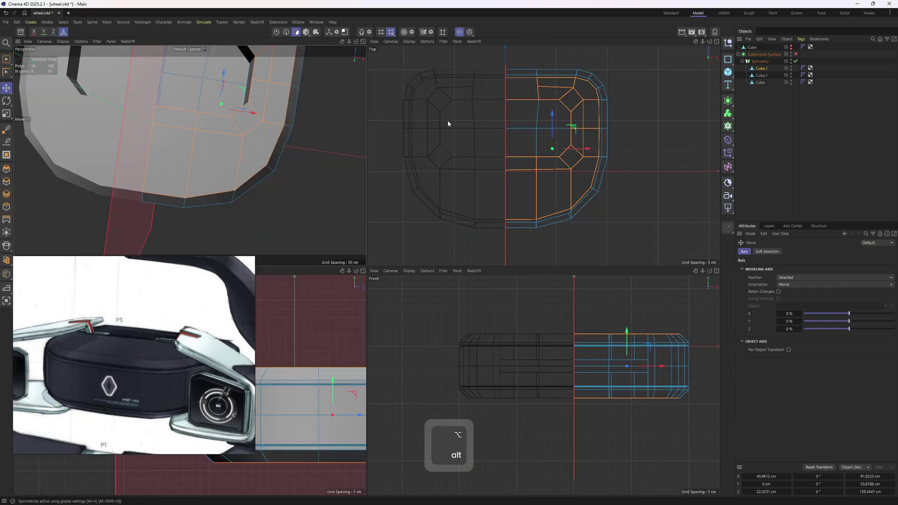
{"action": "left_click", "coordinate": [276, 32]}
{"action": "key", "text": "e"}
{"action": "scroll", "coordinate": [248, 205], "scroll_direction": "up", "scroll_amount": 3}
{"action": "left_click", "coordinate": [230, 185]}
{"action": "scroll", "coordinate": [585, 228], "scroll_direction": "up", "scroll_amount": 9}
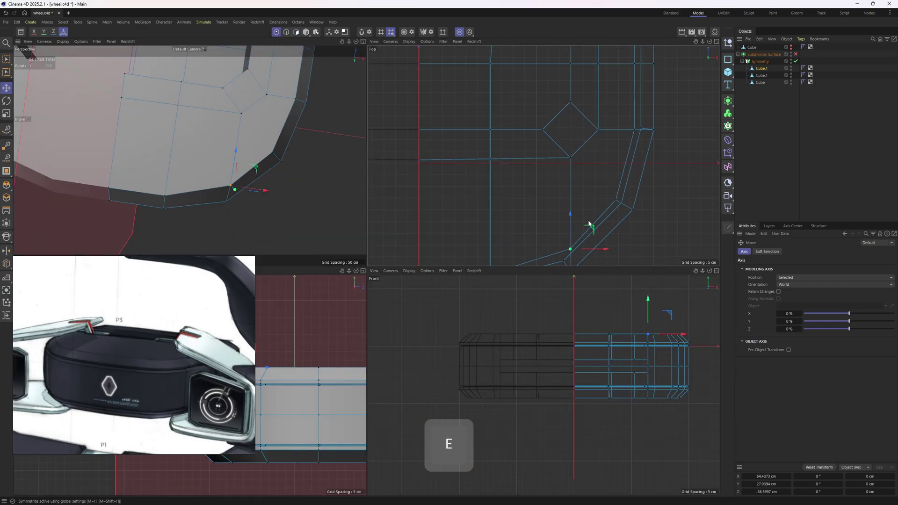
{"action": "left_click_drag", "start_coordinate": [553, 184], "coordinate": [566, 167]}
{"action": "key", "text": "ctrl+z"}
{"action": "key", "text": "0"}
{"action": "scroll", "coordinate": [574, 179], "scroll_direction": "up", "scroll_amount": 2}
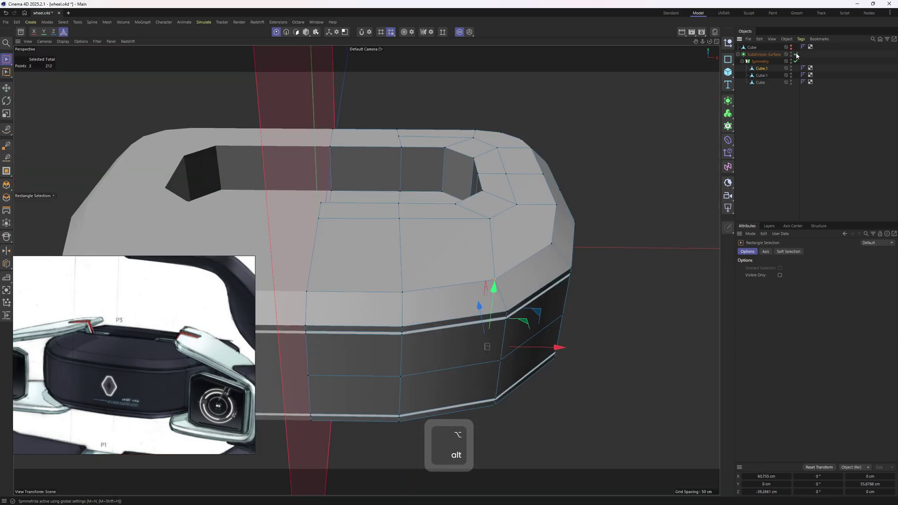
With subdivision smoothing turned on, add supporting loop cuts on the hub's sloped bevel and beside the side groove
{"action": "left_click", "coordinate": [795, 54]}
{"action": "left_click_drag", "start_coordinate": [505, 230], "coordinate": [478, 182], "text": "alt"}
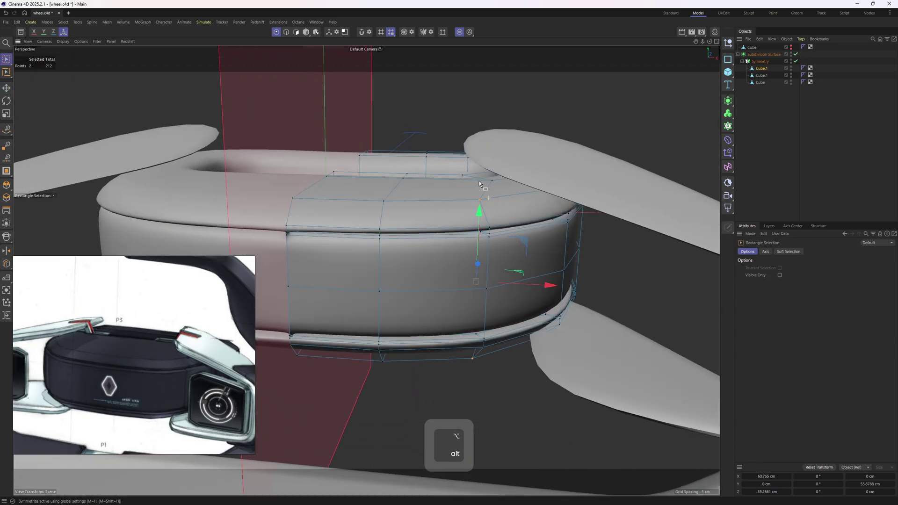
{"action": "key", "text": "k"}
{"action": "key", "text": "l"}
{"action": "scroll", "coordinate": [487, 220], "scroll_direction": "up", "scroll_amount": 3}
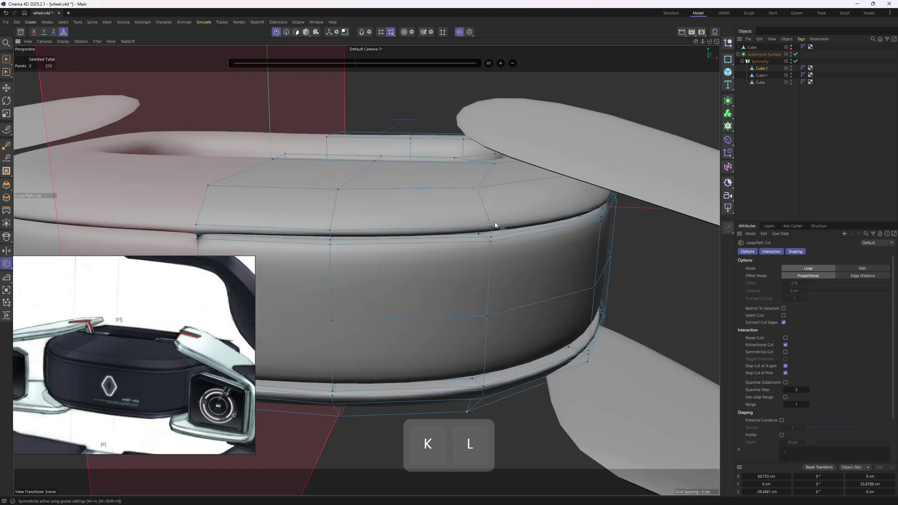
{"action": "left_click", "coordinate": [490, 221]}
{"action": "left_click_drag", "start_coordinate": [480, 198], "coordinate": [490, 217], "text": "alt"}
{"action": "left_click", "coordinate": [519, 248]}
{"action": "left_click", "coordinate": [493, 178]}
{"action": "left_click", "coordinate": [487, 184]}
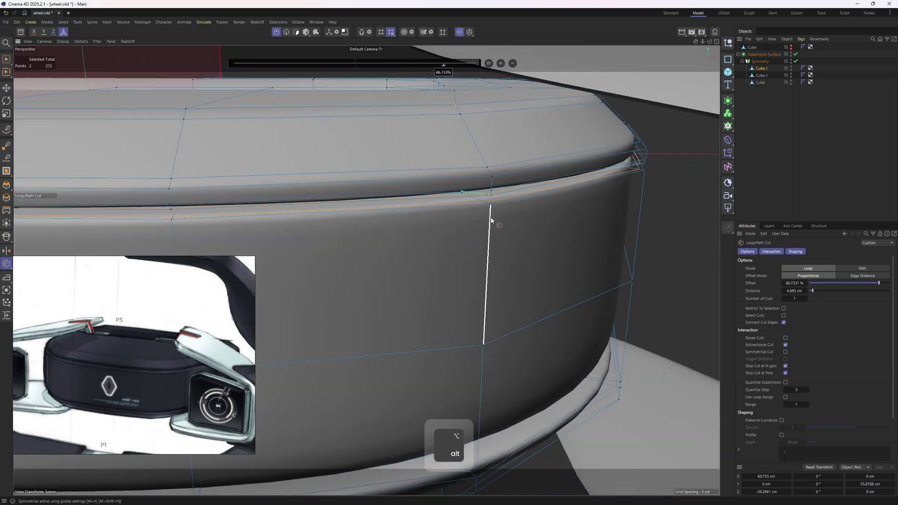
{"action": "right_click_drag", "start_coordinate": [492, 212], "coordinate": [474, 222], "text": "alt"}
{"action": "left_click_drag", "start_coordinate": [474, 222], "coordinate": [493, 226], "text": "alt"}
{"action": "key", "text": "e"}
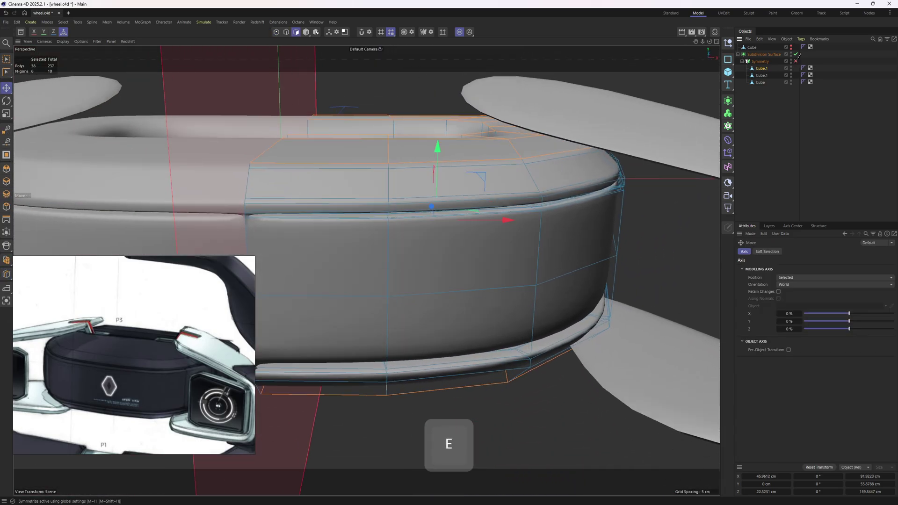
Turn off the subdivision surface and symmetry, and pick the stray polygon beside the groove at the hub half's open centre
{"action": "left_click", "coordinate": [796, 54]}
{"action": "key", "text": "ctrl+a"}
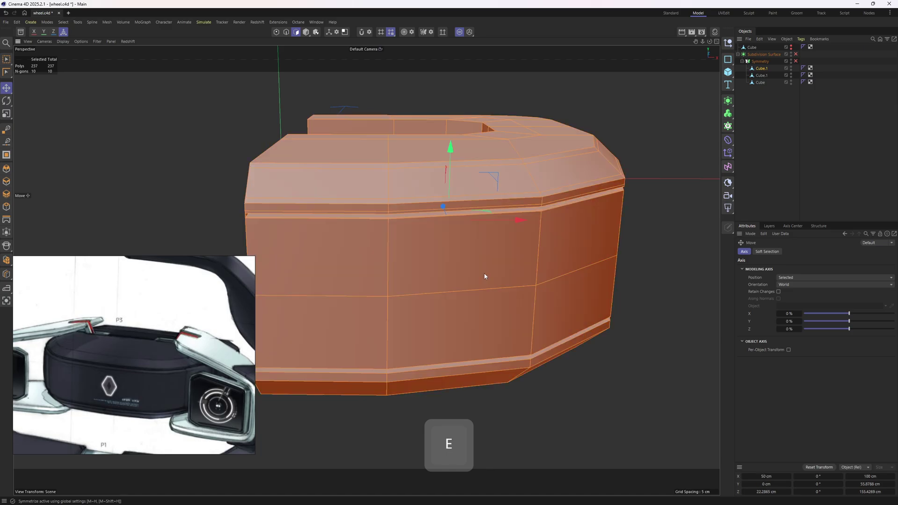
{"action": "left_click_drag", "start_coordinate": [484, 276], "coordinate": [558, 245], "text": "alt"}
{"action": "scroll", "coordinate": [510, 205], "scroll_direction": "up", "scroll_amount": 5}
{"action": "key", "text": "2"}
{"action": "key", "text": "3"}
{"action": "left_click", "coordinate": [578, 196]}
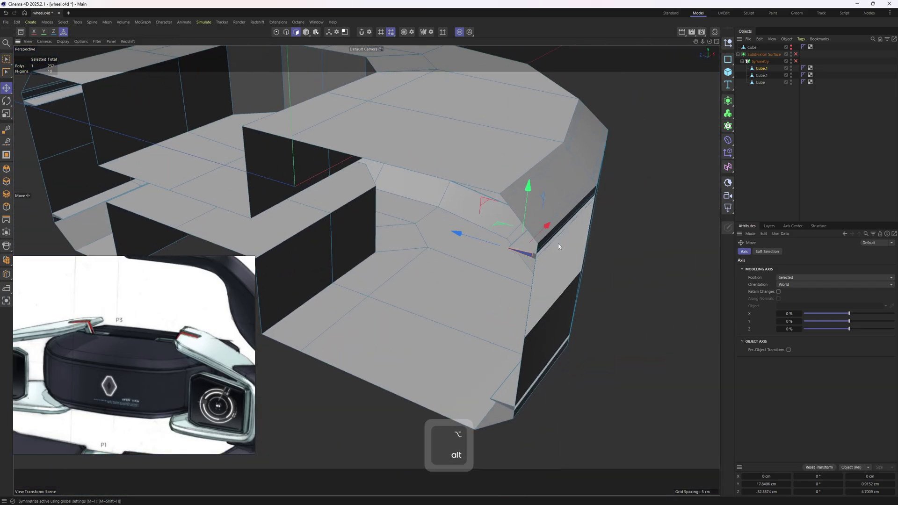
Rectangle-select the stray polygons lying on the symmetry plane from the Top view and delete them
{"action": "key", "text": "space"}
{"action": "left_click_drag", "start_coordinate": [441, 221], "coordinate": [461, 257], "text": "alt"}
{"action": "middle_click", "coordinate": [461, 257]}
{"action": "middle_click", "coordinate": [469, 237]}
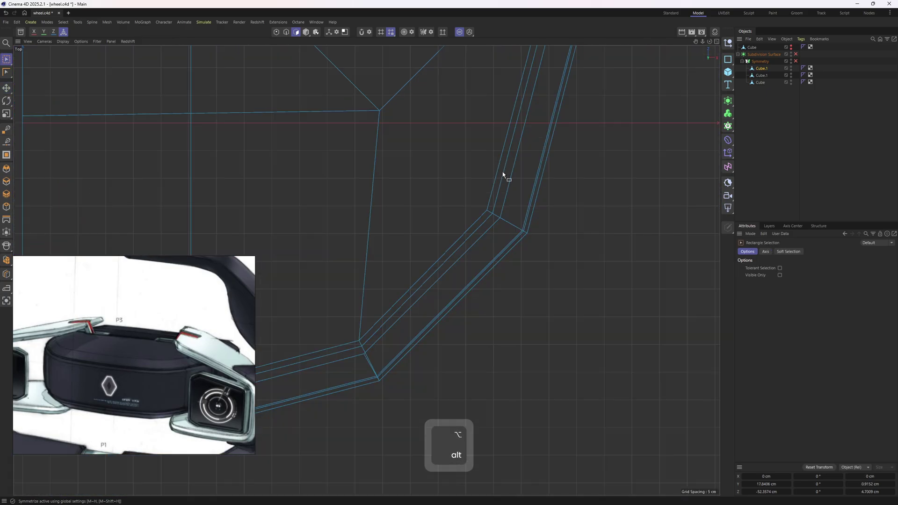
{"action": "right_click_drag", "start_coordinate": [552, 167], "coordinate": [495, 155], "text": "alt"}
{"action": "middle_click_drag", "start_coordinate": [505, 152], "coordinate": [521, 258], "text": "alt"}
{"action": "left_click_drag", "start_coordinate": [396, 102], "coordinate": [445, 355]}
{"action": "scroll", "coordinate": [446, 333], "scroll_direction": "up", "scroll_amount": 3}
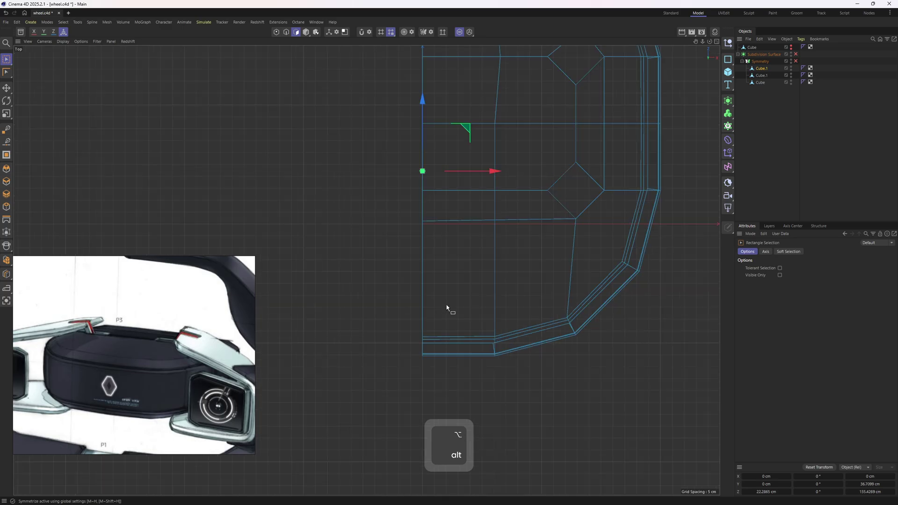
{"action": "scroll", "coordinate": [453, 260], "scroll_direction": "down", "scroll_amount": 1}
{"action": "middle_click_drag", "start_coordinate": [466, 210], "coordinate": [457, 253], "text": "alt"}
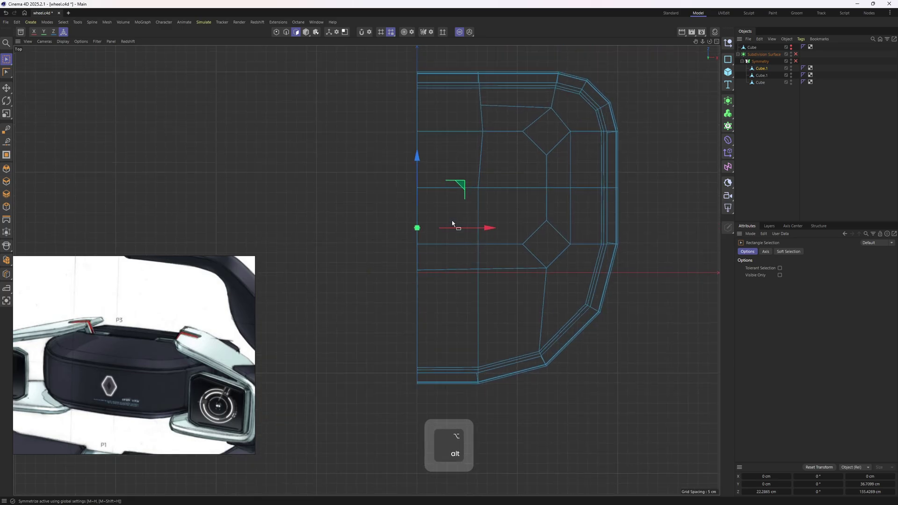
{"action": "scroll", "coordinate": [390, 94], "scroll_direction": "down", "scroll_amount": 2}
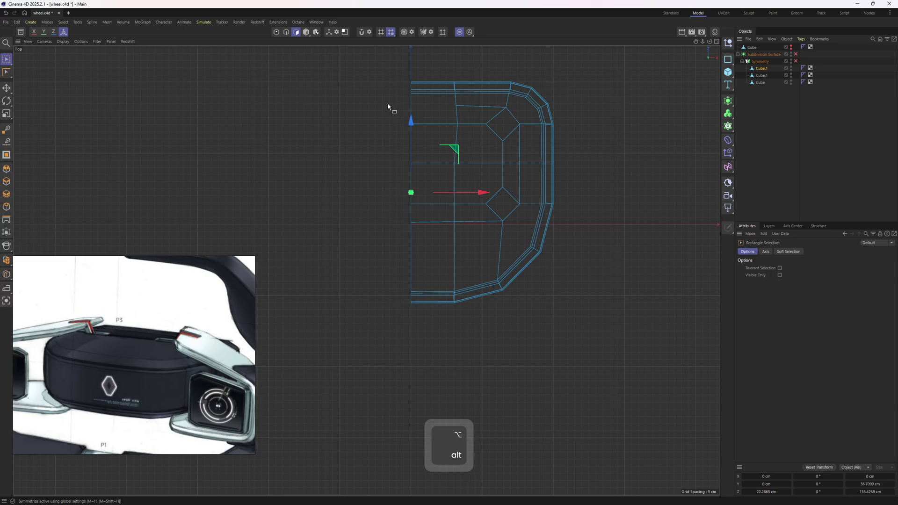
{"action": "middle_click_drag", "start_coordinate": [463, 141], "coordinate": [481, 169], "text": "alt"}
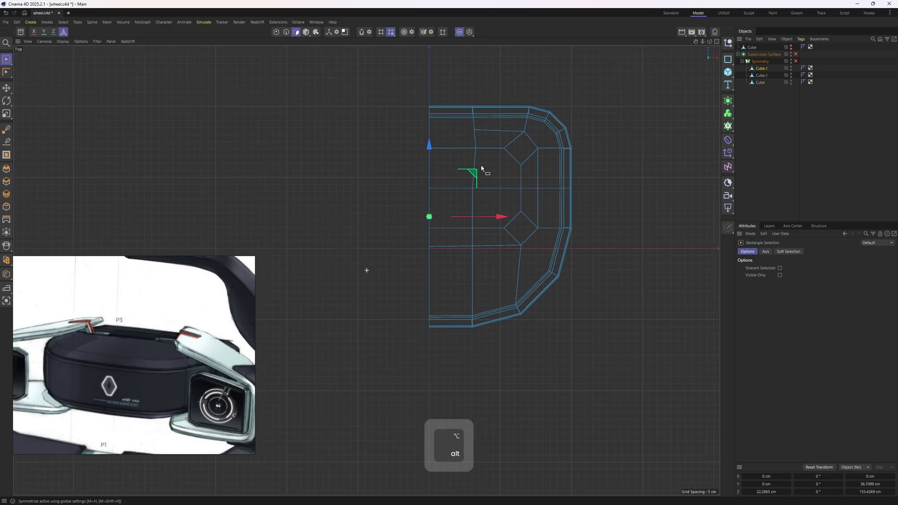
{"action": "middle_click", "coordinate": [351, 134]}
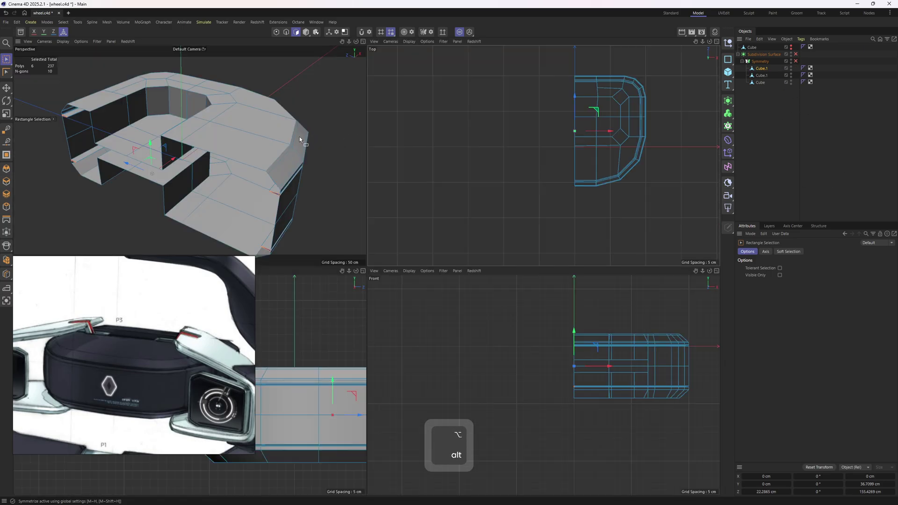
{"action": "middle_click", "coordinate": [299, 137]}
{"action": "left_click_drag", "start_coordinate": [453, 147], "coordinate": [450, 173], "text": "alt"}
{"action": "middle_click", "coordinate": [419, 226]}
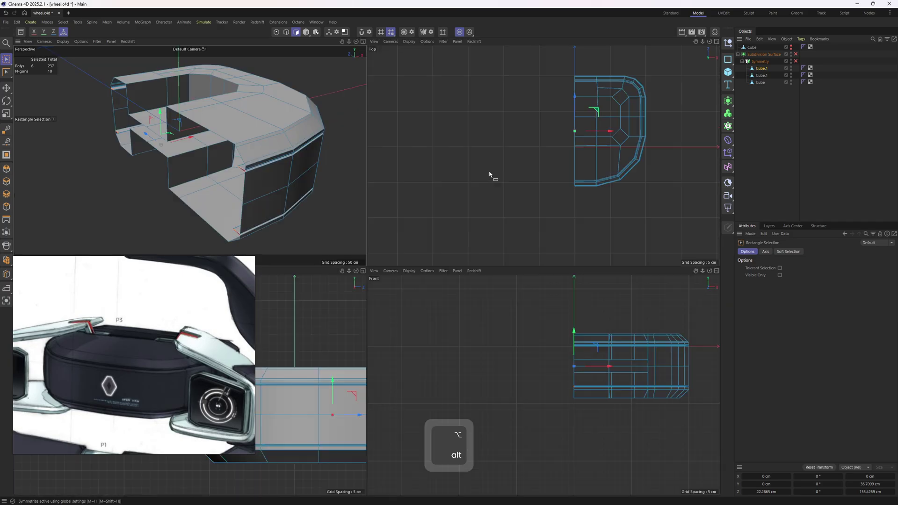
{"action": "middle_click", "coordinate": [487, 171]}
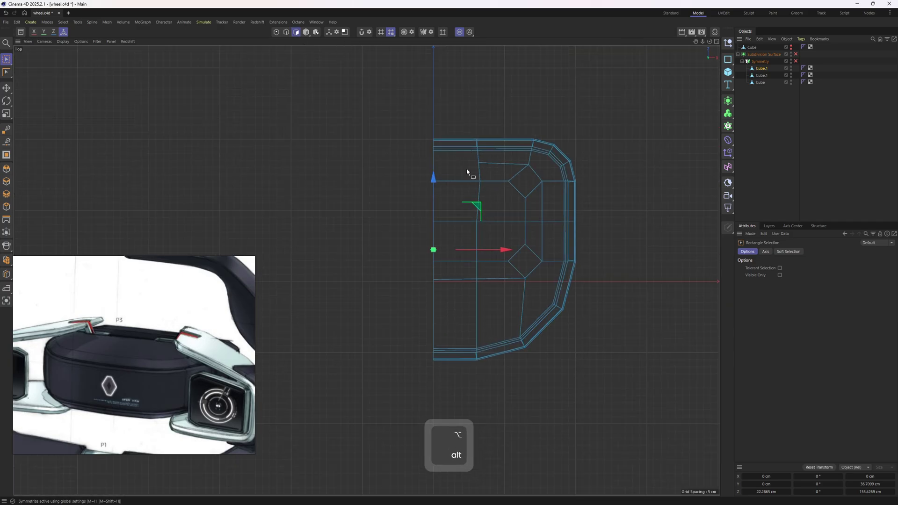
{"action": "left_click", "coordinate": [297, 33]}
{"action": "left_click", "coordinate": [297, 32]}
{"action": "left_click_drag", "start_coordinate": [349, 80], "coordinate": [449, 432]}
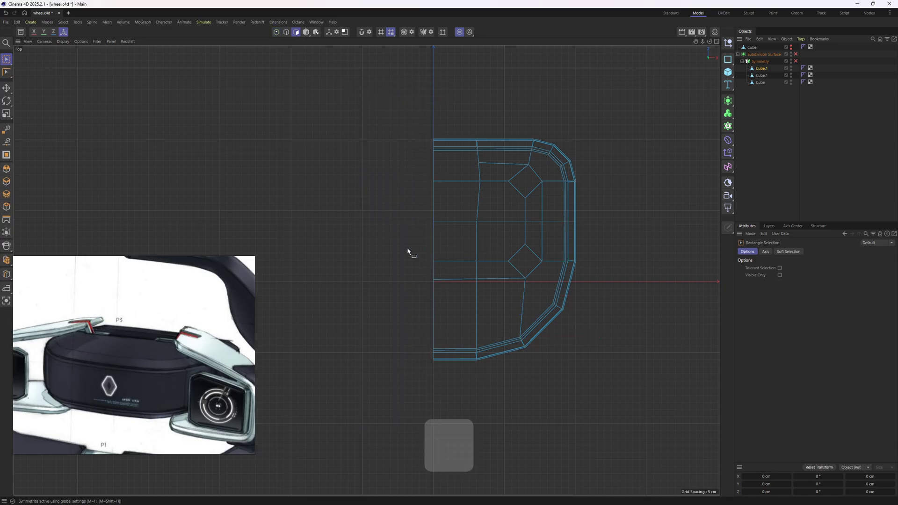
{"action": "mouse_move", "coordinate": [409, 252]}
{"action": "left_mouse_down", "text": "alt"}
{"action": "mouse_move", "coordinate": [330, 169]}
{"action": "mouse_move", "coordinate": [477, 209]}
{"action": "mouse_move", "coordinate": [499, 240]}
{"action": "left_mouse_up", "text": "alt"}
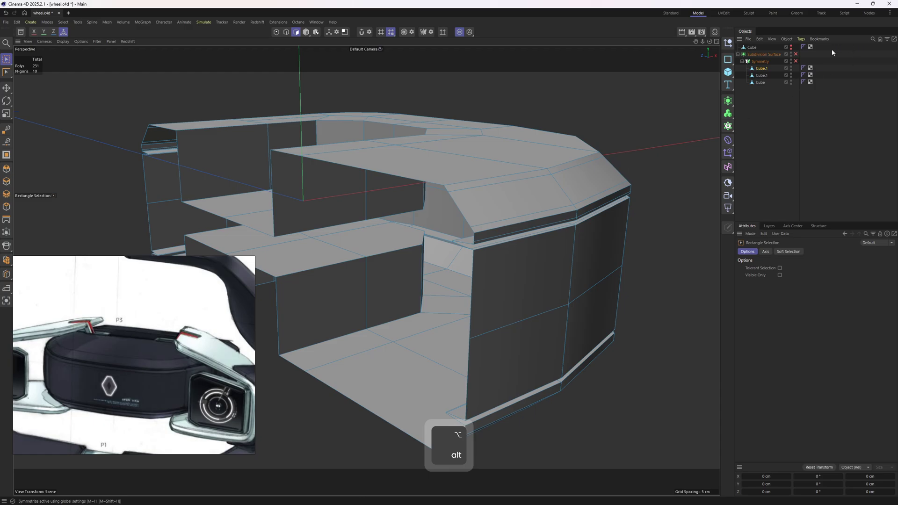
Select the connected polygons of the hub's side wall below the groove and split them into a separate object
{"action": "left_click", "coordinate": [794, 55]}
{"action": "left_click", "coordinate": [794, 55]}
{"action": "key", "text": "e"}
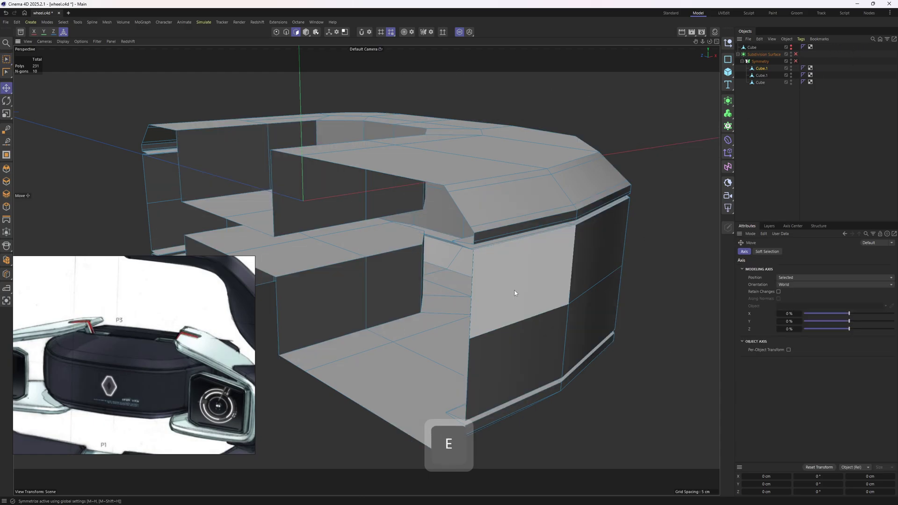
{"action": "double_click", "coordinate": [515, 293]}
{"action": "mouse_move", "coordinate": [561, 314]}
{"action": "left_mouse_down", "text": "alt"}
{"action": "mouse_move", "coordinate": [528, 238]}
{"action": "mouse_move", "coordinate": [500, 262]}
{"action": "mouse_move", "coordinate": [460, 249]}
{"action": "mouse_move", "coordinate": [522, 212]}
{"action": "mouse_move", "coordinate": [356, 240]}
{"action": "mouse_move", "coordinate": [367, 227]}
{"action": "mouse_move", "coordinate": [576, 249]}
{"action": "left_mouse_up", "text": "alt"}
{"action": "right_click", "coordinate": [575, 249]}
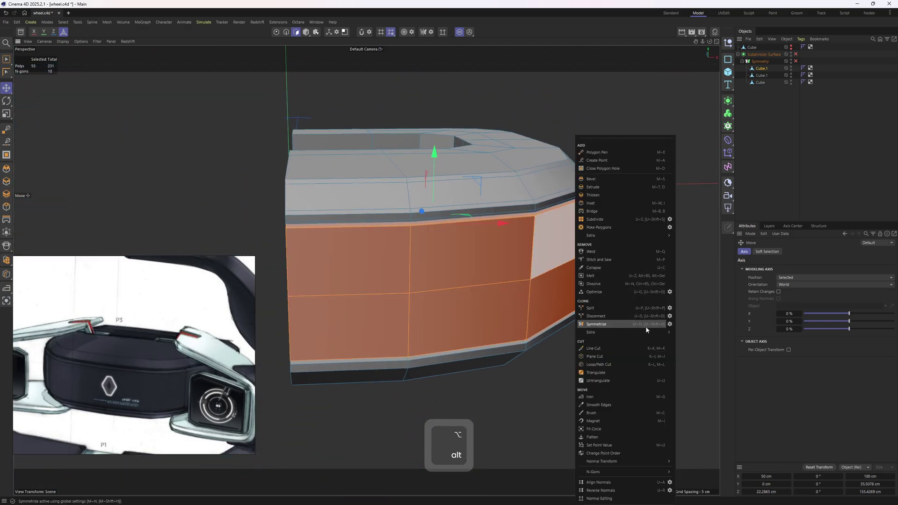
{"action": "mouse_move", "coordinate": [658, 333]}
{"action": "left_click", "coordinate": [670, 308]}
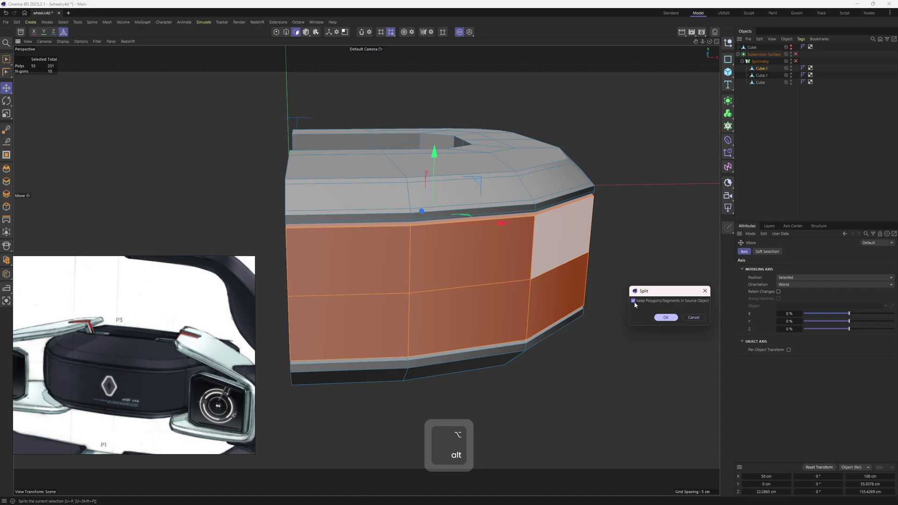
{"action": "left_click", "coordinate": [659, 320]}
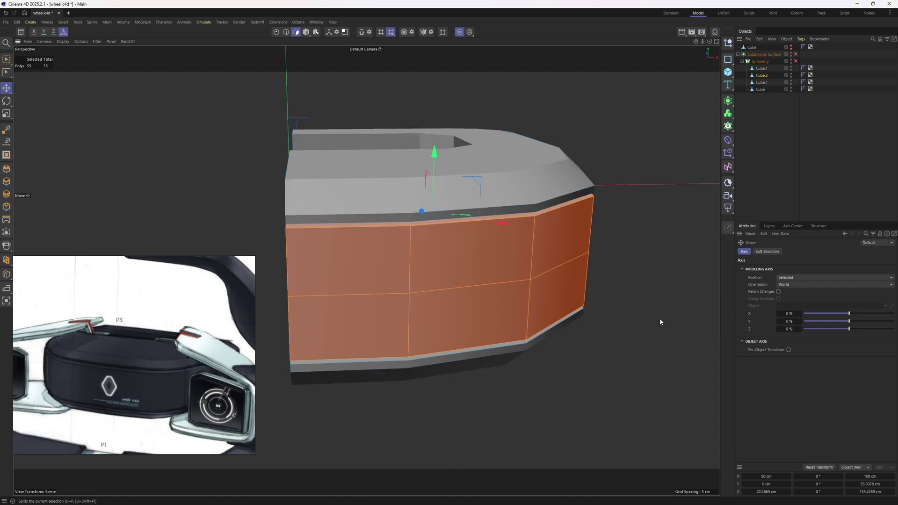
{"action": "left_click_drag", "start_coordinate": [574, 166], "coordinate": [575, 171], "text": "alt"}
Select the split side wall's upper rim edge loop and slide a cloned loop about 0.37 cm down the wall
{"action": "left_click", "coordinate": [795, 54]}
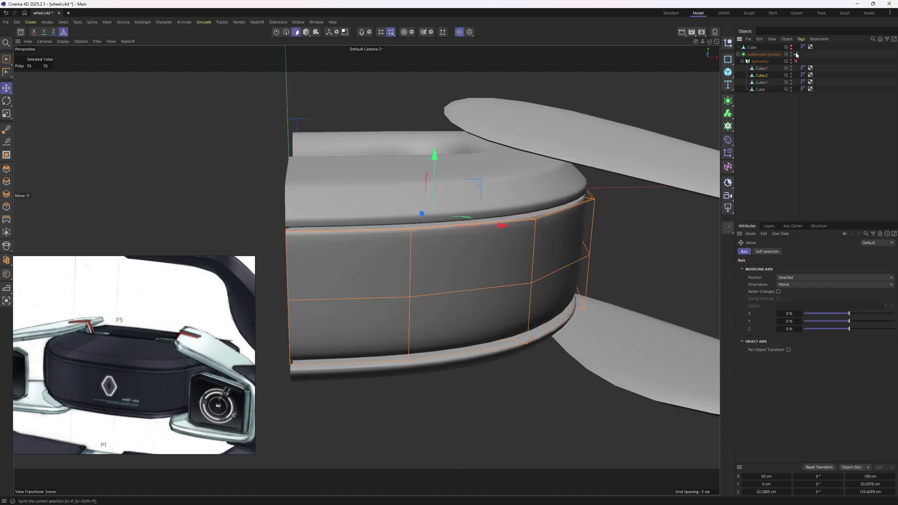
{"action": "left_click_drag", "start_coordinate": [550, 234], "coordinate": [407, 255], "text": "alt"}
{"action": "key", "text": "q"}
{"action": "scroll", "coordinate": [407, 257], "scroll_direction": "up", "scroll_amount": 2}
{"action": "key", "text": "2"}
{"action": "key", "text": "e"}
{"action": "double_click", "coordinate": [385, 248]}
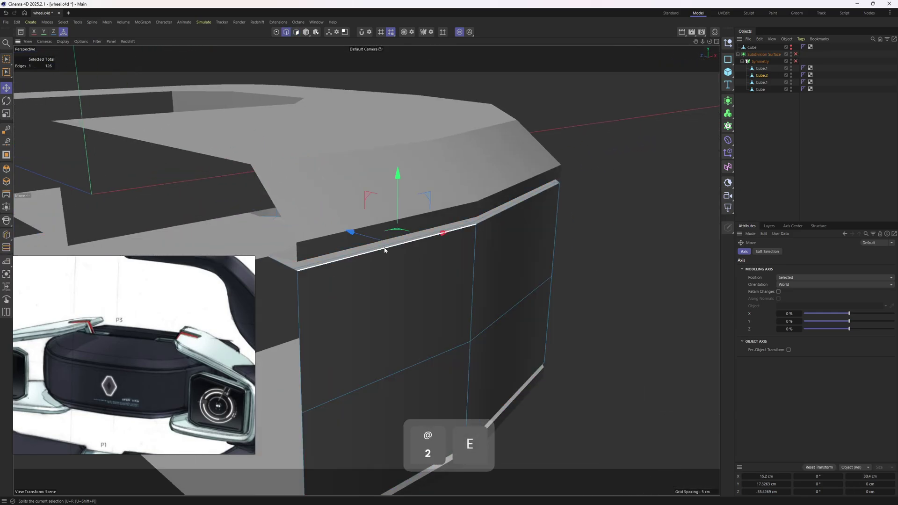
{"action": "scroll", "coordinate": [384, 257], "scroll_direction": "up", "scroll_amount": 1}
{"action": "key", "text": "m"}
{"action": "key", "text": "o"}
{"action": "scroll", "coordinate": [332, 256], "scroll_direction": "up", "scroll_amount": 2}
{"action": "mouse_move", "coordinate": [331, 256]}
{"action": "left_mouse_down", "text": "alt"}
{"action": "mouse_move", "coordinate": [420, 228]}
{"action": "mouse_move", "coordinate": [406, 272]}
{"action": "left_mouse_up", "text": "alt"}
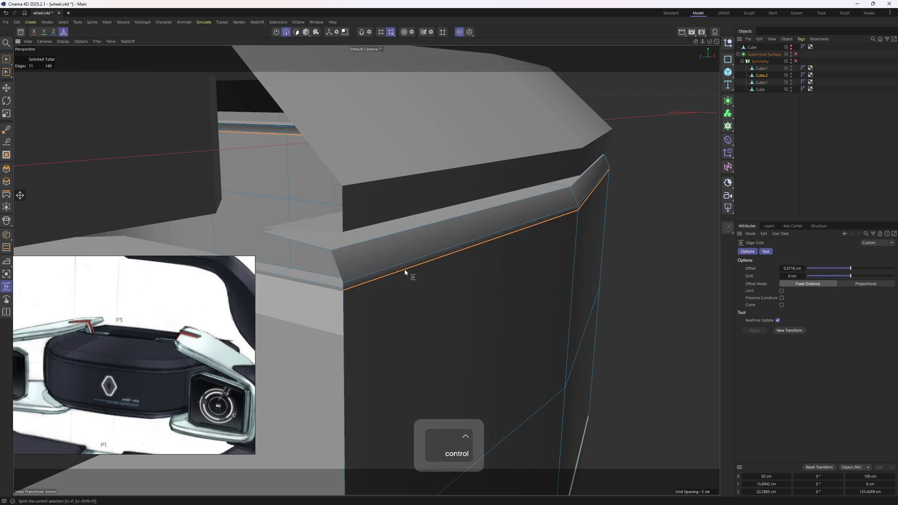
Slide a cloned edge loop by -0.44 cm onto the side wall's upper lip, and turn symmetry and subdivision back on
{"action": "scroll", "coordinate": [374, 240], "scroll_direction": "up", "scroll_amount": 2}
{"action": "left_click_drag", "start_coordinate": [376, 241], "coordinate": [384, 239]}
{"action": "key", "text": "ctrl+z"}
{"action": "key", "text": "ctrl+z"}
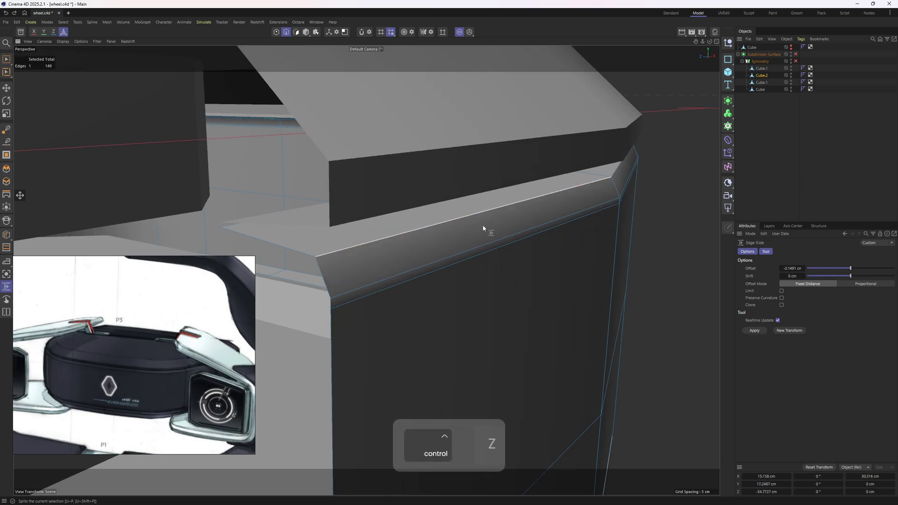
{"action": "left_click_drag", "start_coordinate": [478, 225], "coordinate": [437, 226], "text": "ctrl"}
{"action": "left_click", "coordinate": [795, 61]}
{"action": "left_click", "coordinate": [795, 55]}
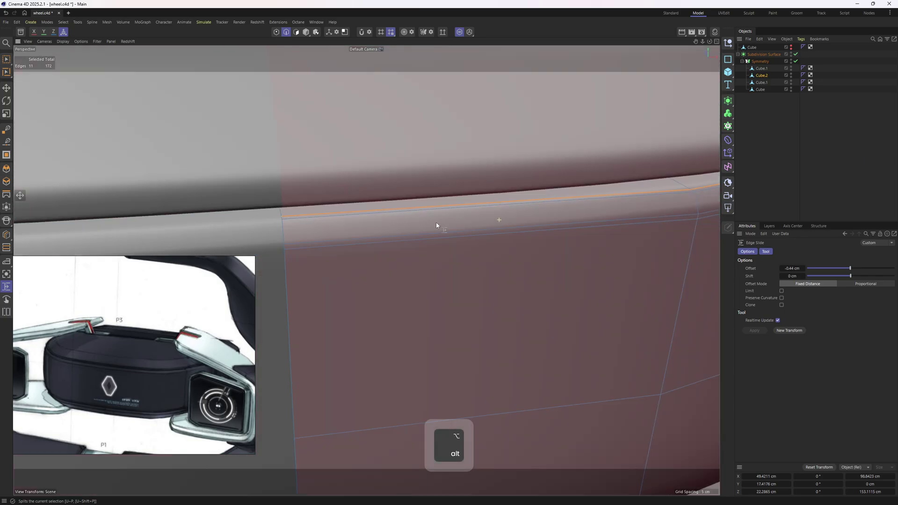
Examine the seam at the symmetry plane along the hub's upper groove, with symmetry and subdivision toggled for comparison
{"action": "right_click_drag", "start_coordinate": [436, 226], "coordinate": [452, 201], "text": "alt"}
{"action": "left_click_drag", "start_coordinate": [452, 201], "coordinate": [402, 189], "text": "alt"}
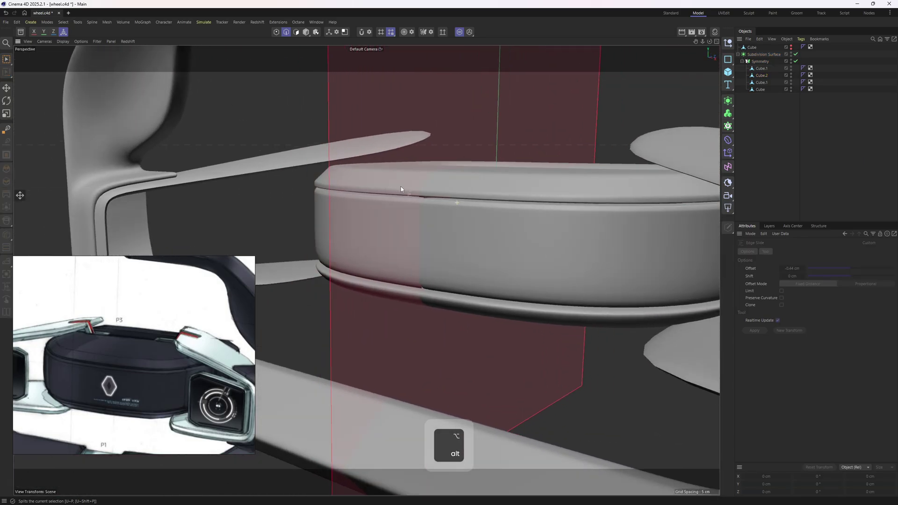
{"action": "right_click_drag", "start_coordinate": [403, 188], "coordinate": [529, 187], "text": "alt"}
{"action": "left_click_drag", "start_coordinate": [367, 214], "coordinate": [393, 216], "text": "alt"}
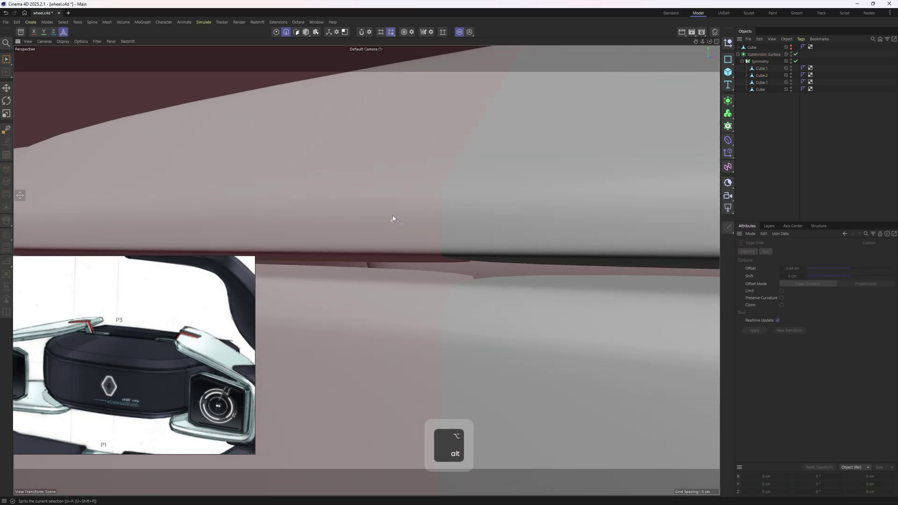
{"action": "key", "text": "ctrl+z"}
{"action": "left_click", "coordinate": [795, 54]}
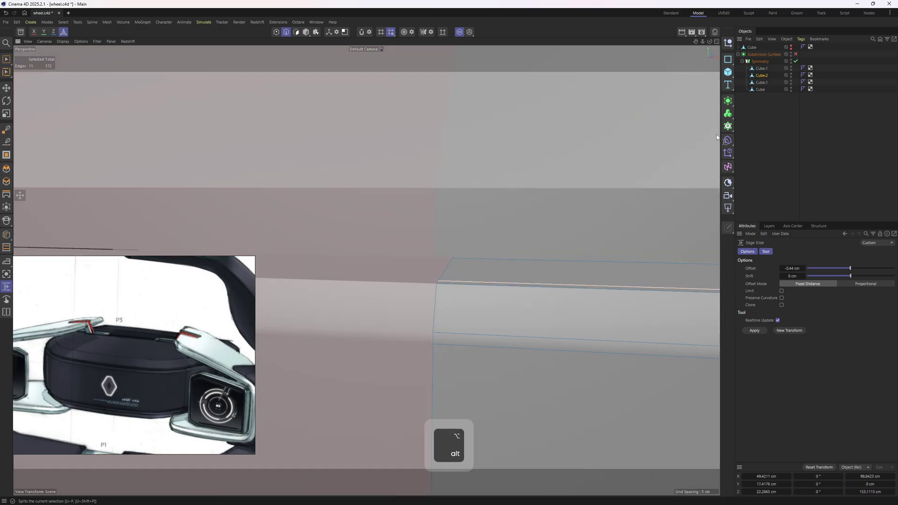
{"action": "left_click", "coordinate": [795, 61]}
{"action": "left_click_drag", "start_coordinate": [510, 254], "coordinate": [646, 167], "text": "alt"}
{"action": "key", "text": "1"}
{"action": "key", "text": "e"}
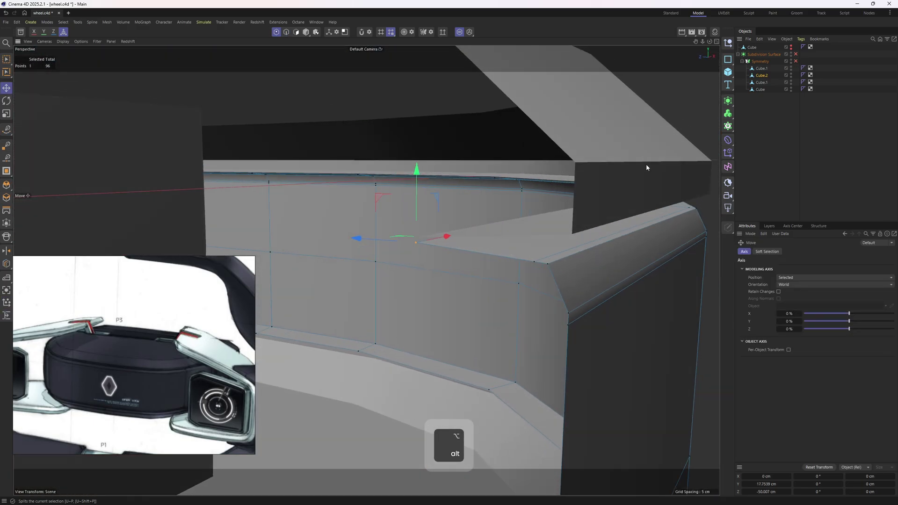
{"action": "left_click", "coordinate": [795, 54]}
{"action": "left_click_drag", "start_coordinate": [576, 171], "coordinate": [116, 303], "text": "alt"}
{"action": "left_click_drag", "start_coordinate": [326, 258], "coordinate": [394, 254], "text": "alt"}
{"action": "scroll", "coordinate": [662, 292], "scroll_direction": "up", "scroll_amount": 8}
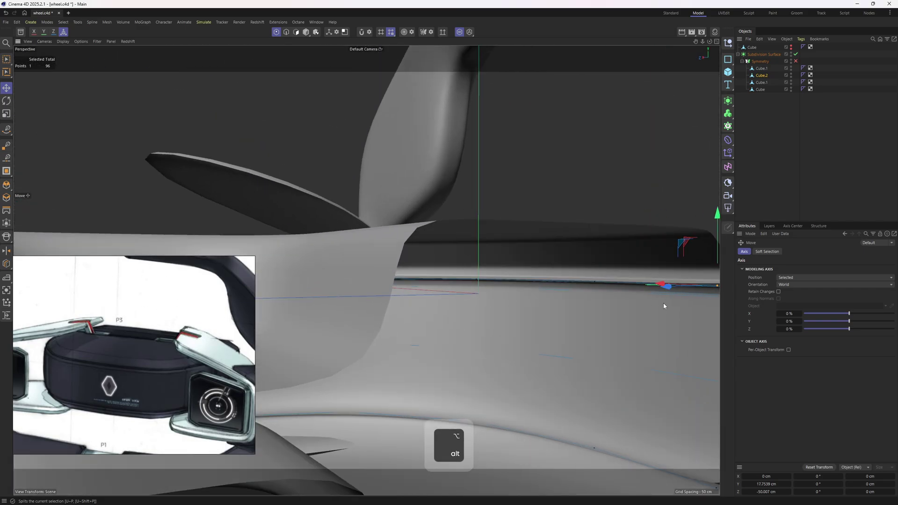
{"action": "left_click_drag", "start_coordinate": [661, 290], "coordinate": [566, 274], "text": "alt"}
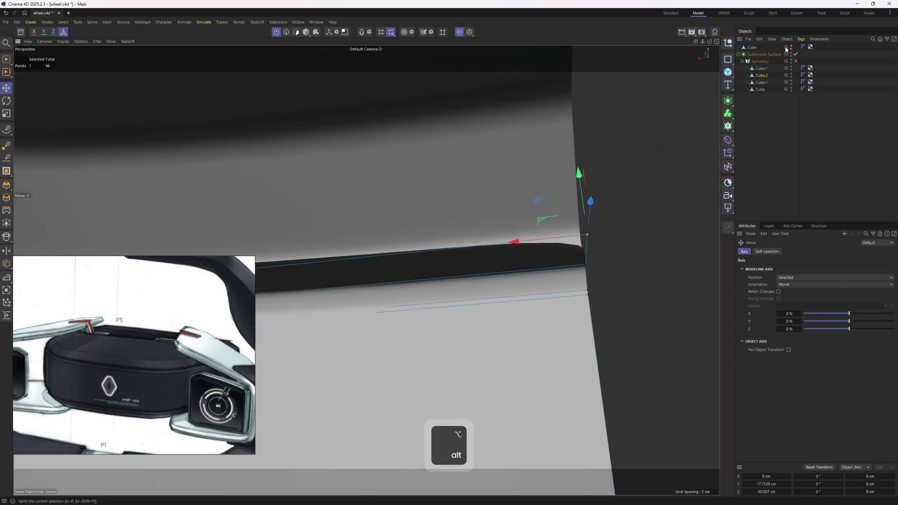
Turn symmetry back on and set the Symmetry generator's Weld option to On
{"action": "left_click", "coordinate": [796, 62]}
{"action": "left_click_drag", "start_coordinate": [695, 130], "coordinate": [624, 225], "text": "alt"}
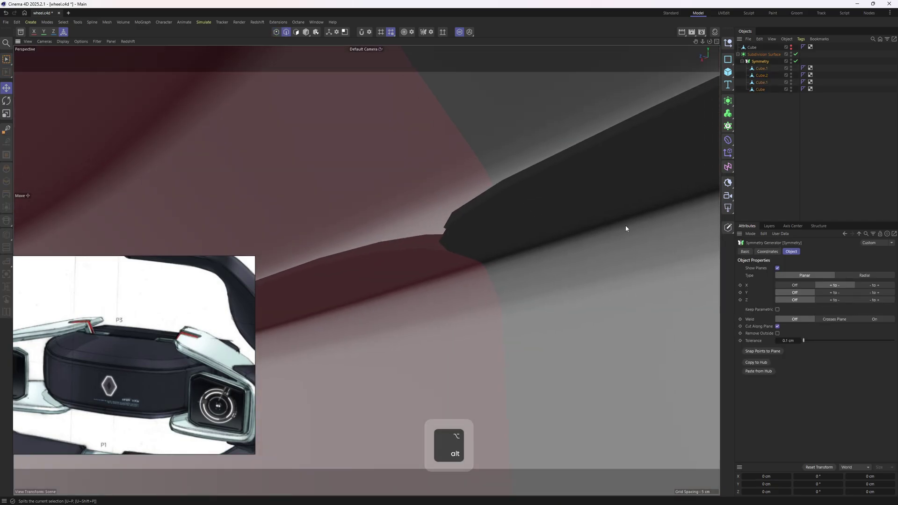
{"action": "left_click", "coordinate": [871, 319]}
{"action": "left_click_drag", "start_coordinate": [537, 241], "coordinate": [519, 196], "text": "alt"}
{"action": "scroll", "coordinate": [487, 259], "scroll_direction": "down", "scroll_amount": 8}
Turn off subdivision and symmetry, and cut an edge loop around the lower chamfer of the hub shell at about 86.5 %
{"action": "left_click", "coordinate": [795, 55]}
{"action": "left_click", "coordinate": [795, 62]}
{"action": "left_click", "coordinate": [761, 75]}
{"action": "left_click", "coordinate": [761, 68]}
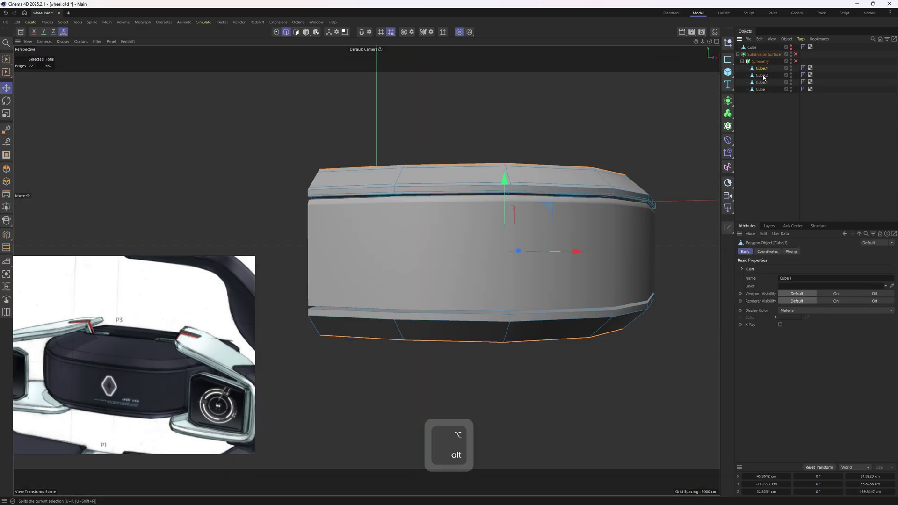
{"action": "left_click_drag", "start_coordinate": [532, 235], "coordinate": [508, 261], "text": "alt"}
{"action": "right_click_drag", "start_coordinate": [511, 306], "coordinate": [524, 317], "text": "alt"}
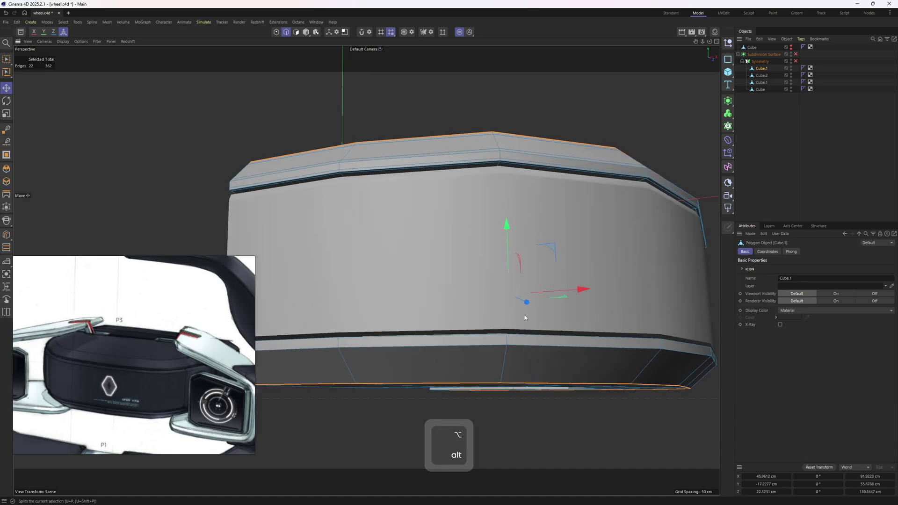
{"action": "key", "text": "k"}
{"action": "left_click", "coordinate": [507, 354]}
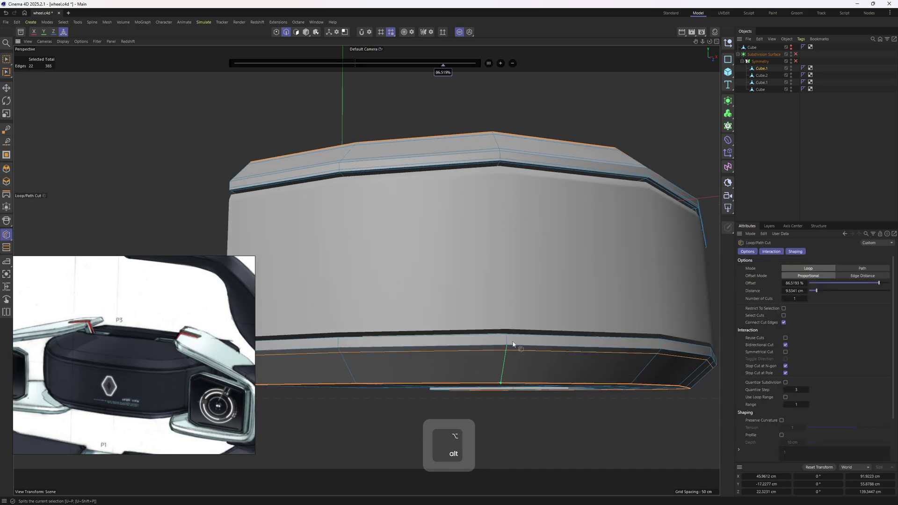
Add two more loop cuts around the hub shell's lower chamfer and adjoining lip, at about 82.3 % and 80.5 %
{"action": "left_click_drag", "start_coordinate": [507, 354], "coordinate": [498, 342], "text": "alt"}
{"action": "left_click", "coordinate": [506, 343]}
{"action": "middle_click_drag", "start_coordinate": [507, 312], "coordinate": [512, 332], "text": "alt"}
{"action": "right_click_drag", "start_coordinate": [512, 332], "coordinate": [533, 316], "text": "alt"}
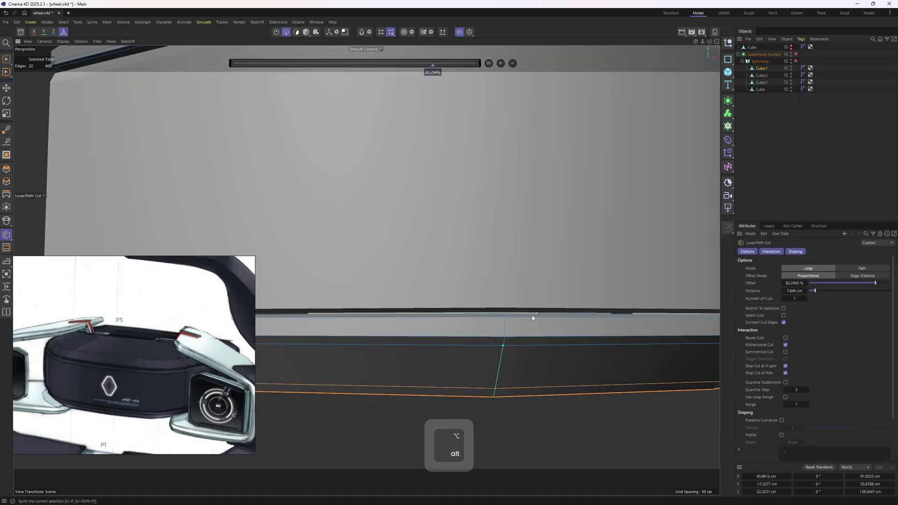
{"action": "left_click_drag", "start_coordinate": [533, 317], "coordinate": [463, 278], "text": "alt"}
{"action": "left_click", "coordinate": [504, 325]}
Turn symmetry and subdivision back on and inspect the hub shell's smoothed lower edge
{"action": "key", "text": "3"}
{"action": "right_click_drag", "start_coordinate": [462, 278], "coordinate": [425, 260], "text": "alt"}
{"action": "left_click_drag", "start_coordinate": [425, 260], "coordinate": [487, 306], "text": "alt"}
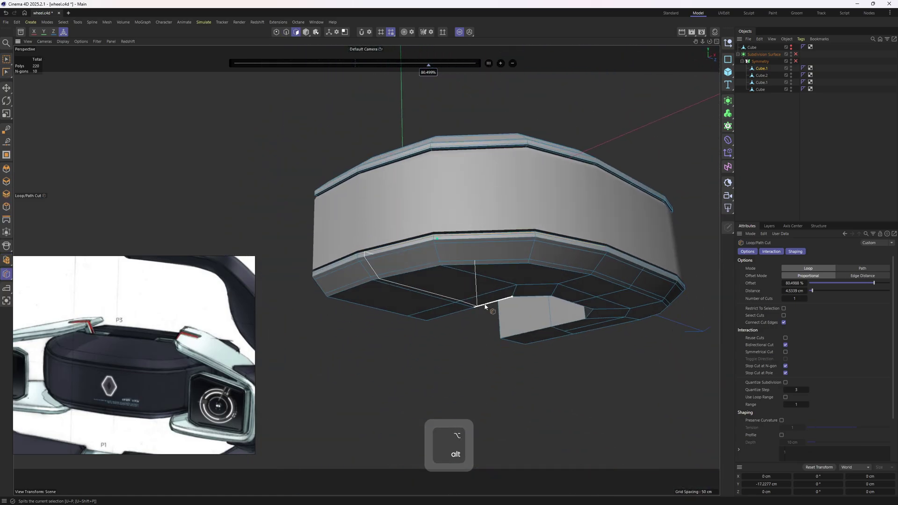
{"action": "key", "text": "q"}
{"action": "left_click_drag", "start_coordinate": [472, 220], "coordinate": [504, 260], "text": "alt"}
{"action": "right_click_drag", "start_coordinate": [504, 260], "coordinate": [528, 260], "text": "alt"}
Select the edge loop at the side wall's lower rim and slide a cloned loop a short distance up the wall
{"action": "left_click", "coordinate": [760, 76]}
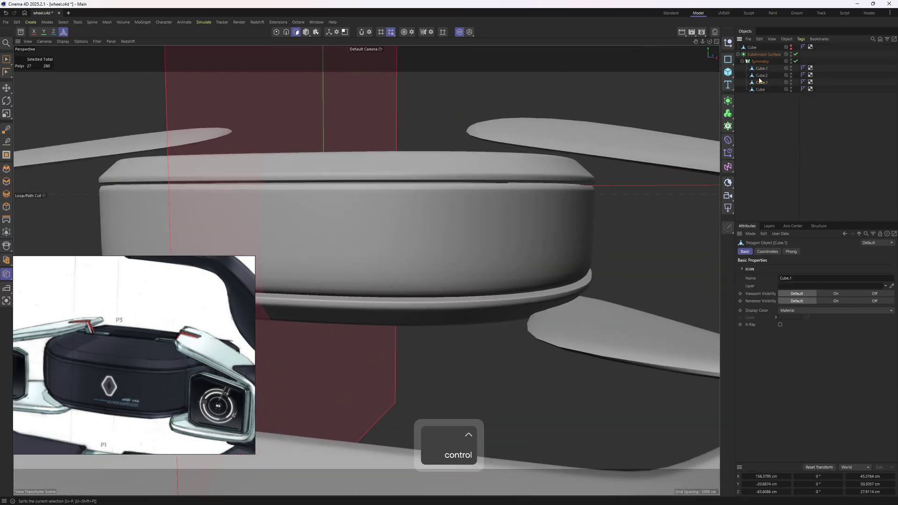
{"action": "left_click_drag", "start_coordinate": [453, 268], "coordinate": [457, 247], "text": "alt"}
{"action": "key", "text": "q"}
{"action": "key", "text": "2"}
{"action": "key", "text": "e"}
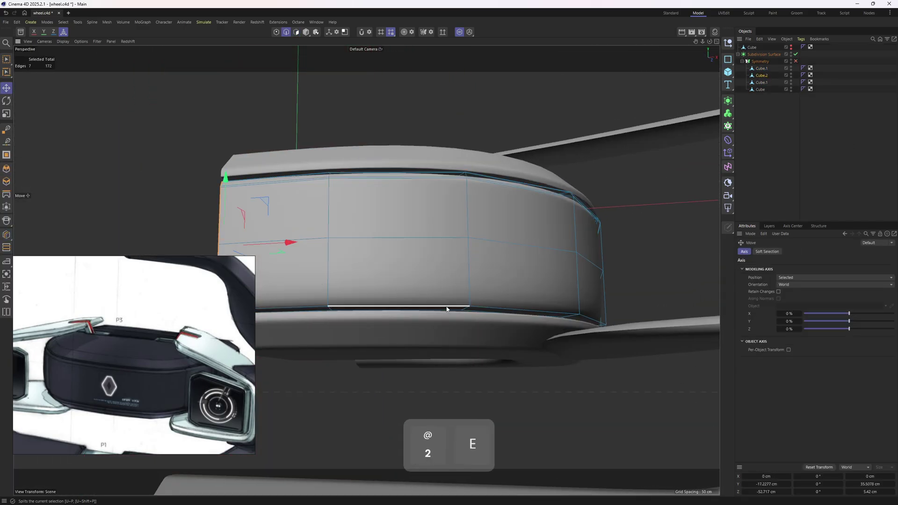
{"action": "left_click_drag", "start_coordinate": [491, 284], "coordinate": [568, 262], "text": "alt"}
{"action": "left_click", "coordinate": [795, 54]}
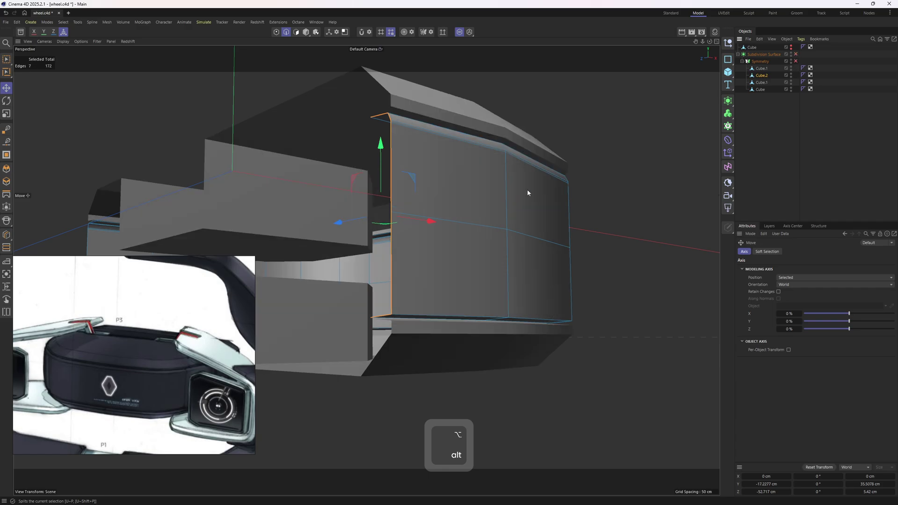
{"action": "right_click_drag", "start_coordinate": [463, 208], "coordinate": [487, 208], "text": "alt"}
{"action": "double_click", "coordinate": [413, 326]}
{"action": "key", "text": "m"}
{"action": "key", "text": "o"}
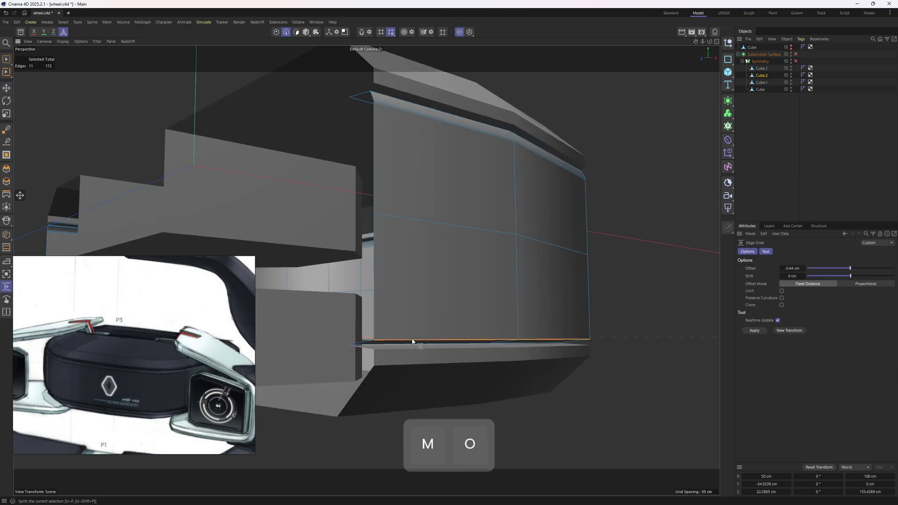
{"action": "left_click_drag", "start_coordinate": [412, 341], "coordinate": [413, 331], "text": "ctrl"}
{"action": "right_click_drag", "start_coordinate": [413, 331], "coordinate": [413, 333], "text": "alt"}
Slide further cloned edge loops beside the side wall's lower rim and lip, and turn symmetry and subdivision back on
{"action": "mouse_move", "coordinate": [411, 345]}
{"action": "left_mouse_down", "text": "ctrl"}
{"action": "mouse_move", "coordinate": [409, 337]}
{"action": "mouse_move", "coordinate": [464, 393]}
{"action": "mouse_move", "coordinate": [445, 362]}
{"action": "mouse_move", "coordinate": [520, 276]}
{"action": "left_mouse_up", "text": "ctrl"}
{"action": "double_click", "coordinate": [453, 387]}
{"action": "scroll", "coordinate": [433, 375], "scroll_direction": "up", "scroll_amount": 2}
{"action": "left_click_drag", "start_coordinate": [795, 61], "coordinate": [795, 55]}
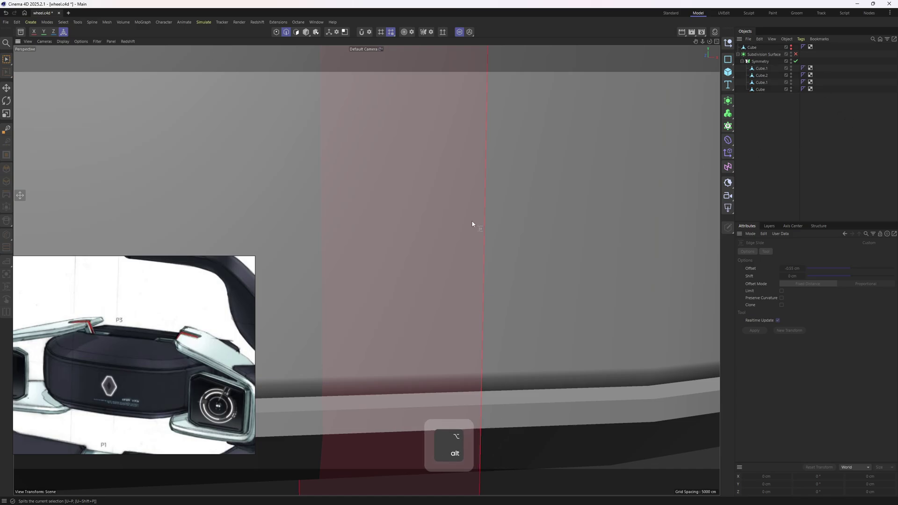
{"action": "right_click_drag", "start_coordinate": [473, 224], "coordinate": [421, 224], "text": "alt"}
{"action": "right_click_drag", "start_coordinate": [503, 226], "coordinate": [422, 260], "text": "alt"}
{"action": "middle_click_drag", "start_coordinate": [422, 260], "coordinate": [405, 274], "text": "alt"}
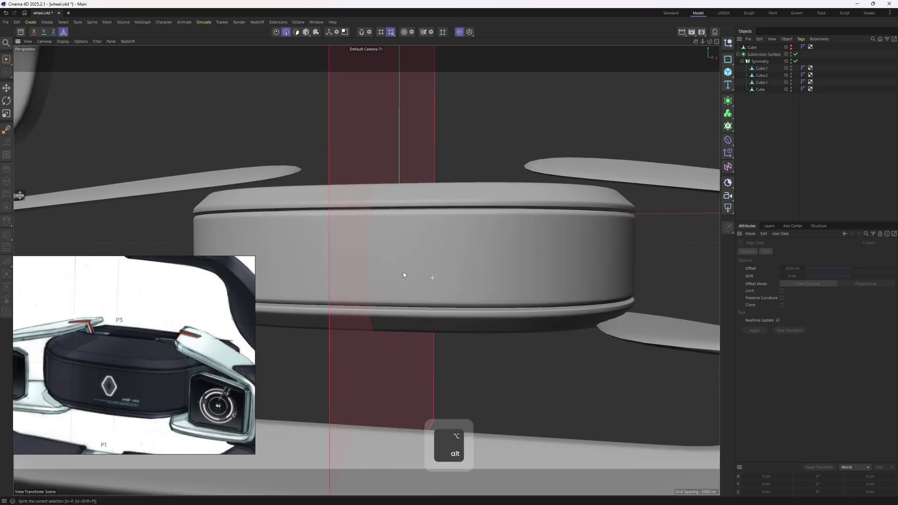
With symmetry and subdivision off, select the upper rim loop of the hub's top recess and bevel it in Solid mode by 3.33 cm
{"action": "left_click_drag", "start_coordinate": [366, 270], "coordinate": [556, 203], "text": "alt"}
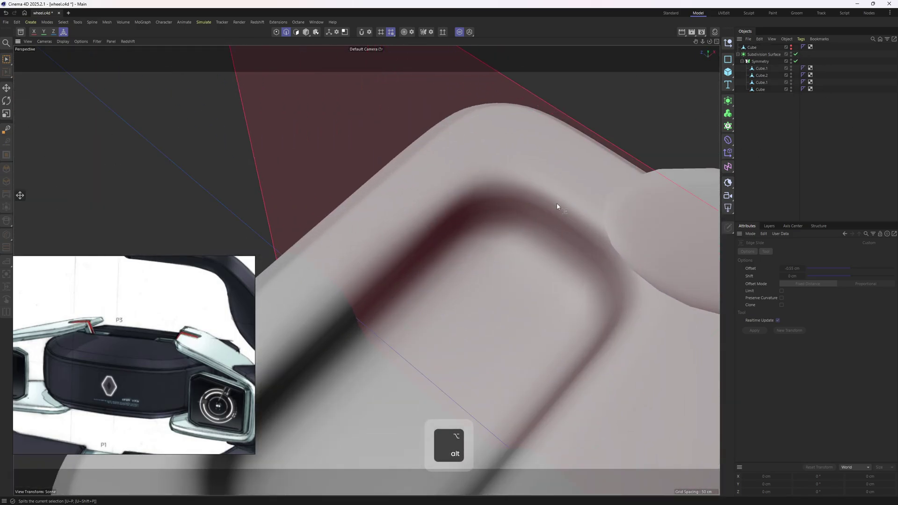
{"action": "left_click", "coordinate": [761, 75]}
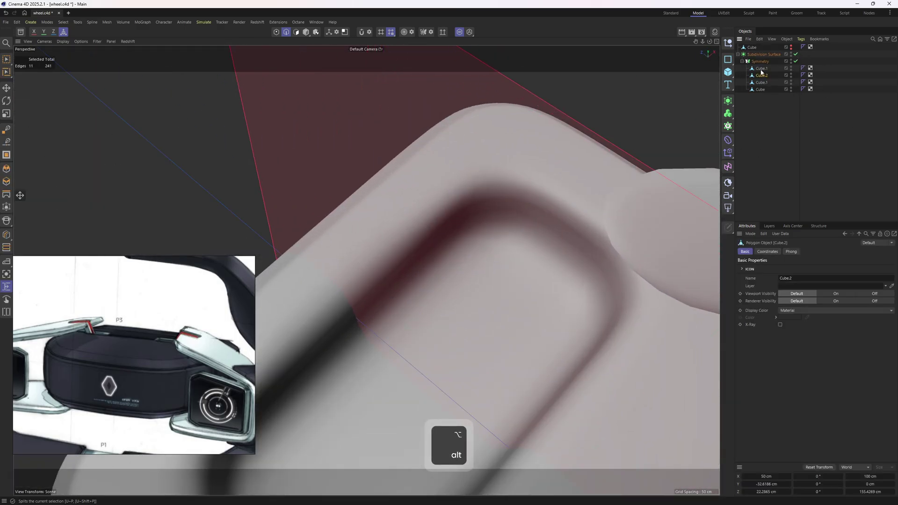
{"action": "left_click", "coordinate": [795, 61]}
{"action": "left_click", "coordinate": [795, 55]}
{"action": "left_click", "coordinate": [761, 69]}
{"action": "key", "text": "4"}
{"action": "middle_click_drag", "start_coordinate": [582, 212], "coordinate": [508, 185], "text": "alt"}
{"action": "key", "text": "2"}
{"action": "left_click_drag", "start_coordinate": [508, 185], "coordinate": [517, 168], "text": "alt"}
{"action": "double_click", "coordinate": [517, 169]}
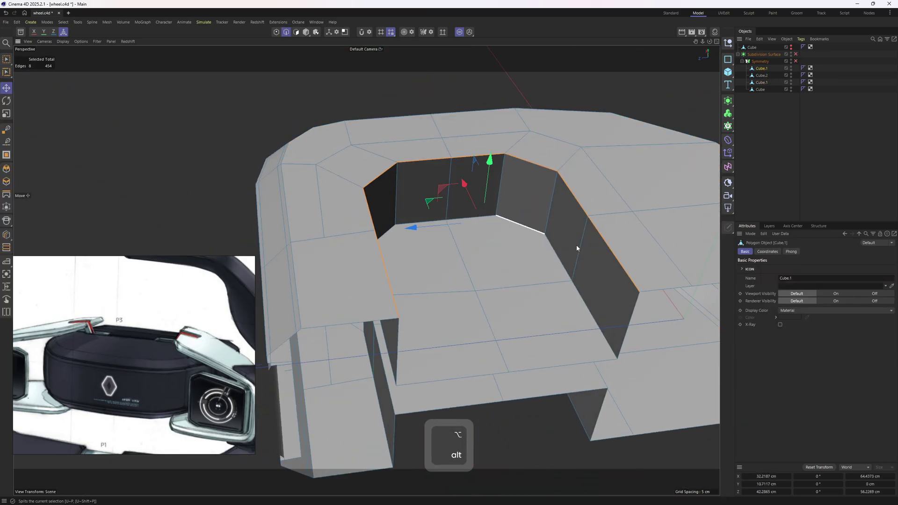
{"action": "key", "text": "m"}
{"action": "key", "text": "s"}
{"action": "left_click", "coordinate": [852, 266]}
{"action": "left_click_drag", "start_coordinate": [495, 219], "coordinate": [517, 196], "text": "alt"}
{"action": "key", "text": "ctrl+z"}
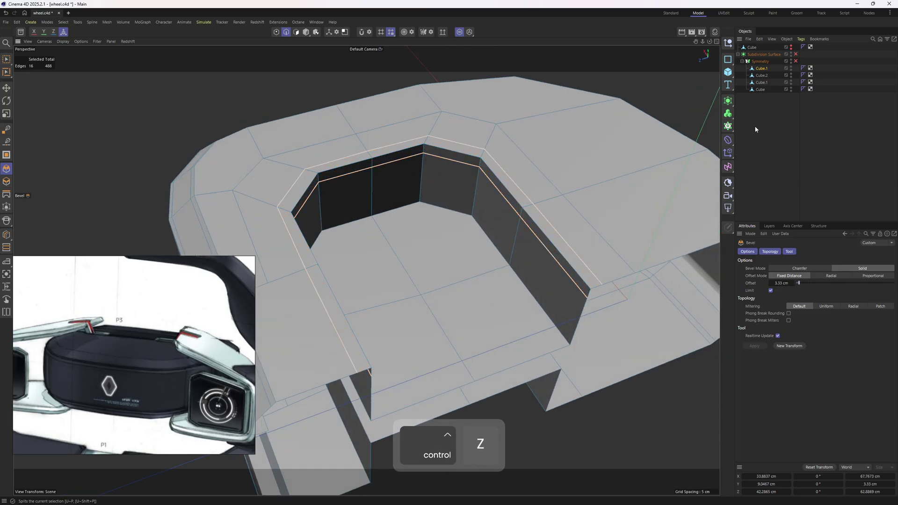
Turn subdivision and symmetry back on and inspect the bevelled recess and the whole wheel
{"action": "left_click", "coordinate": [795, 54]}
{"action": "left_click_drag", "start_coordinate": [677, 161], "coordinate": [485, 188], "text": "alt"}
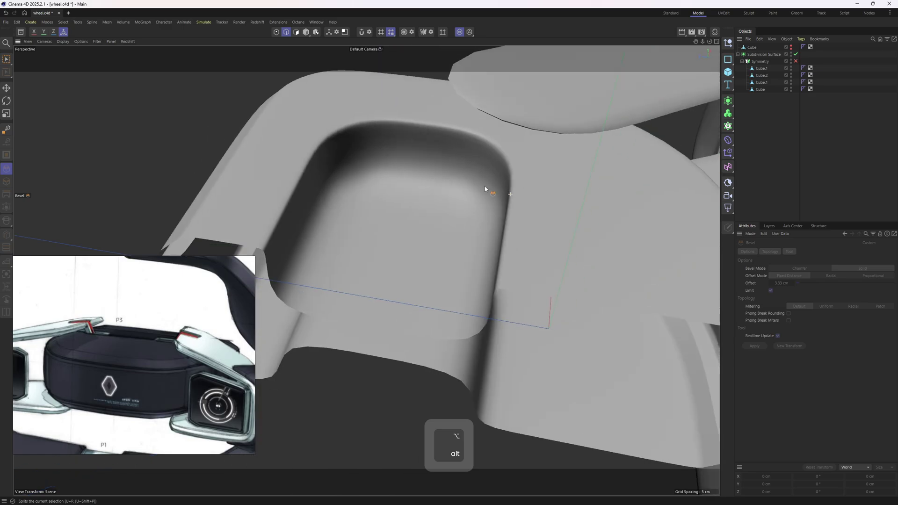
{"action": "left_click", "coordinate": [795, 61]}
{"action": "right_click_drag", "start_coordinate": [503, 204], "coordinate": [393, 197], "text": "alt"}
{"action": "left_click_drag", "start_coordinate": [393, 196], "coordinate": [420, 219], "text": "alt"}
{"action": "right_click_drag", "start_coordinate": [421, 219], "coordinate": [496, 250], "text": "alt"}
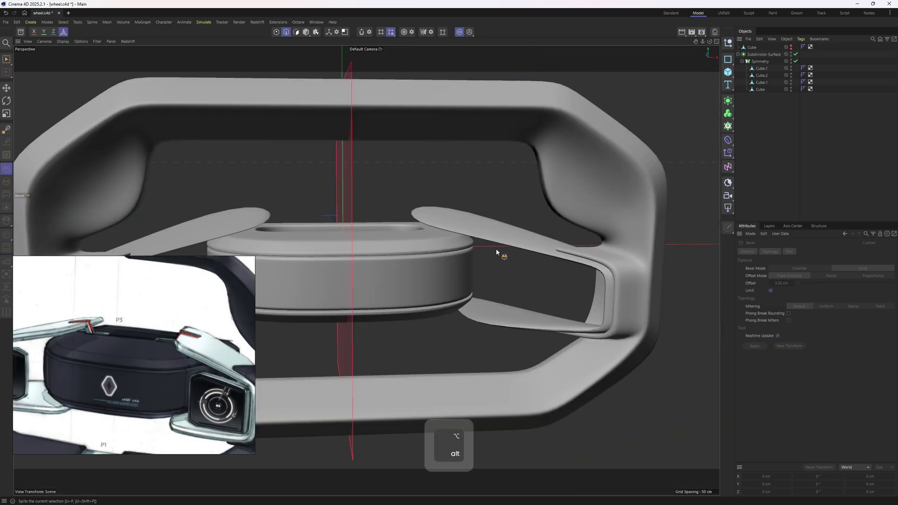
{"action": "left_click_drag", "start_coordinate": [495, 250], "coordinate": [493, 255], "text": "alt"}
Turn off symmetry, subdivision and viewport solo, and select the spoke object that reaches over the hub
{"action": "key", "text": "e"}
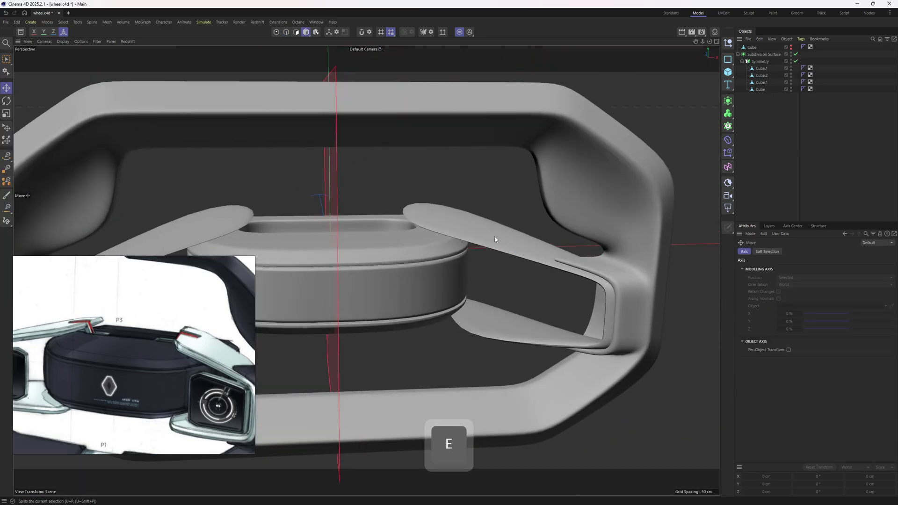
{"action": "left_click", "coordinate": [494, 239]}
{"action": "scroll", "coordinate": [564, 214], "scroll_direction": "up", "scroll_amount": 3}
{"action": "left_click", "coordinate": [795, 61]}
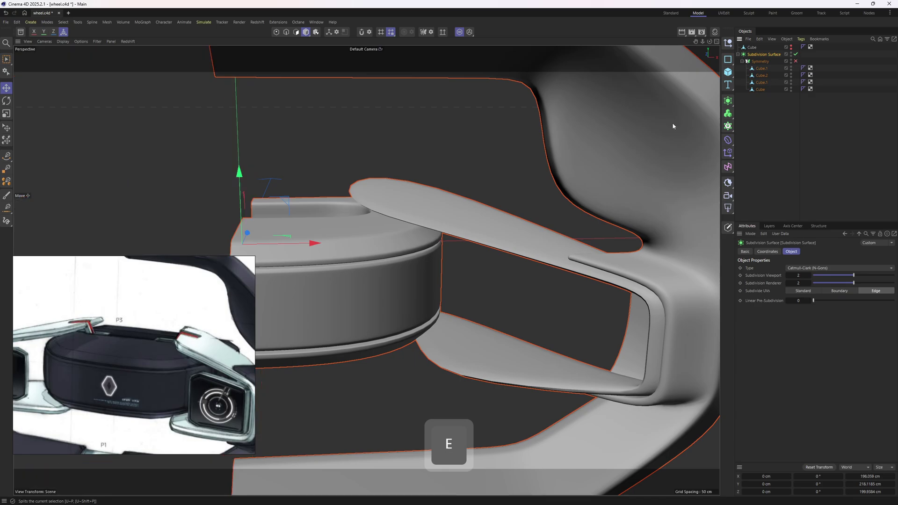
{"action": "left_click", "coordinate": [795, 55]}
{"action": "left_click", "coordinate": [760, 69]}
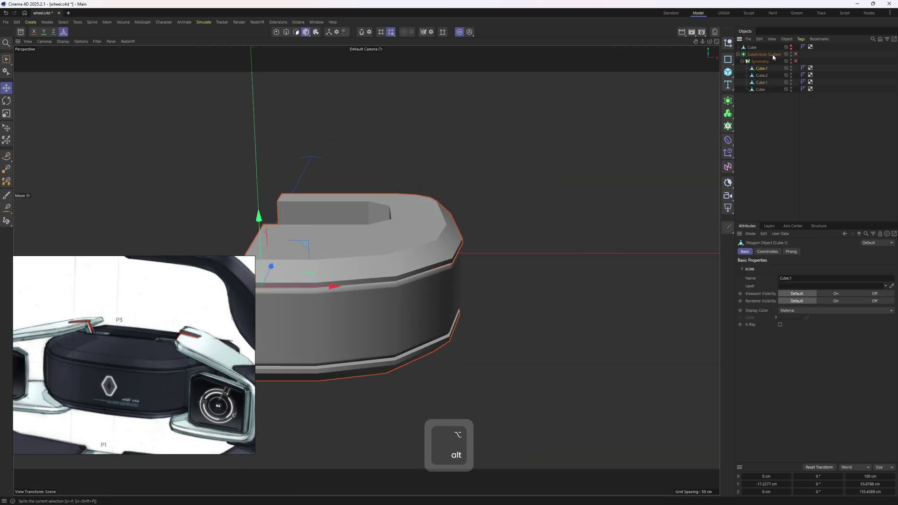
{"action": "left_click", "coordinate": [458, 33]}
{"action": "left_click", "coordinate": [414, 199]}
{"action": "scroll", "coordinate": [175, 343], "scroll_direction": "up", "scroll_amount": 3}
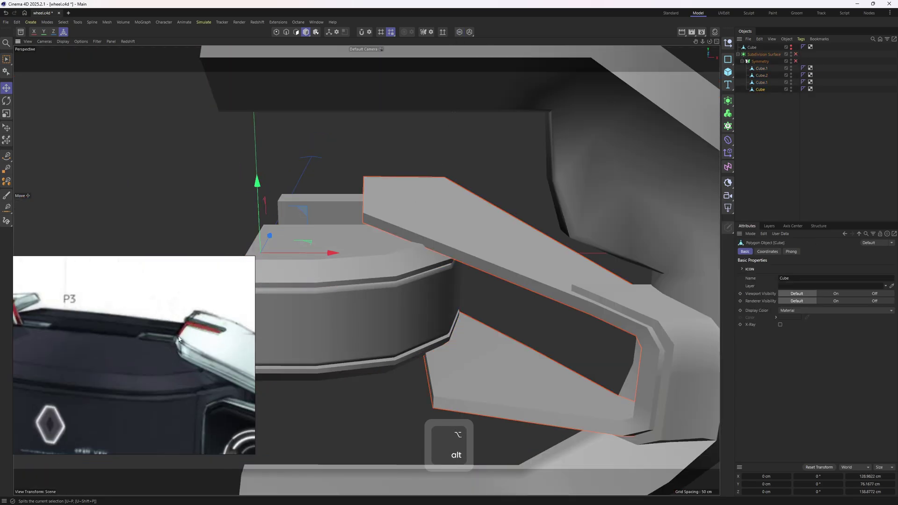
{"action": "middle_click_drag", "start_coordinate": [186, 323], "coordinate": [154, 327]}
{"action": "left_click_drag", "start_coordinate": [286, 294], "coordinate": [497, 231], "text": "alt"}
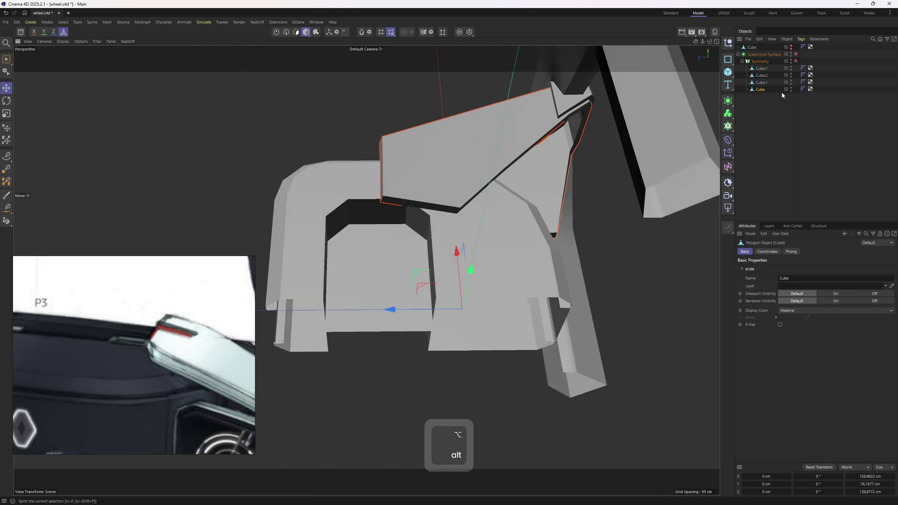
Prepare a Line Cut on the spoke in the top view, with Visible Only off so it cuts through hidden faces
{"action": "key", "text": "3"}
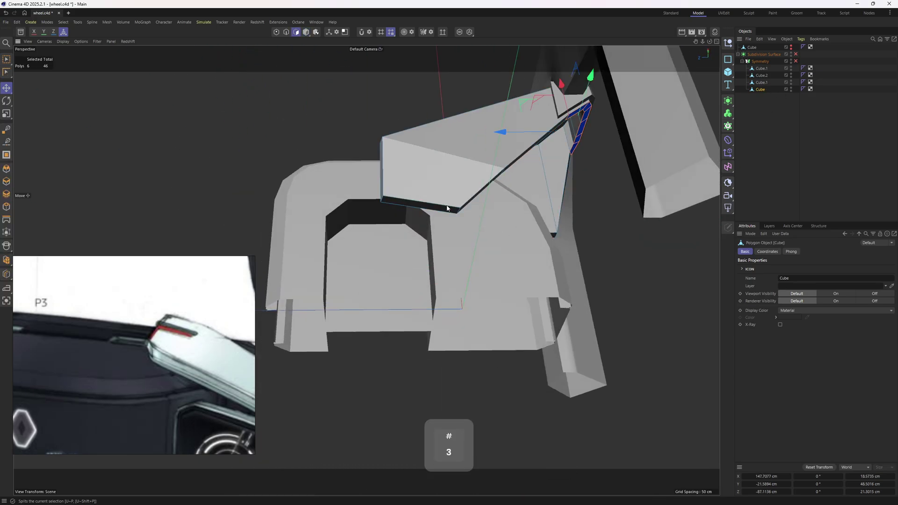
{"action": "scroll", "coordinate": [444, 206], "scroll_direction": "up", "scroll_amount": 2}
{"action": "middle_click", "coordinate": [446, 209]}
{"action": "middle_click", "coordinate": [550, 147]}
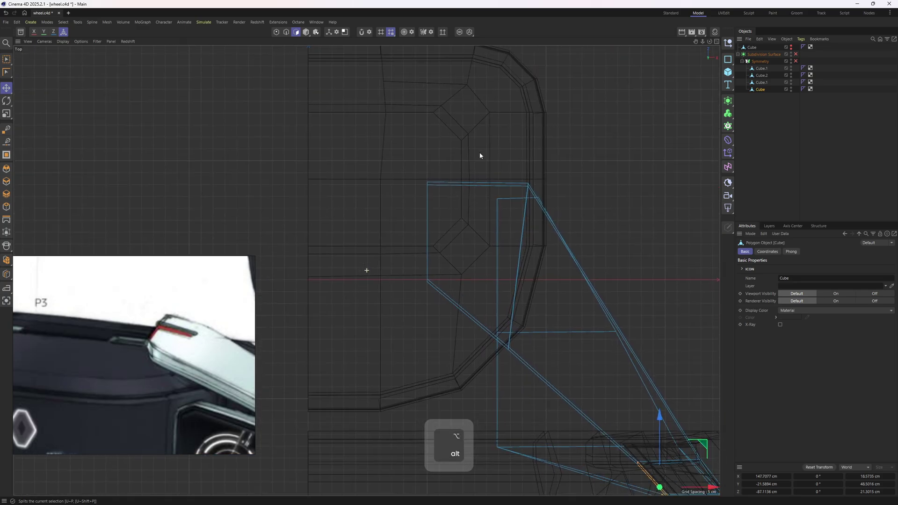
{"action": "right_click", "coordinate": [593, 202]}
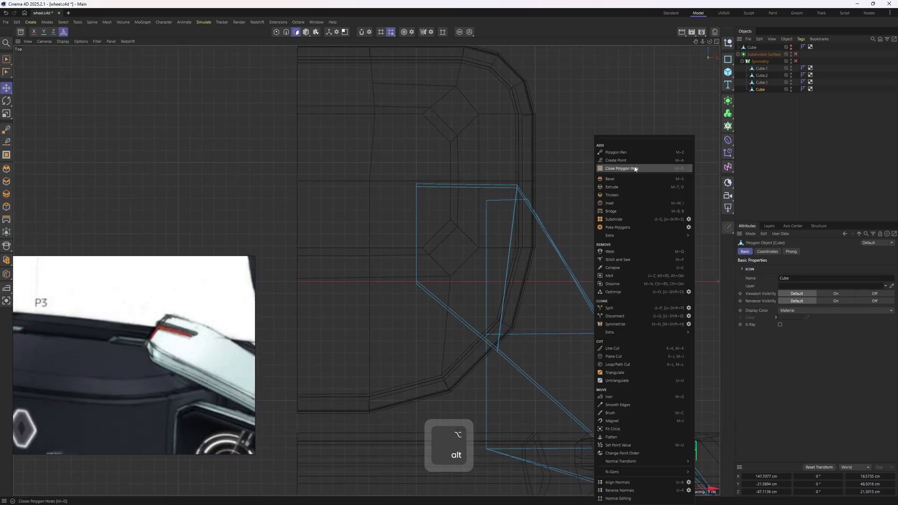
{"action": "left_click", "coordinate": [609, 351]}
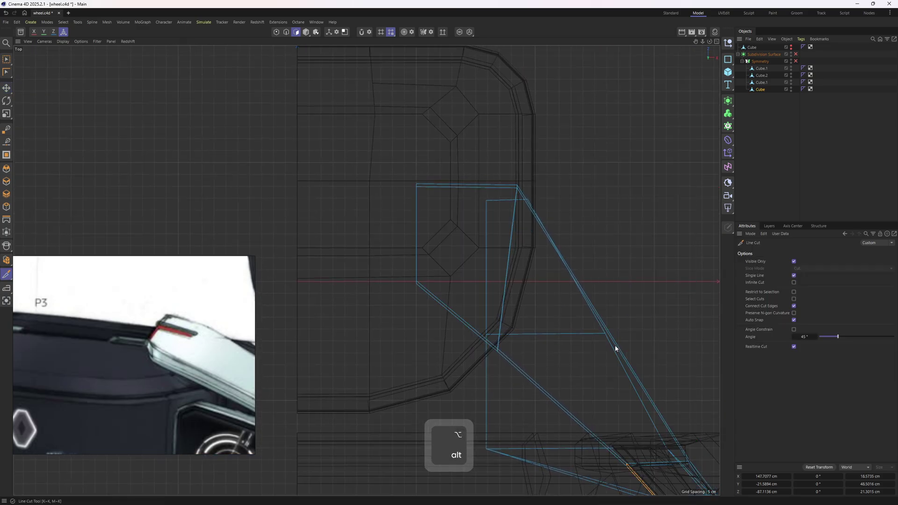
{"action": "left_click", "coordinate": [793, 261]}
{"action": "middle_click_drag", "start_coordinate": [499, 201], "coordinate": [449, 200], "text": "alt"}
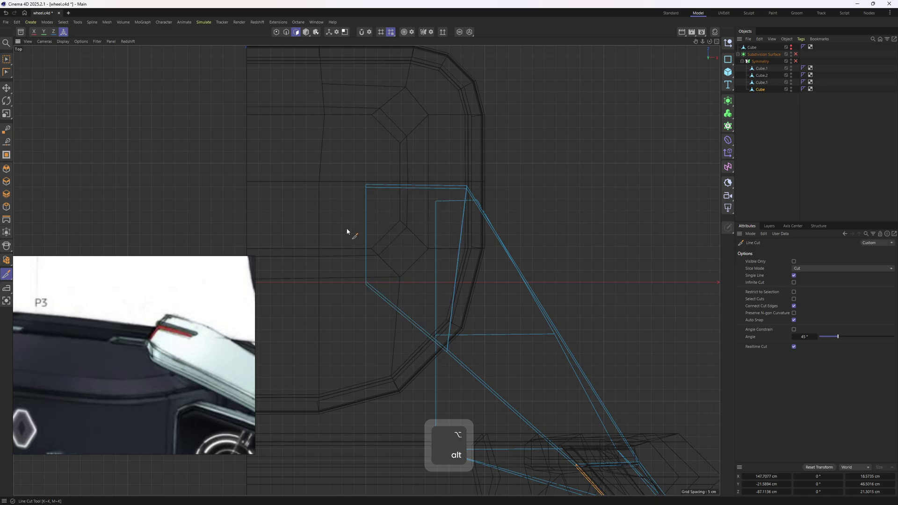
Select all polygons of the spoke's upper arm that reaches over the hub, leaving the lower arm unselected
{"action": "left_click_drag", "start_coordinate": [347, 231], "coordinate": [437, 208], "text": "alt"}
{"action": "key", "text": "space"}
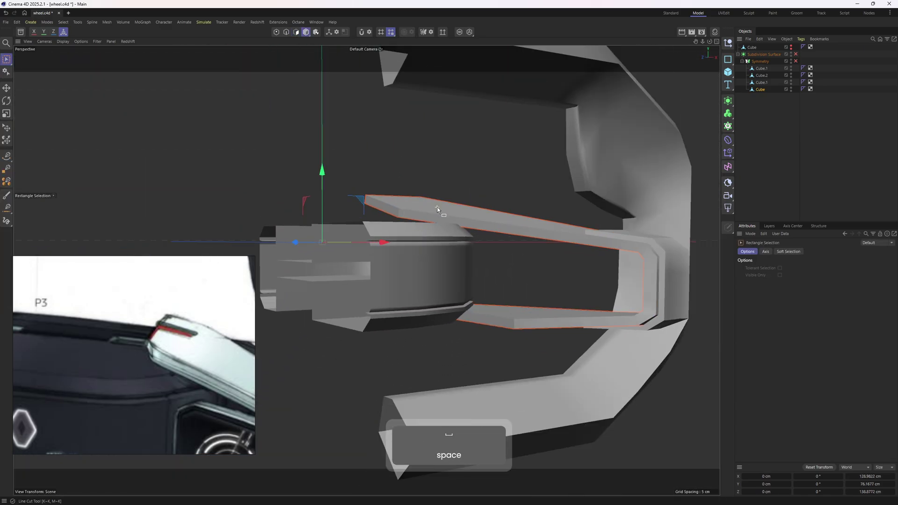
{"action": "key", "text": "3"}
{"action": "left_click_drag", "start_coordinate": [328, 164], "coordinate": [622, 263]}
{"action": "middle_click_drag", "start_coordinate": [618, 236], "coordinate": [548, 234], "text": "alt"}
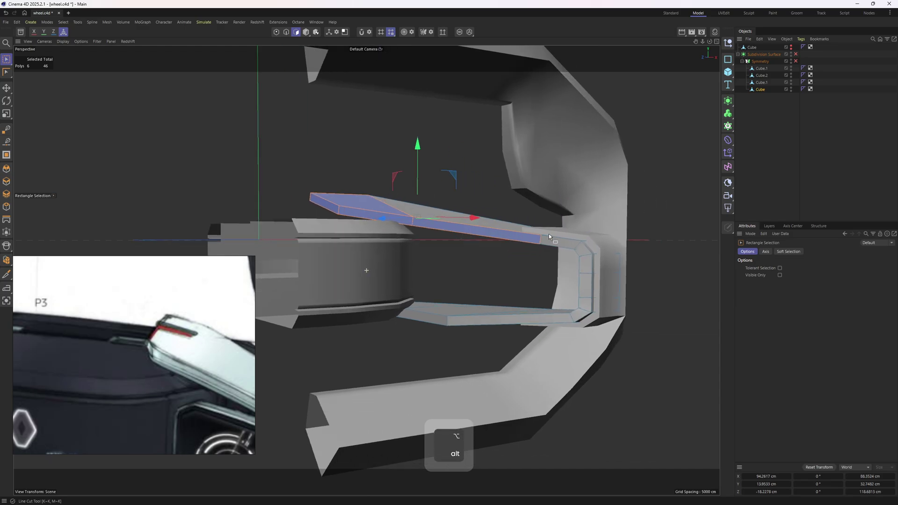
{"action": "left_click_drag", "start_coordinate": [549, 234], "coordinate": [558, 245], "text": "alt"}
{"action": "left_click_drag", "start_coordinate": [281, 147], "coordinate": [555, 256], "text": "shift"}
{"action": "left_click_drag", "start_coordinate": [556, 256], "coordinate": [545, 233], "text": "alt"}
{"action": "left_click_drag", "start_coordinate": [303, 133], "coordinate": [568, 234], "text": "shift"}
{"action": "left_click_drag", "start_coordinate": [568, 233], "coordinate": [499, 232], "text": "alt"}
{"action": "key", "text": "m"}
{"action": "key", "text": "d"}
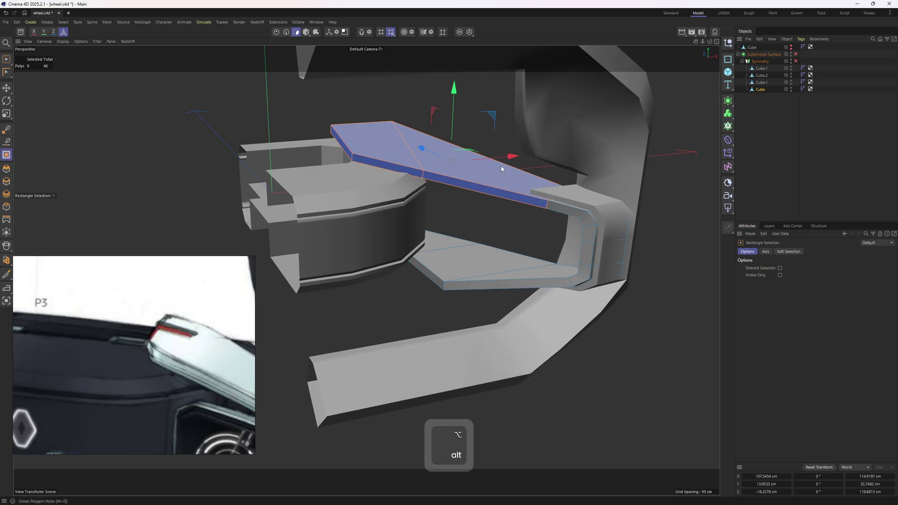
With Line Cut restricted to the selection, make two parallel horizontal cuts across the upper arm's hub end in the top view
{"action": "middle_click", "coordinate": [481, 136]}
{"action": "key", "text": "k"}
{"action": "key", "text": "k"}
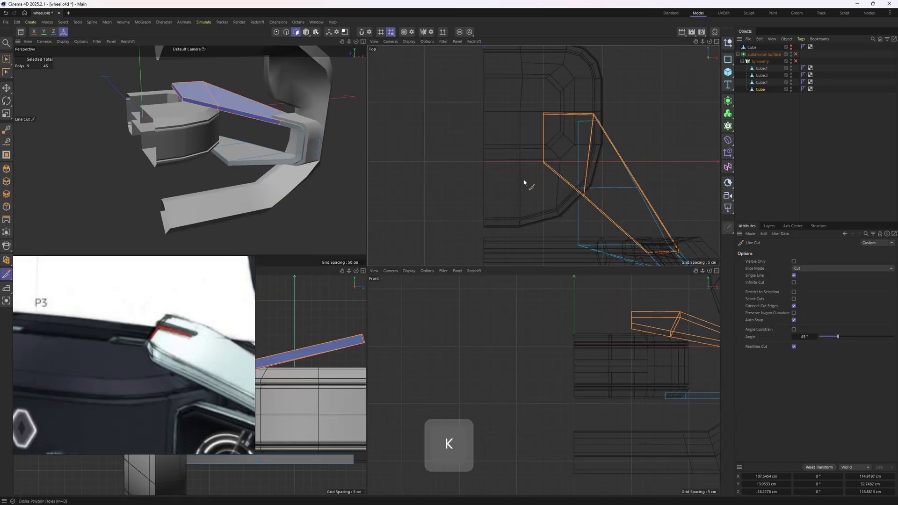
{"action": "middle_click", "coordinate": [524, 181]}
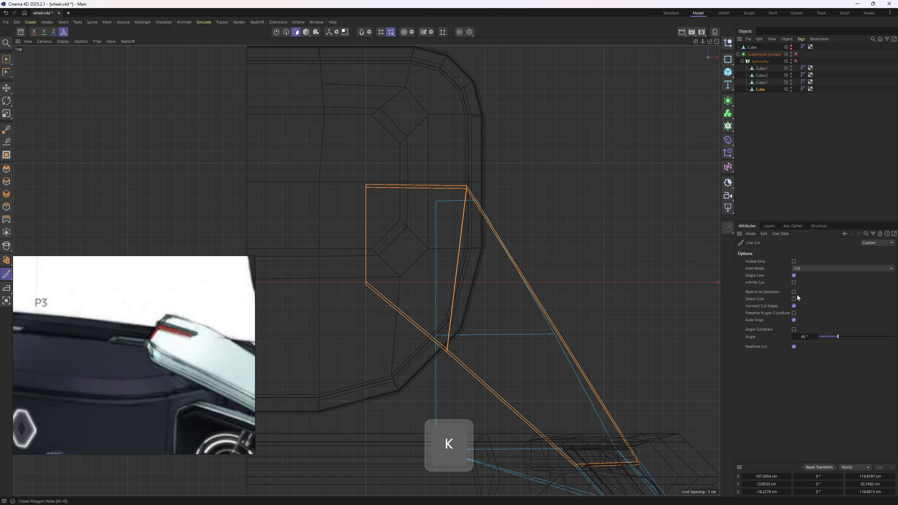
{"action": "left_click", "coordinate": [356, 213], "text": "shift"}
{"action": "left_click", "coordinate": [597, 213]}
{"action": "key", "text": "space"}
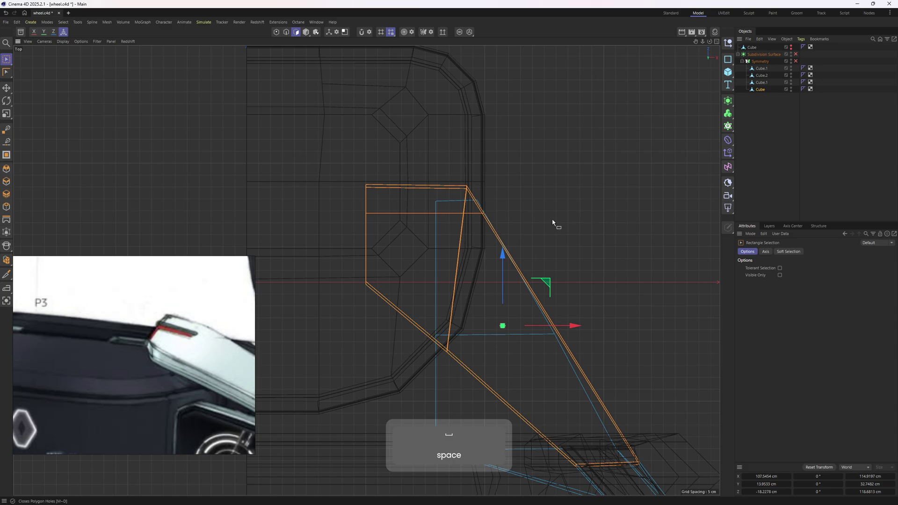
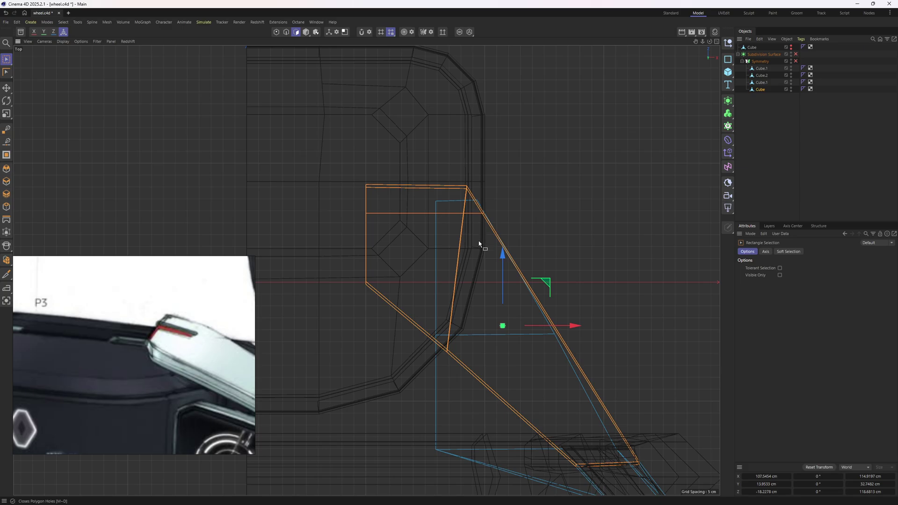
{"action": "key", "text": "space"}
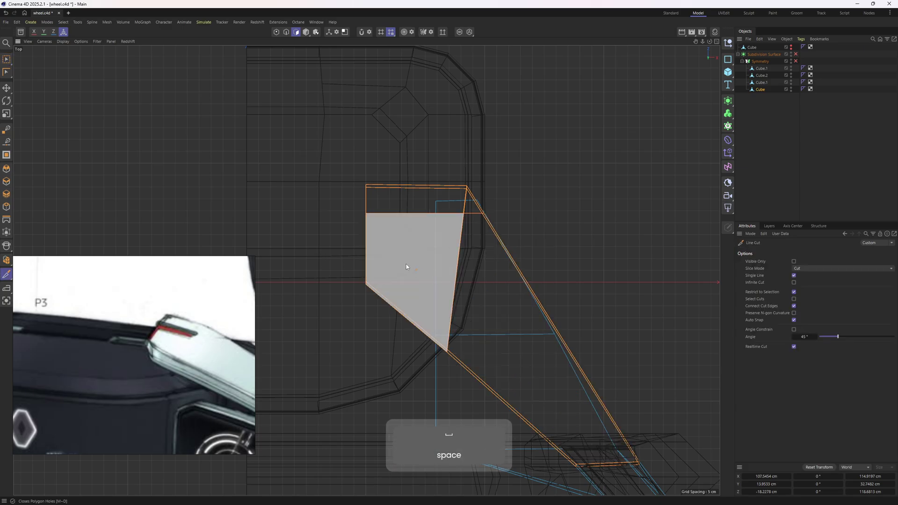
{"action": "left_click_drag", "start_coordinate": [360, 235], "coordinate": [642, 237]}
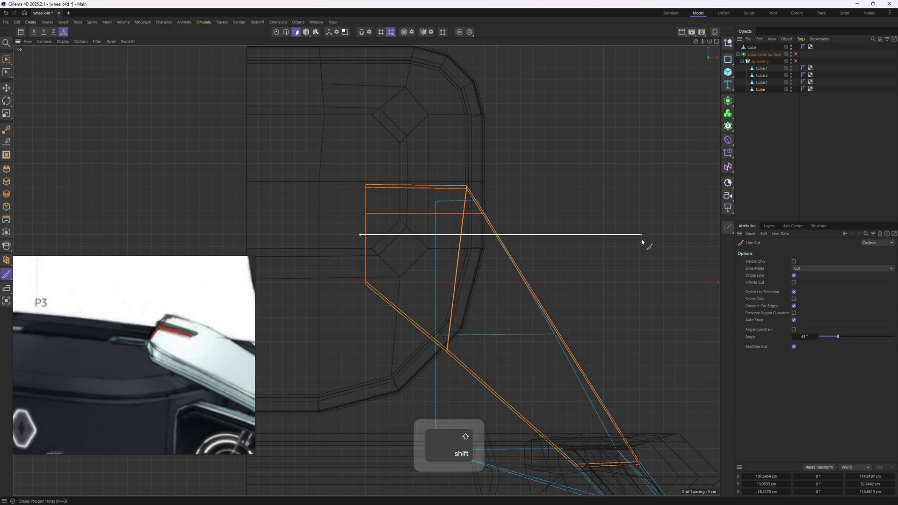
{"action": "key", "text": "space"}
{"action": "key", "text": "k"}
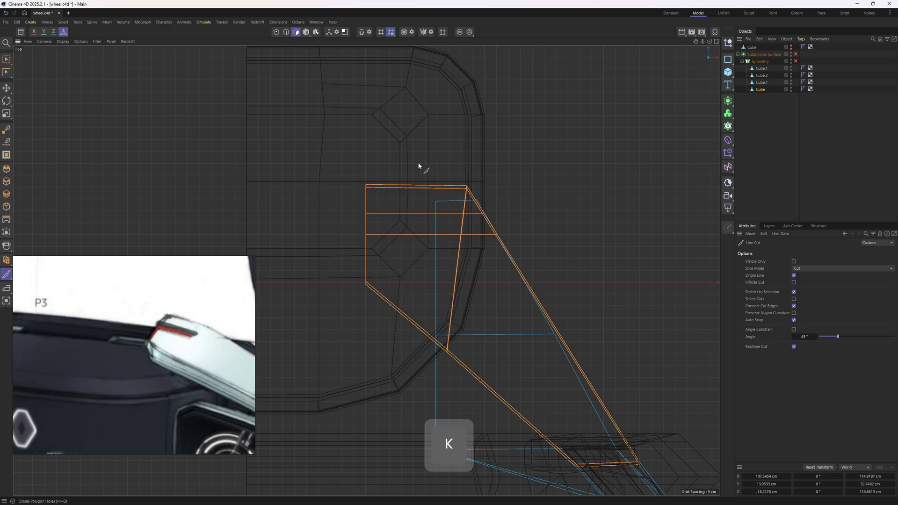
{"action": "left_click_drag", "start_coordinate": [420, 160], "coordinate": [416, 349]}
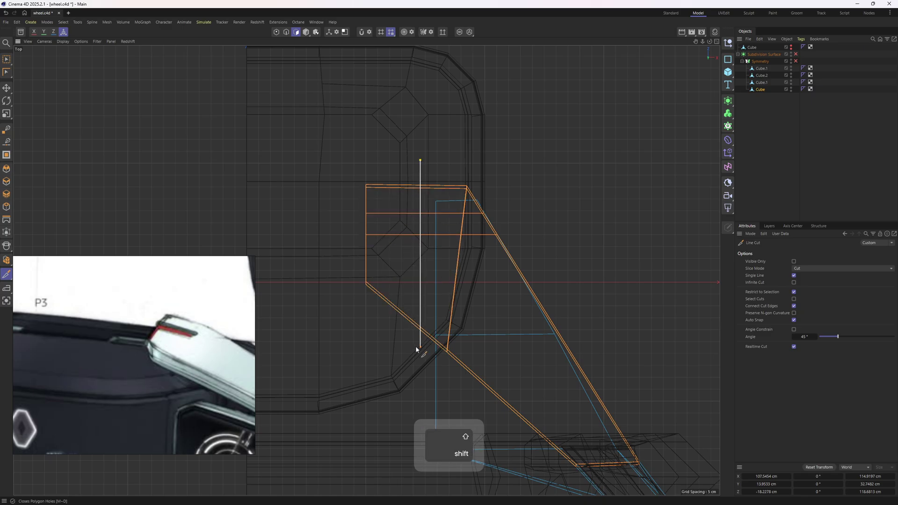
{"action": "key", "text": "ctrl+z"}
{"action": "mouse_move", "coordinate": [403, 166]}
{"action": "left_mouse_down"}
{"action": "mouse_move", "coordinate": [419, 296]}
{"action": "mouse_move", "coordinate": [411, 379]}
{"action": "left_mouse_up"}
{"action": "key", "text": "ctrl+z"}
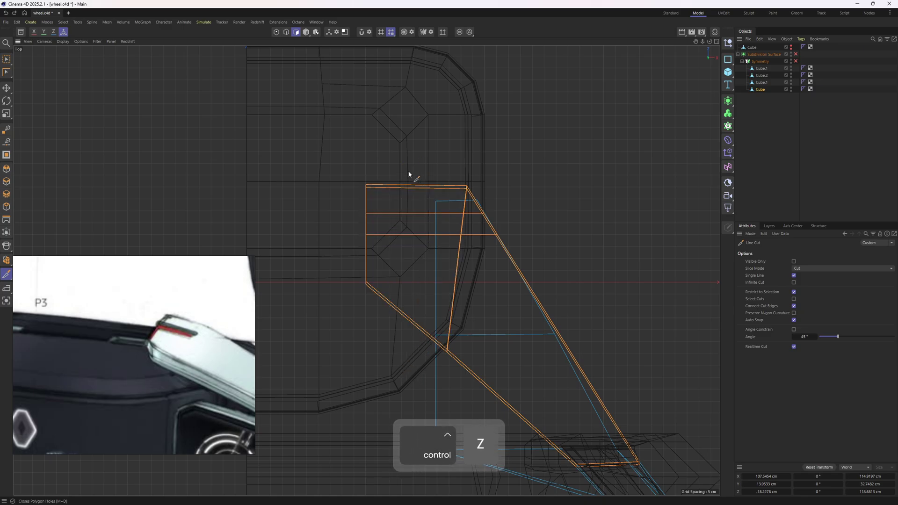
Cut a vertical line through the arm's hub end, crossing both horizontal cuts
{"action": "left_click_drag", "start_coordinate": [412, 171], "coordinate": [403, 395], "text": "shift"}
{"action": "left_click", "coordinate": [403, 396], "text": "shift"}
{"action": "key", "text": "space"}
Isolate the spoke in perspective with viewport solo and select the top, underside and end-face polygons between the two parallel cuts
{"action": "middle_click", "coordinate": [378, 298]}
{"action": "middle_click", "coordinate": [253, 142]}
{"action": "key", "text": "e"}
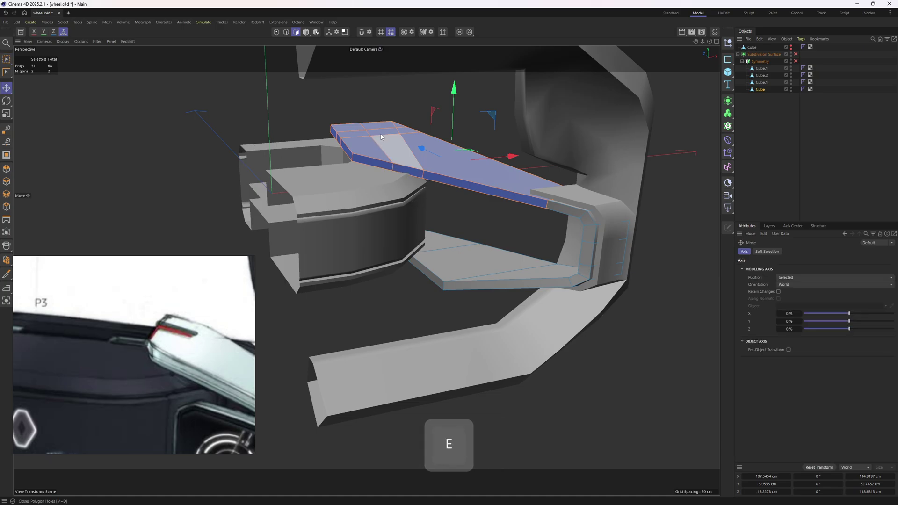
{"action": "scroll", "coordinate": [377, 169], "scroll_direction": "up", "scroll_amount": 2}
{"action": "left_click", "coordinate": [460, 32]}
{"action": "left_click_drag", "start_coordinate": [421, 205], "coordinate": [386, 201], "text": "alt"}
{"action": "key", "text": "3"}
{"action": "left_click", "coordinate": [387, 202], "text": "shift"}
{"action": "right_click_drag", "start_coordinate": [399, 202], "coordinate": [523, 157], "text": "alt"}
Check the selection in wireframe and delete the polygons to open a slot in the arm's end
{"action": "right_click", "coordinate": [524, 158]}
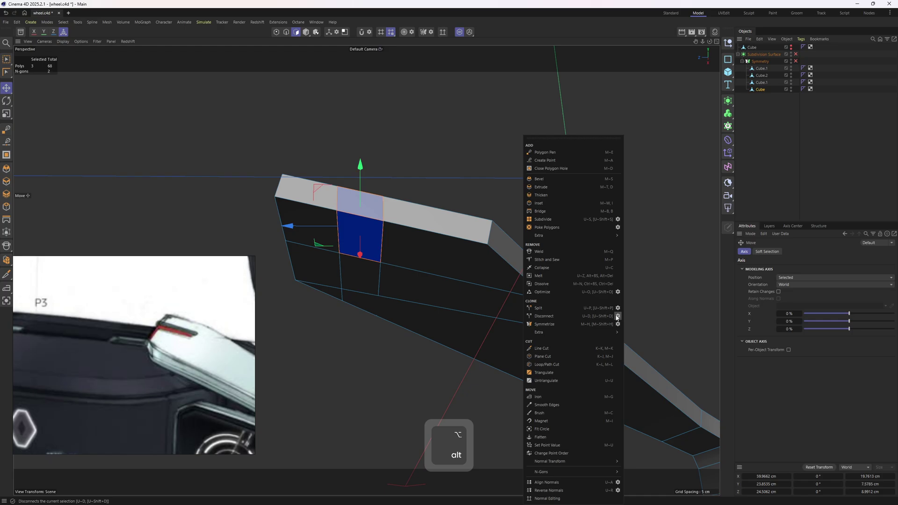
{"action": "left_click", "coordinate": [584, 213]}
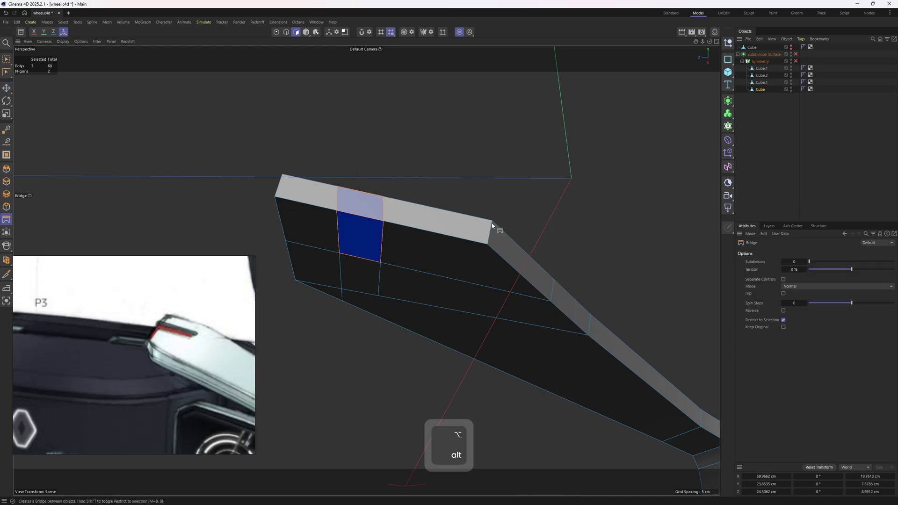
{"action": "scroll", "coordinate": [345, 245], "scroll_direction": "up", "scroll_amount": 2}
{"action": "left_click_drag", "start_coordinate": [366, 184], "coordinate": [338, 232], "text": "alt"}
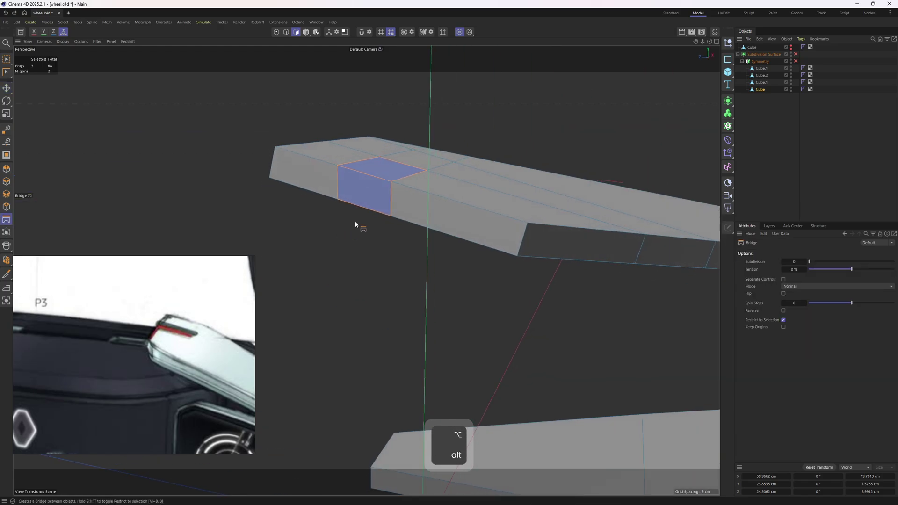
{"action": "key", "text": "n"}
{"action": "key", "text": "g"}
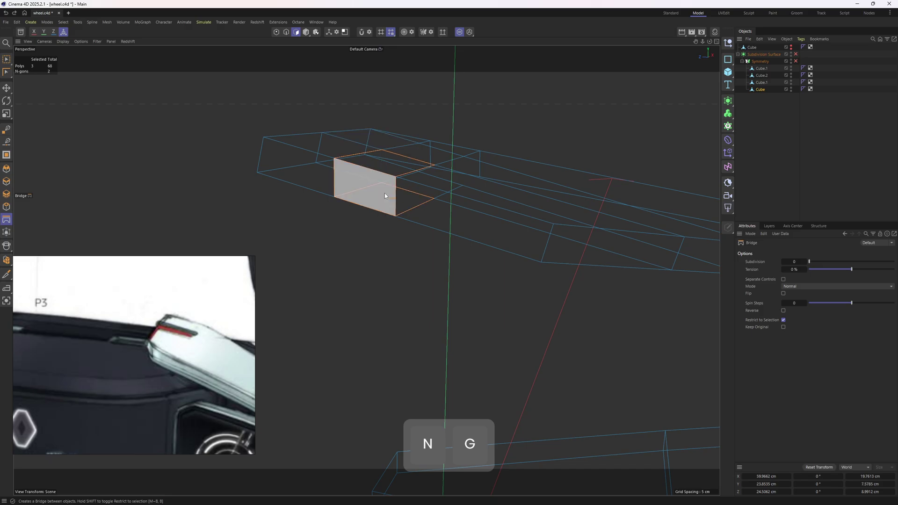
{"action": "left_click_drag", "start_coordinate": [416, 203], "coordinate": [380, 222], "text": "alt"}
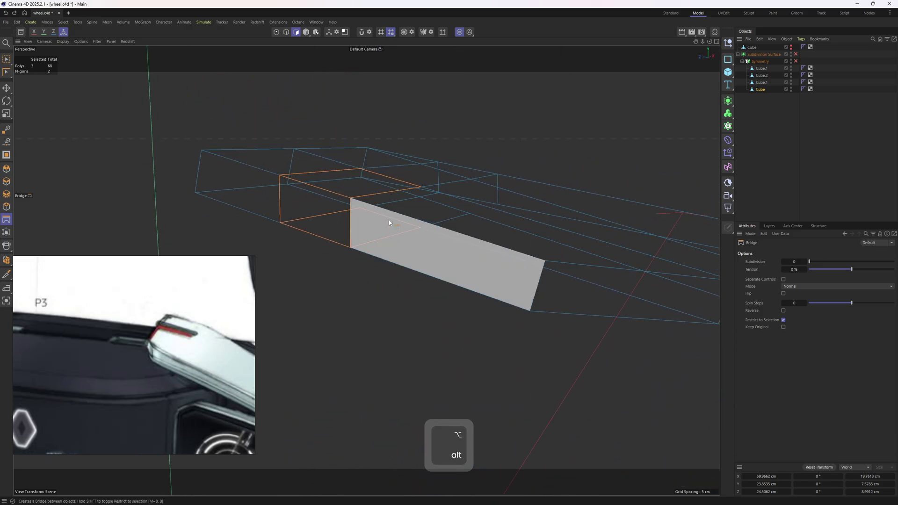
{"action": "key", "text": "Delete"}
Restore shaded display and fill the slot's open inner walls by extruding its edges with the Polygon Pen
{"action": "key", "text": "n"}
{"action": "key", "text": "b"}
{"action": "scroll", "coordinate": [367, 180], "scroll_direction": "up", "scroll_amount": 2}
{"action": "right_click", "coordinate": [385, 167]}
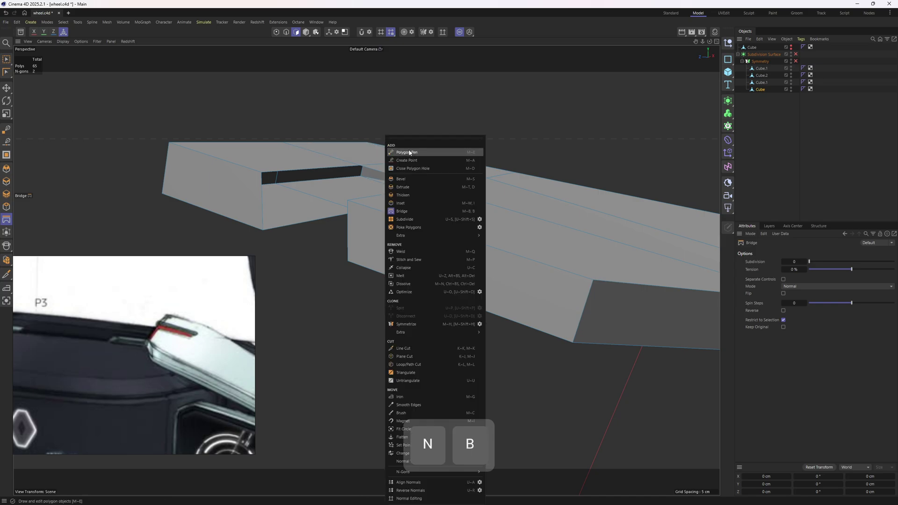
{"action": "left_click", "coordinate": [409, 152]}
{"action": "key", "text": "ctrl+z"}
{"action": "left_click_drag", "start_coordinate": [314, 174], "coordinate": [311, 226], "text": "ctrl"}
{"action": "left_click_drag", "start_coordinate": [322, 226], "coordinate": [398, 215], "text": "alt"}
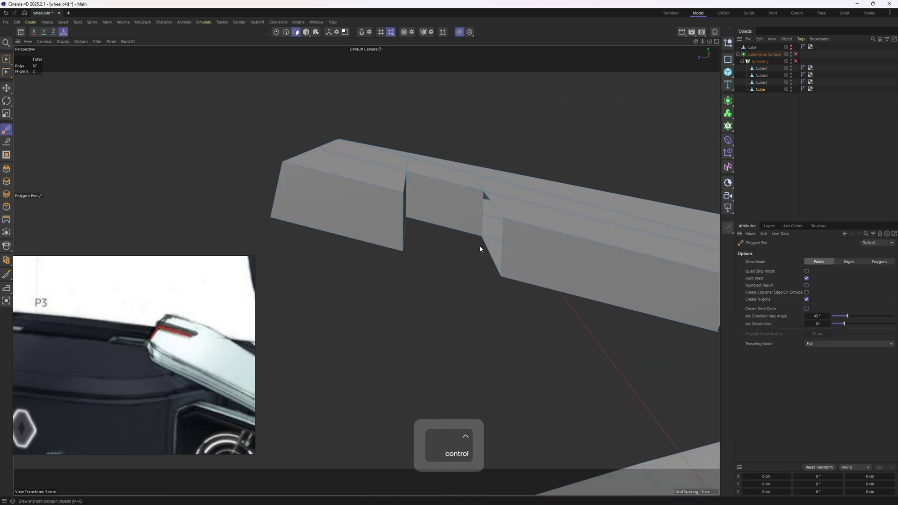
{"action": "left_click_drag", "start_coordinate": [480, 248], "coordinate": [502, 220], "text": "alt"}
{"action": "left_click_drag", "start_coordinate": [484, 251], "coordinate": [468, 225], "text": "alt"}
Select the slot's four vertical corner edges and bevel them by 1.29 cm in Chamfer mode
{"action": "key", "text": "2"}
{"action": "key", "text": "e"}
{"action": "left_click", "coordinate": [439, 244]}
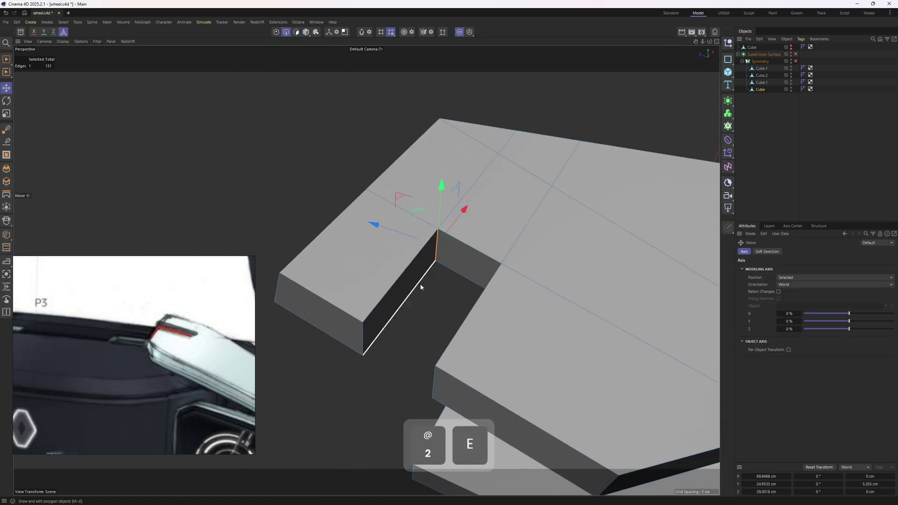
{"action": "mouse_move", "coordinate": [443, 257]}
{"action": "left_mouse_down", "text": "alt"}
{"action": "mouse_move", "coordinate": [465, 256]}
{"action": "mouse_move", "coordinate": [482, 241]}
{"action": "mouse_move", "coordinate": [457, 258]}
{"action": "left_mouse_up", "text": "alt"}
{"action": "left_click", "coordinate": [477, 253], "text": "shift"}
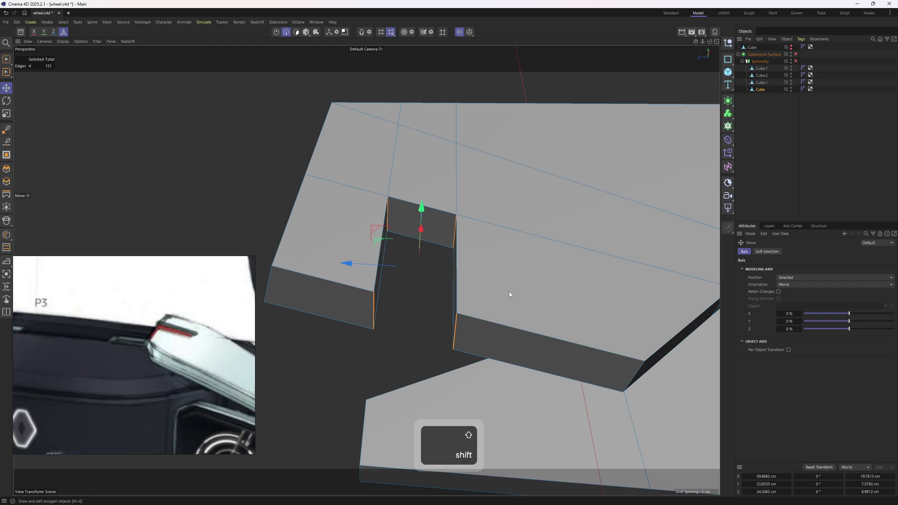
{"action": "right_click", "coordinate": [516, 248]}
{"action": "left_click", "coordinate": [533, 183]}
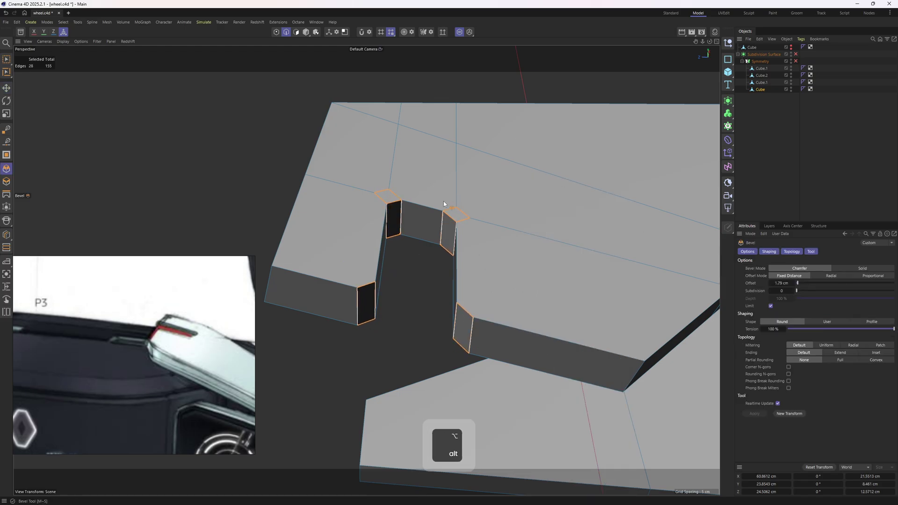
{"action": "left_click_drag", "start_coordinate": [443, 204], "coordinate": [359, 286], "text": "alt"}
Add supporting cuts near the slot's mouth and connect them across the narrow prong with the Polygon Pen
{"action": "key", "text": "k"}
{"action": "key", "text": "l"}
{"action": "key", "text": "e"}
{"action": "key", "text": "m"}
{"action": "left_click", "coordinate": [402, 218]}
{"action": "left_click_drag", "start_coordinate": [363, 209], "coordinate": [424, 241], "text": "alt"}
{"action": "left_click", "coordinate": [415, 291]}
{"action": "left_click_drag", "start_coordinate": [414, 291], "coordinate": [409, 251], "text": "alt"}
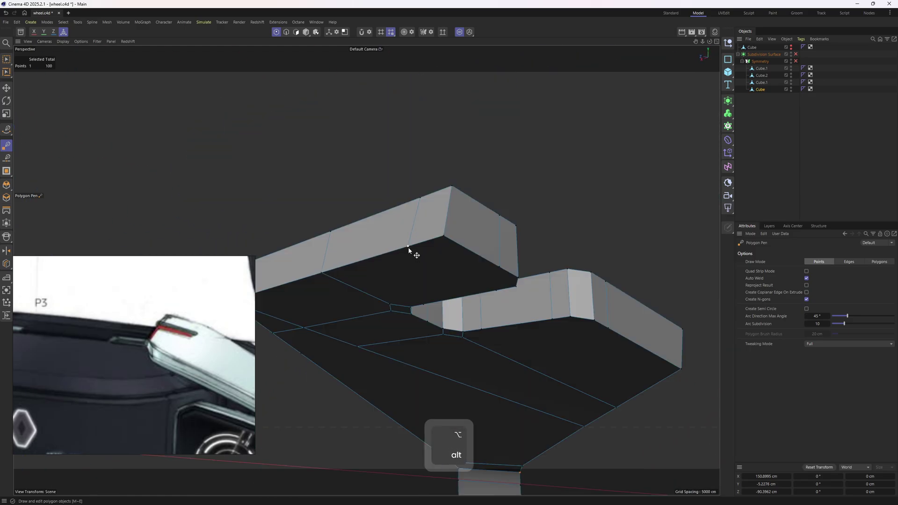
Draw Polygon Pen edges from the slot's inner corners across the arm's underside and around the narrow prong's outer side
{"action": "left_click_drag", "start_coordinate": [486, 299], "coordinate": [316, 240], "text": "alt"}
{"action": "left_click", "coordinate": [310, 254]}
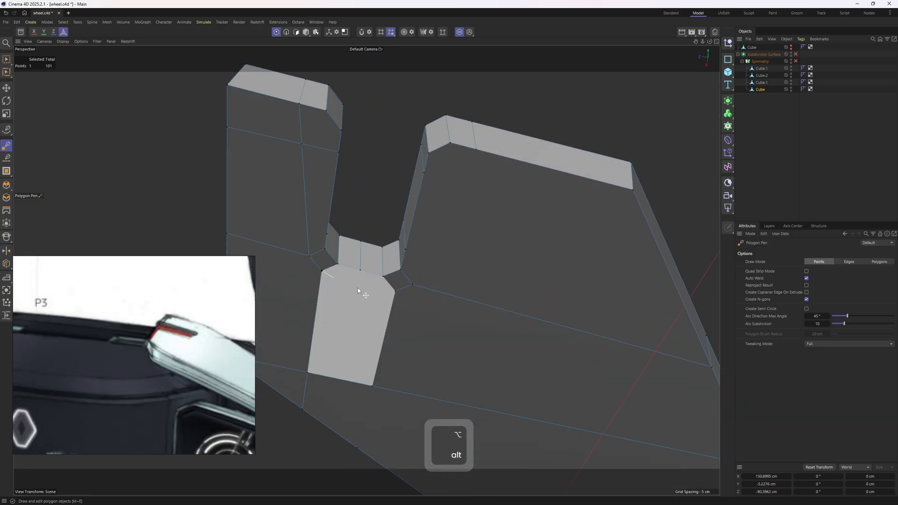
{"action": "left_click", "coordinate": [412, 284]}
{"action": "left_click_drag", "start_coordinate": [458, 164], "coordinate": [342, 223], "text": "alt"}
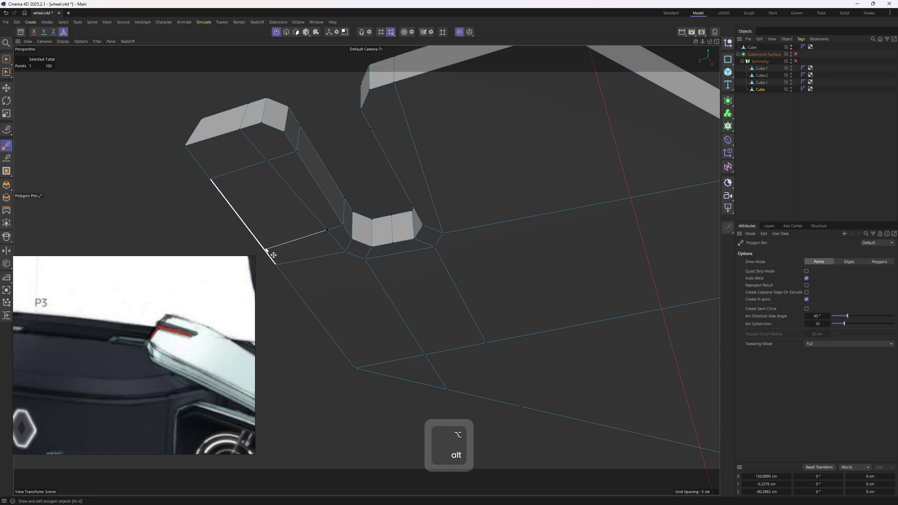
{"action": "left_click", "coordinate": [265, 250]}
{"action": "left_click_drag", "start_coordinate": [266, 250], "coordinate": [371, 203], "text": "alt"}
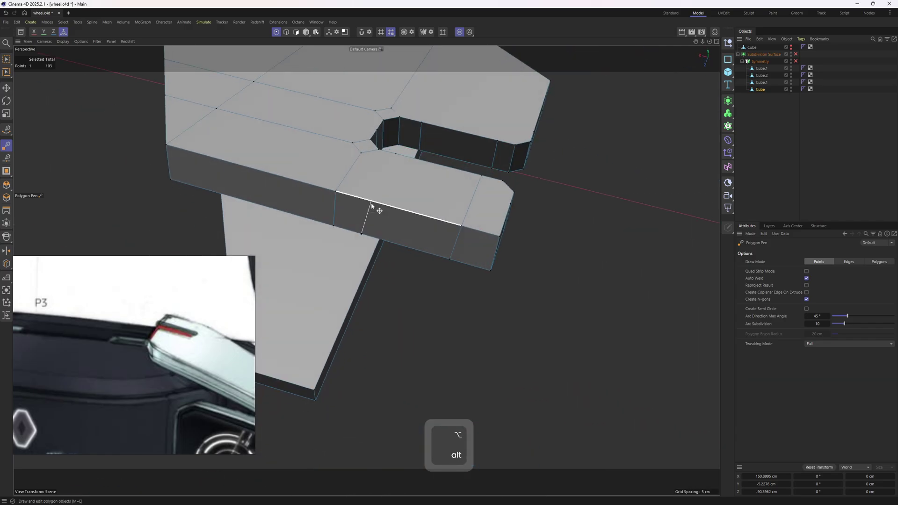
{"action": "left_click_drag", "start_coordinate": [394, 157], "coordinate": [461, 253], "text": "alt"}
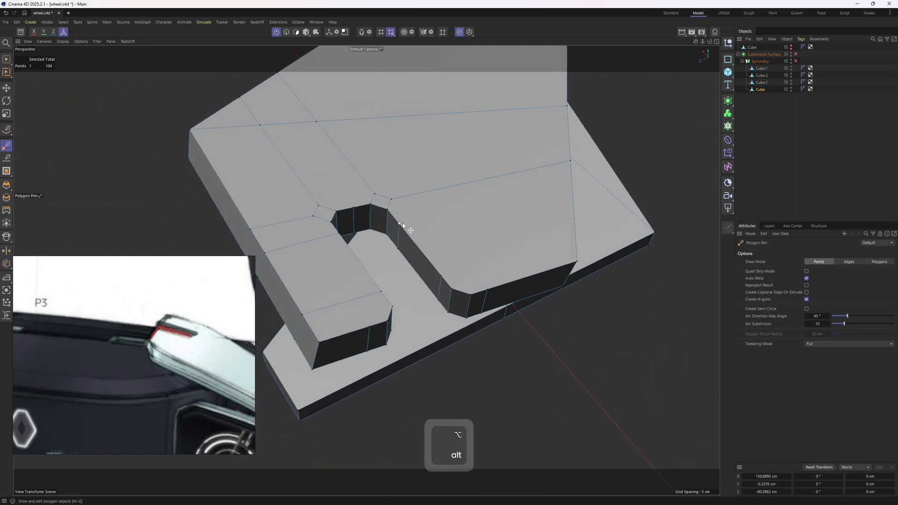
Continue the supporting edge from the slot's other inner corner across the wide prong and down its outer side
{"action": "left_click", "coordinate": [570, 179]}
{"action": "left_click_drag", "start_coordinate": [570, 179], "coordinate": [566, 212], "text": "alt"}
{"action": "left_click", "coordinate": [564, 212]}
{"action": "left_click", "coordinate": [439, 330]}
{"action": "left_click_drag", "start_coordinate": [423, 268], "coordinate": [309, 327], "text": "alt"}
Select the wide prong's outer corner edge and bevel it to match the reference's angled tip
{"action": "key", "text": "e"}
{"action": "key", "text": "Return"}
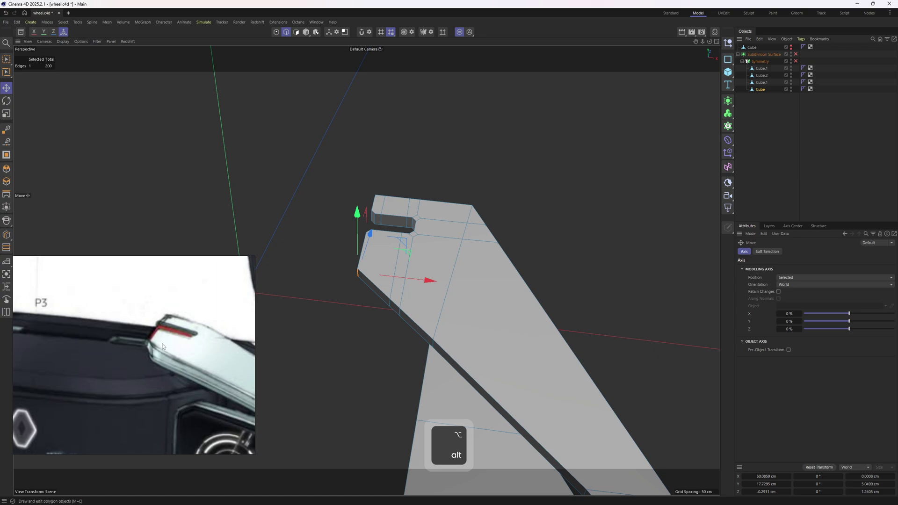
{"action": "scroll", "coordinate": [388, 264], "scroll_direction": "up", "scroll_amount": 3}
{"action": "key", "text": "m"}
{"action": "key", "text": "s"}
{"action": "left_click_drag", "start_coordinate": [371, 274], "coordinate": [415, 220], "text": "alt"}
Cut an edge across the wide prong's underside with Line Cut, from its outer bevelled corner to the slot side
{"action": "key", "text": "e"}
{"action": "key", "text": "k"}
{"action": "key", "text": "k"}
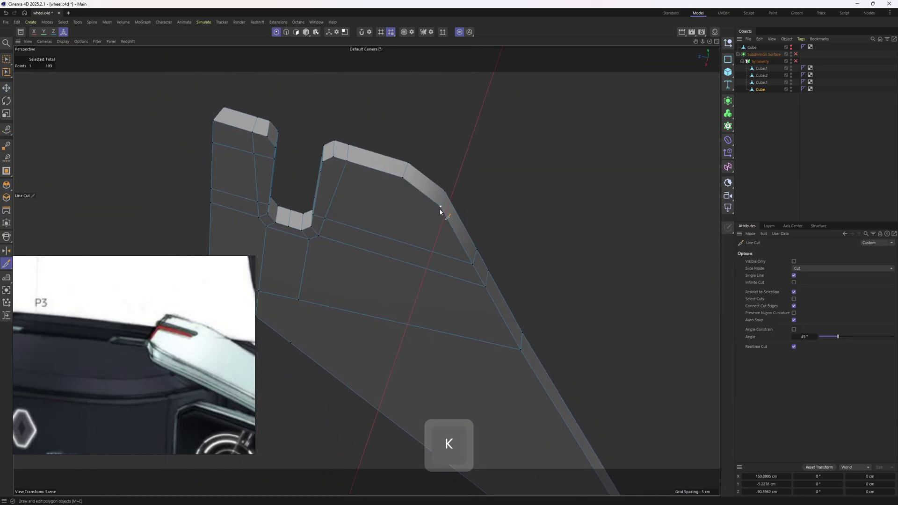
{"action": "left_click", "coordinate": [439, 208]}
{"action": "left_click", "coordinate": [321, 173]}
{"action": "key", "text": "e"}
{"action": "scroll", "coordinate": [407, 206], "scroll_direction": "down", "scroll_amount": 2}
{"action": "left_click_drag", "start_coordinate": [407, 207], "coordinate": [400, 160], "text": "alt"}
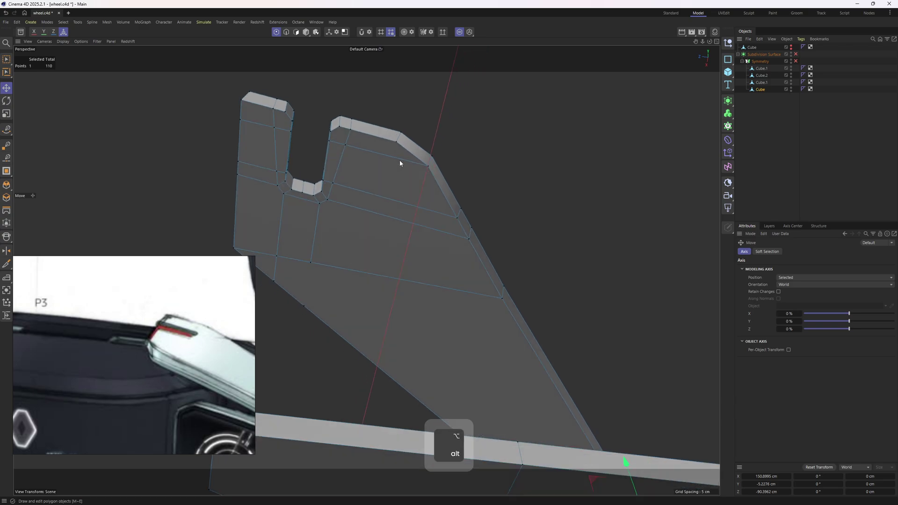
Extend the slot corner's underside cut to the arm's long edge and cut a lengthwise edge down from the wide prong's bevelled corner
{"action": "key", "text": "k"}
{"action": "key", "text": "k"}
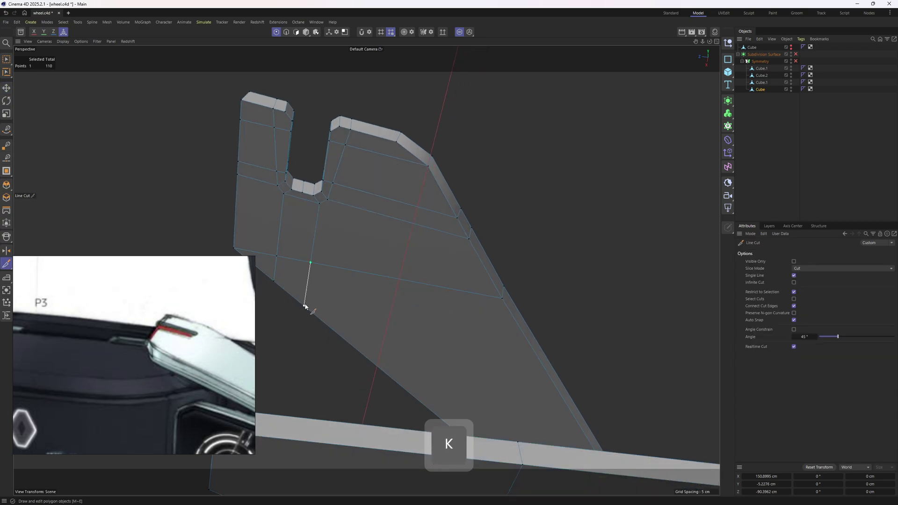
{"action": "left_click", "coordinate": [304, 307]}
{"action": "left_click", "coordinate": [346, 144]}
{"action": "left_click", "coordinate": [396, 142]}
{"action": "middle_click_drag", "start_coordinate": [388, 294], "coordinate": [391, 234], "text": "alt"}
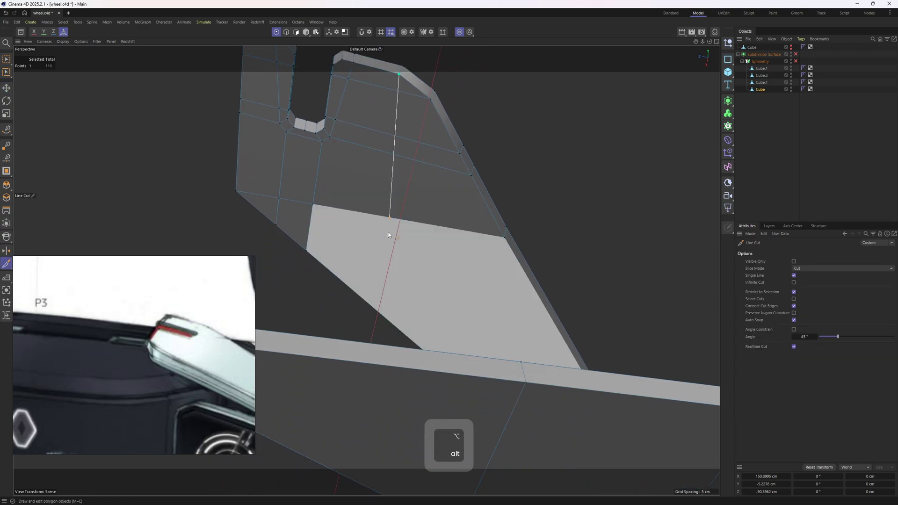
{"action": "left_click_drag", "start_coordinate": [368, 303], "coordinate": [354, 371], "text": "alt"}
{"action": "key", "text": "e"}
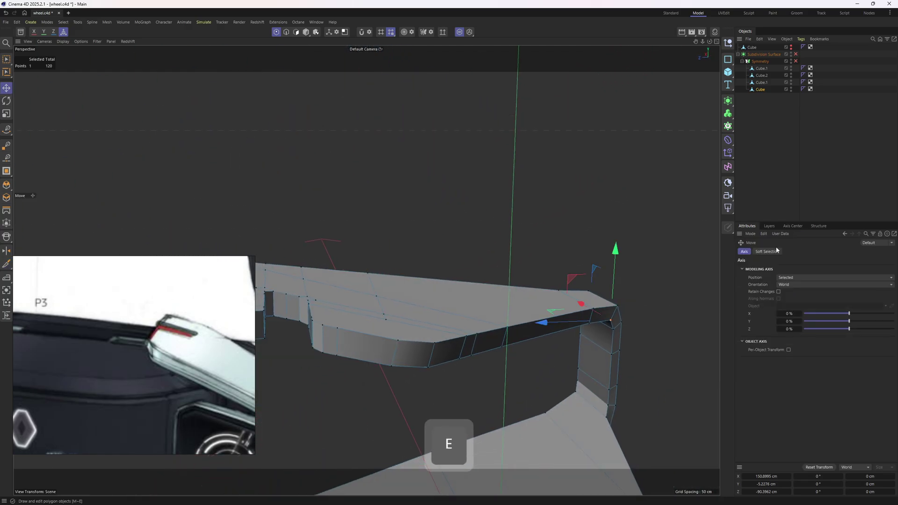
Enable Visible Only for Line Cut and continue the top face's lengthwise edge to the wide prong's bevelled corner
{"action": "key", "text": "k"}
{"action": "key", "text": "k"}
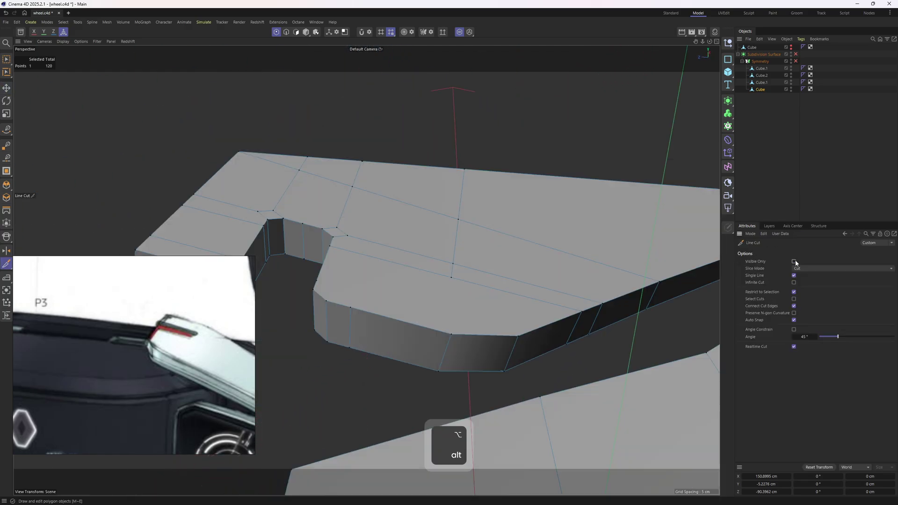
{"action": "left_click", "coordinate": [794, 261]}
{"action": "left_click_drag", "start_coordinate": [552, 248], "coordinate": [392, 173], "text": "alt"}
{"action": "key", "text": "k"}
{"action": "left_click", "coordinate": [423, 230]}
{"action": "left_click", "coordinate": [406, 292]}
{"action": "key", "text": "e"}
Cut supporting edges on the top face from the slot's inner corners to the tips of the wide and narrow prongs
{"action": "key", "text": "m"}
{"action": "key", "text": "e"}
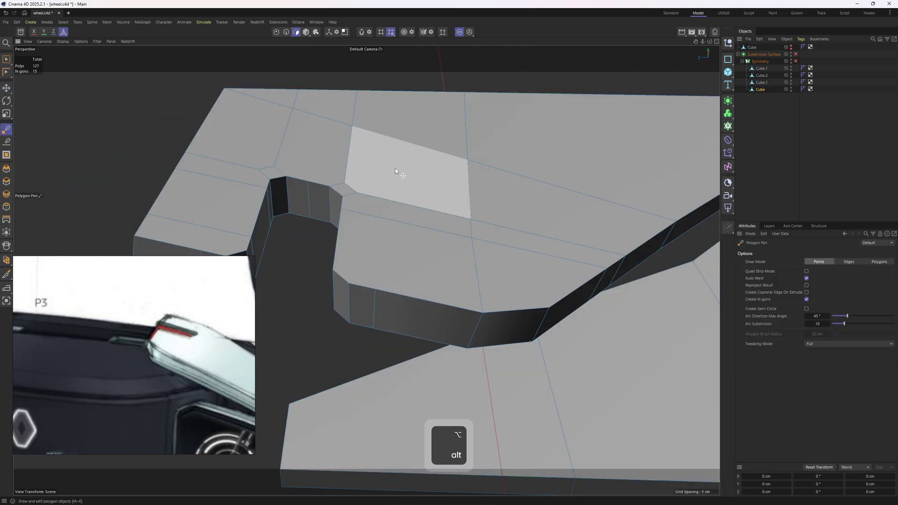
{"action": "left_click", "coordinate": [358, 193]}
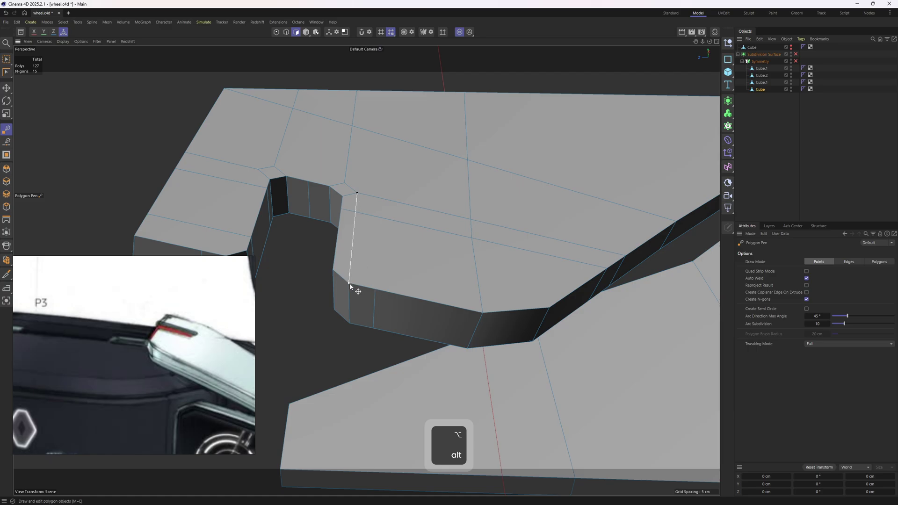
{"action": "left_click_drag", "start_coordinate": [350, 286], "coordinate": [439, 262], "text": "alt"}
{"action": "key", "text": "k"}
{"action": "key", "text": "k"}
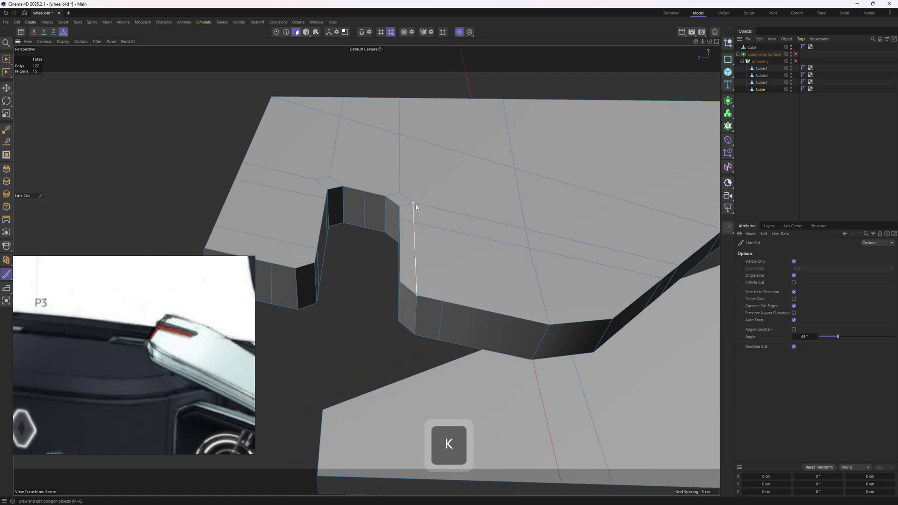
{"action": "left_click", "coordinate": [296, 270]}
{"action": "key", "text": "e"}
{"action": "left_click_drag", "start_coordinate": [296, 270], "coordinate": [337, 314], "text": "alt"}
{"action": "key", "text": "m"}
{"action": "key", "text": "e"}
{"action": "key", "text": "1"}
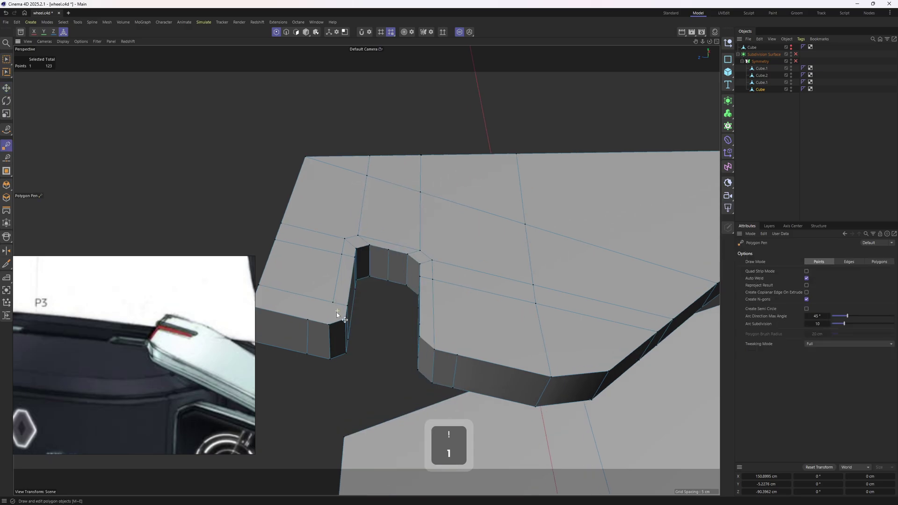
Add Line Cut points near the wide prong's tip, on its slot-side edge and its lengthwise edge
{"action": "left_click_drag", "start_coordinate": [462, 346], "coordinate": [464, 338], "text": "alt"}
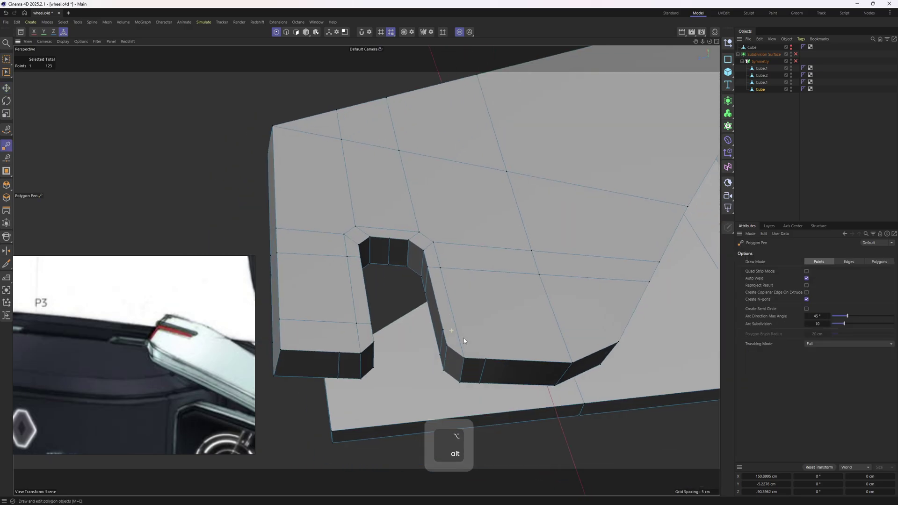
{"action": "key", "text": "e"}
{"action": "key", "text": "k"}
{"action": "key", "text": "k"}
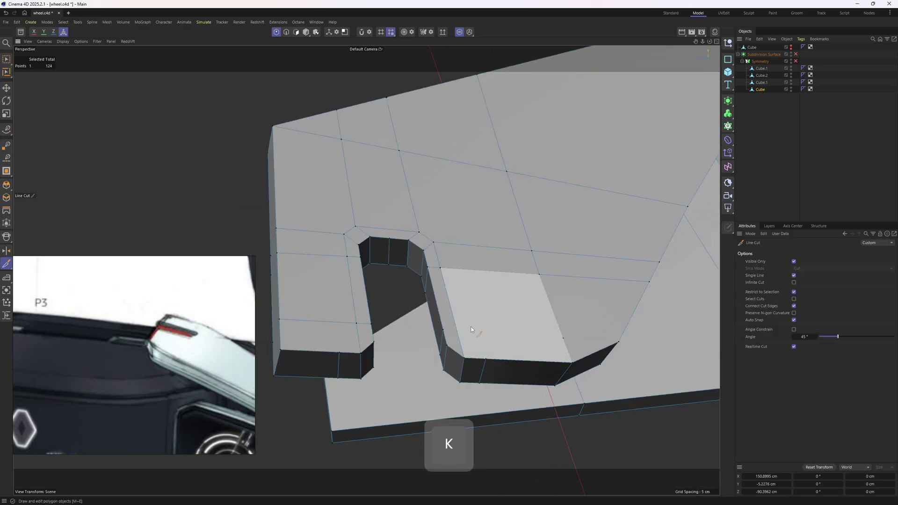
{"action": "left_click", "coordinate": [442, 330]}
{"action": "left_click", "coordinate": [563, 338]}
{"action": "key", "text": "e"}
Try to connect the two selected points near the wide prong's tip
{"action": "left_click_drag", "start_coordinate": [571, 332], "coordinate": [513, 341], "text": "alt"}
{"action": "scroll", "coordinate": [512, 341], "scroll_direction": "up", "scroll_amount": 1}
{"action": "left_click", "coordinate": [481, 347]}
{"action": "left_click", "coordinate": [396, 342], "text": "shift"}
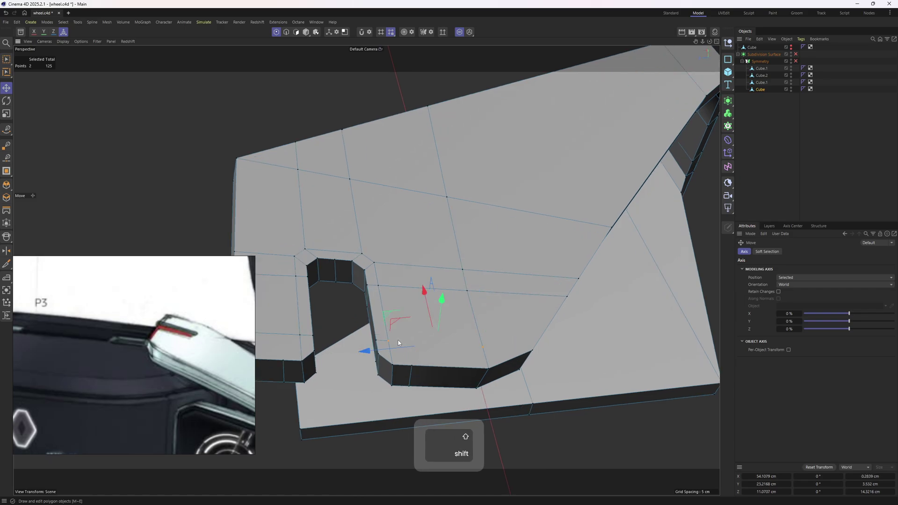
{"action": "key", "text": "m"}
{"action": "key", "text": "m"}
{"action": "left_click_drag", "start_coordinate": [402, 341], "coordinate": [434, 290], "text": "alt"}
{"action": "key", "text": "ctrl+z"}
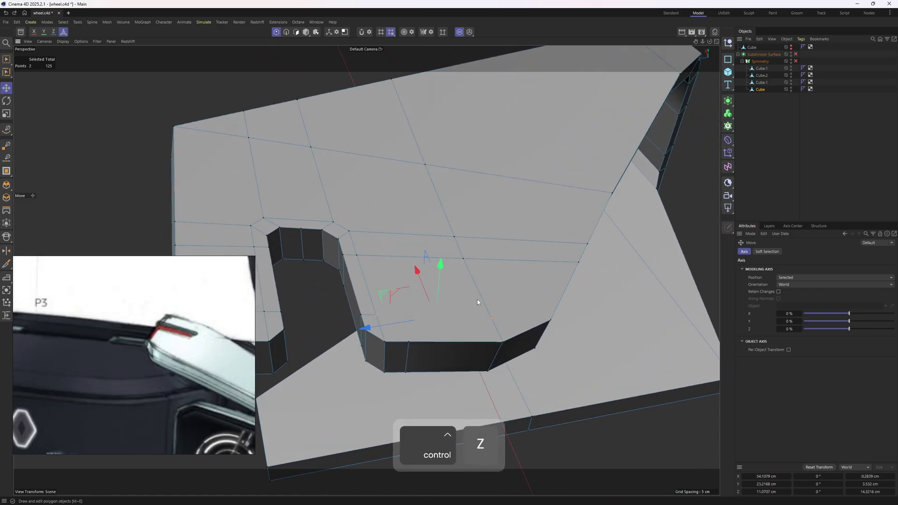
Reselect the slot-side point and the lengthwise-edge point near the wide prong's tip and connect them across the top face
{"action": "key", "text": "3"}
{"action": "key", "text": "m"}
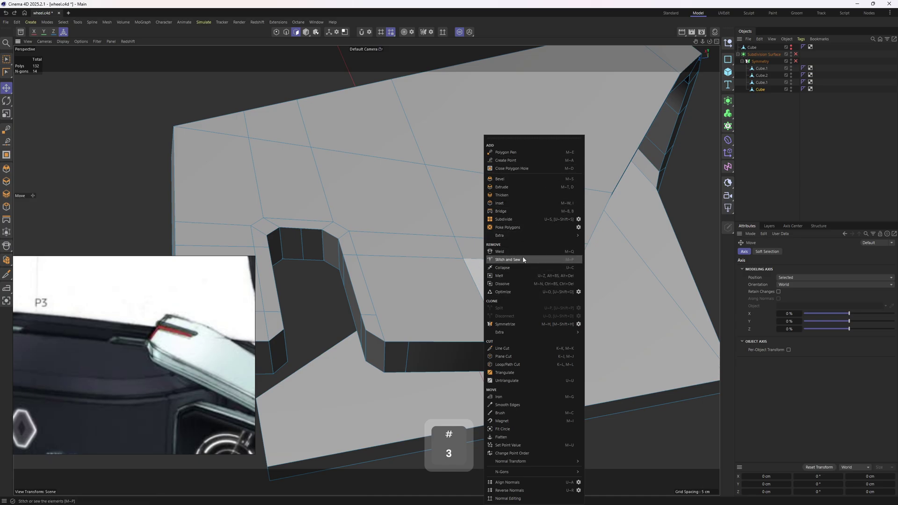
{"action": "left_click", "coordinate": [404, 302]}
{"action": "key", "text": "1"}
{"action": "key", "text": "e"}
{"action": "left_click", "coordinate": [377, 315]}
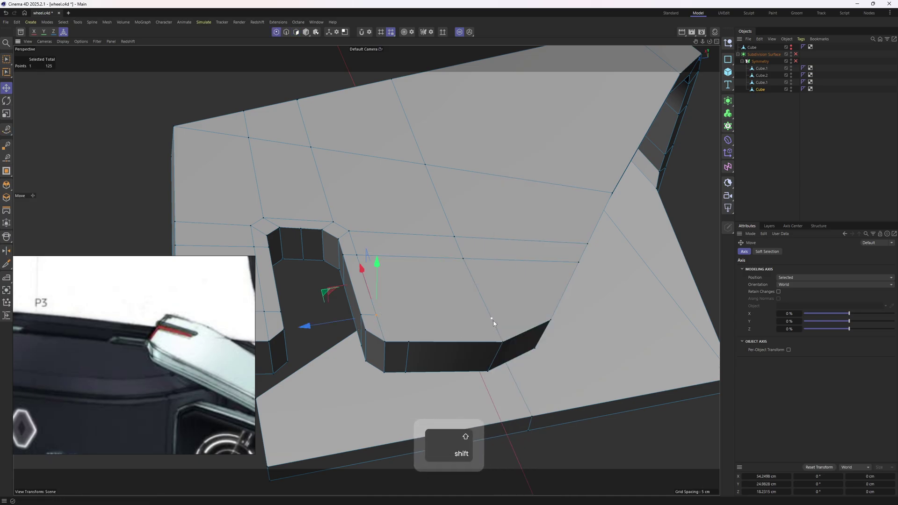
{"action": "left_click", "coordinate": [491, 319], "text": "shift"}
{"action": "right_click", "coordinate": [547, 341]}
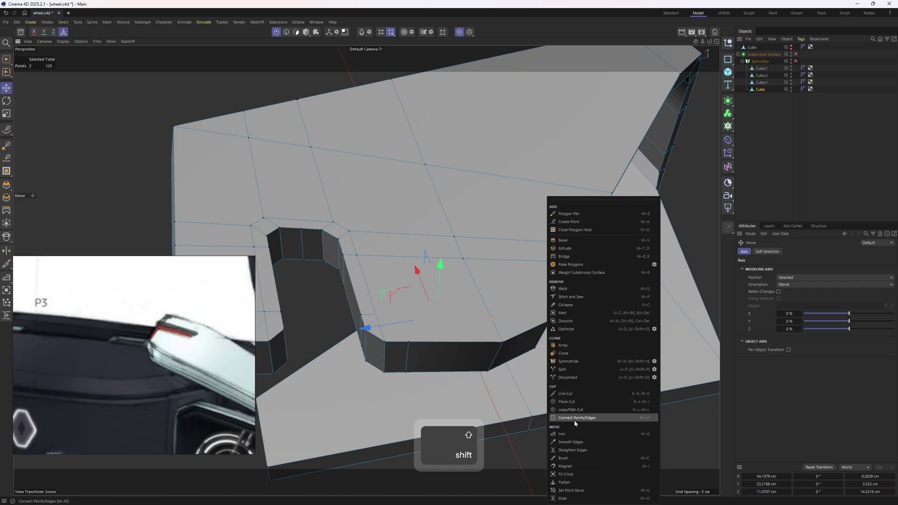
{"action": "left_click", "coordinate": [492, 133]}
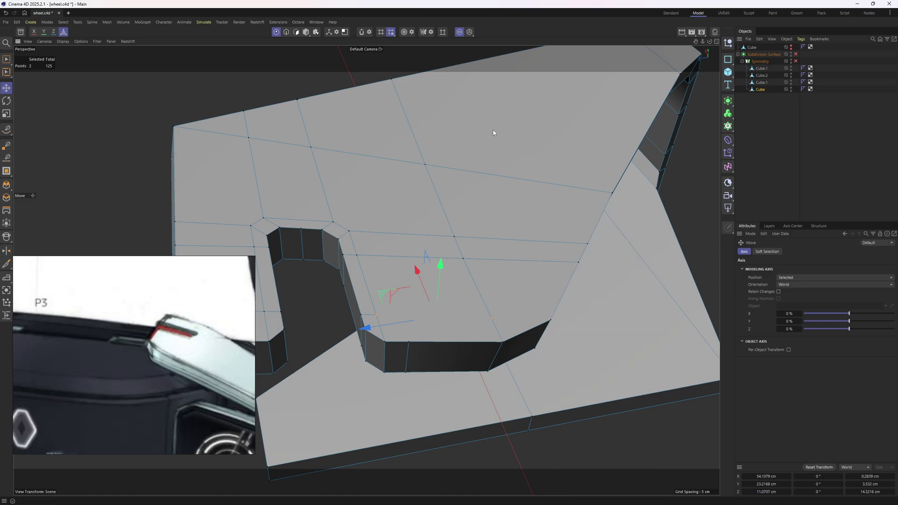
{"action": "key", "text": "m"}
Slide the supporting edge along the upper arm's outer side wall
{"action": "left_click_drag", "start_coordinate": [495, 291], "coordinate": [453, 176], "text": "alt"}
{"action": "key", "text": "2"}
{"action": "key", "text": "o"}
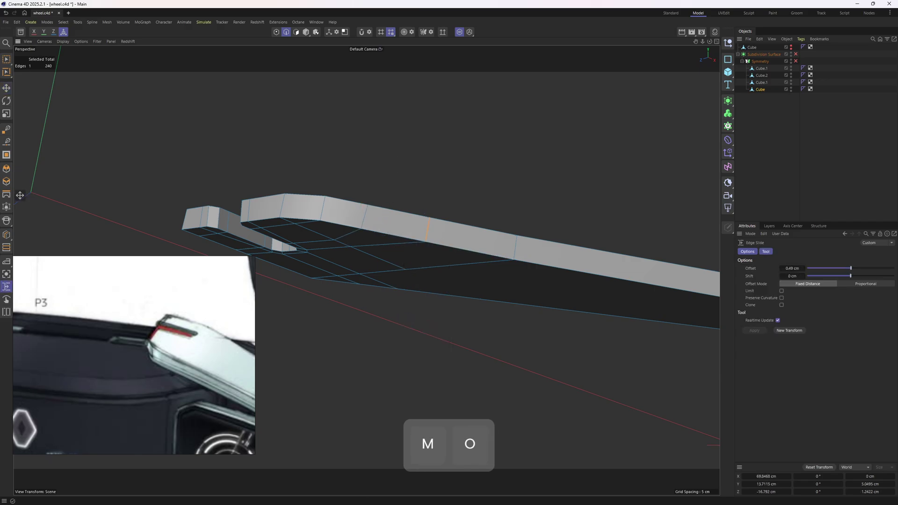
Add a loop cut at about 80.6% offset around the bend and along the lower arm
{"action": "left_click_drag", "start_coordinate": [412, 262], "coordinate": [414, 283], "text": "alt"}
{"action": "key", "text": "k"}
{"action": "key", "text": "l"}
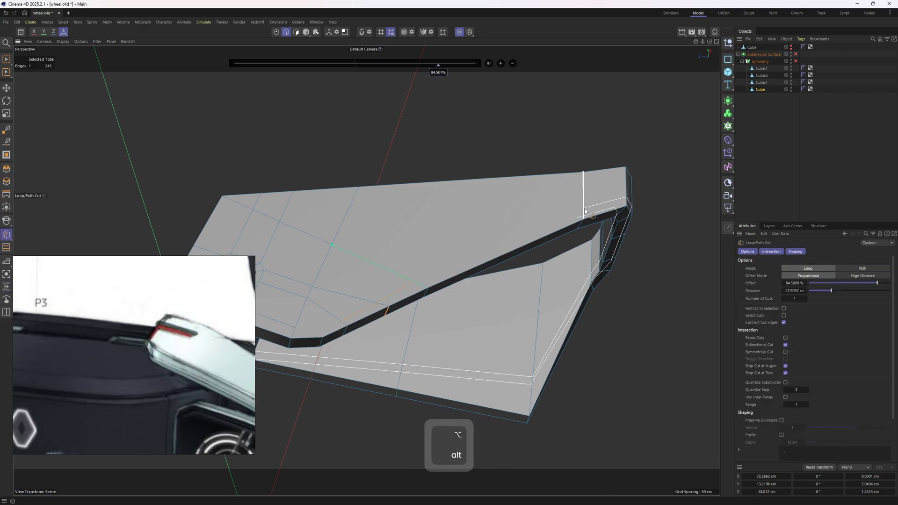
{"action": "left_click_drag", "start_coordinate": [585, 213], "coordinate": [545, 223], "text": "alt"}
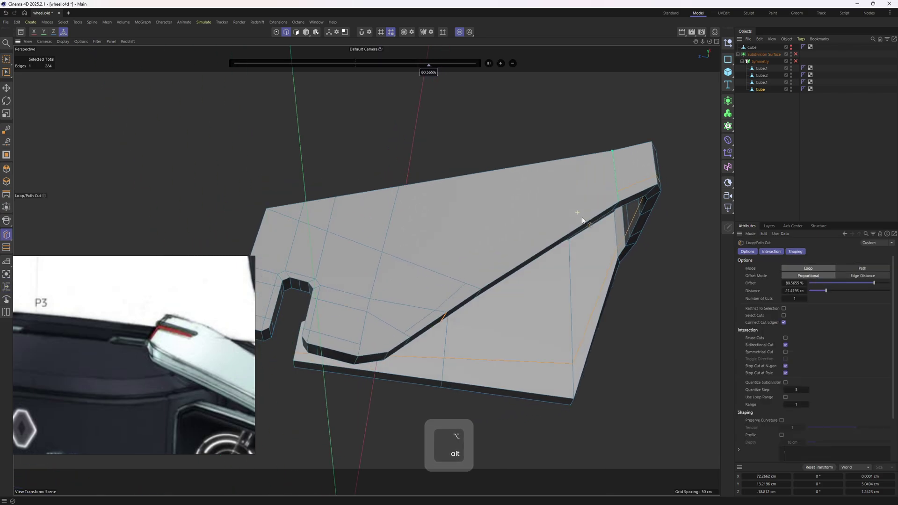
Connect the new loop's end point near the bend to the wide prong's supporting edge along the upper arm's top face
{"action": "key", "text": "e"}
{"action": "left_click", "coordinate": [609, 193], "text": "shift"}
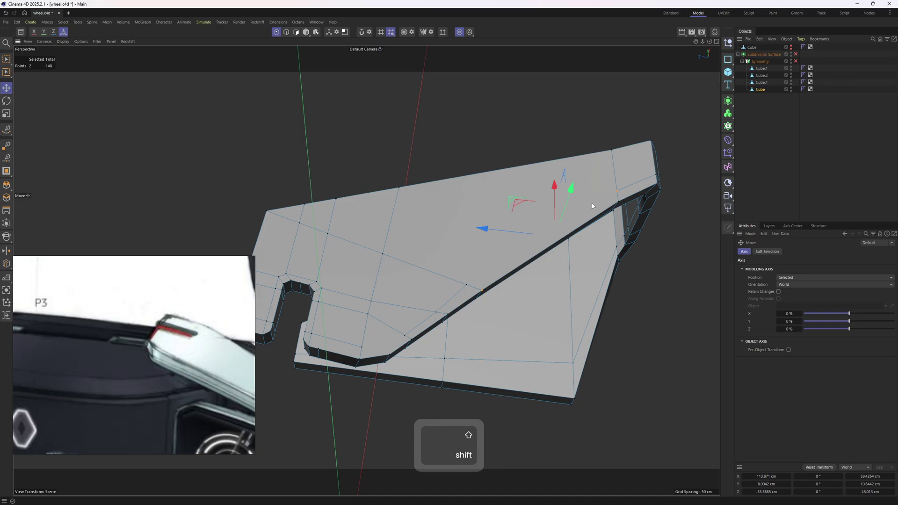
{"action": "key", "text": "m"}
{"action": "key", "text": "ctrl+z"}
{"action": "left_click", "coordinate": [612, 191], "text": "shift"}
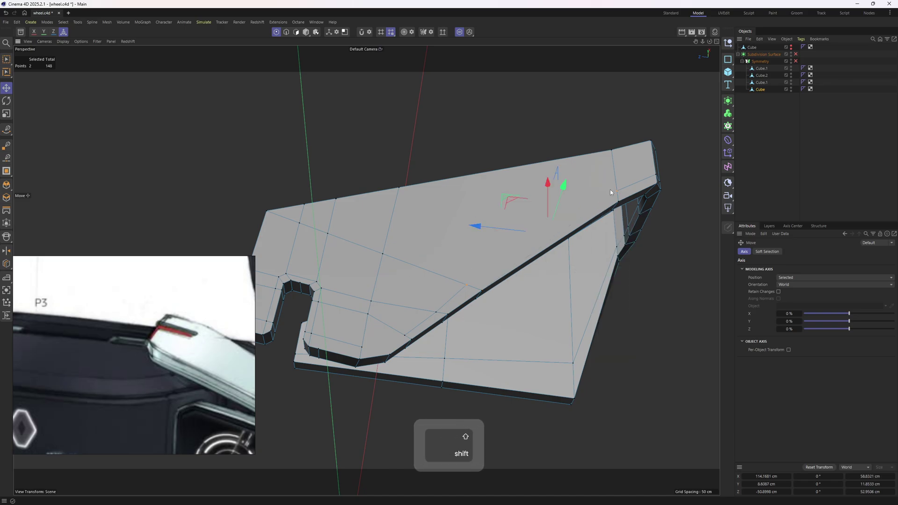
{"action": "key", "text": "m"}
{"action": "key", "text": "m"}
Join the supporting edges at the wide prong's bevelled corner with the Polygon Pen and adjust the points with Slide
{"action": "left_click_drag", "start_coordinate": [547, 248], "coordinate": [461, 281], "text": "alt"}
{"action": "right_click_drag", "start_coordinate": [461, 280], "coordinate": [468, 251], "text": "alt"}
{"action": "key", "text": "m"}
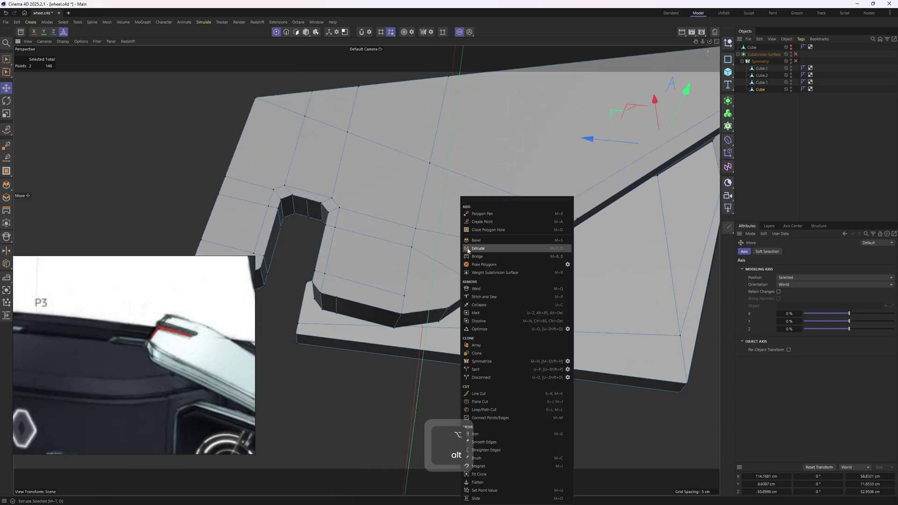
{"action": "left_click", "coordinate": [490, 215]}
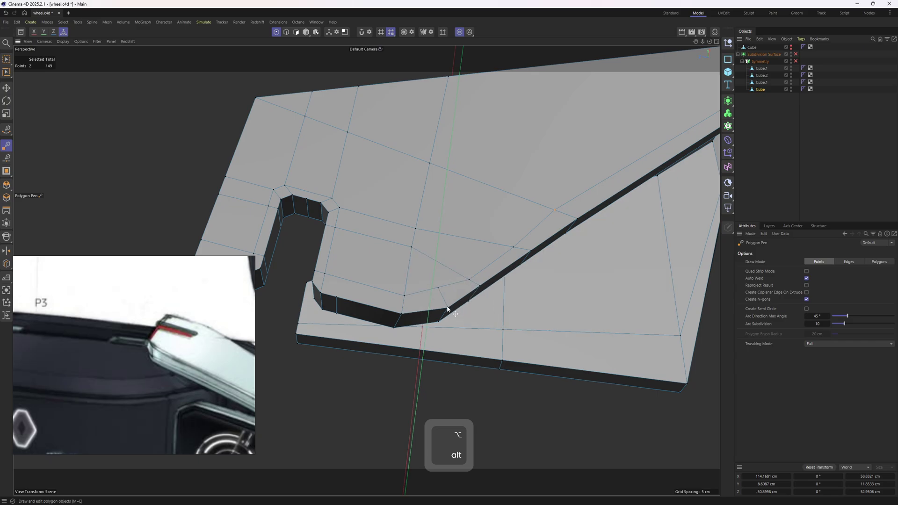
{"action": "key", "text": "m"}
{"action": "key", "text": "o"}
{"action": "left_click_drag", "start_coordinate": [438, 288], "coordinate": [413, 275], "text": "alt"}
{"action": "right_click_drag", "start_coordinate": [422, 285], "coordinate": [397, 251], "text": "alt"}
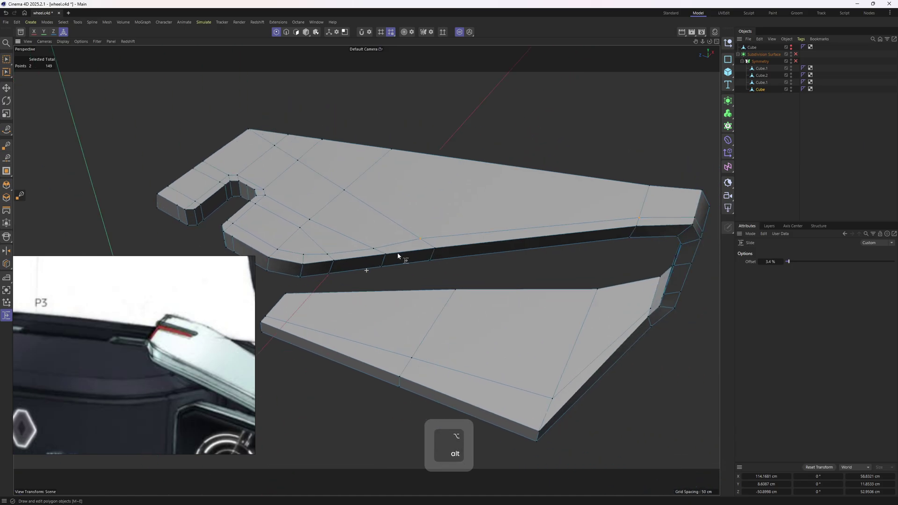
Cut a supporting edge on the underside along the upper arm's outer side, from the wide prong to the bend
{"action": "left_click_drag", "start_coordinate": [397, 252], "coordinate": [417, 159], "text": "alt"}
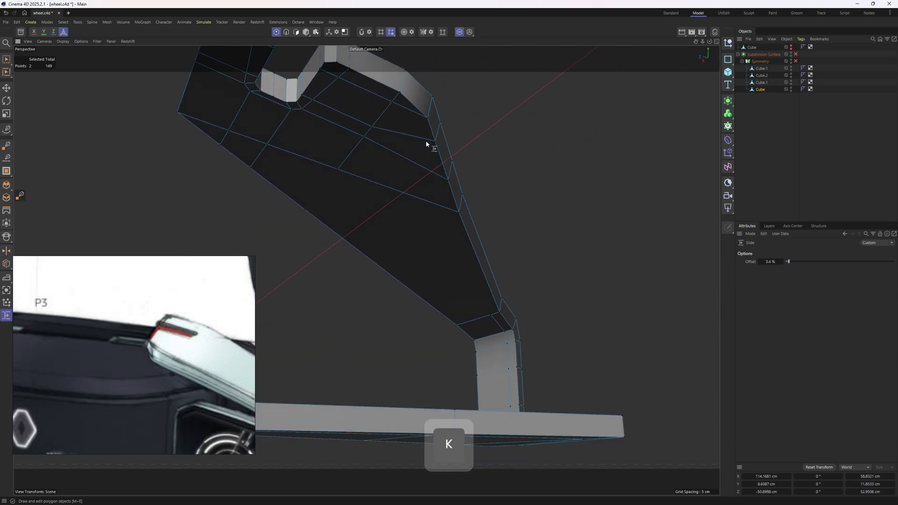
{"action": "left_click_drag", "start_coordinate": [396, 111], "coordinate": [449, 140], "text": "alt"}
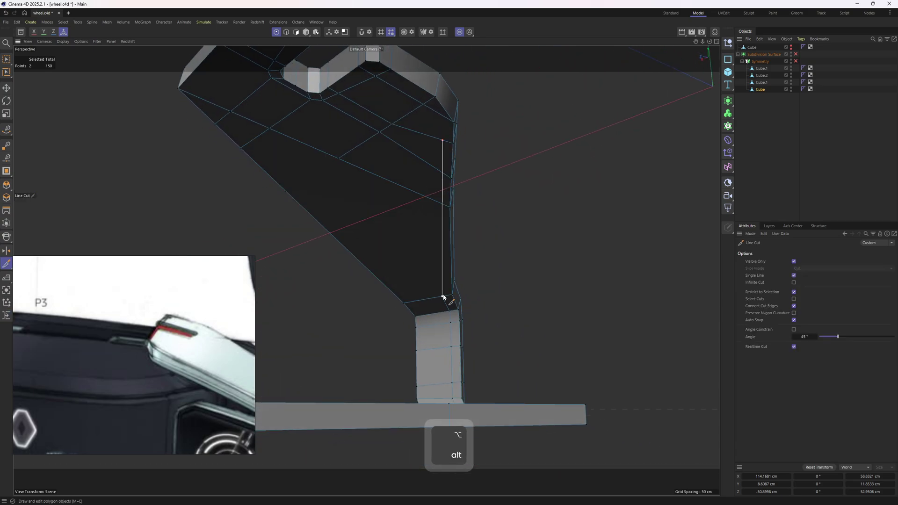
{"action": "key", "text": "space"}
{"action": "mouse_move", "coordinate": [451, 174]}
{"action": "left_mouse_down", "text": "alt"}
{"action": "mouse_move", "coordinate": [445, 182]}
{"action": "mouse_move", "coordinate": [436, 169]}
{"action": "left_mouse_up", "text": "alt"}
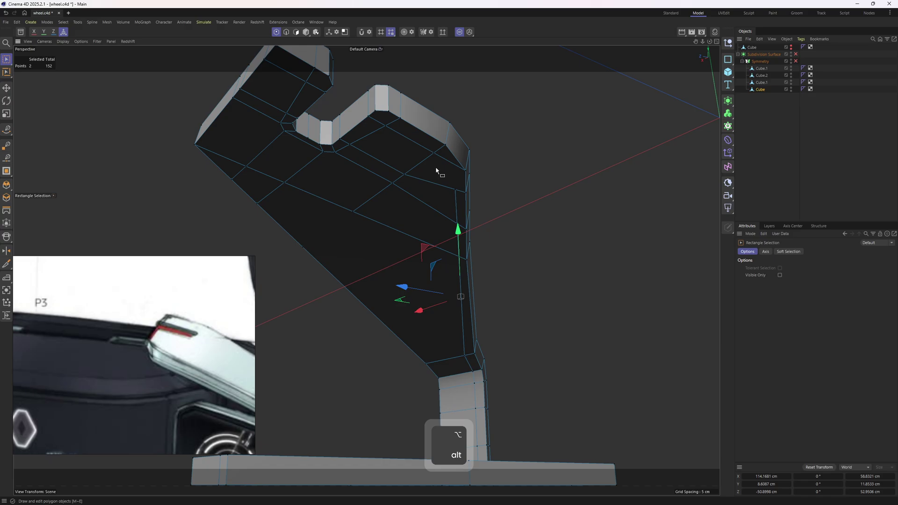
Cut an edge at the wide prong's bevelled corner on the underside and clean up the surrounding points with the Polygon Pen
{"action": "key", "text": "k"}
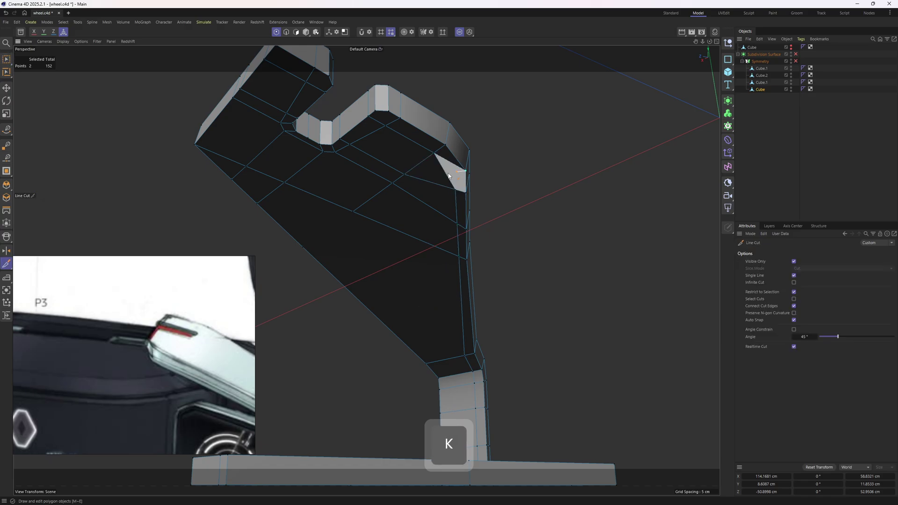
{"action": "left_click", "coordinate": [461, 166]}
{"action": "right_click", "coordinate": [486, 151]}
{"action": "left_click", "coordinate": [510, 168]}
{"action": "scroll", "coordinate": [461, 164], "scroll_direction": "up", "scroll_amount": 2}
{"action": "left_click", "coordinate": [458, 165], "text": "ctrl"}
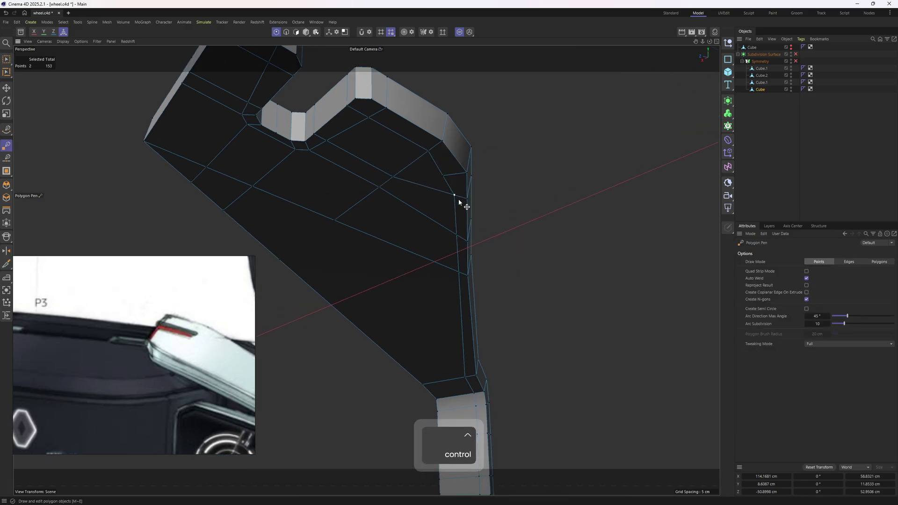
{"action": "middle_click_drag", "start_coordinate": [455, 318], "coordinate": [445, 262], "text": "alt"}
{"action": "left_click_drag", "start_coordinate": [446, 263], "coordinate": [394, 223], "text": "alt"}
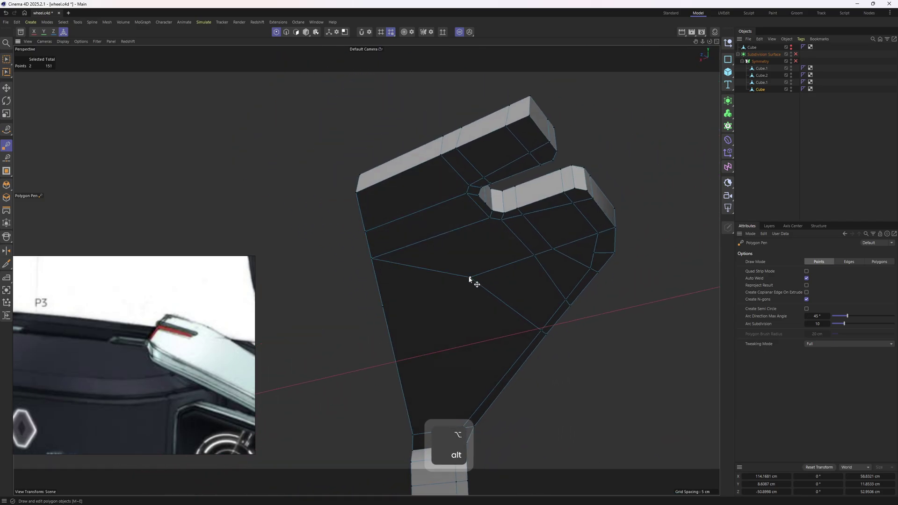
Add a loop cut at about 89% offset along the lower arm's inner side and around the bend
{"action": "left_click_drag", "start_coordinate": [511, 298], "coordinate": [382, 306], "text": "alt"}
{"action": "middle_click_drag", "start_coordinate": [382, 306], "coordinate": [398, 287], "text": "alt"}
{"action": "scroll", "coordinate": [435, 280], "scroll_direction": "up", "scroll_amount": 2}
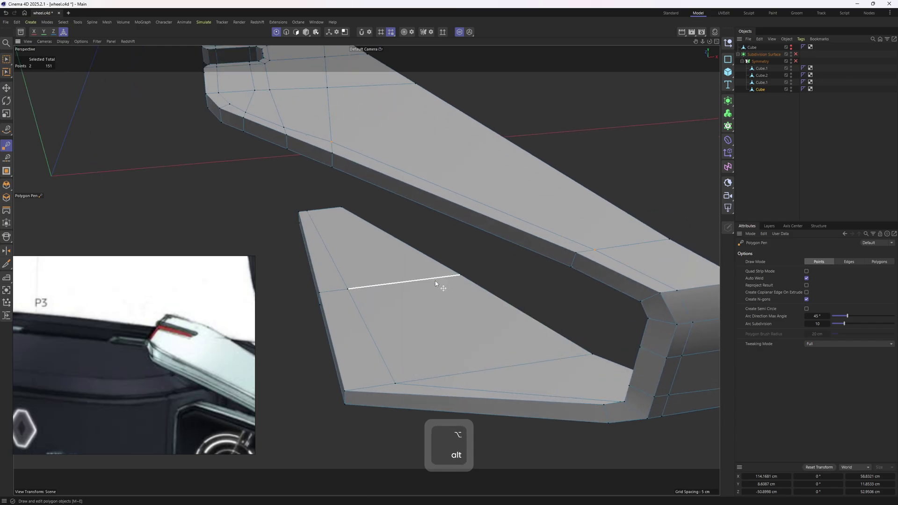
{"action": "key", "text": "k"}
{"action": "key", "text": "l"}
{"action": "left_click", "coordinate": [448, 276]}
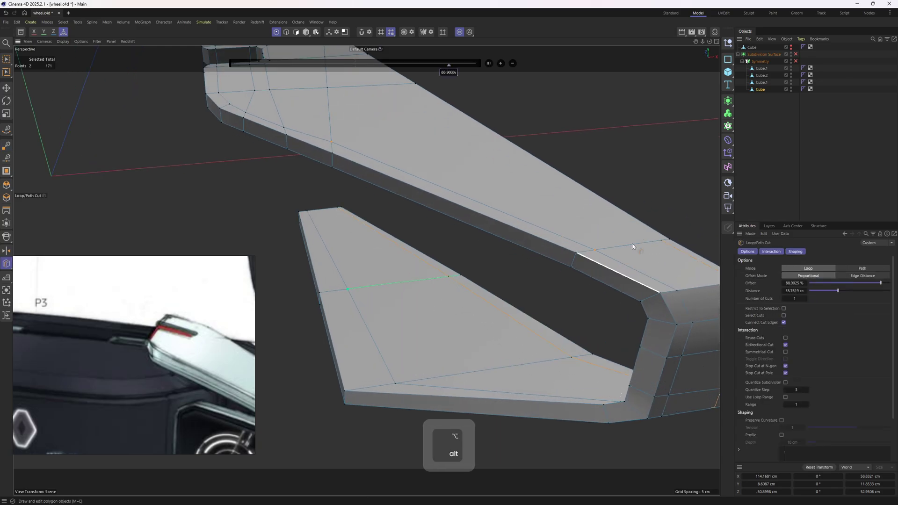
Cut a supporting edge on the top face along the upper arm's straight back side, from the bend to the narrow prong's corner
{"action": "left_click_drag", "start_coordinate": [632, 247], "coordinate": [459, 169], "text": "alt"}
{"action": "left_click_drag", "start_coordinate": [467, 269], "coordinate": [435, 232], "text": "alt"}
{"action": "key", "text": "3"}
{"action": "key", "text": "e"}
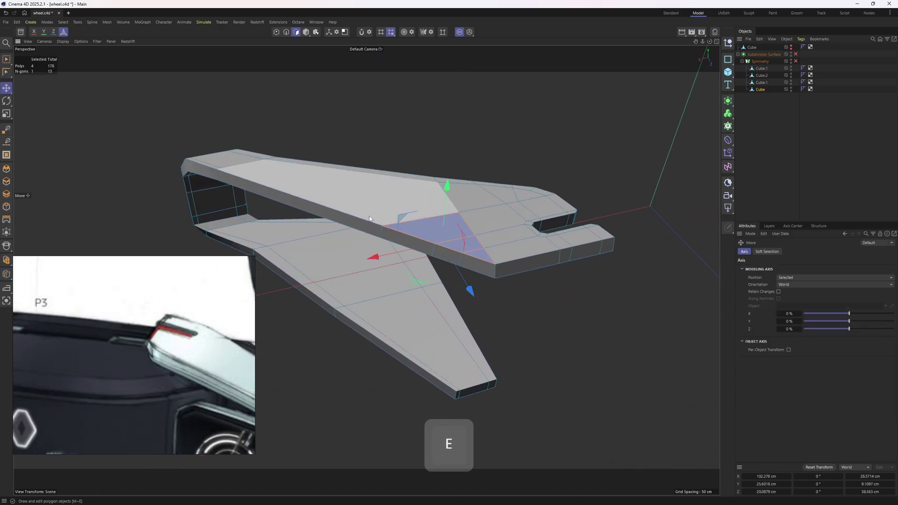
{"action": "key", "text": "k"}
{"action": "key", "text": "k"}
{"action": "scroll", "coordinate": [248, 166], "scroll_direction": "up", "scroll_amount": 1}
{"action": "left_click_drag", "start_coordinate": [237, 160], "coordinate": [217, 165], "text": "alt"}
{"action": "left_click", "coordinate": [215, 164]}
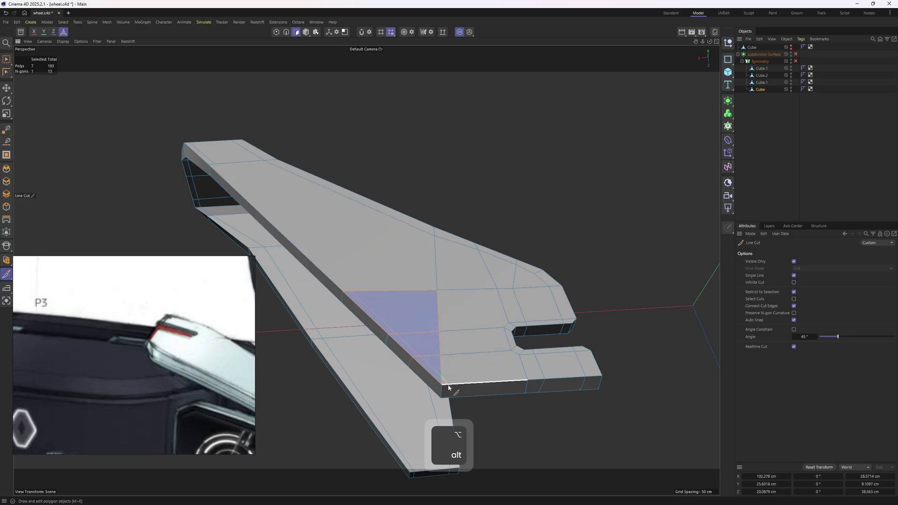
{"action": "left_click_drag", "start_coordinate": [457, 391], "coordinate": [443, 329], "text": "alt"}
{"action": "key", "text": "e"}
{"action": "key", "text": "k"}
{"action": "key", "text": "k"}
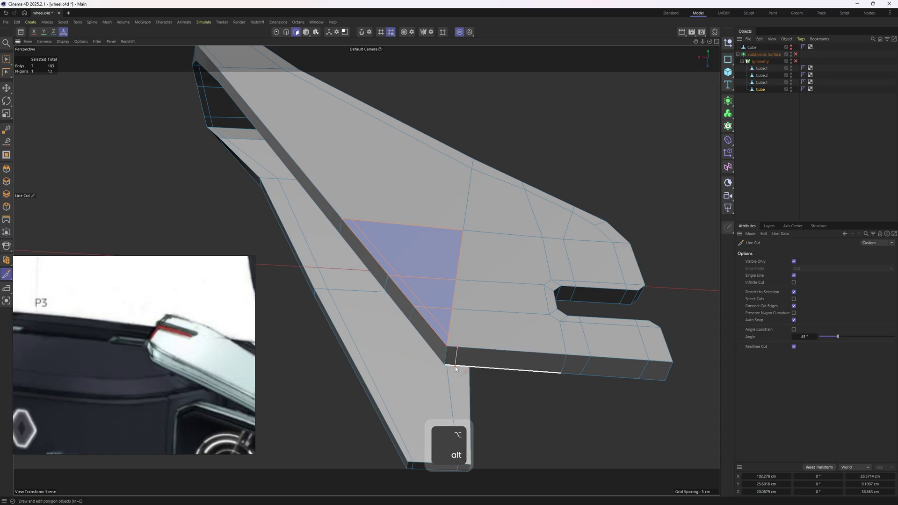
{"action": "left_click_drag", "start_coordinate": [456, 366], "coordinate": [308, 400], "text": "alt"}
Cut the matching supporting edge on the arm's underside and around the narrow prong's corner, then tidy the points with the Polygon Pen
{"action": "key", "text": "e"}
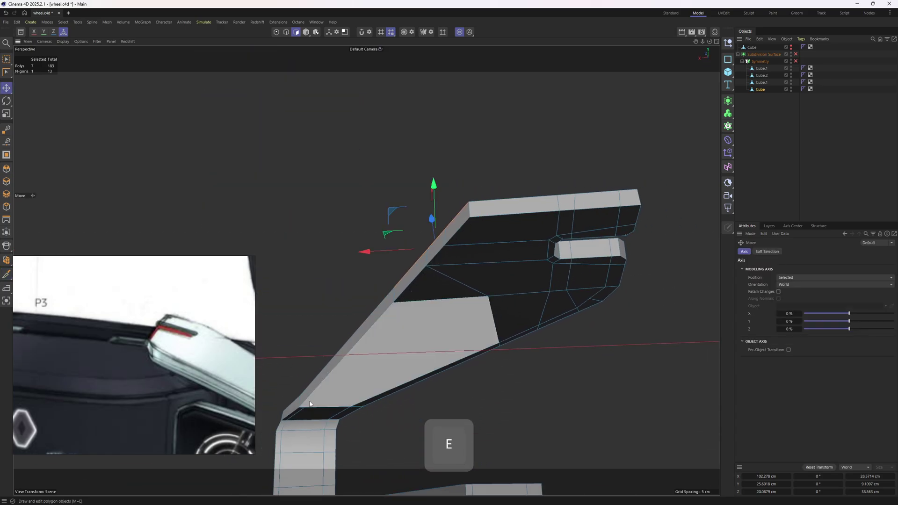
{"action": "key", "text": "1"}
{"action": "key", "text": "k"}
{"action": "left_click", "coordinate": [304, 407]}
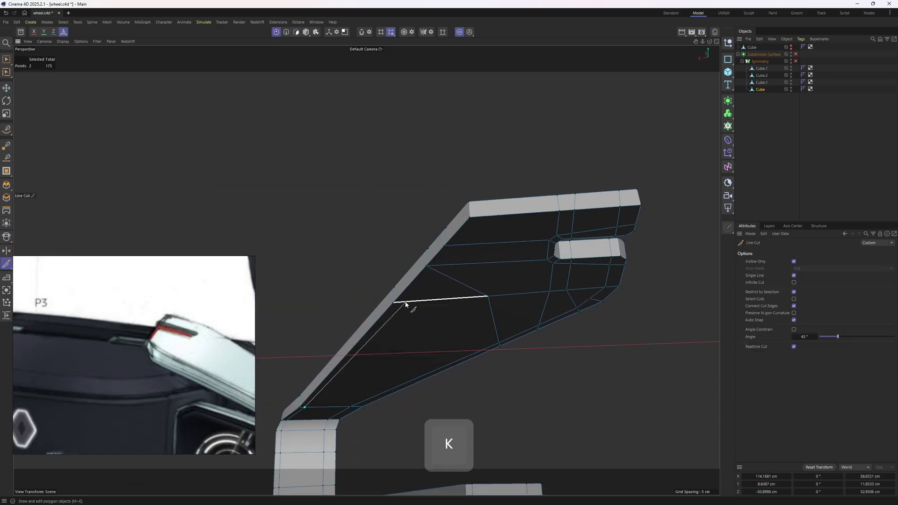
{"action": "left_click", "coordinate": [481, 216]}
{"action": "left_click_drag", "start_coordinate": [482, 215], "coordinate": [487, 293], "text": "alt"}
{"action": "left_click", "coordinate": [474, 313]}
{"action": "key", "text": "e"}
{"action": "right_click", "coordinate": [500, 236]}
{"action": "left_click", "coordinate": [520, 214]}
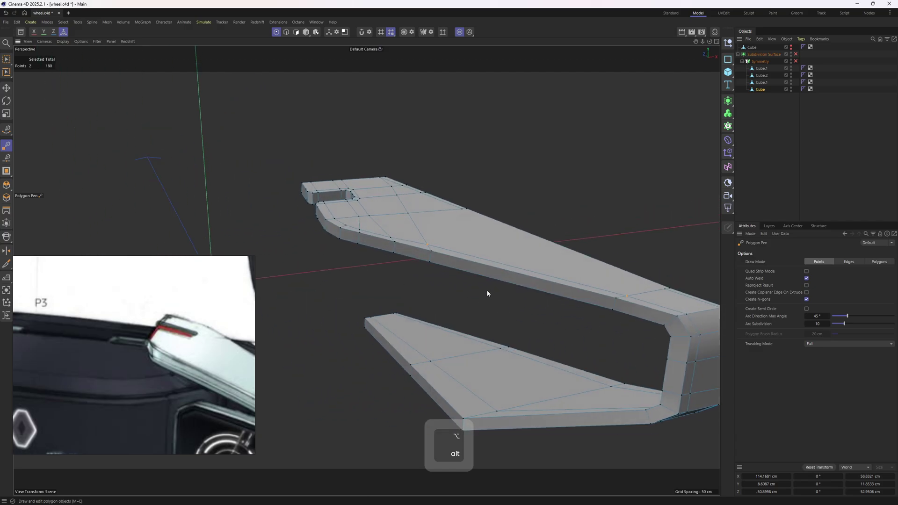
Show the whole wheel with Symmetry and Subdivision Surface on and inspect the smoothed spoke with Gouraud shading
{"action": "left_click", "coordinate": [795, 62]}
{"action": "left_click", "coordinate": [803, 89]}
{"action": "key", "text": "n"}
{"action": "key", "text": "a"}
{"action": "left_click_drag", "start_coordinate": [500, 152], "coordinate": [463, 199], "text": "alt"}
{"action": "scroll", "coordinate": [506, 198], "scroll_direction": "down", "scroll_amount": 3}
{"action": "left_click", "coordinate": [821, 157]}
{"action": "left_click_drag", "start_coordinate": [489, 226], "coordinate": [393, 194], "text": "alt"}
{"action": "scroll", "coordinate": [454, 210], "scroll_direction": "up", "scroll_amount": 2}
{"action": "key", "text": "ctrl+z"}
{"action": "scroll", "coordinate": [374, 197], "scroll_direction": "up", "scroll_amount": 3}
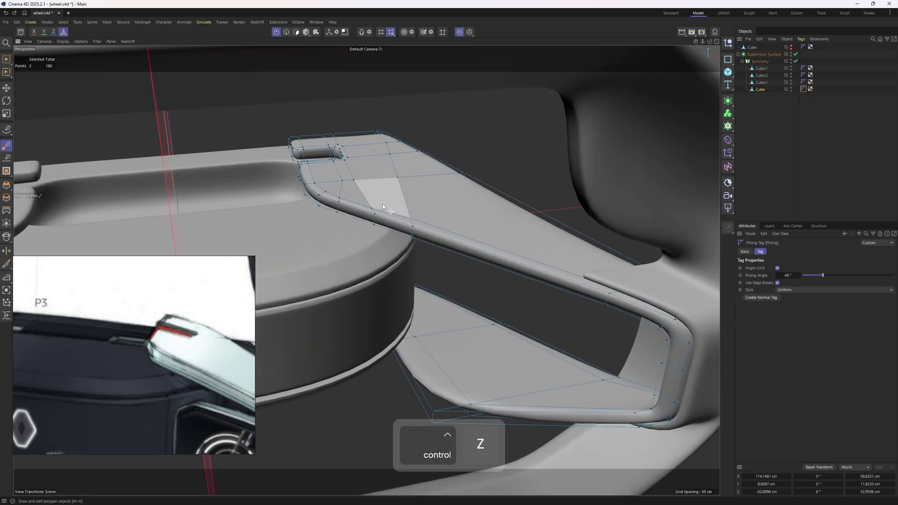
Add a loop cut across the lower arm near its outer corner at about 29% offset
{"action": "key", "text": "k"}
{"action": "key", "text": "l"}
{"action": "left_click_drag", "start_coordinate": [554, 261], "coordinate": [447, 377], "text": "alt"}
{"action": "scroll", "coordinate": [194, 320], "scroll_direction": "down", "scroll_amount": 5}
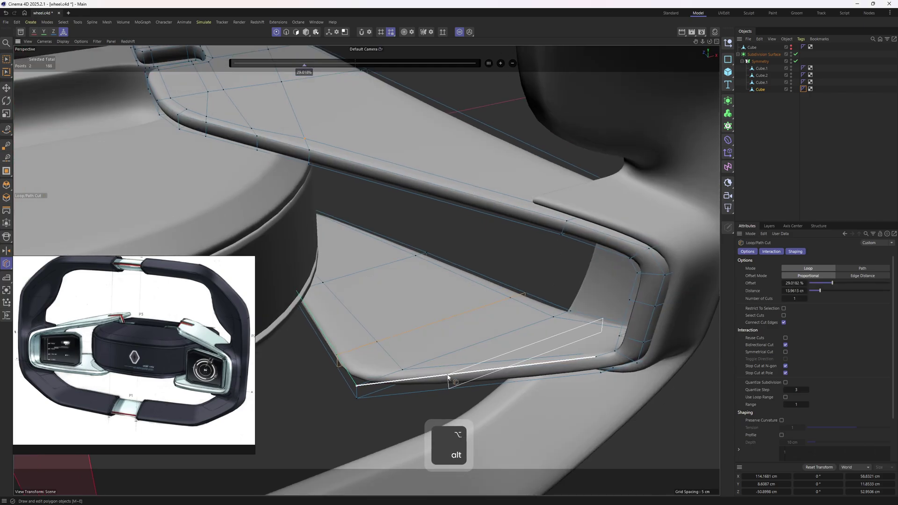
{"action": "key", "text": "ctrl+z"}
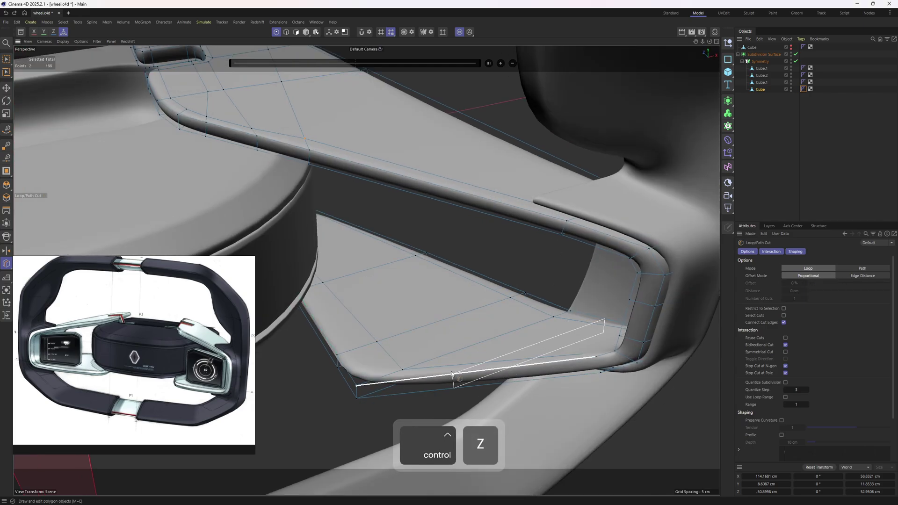
Switch off Subdivision Surface and cut supporting edges at the lower arm's outer corner, cleaning up the underside with the Polygon Pen
{"action": "left_click", "coordinate": [795, 54]}
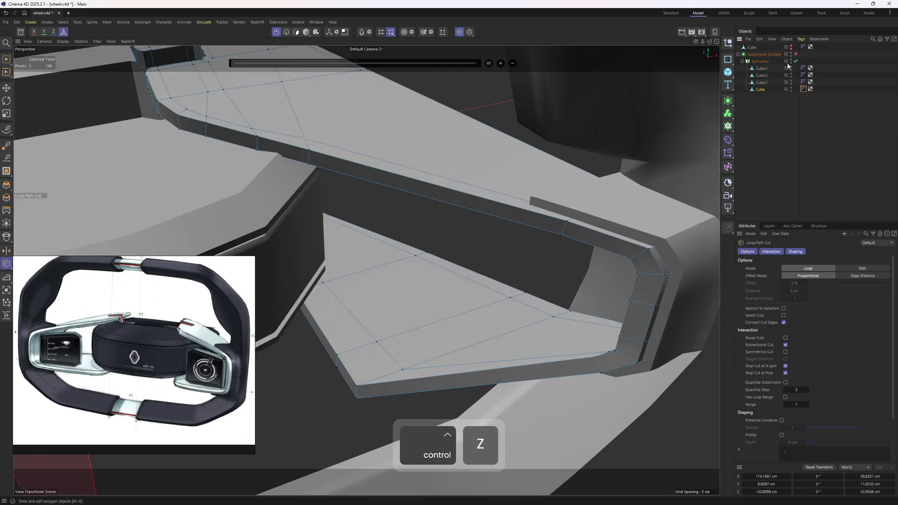
{"action": "scroll", "coordinate": [428, 327], "scroll_direction": "up", "scroll_amount": 2}
{"action": "key", "text": "k"}
{"action": "left_click_drag", "start_coordinate": [401, 346], "coordinate": [357, 351], "text": "alt"}
{"action": "left_click", "coordinate": [354, 326]}
{"action": "left_click", "coordinate": [359, 298]}
{"action": "key", "text": "space"}
{"action": "right_click", "coordinate": [433, 327]}
{"action": "left_click", "coordinate": [472, 213]}
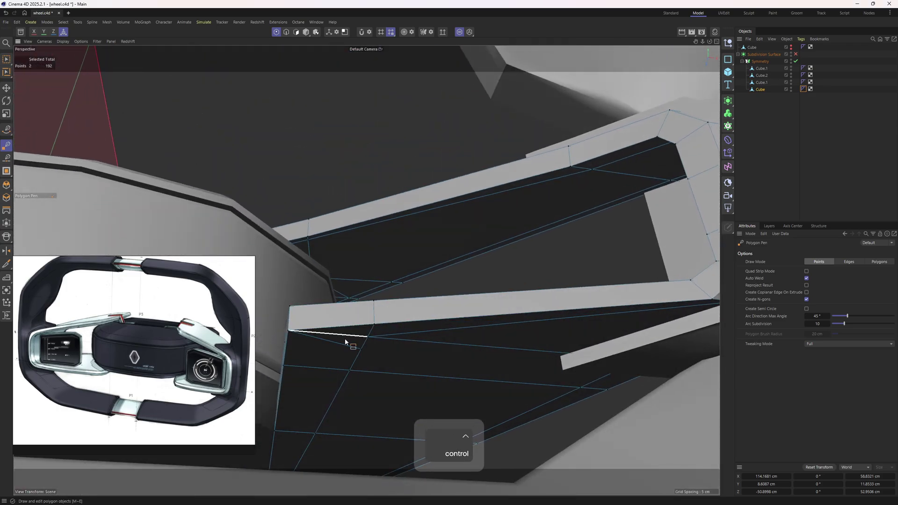
{"action": "left_click", "coordinate": [346, 342], "text": "ctrl"}
Slide the points around the lower arm's outer corner on both faces and compare the shape with Subdivision Surface on and off
{"action": "key", "text": "m"}
{"action": "key", "text": "o"}
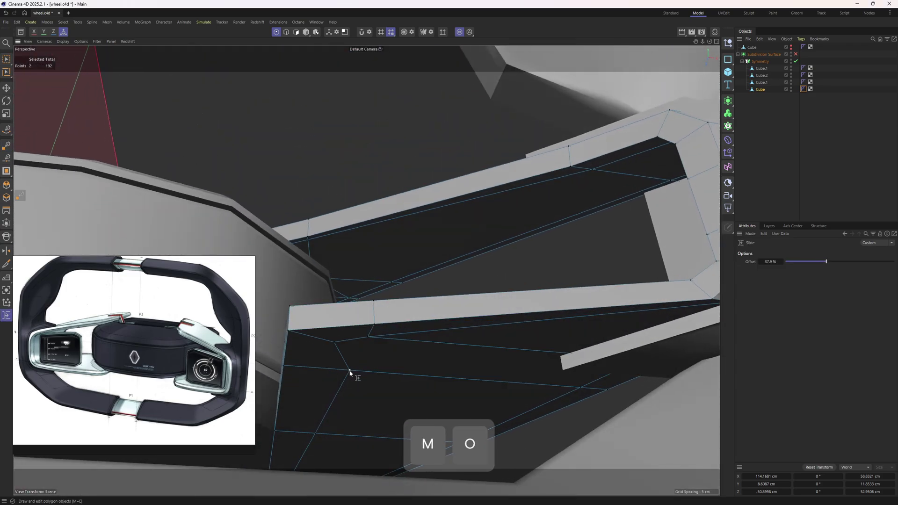
{"action": "left_click_drag", "start_coordinate": [349, 372], "coordinate": [362, 296]}
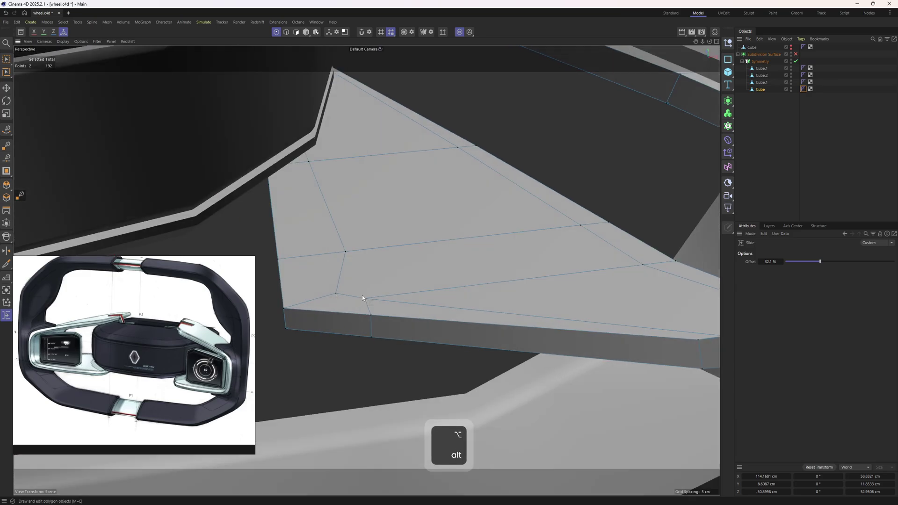
{"action": "left_click_drag", "start_coordinate": [340, 259], "coordinate": [369, 286], "text": "alt"}
{"action": "left_click", "coordinate": [795, 54]}
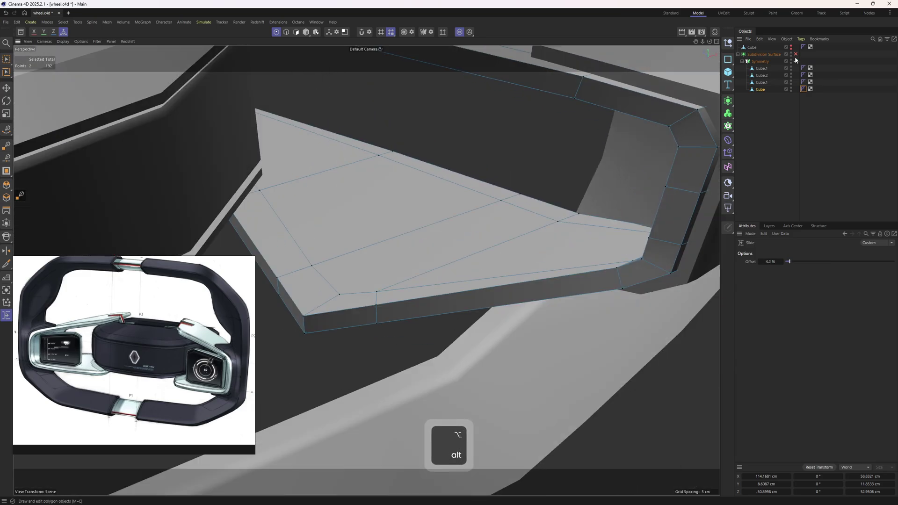
{"action": "left_click", "coordinate": [795, 54]}
{"action": "left_click", "coordinate": [795, 54]}
{"action": "left_click_drag", "start_coordinate": [451, 253], "coordinate": [396, 286], "text": "alt"}
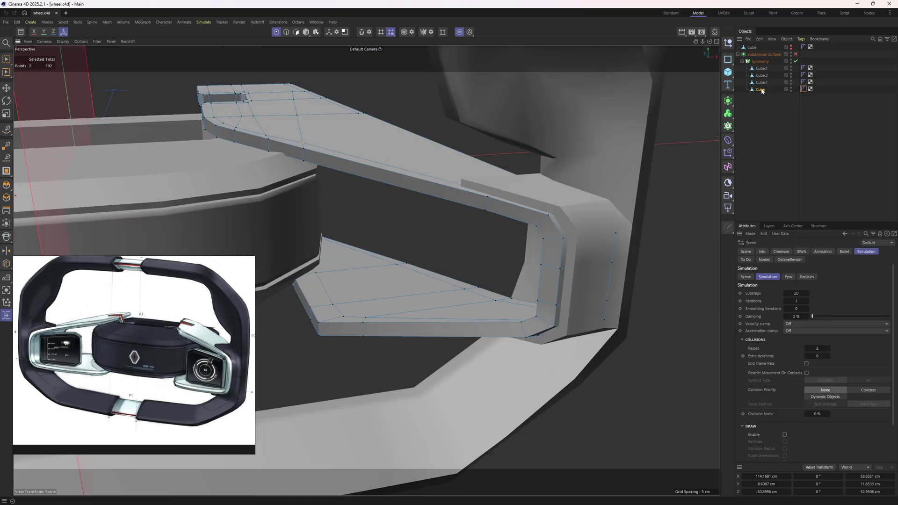
Isolate the spoke and slide the supporting loop's points on the lower arm's top face close to its end edge
{"action": "left_click", "coordinate": [461, 32]}
{"action": "scroll", "coordinate": [382, 252], "scroll_direction": "up", "scroll_amount": 3}
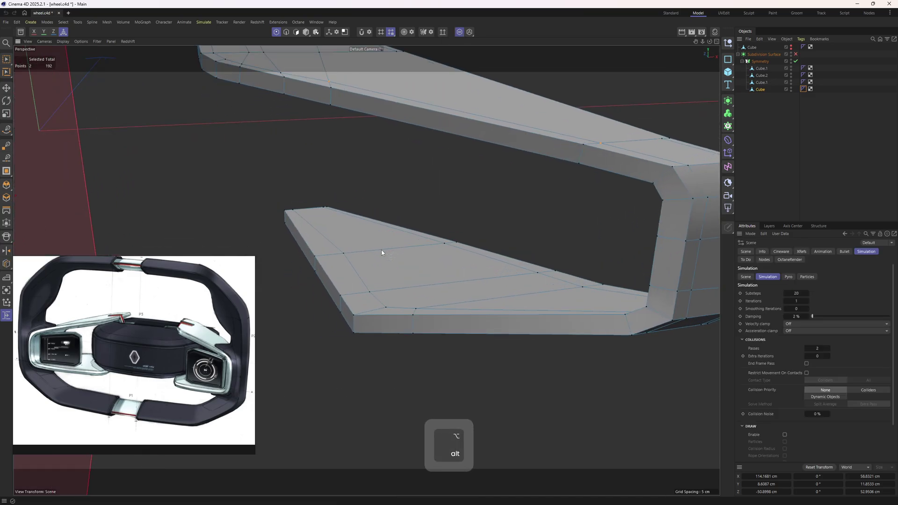
{"action": "key", "text": "e"}
{"action": "key", "text": "m"}
{"action": "key", "text": "o"}
{"action": "scroll", "coordinate": [336, 254], "scroll_direction": "up", "scroll_amount": 2}
{"action": "left_click_drag", "start_coordinate": [337, 255], "coordinate": [304, 257], "text": "alt"}
{"action": "left_click_drag", "start_coordinate": [369, 343], "coordinate": [334, 348]}
{"action": "middle_click_drag", "start_coordinate": [361, 340], "coordinate": [361, 300], "text": "alt"}
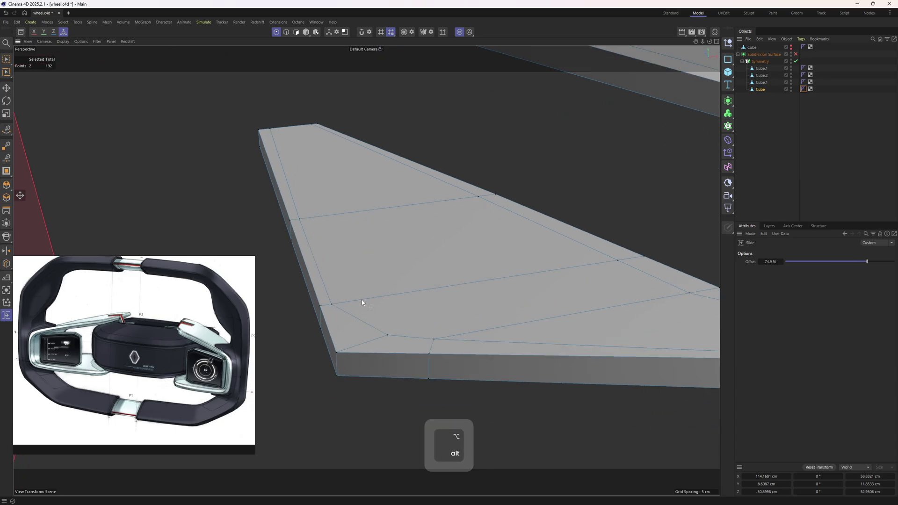
Examine the lower arm's underside, selecting its end edges and toggling Subdivision Surface to check the smoothing
{"action": "left_click_drag", "start_coordinate": [361, 300], "coordinate": [441, 359], "text": "alt"}
{"action": "right_click_drag", "start_coordinate": [495, 336], "coordinate": [475, 340], "text": "alt"}
{"action": "left_click_drag", "start_coordinate": [475, 340], "coordinate": [391, 213], "text": "alt"}
{"action": "left_click_drag", "start_coordinate": [395, 275], "coordinate": [404, 256], "text": "alt"}
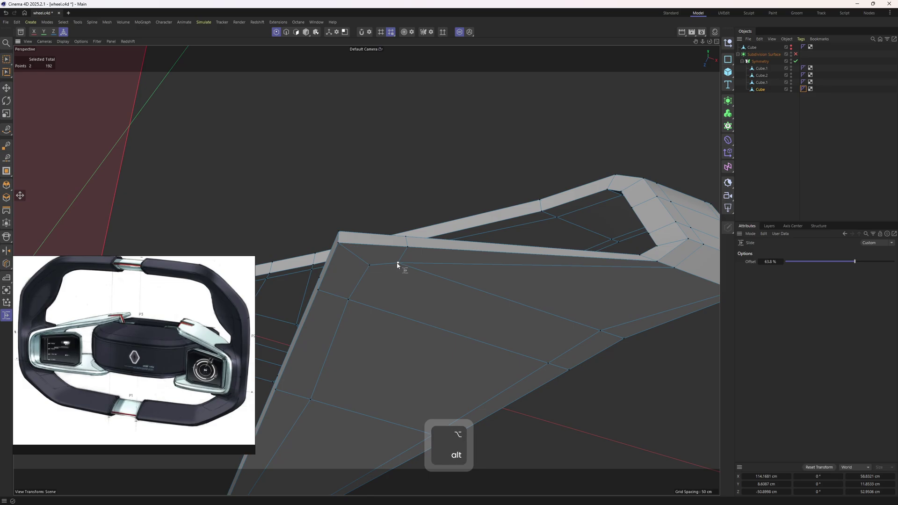
{"action": "middle_click_drag", "start_coordinate": [392, 271], "coordinate": [405, 251], "text": "alt"}
{"action": "key", "text": "2"}
{"action": "key", "text": "space"}
{"action": "left_click", "coordinate": [348, 242]}
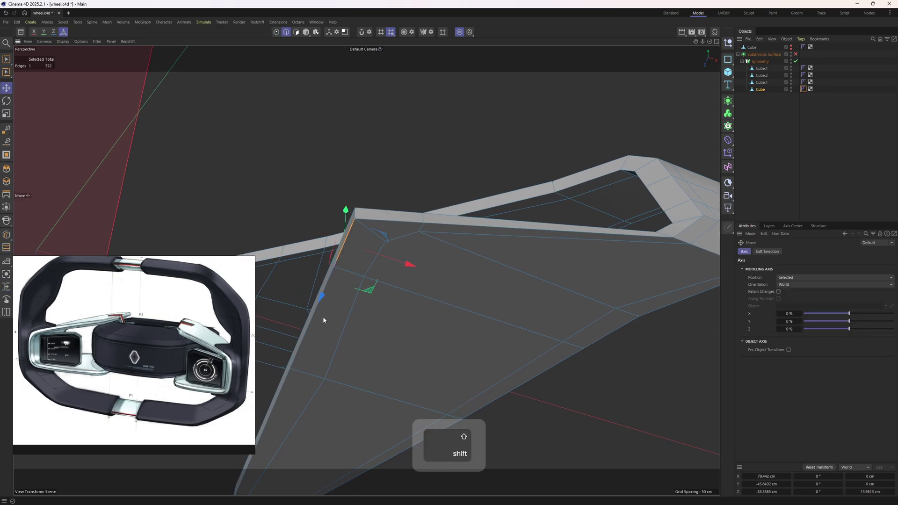
{"action": "left_click", "coordinate": [796, 55]}
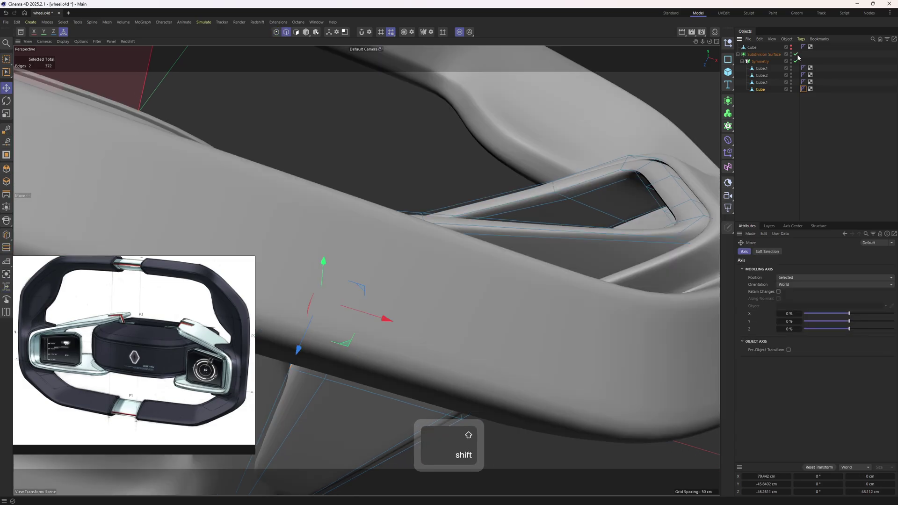
{"action": "left_click", "coordinate": [796, 55]}
Slide the supporting loop's points on the lower arm's underside toward its end edge
{"action": "key", "text": "1"}
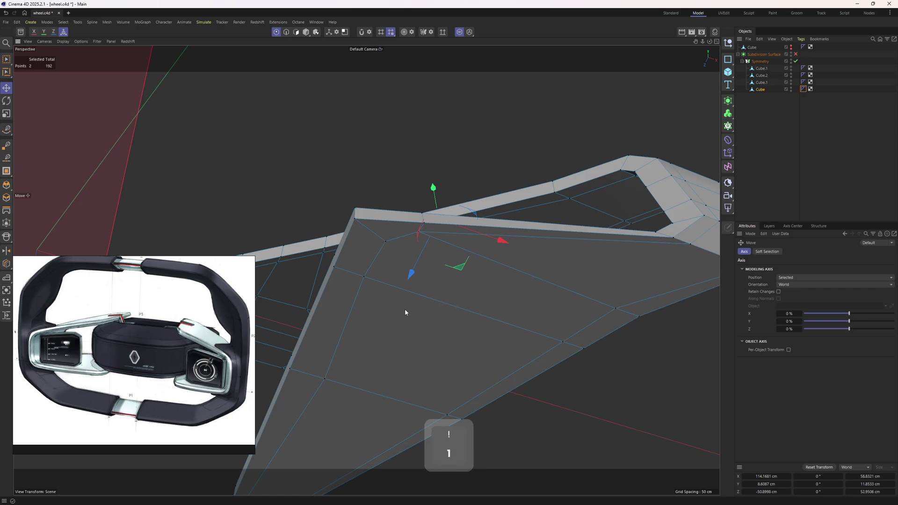
{"action": "key", "text": "m"}
{"action": "key", "text": "o"}
{"action": "left_click_drag", "start_coordinate": [366, 275], "coordinate": [347, 287], "text": "alt"}
Loop-select the side faces running around the whole spoke and inset them by about 1 cm
{"action": "left_click_drag", "start_coordinate": [512, 178], "coordinate": [532, 305], "text": "alt"}
{"action": "scroll", "coordinate": [532, 305], "scroll_direction": "up", "scroll_amount": 1}
{"action": "key", "text": "3"}
{"action": "key", "text": "e"}
{"action": "scroll", "coordinate": [537, 303], "scroll_direction": "down", "scroll_amount": 1}
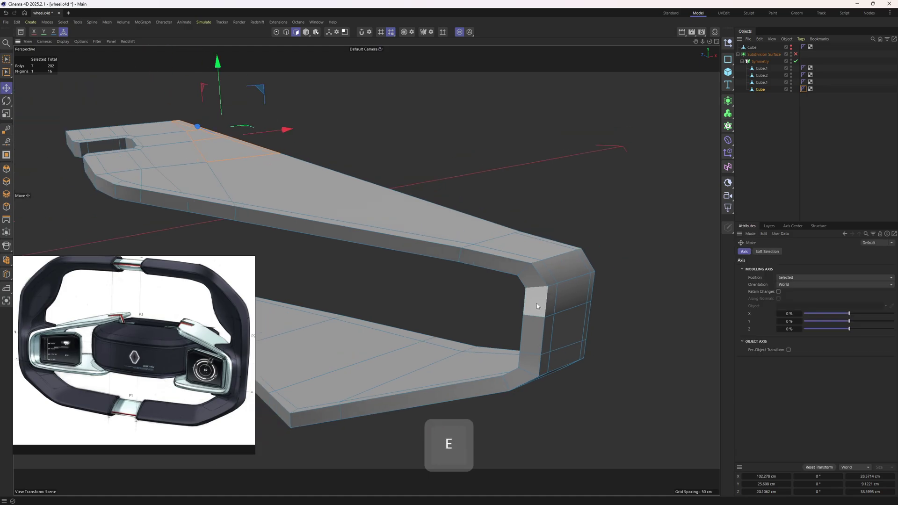
{"action": "key", "text": "u"}
{"action": "key", "text": "l"}
{"action": "scroll", "coordinate": [534, 305], "scroll_direction": "down", "scroll_amount": 1}
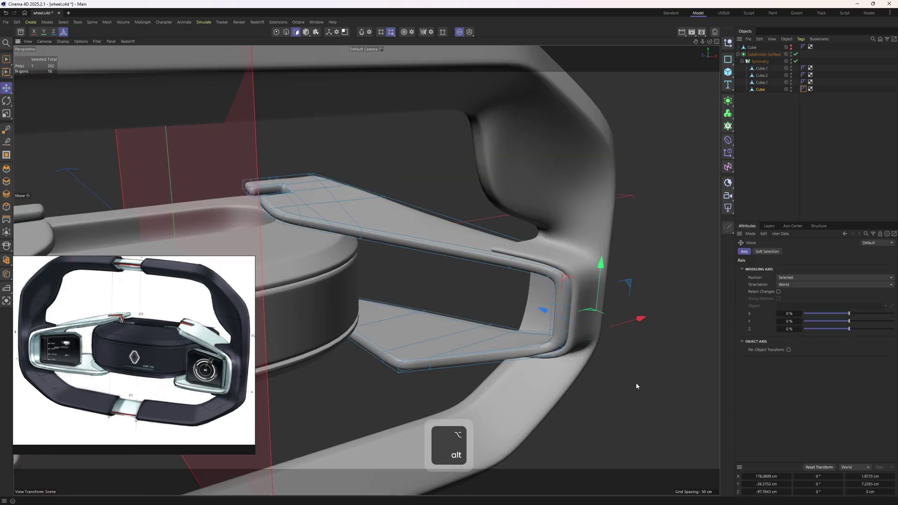
{"action": "key", "text": "u"}
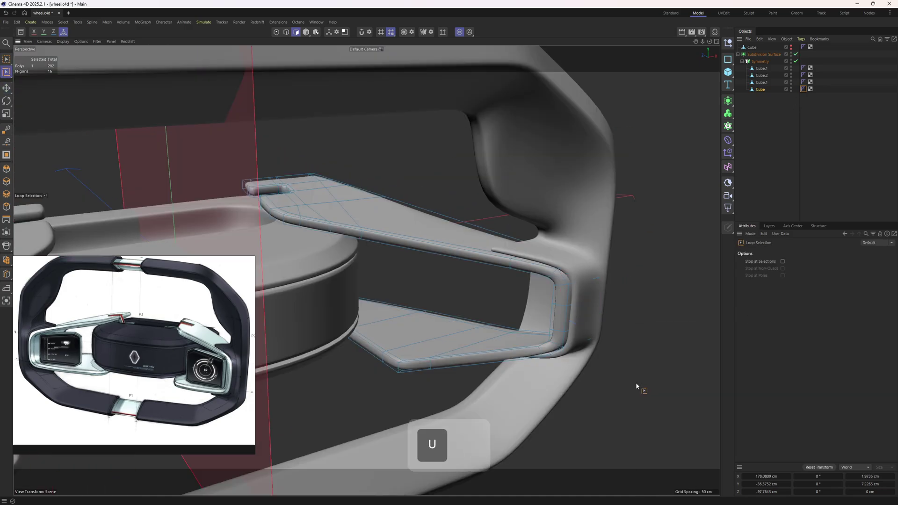
{"action": "key", "text": "l"}
{"action": "left_click", "coordinate": [563, 286]}
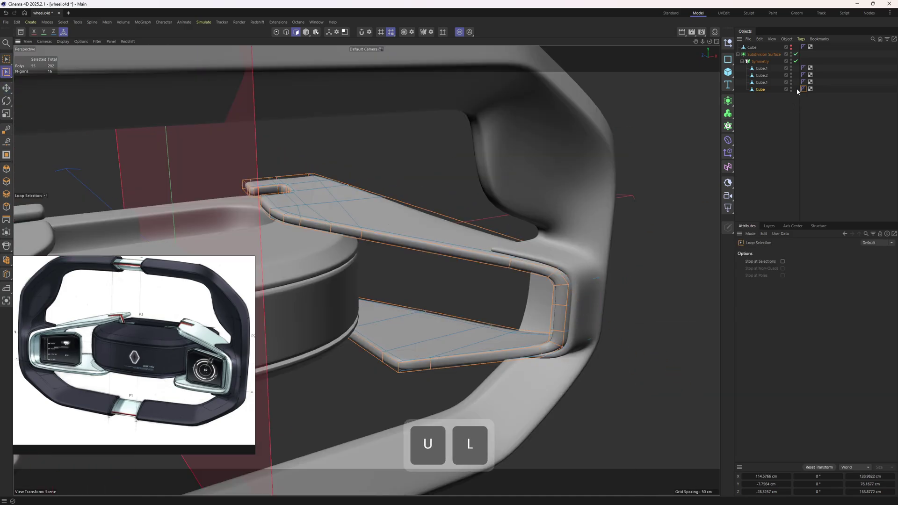
{"action": "left_click", "coordinate": [795, 55]}
{"action": "left_click", "coordinate": [796, 55]}
{"action": "left_click_drag", "start_coordinate": [612, 238], "coordinate": [627, 246], "text": "alt"}
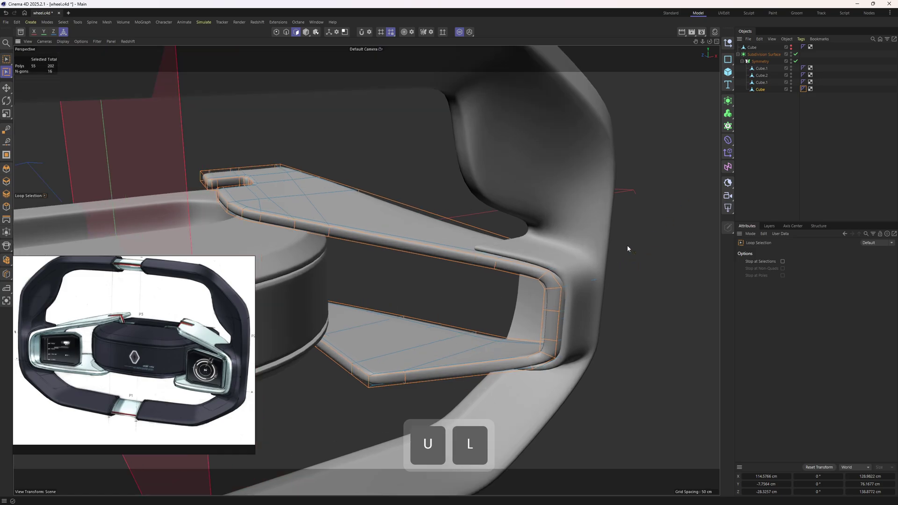
{"action": "right_click", "coordinate": [627, 246]}
{"action": "left_click", "coordinate": [652, 203]}
{"action": "scroll", "coordinate": [580, 311], "scroll_direction": "up", "scroll_amount": 3}
{"action": "left_click_drag", "start_coordinate": [580, 311], "coordinate": [592, 311]}
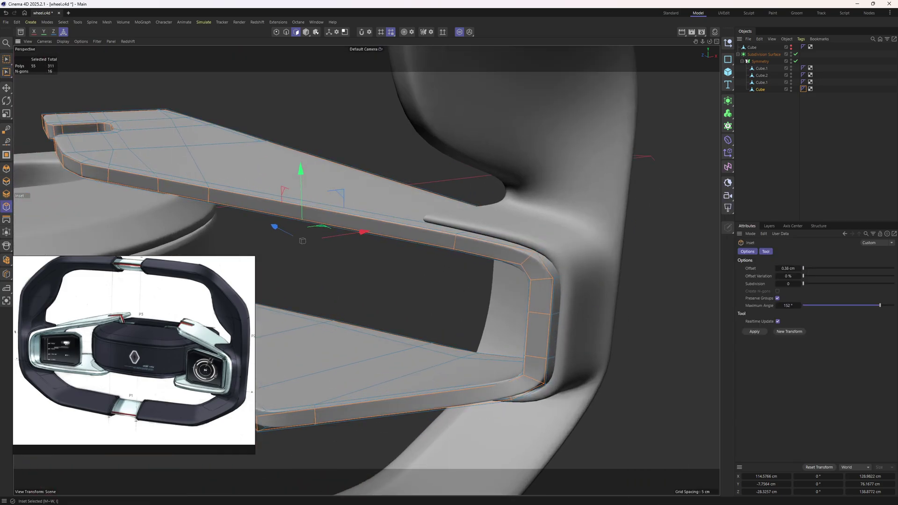
{"action": "left_click", "coordinate": [788, 164]}
Examine the smoothed spoke against the rim and central hub from several angles and compare it with the reference image
{"action": "right_click_drag", "start_coordinate": [477, 225], "coordinate": [426, 230], "text": "alt"}
{"action": "left_click_drag", "start_coordinate": [425, 230], "coordinate": [406, 304], "text": "alt"}
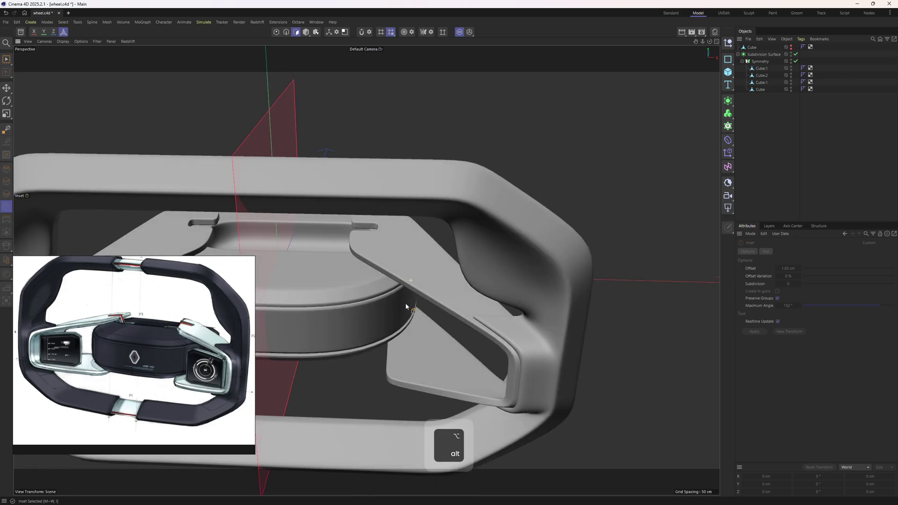
{"action": "right_click_drag", "start_coordinate": [406, 307], "coordinate": [435, 286], "text": "alt"}
{"action": "key", "text": "4"}
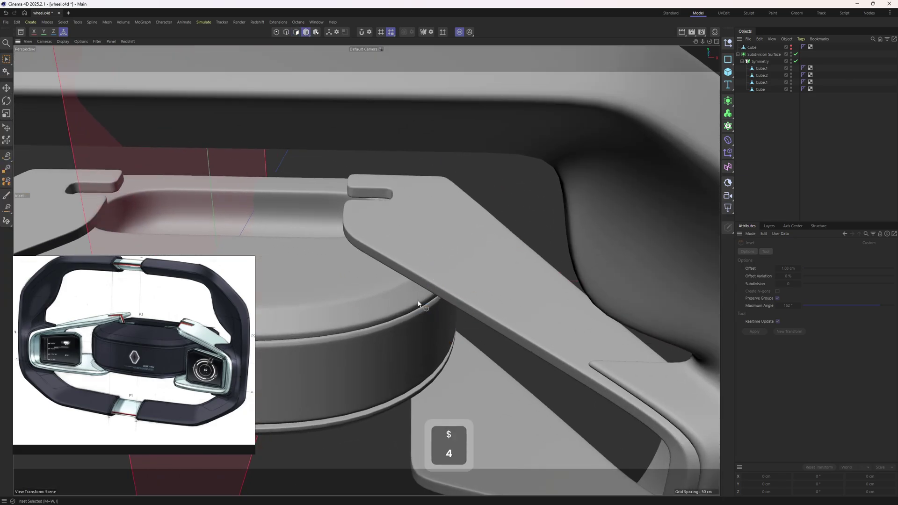
{"action": "scroll", "coordinate": [406, 289], "scroll_direction": "up", "scroll_amount": 3}
{"action": "key", "text": "3"}
{"action": "key", "text": "2"}
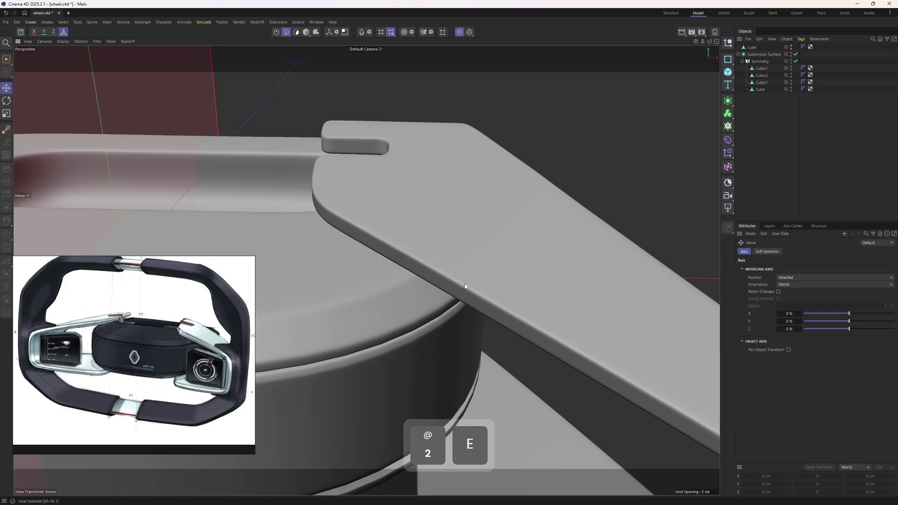
{"action": "left_click_drag", "start_coordinate": [395, 293], "coordinate": [447, 284], "text": "alt"}
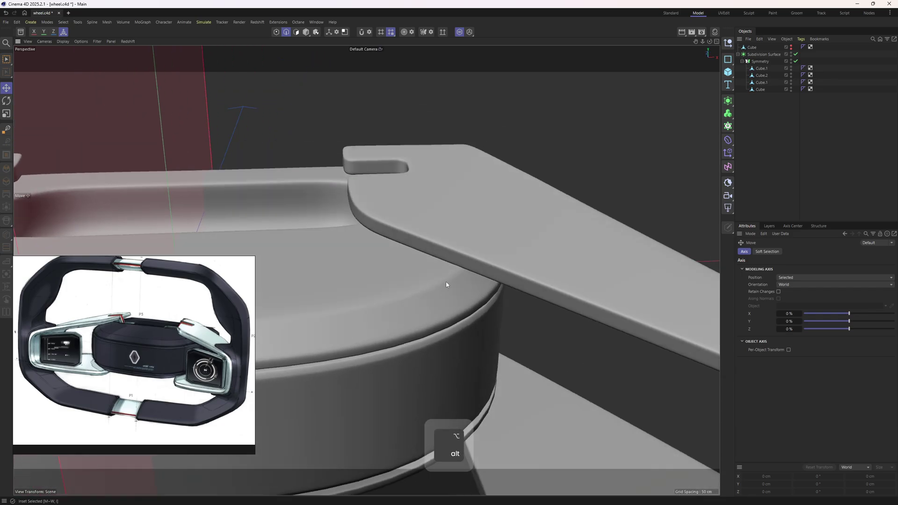
{"action": "right_click_drag", "start_coordinate": [446, 284], "coordinate": [355, 291], "text": "alt"}
{"action": "left_click_drag", "start_coordinate": [355, 291], "coordinate": [433, 291], "text": "alt"}
{"action": "right_click_drag", "start_coordinate": [428, 310], "coordinate": [462, 296], "text": "alt"}
{"action": "left_click_drag", "start_coordinate": [458, 300], "coordinate": [458, 311], "text": "alt"}
{"action": "scroll", "coordinate": [458, 312], "scroll_direction": "up", "scroll_amount": 1}
Turn off Subdivision Surface, select all faces of the hub's lower shell and raise it slightly toward the hub body
{"action": "key", "text": "e"}
{"action": "scroll", "coordinate": [453, 322], "scroll_direction": "up", "scroll_amount": 2}
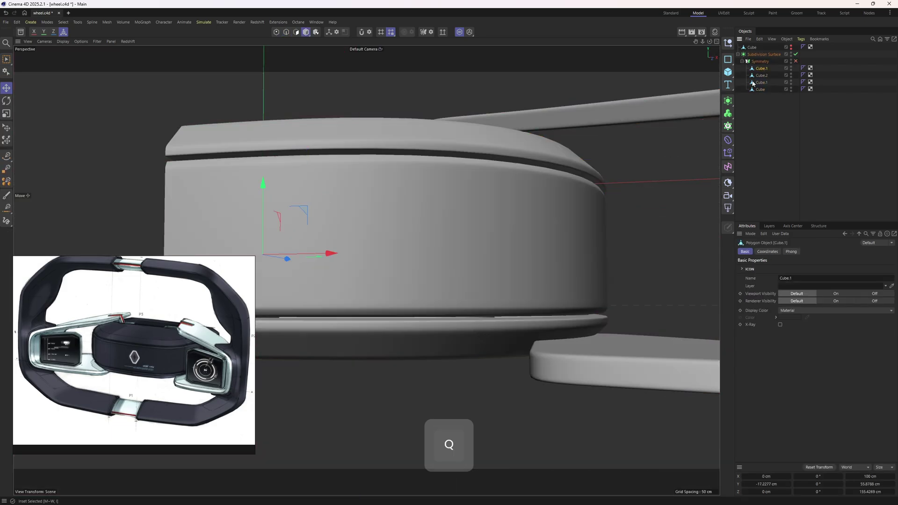
{"action": "key", "text": "1"}
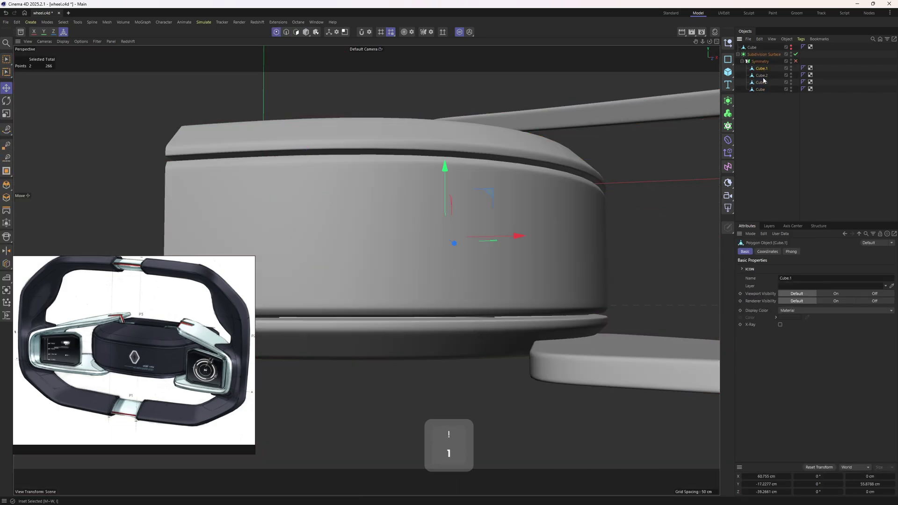
{"action": "left_click", "coordinate": [795, 54]}
{"action": "key", "text": "e"}
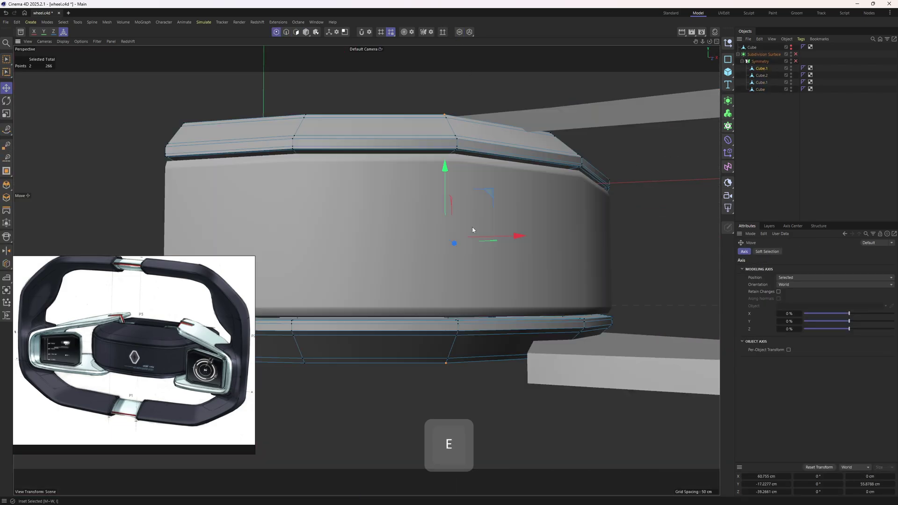
{"action": "key", "text": "3"}
{"action": "double_click", "coordinate": [436, 346]}
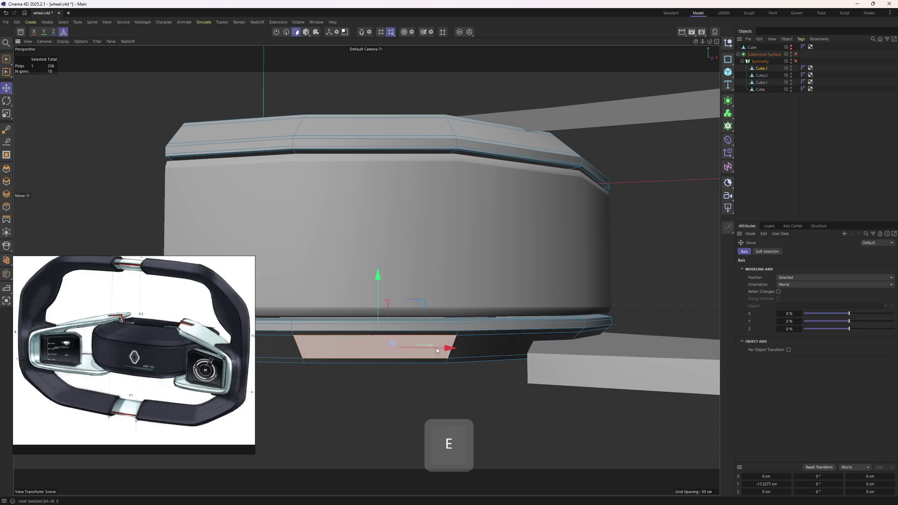
{"action": "left_click_drag", "start_coordinate": [439, 266], "coordinate": [440, 262]}
Select the points along the underside of the hub's lower shell in an orthographic view and move them up to flatten it
{"action": "middle_click", "coordinate": [572, 371]}
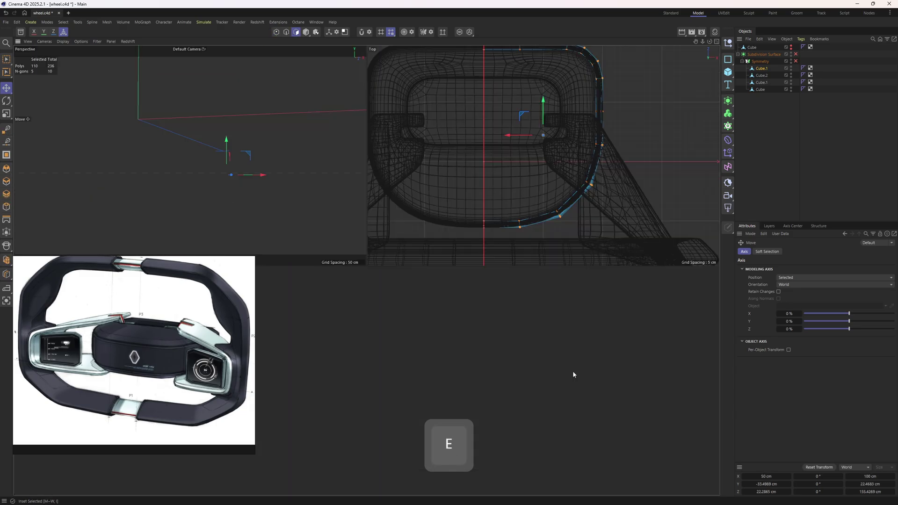
{"action": "middle_click", "coordinate": [573, 374]}
{"action": "key", "text": "1"}
{"action": "key", "text": "space"}
{"action": "key", "text": "0"}
{"action": "left_click_drag", "start_coordinate": [394, 286], "coordinate": [658, 335]}
{"action": "scroll", "coordinate": [578, 303], "scroll_direction": "up", "scroll_amount": 3}
{"action": "middle_click_drag", "start_coordinate": [501, 244], "coordinate": [429, 266], "text": "alt"}
{"action": "left_click_drag", "start_coordinate": [422, 259], "coordinate": [422, 237]}
{"action": "middle_click", "coordinate": [421, 240]}
{"action": "middle_click", "coordinate": [327, 196]}
{"action": "key", "text": "q"}
{"action": "key", "text": "3"}
{"action": "key", "text": "e"}
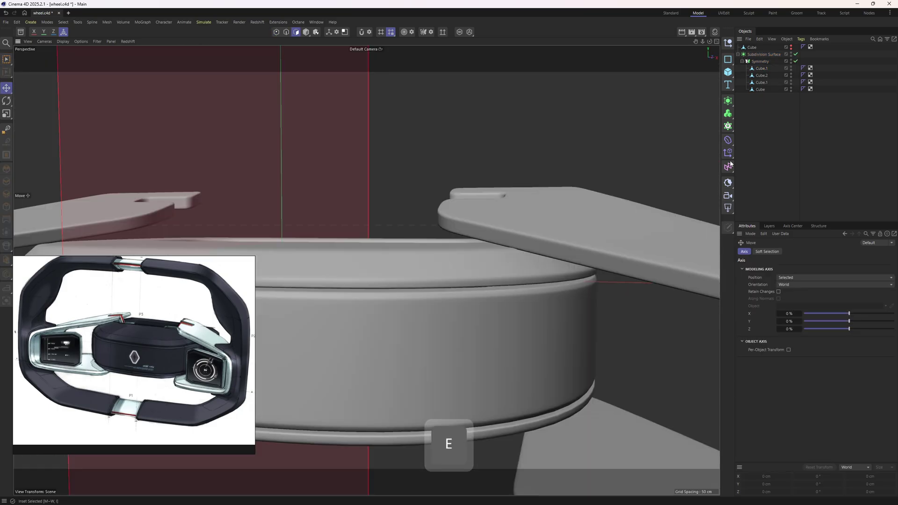
Select all faces of the hub's upper shell and lower it by about 0.4 cm
{"action": "left_click", "coordinate": [761, 76]}
{"action": "left_click", "coordinate": [759, 70]}
{"action": "key", "text": "e"}
{"action": "double_click", "coordinate": [494, 250]}
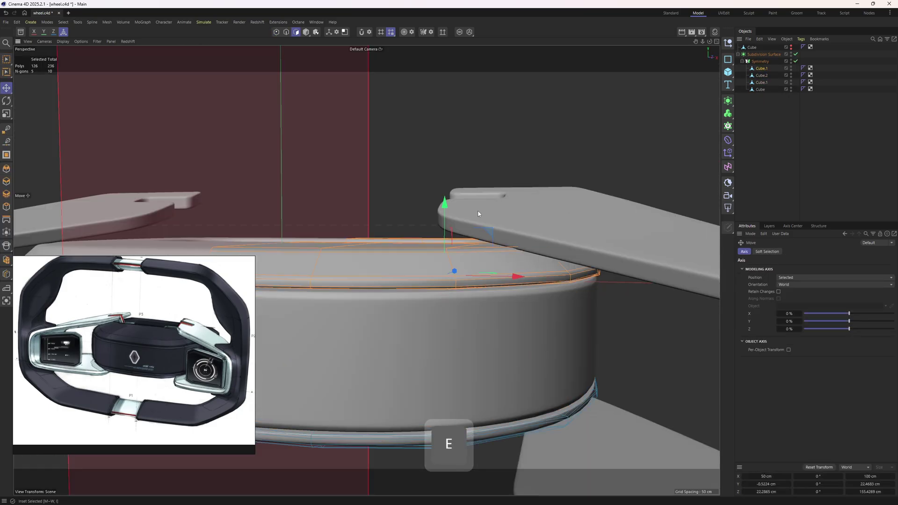
{"action": "left_click_drag", "start_coordinate": [446, 211], "coordinate": [446, 209]}
{"action": "left_click", "coordinate": [605, 245]}
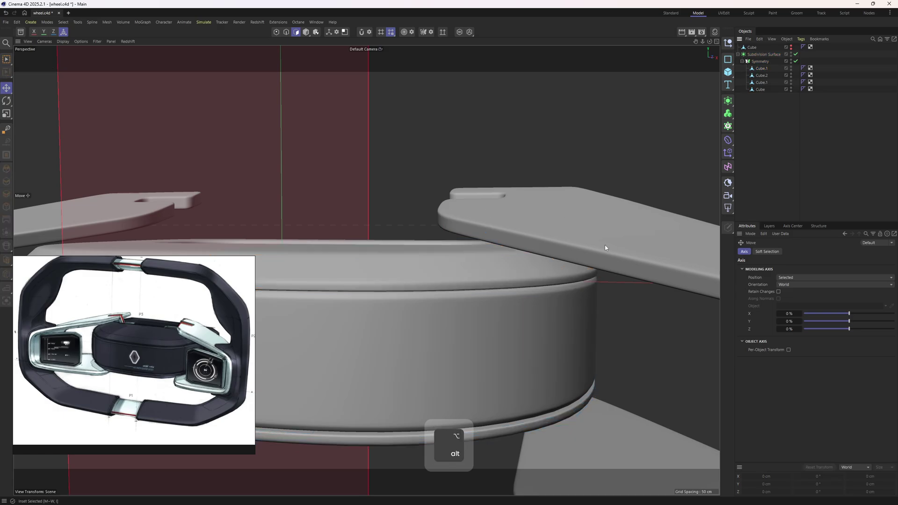
Turn off subdivision and symmetry and select the side faces along the spoke's outer end near the rim
{"action": "left_click_drag", "start_coordinate": [504, 269], "coordinate": [504, 223], "text": "alt"}
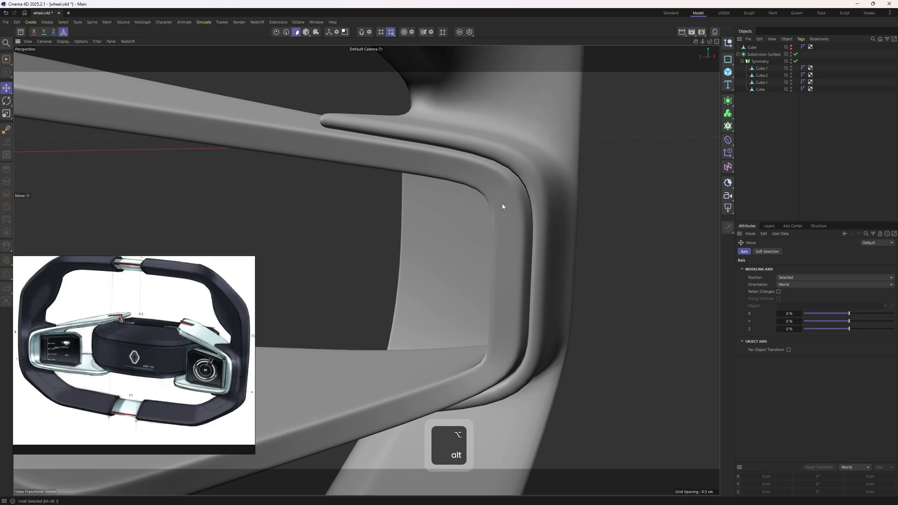
{"action": "left_click", "coordinate": [761, 69]}
{"action": "key", "text": "4"}
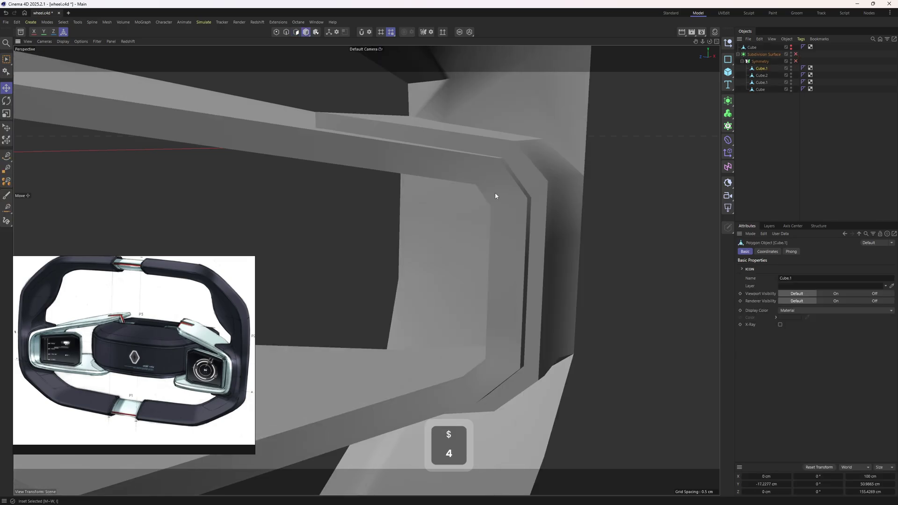
{"action": "key", "text": "3"}
{"action": "mouse_move", "coordinate": [495, 196]}
{"action": "left_mouse_down", "text": "alt"}
{"action": "mouse_move", "coordinate": [447, 188]}
{"action": "mouse_move", "coordinate": [391, 162]}
{"action": "mouse_move", "coordinate": [384, 174]}
{"action": "mouse_move", "coordinate": [386, 148]}
{"action": "mouse_move", "coordinate": [425, 181]}
{"action": "mouse_move", "coordinate": [527, 213]}
{"action": "mouse_move", "coordinate": [530, 229]}
{"action": "left_mouse_up", "text": "alt"}
{"action": "left_click_drag", "start_coordinate": [523, 190], "coordinate": [554, 172]}
{"action": "left_click_drag", "start_coordinate": [532, 231], "coordinate": [568, 234]}
{"action": "left_click", "coordinate": [572, 234], "text": "shift"}
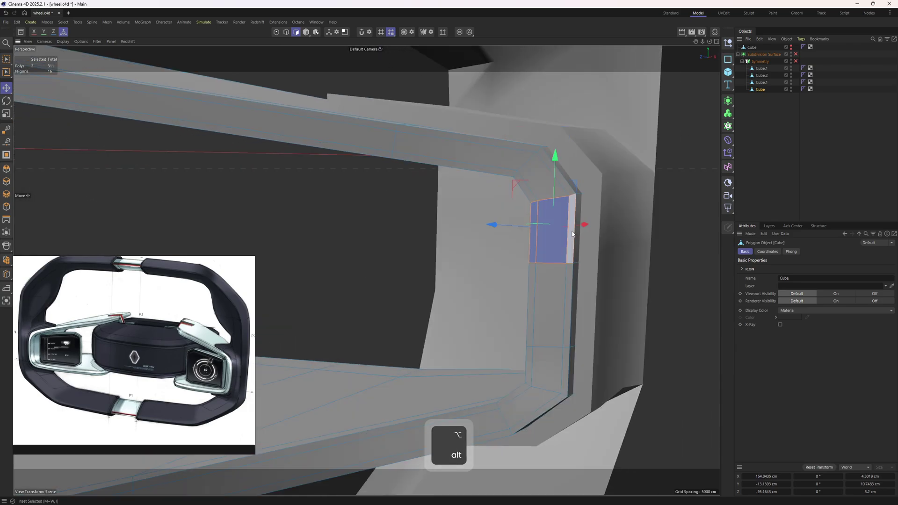
{"action": "left_click_drag", "start_coordinate": [527, 287], "coordinate": [552, 293], "text": "shift"}
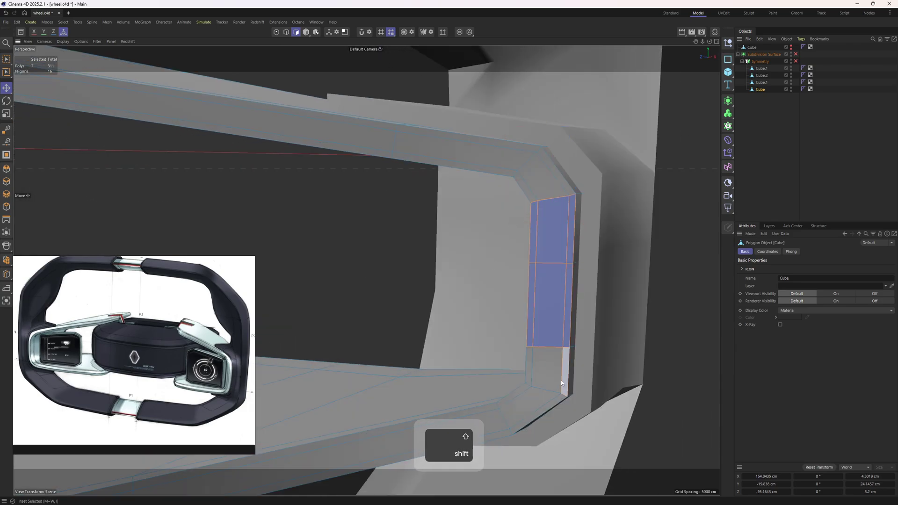
{"action": "left_click_drag", "start_coordinate": [560, 380], "coordinate": [528, 372], "text": "shift"}
{"action": "left_click_drag", "start_coordinate": [364, 122], "coordinate": [364, 151]}
{"action": "left_click_drag", "start_coordinate": [525, 228], "coordinate": [473, 292], "text": "alt"}
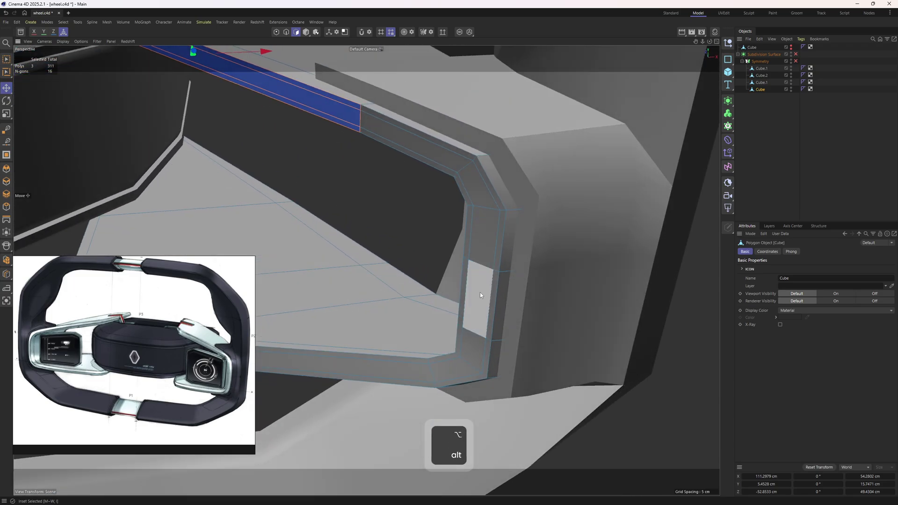
Isolate the spoke and select the inward-facing faces of its outer end between the two bent corners
{"action": "left_click", "coordinate": [485, 249]}
{"action": "left_click_drag", "start_coordinate": [484, 248], "coordinate": [561, 217], "text": "alt"}
{"action": "left_click_drag", "start_coordinate": [461, 225], "coordinate": [509, 216]}
{"action": "left_click", "coordinate": [459, 32]}
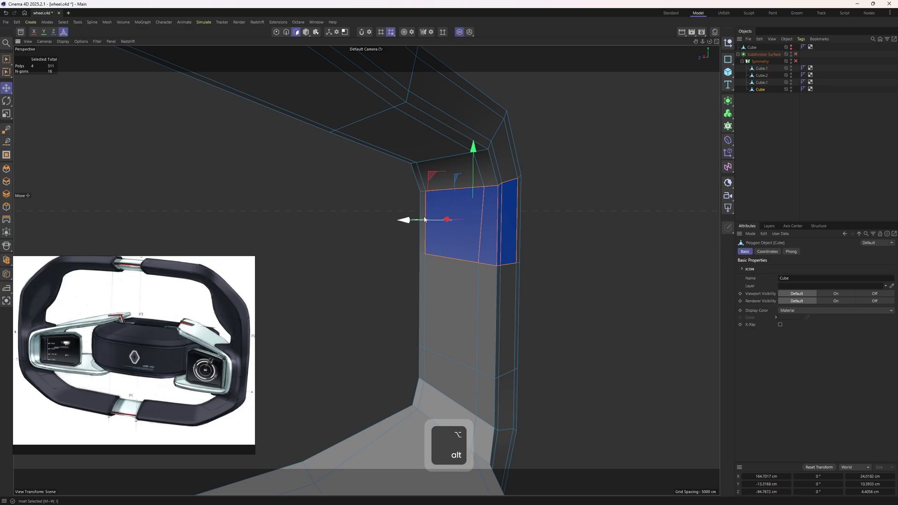
{"action": "left_click", "coordinate": [506, 215], "text": "shift"}
{"action": "left_click_drag", "start_coordinate": [507, 216], "coordinate": [501, 274], "text": "alt"}
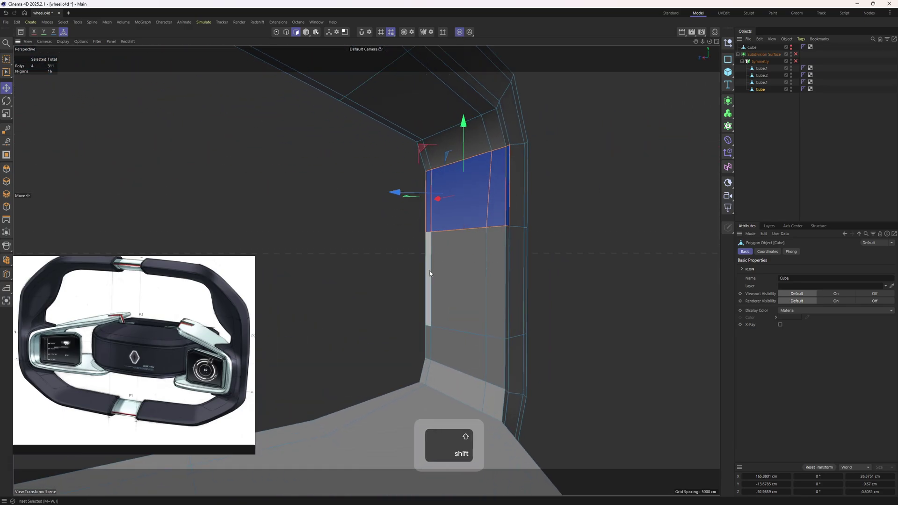
{"action": "left_click_drag", "start_coordinate": [428, 272], "coordinate": [513, 282], "text": "shift"}
{"action": "left_click_drag", "start_coordinate": [499, 361], "coordinate": [401, 346], "text": "shift"}
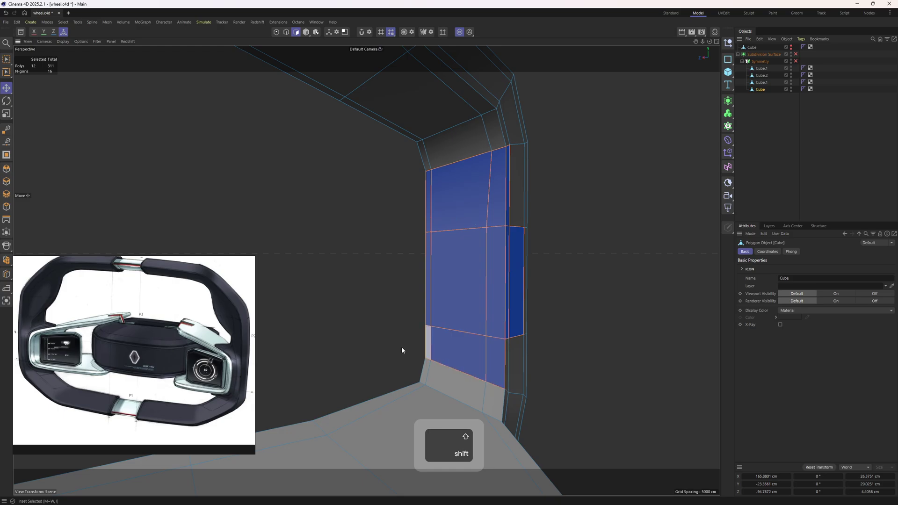
{"action": "left_click", "coordinate": [518, 326], "text": "ctrl"}
{"action": "left_click_drag", "start_coordinate": [518, 326], "coordinate": [411, 374], "text": "alt"}
{"action": "left_click", "coordinate": [501, 360], "text": "shift"}
Reduce the selection to the narrow face strip along the inner edge of the spoke's outer end and shift it slightly
{"action": "left_click_drag", "start_coordinate": [540, 299], "coordinate": [301, 252], "text": "alt"}
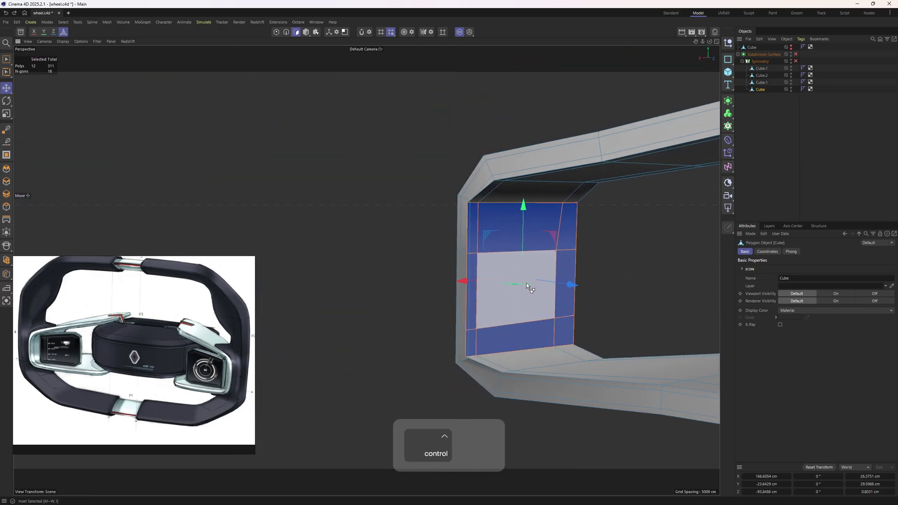
{"action": "key", "text": "ctrl+z"}
{"action": "mouse_move", "coordinate": [475, 333]}
{"action": "left_mouse_down", "text": "ctrl"}
{"action": "mouse_move", "coordinate": [528, 235]}
{"action": "mouse_move", "coordinate": [427, 260]}
{"action": "left_mouse_up", "text": "ctrl"}
{"action": "left_click_drag", "start_coordinate": [512, 287], "coordinate": [473, 283], "text": "alt"}
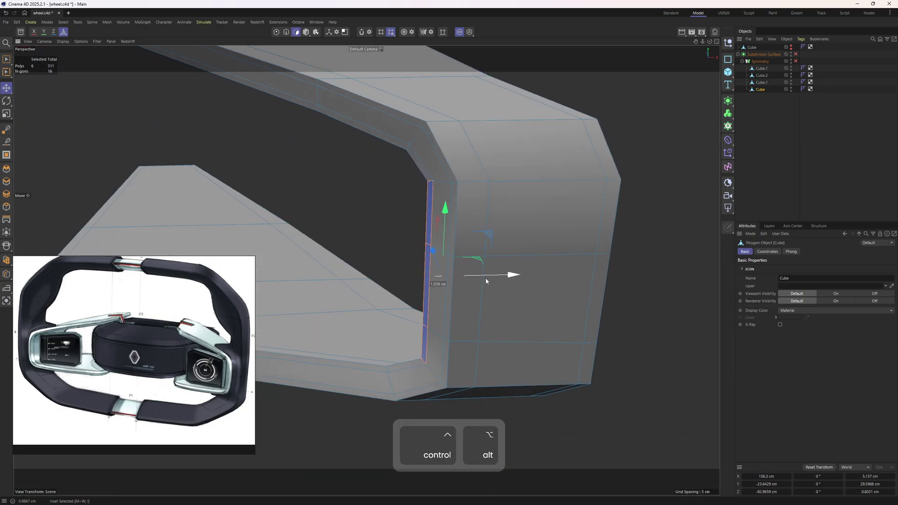
{"action": "left_click_drag", "start_coordinate": [431, 251], "coordinate": [754, 111], "text": "alt"}
Turn Symmetry back on and check the spoke's outer end against the rim with Subdivision Surface briefly enabled
{"action": "left_click", "coordinate": [795, 61]}
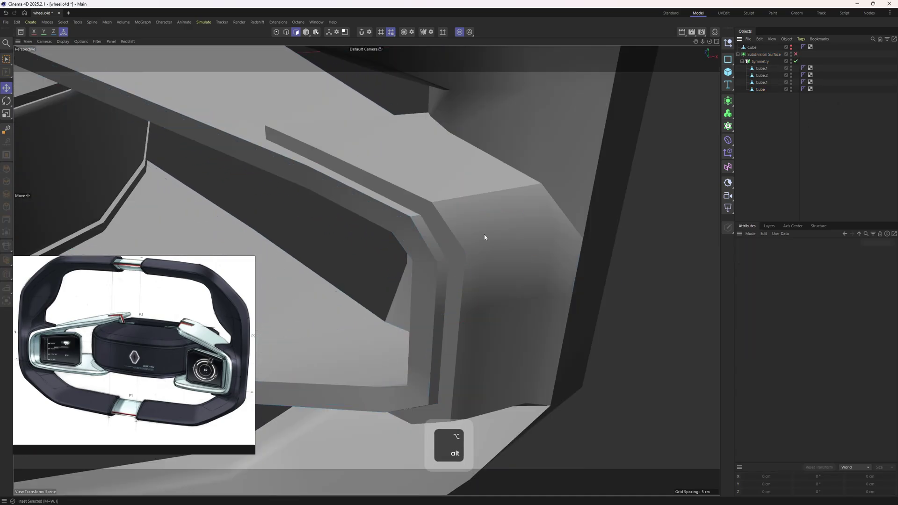
{"action": "left_click", "coordinate": [795, 54]}
{"action": "left_click_drag", "start_coordinate": [693, 161], "coordinate": [518, 210], "text": "alt"}
{"action": "key", "text": "ctrl+z"}
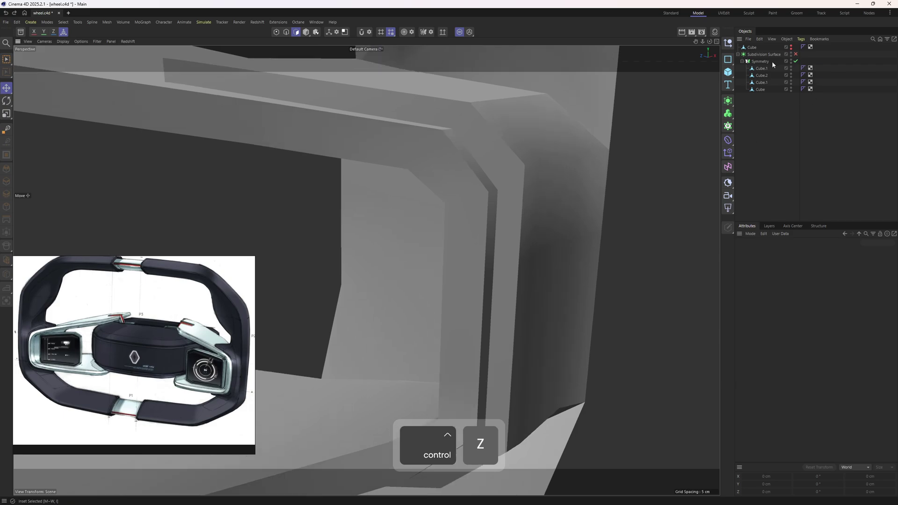
Select the spoke object for editing again while the other wheel parts remain shown
{"action": "left_click", "coordinate": [759, 69]}
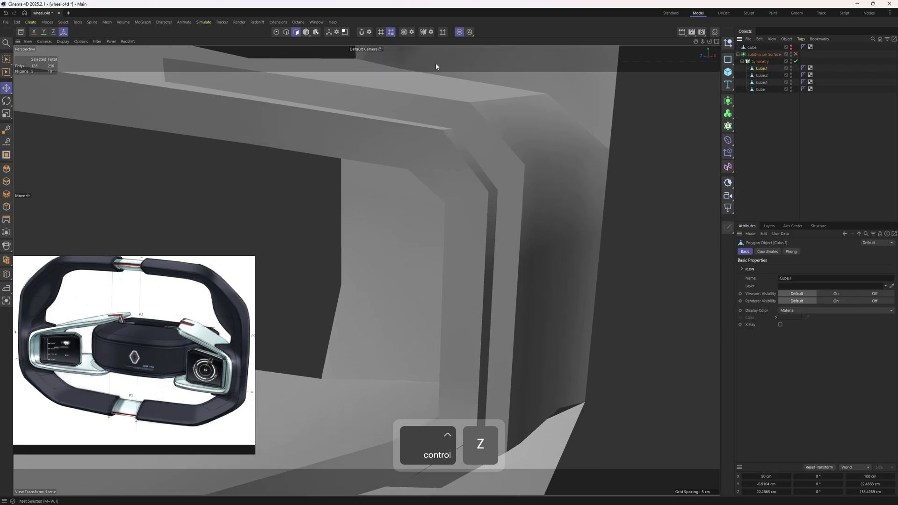
{"action": "left_click", "coordinate": [306, 32]}
{"action": "key", "text": "e"}
{"action": "left_click", "coordinate": [481, 176]}
{"action": "left_click", "coordinate": [759, 88]}
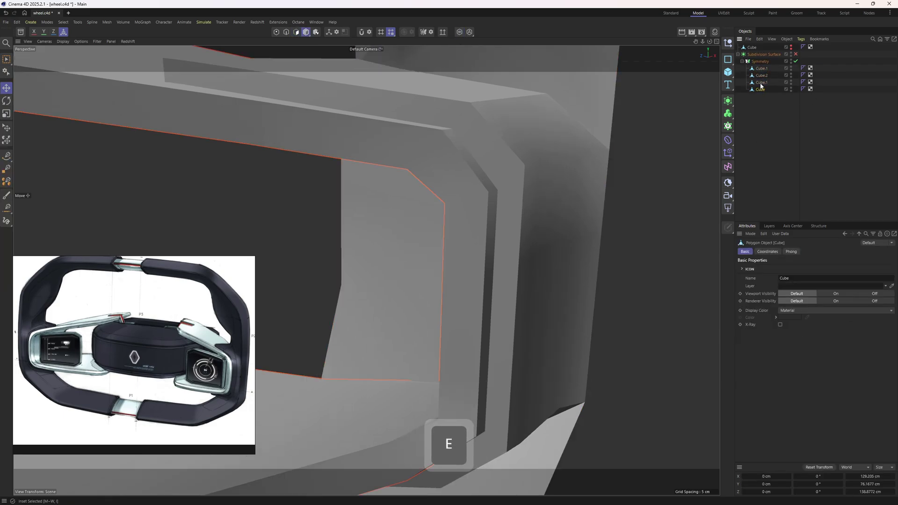
{"action": "left_click", "coordinate": [760, 69]}
{"action": "left_click", "coordinate": [761, 75]}
{"action": "key", "text": "4"}
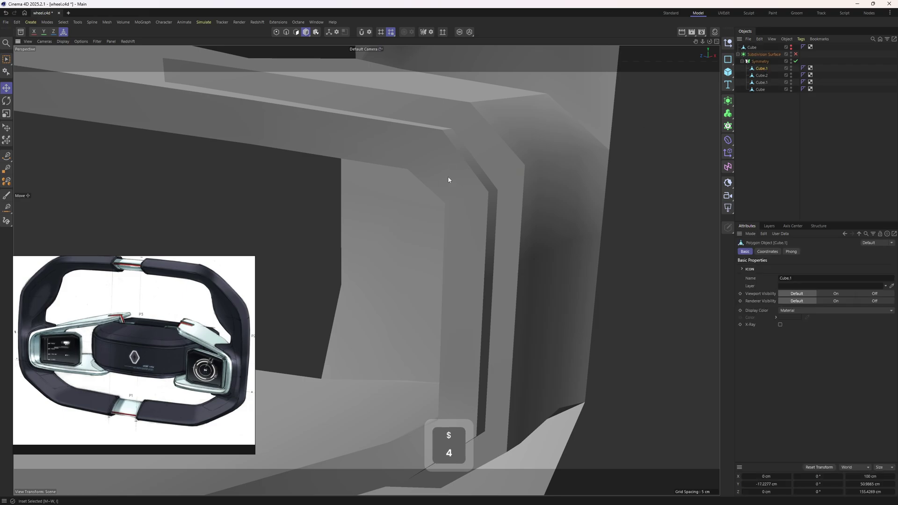
{"action": "left_click", "coordinate": [448, 178]}
{"action": "key", "text": "e"}
{"action": "left_click", "coordinate": [440, 166]}
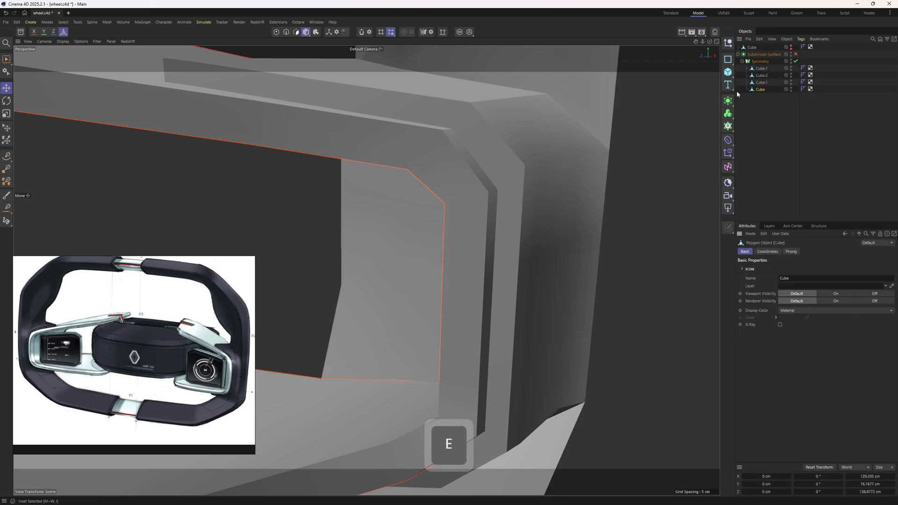
Try to slide the whole edge loop at the spoke's upper inner corner with Edge Slide
{"action": "key", "text": "2"}
{"action": "left_click_drag", "start_coordinate": [442, 172], "coordinate": [475, 162], "text": "alt"}
{"action": "scroll", "coordinate": [458, 202], "scroll_direction": "up", "scroll_amount": 1}
{"action": "double_click", "coordinate": [458, 201]}
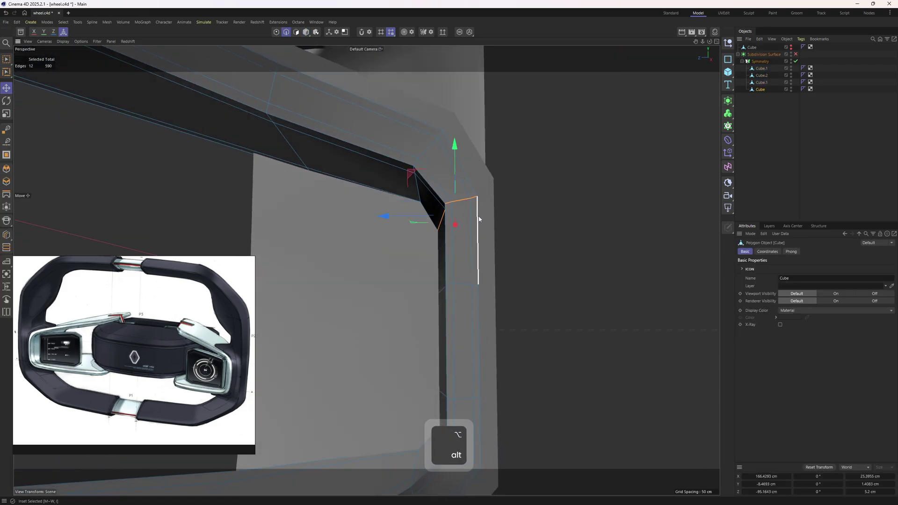
{"action": "key", "text": "m"}
{"action": "key", "text": "o"}
{"action": "left_click_drag", "start_coordinate": [462, 210], "coordinate": [461, 228]}
{"action": "key", "text": "ctrl+z"}
{"action": "key", "text": "e"}
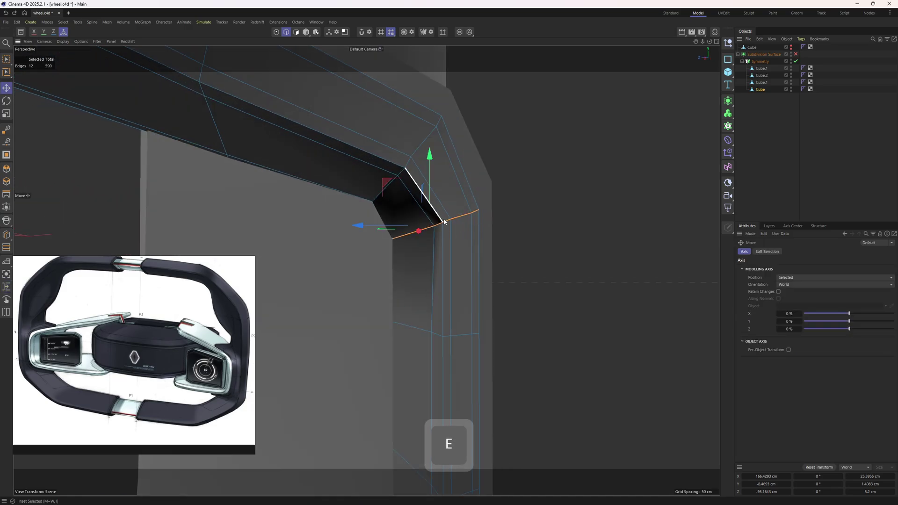
Select only the three crossing edges at the spoke's inner corner and slide them about 1.3 cm down the end
{"action": "left_click", "coordinate": [412, 233], "text": "ctrl+shift"}
{"action": "key", "text": "m"}
{"action": "key", "text": "o"}
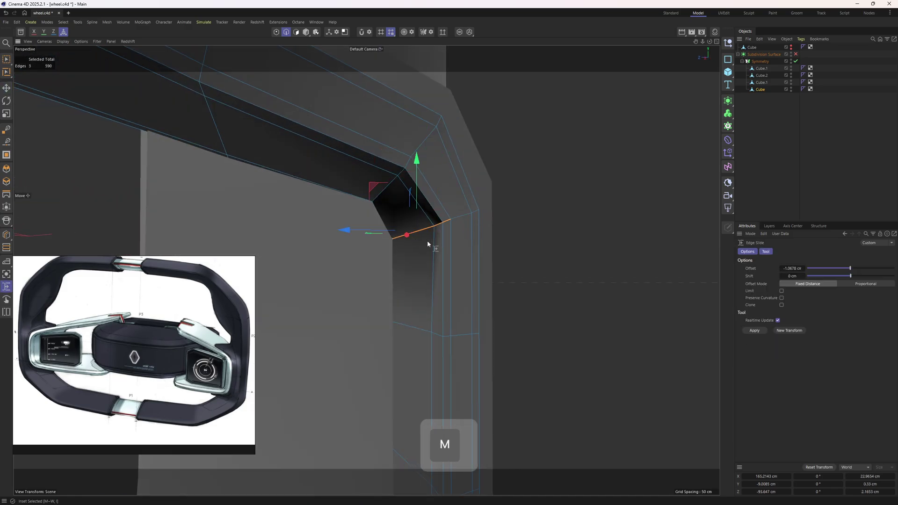
{"action": "mouse_move", "coordinate": [423, 229]}
{"action": "left_mouse_down"}
{"action": "mouse_move", "coordinate": [425, 243]}
{"action": "mouse_move", "coordinate": [420, 230]}
{"action": "left_mouse_up"}
{"action": "key", "text": "3"}
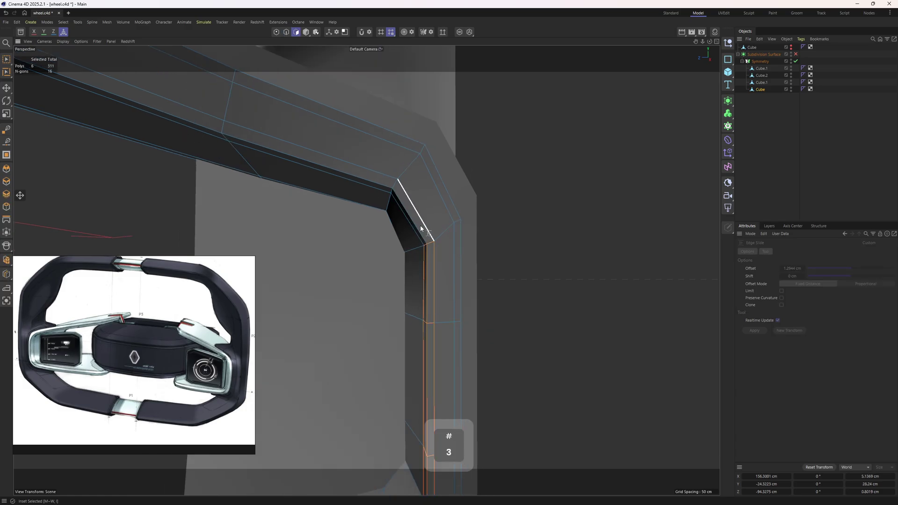
{"action": "key", "text": "e"}
{"action": "key", "text": "2"}
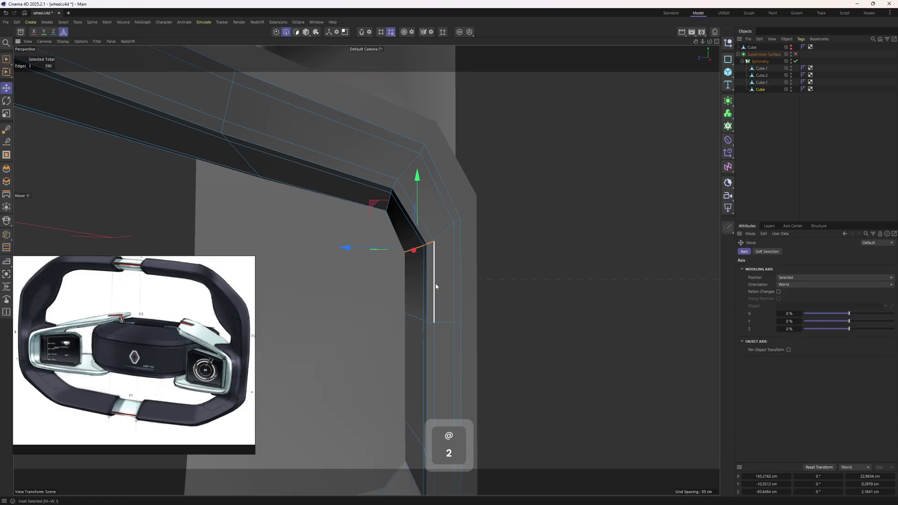
Isolate the spoke and adjust the crossing edges at the arm's side of the upper inner corner with Edge Slide
{"action": "left_click_drag", "start_coordinate": [435, 283], "coordinate": [449, 269], "text": "alt"}
{"action": "left_click", "coordinate": [459, 32]}
{"action": "key", "text": "m"}
{"action": "key", "text": "o"}
{"action": "key", "text": "e"}
{"action": "key", "text": "1"}
{"action": "left_click", "coordinate": [354, 245]}
{"action": "left_click_drag", "start_coordinate": [352, 155], "coordinate": [346, 202], "text": "alt"}
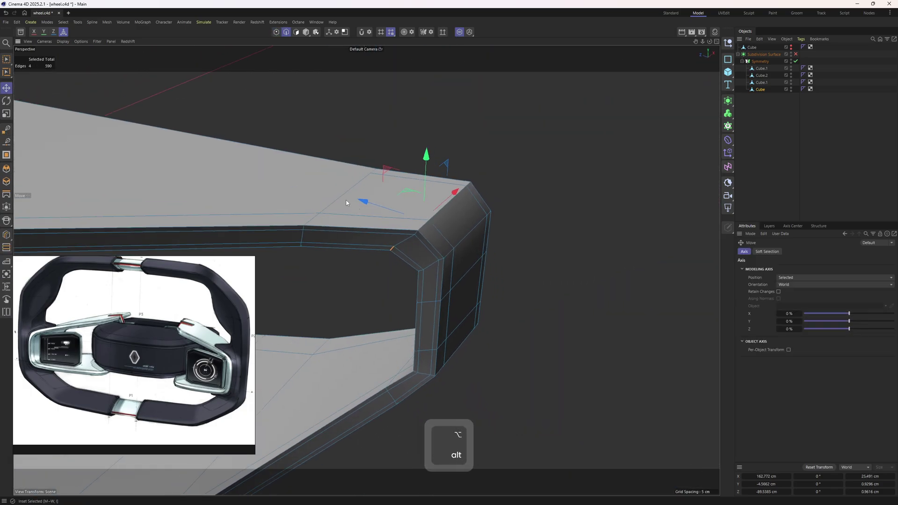
Show the whole wheel again, turn on Subdivision Surface and examine the smoothed spoke corner with and without shading lines
{"action": "left_click", "coordinate": [456, 32]}
{"action": "key", "text": "n"}
{"action": "key", "text": "b"}
{"action": "mouse_move", "coordinate": [449, 196]}
{"action": "left_mouse_down", "text": "alt"}
{"action": "mouse_move", "coordinate": [367, 269]}
{"action": "mouse_move", "coordinate": [397, 233]}
{"action": "left_mouse_up", "text": "alt"}
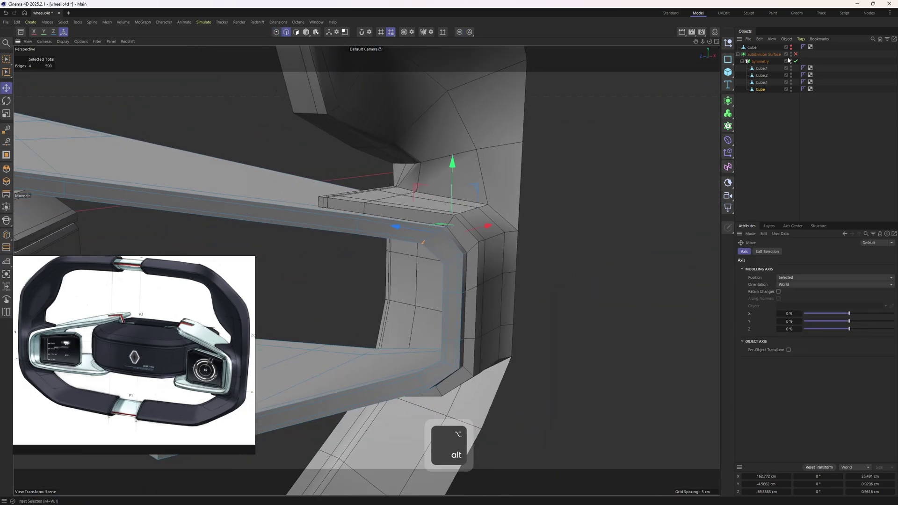
{"action": "left_click", "coordinate": [796, 54]}
{"action": "left_click", "coordinate": [803, 82]}
{"action": "left_click_drag", "start_coordinate": [495, 206], "coordinate": [467, 203], "text": "alt"}
{"action": "key", "text": "n"}
{"action": "key", "text": "a"}
{"action": "left_click", "coordinate": [561, 210]}
{"action": "left_click_drag", "start_coordinate": [561, 210], "coordinate": [502, 188], "text": "alt"}
{"action": "scroll", "coordinate": [455, 249], "scroll_direction": "down", "scroll_amount": 5}
{"action": "scroll", "coordinate": [501, 248], "scroll_direction": "up", "scroll_amount": 3}
{"action": "scroll", "coordinate": [427, 252], "scroll_direction": "up", "scroll_amount": 5}
{"action": "right_click_drag", "start_coordinate": [502, 188], "coordinate": [471, 219], "text": "alt"}
{"action": "left_click_drag", "start_coordinate": [470, 219], "coordinate": [705, 87], "text": "alt"}
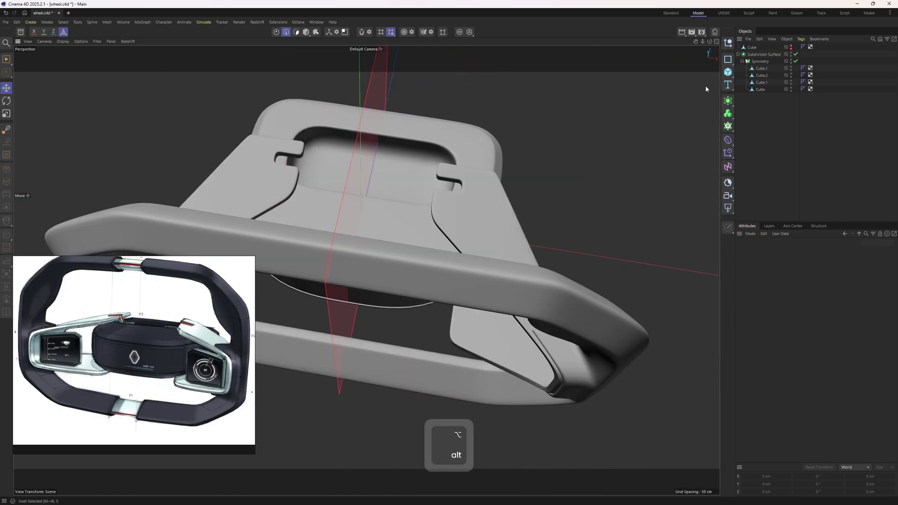
Add a cube, scale it down to about 32.6 cm and place it by the spoke's notch in the top view
{"action": "left_click", "coordinate": [728, 72]}
{"action": "middle_click", "coordinate": [551, 149]}
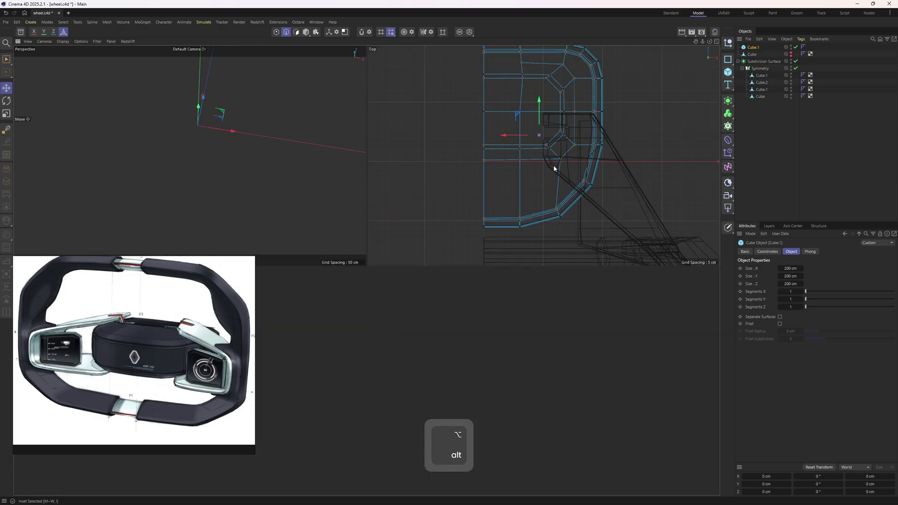
{"action": "middle_click", "coordinate": [553, 166]}
{"action": "middle_click_drag", "start_coordinate": [501, 156], "coordinate": [501, 192], "text": "alt"}
{"action": "scroll", "coordinate": [501, 190], "scroll_direction": "down", "scroll_amount": 3}
{"action": "key", "text": "t"}
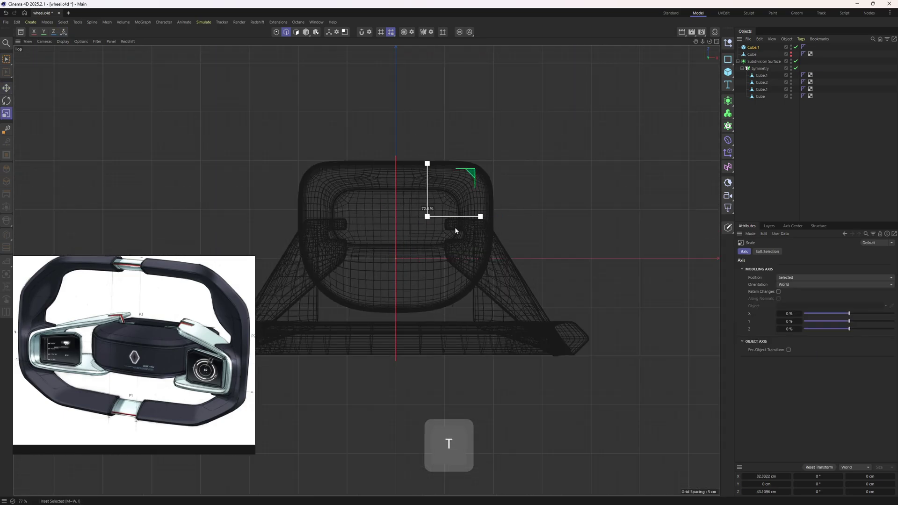
{"action": "scroll", "coordinate": [458, 211], "scroll_direction": "up", "scroll_amount": 3}
{"action": "key", "text": "e"}
Make the new cube editable and raise its bottom face by about 17 cm in the front view to flatten the block
{"action": "key", "text": "F1"}
{"action": "mouse_move", "coordinate": [446, 205]}
{"action": "left_mouse_down", "text": "alt"}
{"action": "mouse_move", "coordinate": [444, 222]}
{"action": "mouse_move", "coordinate": [435, 200]}
{"action": "mouse_move", "coordinate": [401, 194]}
{"action": "left_mouse_up", "text": "alt"}
{"action": "key", "text": "c"}
{"action": "key", "text": "3"}
{"action": "left_click", "coordinate": [402, 192]}
{"action": "left_click_drag", "start_coordinate": [457, 215], "coordinate": [456, 182], "text": "alt"}
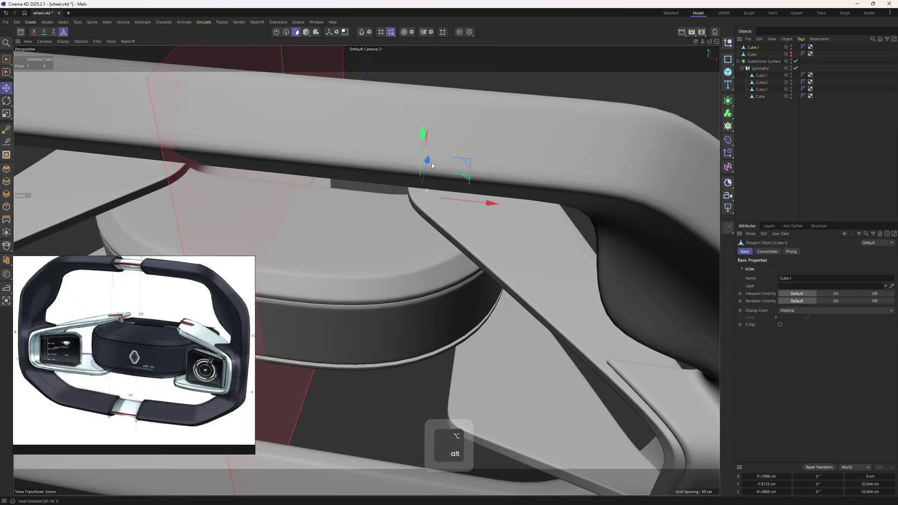
{"action": "middle_click", "coordinate": [456, 182]}
{"action": "key", "text": "space"}
{"action": "left_click_drag", "start_coordinate": [471, 345], "coordinate": [597, 387]}
{"action": "scroll", "coordinate": [561, 343], "scroll_direction": "down", "scroll_amount": 3}
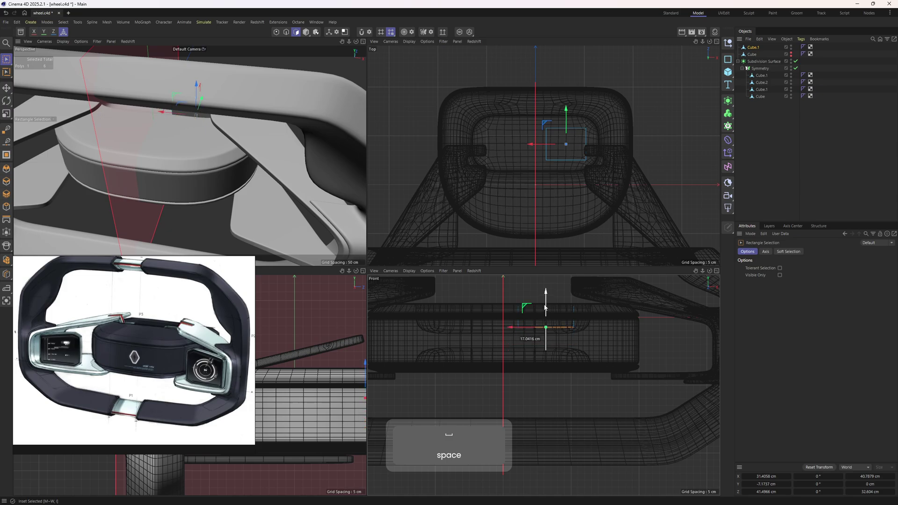
{"action": "left_click_drag", "start_coordinate": [545, 307], "coordinate": [544, 308]}
Delete the flattened block's top and bottom faces so only its four side walls are left
{"action": "middle_click", "coordinate": [229, 140]}
{"action": "left_click_drag", "start_coordinate": [229, 139], "coordinate": [385, 267], "text": "alt"}
{"action": "middle_click_drag", "start_coordinate": [385, 268], "coordinate": [395, 316], "text": "alt"}
{"action": "scroll", "coordinate": [387, 259], "scroll_direction": "up", "scroll_amount": 2}
{"action": "key", "text": "e"}
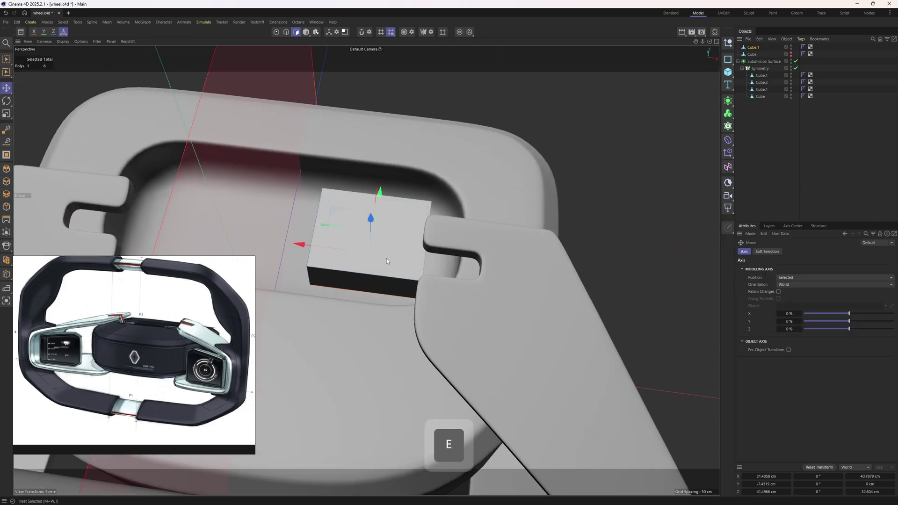
{"action": "key", "text": "Delete"}
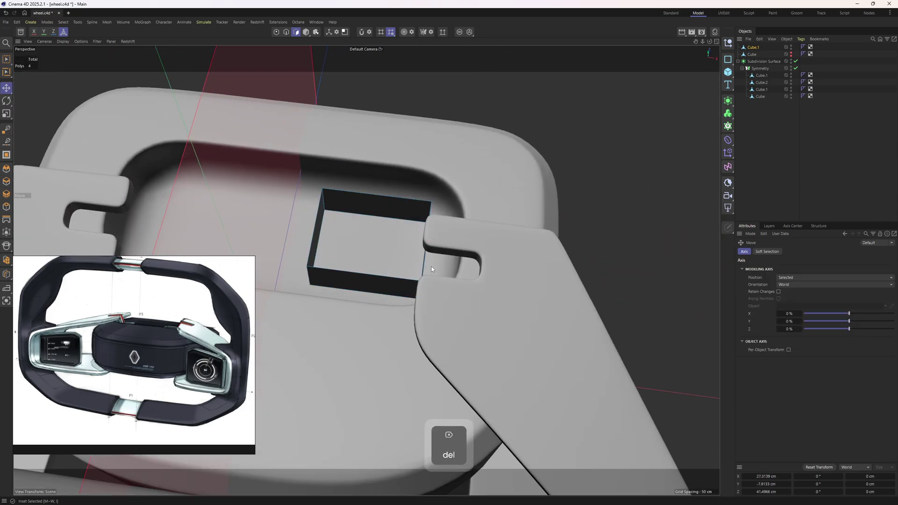
Ring-select the four vertical corner edges of the open band
{"action": "key", "text": "2"}
{"action": "left_click", "coordinate": [325, 206]}
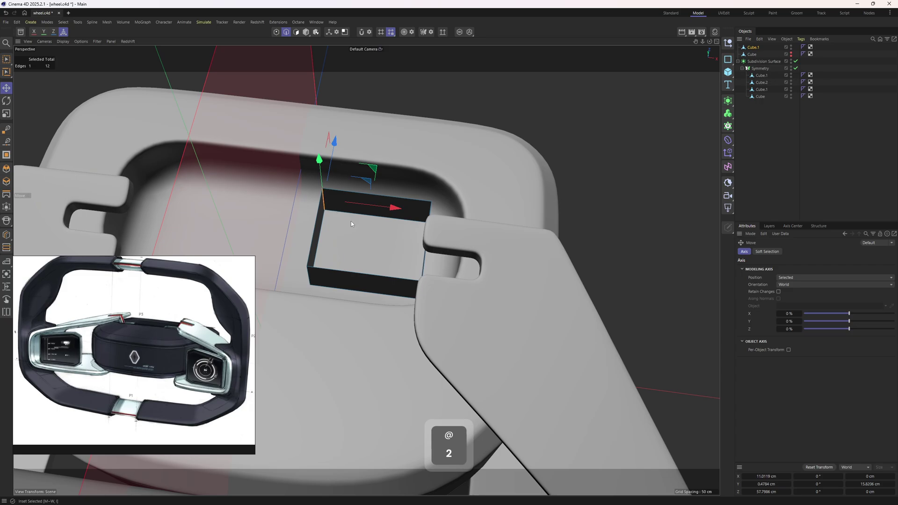
{"action": "key", "text": "u"}
{"action": "key", "text": "b"}
{"action": "left_click", "coordinate": [394, 219]}
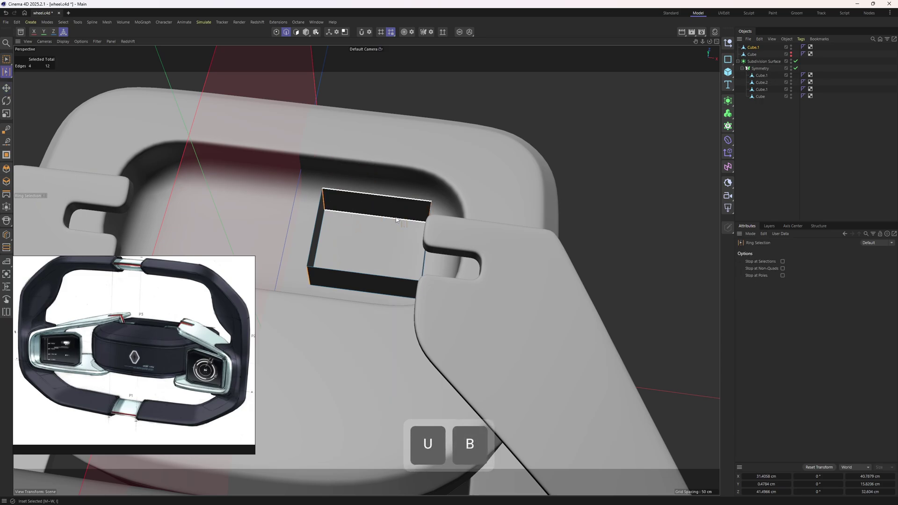
{"action": "key", "text": "m"}
{"action": "key", "text": "v"}
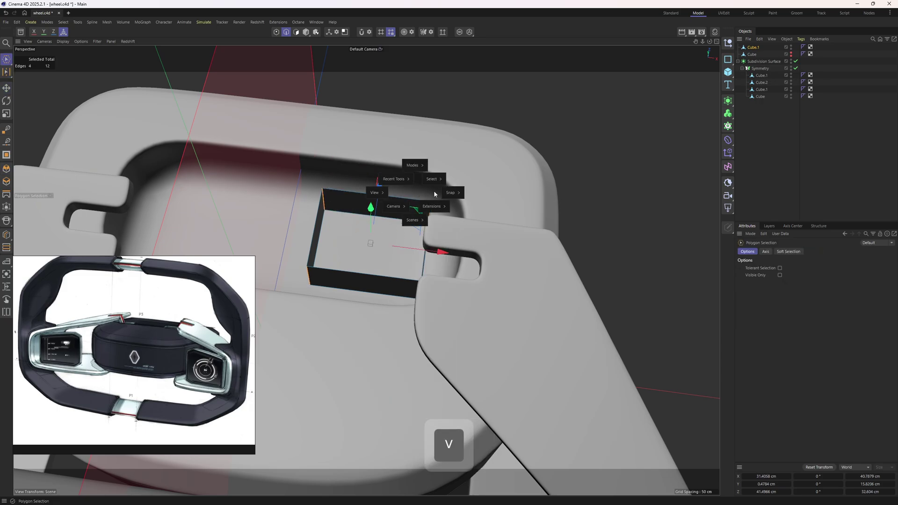
{"action": "mouse_move", "coordinate": [461, 180]}
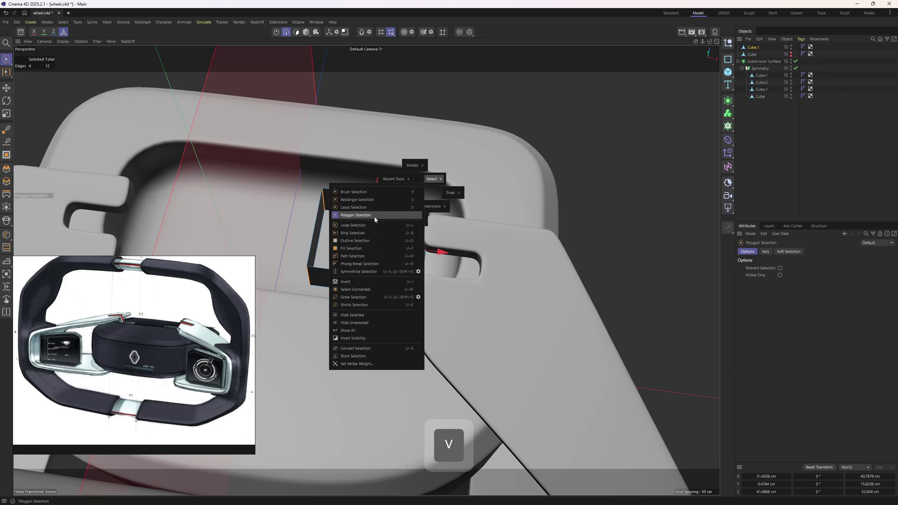
{"action": "left_click", "coordinate": [355, 192]}
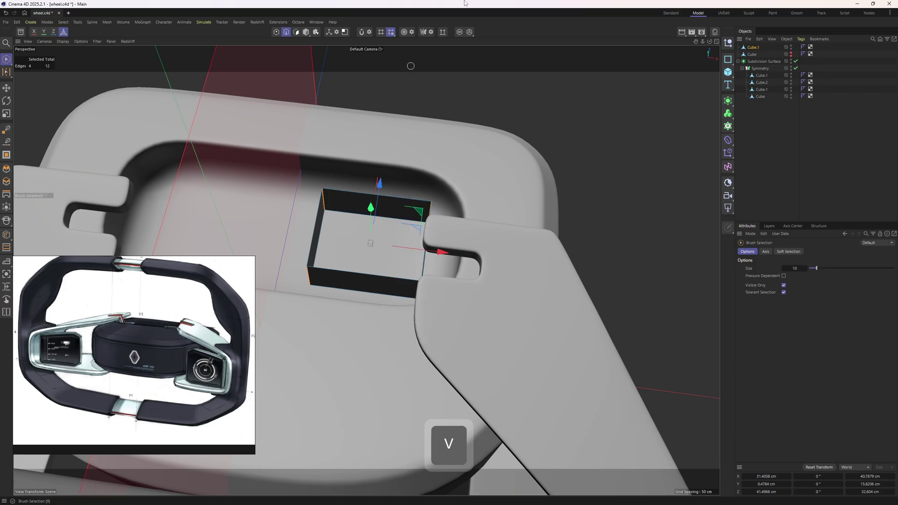
{"action": "scroll", "coordinate": [381, 210], "scroll_direction": "up", "scroll_amount": 2}
Bevel the band's four corner edges as a chamfer with a 6.3 cm offset and no subdivision
{"action": "key", "text": "m"}
{"action": "key", "text": "s"}
{"action": "scroll", "coordinate": [351, 212], "scroll_direction": "up", "scroll_amount": 2}
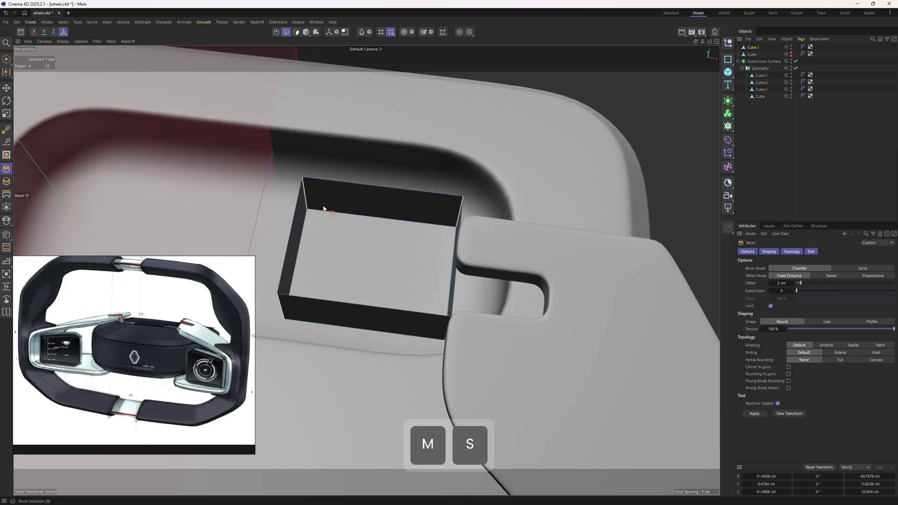
{"action": "left_click_drag", "start_coordinate": [482, 172], "coordinate": [495, 172]}
{"action": "middle_click", "coordinate": [495, 172]}
{"action": "middle_click", "coordinate": [495, 172]}
{"action": "key", "text": "ctrl+z"}
{"action": "left_click_drag", "start_coordinate": [508, 228], "coordinate": [533, 228]}
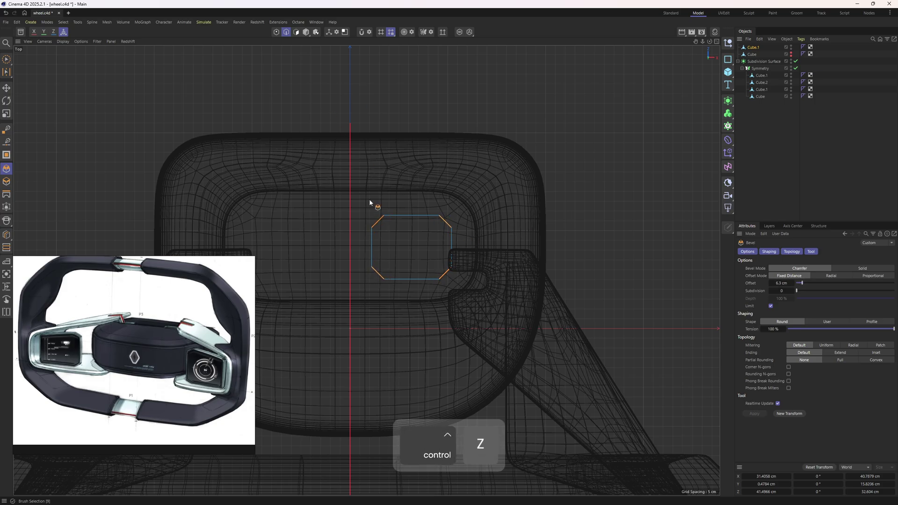
Cut vertical edges into the band's straight walls with Loop/Path Cut
{"action": "middle_click", "coordinate": [457, 245]}
{"action": "middle_click", "coordinate": [347, 224]}
{"action": "key", "text": "k"}
{"action": "key", "text": "l"}
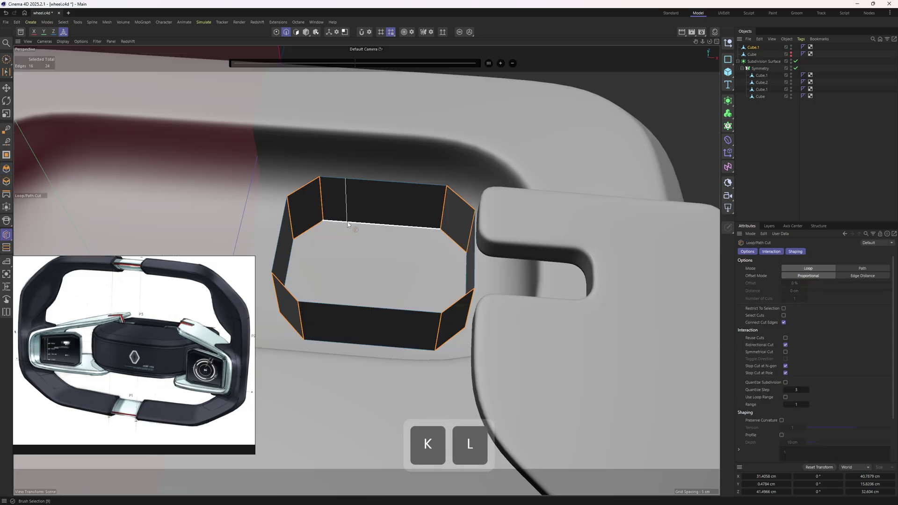
{"action": "left_click", "coordinate": [354, 224]}
{"action": "left_click_drag", "start_coordinate": [354, 224], "coordinate": [223, 179], "text": "alt"}
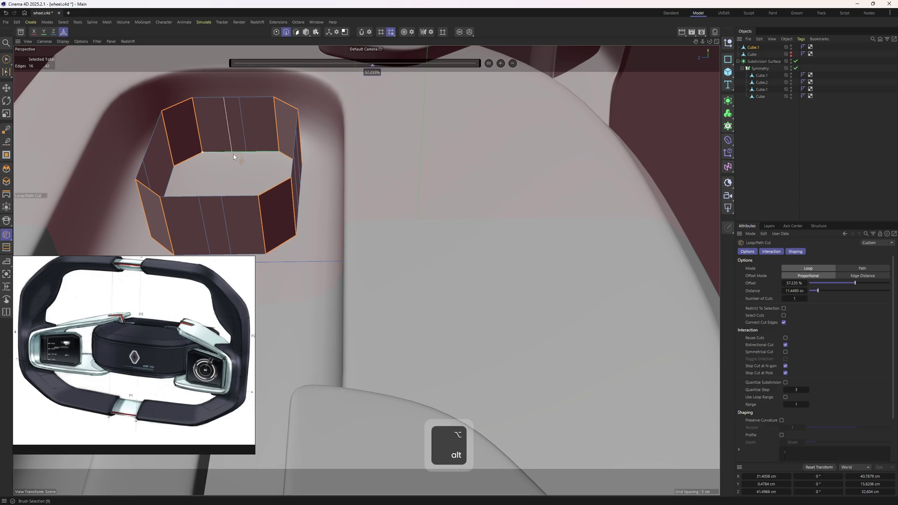
{"action": "left_click", "coordinate": [227, 97]}
Select all polygons of the band and extrude them inward by 3.94 cm with Create Caps enabled
{"action": "key", "text": "3"}
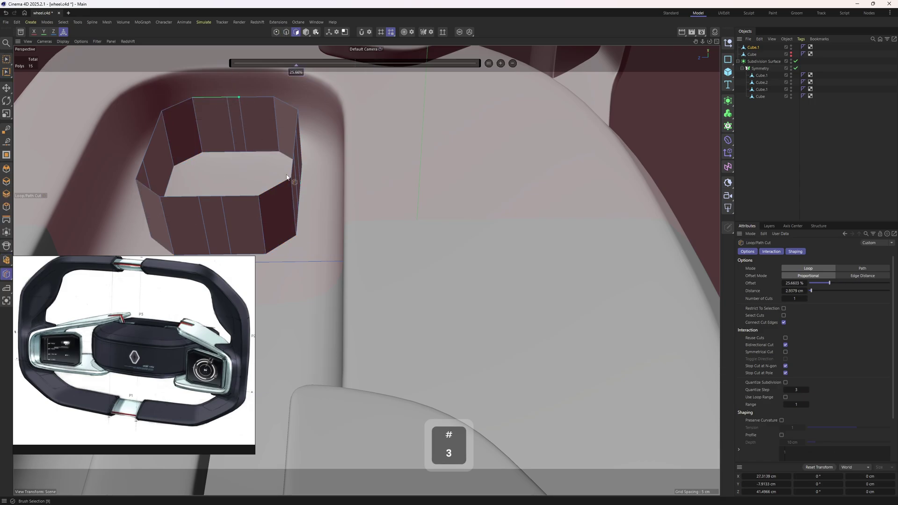
{"action": "key", "text": "ctrl+a"}
{"action": "left_click_drag", "start_coordinate": [266, 155], "coordinate": [285, 150], "text": "alt"}
{"action": "middle_click_drag", "start_coordinate": [285, 150], "coordinate": [345, 189], "text": "alt"}
{"action": "key", "text": "d"}
{"action": "middle_click_drag", "start_coordinate": [467, 220], "coordinate": [526, 191], "text": "alt"}
{"action": "left_click_drag", "start_coordinate": [527, 193], "coordinate": [672, 224], "text": "alt"}
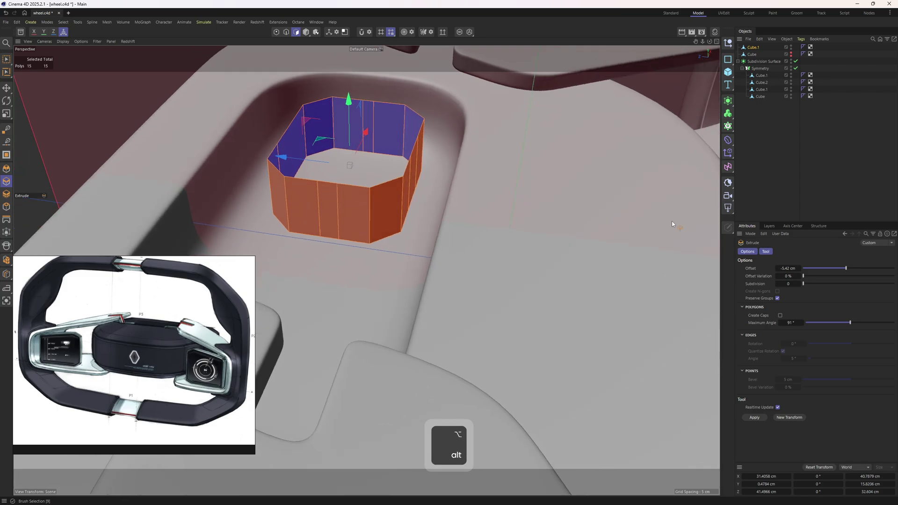
{"action": "left_click_drag", "start_coordinate": [526, 197], "coordinate": [496, 197]}
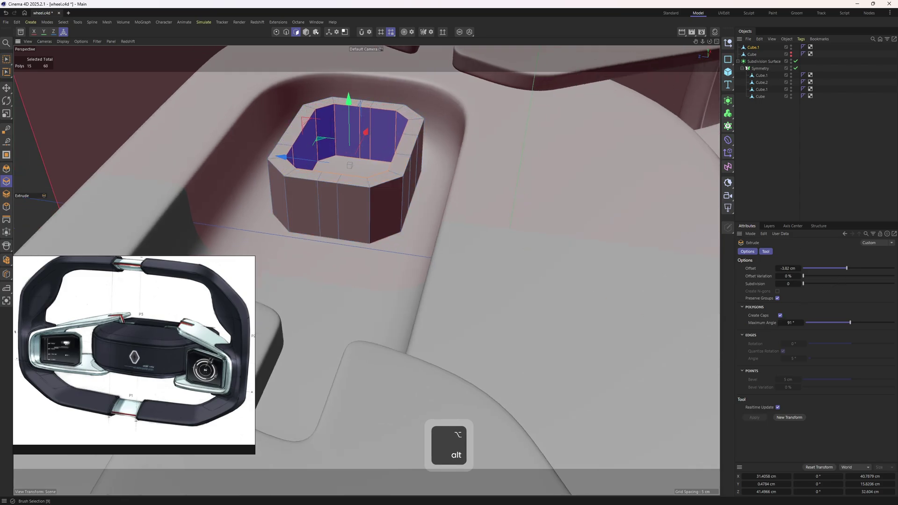
Cut a horizontal loop at about 76.98 % around the ring's inner wall and isolate the ring in the view
{"action": "key", "text": "k"}
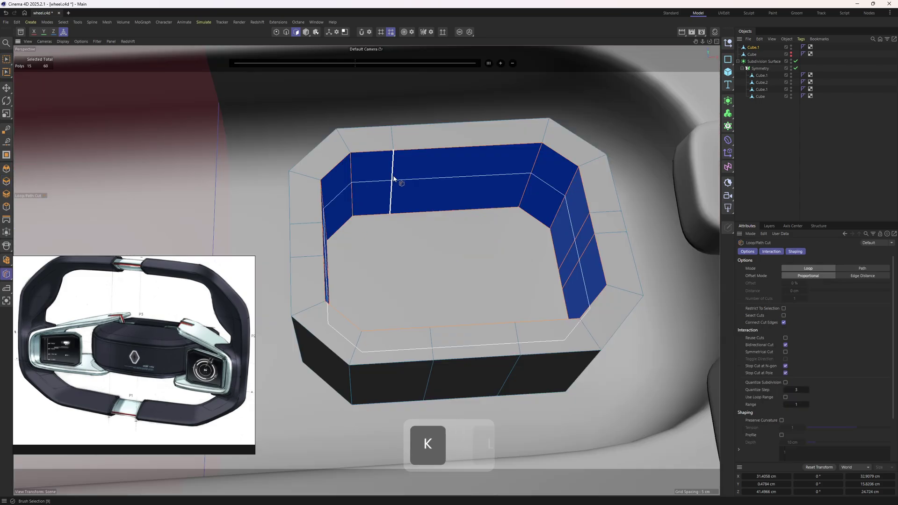
{"action": "key", "text": "l"}
{"action": "key", "text": "3"}
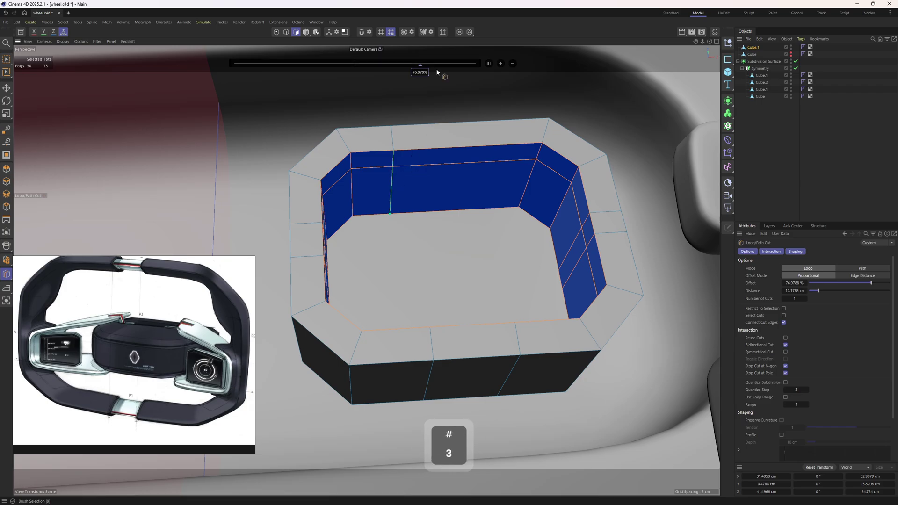
{"action": "left_click", "coordinate": [461, 32]}
Select the inner wall polygons below the new loop and extrude them inward to form a step inside the ring
{"action": "key", "text": "u"}
{"action": "key", "text": "l"}
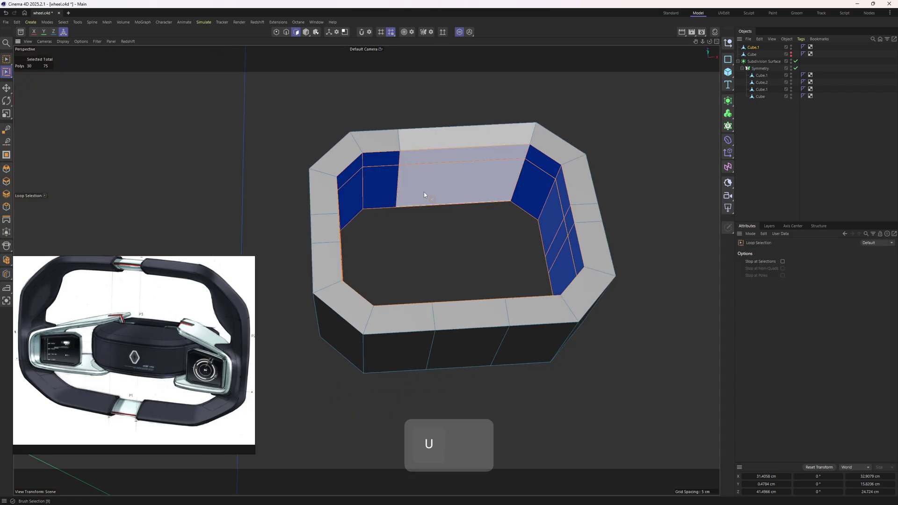
{"action": "key", "text": "d"}
{"action": "key", "text": "2"}
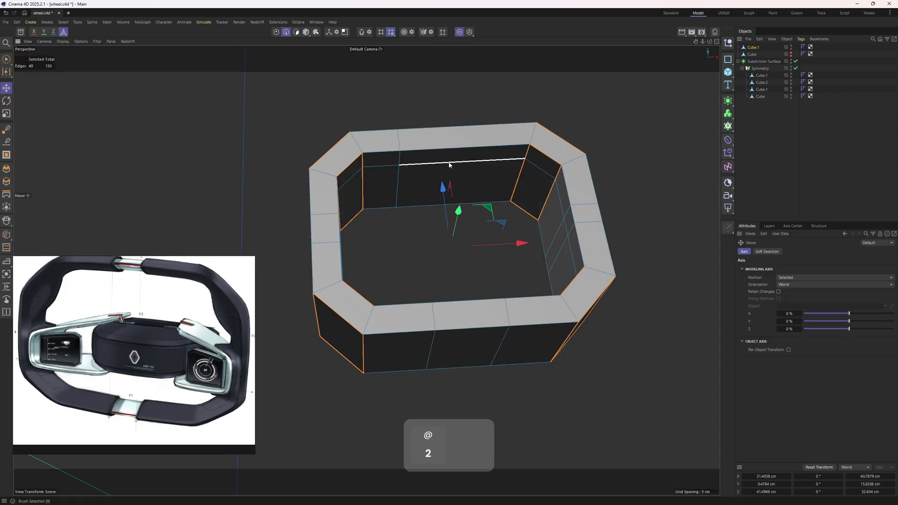
{"action": "double_click", "coordinate": [450, 165]}
{"action": "left_click_drag", "start_coordinate": [461, 208], "coordinate": [452, 130], "text": "alt"}
{"action": "key", "text": "3"}
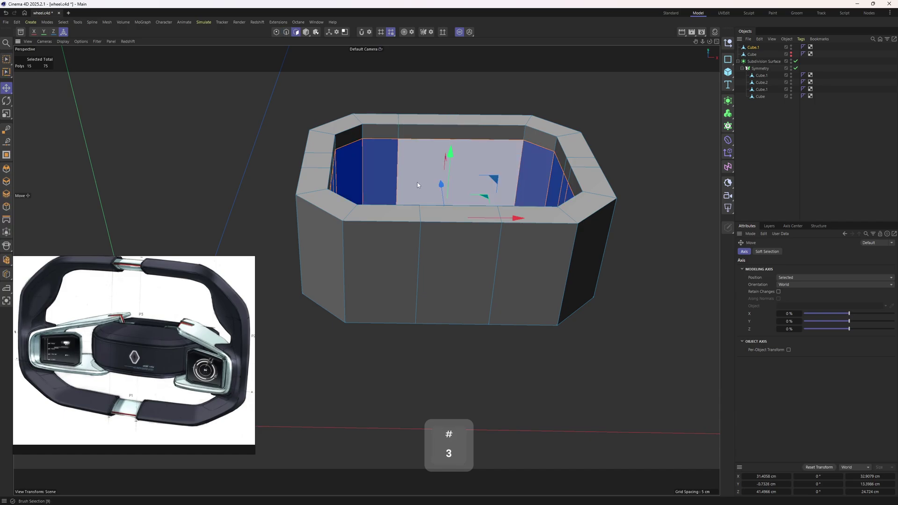
{"action": "key", "text": "d"}
{"action": "left_click_drag", "start_coordinate": [516, 182], "coordinate": [456, 196], "text": "alt"}
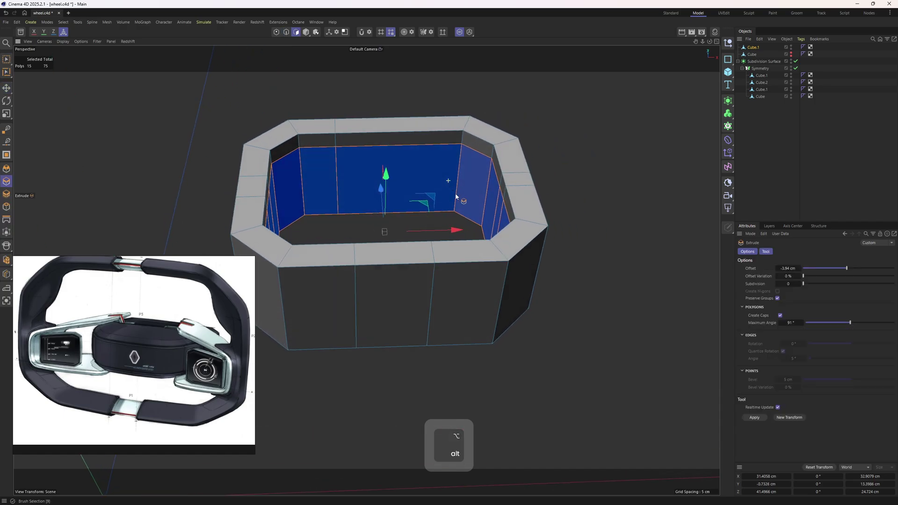
{"action": "left_click_drag", "start_coordinate": [619, 277], "coordinate": [510, 192]}
Chamfer the ring's outer top edge, making the bevelled band about 1.7 cm high
{"action": "key", "text": "2"}
{"action": "key", "text": "e"}
{"action": "key", "text": "s"}
Add supporting loop cuts around the ring's rims and inner walls, with one at about 13.52 % near the innermost wall's lower end
{"action": "key", "text": "k"}
{"action": "key", "text": "l"}
{"action": "left_click", "coordinate": [525, 243]}
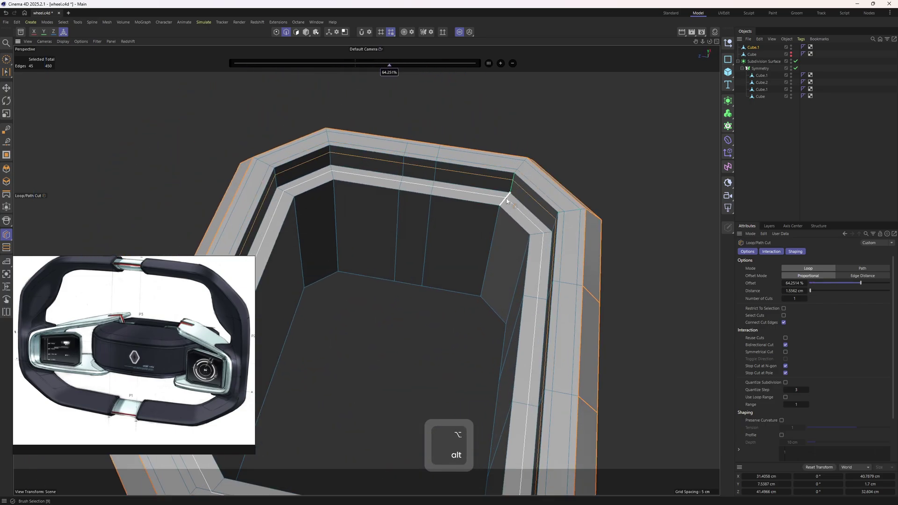
{"action": "left_click", "coordinate": [506, 198]}
{"action": "left_click", "coordinate": [497, 213]}
{"action": "left_click", "coordinate": [483, 284]}
{"action": "middle_click_drag", "start_coordinate": [484, 287], "coordinate": [456, 238], "text": "alt"}
{"action": "right_click_drag", "start_coordinate": [456, 238], "coordinate": [443, 204], "text": "alt"}
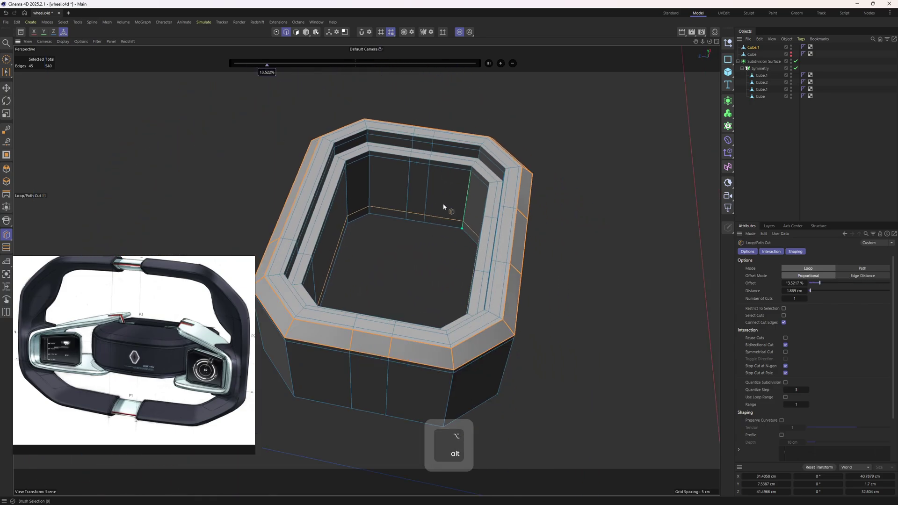
Try to delete the ring's underside polygons with a rectangle selection in the perspective view
{"action": "left_click_drag", "start_coordinate": [444, 207], "coordinate": [369, 187], "text": "alt"}
{"action": "key", "text": "3"}
{"action": "key", "text": "0"}
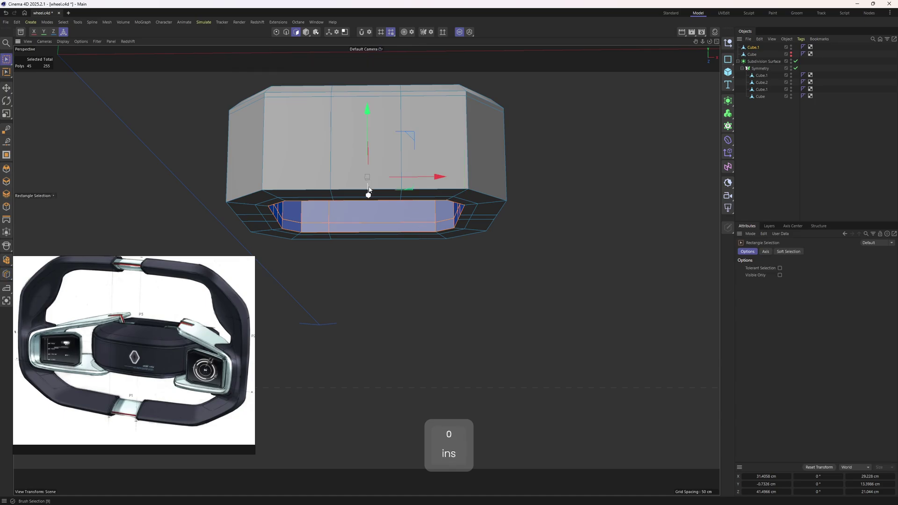
{"action": "middle_click_drag", "start_coordinate": [368, 189], "coordinate": [406, 200], "text": "alt"}
{"action": "left_click_drag", "start_coordinate": [214, 178], "coordinate": [611, 323]}
{"action": "key", "text": "Delete"}
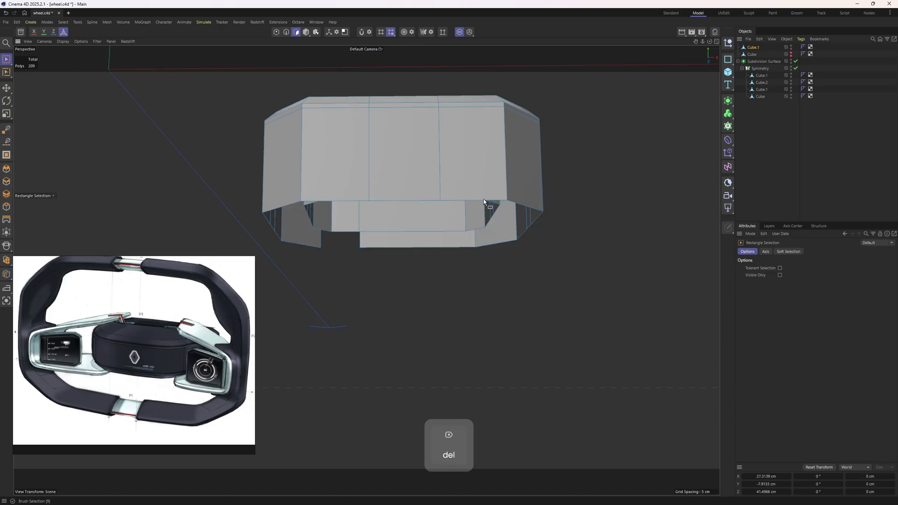
{"action": "left_click_drag", "start_coordinate": [408, 119], "coordinate": [435, 265], "text": "alt"}
{"action": "left_click_drag", "start_coordinate": [574, 176], "coordinate": [440, 189], "text": "alt"}
{"action": "key", "text": "ctrl+z"}
Select the ring's lowest row of polygons in the front view and delete it
{"action": "middle_click", "coordinate": [440, 188]}
{"action": "middle_click", "coordinate": [482, 302]}
{"action": "middle_click_drag", "start_coordinate": [447, 216], "coordinate": [457, 243], "text": "alt"}
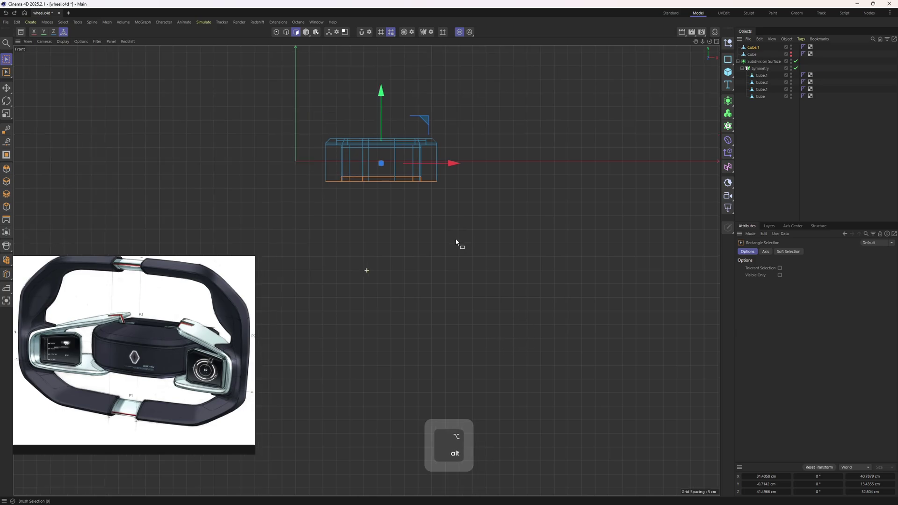
{"action": "right_click_drag", "start_coordinate": [385, 179], "coordinate": [514, 179], "text": "alt"}
{"action": "left_click_drag", "start_coordinate": [145, 170], "coordinate": [100, 176]}
{"action": "key", "text": "Delete"}
Cut the missing vertical loop through the ring's long straight wall at about 70.48 %
{"action": "middle_click", "coordinate": [265, 193]}
{"action": "middle_click", "coordinate": [327, 201]}
{"action": "right_click_drag", "start_coordinate": [603, 211], "coordinate": [499, 211], "text": "alt"}
{"action": "left_click_drag", "start_coordinate": [498, 208], "coordinate": [401, 332], "text": "alt"}
{"action": "scroll", "coordinate": [386, 281], "scroll_direction": "up", "scroll_amount": 3}
{"action": "key", "text": "e"}
{"action": "scroll", "coordinate": [386, 280], "scroll_direction": "down", "scroll_amount": 1}
{"action": "key", "text": "k"}
{"action": "key", "text": "j"}
{"action": "key", "text": "k"}
{"action": "key", "text": "l"}
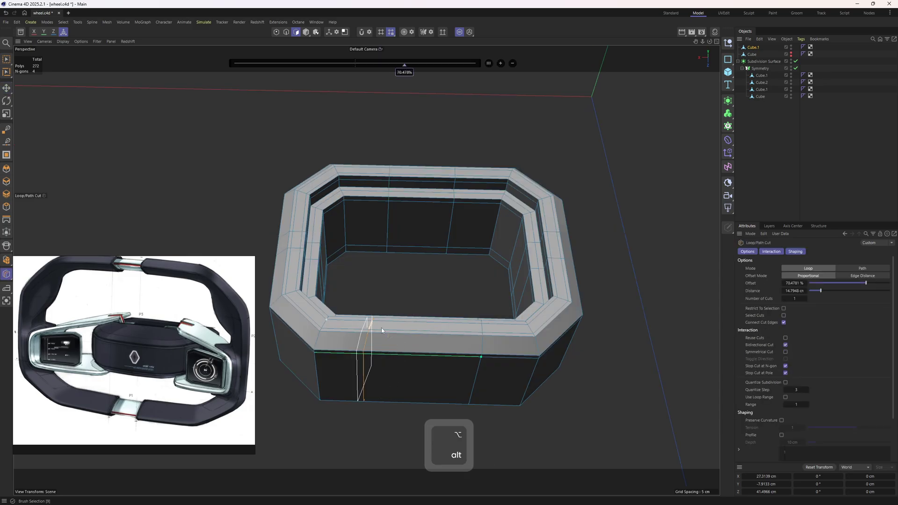
{"action": "right_click_drag", "start_coordinate": [370, 328], "coordinate": [445, 367], "text": "alt"}
Remove the polygons closing the ring's underside, working in the front view
{"action": "middle_click", "coordinate": [509, 369]}
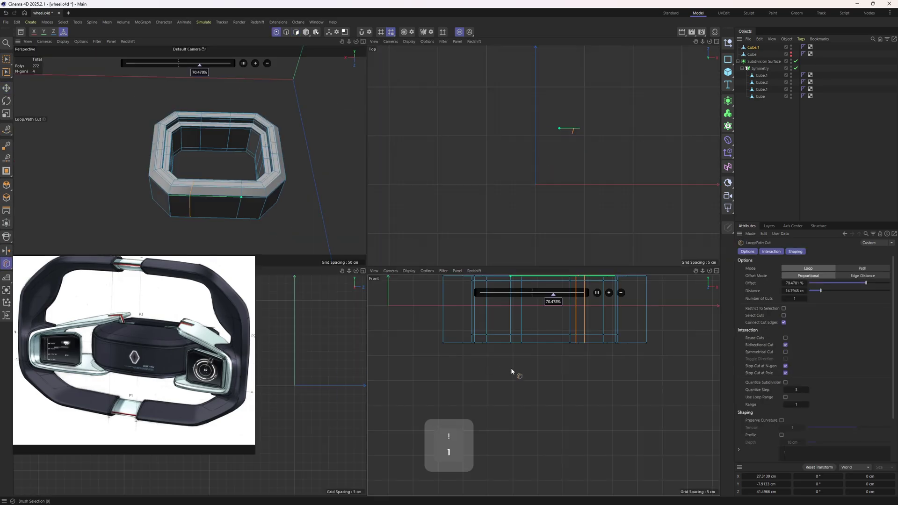
{"action": "key", "text": "space"}
{"action": "middle_click", "coordinate": [350, 252]}
{"action": "left_click_drag", "start_coordinate": [404, 280], "coordinate": [419, 300], "text": "alt"}
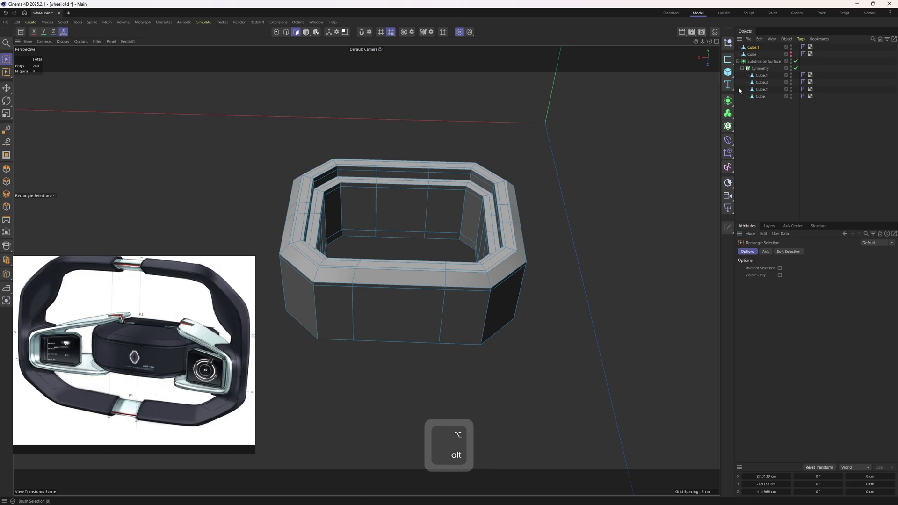
Try smoothing the ring under its own new Subdivision Surface
{"action": "left_click", "coordinate": [729, 106], "text": "alt"}
{"action": "left_click_drag", "start_coordinate": [434, 234], "coordinate": [435, 275], "text": "alt"}
{"action": "key", "text": "ctrl+z"}
{"action": "key", "text": "ctrl+z"}
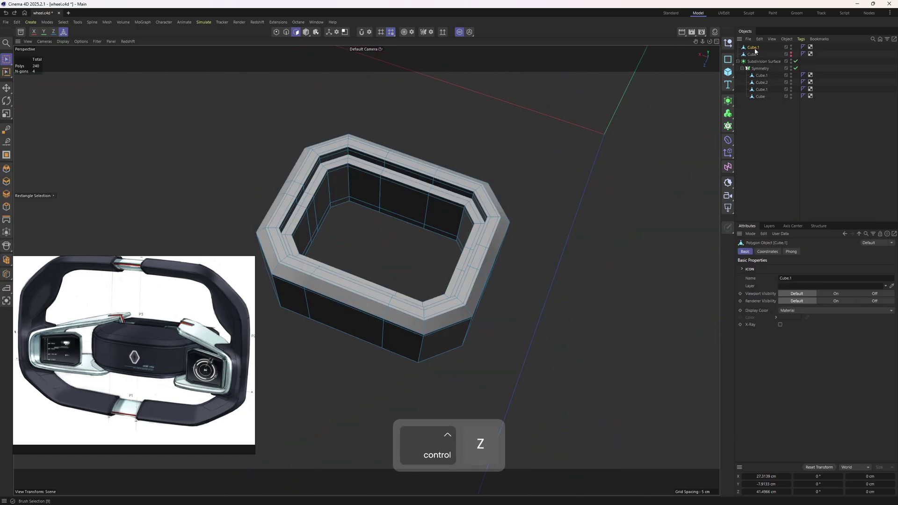
Move the ring into the existing Symmetry under the Subdivision Surface and show the whole wheel again
{"action": "left_click_drag", "start_coordinate": [762, 71], "coordinate": [762, 71]}
{"action": "left_click", "coordinate": [459, 32]}
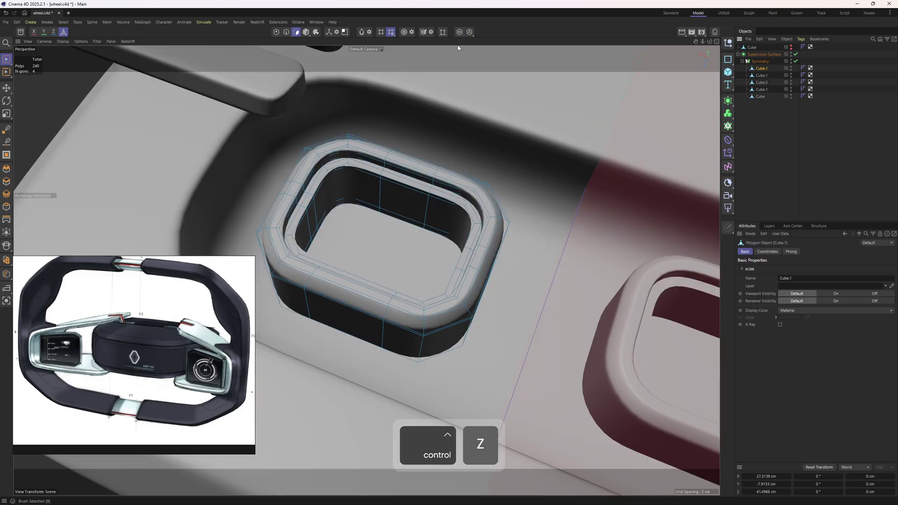
{"action": "scroll", "coordinate": [456, 140], "scroll_direction": "down", "scroll_amount": 5}
{"action": "left_click_drag", "start_coordinate": [443, 156], "coordinate": [397, 304], "text": "alt"}
Deselect the ring and turn off both Symmetry and Subdivision Surface to expose the base meshes
{"action": "left_click", "coordinate": [776, 109]}
{"action": "scroll", "coordinate": [393, 234], "scroll_direction": "down", "scroll_amount": 3}
{"action": "right_click_drag", "start_coordinate": [398, 304], "coordinate": [768, 27], "text": "alt"}
{"action": "left_click", "coordinate": [795, 61]}
{"action": "left_click", "coordinate": [795, 54]}
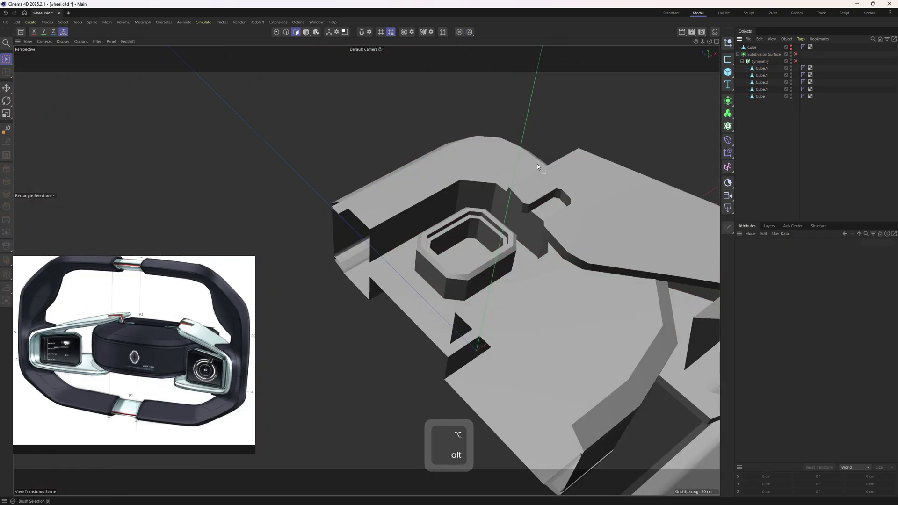
Slide the top edge loop of the hub shell's recess wall downward with an offset of -2.7442 cm
{"action": "key", "text": "4"}
{"action": "key", "text": "3"}
{"action": "key", "text": "e"}
{"action": "left_click", "coordinate": [447, 177]}
{"action": "key", "text": "2"}
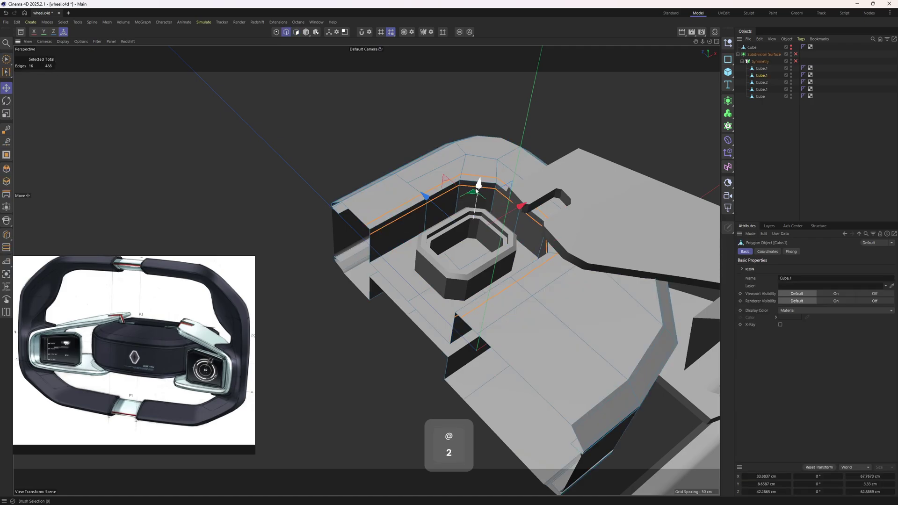
{"action": "scroll", "coordinate": [464, 190], "scroll_direction": "up", "scroll_amount": 3}
{"action": "double_click", "coordinate": [433, 190]}
{"action": "left_click_drag", "start_coordinate": [433, 190], "coordinate": [491, 149], "text": "alt"}
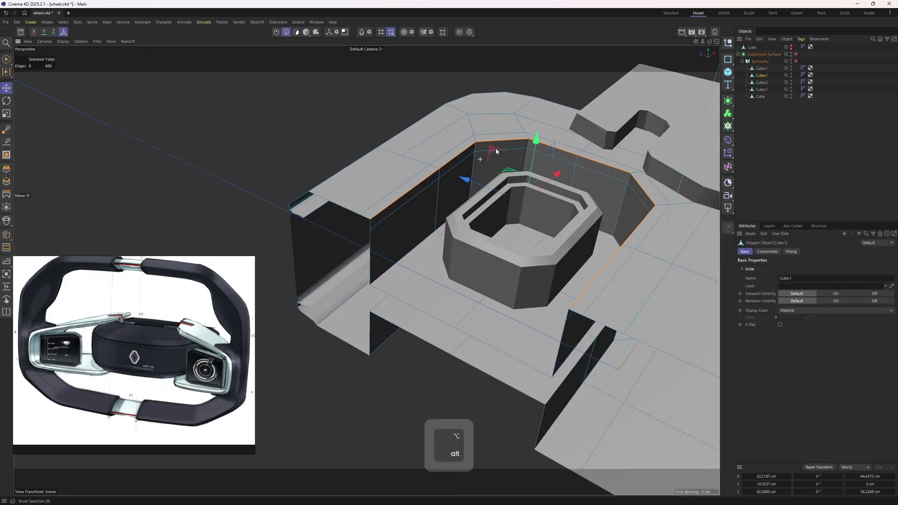
{"action": "middle_click_drag", "start_coordinate": [492, 149], "coordinate": [469, 181], "text": "alt"}
{"action": "left_click_drag", "start_coordinate": [468, 180], "coordinate": [435, 177], "text": "alt"}
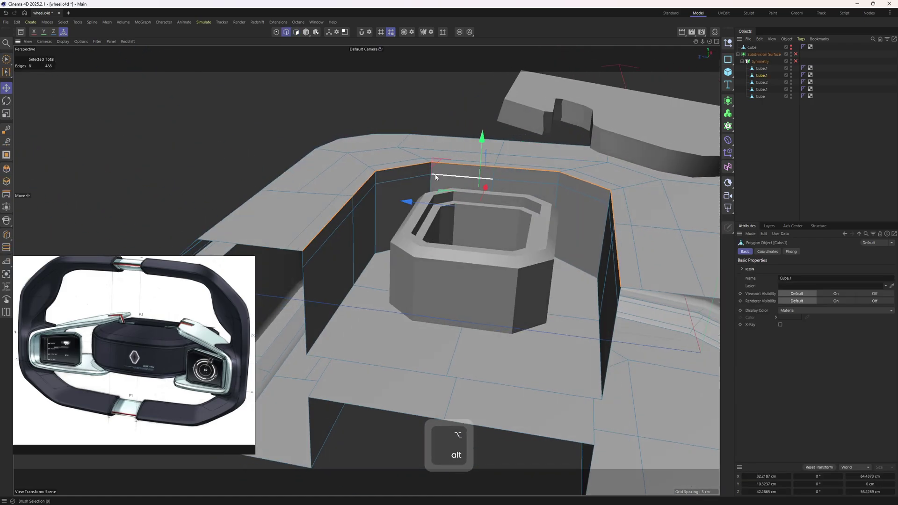
{"action": "key", "text": "m"}
{"action": "scroll", "coordinate": [377, 172], "scroll_direction": "up", "scroll_amount": 2}
{"action": "key", "text": "o"}
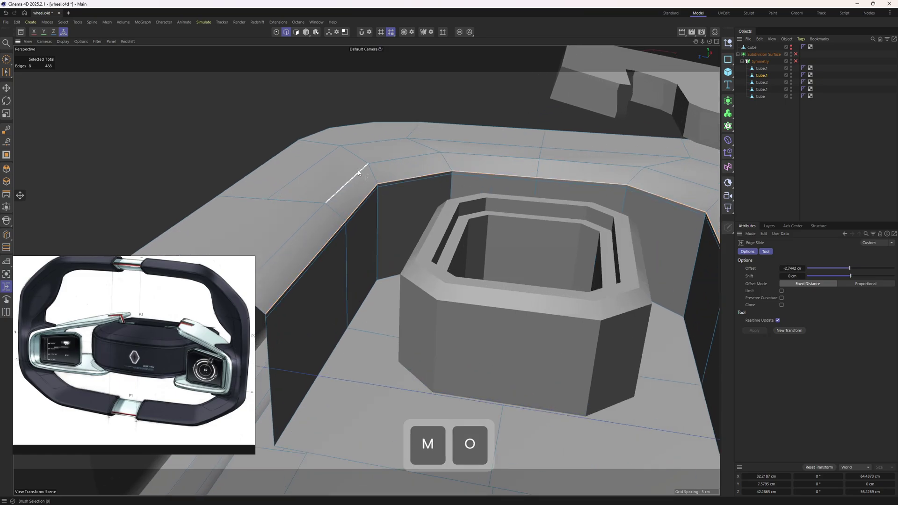
Bevel the edge loop around the recess on the shell's upper face in Solid mode with a 0.88 cm offset
{"action": "double_click", "coordinate": [358, 172]}
{"action": "right_click_drag", "start_coordinate": [358, 172], "coordinate": [317, 196], "text": "alt"}
{"action": "right_click_drag", "start_coordinate": [434, 208], "coordinate": [503, 195], "text": "alt"}
{"action": "key", "text": "m"}
{"action": "key", "text": "s"}
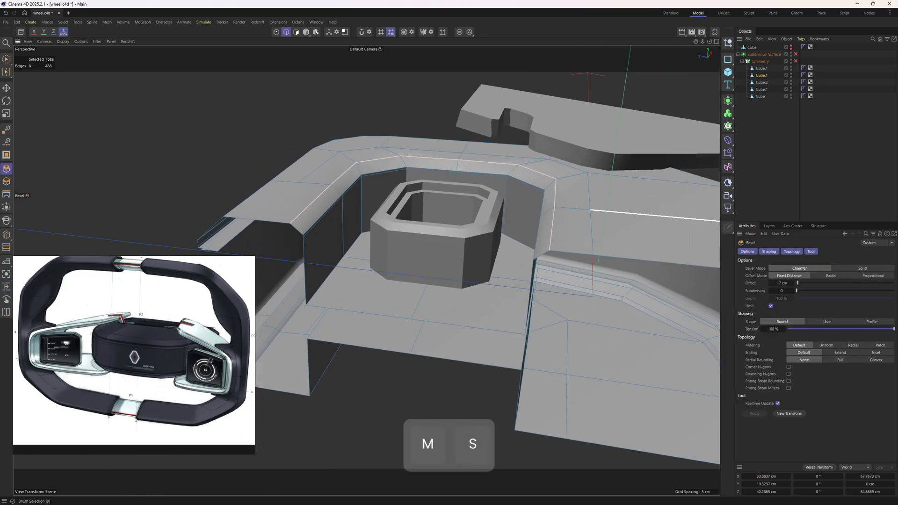
{"action": "key", "text": "ctrl+z"}
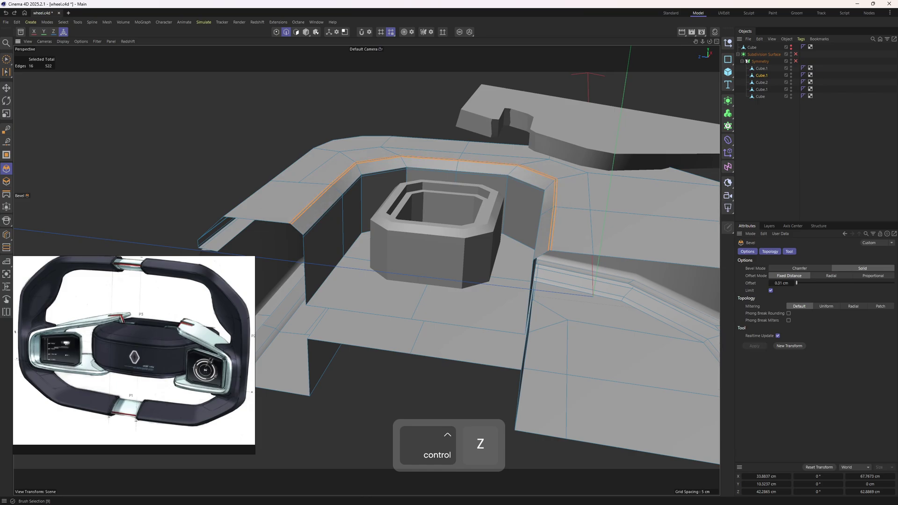
Check the beveled recess rim with Symmetry and Subdivision Surface on, ending with both off
{"action": "left_click", "coordinate": [796, 61]}
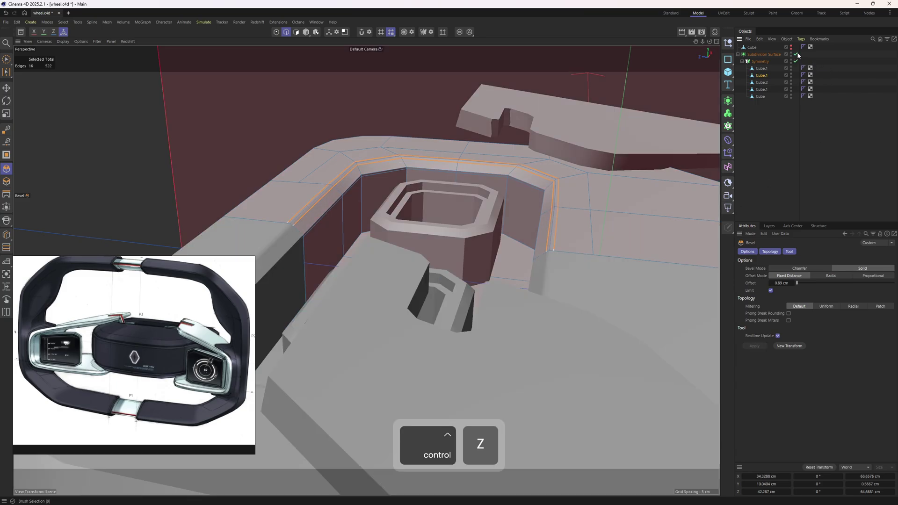
{"action": "left_click", "coordinate": [796, 54]}
{"action": "left_click", "coordinate": [776, 140]}
{"action": "right_click_drag", "start_coordinate": [483, 192], "coordinate": [402, 206], "text": "alt"}
{"action": "left_click_drag", "start_coordinate": [402, 206], "coordinate": [447, 271], "text": "alt"}
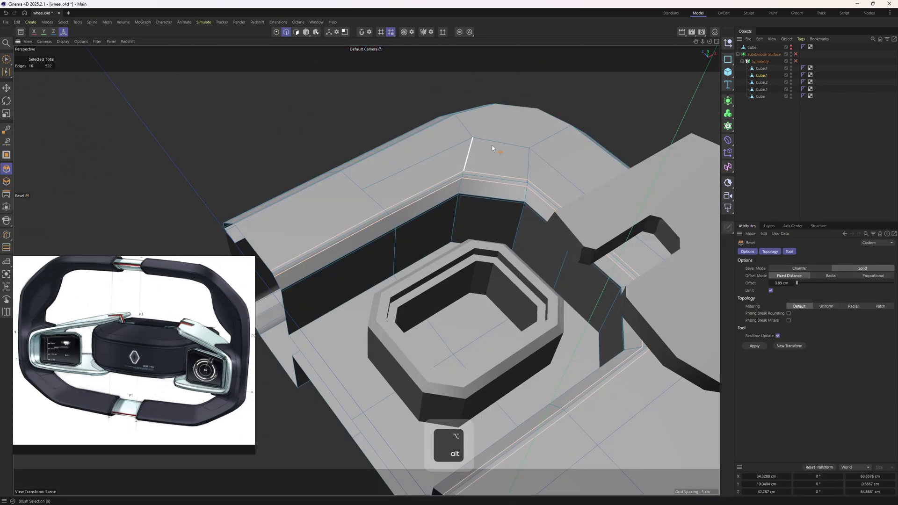
{"action": "left_click_drag", "start_coordinate": [493, 149], "coordinate": [484, 155], "text": "alt"}
{"action": "key", "text": "e"}
{"action": "key", "text": "k"}
{"action": "scroll", "coordinate": [426, 171], "scroll_direction": "up", "scroll_amount": 2}
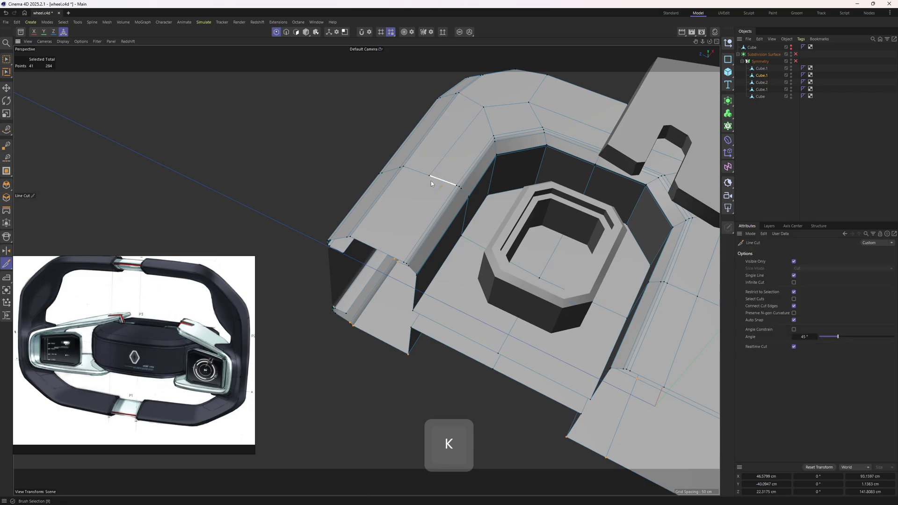
{"action": "left_click", "coordinate": [437, 163]}
{"action": "key", "text": "e"}
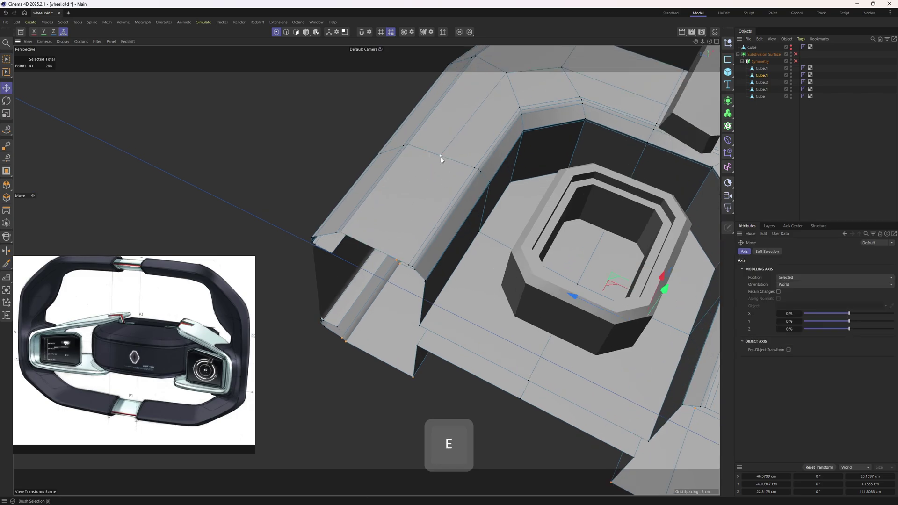
{"action": "key", "text": "k"}
{"action": "key", "text": "e"}
Try shifting the front edge of the upper panel at the shell's open end, and undo the shift
{"action": "left_click_drag", "start_coordinate": [462, 180], "coordinate": [420, 221], "text": "alt"}
{"action": "key", "text": "2"}
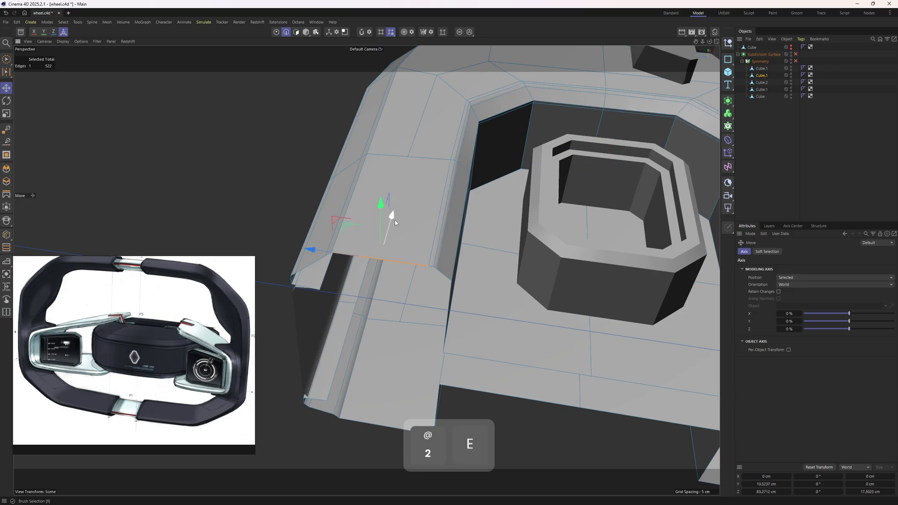
{"action": "key", "text": "ctrl+z"}
{"action": "key", "text": "ctrl+z"}
{"action": "key", "text": "1"}
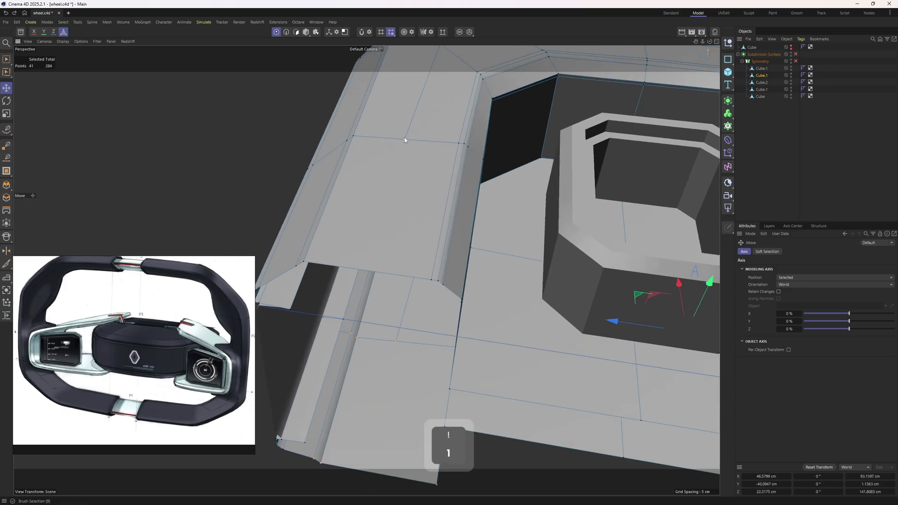
{"action": "key", "text": "2"}
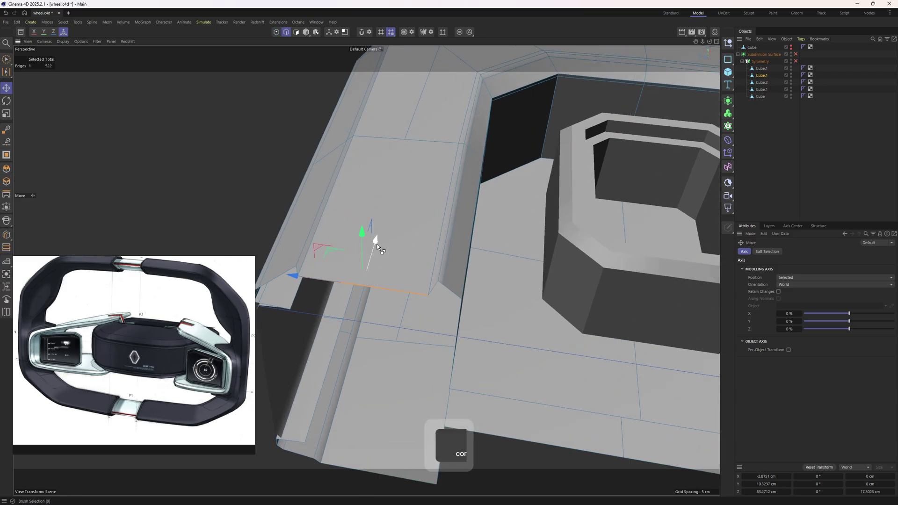
{"action": "key", "text": "ctrl+z"}
Try a Line Cut across the upper end panel from its front edge to its rear edge
{"action": "key", "text": "k"}
{"action": "left_click", "coordinate": [377, 270]}
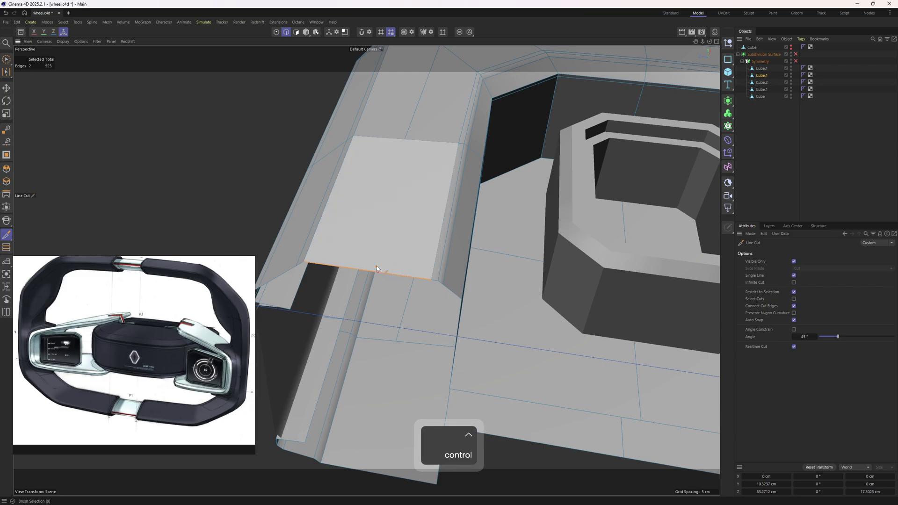
{"action": "left_click", "coordinate": [428, 139]}
{"action": "key", "text": "e"}
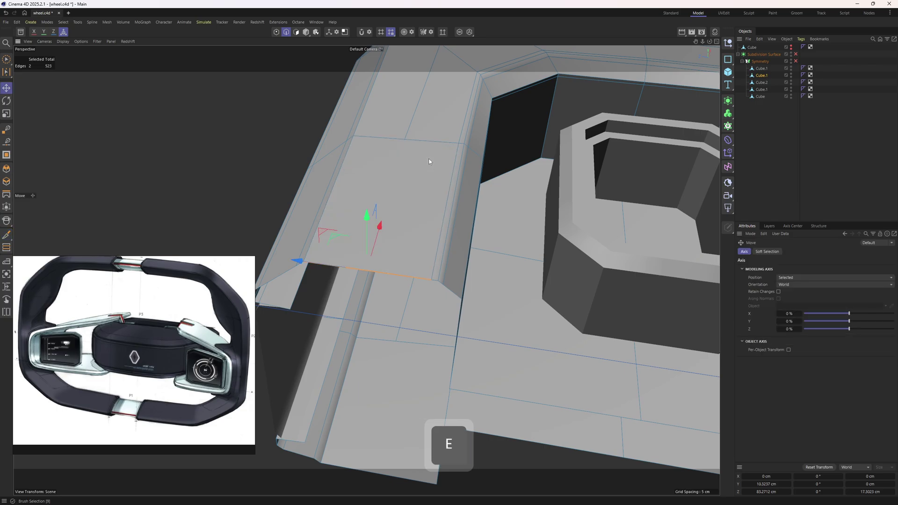
Try moving the middle point on the end panel's rear edge, and undo the move
{"action": "key", "text": "1"}
{"action": "left_click", "coordinate": [404, 139]}
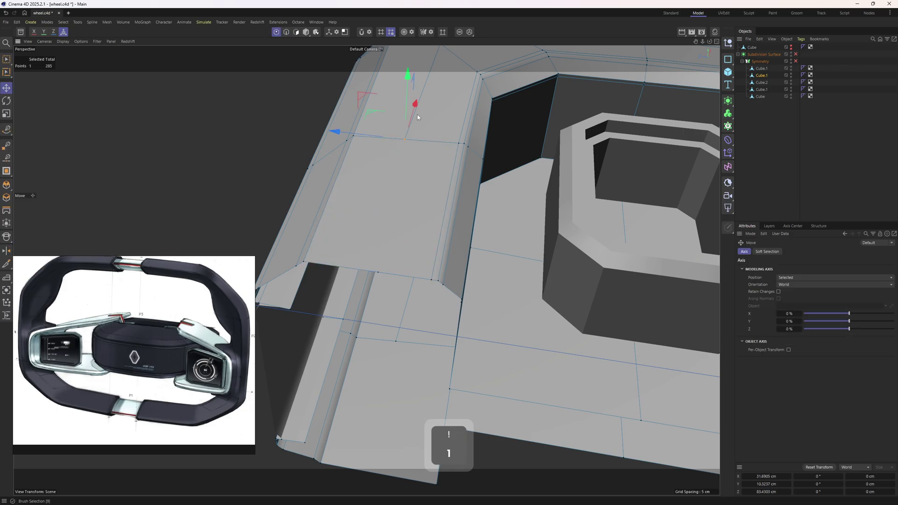
{"action": "left_click_drag", "start_coordinate": [422, 102], "coordinate": [422, 101]}
{"action": "key", "text": "ctrl+z"}
Try raising the end panel's polygons and try deleting them, previewing the gap under Subdivision Surface before undoing both
{"action": "left_click_drag", "start_coordinate": [434, 150], "coordinate": [455, 191], "text": "alt"}
{"action": "key", "text": "3"}
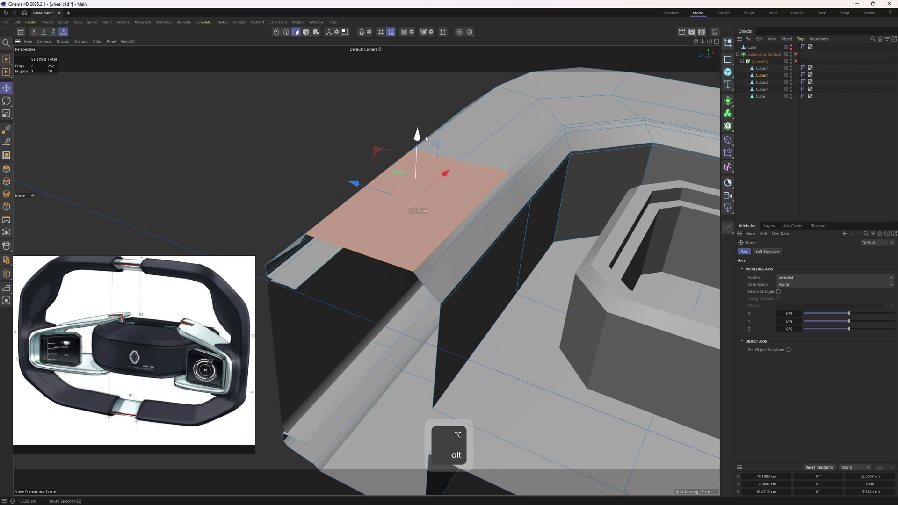
{"action": "key", "text": "ctrl+z"}
{"action": "key", "text": "Delete"}
{"action": "left_click", "coordinate": [795, 54]}
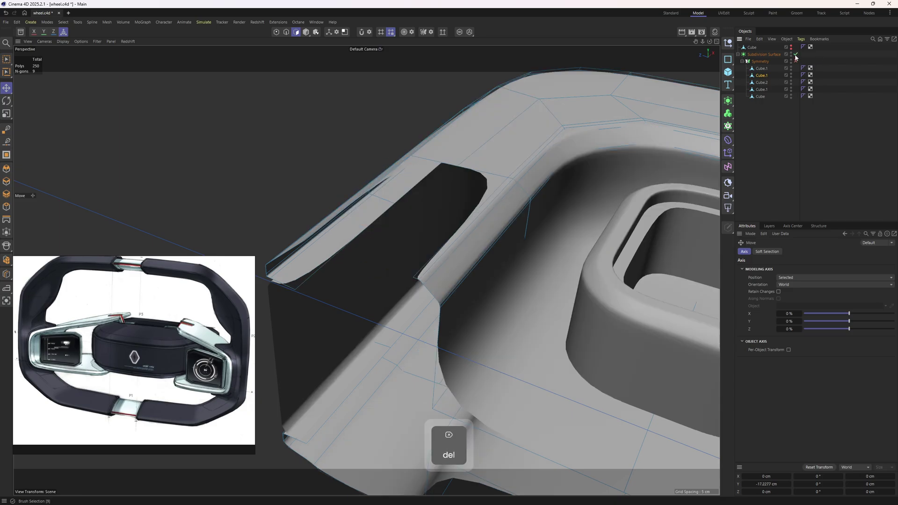
{"action": "left_click", "coordinate": [795, 54]}
{"action": "key", "text": "ctrl+z"}
{"action": "key", "text": "ctrl+z"}
{"action": "key", "text": "ctrl+z"}
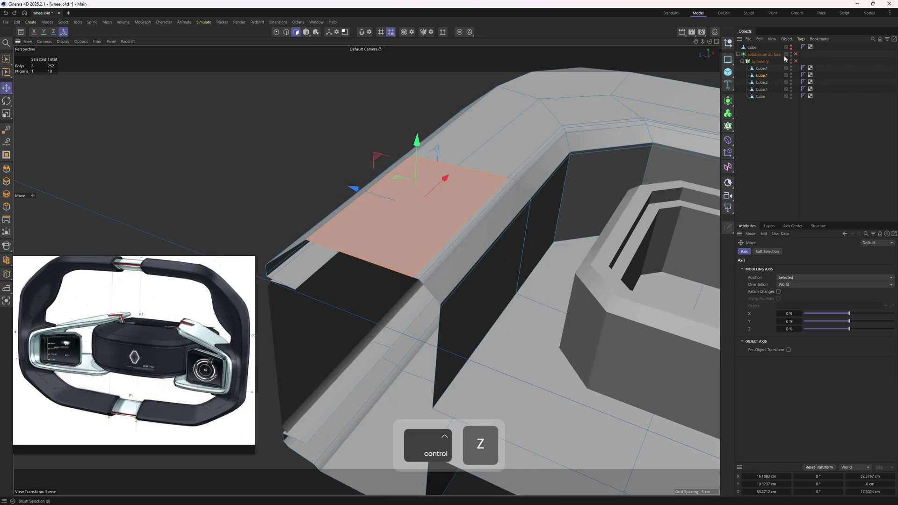
Delete the end panel's polygons and extrude the gap's two rear edges toward the shell's open end
{"action": "key", "text": "e"}
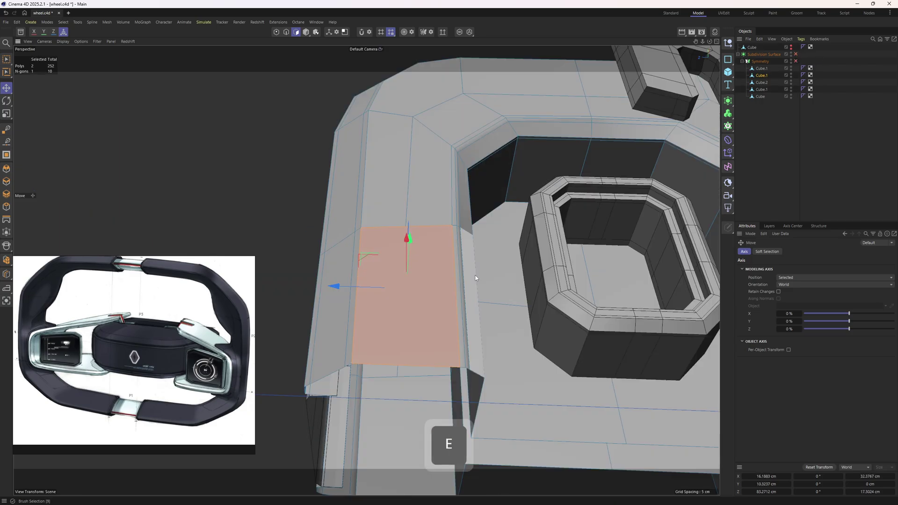
{"action": "key", "text": "Delete"}
{"action": "key", "text": "2"}
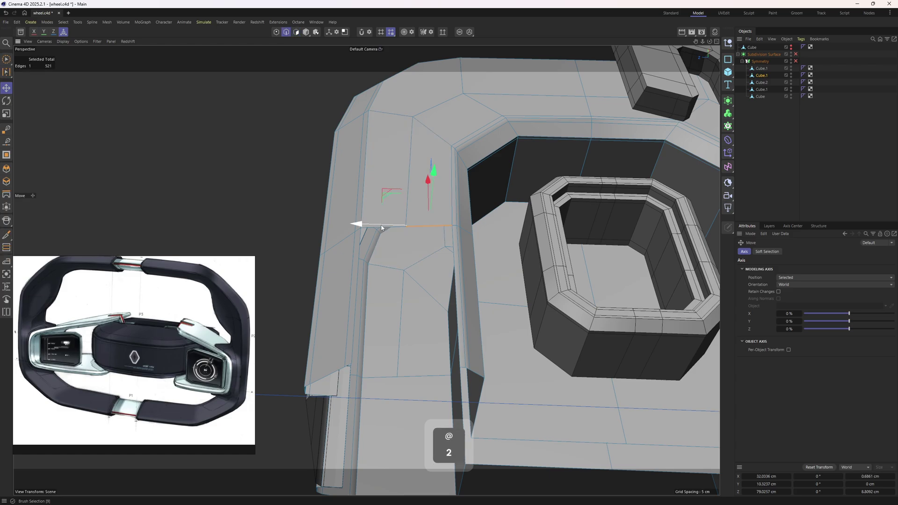
{"action": "left_click", "coordinate": [392, 226], "text": "shift"}
{"action": "left_click_drag", "start_coordinate": [393, 227], "coordinate": [466, 155], "text": "alt"}
{"action": "left_click_drag", "start_coordinate": [450, 125], "coordinate": [401, 160], "text": "ctrl"}
{"action": "scroll", "coordinate": [387, 234], "scroll_direction": "up", "scroll_amount": 1}
Weld the extruded strip's two outer points onto the corner points at the shell's open end with the Polygon Pen
{"action": "key", "text": "1"}
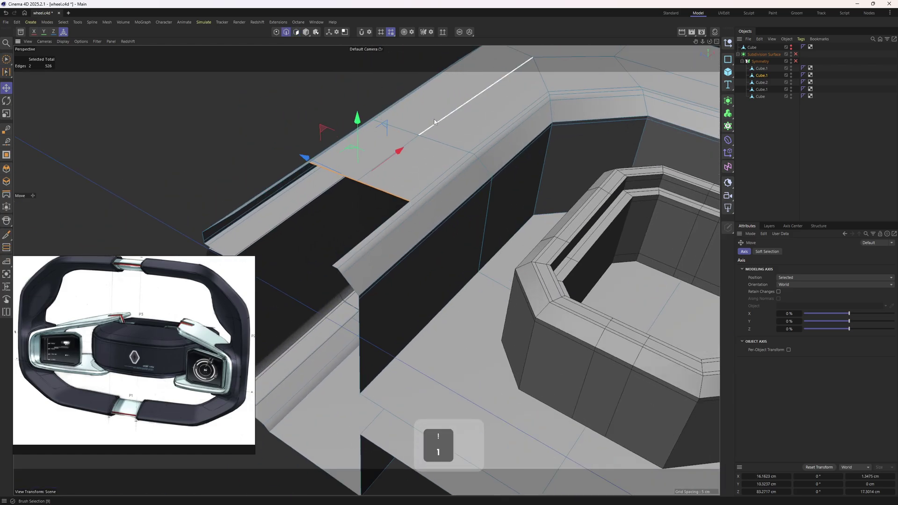
{"action": "right_click", "coordinate": [434, 119]}
{"action": "left_click", "coordinate": [456, 136]}
{"action": "mouse_move", "coordinate": [410, 202]}
{"action": "left_mouse_down"}
{"action": "mouse_move", "coordinate": [402, 207]}
{"action": "mouse_move", "coordinate": [414, 204]}
{"action": "mouse_move", "coordinate": [406, 200]}
{"action": "left_mouse_up"}
{"action": "key", "text": "ctrl+z"}
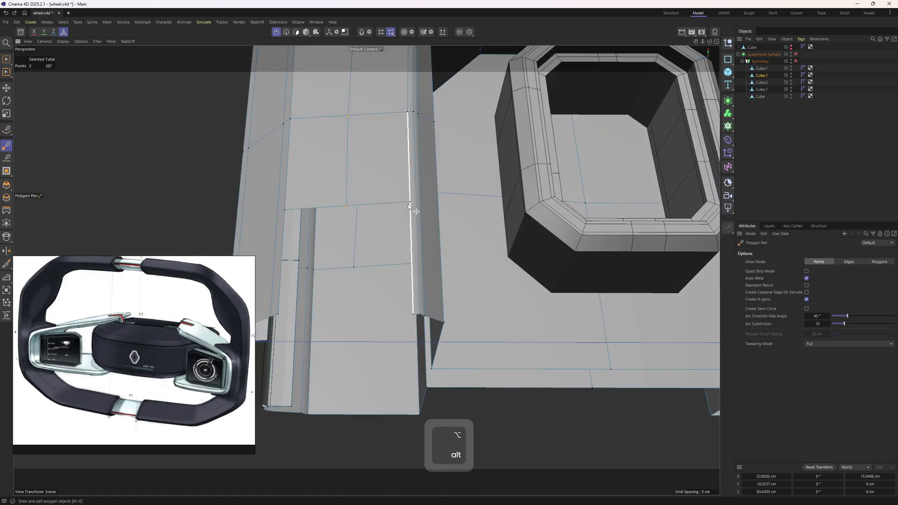
{"action": "key", "text": "space"}
{"action": "right_click", "coordinate": [436, 176]}
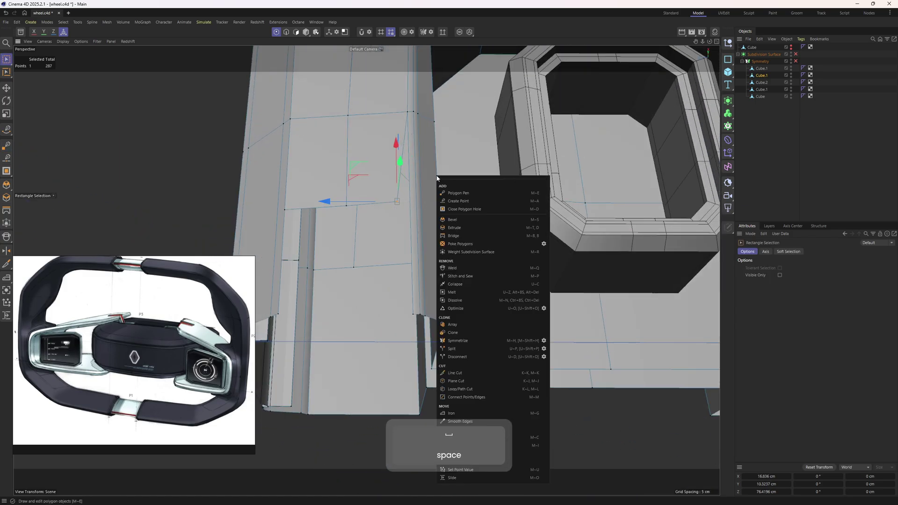
{"action": "left_click", "coordinate": [456, 192]}
{"action": "left_click_drag", "start_coordinate": [303, 228], "coordinate": [285, 210]}
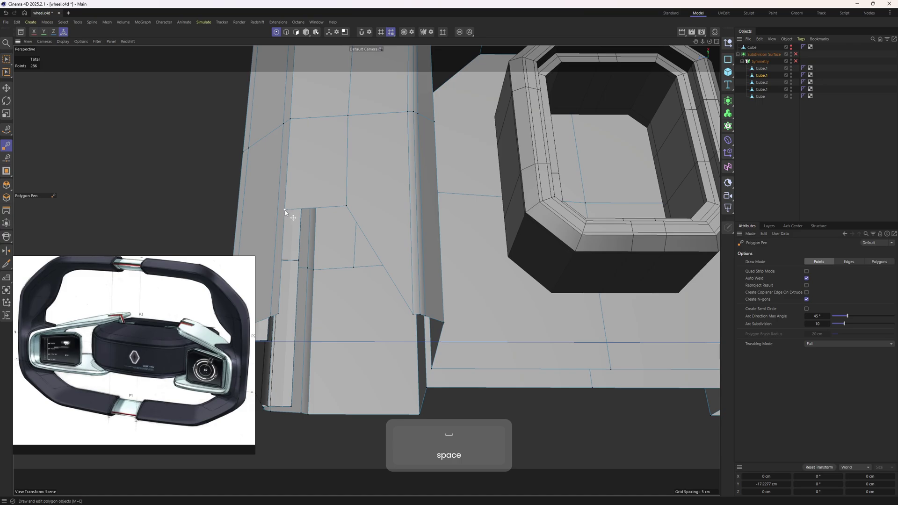
Move the strip's middle front point to X 0 cm and preview the rebuilt panel under Subdivision Surface
{"action": "key", "text": "space"}
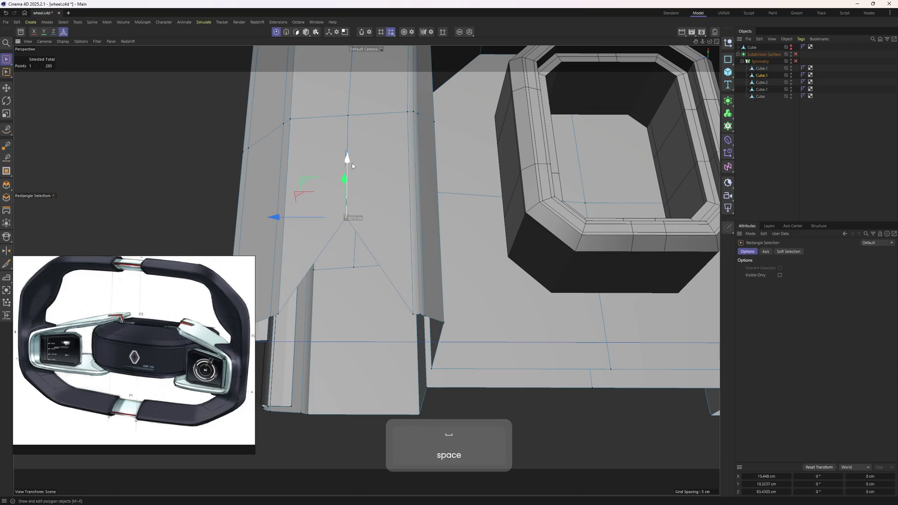
{"action": "left_click_drag", "start_coordinate": [350, 239], "coordinate": [318, 228], "text": "alt"}
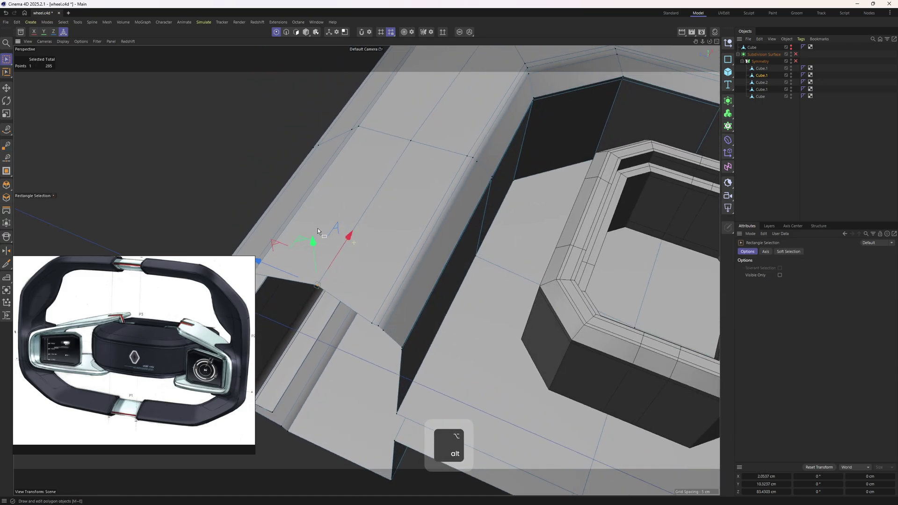
{"action": "type", "text": "0"}
{"action": "key", "text": "Return"}
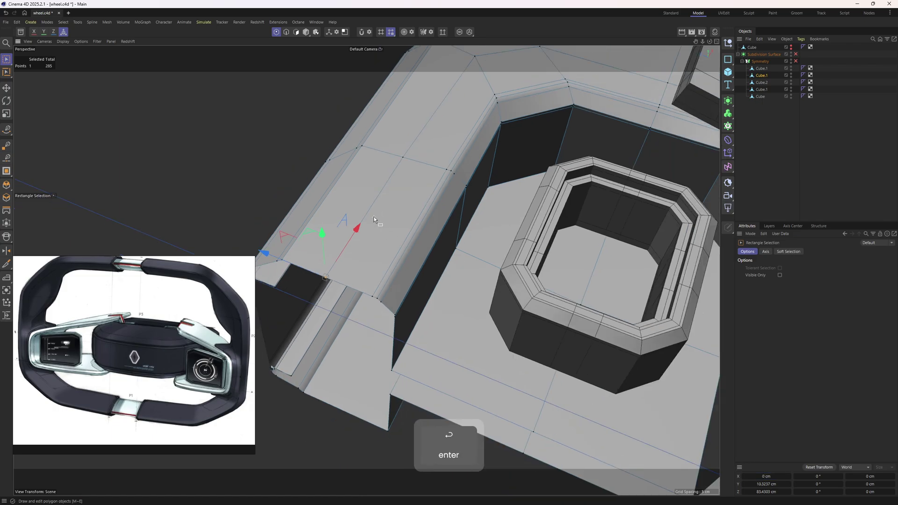
{"action": "left_click", "coordinate": [795, 54]}
{"action": "left_click", "coordinate": [768, 119]}
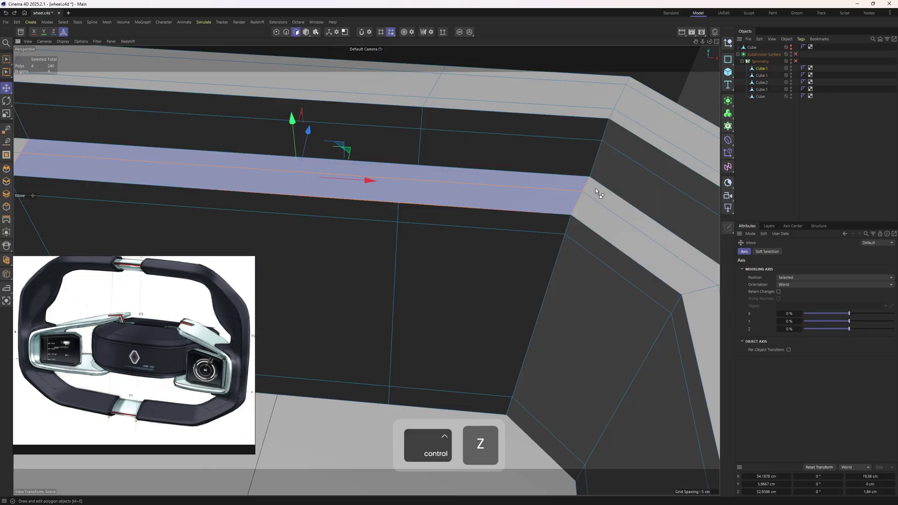
Examine the ring's inner ledge near the corner with Subdivision Surface on, and restore the ledge polygon selection
{"action": "right_click_drag", "start_coordinate": [595, 188], "coordinate": [524, 200], "text": "alt"}
{"action": "left_click_drag", "start_coordinate": [524, 203], "coordinate": [521, 218], "text": "alt"}
{"action": "key", "text": "q"}
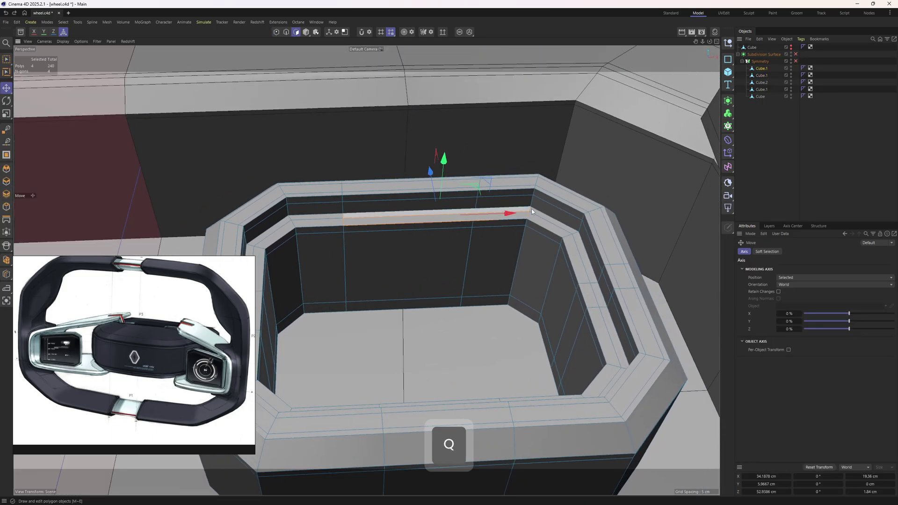
{"action": "key", "text": "q"}
{"action": "left_click", "coordinate": [796, 54]}
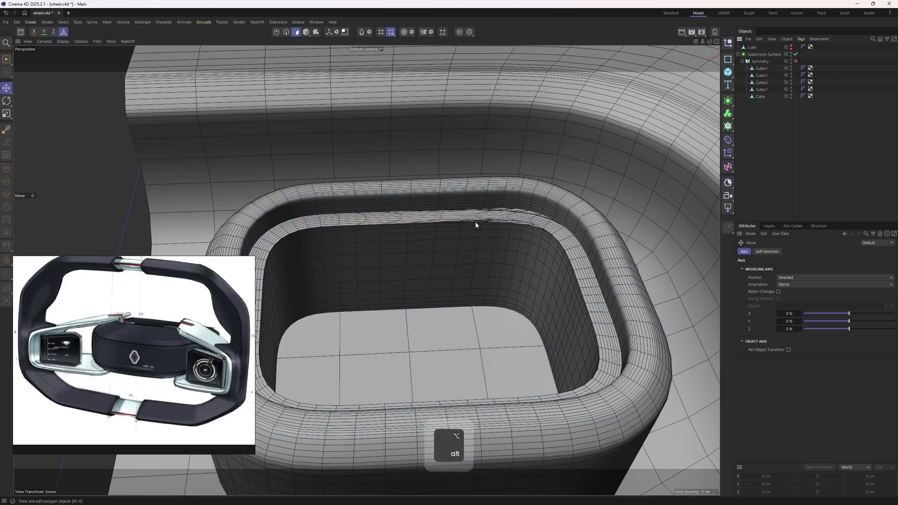
{"action": "left_click_drag", "start_coordinate": [475, 221], "coordinate": [576, 225], "text": "alt"}
{"action": "key", "text": "ctrl+z"}
{"action": "key", "text": "ctrl+z"}
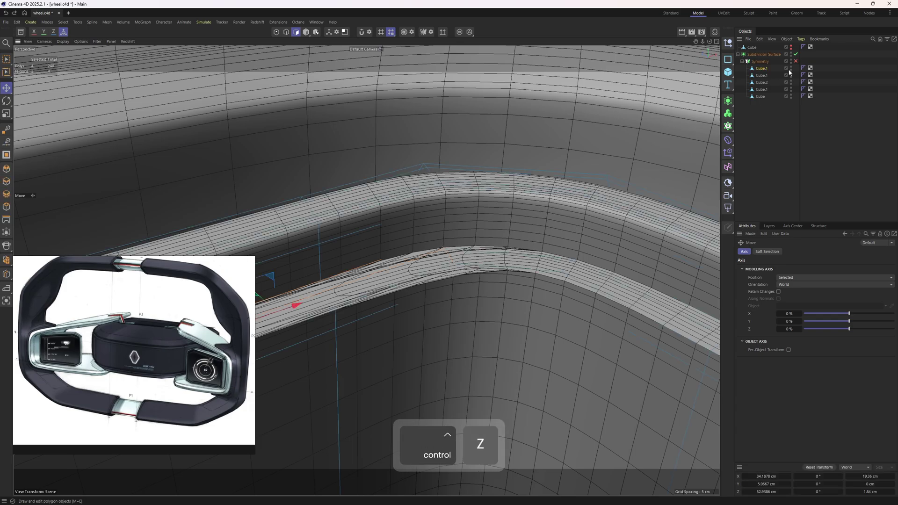
Examine the selected polygons of the ring's inner ledge up close on the unsmoothed mesh
{"action": "key", "text": "3"}
{"action": "key", "text": "e"}
{"action": "scroll", "coordinate": [386, 260], "scroll_direction": "down", "scroll_amount": 3}
{"action": "left_click_drag", "start_coordinate": [385, 260], "coordinate": [416, 277], "text": "alt"}
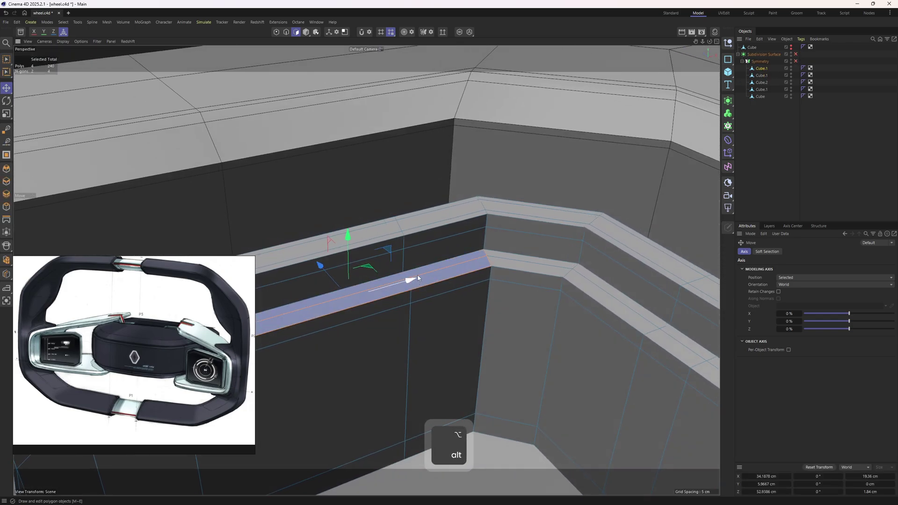
{"action": "scroll", "coordinate": [454, 278], "scroll_direction": "down", "scroll_amount": 2}
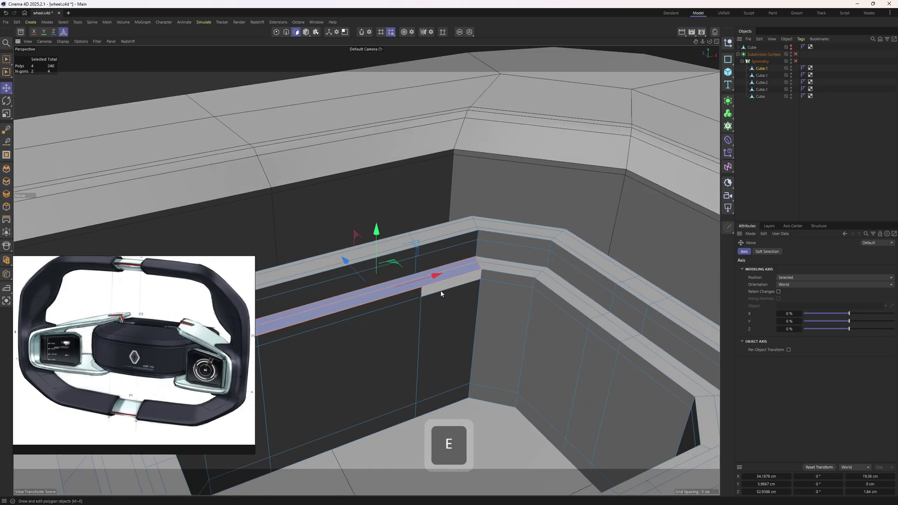
{"action": "left_click_drag", "start_coordinate": [377, 257], "coordinate": [580, 239], "text": "alt"}
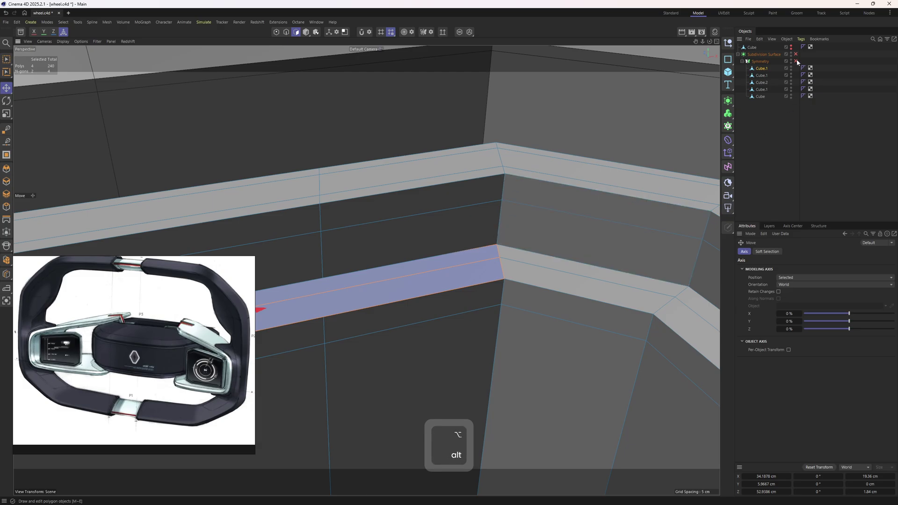
Cut a line across the ring's inner ledge between the two wall edge ends, and preview it under Subdivision Surface
{"action": "right_click_drag", "start_coordinate": [556, 168], "coordinate": [570, 220], "text": "alt"}
{"action": "left_click_drag", "start_coordinate": [571, 221], "coordinate": [522, 239], "text": "alt"}
{"action": "right_click_drag", "start_coordinate": [521, 239], "coordinate": [501, 254], "text": "alt"}
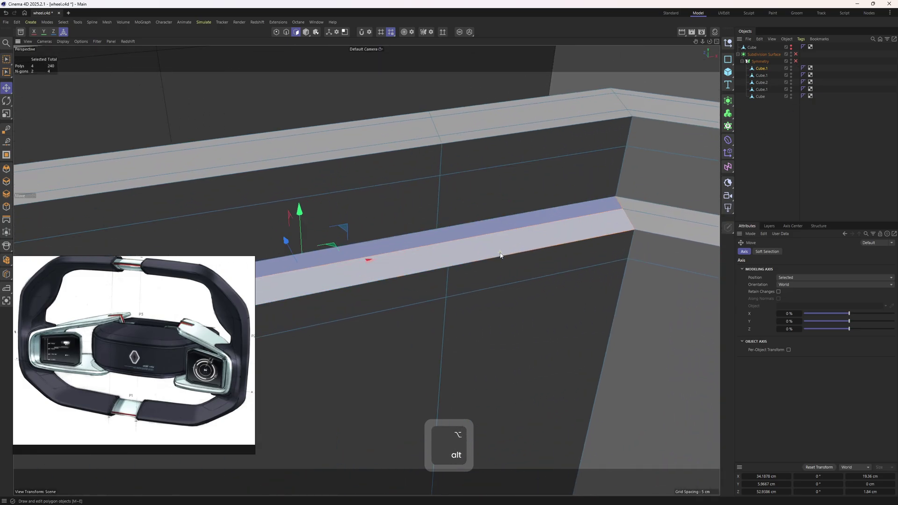
{"action": "key", "text": "e"}
{"action": "key", "text": "k"}
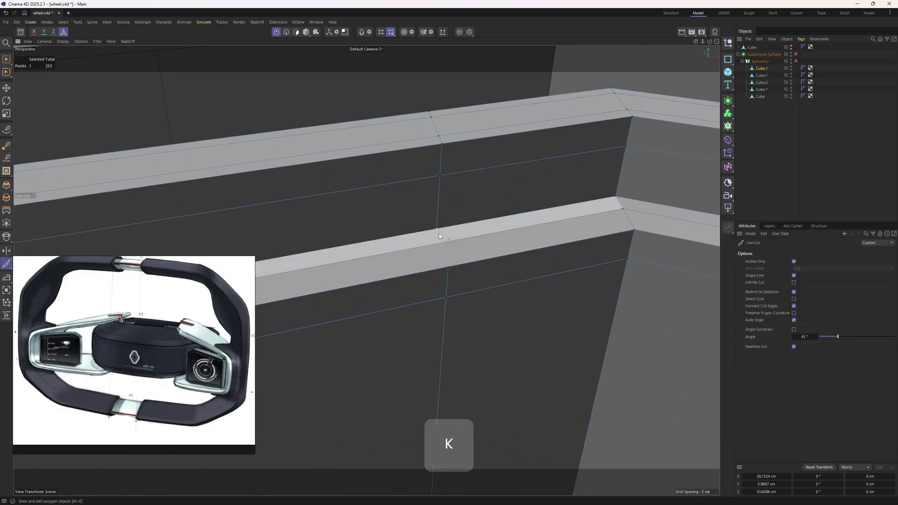
{"action": "left_click_drag", "start_coordinate": [438, 230], "coordinate": [448, 266]}
{"action": "key", "text": "e"}
{"action": "left_click", "coordinate": [795, 54]}
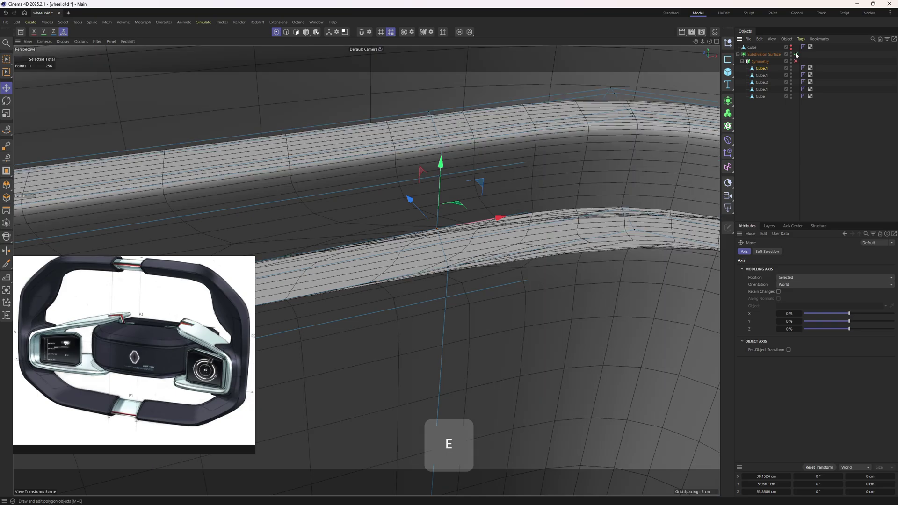
{"action": "left_click", "coordinate": [796, 55]}
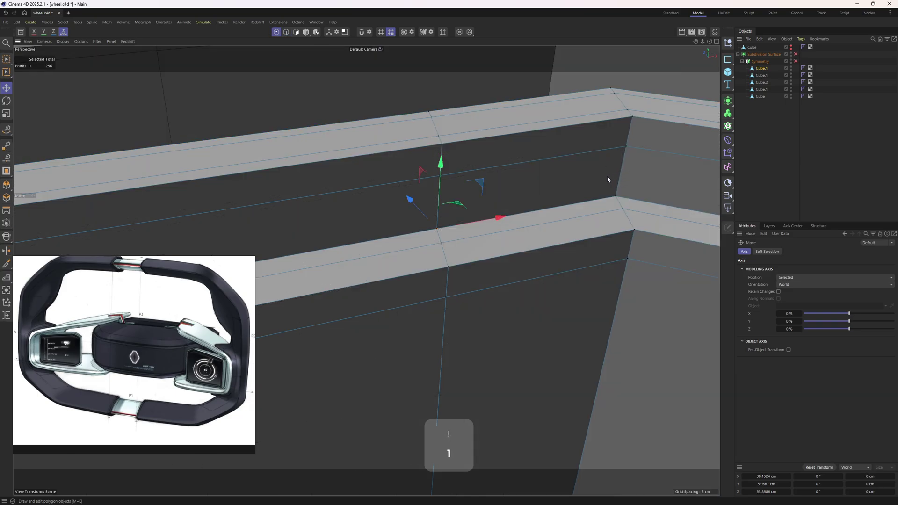
Optimize all points of the ring to merge the duplicates, and inspect the ledge under Subdivision Surface
{"action": "key", "text": "ctrl+a"}
{"action": "right_click", "coordinate": [532, 236]}
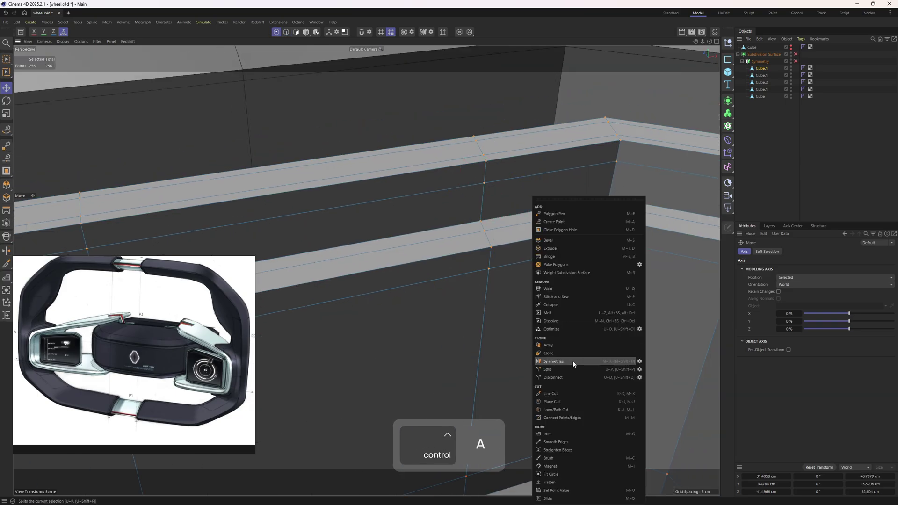
{"action": "left_click", "coordinate": [568, 328]}
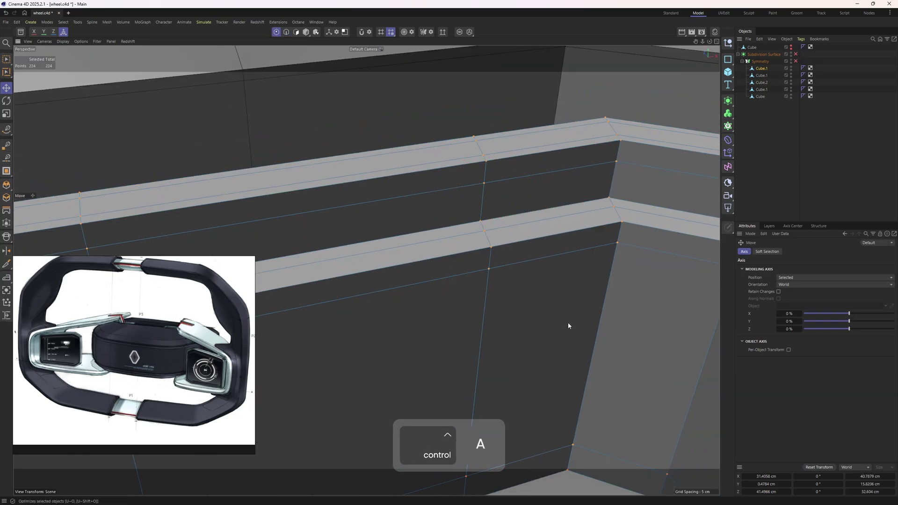
{"action": "left_click", "coordinate": [795, 54]}
{"action": "scroll", "coordinate": [457, 254], "scroll_direction": "down", "scroll_amount": 3}
{"action": "middle_click_drag", "start_coordinate": [457, 254], "coordinate": [517, 206], "text": "alt"}
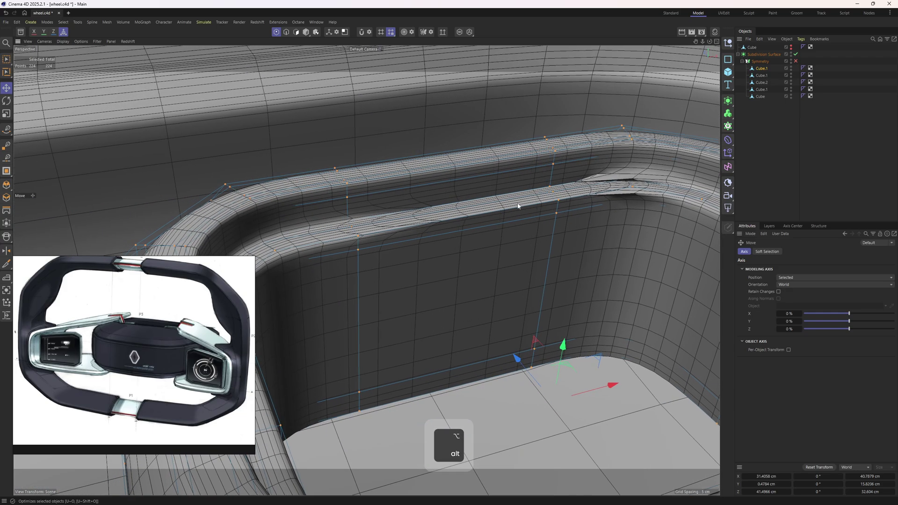
{"action": "left_click_drag", "start_coordinate": [517, 206], "coordinate": [447, 227], "text": "alt"}
{"action": "scroll", "coordinate": [447, 227], "scroll_direction": "up", "scroll_amount": 3}
On the unsmoothed mesh, move the long wall polygon just below the ledge to about Z 51.34 cm and Y 4.99 cm
{"action": "left_click", "coordinate": [796, 54]}
{"action": "key", "text": "e"}
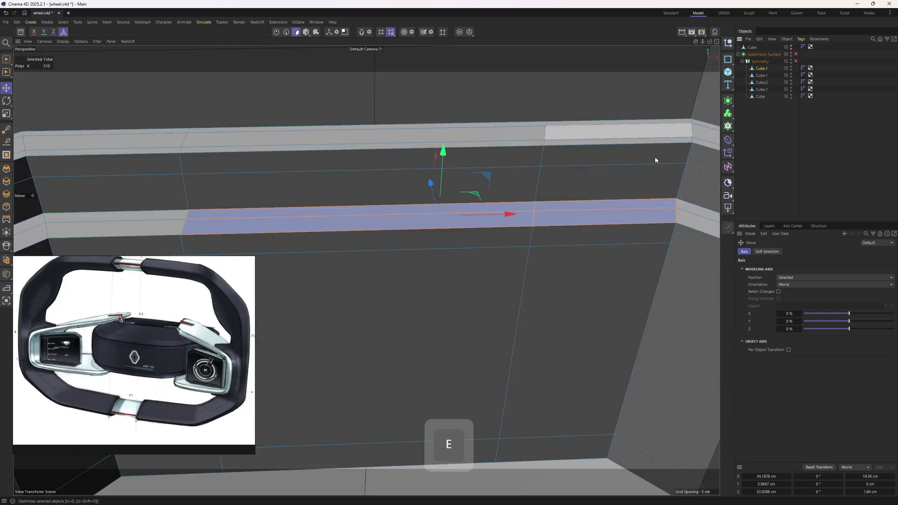
{"action": "key", "text": "2"}
{"action": "left_click", "coordinate": [360, 235]}
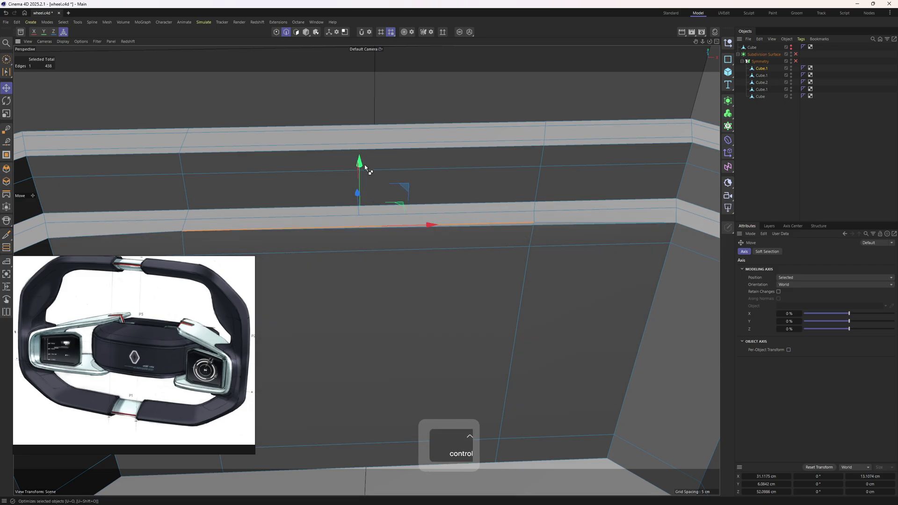
{"action": "left_click_drag", "start_coordinate": [364, 175], "coordinate": [361, 242], "text": "alt"}
{"action": "key", "text": "3"}
{"action": "left_click", "coordinate": [328, 228]}
{"action": "left_click_drag", "start_coordinate": [310, 197], "coordinate": [320, 203]}
{"action": "scroll", "coordinate": [471, 165], "scroll_direction": "up", "scroll_amount": 2}
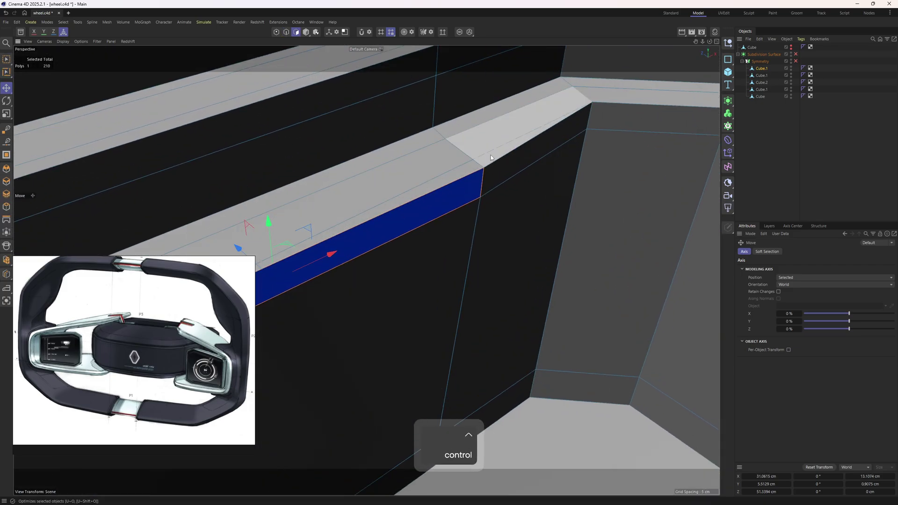
{"action": "left_click_drag", "start_coordinate": [478, 156], "coordinate": [471, 153], "text": "alt"}
{"action": "left_click_drag", "start_coordinate": [369, 192], "coordinate": [368, 213]}
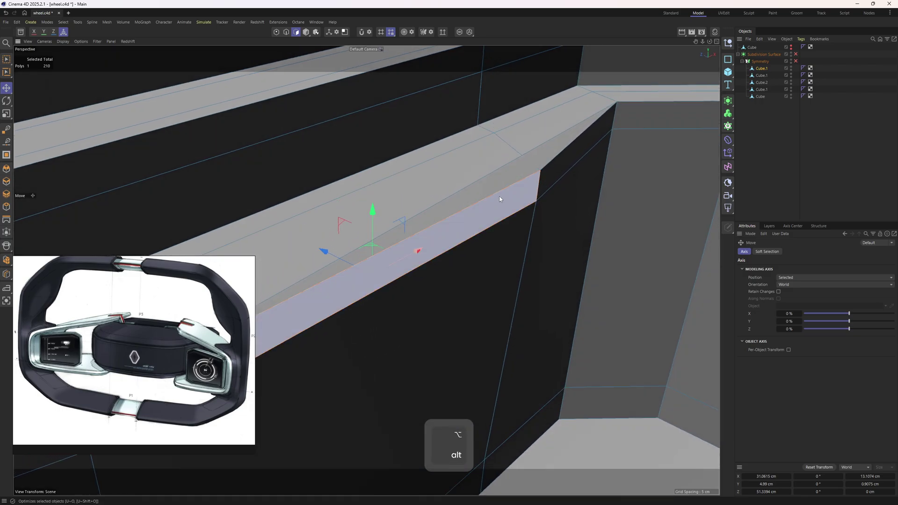
Delete the surplus edges and move the short vertical edge near the ledge corner to about Y 5.25 cm, Z 51.81 cm, straightening the lip
{"action": "key", "text": "2"}
{"action": "key", "text": "e"}
{"action": "scroll", "coordinate": [543, 253], "scroll_direction": "down", "scroll_amount": 2}
{"action": "key", "text": "Delete"}
{"action": "scroll", "coordinate": [543, 209], "scroll_direction": "up", "scroll_amount": 2}
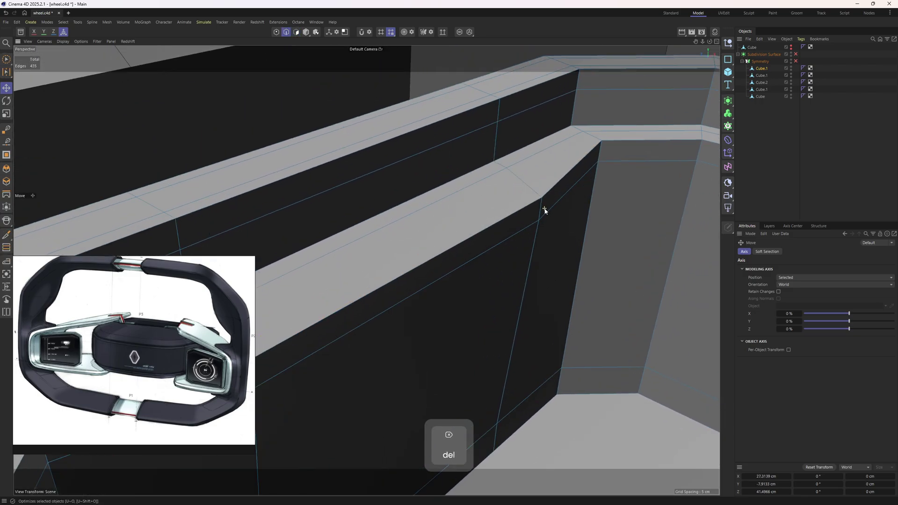
{"action": "left_click_drag", "start_coordinate": [511, 197], "coordinate": [495, 186]}
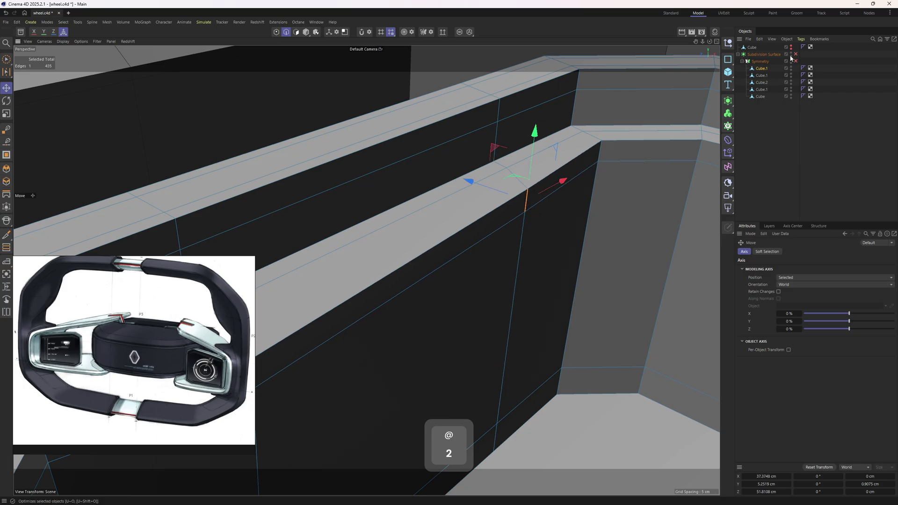
Examine the back corner of the inner ledge with subdivision smoothing switched on and off
{"action": "left_click", "coordinate": [795, 54]}
{"action": "left_click_drag", "start_coordinate": [584, 159], "coordinate": [498, 214], "text": "alt"}
{"action": "right_click_drag", "start_coordinate": [498, 215], "coordinate": [444, 224], "text": "alt"}
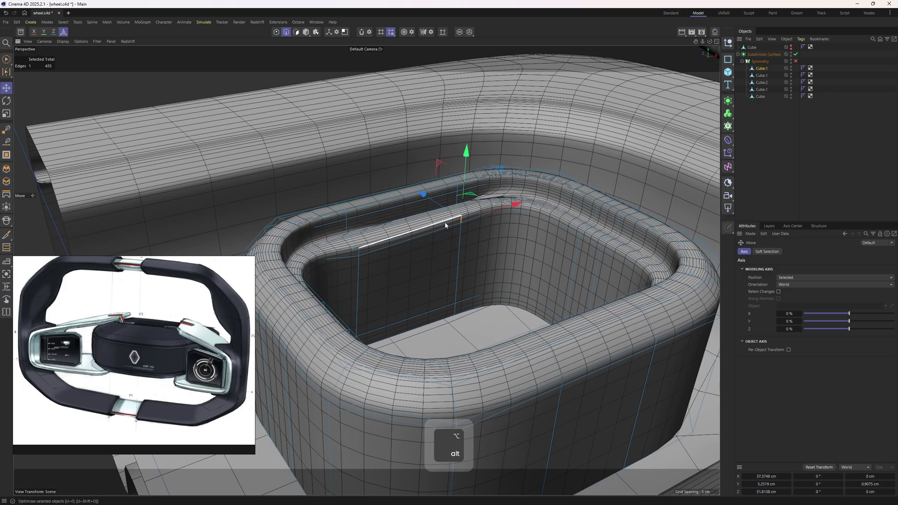
{"action": "left_click_drag", "start_coordinate": [445, 224], "coordinate": [401, 246], "text": "alt"}
{"action": "right_click_drag", "start_coordinate": [401, 246], "coordinate": [542, 165], "text": "alt"}
{"action": "left_click", "coordinate": [795, 54]}
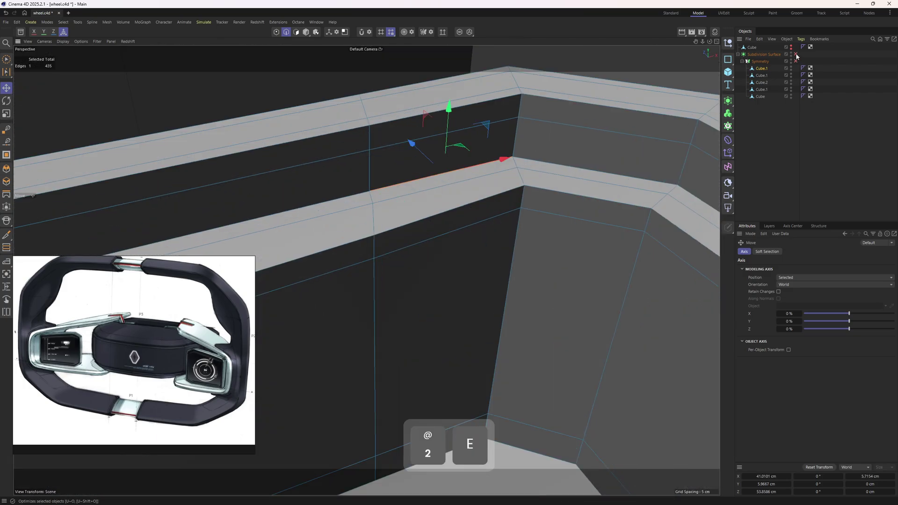
{"action": "left_click_drag", "start_coordinate": [597, 161], "coordinate": [568, 148], "text": "alt"}
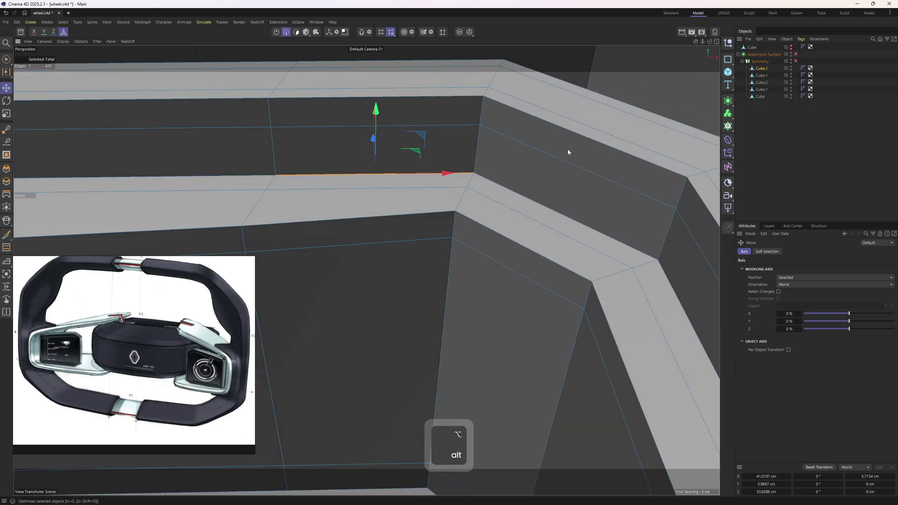
{"action": "key", "text": "1"}
{"action": "left_click", "coordinate": [796, 55]}
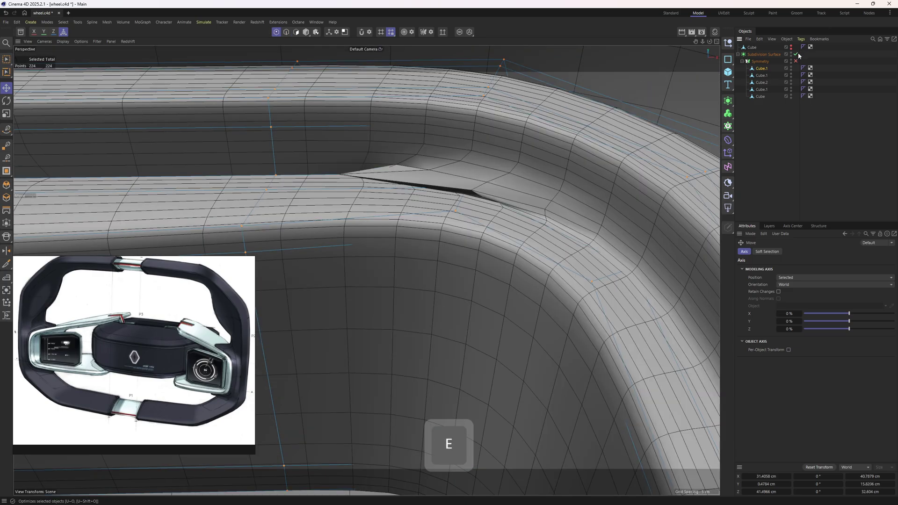
{"action": "left_click", "coordinate": [795, 54]}
{"action": "left_click", "coordinate": [795, 54]}
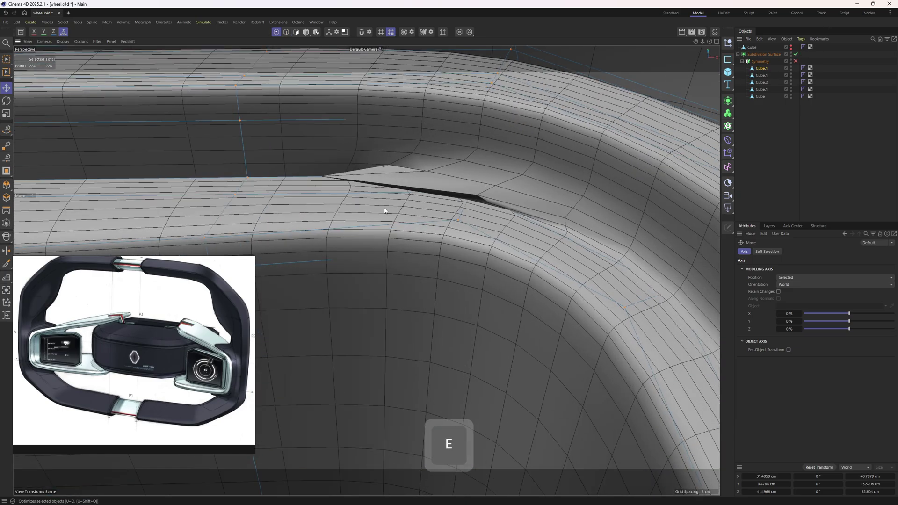
{"action": "left_click_drag", "start_coordinate": [442, 164], "coordinate": [575, 104], "text": "alt"}
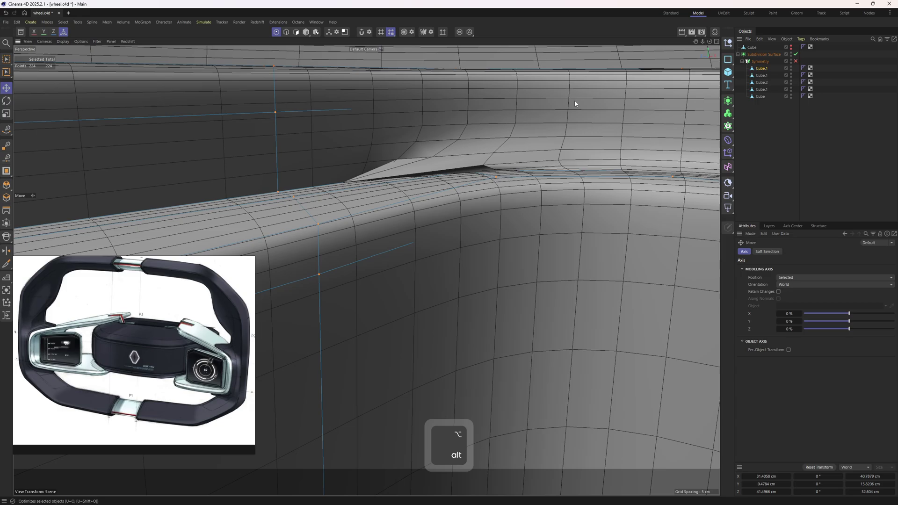
{"action": "left_click", "coordinate": [795, 54]}
Try to raise the ledge edge beside the inner corner slightly
{"action": "key", "text": "2"}
{"action": "left_click", "coordinate": [419, 174]}
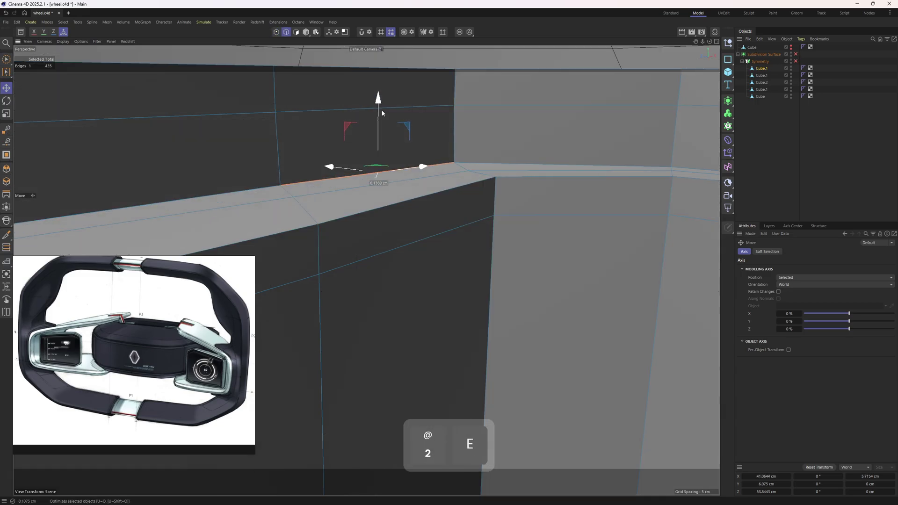
{"action": "left_click_drag", "start_coordinate": [463, 156], "coordinate": [474, 164], "text": "alt"}
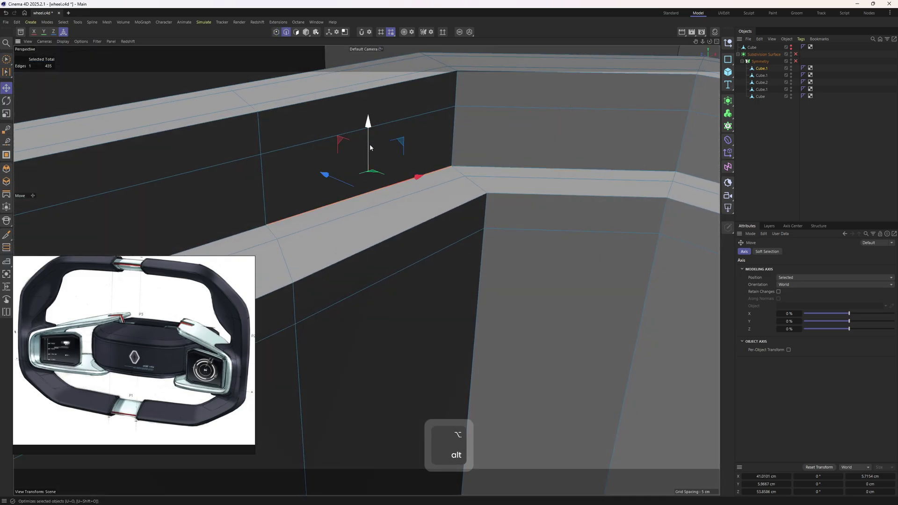
{"action": "left_click_drag", "start_coordinate": [369, 147], "coordinate": [428, 179], "text": "alt"}
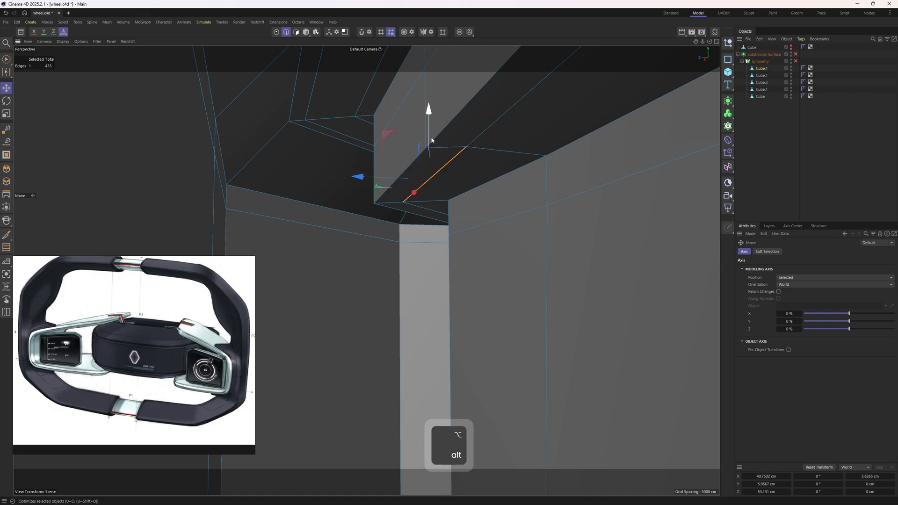
Delete the stray polygons at the ledge corner and the two adjoining polygons of the wall above it
{"action": "key", "text": "3"}
{"action": "left_click", "coordinate": [421, 183]}
{"action": "key", "text": "Delete"}
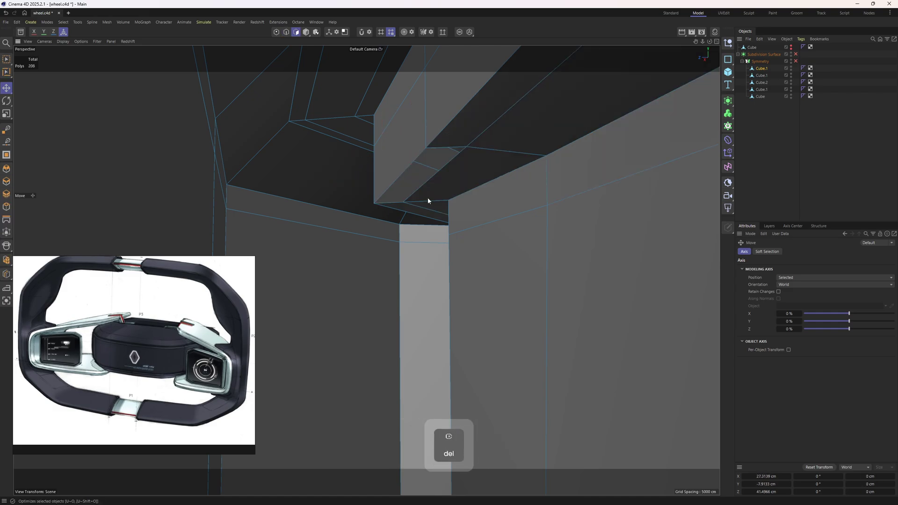
{"action": "left_click", "coordinate": [409, 177]}
{"action": "key", "text": "Delete"}
{"action": "scroll", "coordinate": [413, 180], "scroll_direction": "up", "scroll_amount": 1}
{"action": "left_click", "coordinate": [450, 108]}
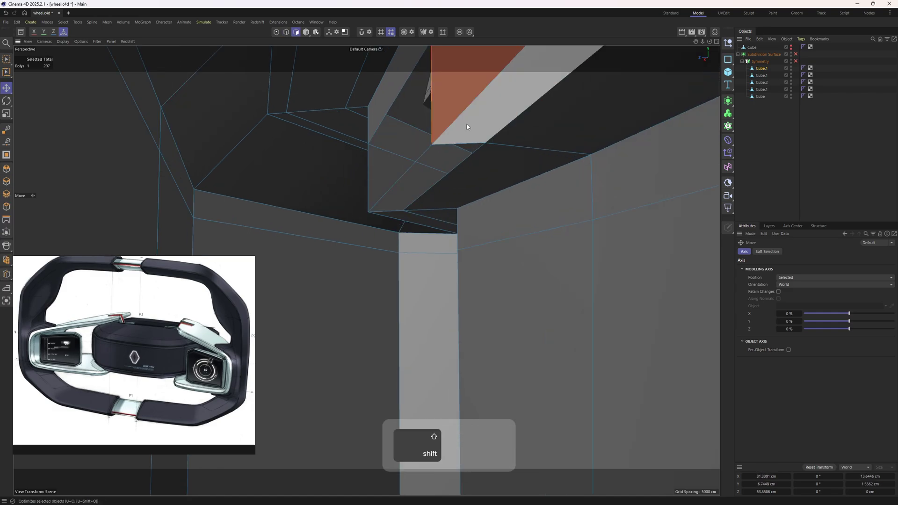
{"action": "left_click", "coordinate": [468, 125], "text": "shift"}
{"action": "key", "text": "Caps_Lock"}
{"action": "key", "text": "Delete"}
Delete the leftover stray point on the back ledge beside the inner corner
{"action": "scroll", "coordinate": [458, 151], "scroll_direction": "down", "scroll_amount": 2}
{"action": "left_click_drag", "start_coordinate": [458, 151], "coordinate": [262, 295], "text": "alt"}
{"action": "scroll", "coordinate": [383, 228], "scroll_direction": "down", "scroll_amount": 6}
{"action": "left_click_drag", "start_coordinate": [355, 272], "coordinate": [502, 234], "text": "alt"}
{"action": "key", "text": "2"}
{"action": "key", "text": "e"}
{"action": "left_click", "coordinate": [559, 220]}
{"action": "left_click_drag", "start_coordinate": [575, 218], "coordinate": [623, 157], "text": "alt"}
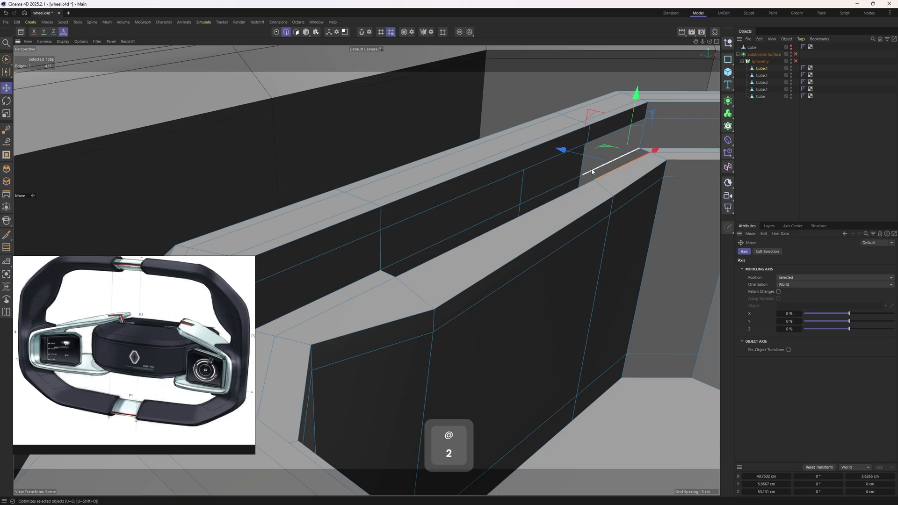
{"action": "key", "text": "1"}
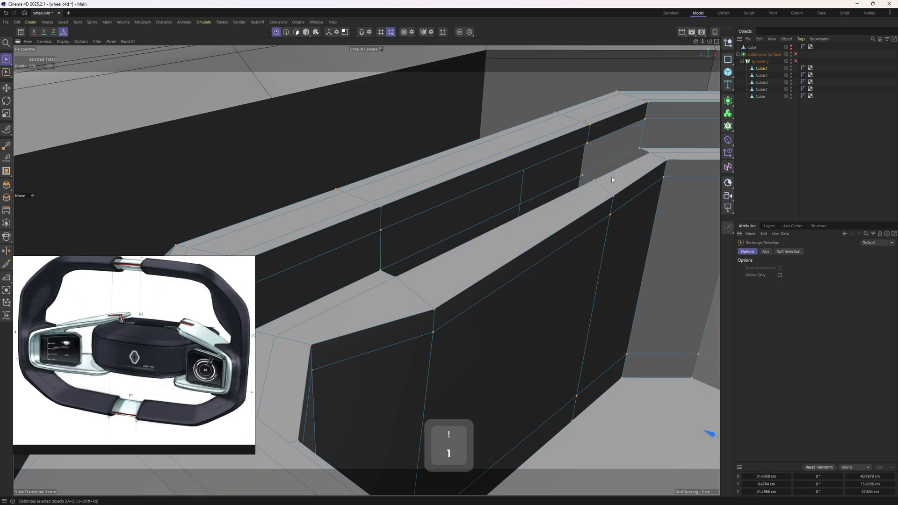
{"action": "key", "text": "space"}
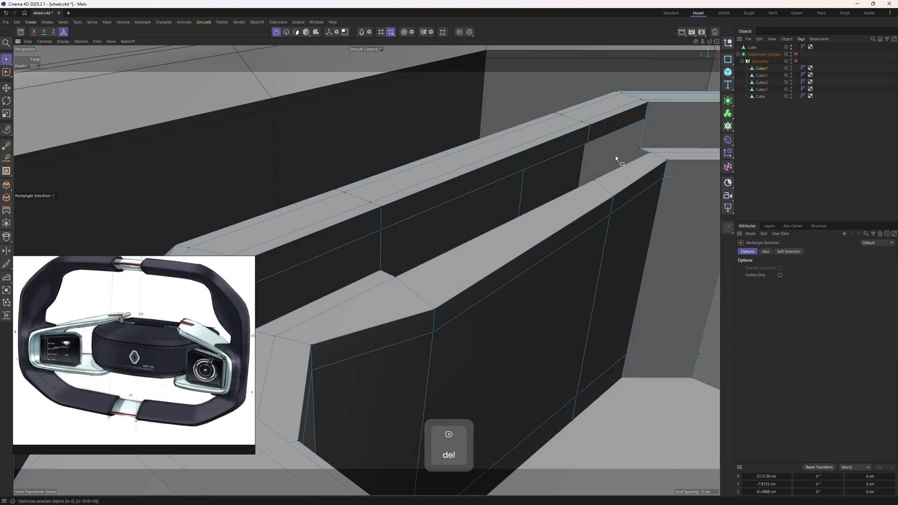
Check the opened section behind the back ledge with subdivision smoothing switched on and off
{"action": "scroll", "coordinate": [545, 178], "scroll_direction": "down", "scroll_amount": 2}
{"action": "left_click_drag", "start_coordinate": [452, 242], "coordinate": [690, 96], "text": "alt"}
{"action": "scroll", "coordinate": [420, 232], "scroll_direction": "up", "scroll_amount": 3}
{"action": "key", "text": "2"}
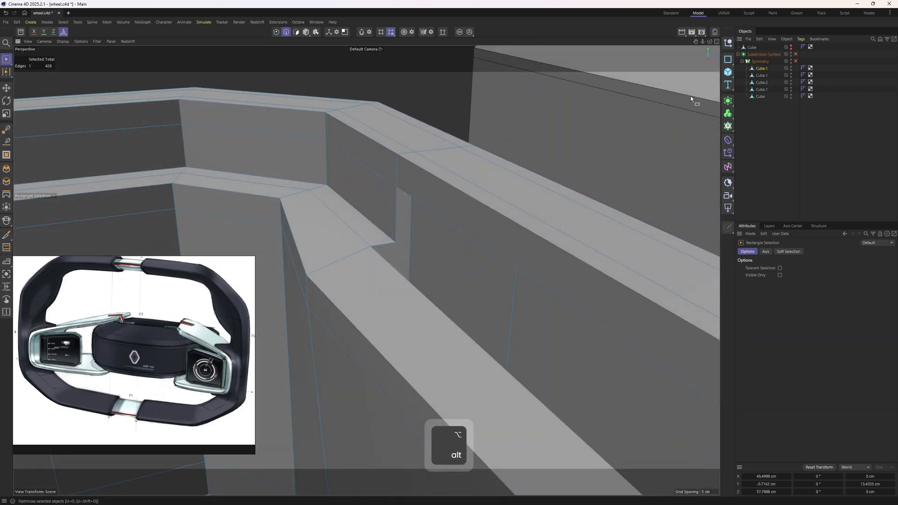
{"action": "left_click", "coordinate": [794, 54]}
{"action": "left_click_drag", "start_coordinate": [422, 209], "coordinate": [624, 158], "text": "alt"}
{"action": "left_click", "coordinate": [796, 54]}
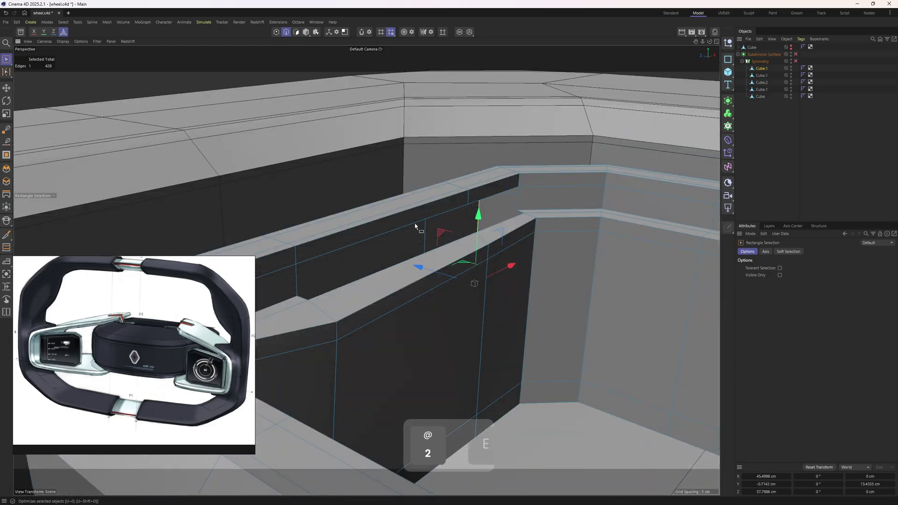
Extrude the two rear edges of the back ledge toward the wall, to about Z 53.65 cm
{"action": "left_click_drag", "start_coordinate": [415, 226], "coordinate": [326, 304]}
{"action": "key", "text": "e"}
{"action": "scroll", "coordinate": [521, 204], "scroll_direction": "up", "scroll_amount": 3}
{"action": "left_click", "coordinate": [514, 217], "text": "shift"}
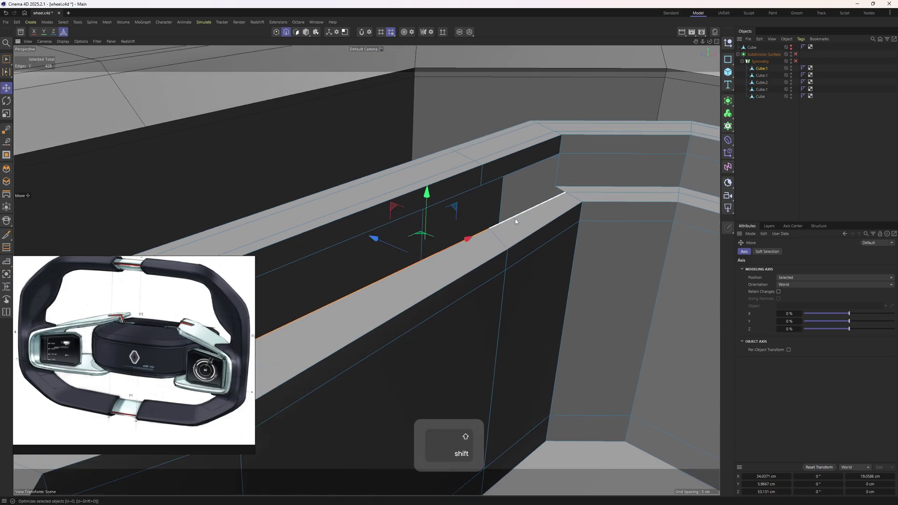
{"action": "middle_click_drag", "start_coordinate": [515, 218], "coordinate": [535, 207], "text": "alt"}
{"action": "left_click_drag", "start_coordinate": [426, 235], "coordinate": [419, 235], "text": "ctrl"}
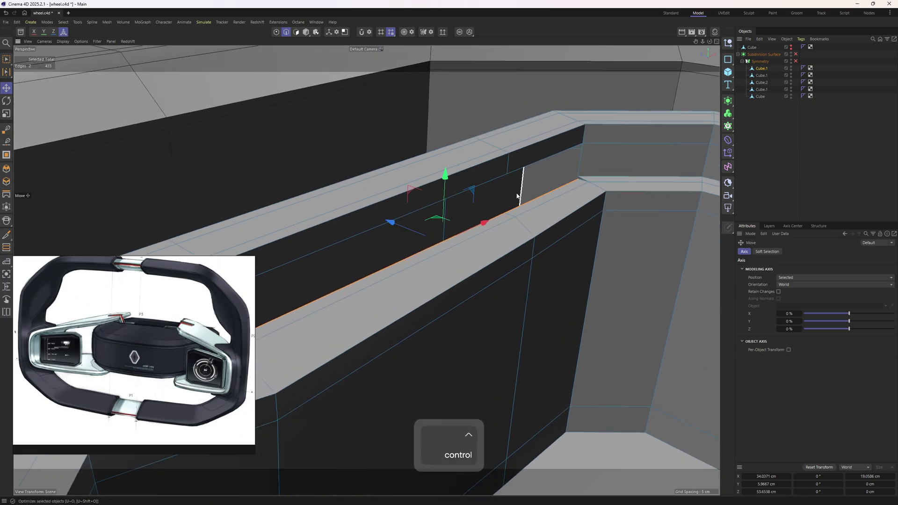
Weld the loose corner point of the extruded ledge strip onto the neighbouring corner vertex with the Polygon Pen
{"action": "right_click", "coordinate": [606, 150]}
{"action": "left_click", "coordinate": [626, 196]}
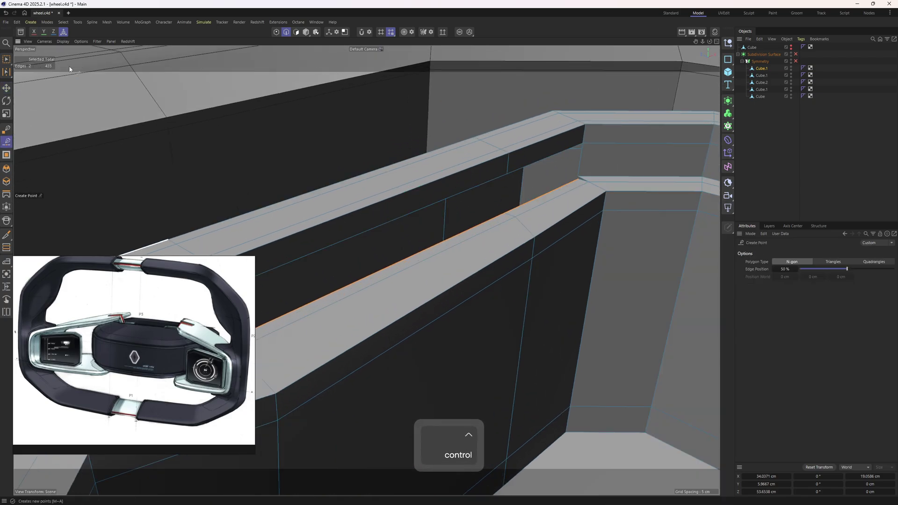
{"action": "right_click", "coordinate": [579, 183]}
{"action": "left_click", "coordinate": [582, 176]}
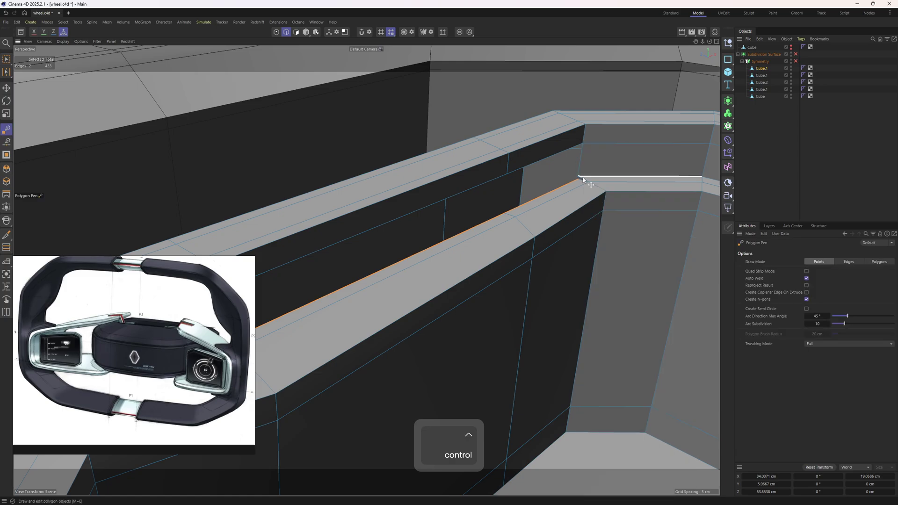
{"action": "left_click", "coordinate": [579, 176], "text": "ctrl"}
{"action": "left_click_drag", "start_coordinate": [578, 176], "coordinate": [355, 256], "text": "alt"}
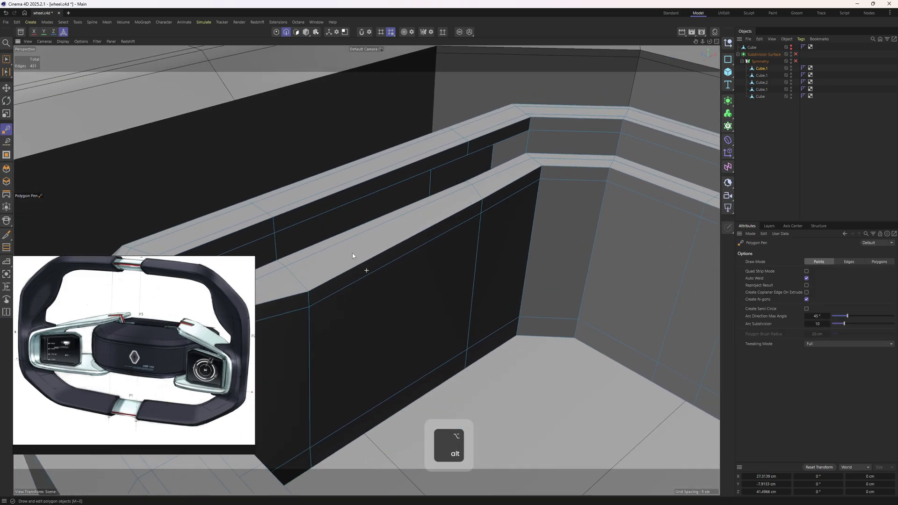
Fill the remaining gap in the wall above the back ledge using Close Polygon Hole with the Grid polygon type
{"action": "key", "text": "2"}
{"action": "key", "text": "e"}
{"action": "middle_click_drag", "start_coordinate": [441, 204], "coordinate": [521, 200], "text": "alt"}
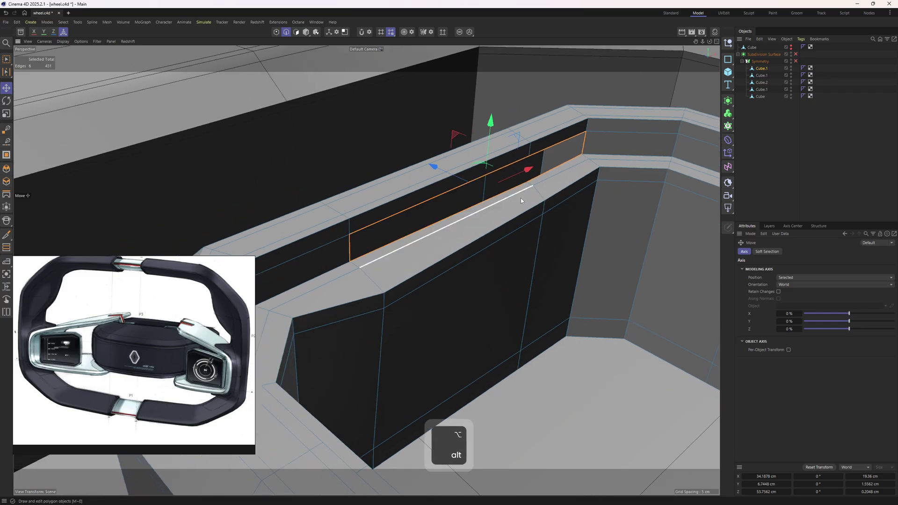
{"action": "right_click", "coordinate": [597, 140]}
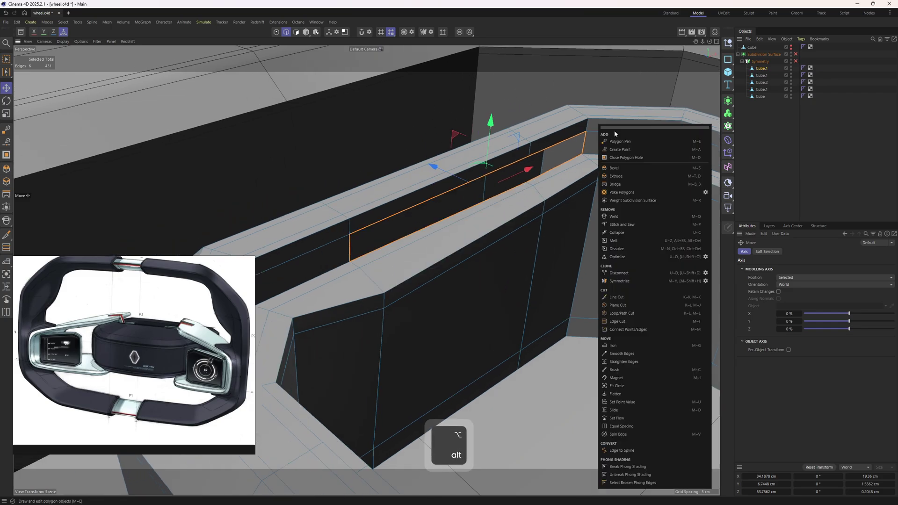
{"action": "left_click", "coordinate": [643, 157]}
{"action": "left_click", "coordinate": [545, 163]}
{"action": "left_click_drag", "start_coordinate": [545, 164], "coordinate": [496, 175], "text": "alt"}
{"action": "right_click_drag", "start_coordinate": [496, 175], "coordinate": [476, 193], "text": "alt"}
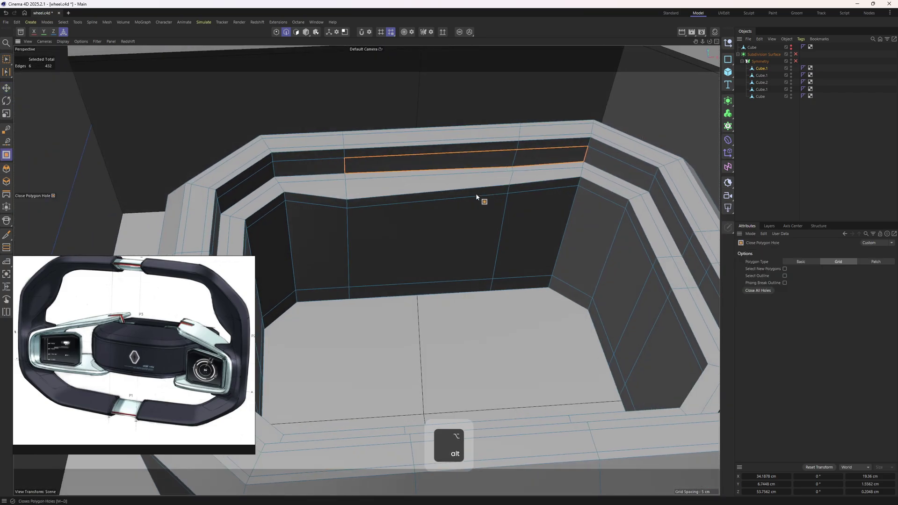
{"action": "key", "text": "1"}
{"action": "key", "text": "2"}
{"action": "key", "text": "e"}
{"action": "key", "text": "3"}
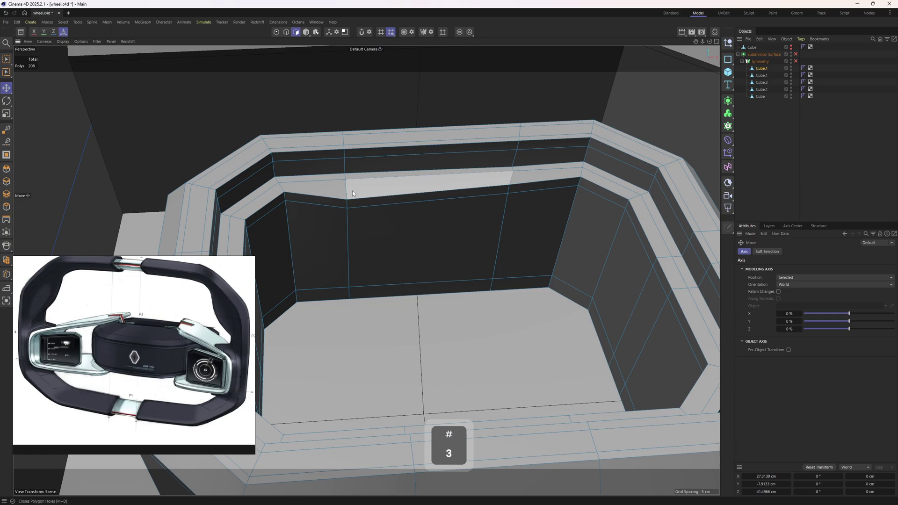
{"action": "key", "text": "u"}
{"action": "key", "text": "l"}
{"action": "left_click", "coordinate": [350, 187], "text": "shift"}
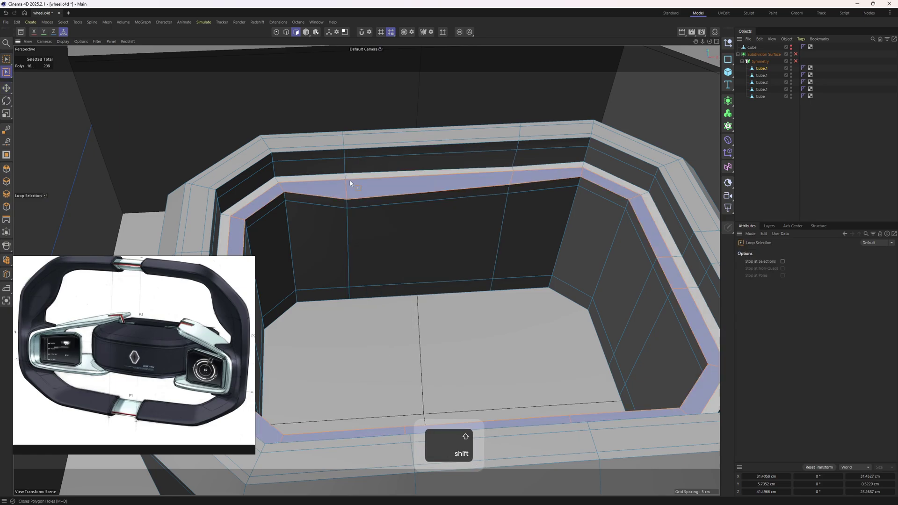
Select the nine polygons of the back inner wall and flatten them along Z by scaling to 0%
{"action": "mouse_move", "coordinate": [350, 183]}
{"action": "left_mouse_down", "text": "alt"}
{"action": "mouse_move", "coordinate": [377, 256]}
{"action": "mouse_move", "coordinate": [370, 206]}
{"action": "mouse_move", "coordinate": [341, 294]}
{"action": "mouse_move", "coordinate": [361, 235]}
{"action": "left_mouse_up", "text": "alt"}
{"action": "scroll", "coordinate": [367, 200], "scroll_direction": "up", "scroll_amount": 3}
{"action": "key", "text": "e"}
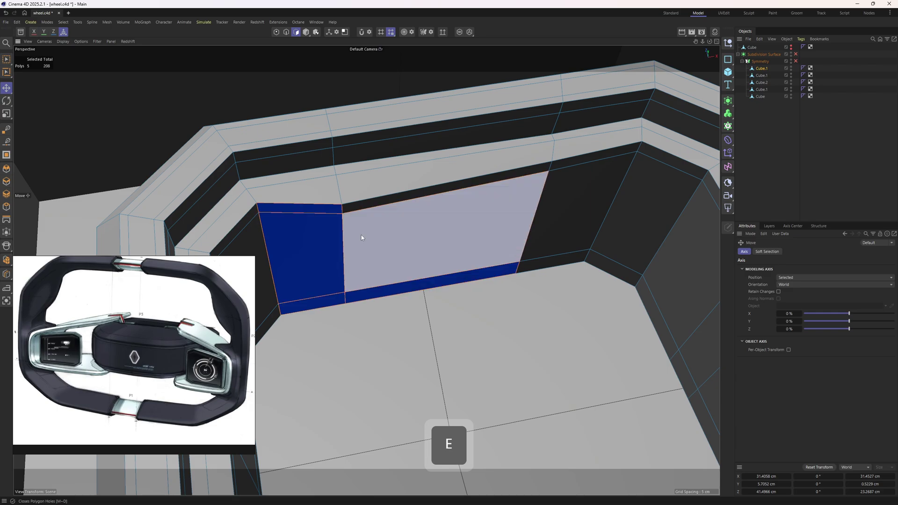
{"action": "mouse_move", "coordinate": [527, 197]}
{"action": "left_mouse_down"}
{"action": "mouse_move", "coordinate": [574, 259]}
{"action": "mouse_move", "coordinate": [401, 187]}
{"action": "mouse_move", "coordinate": [407, 191]}
{"action": "left_mouse_up"}
{"action": "key", "text": "t"}
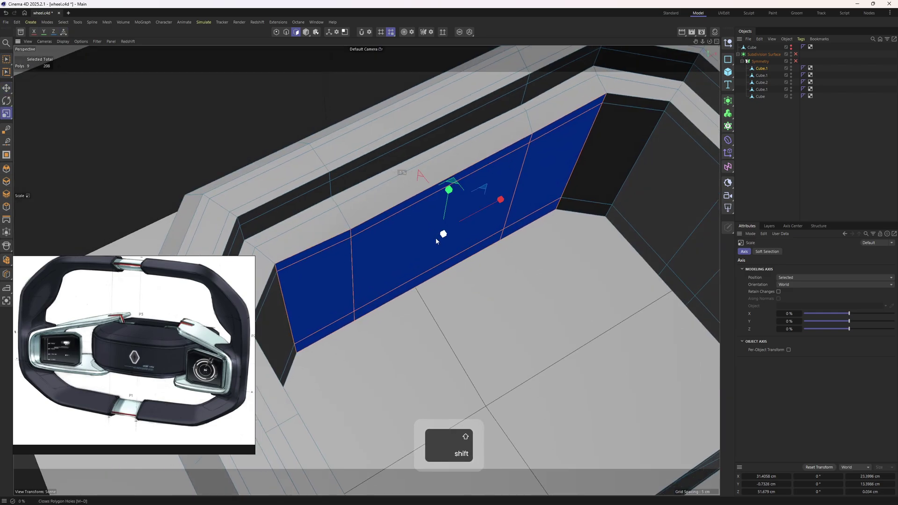
{"action": "key", "text": "e"}
Select the ledge's inner polygon loop and flatten it vertically by scaling its height to 0
{"action": "left_click_drag", "start_coordinate": [404, 181], "coordinate": [330, 222], "text": "alt"}
{"action": "key", "text": "u"}
{"action": "key", "text": "l"}
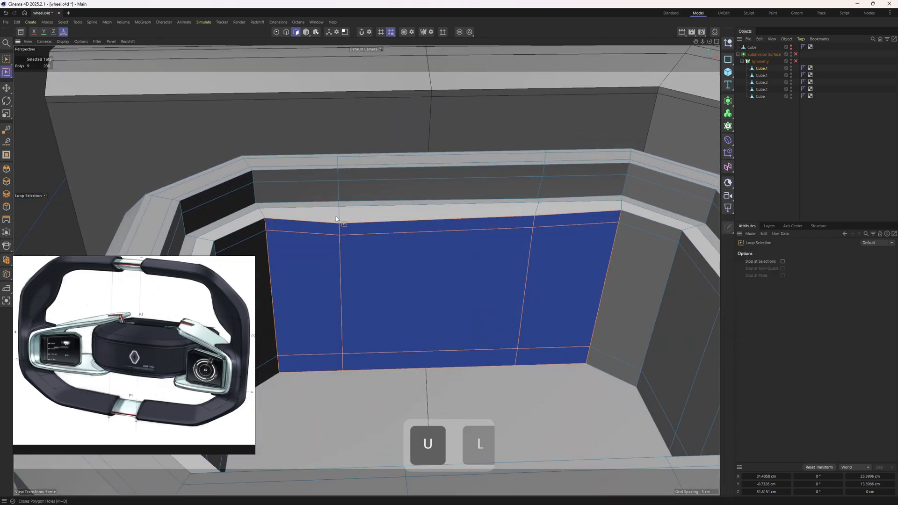
{"action": "left_click", "coordinate": [336, 216]}
{"action": "key", "text": "t"}
{"action": "left_click_drag", "start_coordinate": [474, 293], "coordinate": [476, 305], "text": "shift"}
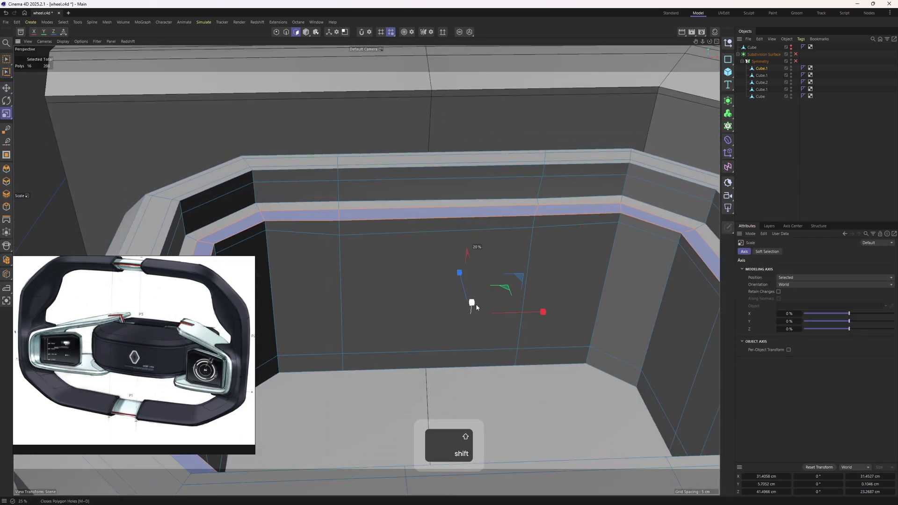
{"action": "key", "text": "e"}
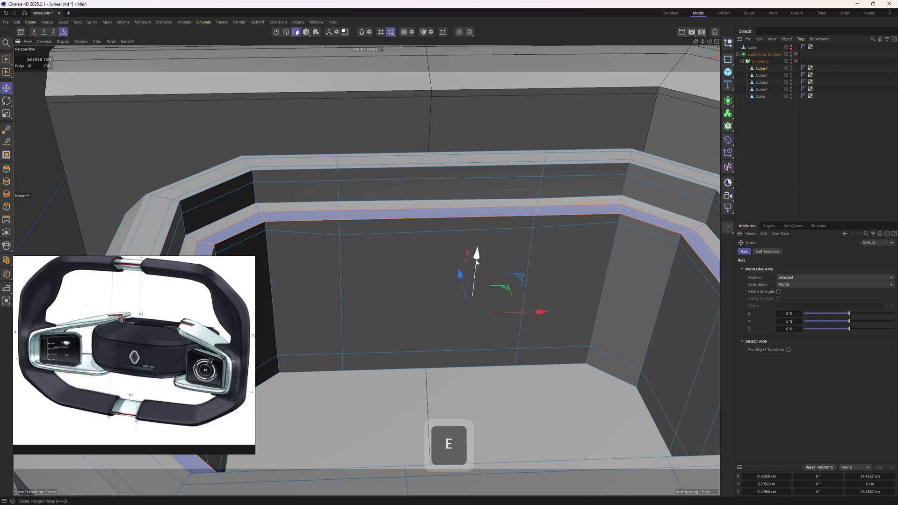
Select the edge loop just below the ledge's inner rim and flatten it vertically
{"action": "key", "text": "1"}
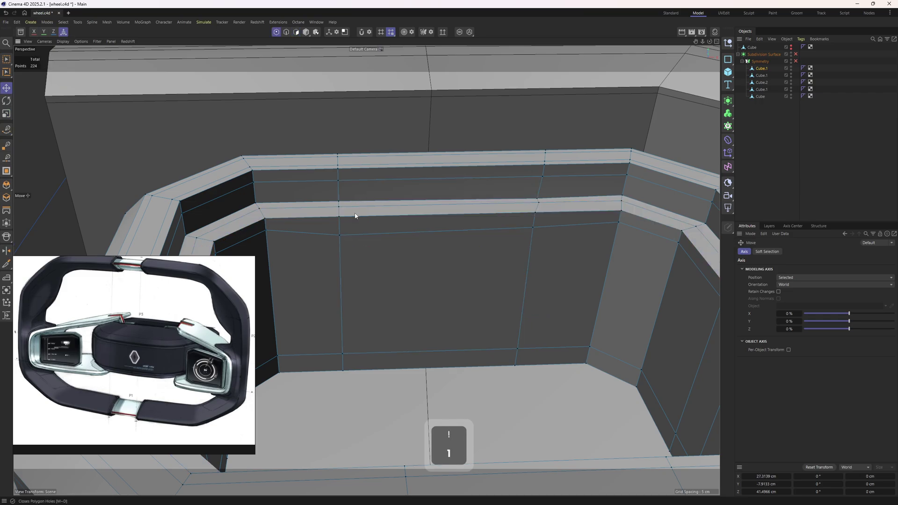
{"action": "key", "text": "2"}
{"action": "double_click", "coordinate": [366, 235]}
{"action": "key", "text": "t"}
{"action": "left_click_drag", "start_coordinate": [473, 257], "coordinate": [474, 326], "text": "shift"}
Slide the ledge's inner rim edge loop down the wall with Edge Slide, by an offset of about -0.82 cm
{"action": "double_click", "coordinate": [452, 218]}
{"action": "key", "text": "m"}
{"action": "key", "text": "o"}
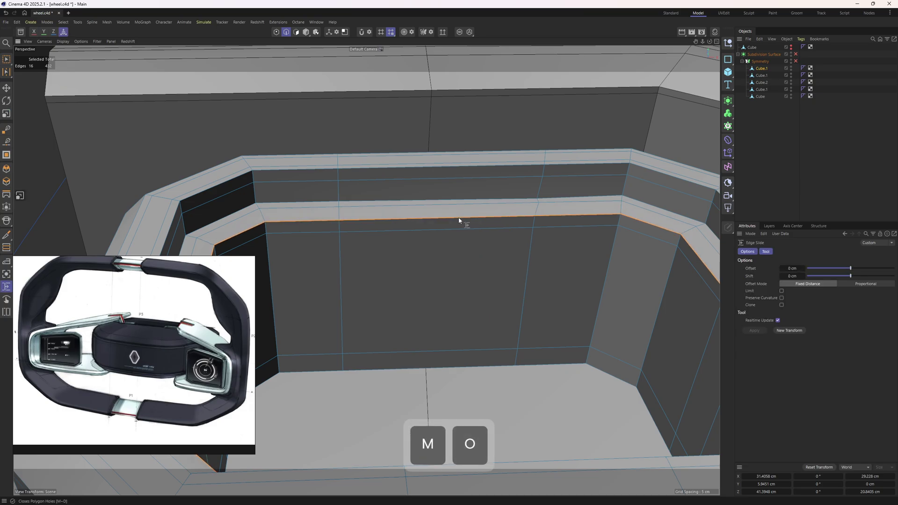
{"action": "left_click_drag", "start_coordinate": [459, 221], "coordinate": [461, 226]}
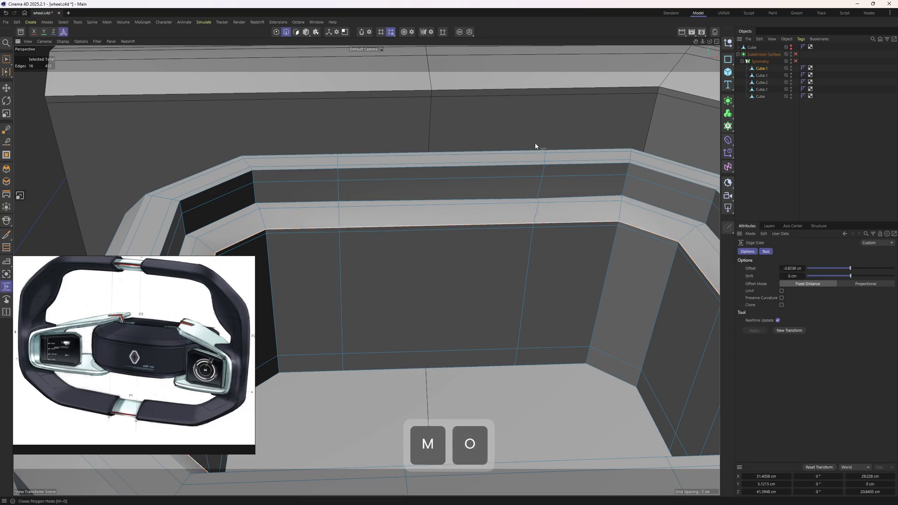
Add a loop cut around the ledge at an offset of about 77.34%
{"action": "key", "text": "k"}
{"action": "key", "text": "l"}
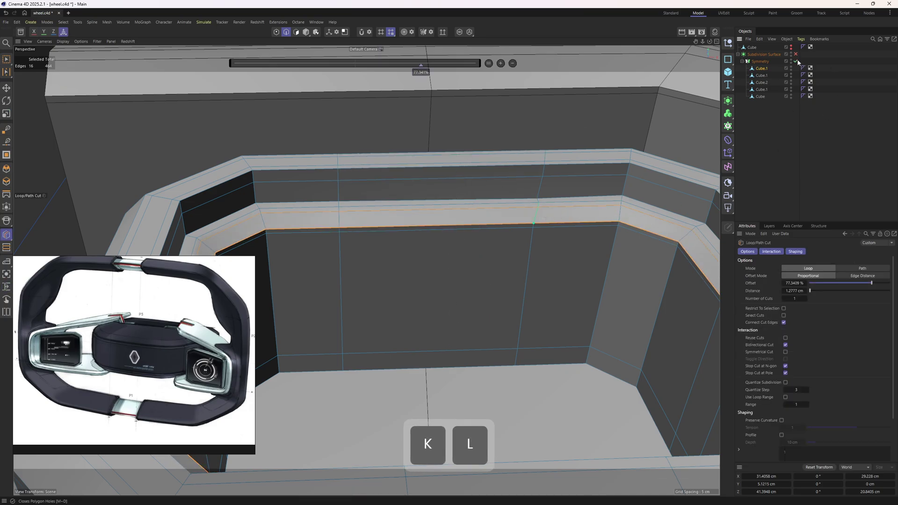
Turn the Symmetry and Subdivision Surface generators back on and switch the viewport to Gouraud shading without lines
{"action": "left_click", "coordinate": [795, 55]}
{"action": "left_click", "coordinate": [827, 129]}
{"action": "right_click_drag", "start_coordinate": [470, 212], "coordinate": [284, 283], "text": "alt"}
{"action": "key", "text": "n"}
{"action": "key", "text": "a"}
{"action": "left_click_drag", "start_coordinate": [337, 276], "coordinate": [421, 208], "text": "alt"}
{"action": "left_click", "coordinate": [306, 32]}
{"action": "right_click_drag", "start_coordinate": [355, 262], "coordinate": [411, 262], "text": "alt"}
{"action": "left_click_drag", "start_coordinate": [412, 262], "coordinate": [375, 364], "text": "alt"}
{"action": "middle_click_drag", "start_coordinate": [375, 365], "coordinate": [371, 320], "text": "alt"}
{"action": "right_click_drag", "start_coordinate": [370, 321], "coordinate": [422, 295], "text": "alt"}
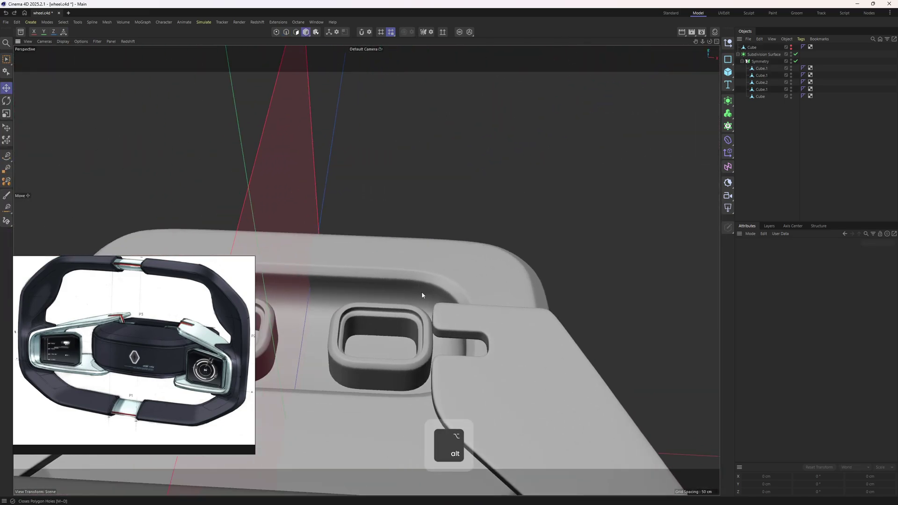
{"action": "left_click_drag", "start_coordinate": [421, 295], "coordinate": [490, 327], "text": "alt"}
{"action": "right_click_drag", "start_coordinate": [490, 326], "coordinate": [402, 232], "text": "alt"}
{"action": "left_click_drag", "start_coordinate": [403, 233], "coordinate": [403, 211], "text": "alt"}
Hide the Symmetry generator's mirror plane display and deselect the object
{"action": "left_click", "coordinate": [761, 61]}
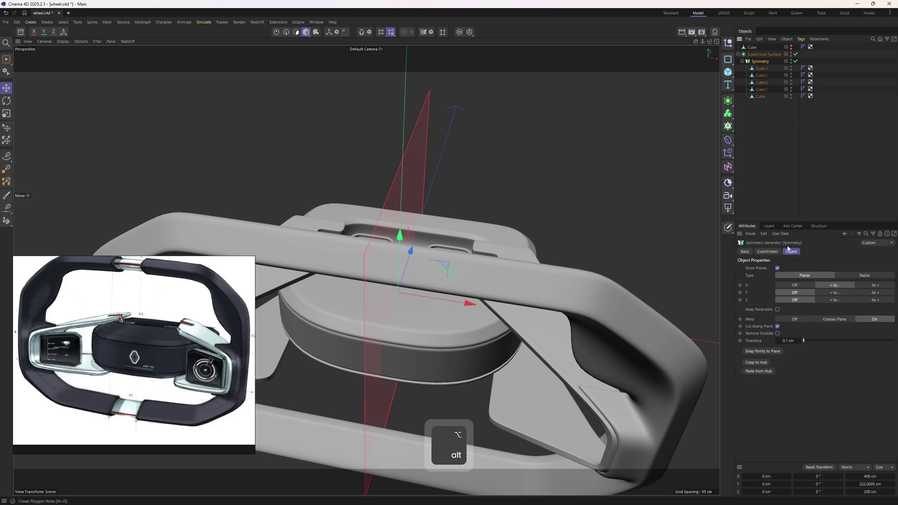
{"action": "left_click", "coordinate": [777, 268]}
{"action": "right_click_drag", "start_coordinate": [435, 232], "coordinate": [457, 234], "text": "alt"}
{"action": "left_click_drag", "start_coordinate": [457, 234], "coordinate": [533, 253], "text": "alt"}
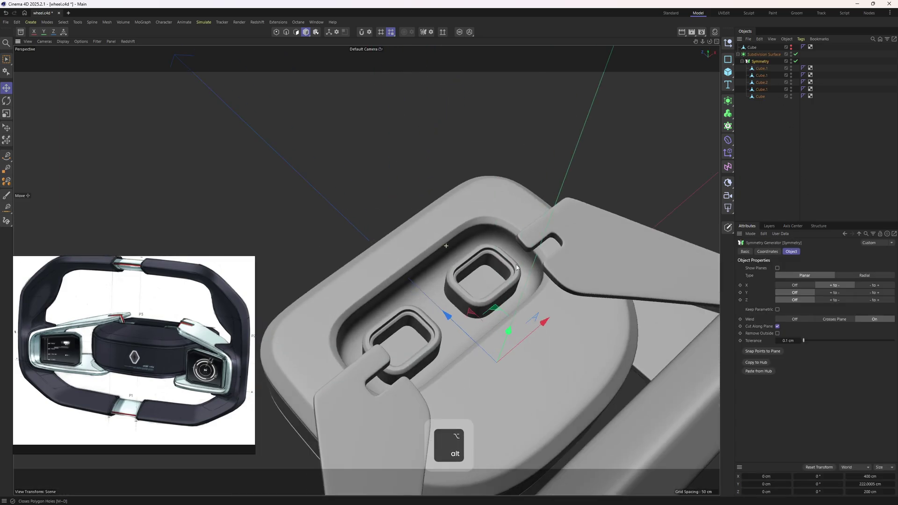
{"action": "middle_click_drag", "start_coordinate": [533, 252], "coordinate": [449, 226], "text": "alt"}
{"action": "right_click_drag", "start_coordinate": [449, 226], "coordinate": [544, 225], "text": "alt"}
{"action": "left_click", "coordinate": [716, 87]}
{"action": "right_click_drag", "start_coordinate": [411, 238], "coordinate": [438, 240], "text": "alt"}
{"action": "left_click_drag", "start_coordinate": [438, 240], "coordinate": [387, 256], "text": "alt"}
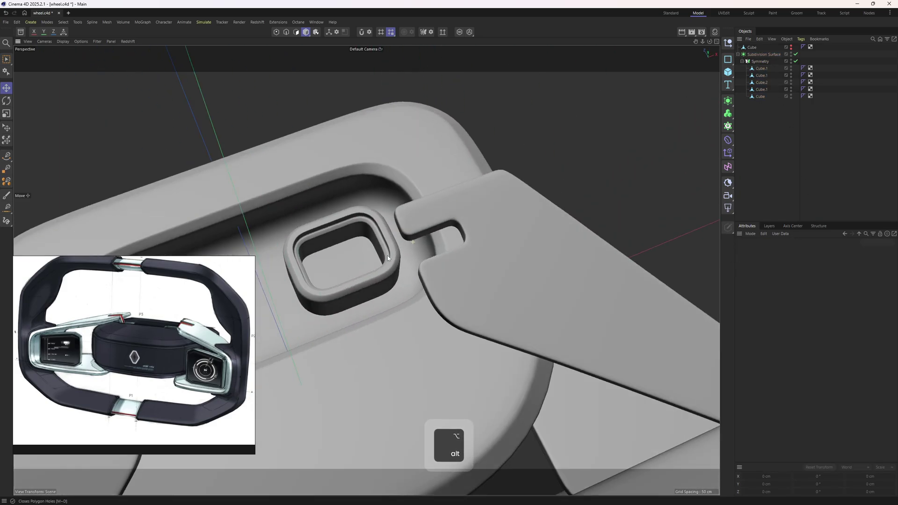
Add a cube scaled to about 22.6 cm, narrow its depth to about 7.5 cm, and place it over the arm's notch in the top view
{"action": "scroll", "coordinate": [169, 316], "scroll_direction": "up", "scroll_amount": 3}
{"action": "scroll", "coordinate": [111, 315], "scroll_direction": "up", "scroll_amount": 3}
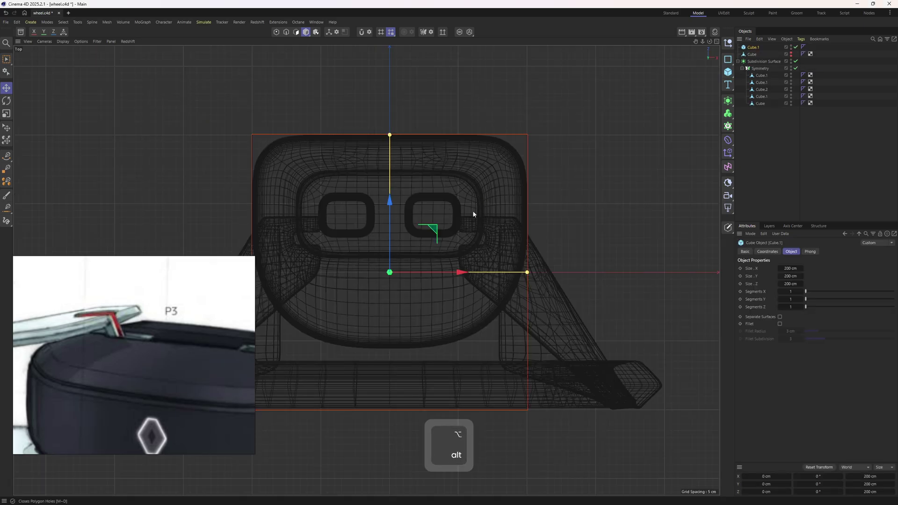
{"action": "key", "text": "t"}
{"action": "left_click_drag", "start_coordinate": [340, 280], "coordinate": [318, 280]}
{"action": "key", "text": "e"}
{"action": "scroll", "coordinate": [381, 257], "scroll_direction": "up", "scroll_amount": 5}
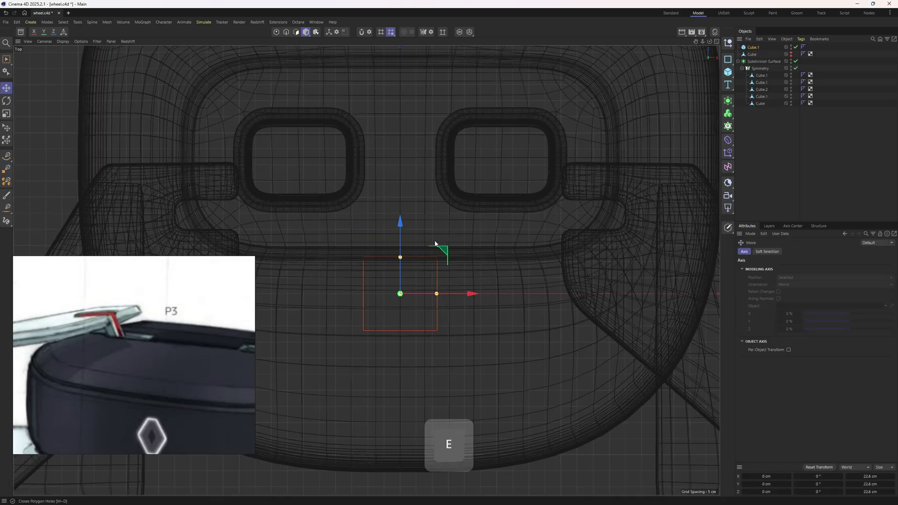
{"action": "left_click_drag", "start_coordinate": [436, 244], "coordinate": [618, 179]}
{"action": "scroll", "coordinate": [568, 196], "scroll_direction": "up", "scroll_amount": 1}
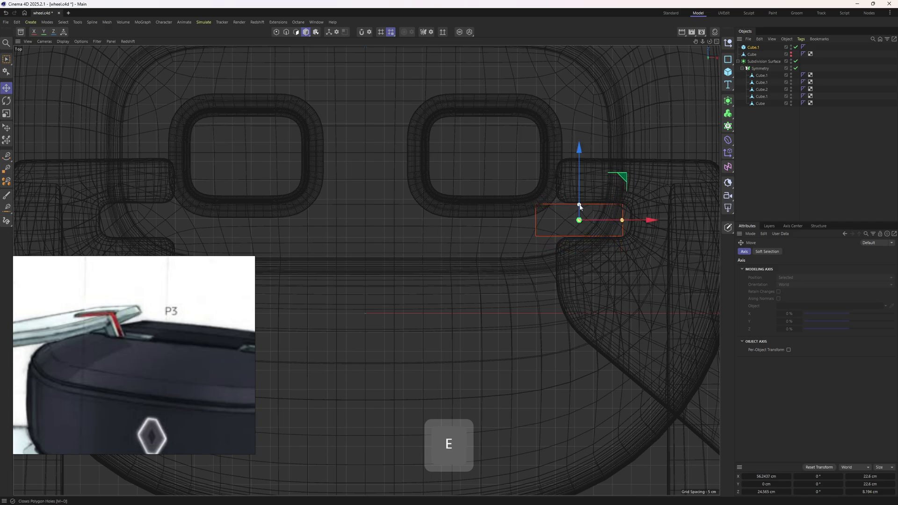
{"action": "left_click_drag", "start_coordinate": [646, 222], "coordinate": [649, 222]}
Reduce the cube's height to about 11.6 cm and raise it about 23.3 cm into the arm's notch
{"action": "middle_click", "coordinate": [612, 208]}
{"action": "middle_click", "coordinate": [327, 155]}
{"action": "left_click_drag", "start_coordinate": [364, 155], "coordinate": [444, 132], "text": "alt"}
{"action": "scroll", "coordinate": [422, 181], "scroll_direction": "up", "scroll_amount": 5, "text": "alt"}
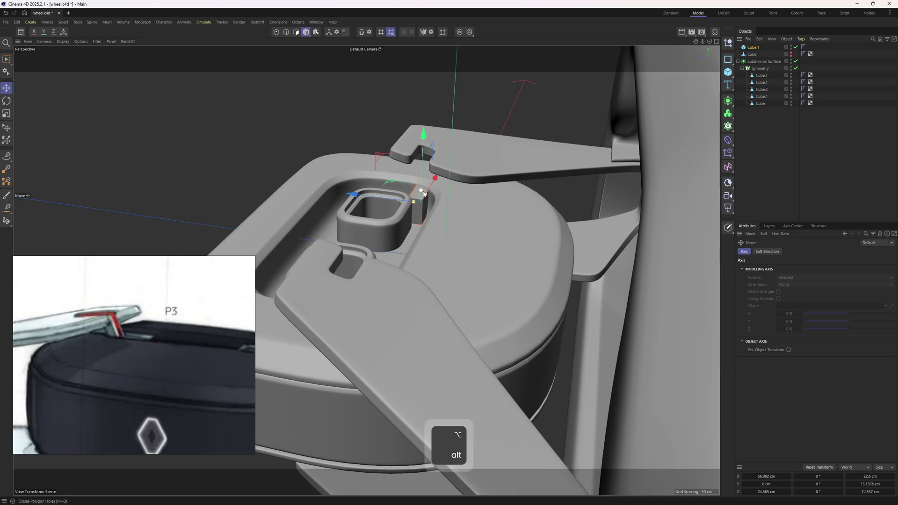
{"action": "left_click_drag", "start_coordinate": [422, 171], "coordinate": [420, 129]}
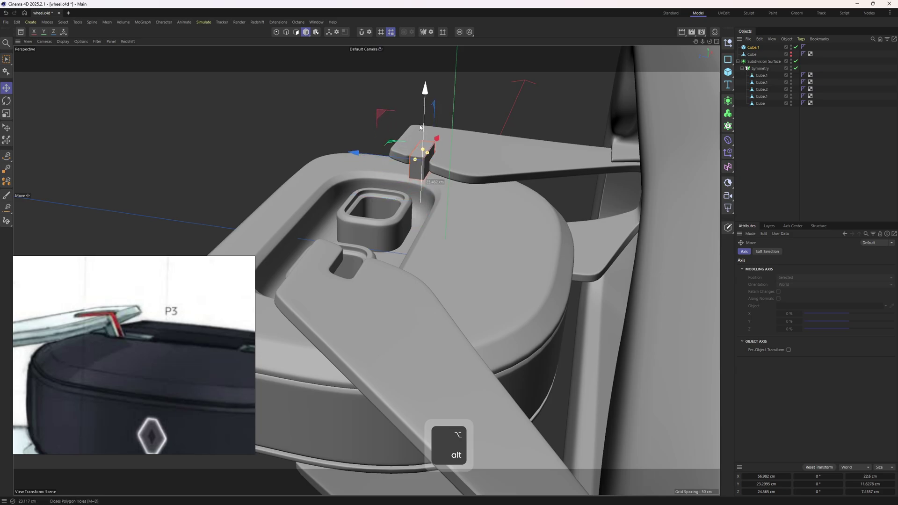
Make the cube editable and move its inner end polygon to about X 50.7 cm in the front view
{"action": "key", "text": "c"}
{"action": "key", "text": "3"}
{"action": "middle_click", "coordinate": [518, 260]}
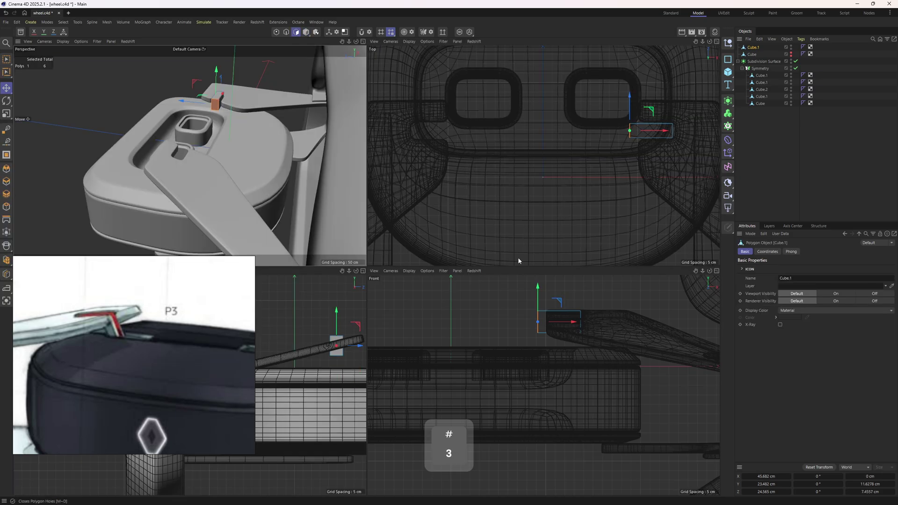
{"action": "middle_click", "coordinate": [373, 341]}
{"action": "left_click_drag", "start_coordinate": [415, 146], "coordinate": [433, 146]}
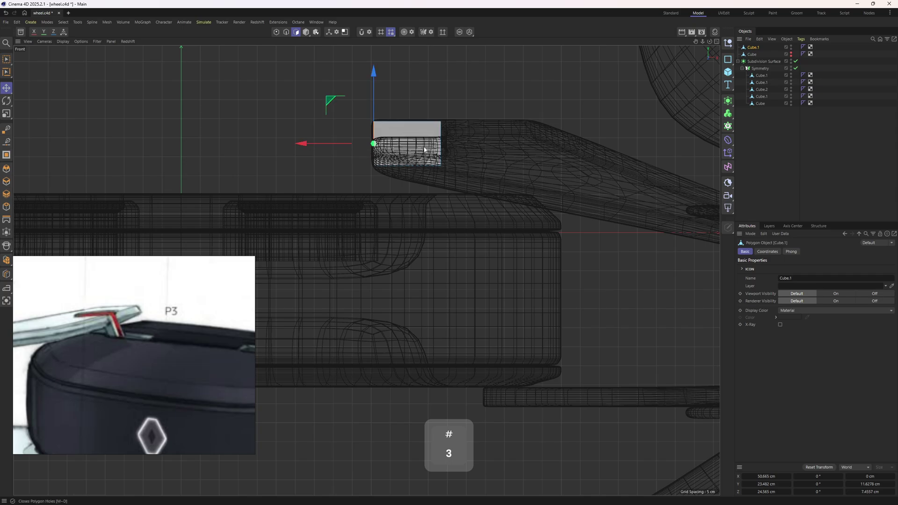
Shift the lower points of the block's inner end outward by about 9.7 cm to slant the end face
{"action": "key", "text": "1"}
{"action": "key", "text": "space"}
{"action": "left_click_drag", "start_coordinate": [359, 155], "coordinate": [404, 179]}
{"action": "left_click_drag", "start_coordinate": [308, 170], "coordinate": [327, 172]}
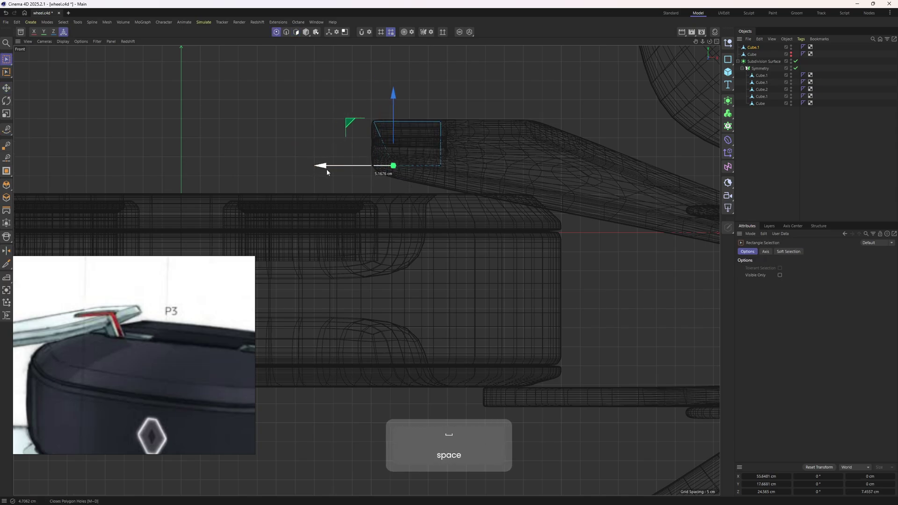
Extrude the slanted end polygon diagonally down into the recess, and extrude it again horizontally toward the wheel's centre
{"action": "key", "text": "3"}
{"action": "left_click", "coordinate": [387, 127]}
{"action": "key", "text": "e"}
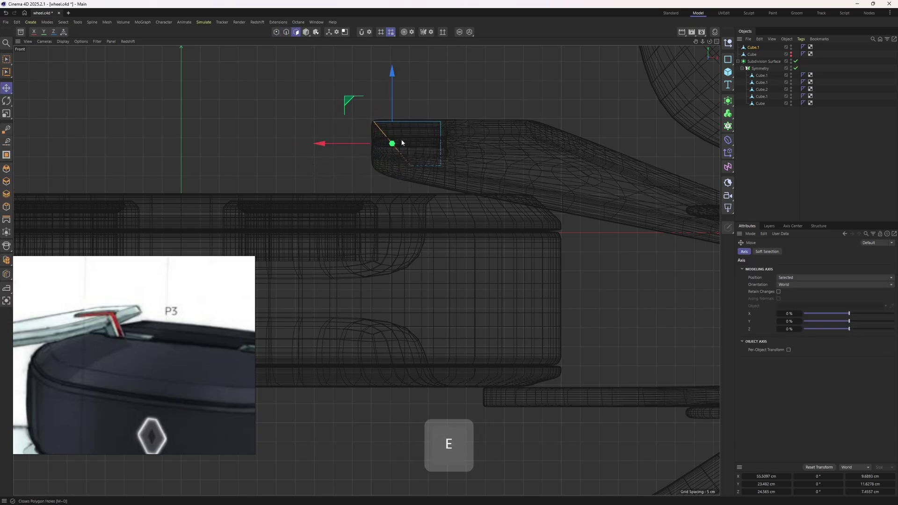
{"action": "left_click_drag", "start_coordinate": [358, 101], "coordinate": [290, 200], "text": "ctrl"}
{"action": "middle_click_drag", "start_coordinate": [298, 199], "coordinate": [383, 161], "text": "alt"}
{"action": "scroll", "coordinate": [383, 161], "scroll_direction": "down", "scroll_amount": 3}
{"action": "left_click_drag", "start_coordinate": [364, 199], "coordinate": [280, 198], "text": "ctrl"}
{"action": "left_click", "coordinate": [368, 200], "text": "ctrl"}
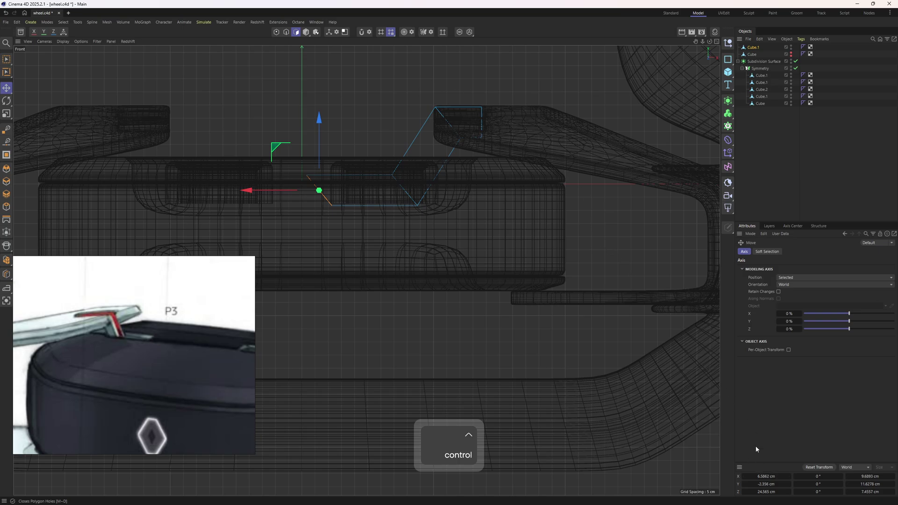
Flatten the bar's inner end face onto the symmetry plane with X position 0 and X size 0, and delete the face
{"action": "type", "text": "0"}
{"action": "key", "text": "Return"}
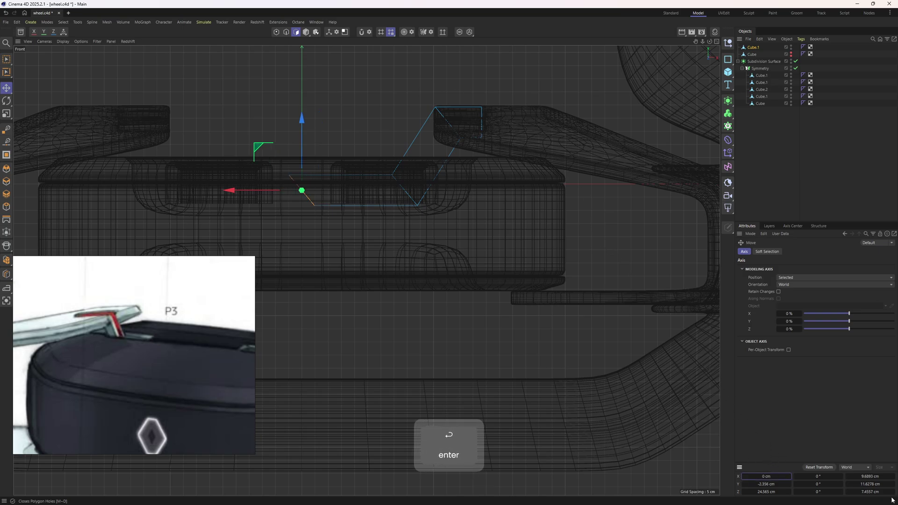
{"action": "double_click", "coordinate": [870, 475]}
{"action": "type", "text": "0"}
{"action": "key", "text": "Return"}
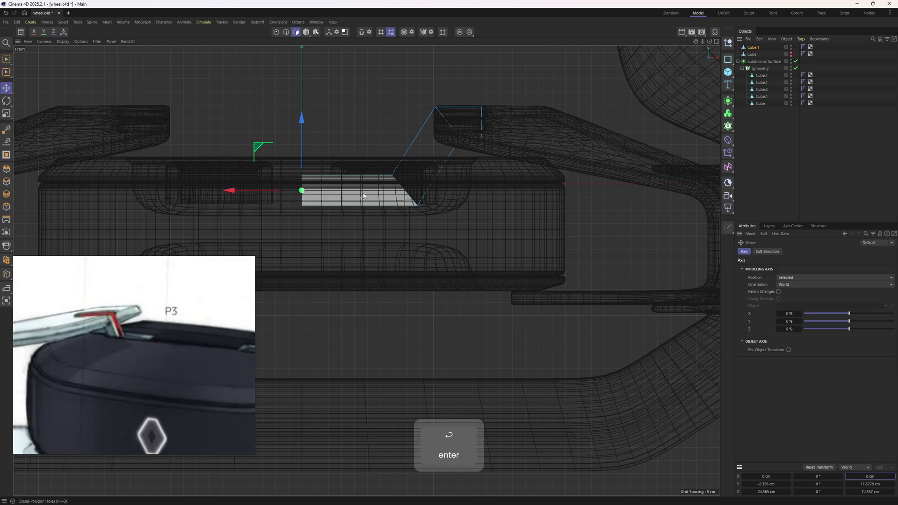
{"action": "key", "text": "Delete"}
{"action": "middle_click", "coordinate": [333, 218]}
{"action": "middle_click", "coordinate": [261, 144]}
{"action": "left_click_drag", "start_coordinate": [444, 211], "coordinate": [461, 253], "text": "alt"}
Select the eight lower points of the bar and move them along Z to about 19.9 cm
{"action": "key", "text": "1"}
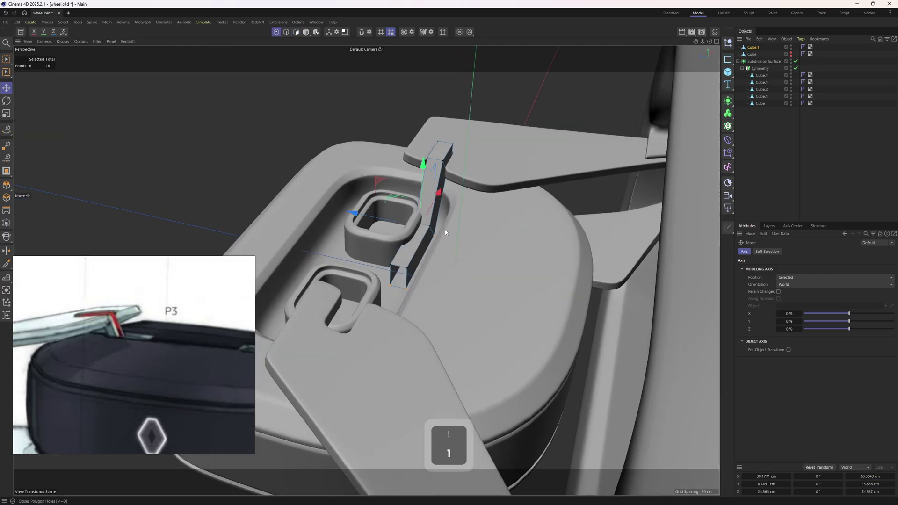
{"action": "key", "text": "0"}
{"action": "left_click_drag", "start_coordinate": [472, 334], "coordinate": [319, 197]}
{"action": "left_click_drag", "start_coordinate": [333, 234], "coordinate": [451, 174]}
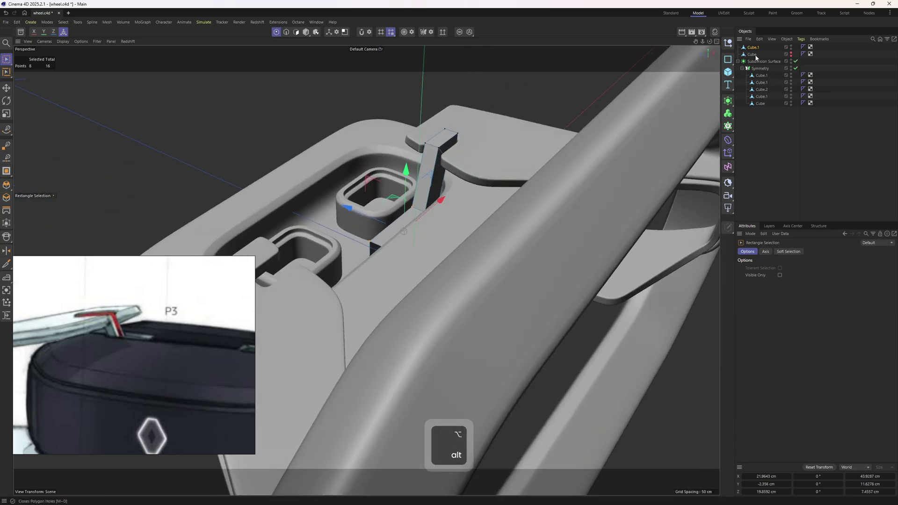
Place the bar object inside the Symmetry generator so that it is mirrored and subdivided
{"action": "left_click_drag", "start_coordinate": [753, 47], "coordinate": [760, 68]}
{"action": "left_click_drag", "start_coordinate": [483, 161], "coordinate": [408, 196], "text": "alt"}
{"action": "right_click_drag", "start_coordinate": [407, 206], "coordinate": [443, 216], "text": "alt"}
{"action": "left_click_drag", "start_coordinate": [443, 217], "coordinate": [362, 265], "text": "alt"}
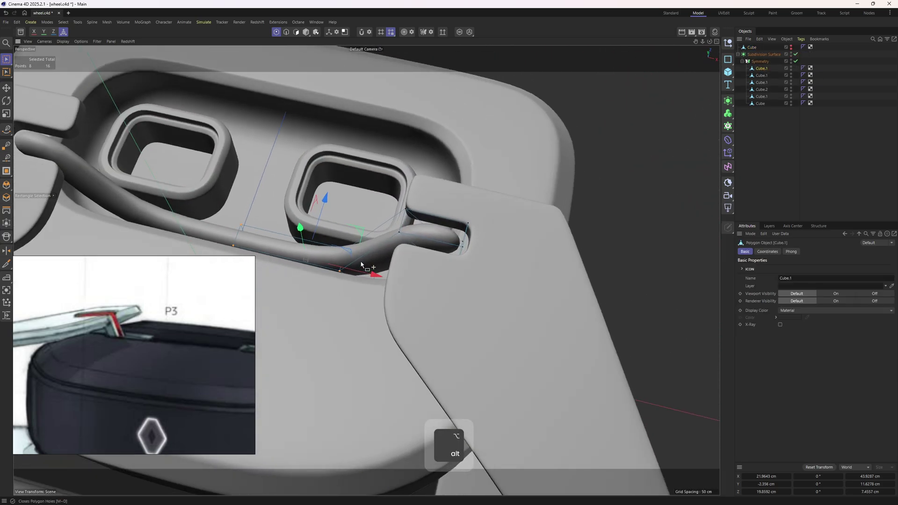
{"action": "right_click_drag", "start_coordinate": [362, 265], "coordinate": [407, 233], "text": "alt"}
Add supporting loop cuts to the bar near its outer end and on both sides of its bends
{"action": "key", "text": "l"}
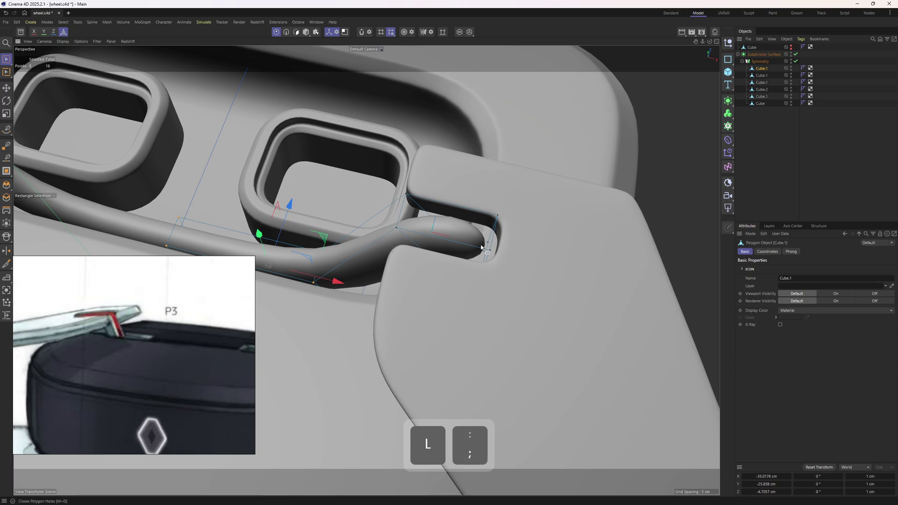
{"action": "key", "text": "k"}
{"action": "key", "text": "l"}
{"action": "left_click", "coordinate": [483, 248]}
{"action": "left_click", "coordinate": [413, 231]}
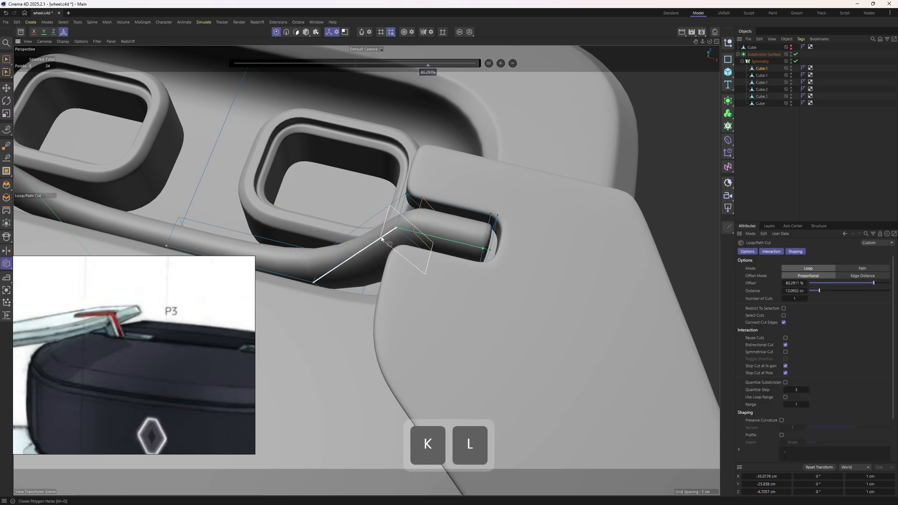
{"action": "left_click", "coordinate": [381, 238]}
{"action": "middle_click_drag", "start_coordinate": [342, 263], "coordinate": [446, 262], "text": "alt"}
{"action": "left_click", "coordinate": [436, 270]}
{"action": "left_click", "coordinate": [396, 277]}
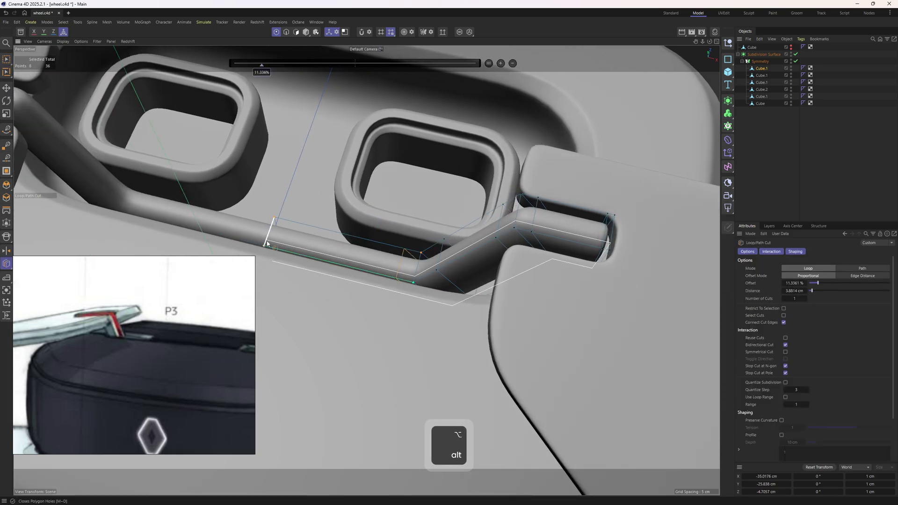
{"action": "left_click_drag", "start_coordinate": [266, 243], "coordinate": [385, 290], "text": "alt"}
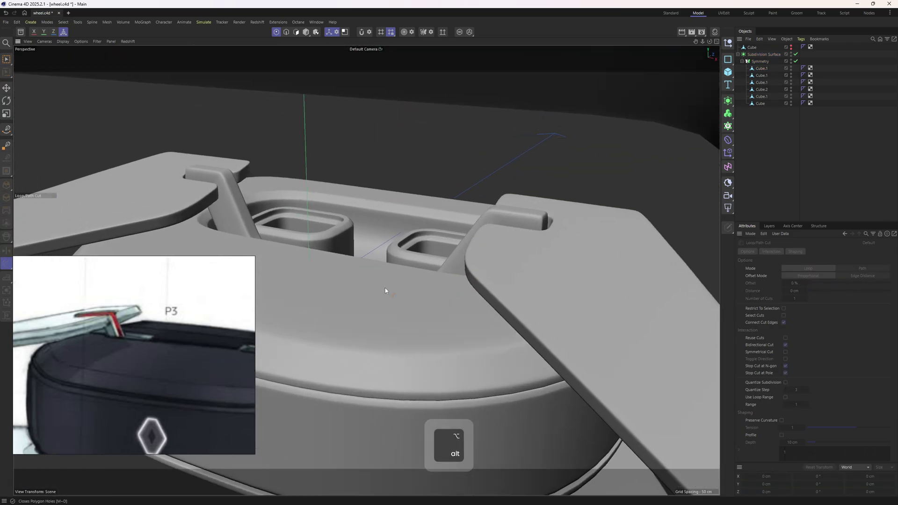
Turn off the Symmetry and Subdivision Surface generators and display the model with Gouraud shading and lines
{"action": "scroll", "coordinate": [180, 341], "scroll_direction": "down", "scroll_amount": 5}
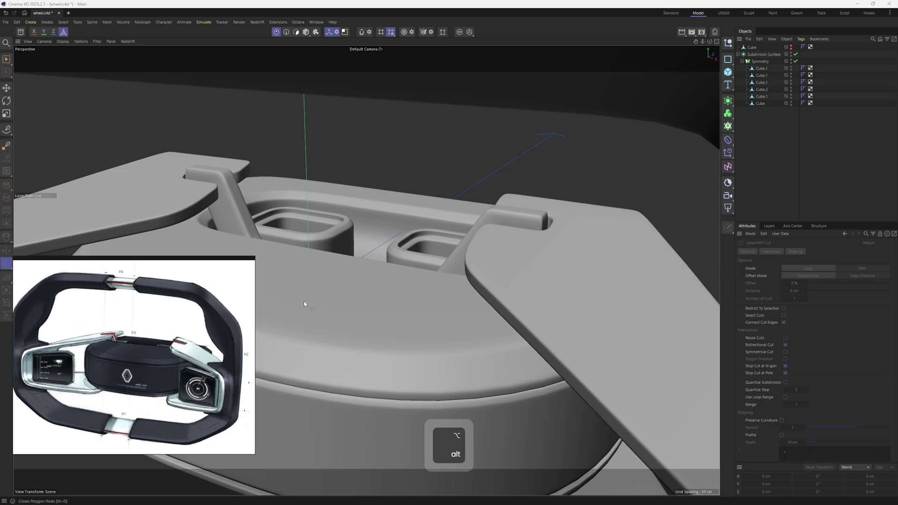
{"action": "left_click_drag", "start_coordinate": [305, 304], "coordinate": [417, 251], "text": "alt"}
{"action": "key", "text": "e"}
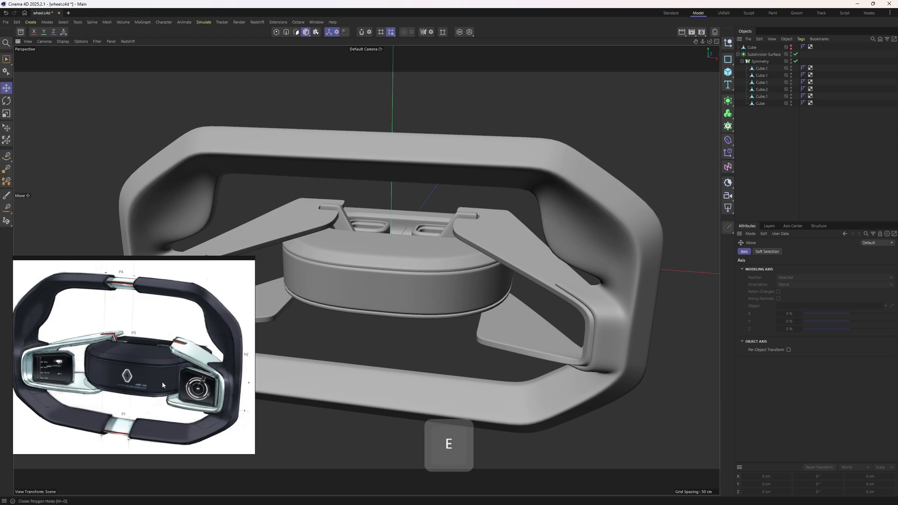
{"action": "scroll", "coordinate": [162, 381], "scroll_direction": "up", "scroll_amount": 3}
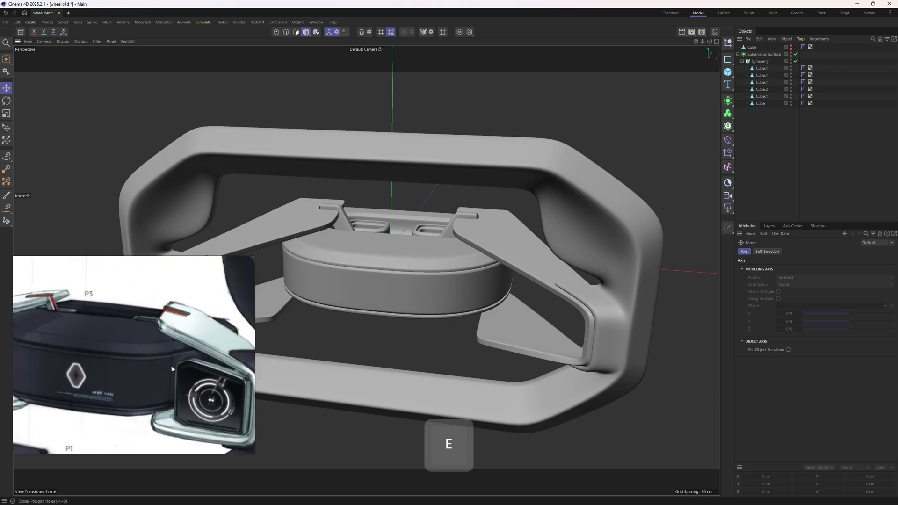
{"action": "left_click", "coordinate": [763, 68]}
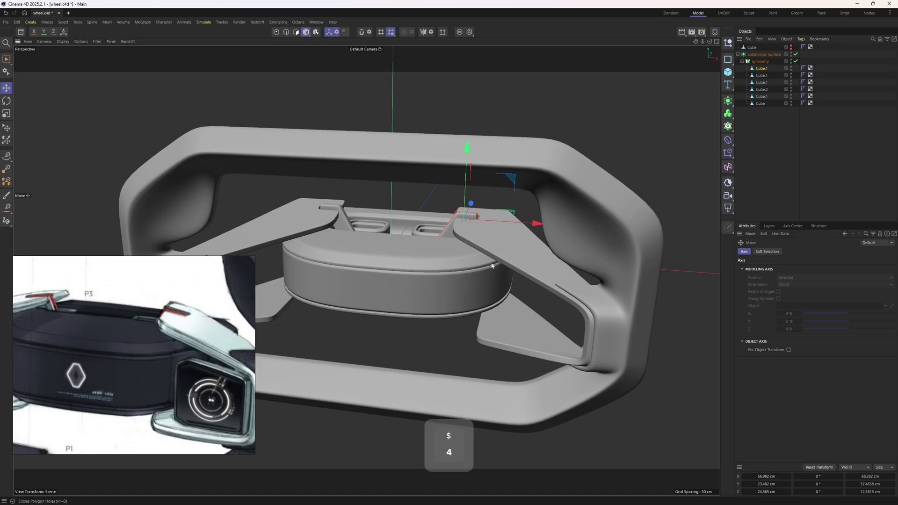
{"action": "key", "text": "4"}
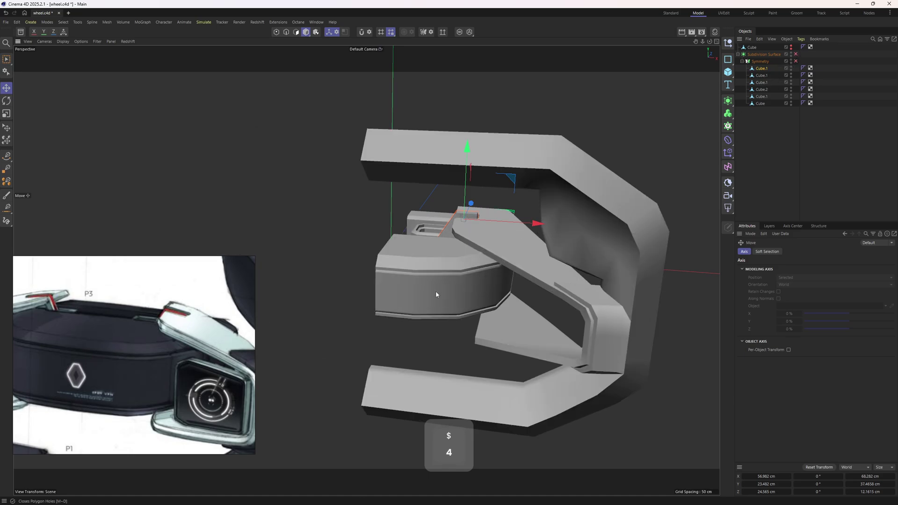
{"action": "scroll", "coordinate": [486, 299], "scroll_direction": "up", "scroll_amount": 4}
{"action": "key", "text": "n"}
{"action": "key", "text": "b"}
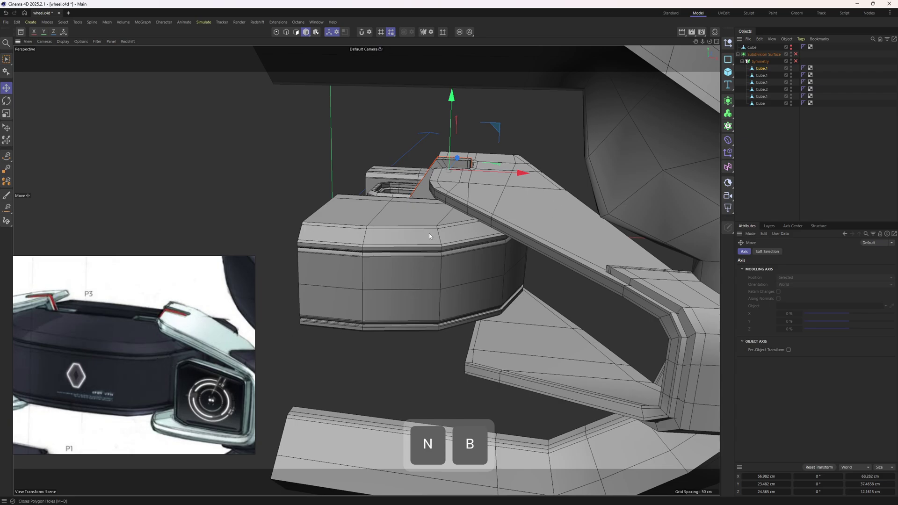
Group the central hub's body and upper shell into a null and put it under its own Subdivision Surface
{"action": "key", "text": "e"}
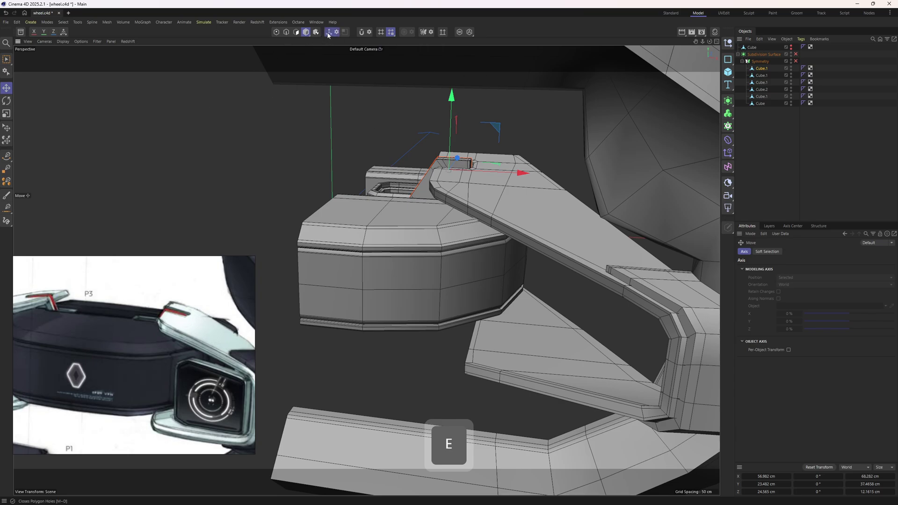
{"action": "left_click", "coordinate": [506, 305]}
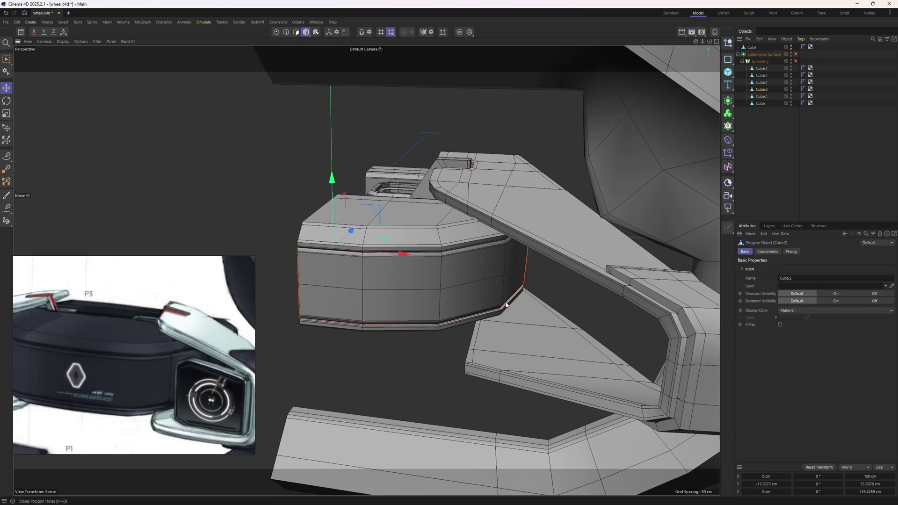
{"action": "key", "text": "ctrl+z"}
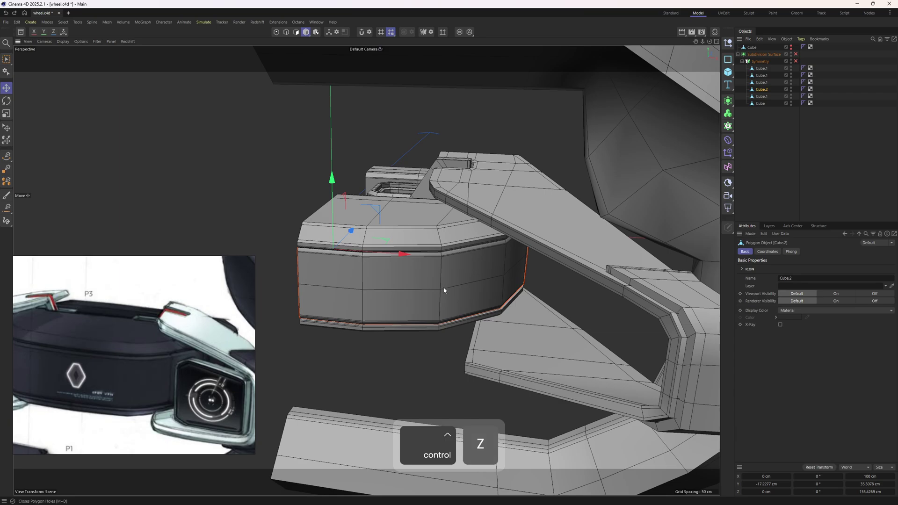
{"action": "scroll", "coordinate": [462, 239], "scroll_direction": "up", "scroll_amount": 2}
{"action": "left_click", "coordinate": [450, 230], "text": "shift"}
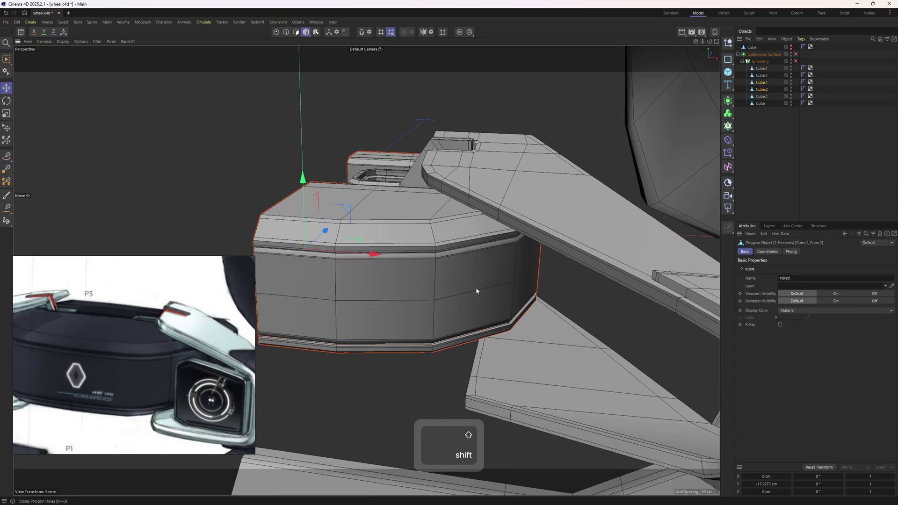
{"action": "mouse_move", "coordinate": [449, 282]}
{"action": "left_mouse_down"}
{"action": "mouse_move", "coordinate": [424, 314]}
{"action": "mouse_move", "coordinate": [457, 284]}
{"action": "left_mouse_up"}
{"action": "key", "text": "ctrl+z"}
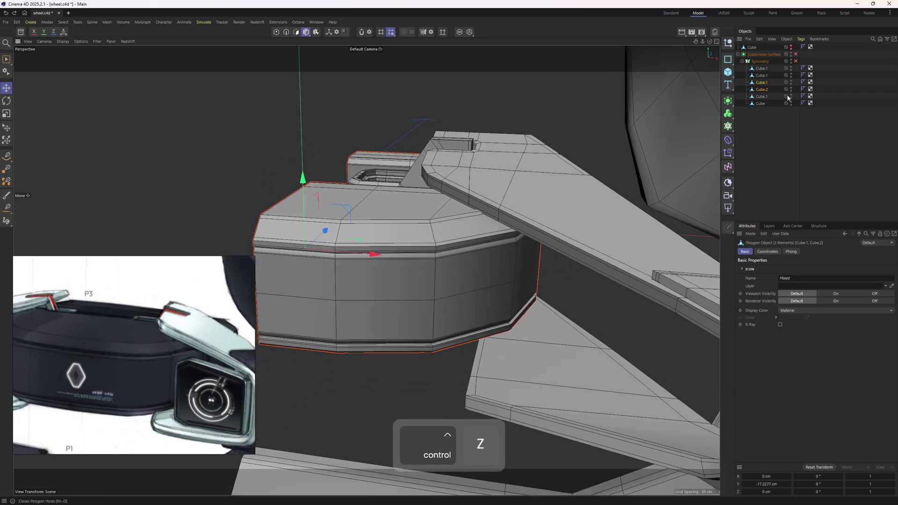
{"action": "key", "text": "alt+g"}
{"action": "left_click", "coordinate": [727, 101], "text": "alt"}
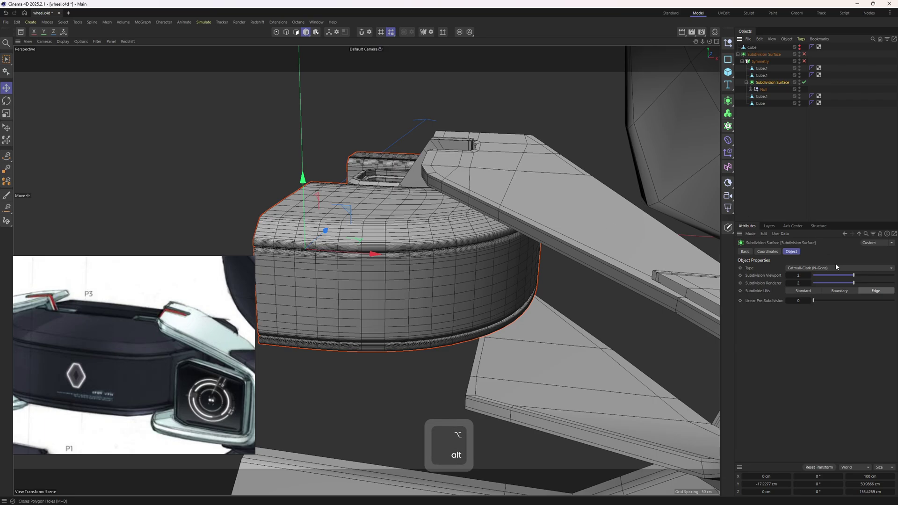
Try level 1 for the hub Subdivision Surface in viewport and renderer, and restore both levels to 2
{"action": "left_click", "coordinate": [786, 276]}
{"action": "left_click", "coordinate": [787, 282]}
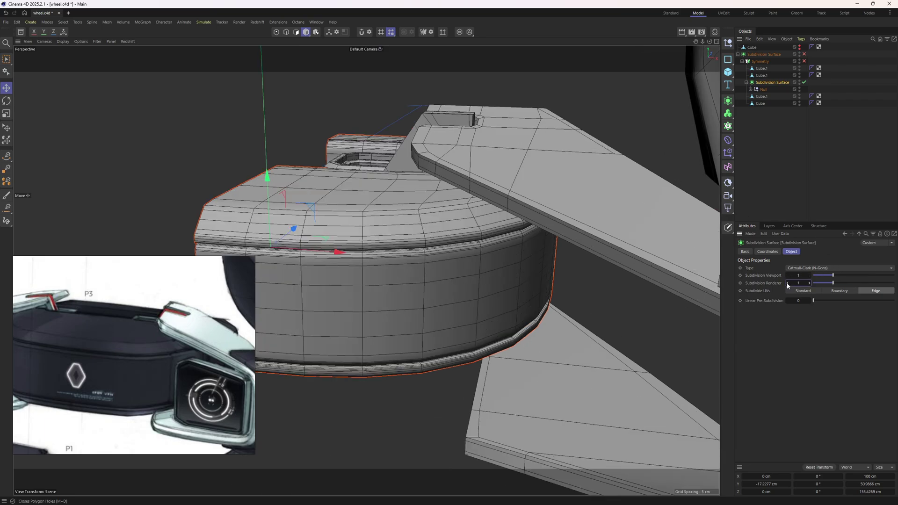
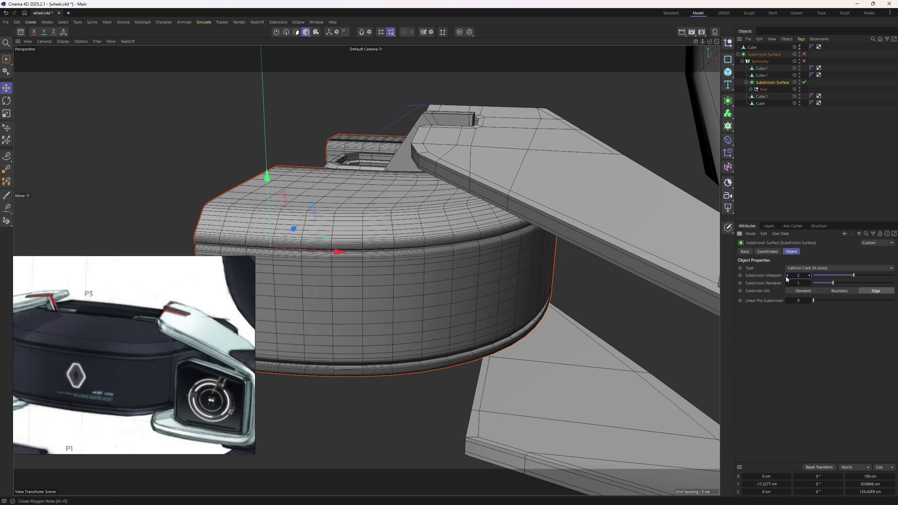
{"action": "left_click", "coordinate": [787, 275]}
{"action": "left_click", "coordinate": [804, 82]}
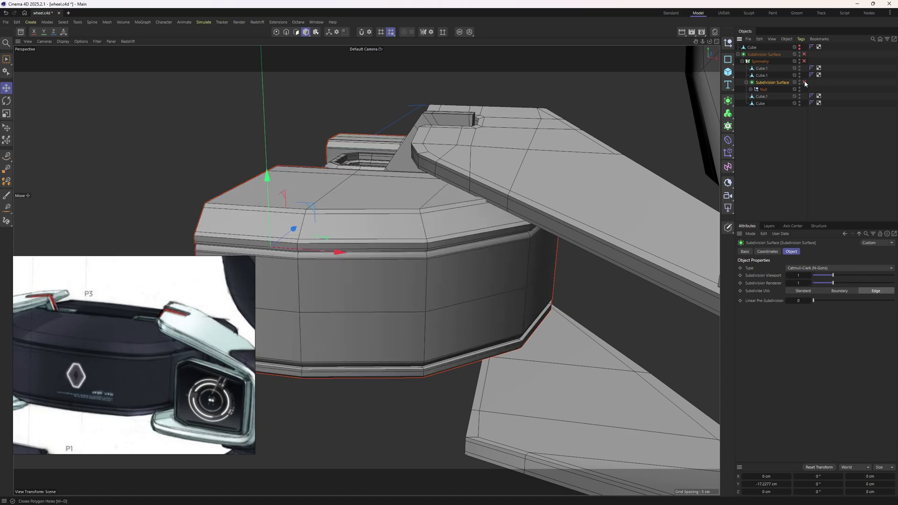
{"action": "left_click", "coordinate": [804, 82]}
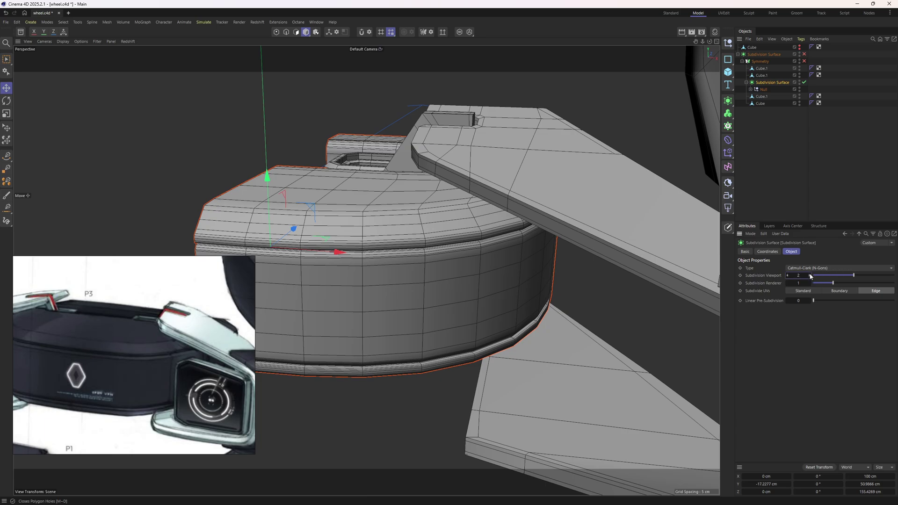
{"action": "left_click", "coordinate": [809, 282]}
Copy the hub's Subdivision Surface to the top level of the hierarchy, outside Symmetry, and hide it as a backup
{"action": "left_click_drag", "start_coordinate": [409, 216], "coordinate": [446, 312], "text": "alt"}
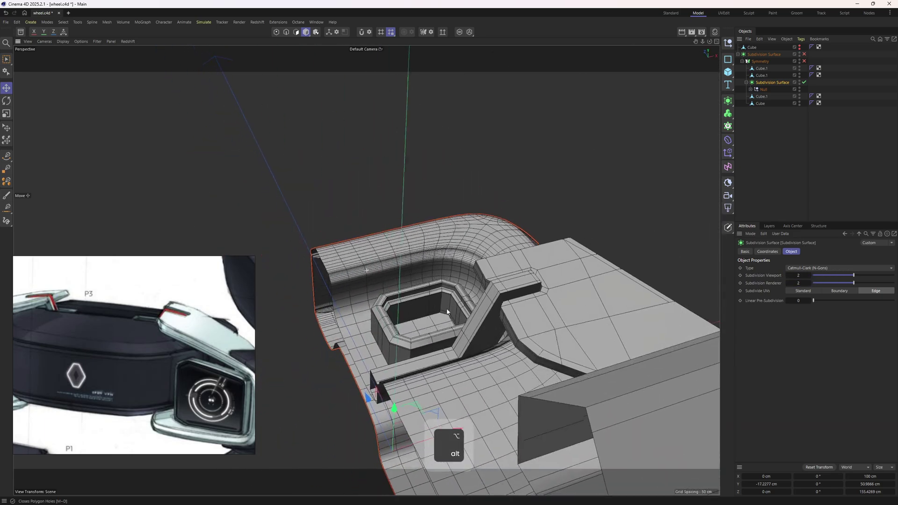
{"action": "right_click_drag", "start_coordinate": [447, 312], "coordinate": [463, 232], "text": "alt"}
{"action": "left_click_drag", "start_coordinate": [463, 232], "coordinate": [532, 224], "text": "alt"}
{"action": "left_click", "coordinate": [532, 223]}
{"action": "right_click_drag", "start_coordinate": [532, 224], "coordinate": [573, 226], "text": "alt"}
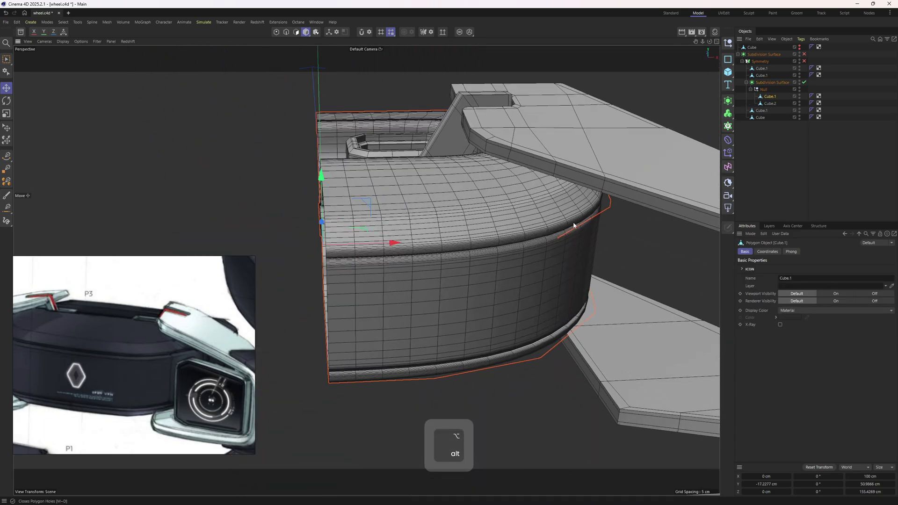
{"action": "left_click_drag", "start_coordinate": [573, 225], "coordinate": [524, 228], "text": "alt"}
{"action": "left_click", "coordinate": [777, 82]}
{"action": "left_click", "coordinate": [747, 82]}
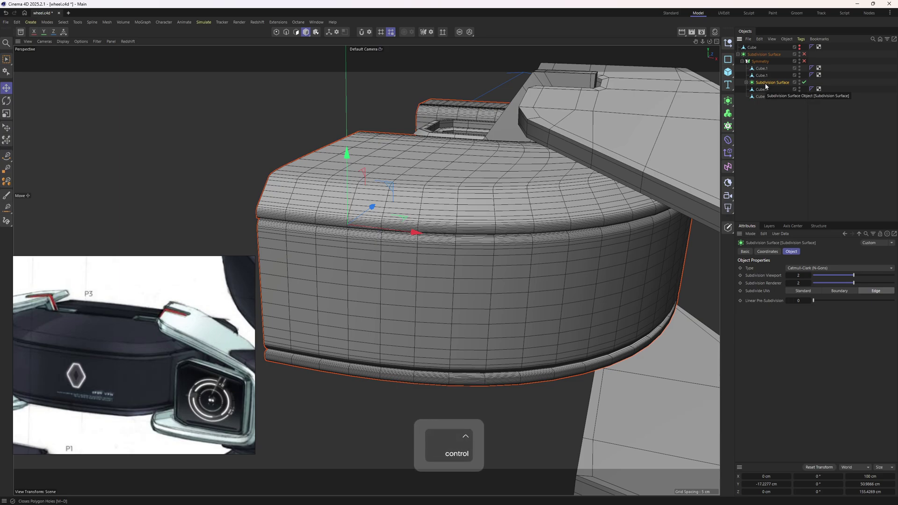
{"action": "left_click_drag", "start_coordinate": [771, 96], "coordinate": [764, 52], "text": "ctrl"}
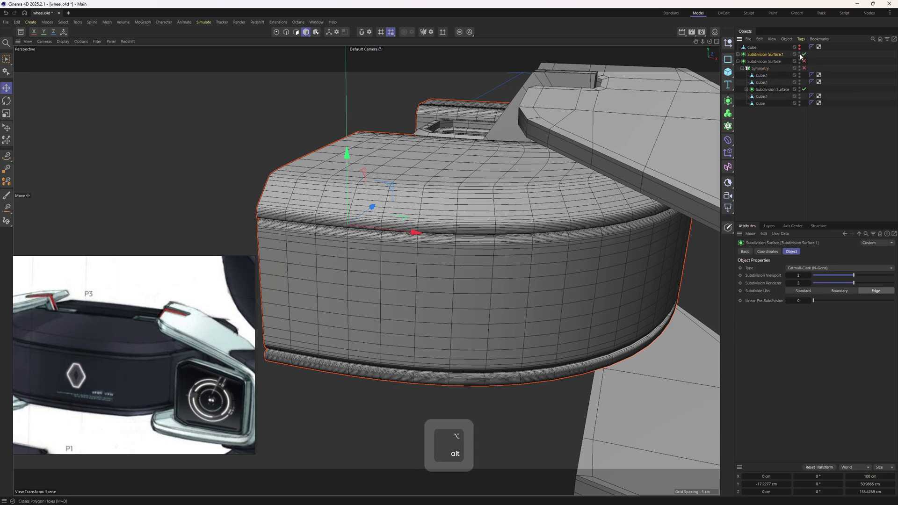
Convert the hub's original Subdivision Surface to editable meshes placed directly under Symmetry, and delete the leftover null
{"action": "key", "text": "c"}
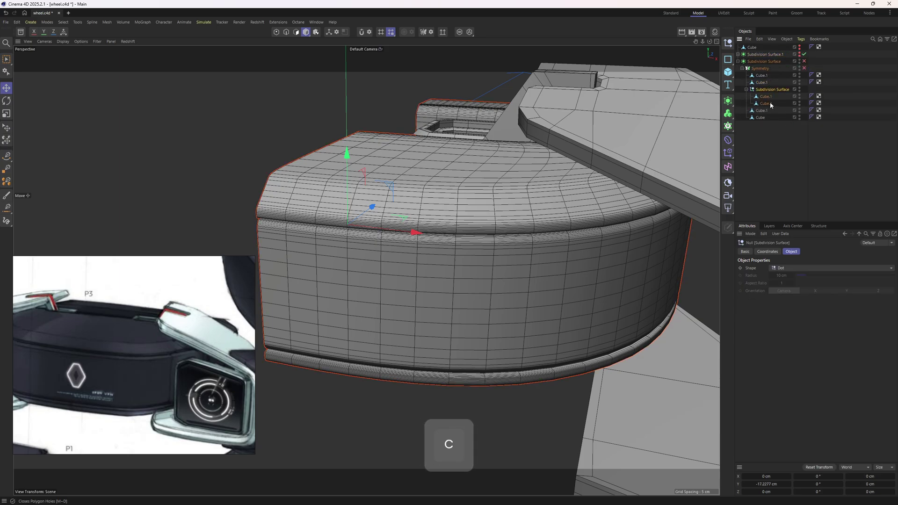
{"action": "left_click", "coordinate": [764, 97], "text": "ctrl"}
{"action": "left_click_drag", "start_coordinate": [764, 97], "coordinate": [767, 87]}
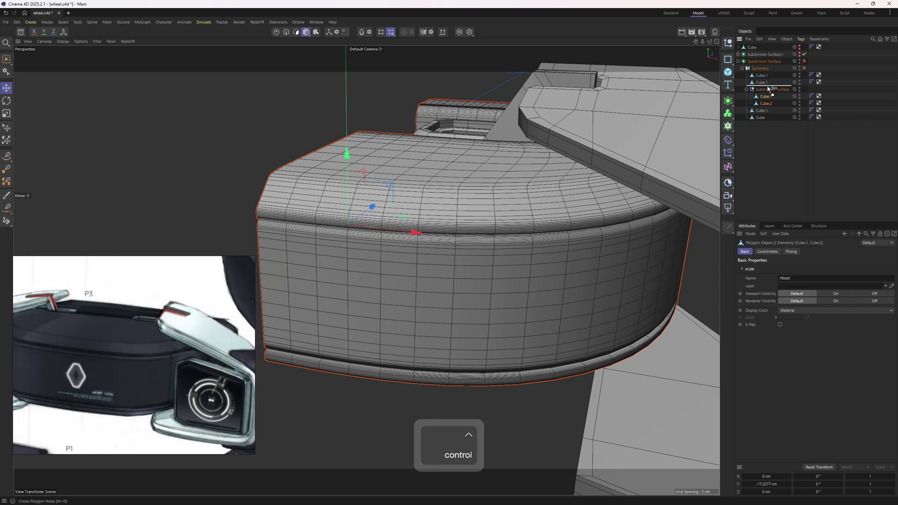
{"action": "key", "text": "Delete"}
{"action": "key", "text": "ctrl+z"}
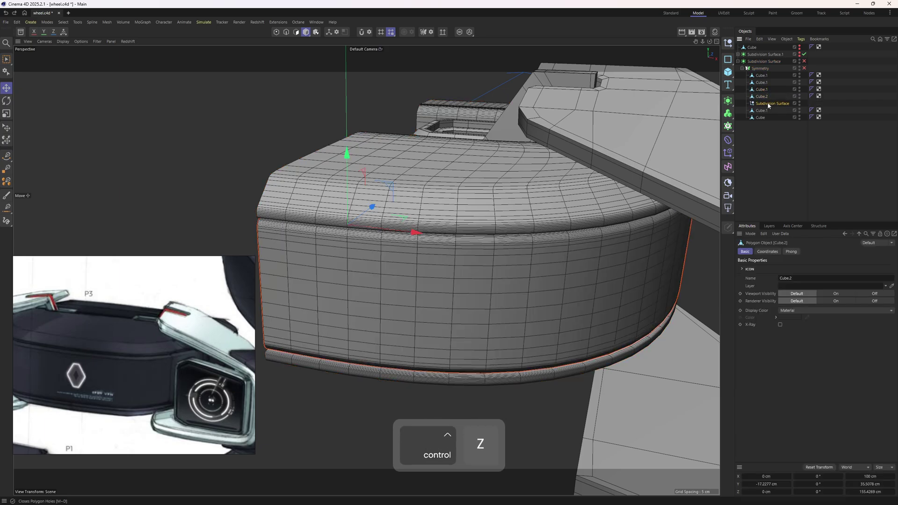
{"action": "left_click", "coordinate": [768, 104]}
{"action": "key", "text": "Delete"}
Dissolve two horizontal edge loops just below the upper rim of the hub's side band
{"action": "left_click", "coordinate": [762, 97]}
{"action": "key", "text": "Return"}
{"action": "key", "text": "e"}
{"action": "left_click_drag", "start_coordinate": [547, 272], "coordinate": [529, 226], "text": "alt"}
{"action": "scroll", "coordinate": [522, 199], "scroll_direction": "up", "scroll_amount": 4}
{"action": "scroll", "coordinate": [506, 185], "scroll_direction": "down", "scroll_amount": 3}
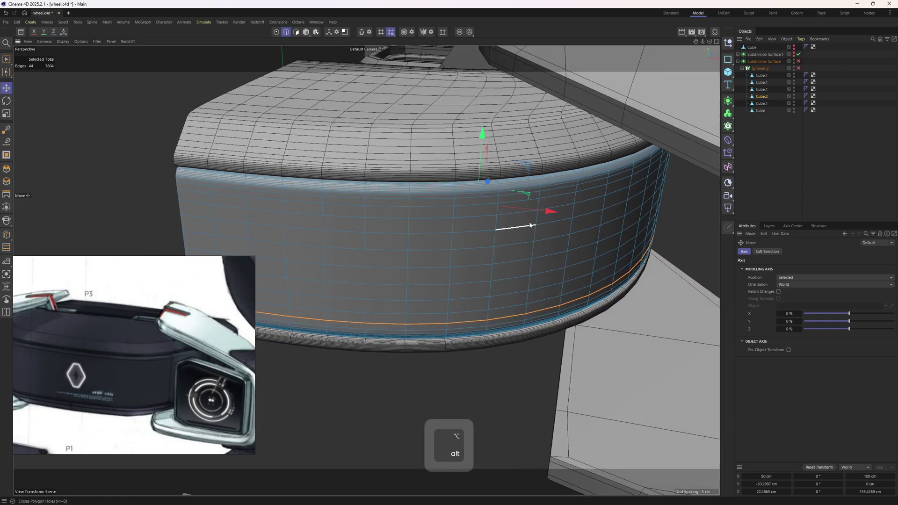
{"action": "scroll", "coordinate": [531, 191], "scroll_direction": "up", "scroll_amount": 3}
{"action": "left_click_drag", "start_coordinate": [567, 176], "coordinate": [543, 193], "text": "alt"}
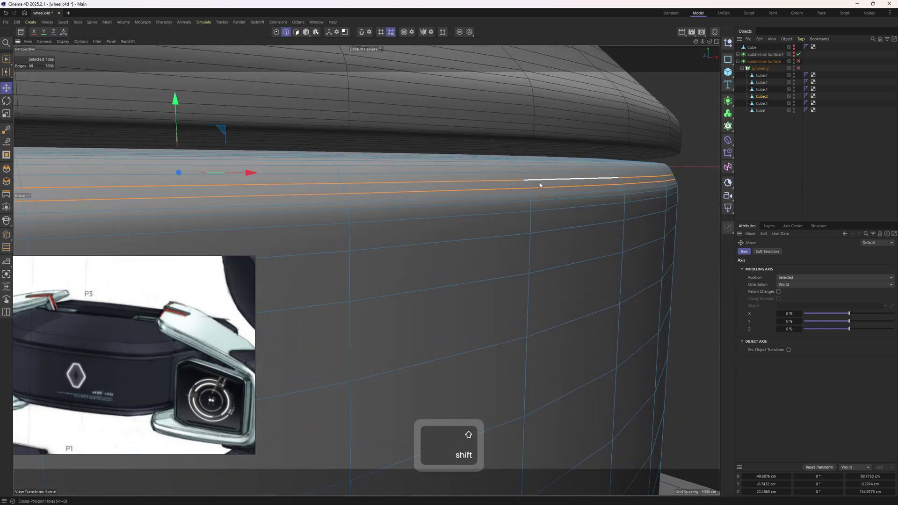
{"action": "key", "text": "m"}
{"action": "key", "text": "n"}
Isolate the side band and dissolve one edge loop along the outer corner of its upper rim
{"action": "left_click", "coordinate": [459, 32]}
{"action": "left_click_drag", "start_coordinate": [510, 192], "coordinate": [512, 253], "text": "alt"}
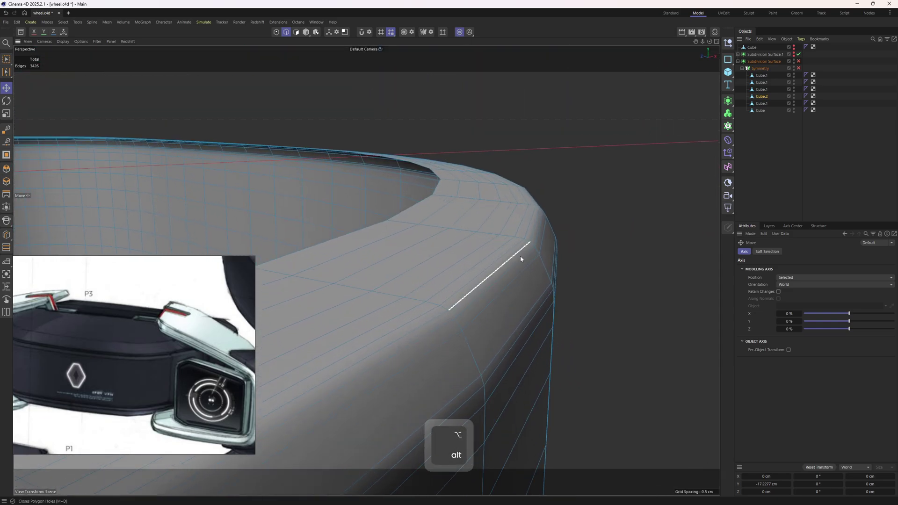
{"action": "key", "text": "m"}
{"action": "key", "text": "n"}
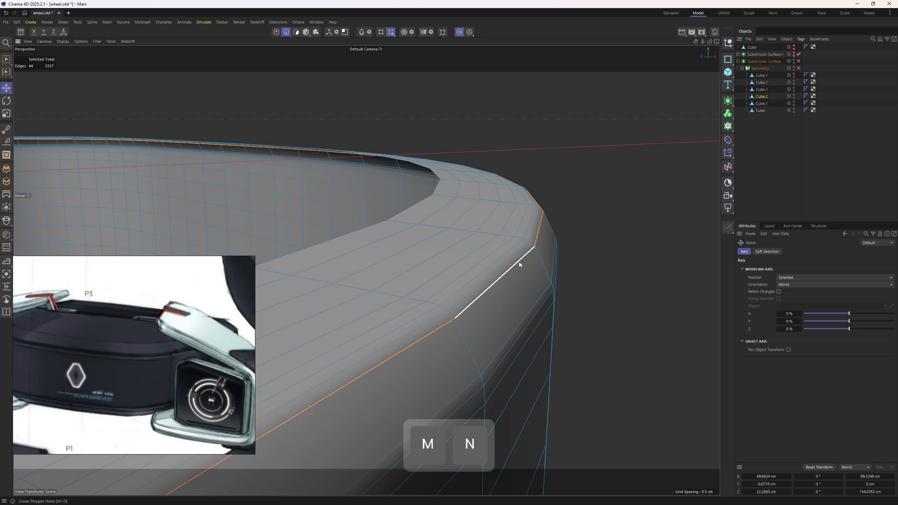
Slide the edge loop at the outer corner of the upper rim inward with an offset of about -0.14 cm
{"action": "key", "text": "m"}
{"action": "key", "text": "o"}
{"action": "left_click_drag", "start_coordinate": [520, 264], "coordinate": [504, 258]}
Dissolve the surplus edge loops across the rim's top face and around its rounded outer corner
{"action": "double_click", "coordinate": [496, 254]}
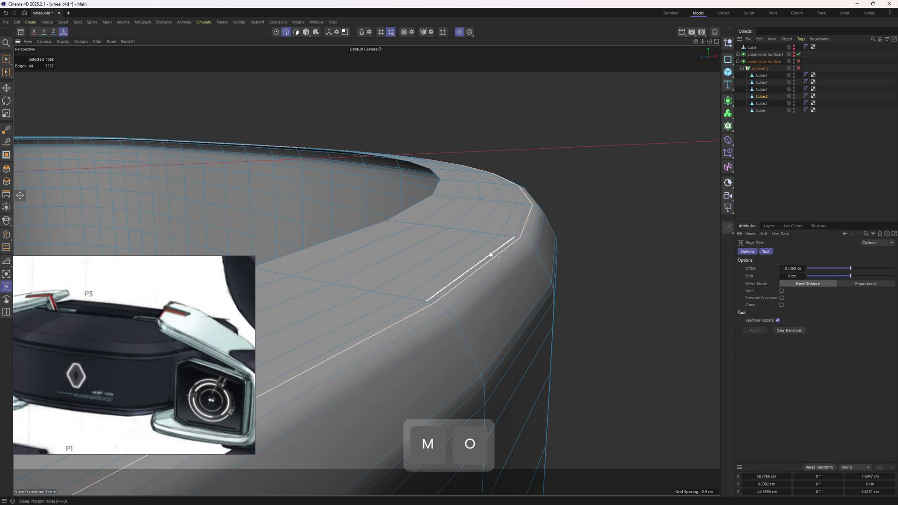
{"action": "double_click", "coordinate": [473, 250], "text": "shift"}
{"action": "key", "text": "m"}
{"action": "key", "text": "n"}
{"action": "left_click_drag", "start_coordinate": [394, 239], "coordinate": [436, 252], "text": "alt"}
{"action": "right_click_drag", "start_coordinate": [443, 236], "coordinate": [472, 233], "text": "alt"}
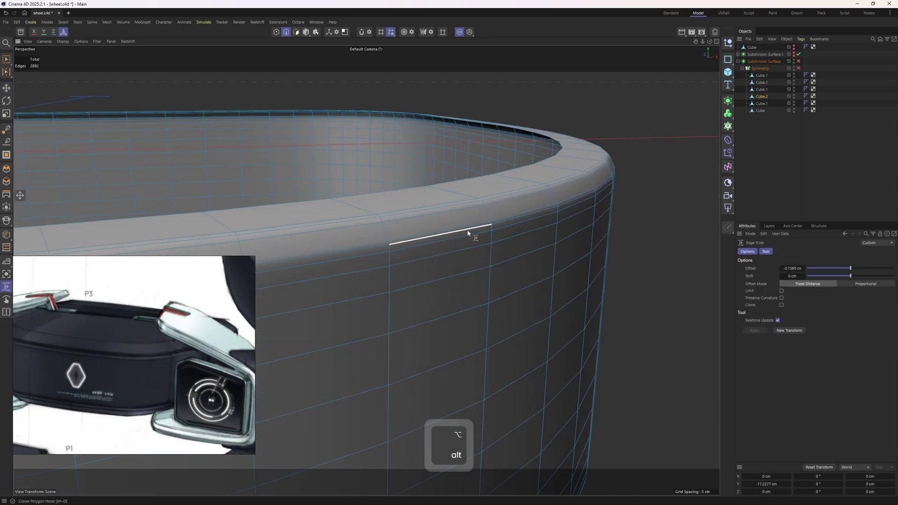
{"action": "double_click", "coordinate": [469, 227]}
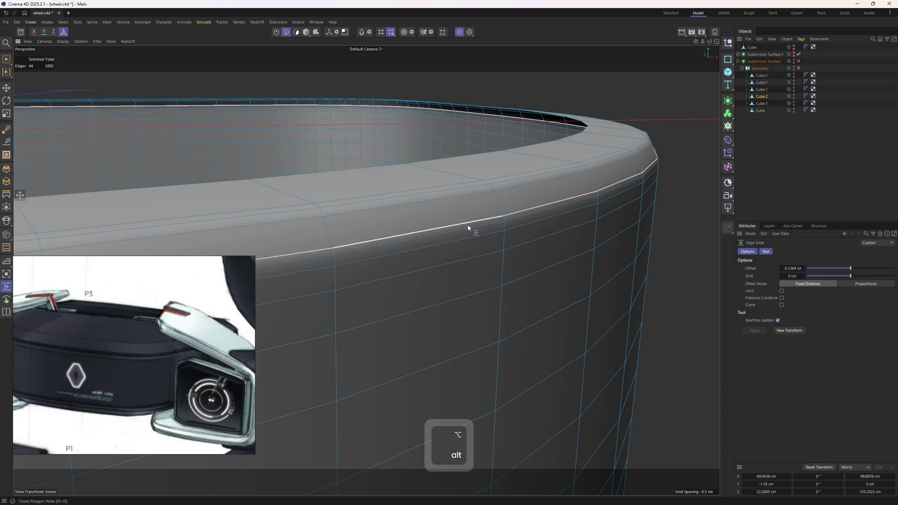
{"action": "key", "text": "m"}
{"action": "key", "text": "n"}
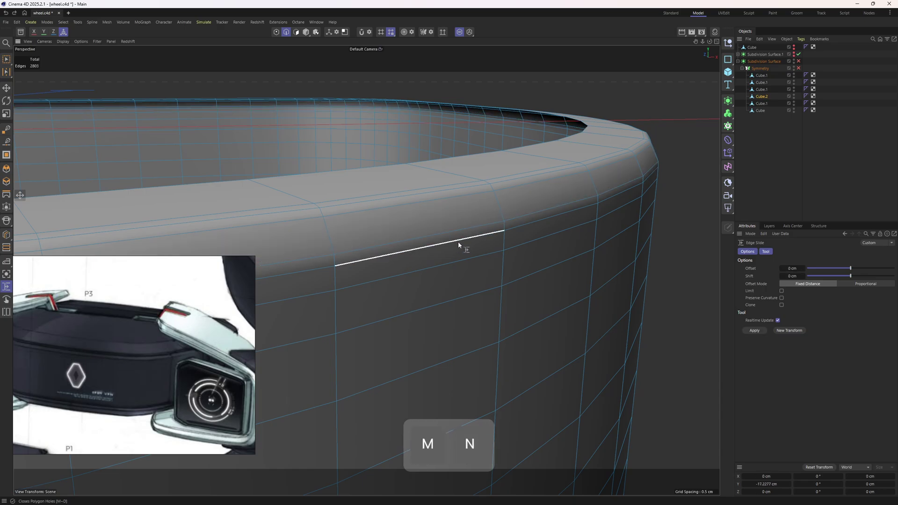
Slide the edge loop below the rim's outer corner down by about 0.32 cm and dissolve a surplus loop there
{"action": "double_click", "coordinate": [458, 242]}
{"action": "left_click_drag", "start_coordinate": [459, 244], "coordinate": [462, 259]}
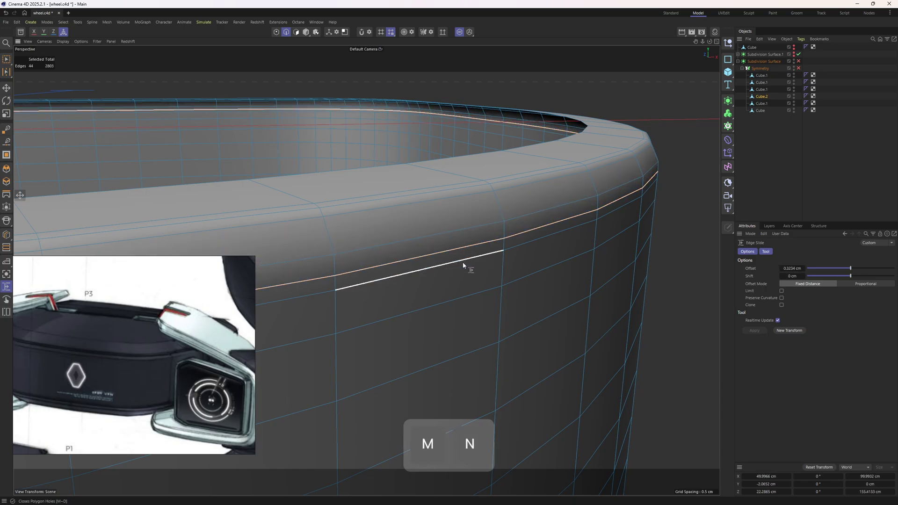
{"action": "key", "text": "m"}
{"action": "key", "text": "n"}
Dissolve every other horizontal edge loop down the band's side wall
{"action": "right_click_drag", "start_coordinate": [487, 259], "coordinate": [476, 262], "text": "alt"}
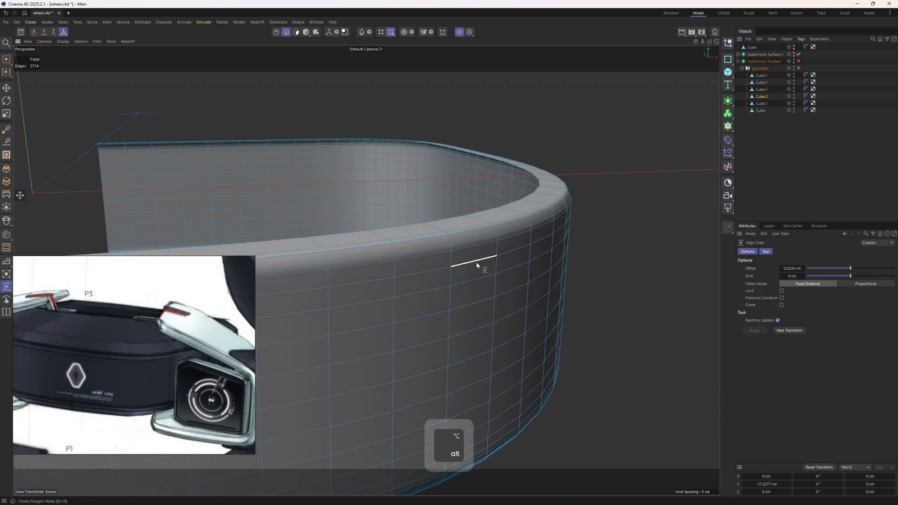
{"action": "double_click", "coordinate": [476, 262]}
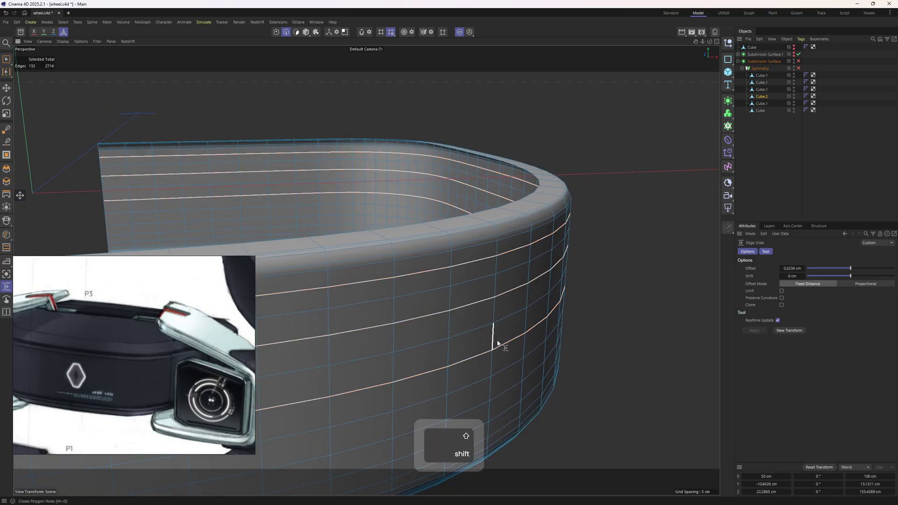
{"action": "double_click", "coordinate": [467, 286], "text": "shift"}
{"action": "left_click_drag", "start_coordinate": [497, 343], "coordinate": [471, 322], "text": "alt"}
{"action": "double_click", "coordinate": [470, 322], "text": "shift"}
{"action": "key", "text": "m"}
{"action": "key", "text": "n"}
Dissolve three closely spaced edge loops along the outer corner of the band's lower edge
{"action": "left_click_drag", "start_coordinate": [469, 236], "coordinate": [437, 233], "text": "alt"}
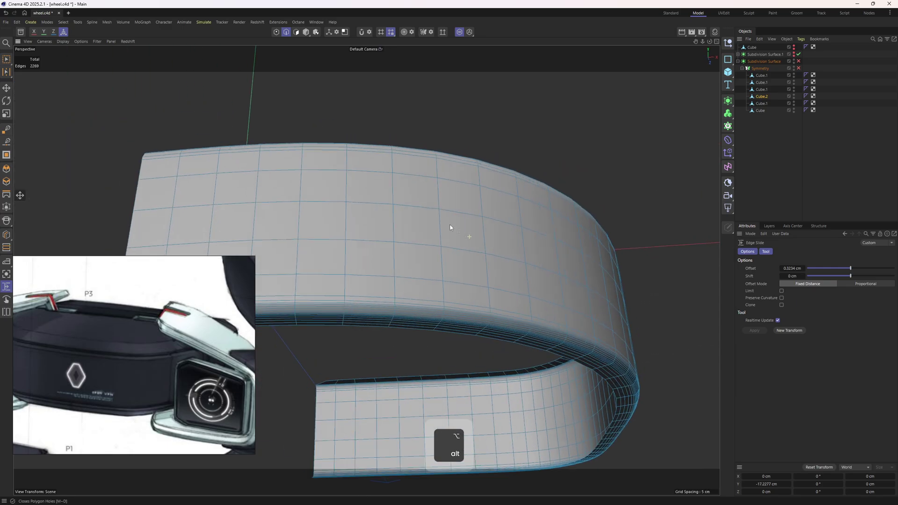
{"action": "right_click_drag", "start_coordinate": [437, 275], "coordinate": [503, 295], "text": "alt"}
{"action": "left_click_drag", "start_coordinate": [503, 294], "coordinate": [525, 308], "text": "alt"}
{"action": "double_click", "coordinate": [467, 286]}
{"action": "double_click", "coordinate": [467, 302], "text": "shift"}
{"action": "double_click", "coordinate": [464, 311], "text": "shift"}
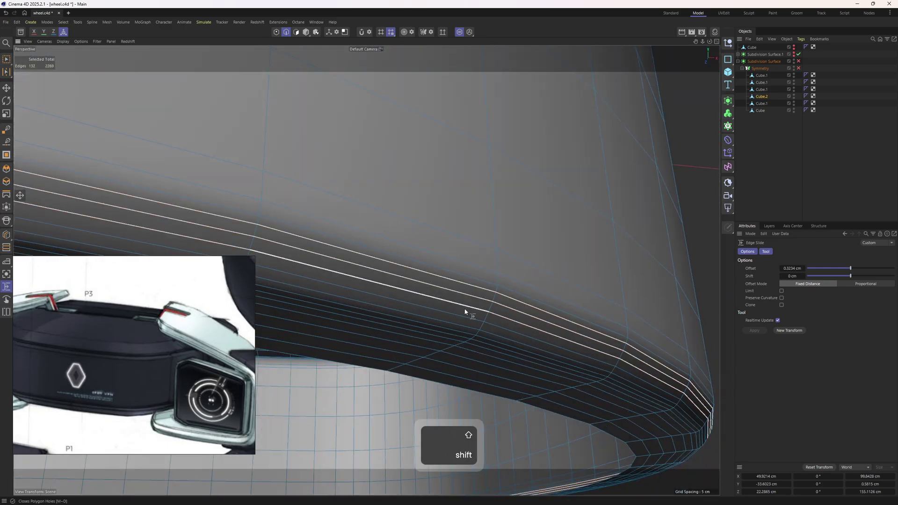
{"action": "key", "text": "m"}
{"action": "key", "text": "n"}
{"action": "left_click_drag", "start_coordinate": [465, 309], "coordinate": [502, 261], "text": "alt"}
{"action": "double_click", "coordinate": [502, 261]}
{"action": "left_click", "coordinate": [489, 266]}
{"action": "key", "text": "m"}
{"action": "key", "text": "n"}
{"action": "double_click", "coordinate": [483, 278]}
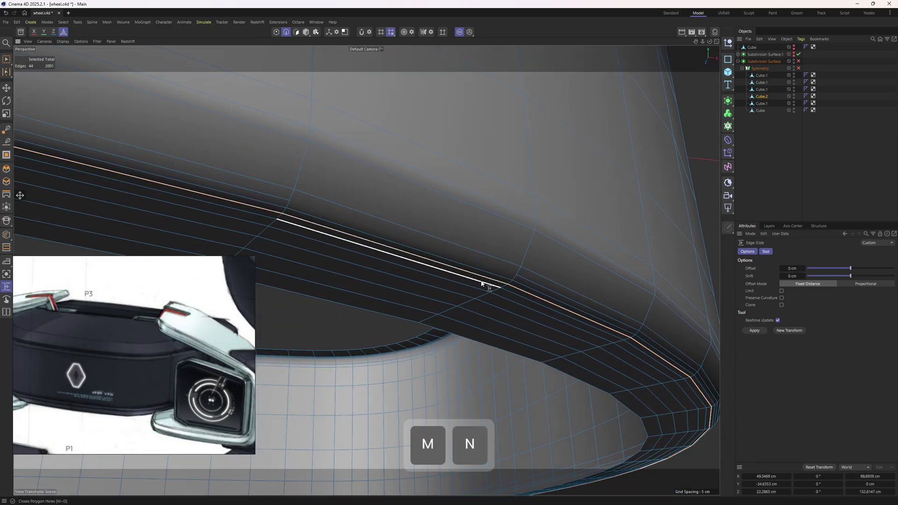
{"action": "key", "text": "ctrl+z"}
{"action": "key", "text": "ctrl+z"}
Dissolve the remaining surplus edge loops one by one around the band's lower corner and across its underside
{"action": "key", "text": "m"}
{"action": "key", "text": "n"}
{"action": "double_click", "coordinate": [478, 276]}
{"action": "key", "text": "m"}
{"action": "key", "text": "n"}
{"action": "double_click", "coordinate": [471, 284]}
{"action": "key", "text": "m"}
{"action": "key", "text": "n"}
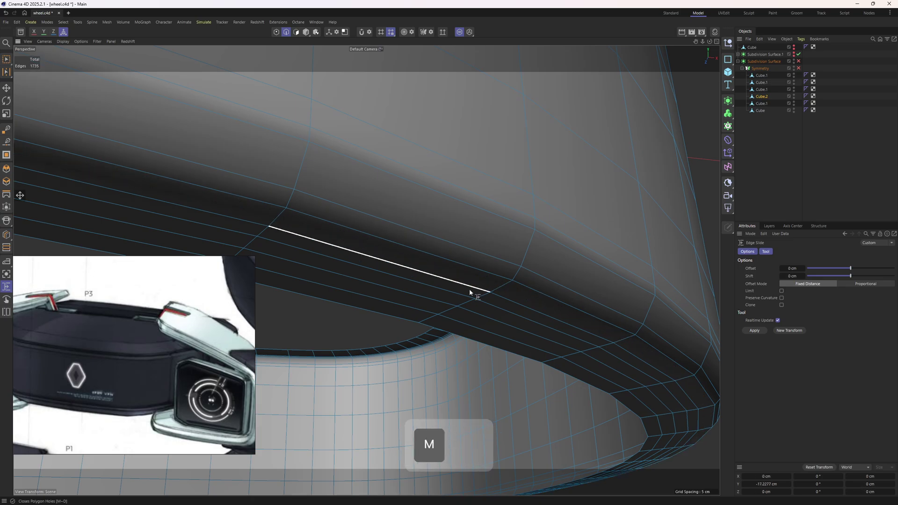
{"action": "double_click", "coordinate": [469, 289]}
{"action": "key", "text": "m"}
{"action": "key", "text": "n"}
{"action": "double_click", "coordinate": [460, 294]}
{"action": "key", "text": "m"}
{"action": "key", "text": "n"}
{"action": "double_click", "coordinate": [432, 314]}
{"action": "key", "text": "m"}
{"action": "key", "text": "n"}
Select the points at both open ends of the band and flatten them onto the symmetry plane with X position and X size 0
{"action": "right_click_drag", "start_coordinate": [457, 267], "coordinate": [431, 283], "text": "alt"}
{"action": "left_click_drag", "start_coordinate": [488, 250], "coordinate": [479, 315], "text": "alt"}
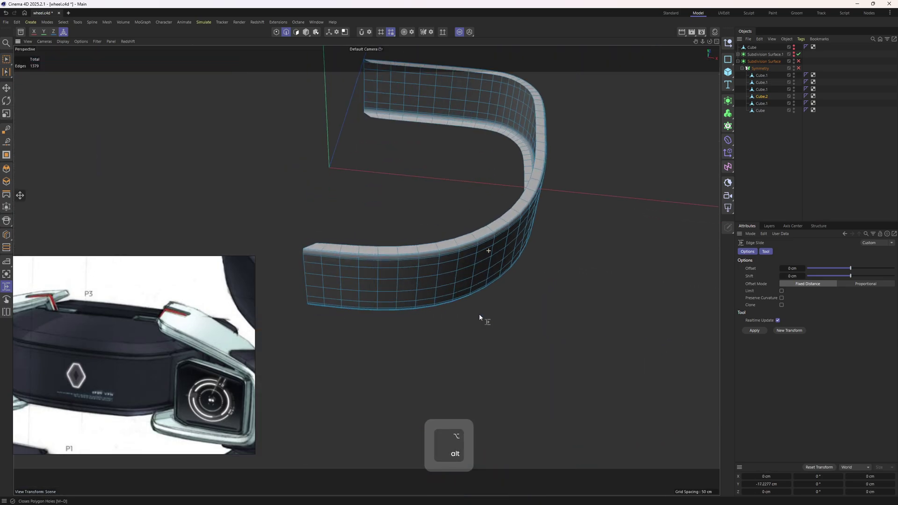
{"action": "right_click_drag", "start_coordinate": [479, 317], "coordinate": [413, 274], "text": "alt"}
{"action": "key", "text": "space"}
{"action": "middle_click", "coordinate": [411, 239]}
{"action": "middle_click", "coordinate": [411, 238]}
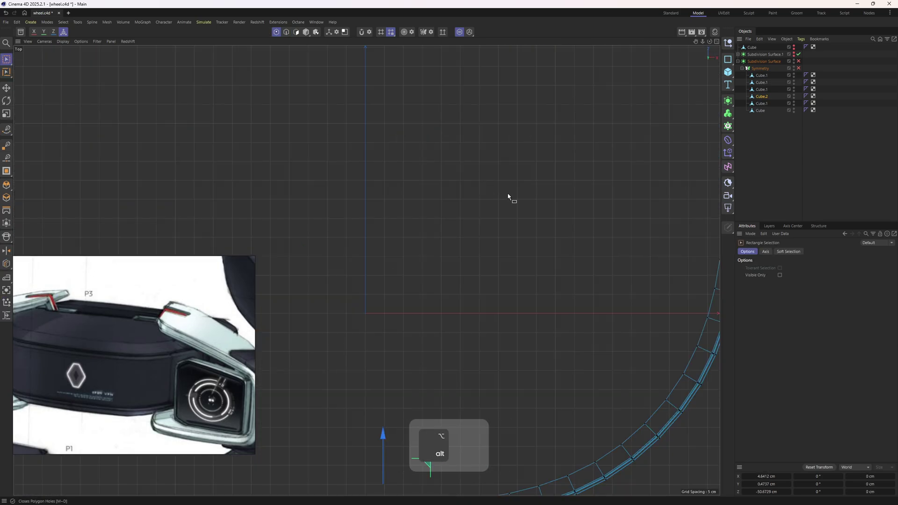
{"action": "scroll", "coordinate": [508, 197], "scroll_direction": "down", "scroll_amount": 5}
{"action": "scroll", "coordinate": [483, 226], "scroll_direction": "up", "scroll_amount": 5}
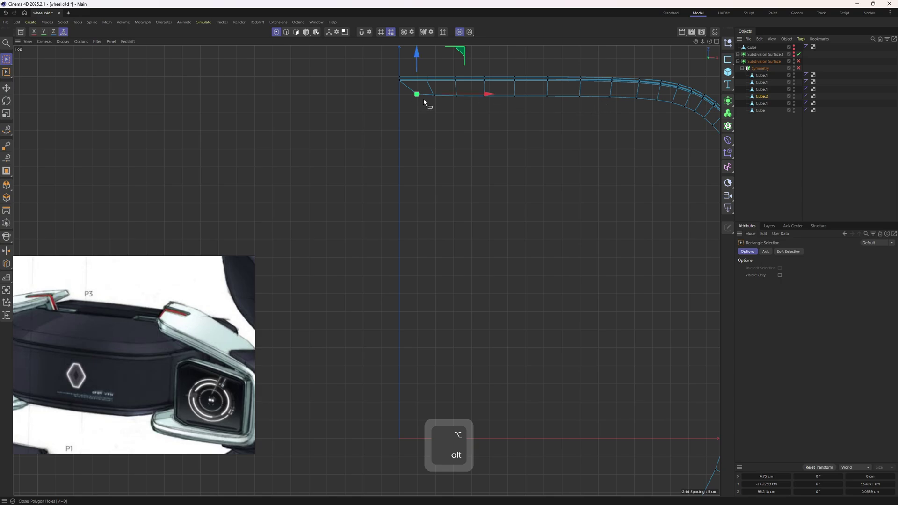
{"action": "scroll", "coordinate": [446, 95], "scroll_direction": "down", "scroll_amount": 6}
{"action": "scroll", "coordinate": [433, 126], "scroll_direction": "up", "scroll_amount": 2}
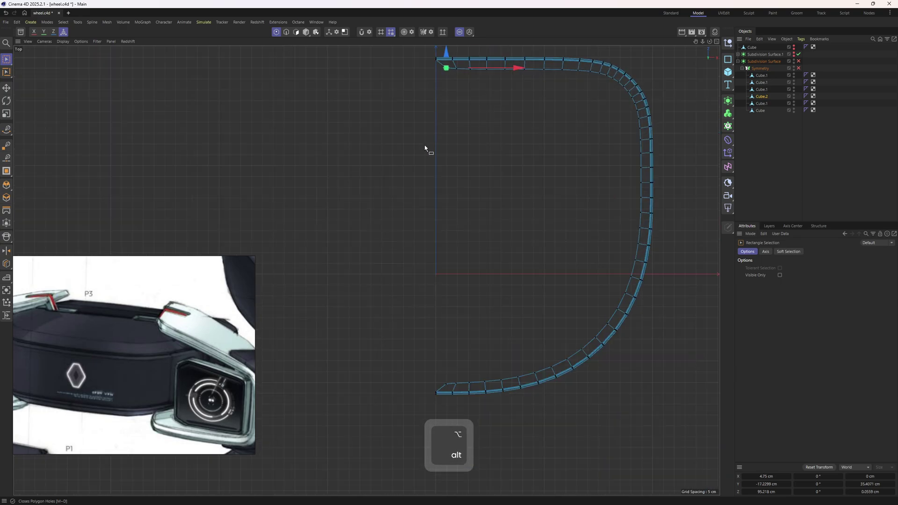
{"action": "scroll", "coordinate": [425, 106], "scroll_direction": "down", "scroll_amount": 2}
{"action": "left_click_drag", "start_coordinate": [403, 63], "coordinate": [437, 323]}
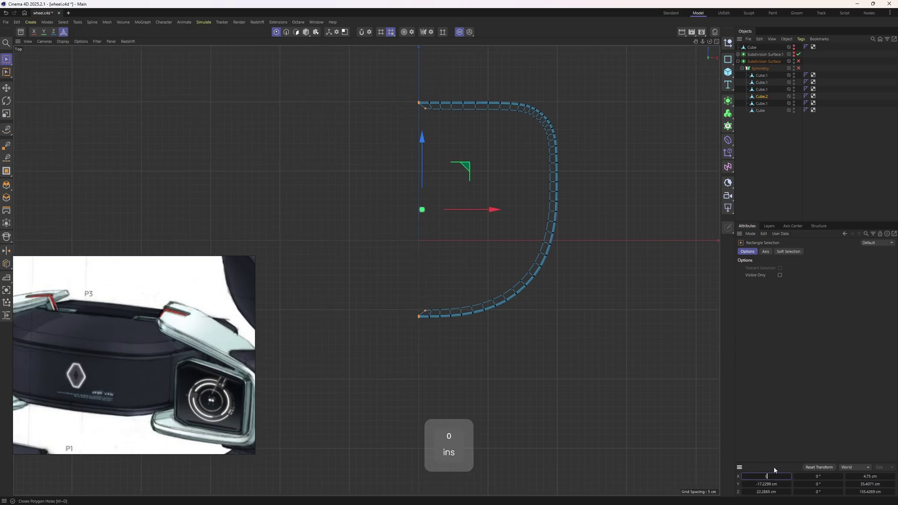
{"action": "middle_click", "coordinate": [405, 185]}
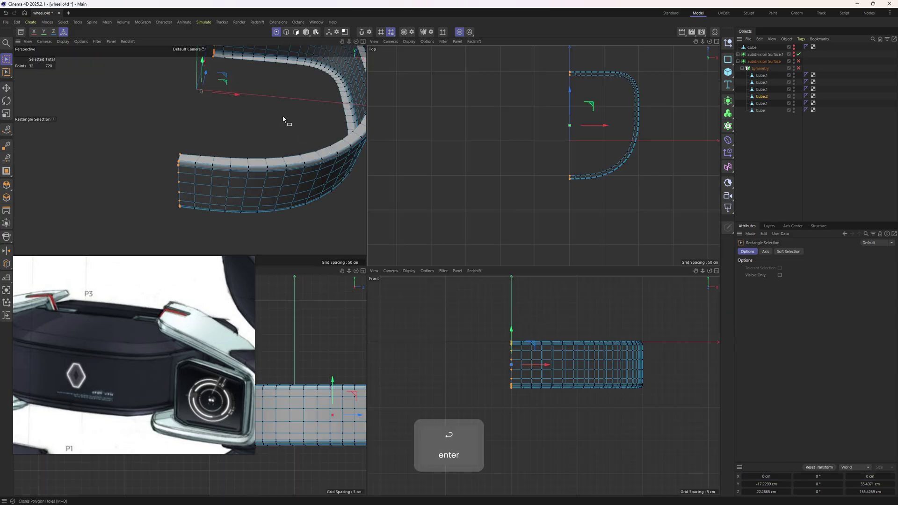
Show the whole model again instead of only the band, and turn the Symmetry generator back on
{"action": "middle_click", "coordinate": [285, 121]}
{"action": "left_click_drag", "start_coordinate": [439, 267], "coordinate": [449, 218], "text": "alt"}
{"action": "key", "text": "3"}
{"action": "left_click", "coordinate": [461, 32]}
{"action": "left_click_drag", "start_coordinate": [474, 164], "coordinate": [519, 146], "text": "alt"}
{"action": "left_click", "coordinate": [798, 68]}
{"action": "right_click_drag", "start_coordinate": [564, 185], "coordinate": [503, 184], "text": "alt"}
{"action": "middle_click_drag", "start_coordinate": [548, 211], "coordinate": [495, 227], "text": "alt"}
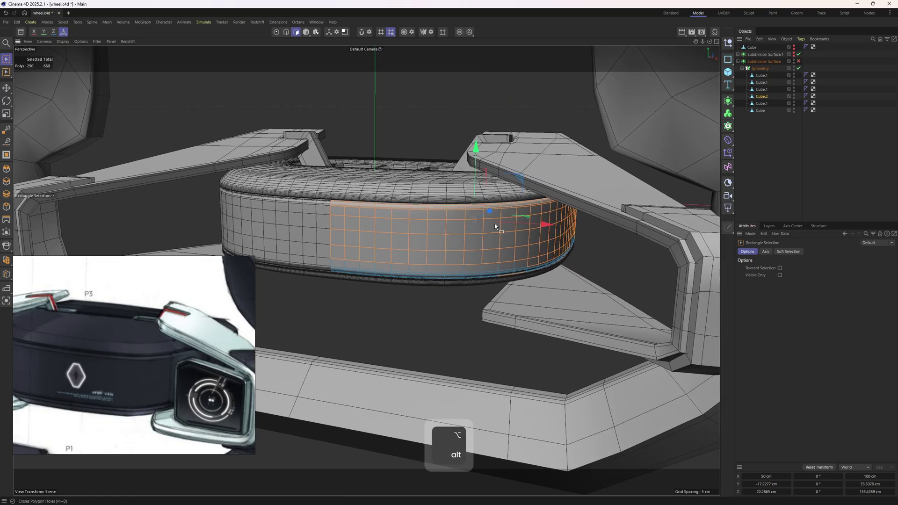
Select two vertical edge loops on the front curve of the side band to mark its panel seams
{"action": "key", "text": "2"}
{"action": "right_click_drag", "start_coordinate": [481, 244], "coordinate": [452, 246], "text": "alt"}
{"action": "left_click_drag", "start_coordinate": [452, 246], "coordinate": [438, 242], "text": "alt"}
{"action": "right_click_drag", "start_coordinate": [439, 241], "coordinate": [462, 239], "text": "alt"}
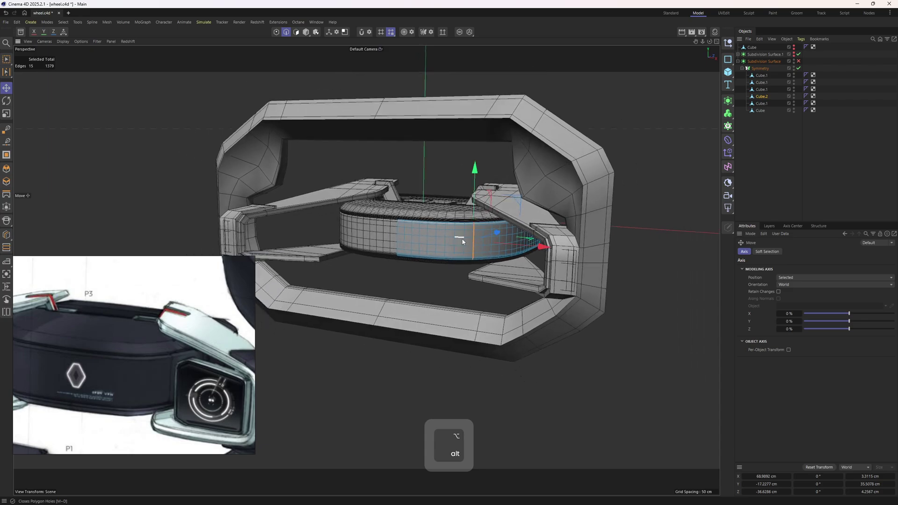
{"action": "scroll", "coordinate": [143, 360], "scroll_direction": "down", "scroll_amount": 3}
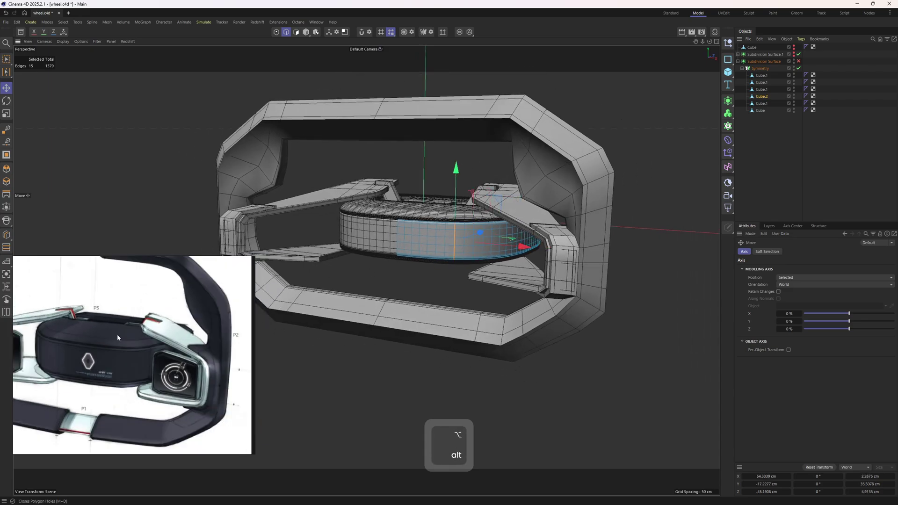
{"action": "double_click", "coordinate": [451, 262], "text": "shift"}
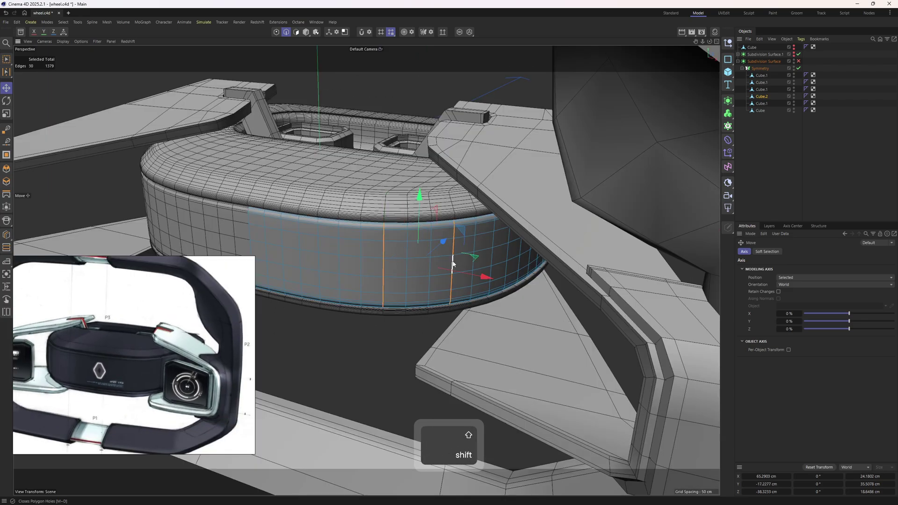
Cut closely spaced supporting edge loops on both sides of each of the two marked seam loops with Loop/Path Cut
{"action": "scroll", "coordinate": [407, 225], "scroll_direction": "up", "scroll_amount": 3}
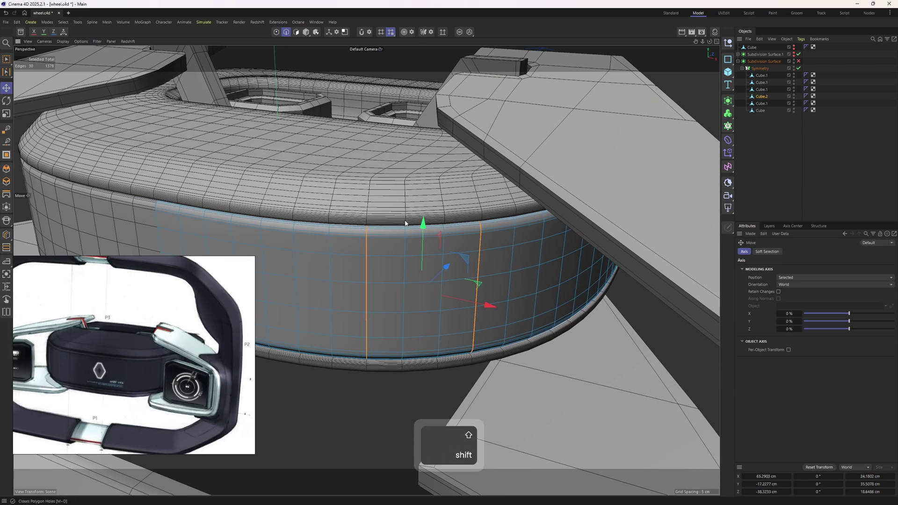
{"action": "left_click_drag", "start_coordinate": [407, 224], "coordinate": [401, 246], "text": "alt"}
{"action": "mouse_move", "coordinate": [401, 246]}
{"action": "right_mouse_down", "text": "alt"}
{"action": "mouse_move", "coordinate": [422, 235]}
{"action": "mouse_move", "coordinate": [403, 243]}
{"action": "right_mouse_up", "text": "alt"}
{"action": "left_click_drag", "start_coordinate": [403, 242], "coordinate": [379, 239], "text": "alt"}
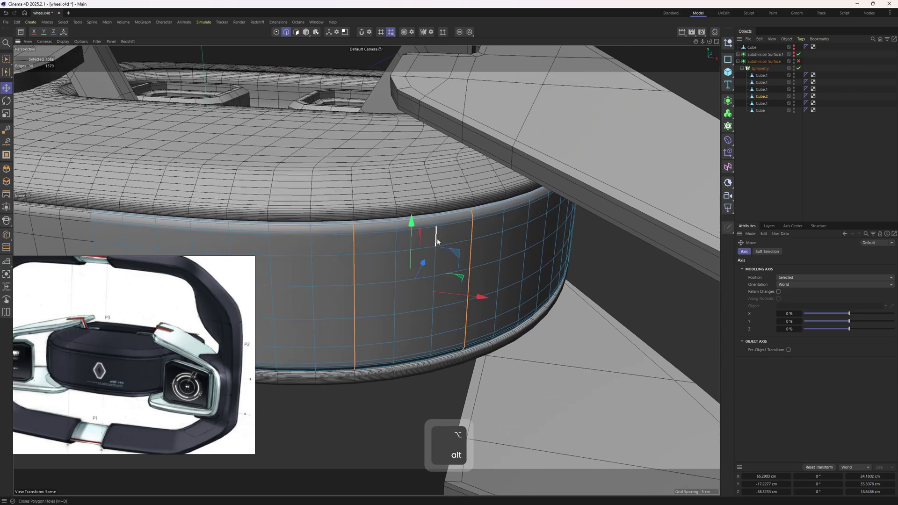
{"action": "left_click_drag", "start_coordinate": [437, 241], "coordinate": [402, 231], "text": "alt"}
{"action": "key", "text": "k"}
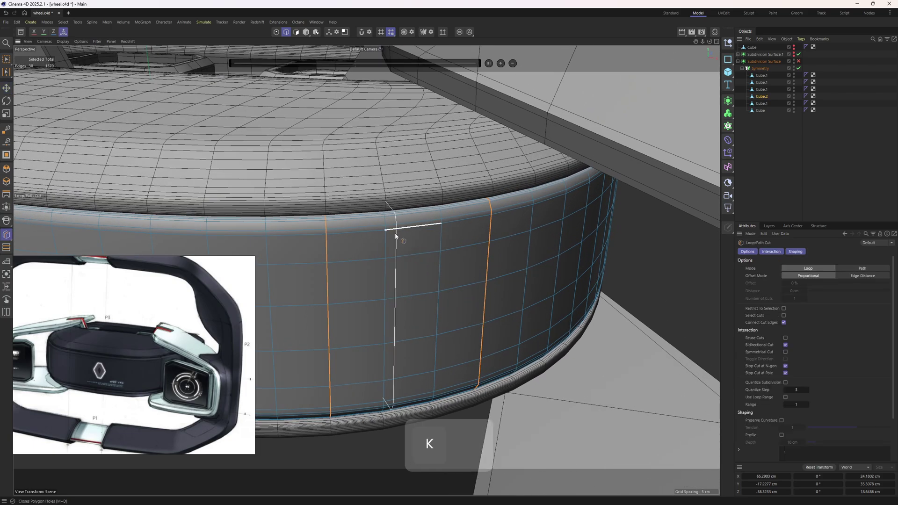
{"action": "key", "text": "l"}
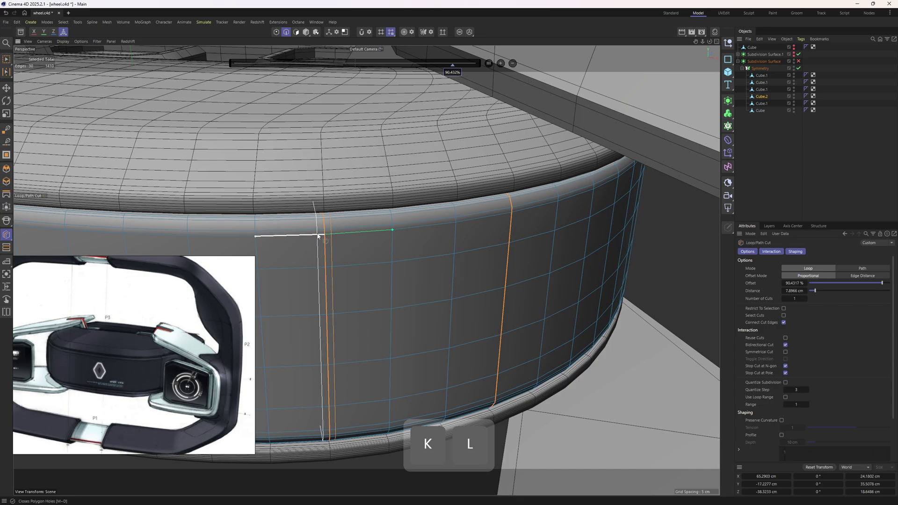
{"action": "left_click", "coordinate": [318, 236]}
{"action": "left_click_drag", "start_coordinate": [465, 237], "coordinate": [428, 235], "text": "alt"}
{"action": "left_click", "coordinate": [458, 223]}
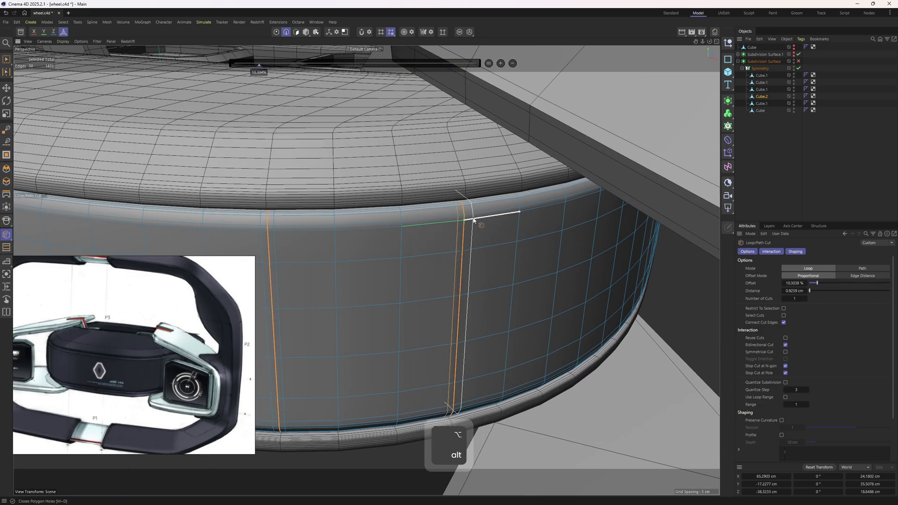
Select only the two middle seam loops and move them slightly inward in the top view to form vertical grooves
{"action": "key", "text": "e"}
{"action": "left_click", "coordinate": [463, 240]}
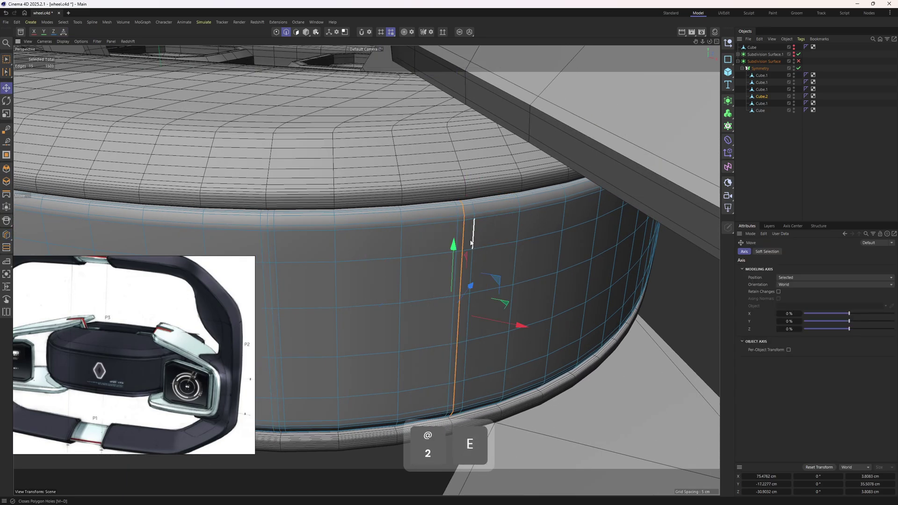
{"action": "key", "text": "m"}
{"action": "key", "text": "o"}
{"action": "key", "text": "e"}
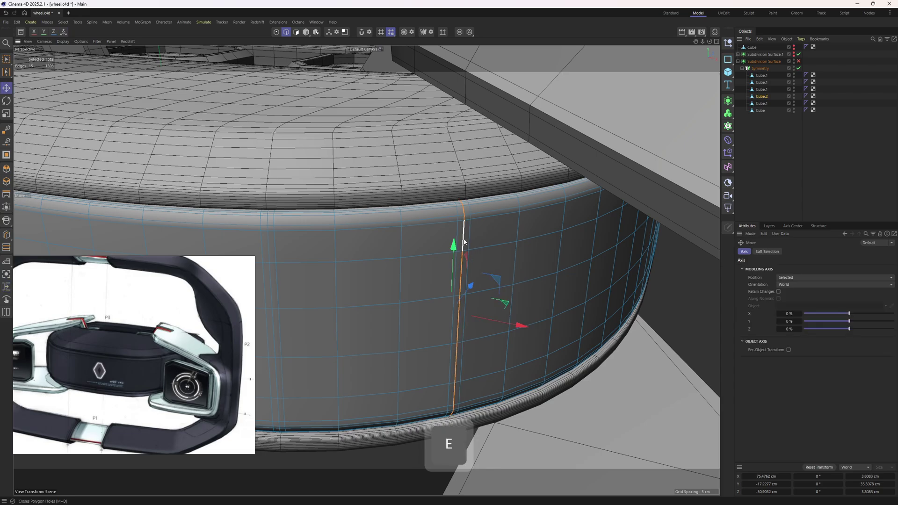
{"action": "middle_click_drag", "start_coordinate": [272, 244], "coordinate": [309, 234], "text": "alt"}
{"action": "double_click", "coordinate": [309, 235], "text": "shift"}
{"action": "middle_click", "coordinate": [312, 233]}
{"action": "middle_click", "coordinate": [510, 185]}
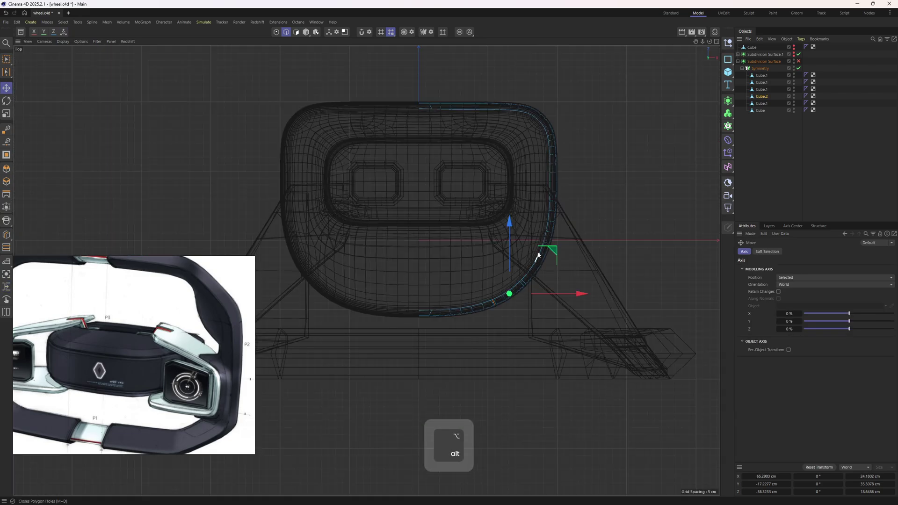
{"action": "scroll", "coordinate": [522, 283], "scroll_direction": "up", "scroll_amount": 7}
{"action": "middle_click_drag", "start_coordinate": [522, 283], "coordinate": [491, 276], "text": "alt"}
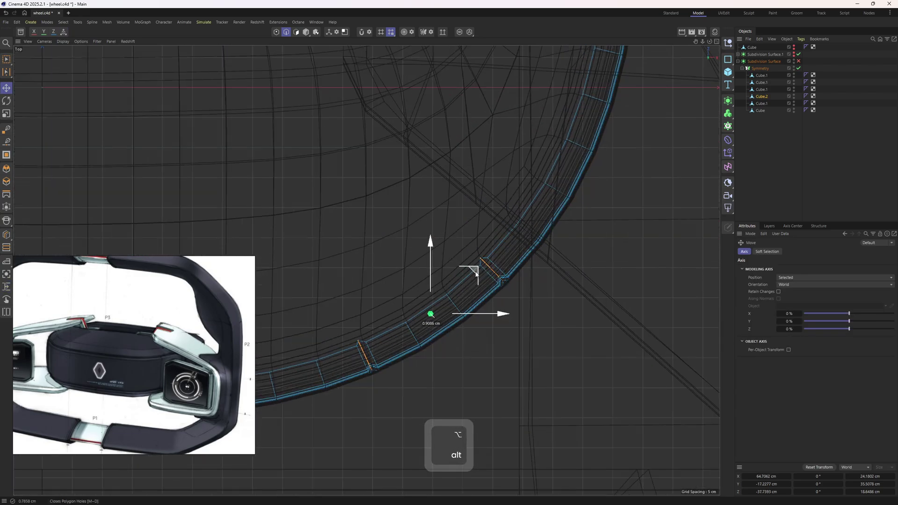
{"action": "left_click_drag", "start_coordinate": [474, 270], "coordinate": [473, 269]}
{"action": "middle_click", "coordinate": [471, 266]}
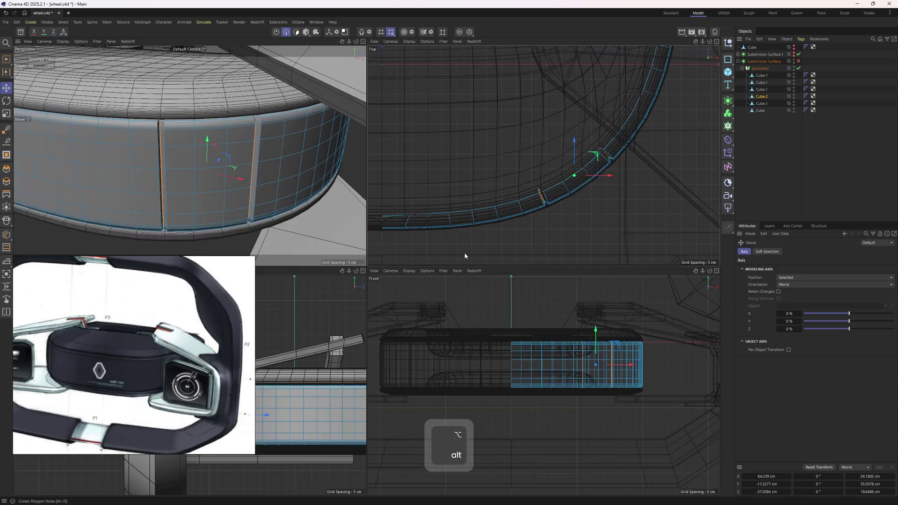
{"action": "middle_click", "coordinate": [346, 206]}
{"action": "left_click_drag", "start_coordinate": [351, 201], "coordinate": [413, 173], "text": "alt"}
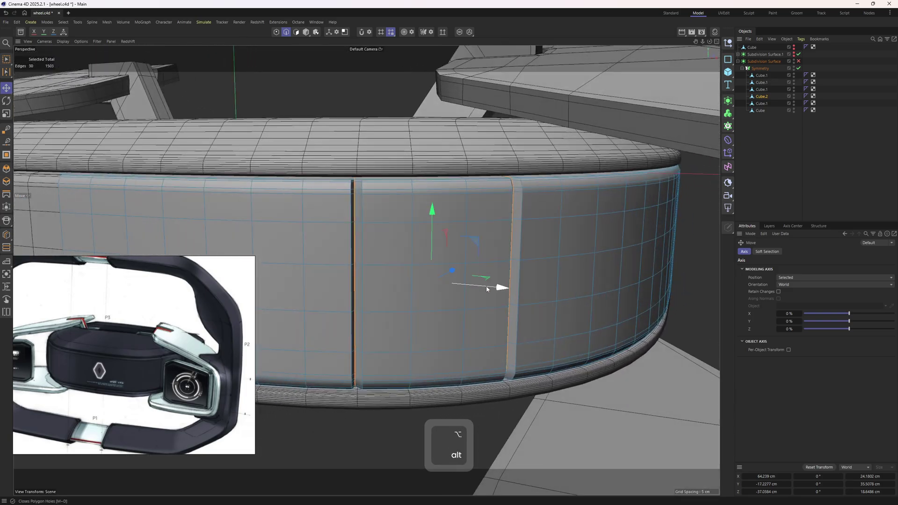
Turn on the Subdivision Surface generator, deselect everything and display the model in Gouraud shading without lines
{"action": "left_click", "coordinate": [798, 61]}
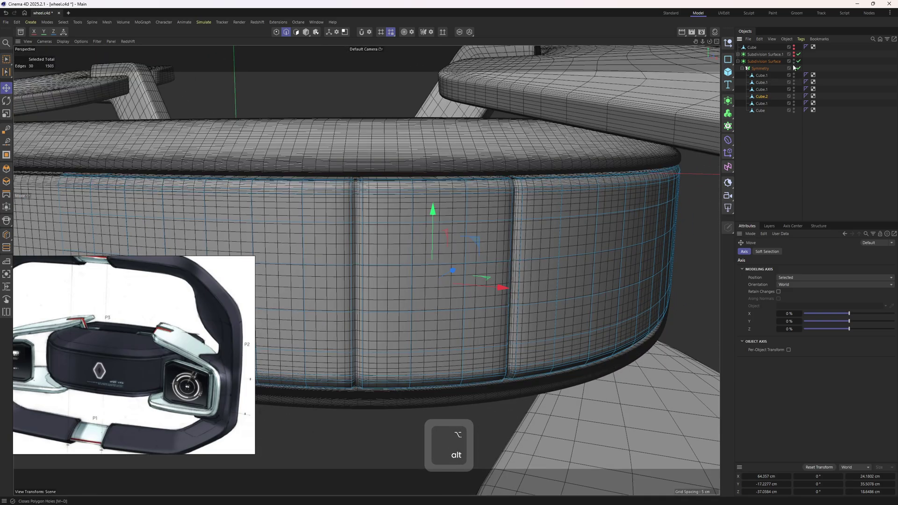
{"action": "left_click", "coordinate": [762, 159]}
{"action": "key", "text": "n"}
{"action": "key", "text": "a"}
Examine the smoothed side band and its two vertical grooves from several angles
{"action": "right_click_drag", "start_coordinate": [508, 219], "coordinate": [405, 259], "text": "alt"}
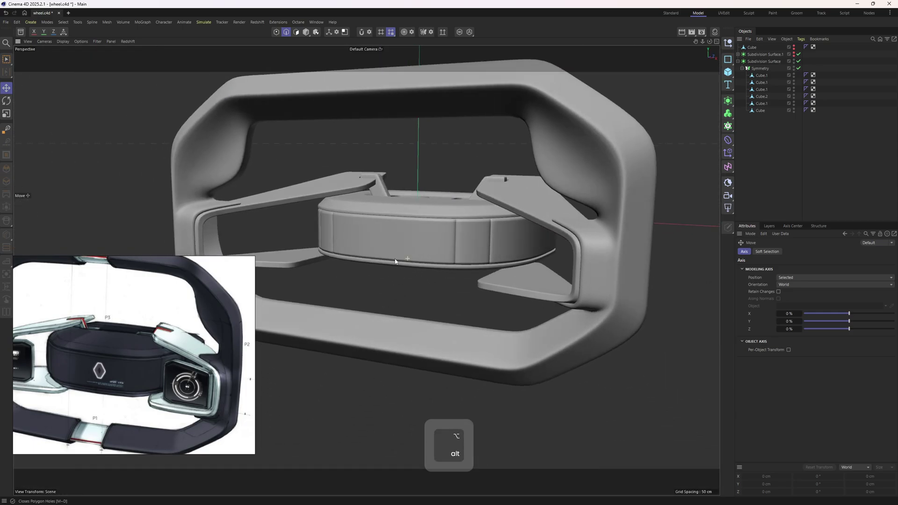
{"action": "mouse_move", "coordinate": [407, 259]}
{"action": "left_mouse_down", "text": "alt"}
{"action": "mouse_move", "coordinate": [500, 262]}
{"action": "mouse_move", "coordinate": [419, 266]}
{"action": "mouse_move", "coordinate": [467, 226]}
{"action": "left_mouse_up", "text": "alt"}
{"action": "scroll", "coordinate": [465, 225], "scroll_direction": "up", "scroll_amount": 8}
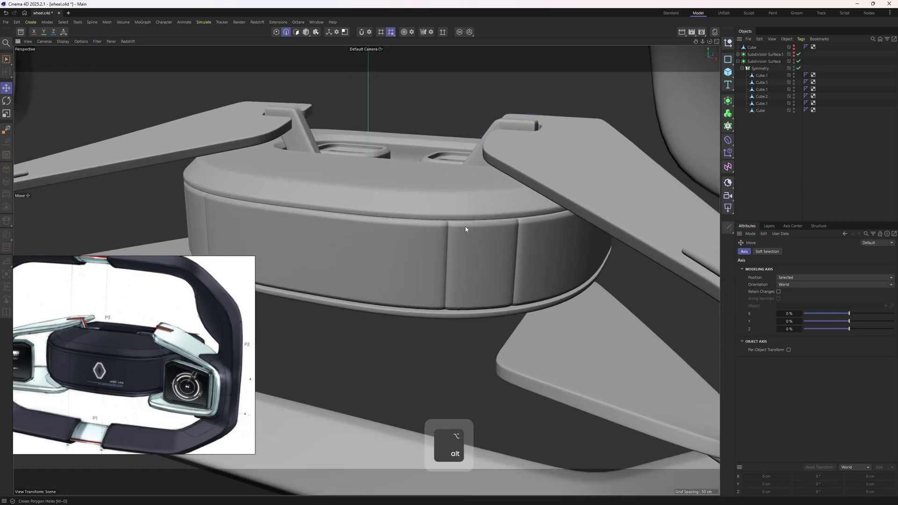
{"action": "right_click_drag", "start_coordinate": [492, 205], "coordinate": [523, 204], "text": "alt"}
{"action": "left_click_drag", "start_coordinate": [453, 247], "coordinate": [486, 209], "text": "alt"}
{"action": "right_click_drag", "start_coordinate": [497, 212], "coordinate": [457, 236], "text": "alt"}
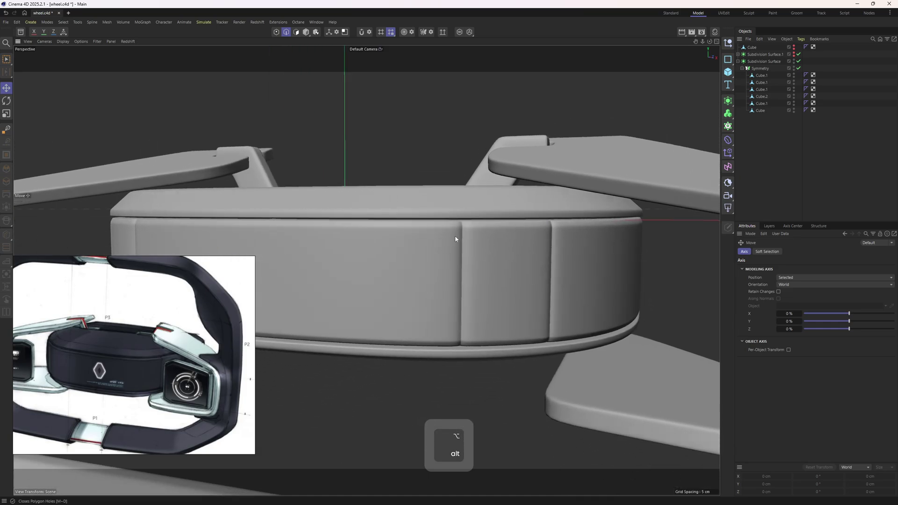
{"action": "left_click_drag", "start_coordinate": [457, 236], "coordinate": [452, 267], "text": "alt"}
{"action": "right_click_drag", "start_coordinate": [452, 266], "coordinate": [431, 271], "text": "alt"}
{"action": "left_click_drag", "start_coordinate": [431, 273], "coordinate": [548, 222], "text": "alt"}
{"action": "scroll", "coordinate": [535, 223], "scroll_direction": "up", "scroll_amount": 3}
Reselect the side band and cut additional supporting edge loops beside both vertical grooves to sharpen them, checking the smoothed result
{"action": "key", "text": "ctrl+z"}
{"action": "key", "text": "k"}
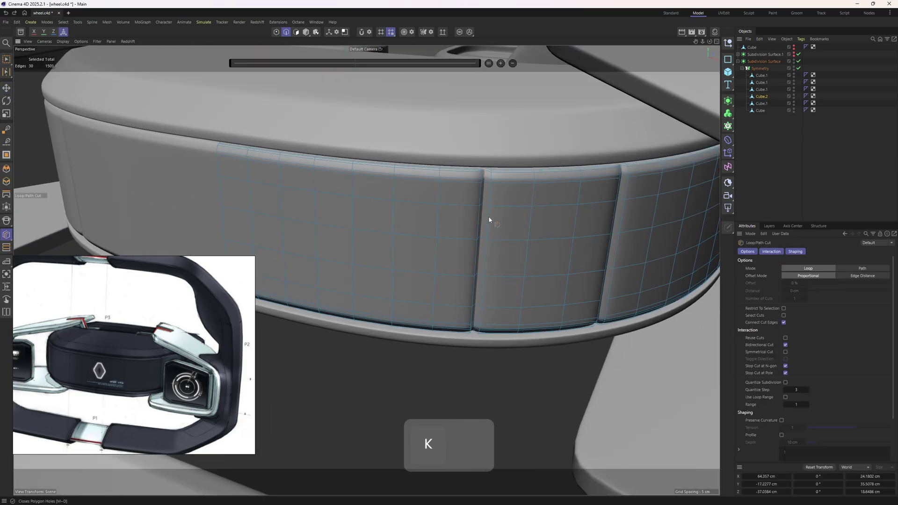
{"action": "key", "text": "l"}
{"action": "scroll", "coordinate": [481, 187], "scroll_direction": "up", "scroll_amount": 2}
{"action": "left_click_drag", "start_coordinate": [521, 195], "coordinate": [567, 184], "text": "alt"}
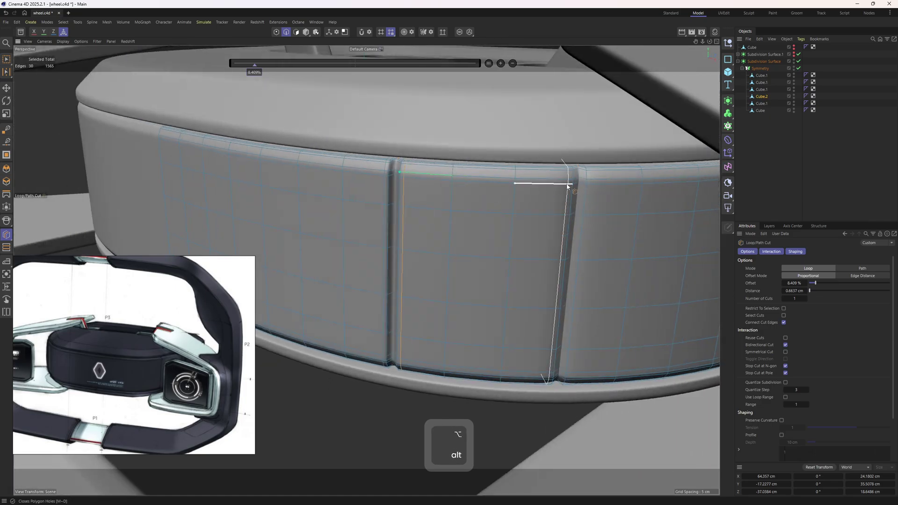
{"action": "left_click", "coordinate": [772, 160]}
{"action": "right_click_drag", "start_coordinate": [542, 189], "coordinate": [433, 211], "text": "alt"}
{"action": "left_click_drag", "start_coordinate": [433, 212], "coordinate": [575, 190], "text": "alt"}
{"action": "scroll", "coordinate": [396, 197], "scroll_direction": "up", "scroll_amount": 3}
{"action": "key", "text": "ctrl+z"}
{"action": "scroll", "coordinate": [401, 202], "scroll_direction": "up", "scroll_amount": 3}
Select a vertical edge loop on the band's outer side and cut a supporting loop close to each side of it
{"action": "key", "text": "2"}
{"action": "scroll", "coordinate": [396, 204], "scroll_direction": "up", "scroll_amount": 1}
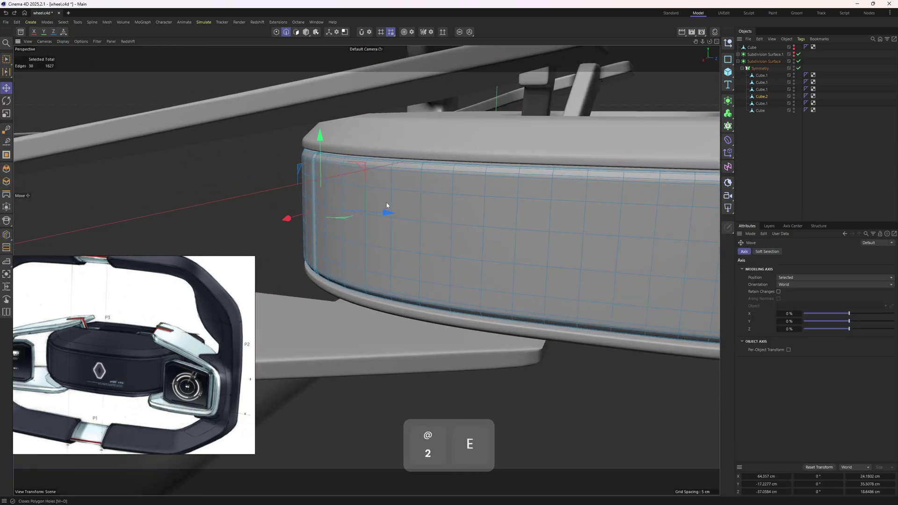
{"action": "left_click", "coordinate": [388, 206]}
{"action": "left_click_drag", "start_coordinate": [421, 202], "coordinate": [453, 207], "text": "alt"}
{"action": "scroll", "coordinate": [442, 205], "scroll_direction": "up", "scroll_amount": 6}
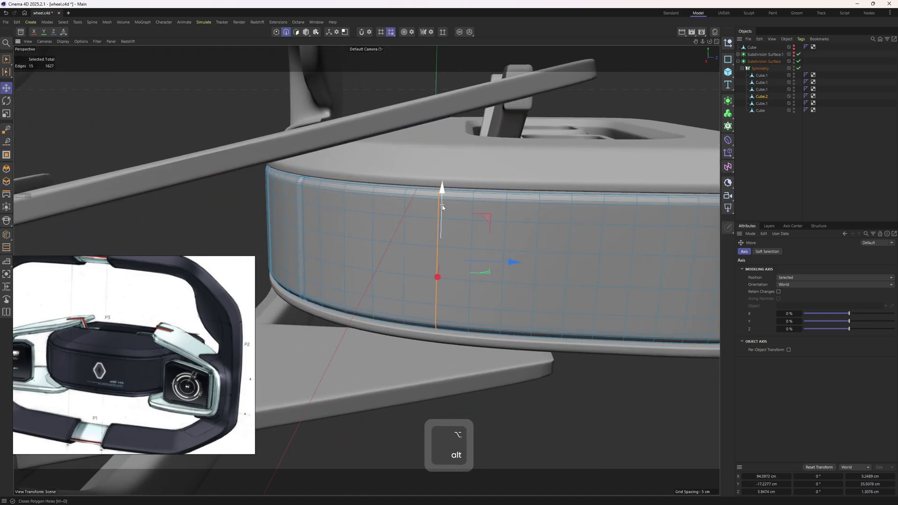
{"action": "key", "text": "k"}
{"action": "key", "text": "l"}
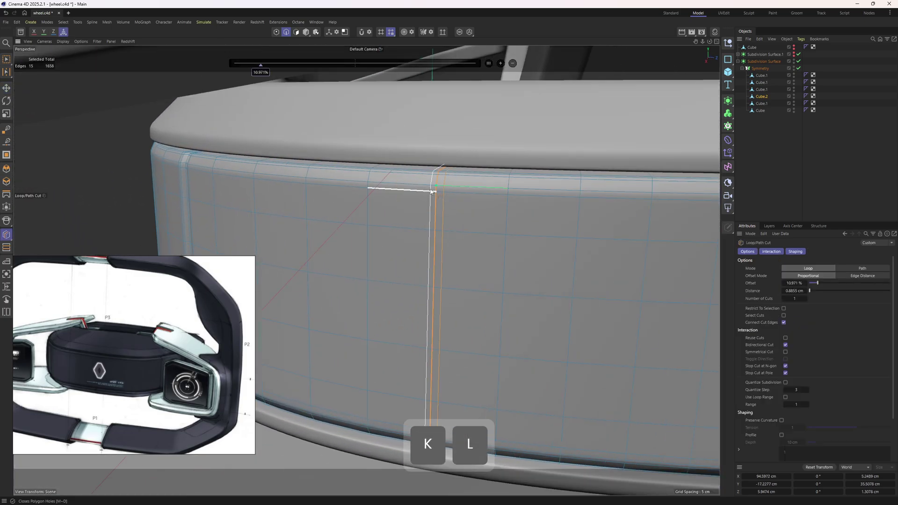
{"action": "left_click", "coordinate": [431, 191]}
{"action": "key", "text": "2"}
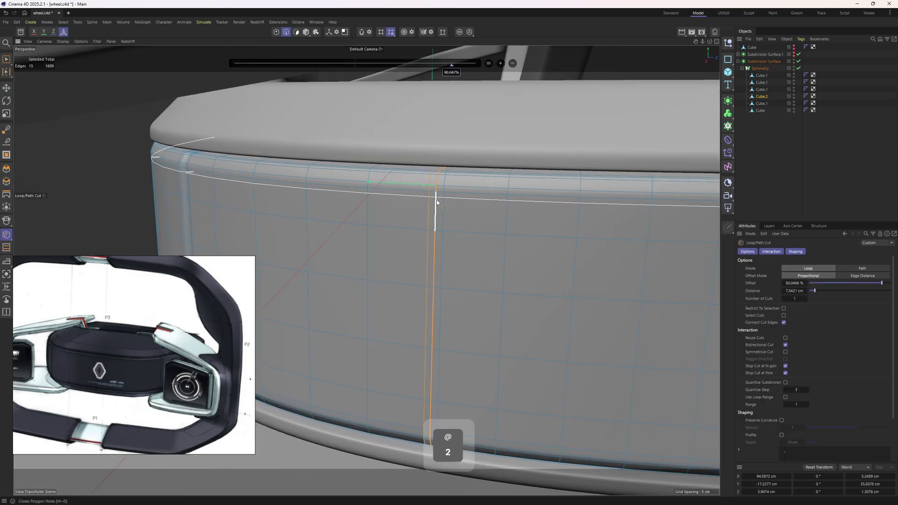
{"action": "key", "text": "e"}
Move the side seam's middle edge loop slightly inward to form a third vertical groove in the band
{"action": "left_click_drag", "start_coordinate": [467, 218], "coordinate": [499, 233], "text": "alt"}
{"action": "middle_click", "coordinate": [471, 239]}
{"action": "middle_click", "coordinate": [503, 237]}
{"action": "key", "text": "ctrl+z"}
{"action": "middle_click", "coordinate": [499, 233]}
{"action": "middle_click", "coordinate": [282, 150]}
{"action": "scroll", "coordinate": [393, 207], "scroll_direction": "down", "scroll_amount": 3}
{"action": "left_click_drag", "start_coordinate": [393, 208], "coordinate": [427, 200], "text": "alt"}
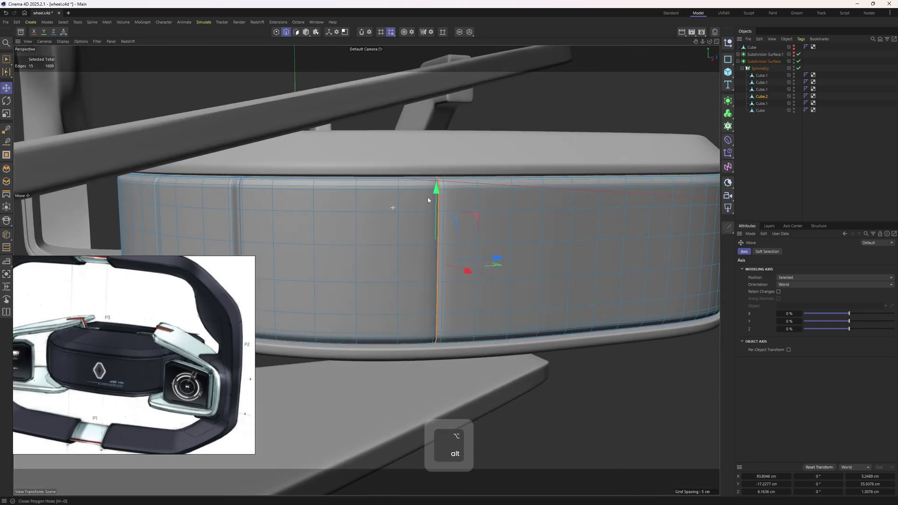
Cut one more supporting edge loop on each side of the third groove and check the smoothed band
{"action": "left_click_drag", "start_coordinate": [550, 199], "coordinate": [470, 229], "text": "alt"}
{"action": "key", "text": "k"}
{"action": "key", "text": "l"}
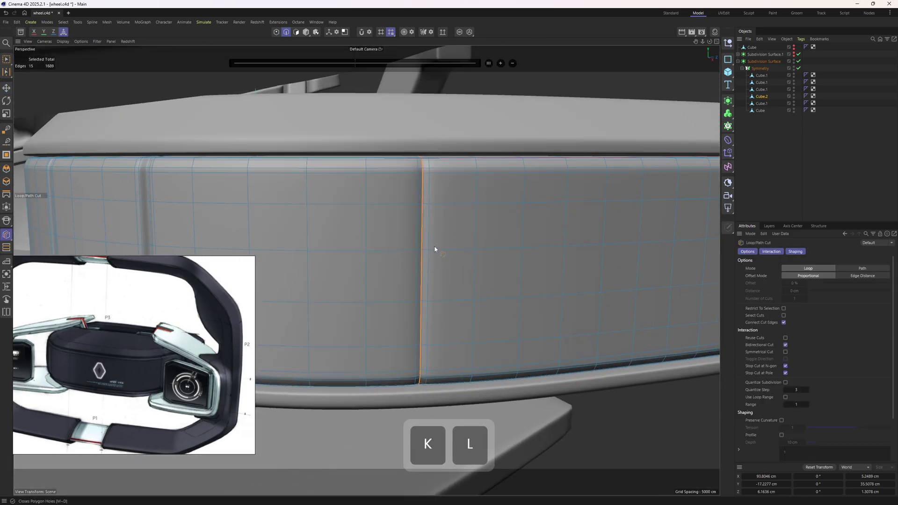
{"action": "left_click", "coordinate": [433, 251]}
{"action": "left_click", "coordinate": [410, 252]}
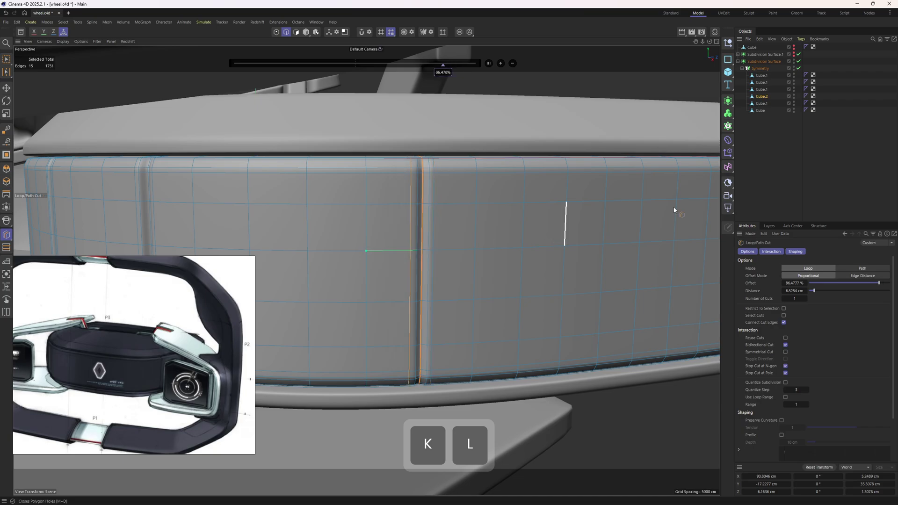
{"action": "left_click", "coordinate": [767, 187]}
{"action": "scroll", "coordinate": [444, 218], "scroll_direction": "down", "scroll_amount": 5}
{"action": "left_click_drag", "start_coordinate": [437, 220], "coordinate": [381, 270], "text": "alt"}
{"action": "scroll", "coordinate": [416, 252], "scroll_direction": "up", "scroll_amount": 2}
{"action": "key", "text": "ctrl+z"}
Select a vertical polygon loop on the band's side towards the rear corner and examine the area
{"action": "scroll", "coordinate": [434, 254], "scroll_direction": "up", "scroll_amount": 3}
{"action": "key", "text": "u"}
{"action": "key", "text": "u"}
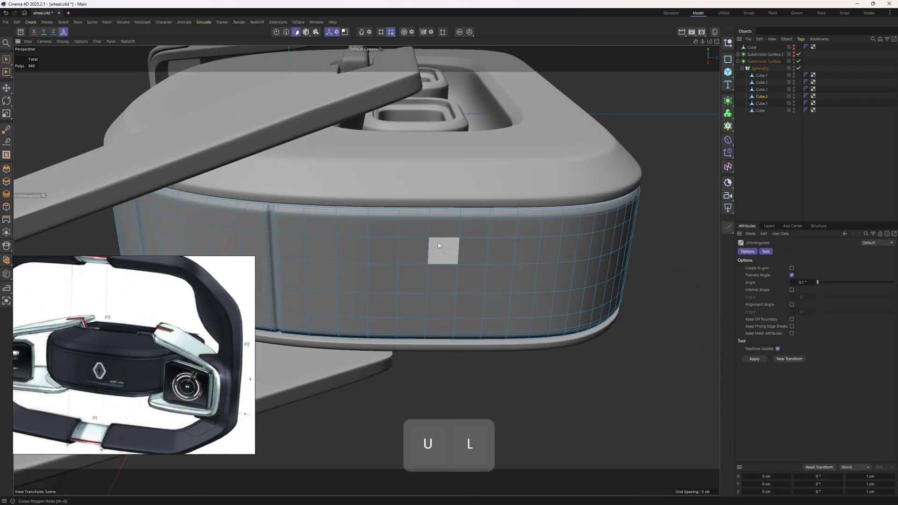
{"action": "left_click", "coordinate": [437, 242]}
{"action": "key", "text": "e"}
{"action": "left_click_drag", "start_coordinate": [436, 242], "coordinate": [459, 300], "text": "alt"}
{"action": "key", "text": "ctrl+z"}
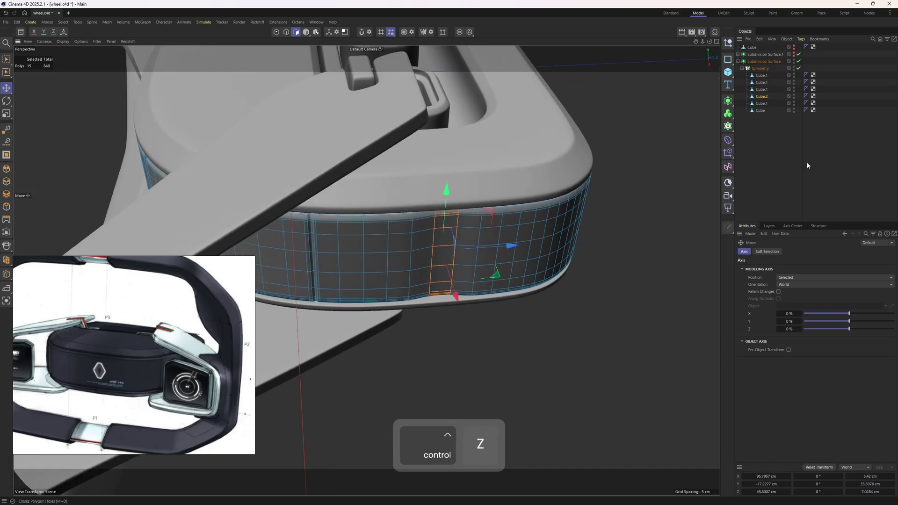
{"action": "left_click", "coordinate": [807, 166]}
{"action": "right_click_drag", "start_coordinate": [577, 172], "coordinate": [467, 192], "text": "alt"}
{"action": "left_click_drag", "start_coordinate": [467, 193], "coordinate": [507, 263], "text": "alt"}
{"action": "key", "text": "ctrl+z"}
{"action": "scroll", "coordinate": [507, 270], "scroll_direction": "up", "scroll_amount": 4}
Select the two vertical polygon loops of the band next to the symmetry plane at the rear
{"action": "middle_click_drag", "start_coordinate": [507, 270], "coordinate": [403, 248], "text": "alt"}
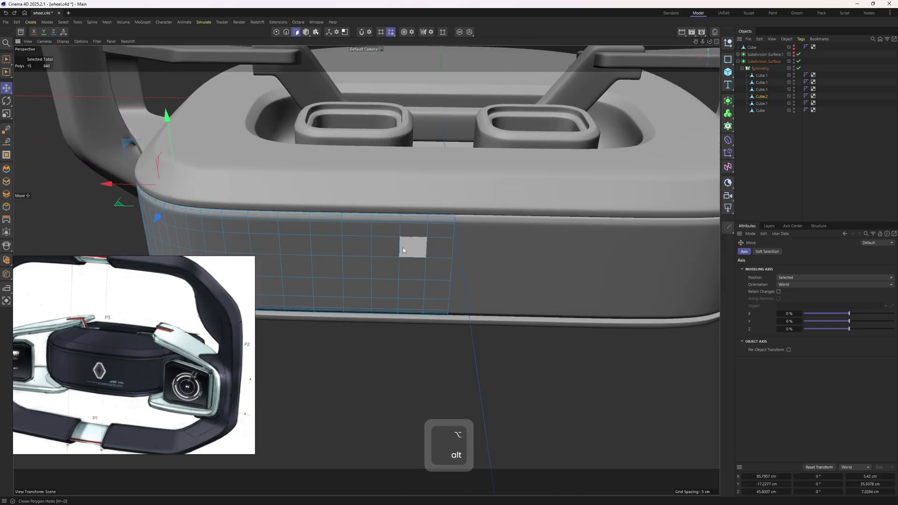
{"action": "key", "text": "u"}
{"action": "key", "text": "l"}
{"action": "left_click", "coordinate": [402, 248]}
{"action": "left_click_drag", "start_coordinate": [402, 248], "coordinate": [446, 308], "text": "alt"}
{"action": "key", "text": "e"}
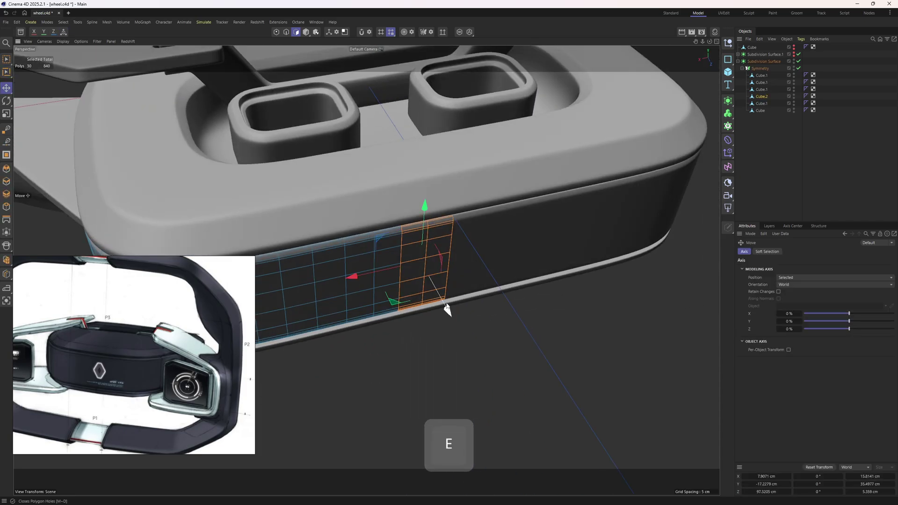
{"action": "scroll", "coordinate": [465, 189], "scroll_direction": "down", "scroll_amount": 5}
{"action": "left_click_drag", "start_coordinate": [465, 189], "coordinate": [583, 191], "text": "alt"}
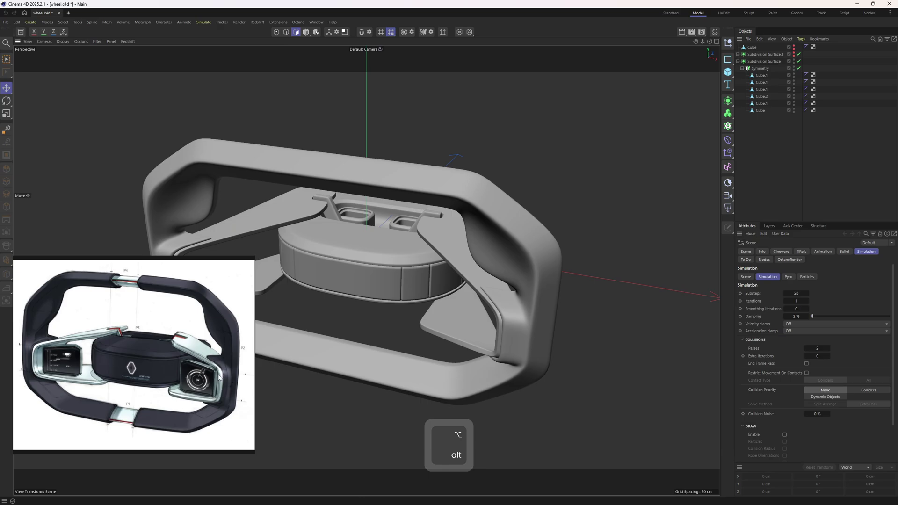
Add a cube primitive and move it over the wheel's right arm opening in the front view
{"action": "left_click_drag", "start_coordinate": [449, 281], "coordinate": [538, 290], "text": "alt"}
{"action": "right_click_drag", "start_coordinate": [559, 299], "coordinate": [589, 299], "text": "alt"}
{"action": "left_click", "coordinate": [727, 72]}
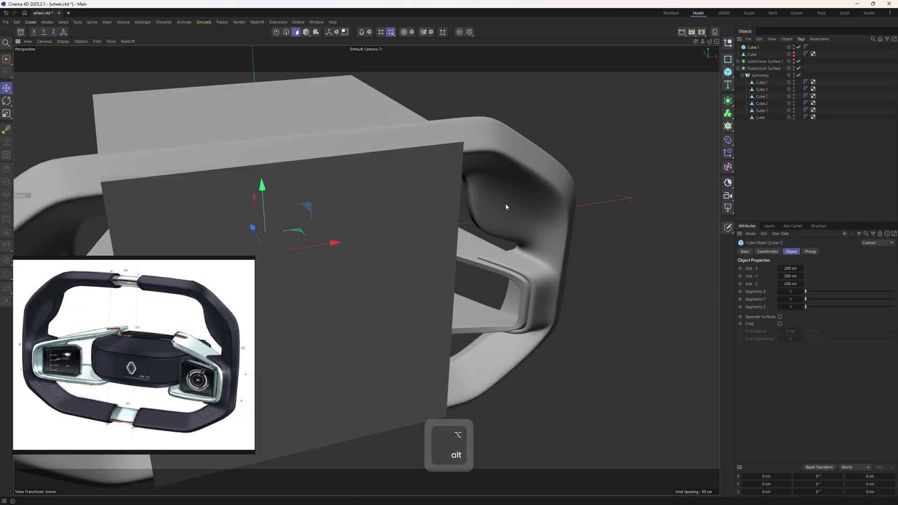
{"action": "middle_click", "coordinate": [505, 207]}
{"action": "middle_click", "coordinate": [554, 183]}
{"action": "right_click_drag", "start_coordinate": [554, 182], "coordinate": [451, 210], "text": "alt"}
{"action": "middle_click", "coordinate": [481, 225]}
{"action": "middle_click", "coordinate": [575, 320]}
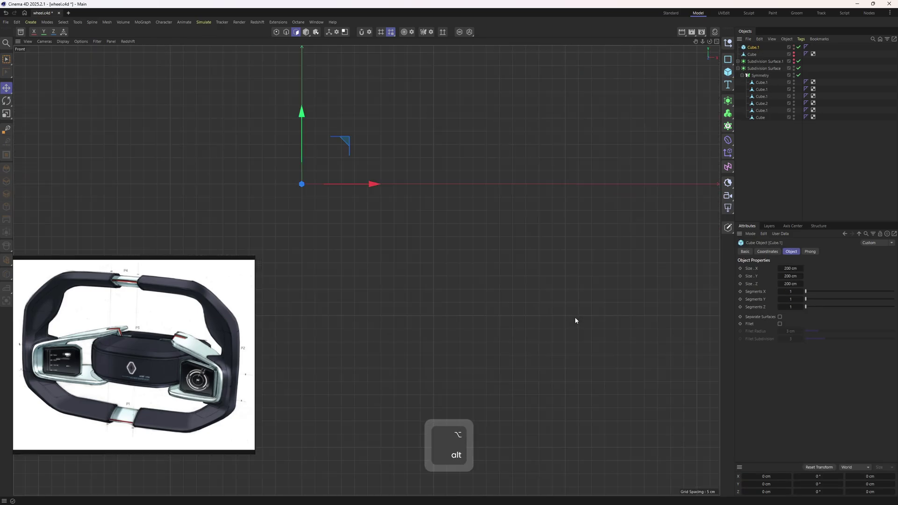
{"action": "right_click_drag", "start_coordinate": [575, 320], "coordinate": [473, 238], "text": "alt"}
{"action": "left_click_drag", "start_coordinate": [473, 237], "coordinate": [525, 287]}
Scale the cube down uniformly and position it inside the right arm's opening in the front view
{"action": "key", "text": "t"}
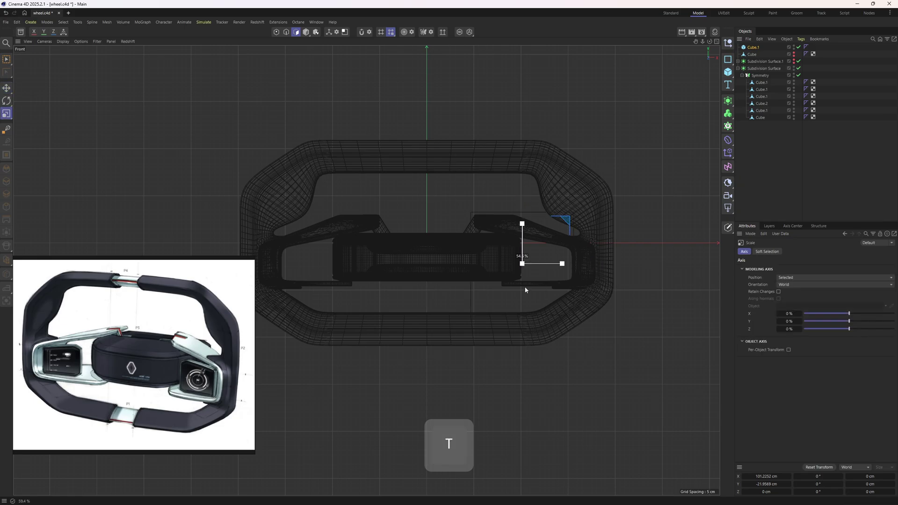
{"action": "key", "text": "e"}
{"action": "scroll", "coordinate": [533, 295], "scroll_direction": "up", "scroll_amount": 3}
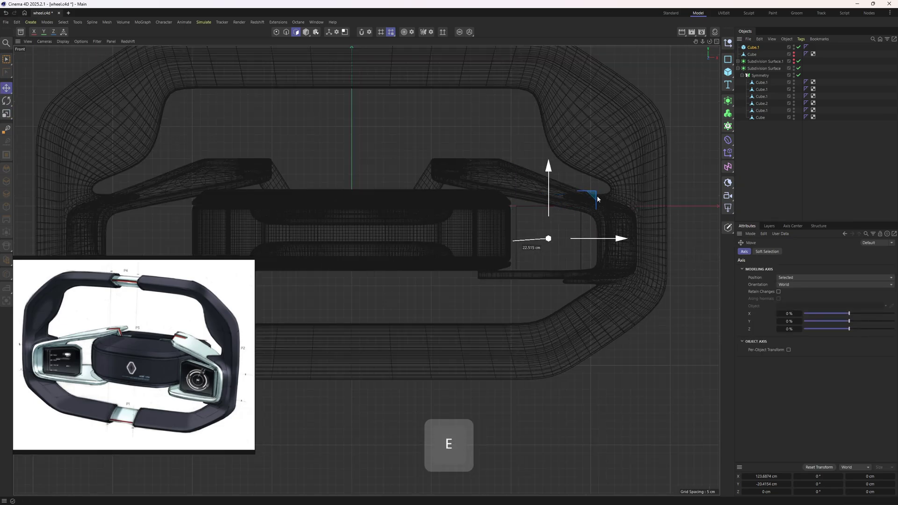
{"action": "key", "text": "t"}
{"action": "scroll", "coordinate": [588, 227], "scroll_direction": "up", "scroll_amount": 3}
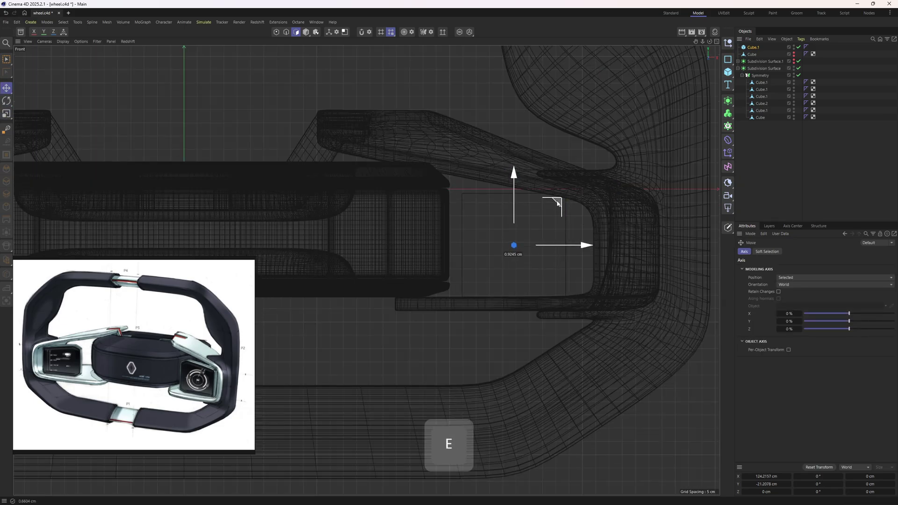
{"action": "left_click_drag", "start_coordinate": [557, 203], "coordinate": [557, 202]}
Rotate the cube about -16° around its vertical axis to follow the right arm's angle
{"action": "key", "text": "F1"}
{"action": "left_click_drag", "start_coordinate": [397, 228], "coordinate": [452, 333], "text": "alt"}
{"action": "key", "text": "4"}
{"action": "scroll", "coordinate": [421, 293], "scroll_direction": "up", "scroll_amount": 2}
{"action": "scroll", "coordinate": [449, 336], "scroll_direction": "up", "scroll_amount": 1}
{"action": "key", "text": "r"}
{"action": "left_click_drag", "start_coordinate": [405, 353], "coordinate": [449, 349], "text": "alt"}
Move the cube into the arm's frame and resize it to about 55.2 × 35.9 × 7.6 cm
{"action": "key", "text": "e"}
{"action": "left_click_drag", "start_coordinate": [433, 298], "coordinate": [428, 291]}
{"action": "left_click_drag", "start_coordinate": [519, 352], "coordinate": [502, 317], "text": "alt"}
{"action": "left_click_drag", "start_coordinate": [452, 268], "coordinate": [442, 274], "text": "alt"}
{"action": "left_click_drag", "start_coordinate": [443, 253], "coordinate": [442, 257]}
{"action": "left_click_drag", "start_coordinate": [510, 292], "coordinate": [417, 274], "text": "alt"}
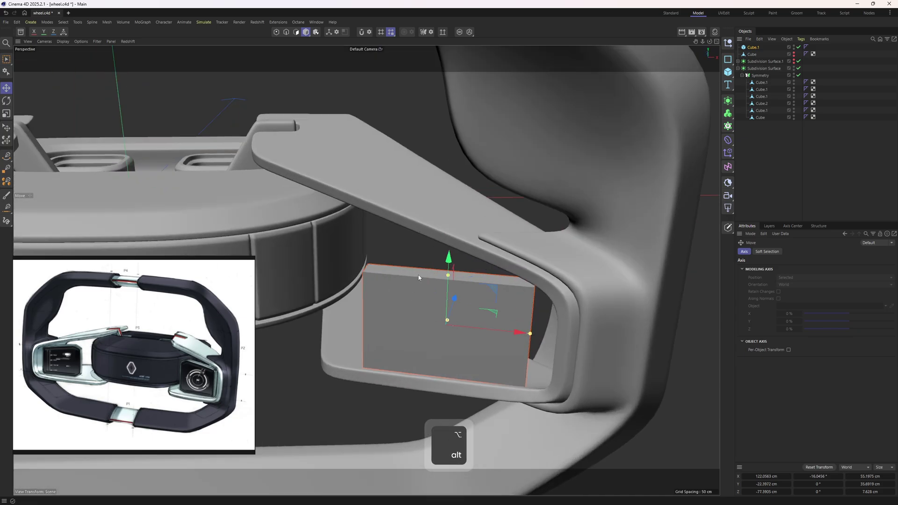
Make the cube editable and raise its upper inner edge slightly to follow the slope of the arm
{"action": "key", "text": "c"}
{"action": "key", "text": "2"}
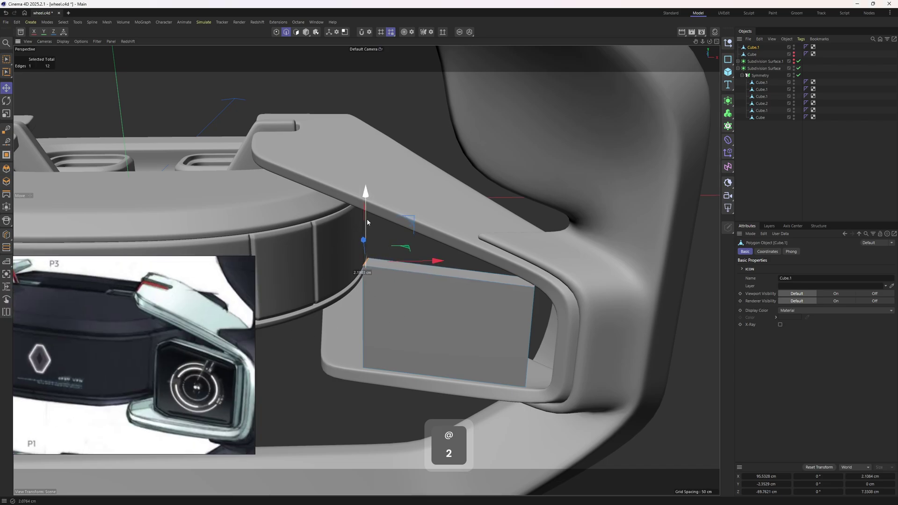
{"action": "mouse_move", "coordinate": [367, 222]}
{"action": "left_mouse_down"}
{"action": "mouse_move", "coordinate": [406, 261]}
{"action": "mouse_move", "coordinate": [416, 257]}
{"action": "mouse_move", "coordinate": [389, 267]}
{"action": "mouse_move", "coordinate": [397, 275]}
{"action": "mouse_move", "coordinate": [405, 259]}
{"action": "mouse_move", "coordinate": [361, 231]}
{"action": "left_mouse_up"}
{"action": "key", "text": "e"}
{"action": "key", "text": "e"}
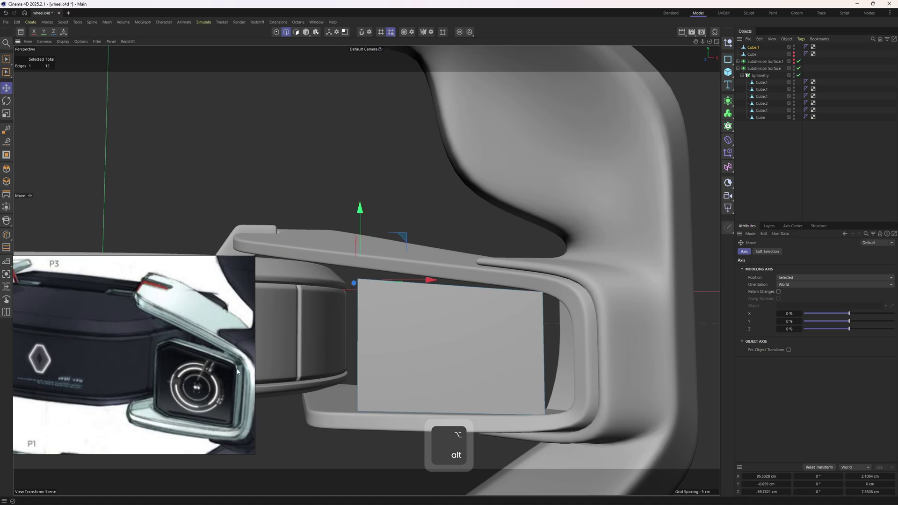
{"action": "mouse_move", "coordinate": [339, 307]}
{"action": "left_mouse_down", "text": "alt"}
{"action": "mouse_move", "coordinate": [411, 298]}
{"action": "mouse_move", "coordinate": [417, 308]}
{"action": "mouse_move", "coordinate": [367, 241]}
{"action": "mouse_move", "coordinate": [381, 331]}
{"action": "left_mouse_up", "text": "alt"}
Chamfer the box's two inner corner edges with an offset of about 7.4 cm and 0 subdivisions
{"action": "key", "text": "space"}
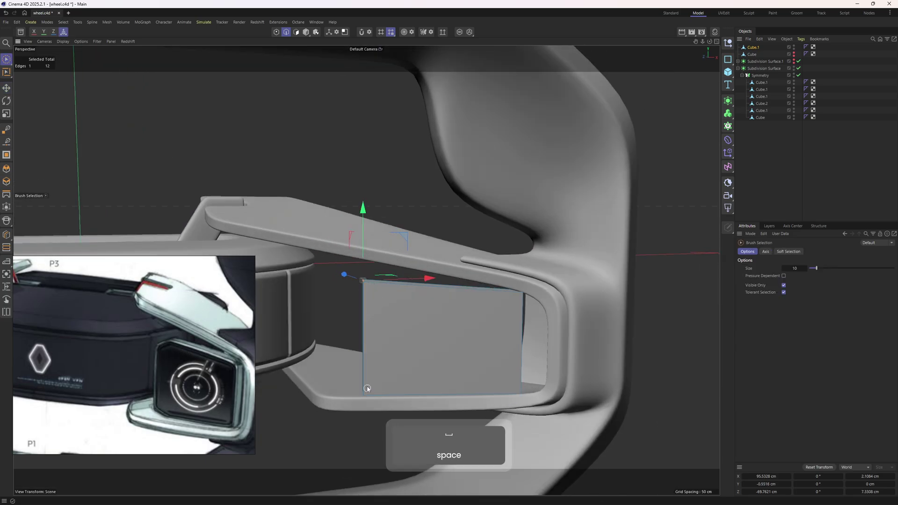
{"action": "key", "text": "0"}
{"action": "left_click_drag", "start_coordinate": [340, 365], "coordinate": [378, 405], "text": "shift"}
{"action": "key", "text": "m"}
{"action": "key", "text": "s"}
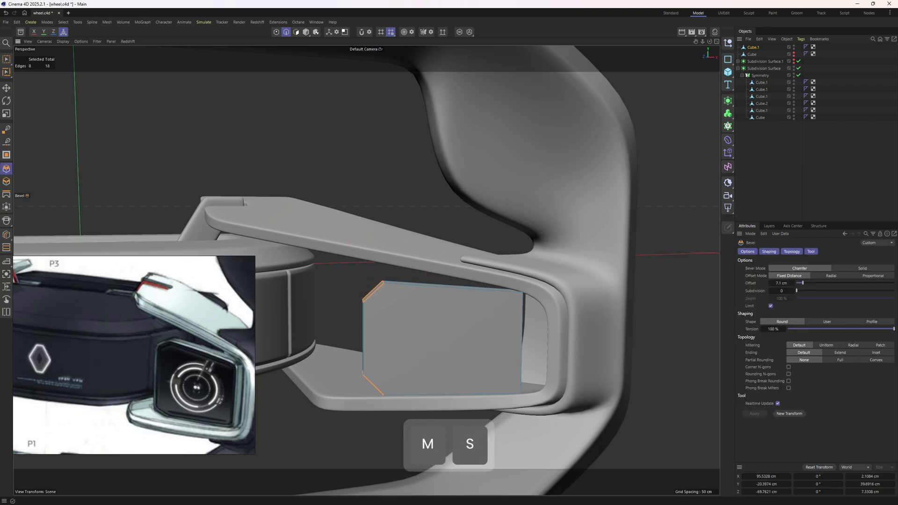
{"action": "left_click_drag", "start_coordinate": [515, 310], "coordinate": [462, 327], "text": "alt"}
Round the box's two outer corner edges with a bevel of about 4 cm offset and 2 subdivisions
{"action": "key", "text": "space"}
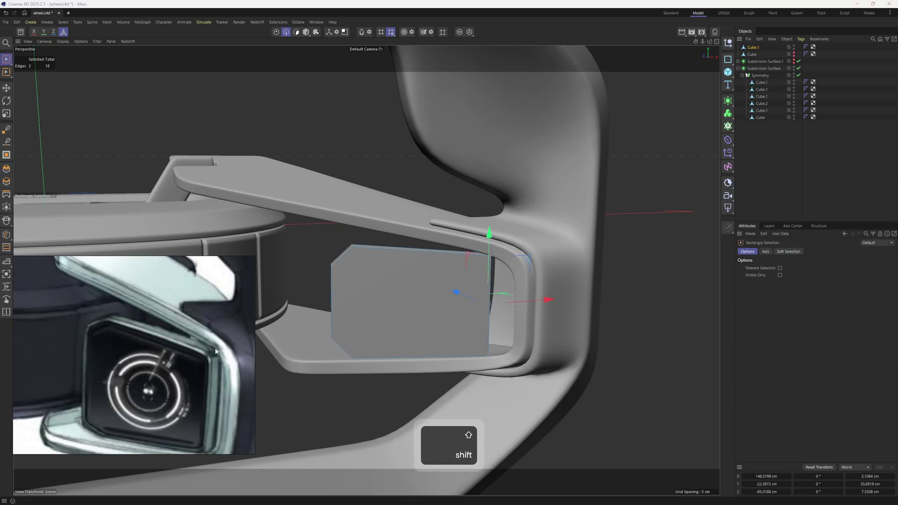
{"action": "right_click", "coordinate": [537, 241]}
{"action": "left_click", "coordinate": [561, 191]}
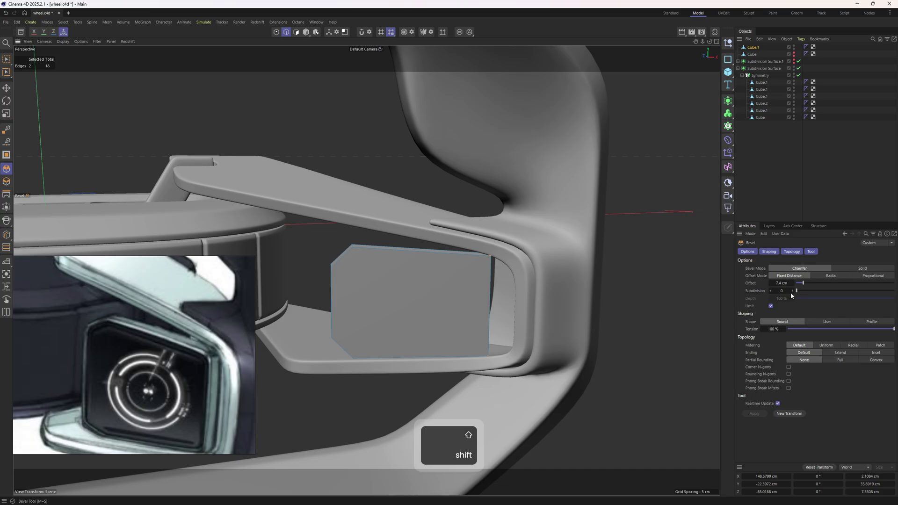
{"action": "scroll", "coordinate": [522, 276], "scroll_direction": "up", "scroll_amount": 3}
{"action": "key", "text": "ctrl+z"}
{"action": "left_click_drag", "start_coordinate": [521, 276], "coordinate": [486, 282], "text": "alt"}
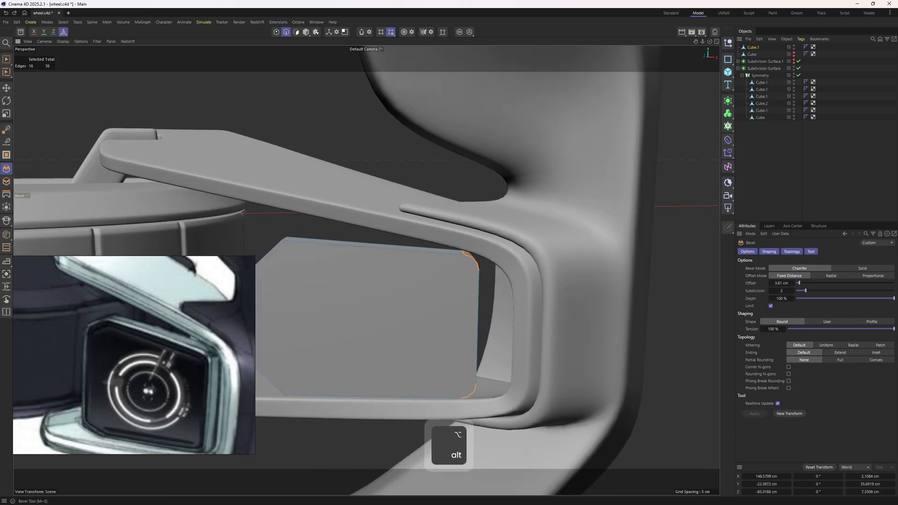
{"action": "mouse_move", "coordinate": [483, 265]}
{"action": "left_mouse_down", "text": "alt"}
{"action": "mouse_move", "coordinate": [462, 251]}
{"action": "mouse_move", "coordinate": [456, 262]}
{"action": "mouse_move", "coordinate": [484, 267]}
{"action": "left_mouse_up", "text": "alt"}
{"action": "right_click_drag", "start_coordinate": [484, 266], "coordinate": [435, 260], "text": "alt"}
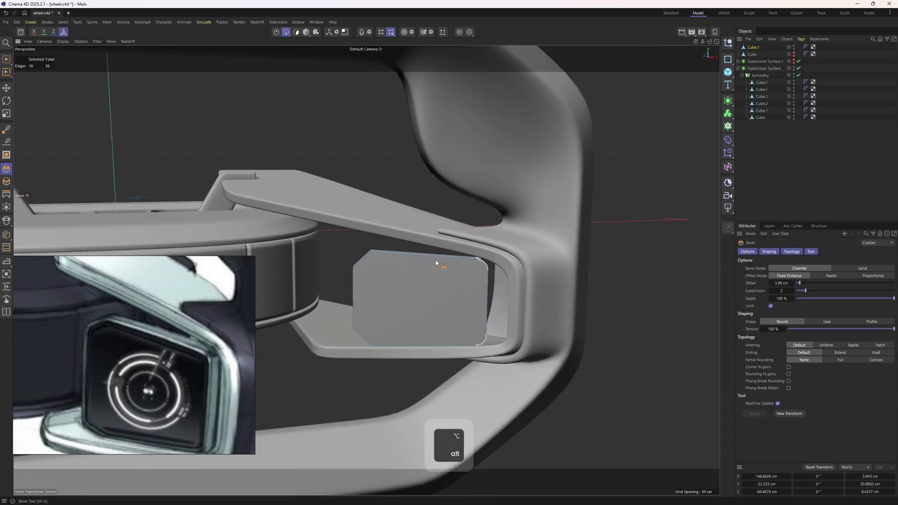
Reduce the box to its front face by inverting the face selection and deleting the remaining polygons
{"action": "key", "text": "4"}
{"action": "key", "text": "e"}
{"action": "left_click_drag", "start_coordinate": [473, 259], "coordinate": [419, 262], "text": "alt"}
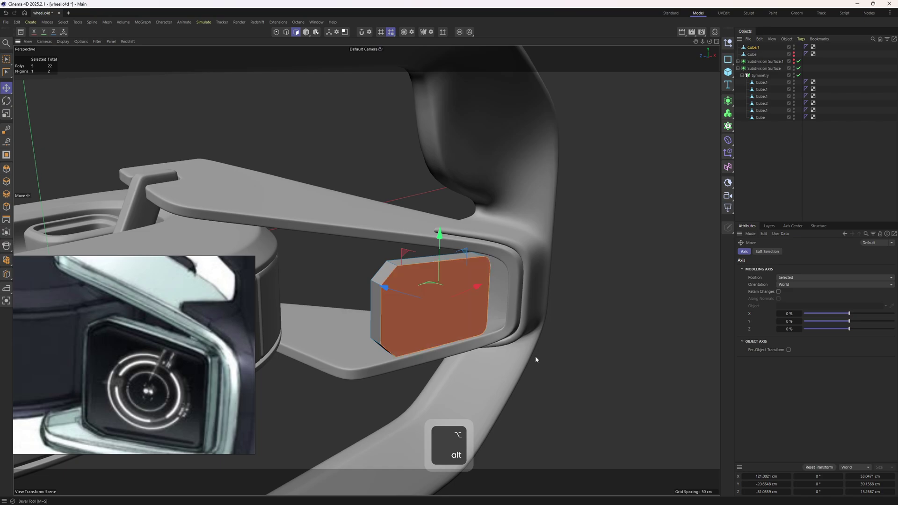
{"action": "key", "text": "u"}
{"action": "key", "text": "i"}
{"action": "key", "text": "Delete"}
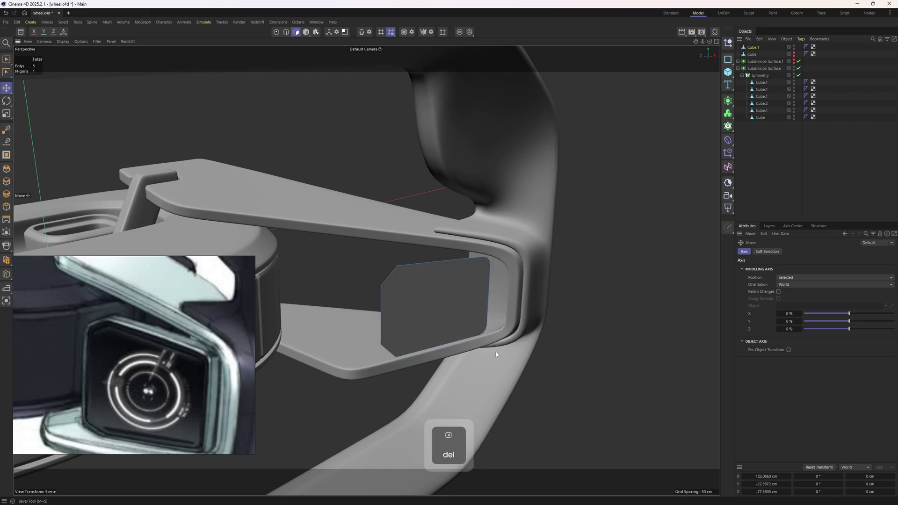
Select the panel's upper inner corner point and isolate the panel in the viewport
{"action": "scroll", "coordinate": [460, 280], "scroll_direction": "up", "scroll_amount": 3}
{"action": "key", "text": "1"}
{"action": "key", "text": "e"}
{"action": "scroll", "coordinate": [373, 299], "scroll_direction": "up", "scroll_amount": 1}
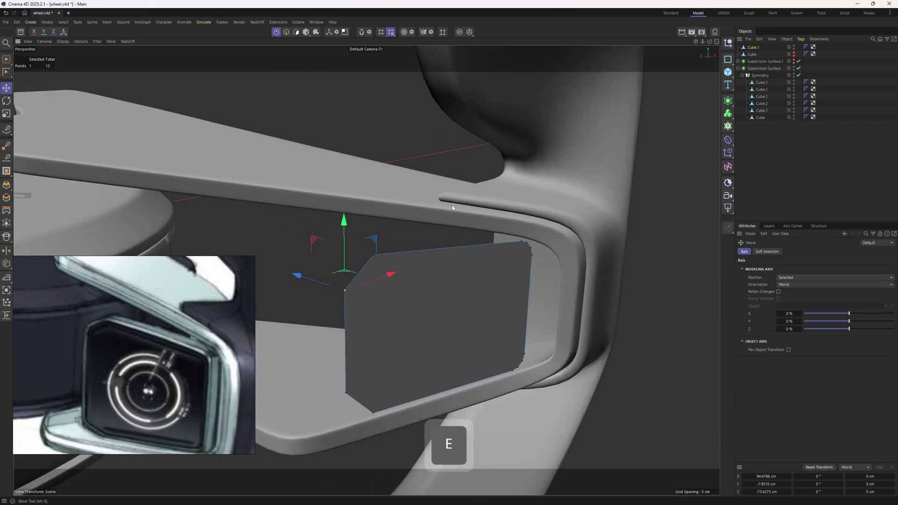
{"action": "left_click", "coordinate": [459, 32]}
{"action": "left_click_drag", "start_coordinate": [495, 230], "coordinate": [425, 223], "text": "alt"}
Draw two vertical and two horizontal edges across the panel from its corner points with the Polygon Pen
{"action": "right_click", "coordinate": [425, 226]}
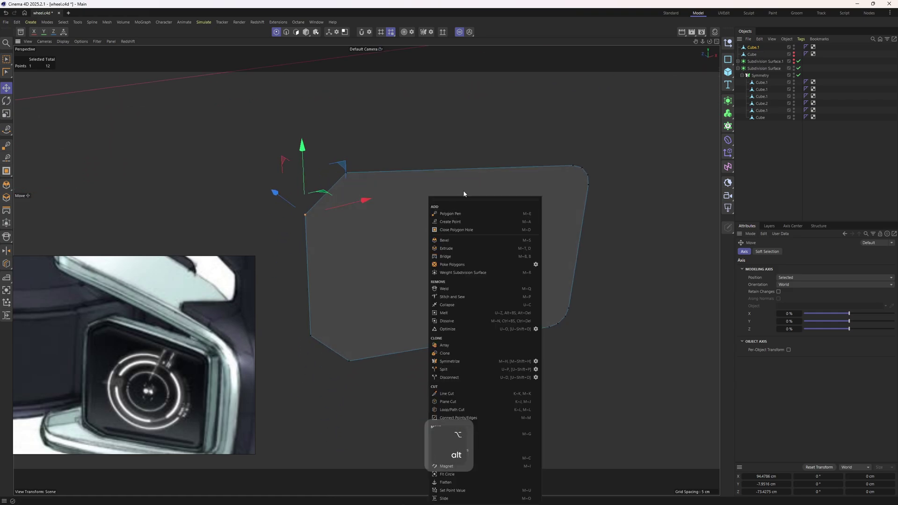
{"action": "left_click", "coordinate": [457, 215]}
{"action": "left_click", "coordinate": [346, 172]}
{"action": "left_click", "coordinate": [348, 361]}
{"action": "mouse_move", "coordinate": [482, 304]}
{"action": "left_mouse_down", "text": "alt"}
{"action": "mouse_move", "coordinate": [394, 277]}
{"action": "mouse_move", "coordinate": [478, 276]}
{"action": "mouse_move", "coordinate": [461, 271]}
{"action": "left_mouse_up", "text": "alt"}
{"action": "mouse_move", "coordinate": [578, 155]}
{"action": "left_mouse_down"}
{"action": "mouse_move", "coordinate": [558, 321]}
{"action": "mouse_move", "coordinate": [620, 276]}
{"action": "mouse_move", "coordinate": [645, 197]}
{"action": "mouse_move", "coordinate": [370, 211]}
{"action": "mouse_move", "coordinate": [364, 264]}
{"action": "left_mouse_up"}
{"action": "left_click", "coordinate": [557, 322]}
{"action": "left_click", "coordinate": [347, 220]}
{"action": "left_click", "coordinate": [338, 266]}
{"action": "left_click_drag", "start_coordinate": [453, 276], "coordinate": [372, 280]}
Examine the polygons and points at the panel's chamfered inner corners
{"action": "key", "text": "space"}
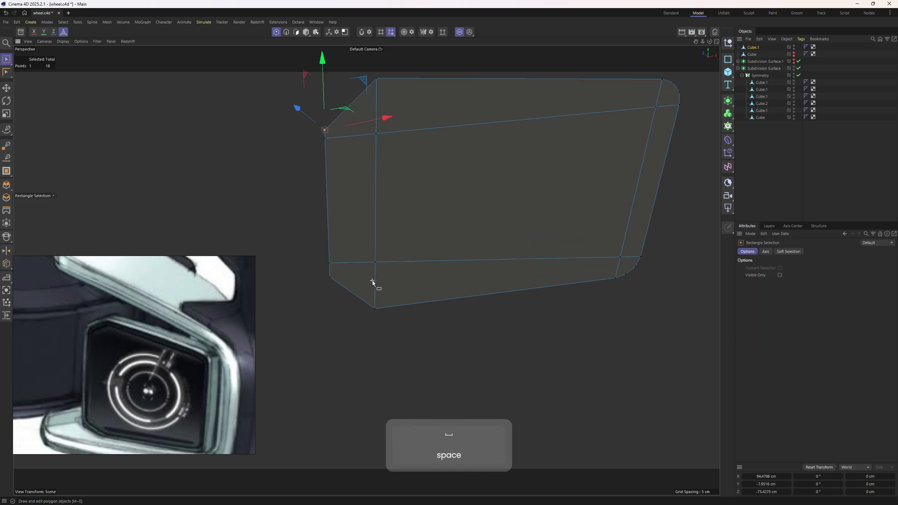
{"action": "key", "text": "e"}
{"action": "key", "text": "3"}
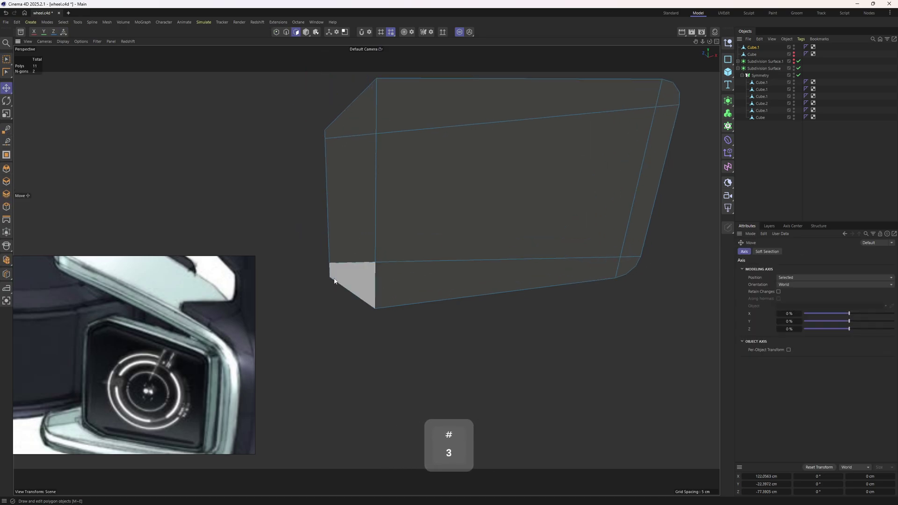
{"action": "key", "text": "1"}
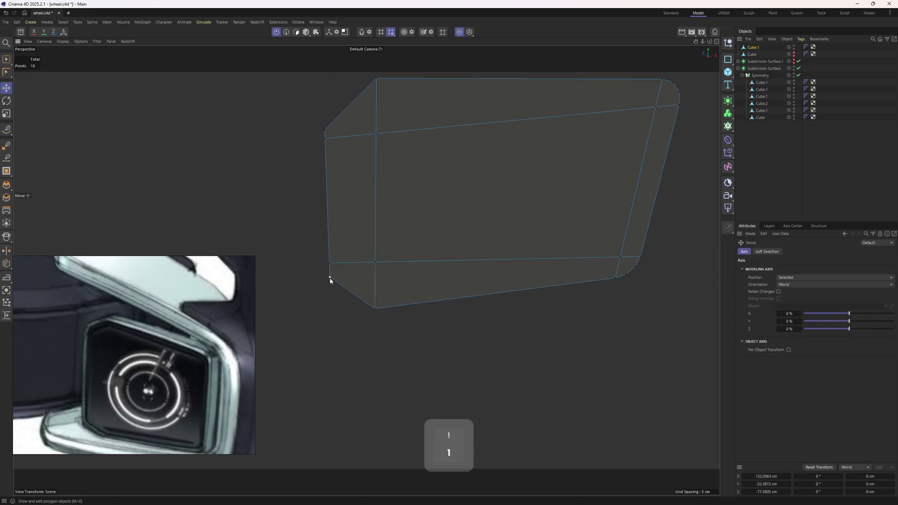
{"action": "left_click_drag", "start_coordinate": [375, 318], "coordinate": [433, 236], "text": "alt"}
{"action": "key", "text": "m"}
{"action": "key", "text": "e"}
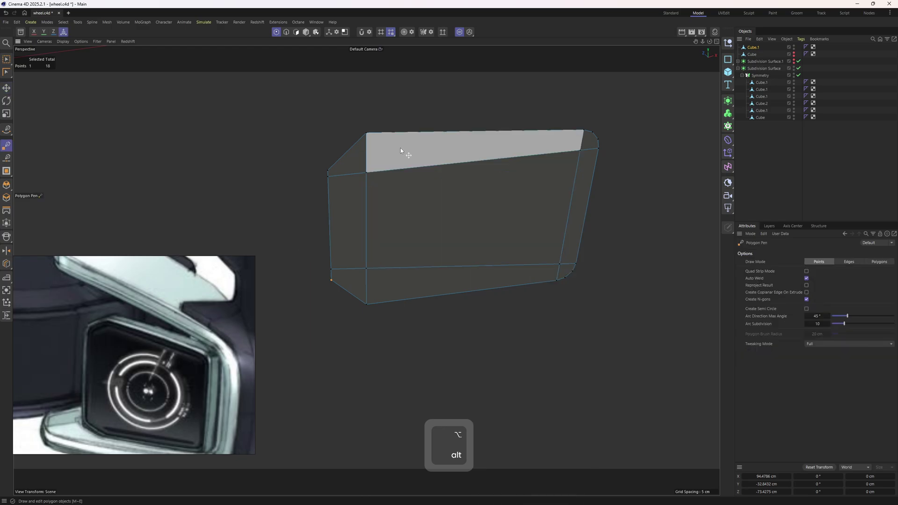
{"action": "left_click_drag", "start_coordinate": [400, 147], "coordinate": [448, 166], "text": "alt"}
Cut a vertical edge loop close beside the panel's inner vertical edge, at about 3.2% offset
{"action": "key", "text": "k"}
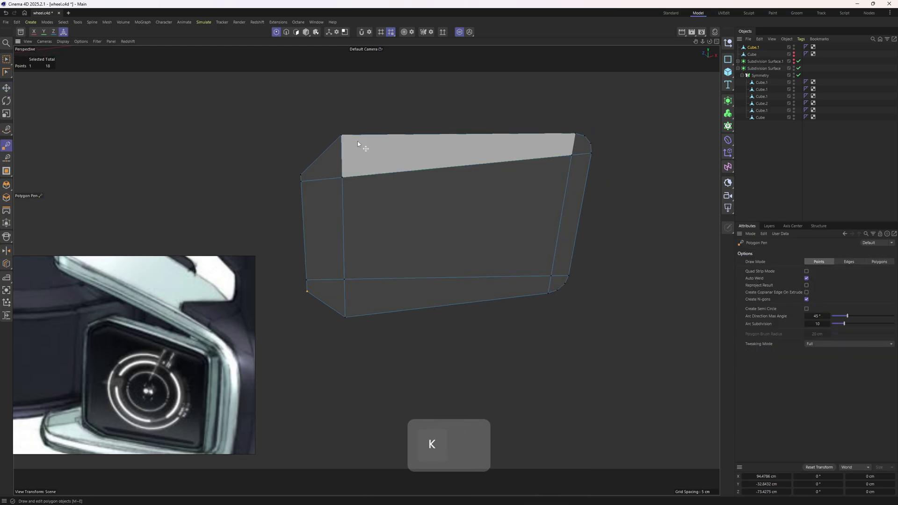
{"action": "key", "text": "l"}
{"action": "left_click", "coordinate": [349, 138]}
{"action": "middle_click_drag", "start_coordinate": [512, 209], "coordinate": [480, 206], "text": "alt"}
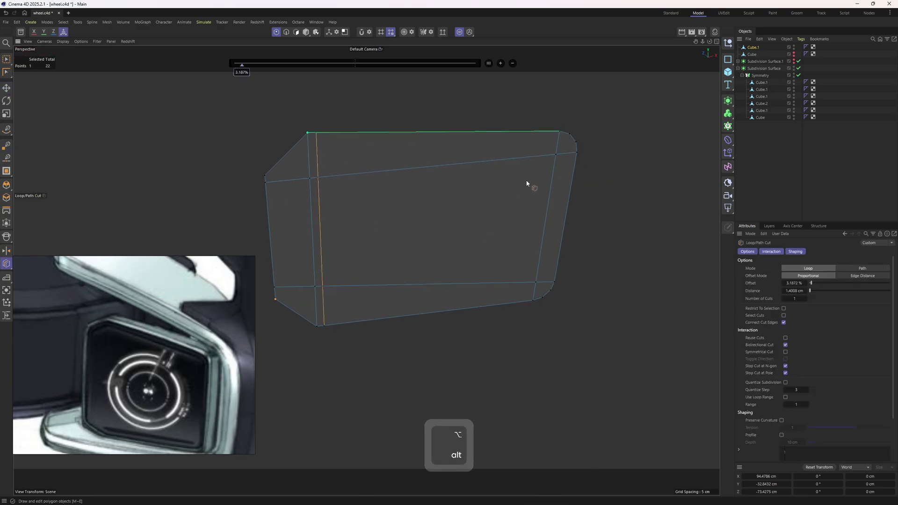
Select the polygons forming the panel's two rounded outer corners
{"action": "key", "text": "m"}
{"action": "key", "text": "e"}
{"action": "left_click_drag", "start_coordinate": [565, 192], "coordinate": [569, 145], "text": "alt"}
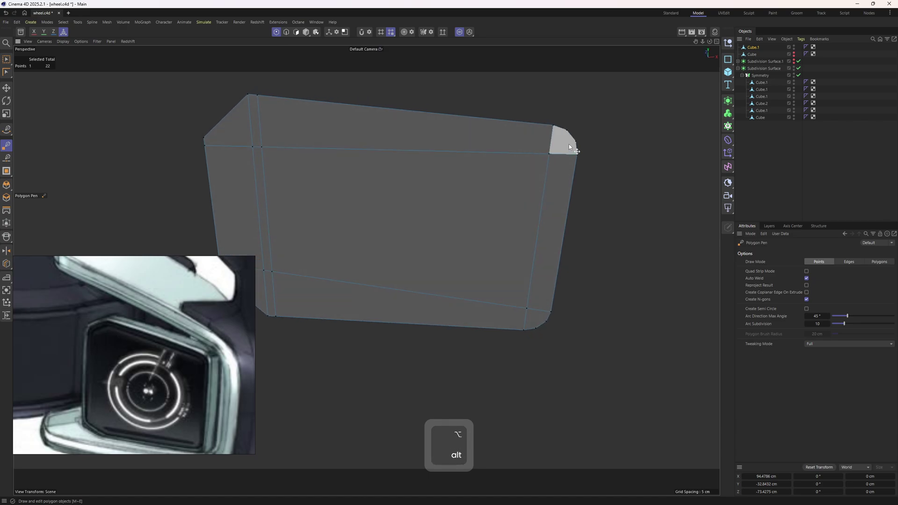
{"action": "key", "text": "3"}
{"action": "key", "text": "e"}
{"action": "left_click", "coordinate": [569, 144]}
{"action": "left_click", "coordinate": [540, 321], "text": "shift"}
{"action": "left_click_drag", "start_coordinate": [510, 238], "coordinate": [509, 231], "text": "alt"}
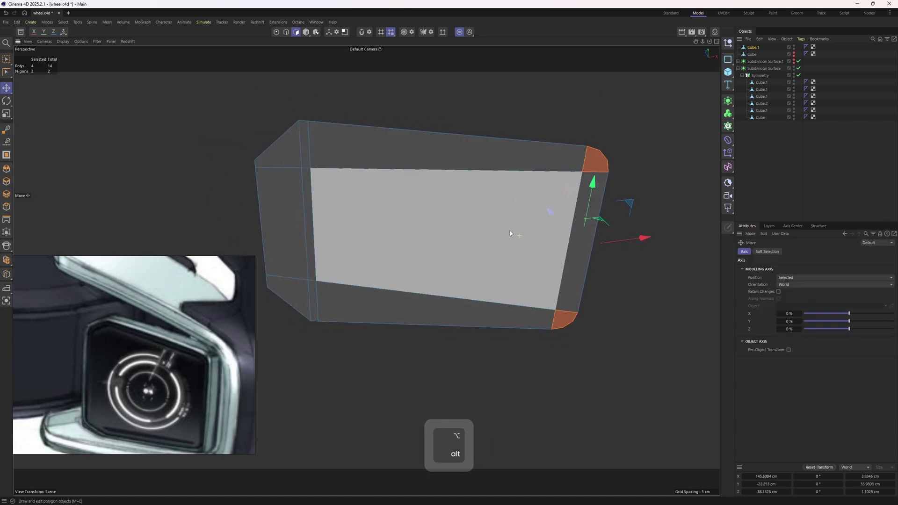
Cut four evenly spaced vertical loops and two evenly spaced horizontal loops across the panel
{"action": "key", "text": "k"}
{"action": "key", "text": "l"}
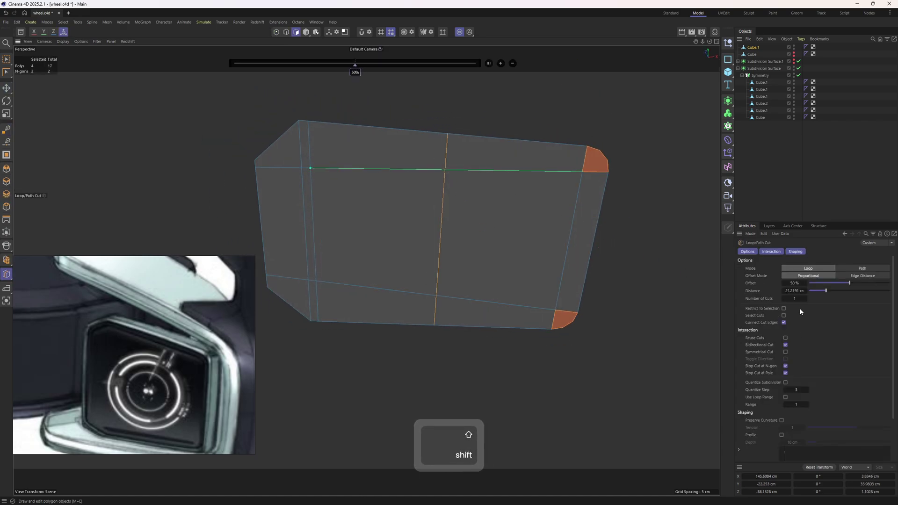
{"action": "left_click", "coordinate": [804, 299]}
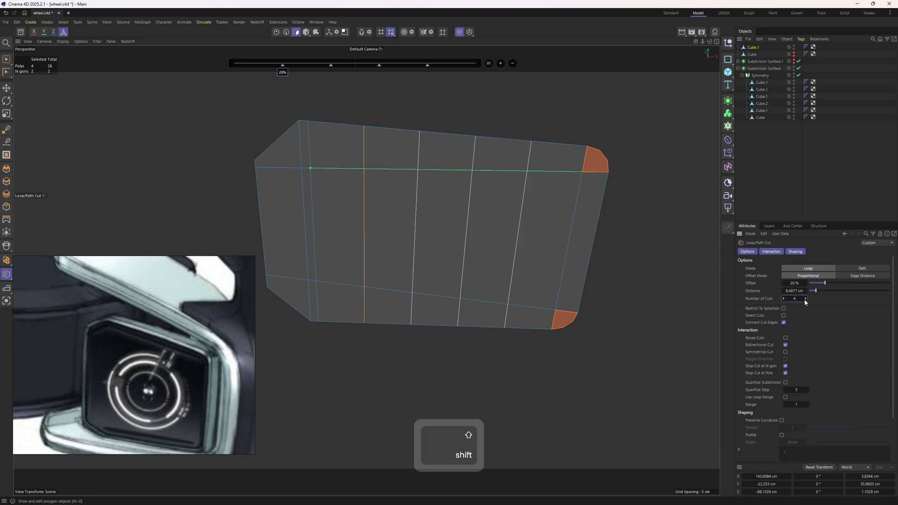
{"action": "left_click", "coordinate": [598, 237]}
{"action": "key", "text": "d"}
{"action": "scroll", "coordinate": [490, 271], "scroll_direction": "down", "scroll_amount": 2}
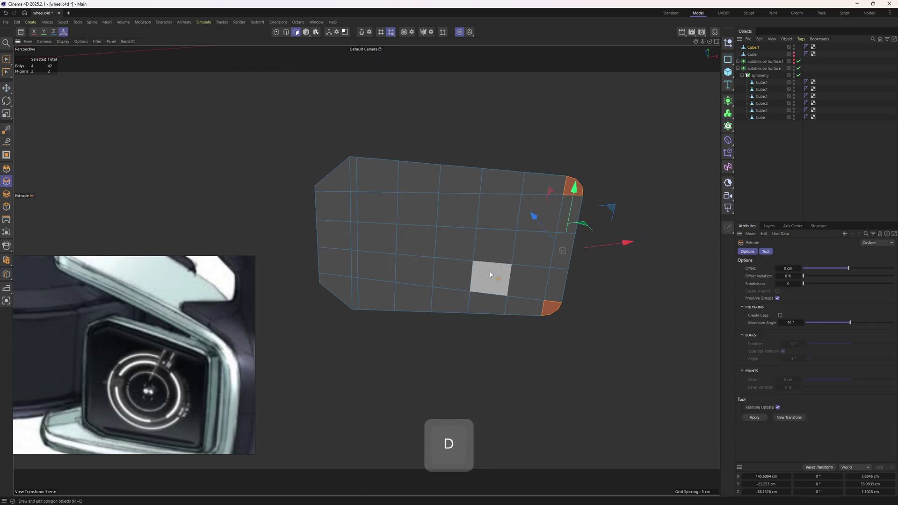
{"action": "left_click_drag", "start_coordinate": [490, 271], "coordinate": [495, 242], "text": "alt"}
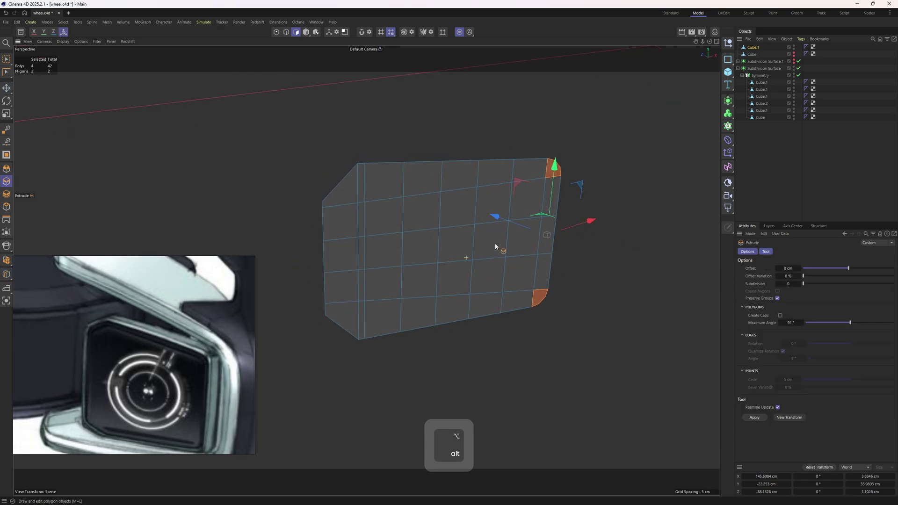
{"action": "scroll", "coordinate": [363, 213], "scroll_direction": "up", "scroll_amount": 1}
Try a vertical loop cut through the upper inner chamfer at about 88% offset, and undo it
{"action": "right_click", "coordinate": [366, 171]}
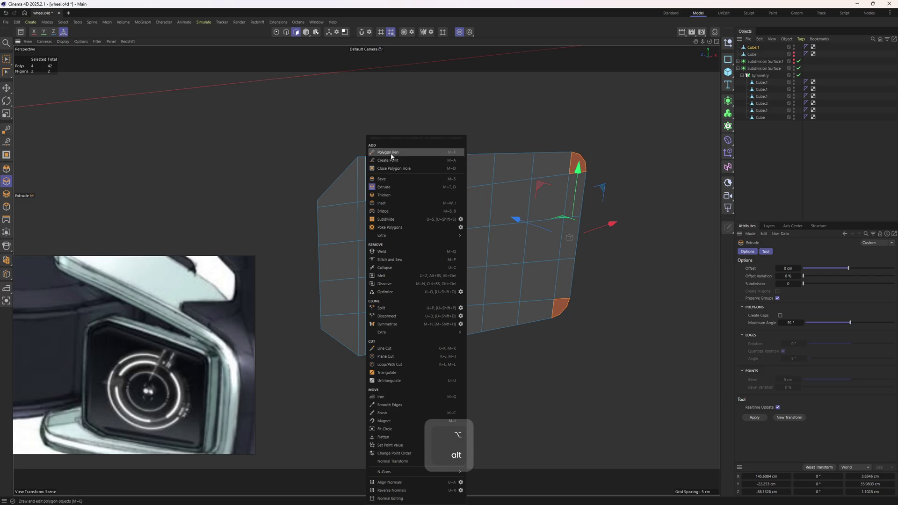
{"action": "left_click", "coordinate": [390, 152]}
{"action": "scroll", "coordinate": [364, 168], "scroll_direction": "up", "scroll_amount": 3}
{"action": "key", "text": "1"}
{"action": "key", "text": "e"}
{"action": "left_click", "coordinate": [359, 156]}
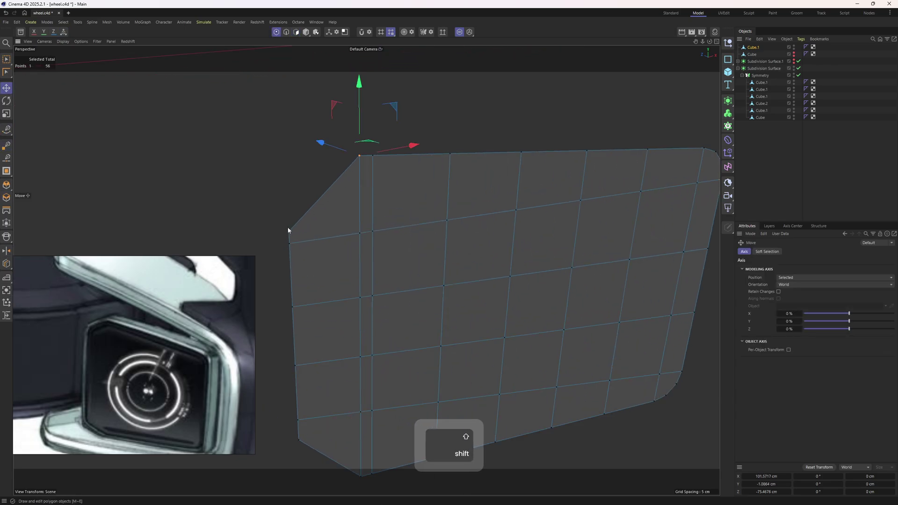
{"action": "scroll", "coordinate": [310, 249], "scroll_direction": "up", "scroll_amount": 2}
{"action": "key", "text": "k"}
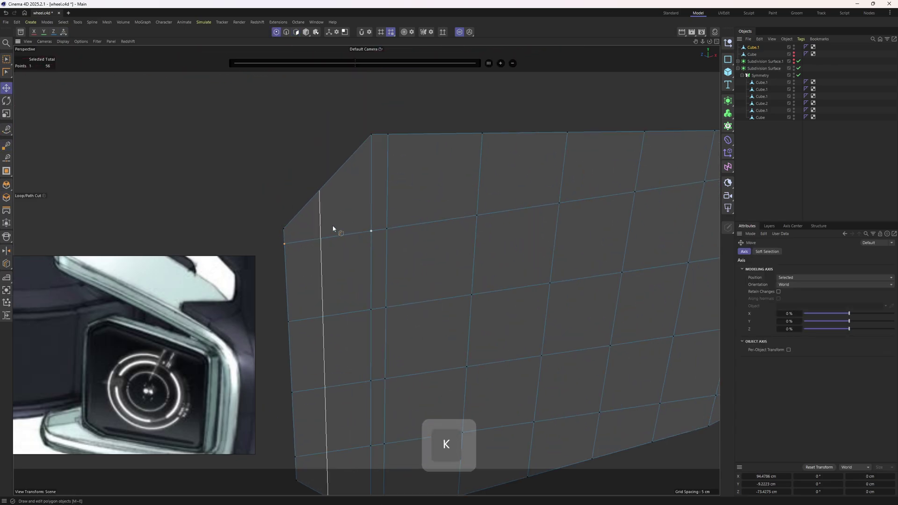
{"action": "key", "text": "l"}
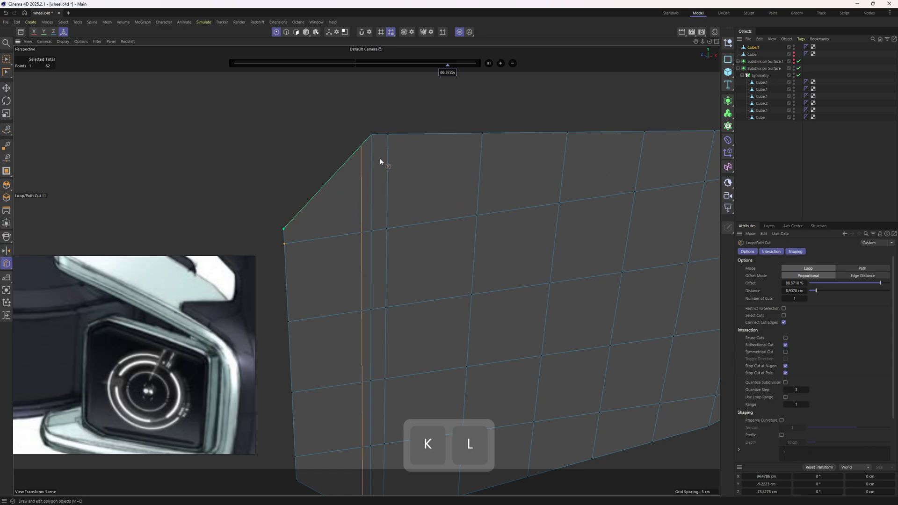
{"action": "scroll", "coordinate": [380, 162], "scroll_direction": "down", "scroll_amount": 1}
{"action": "key", "text": "ctrl+z"}
{"action": "key", "text": "3"}
{"action": "key", "text": "e"}
{"action": "scroll", "coordinate": [445, 266], "scroll_direction": "down", "scroll_amount": 2}
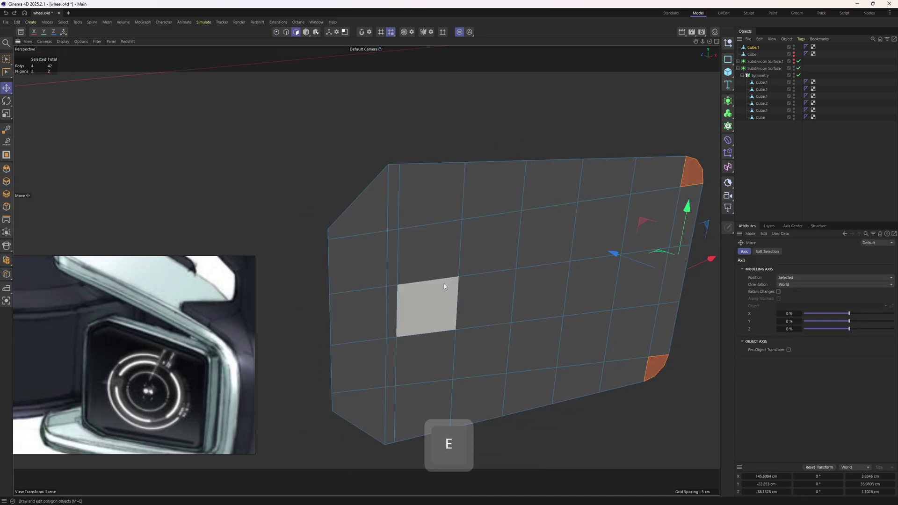
Inset all of the display panel's polygons by about 1 cm to create a narrow border
{"action": "key", "text": "ctrl+a"}
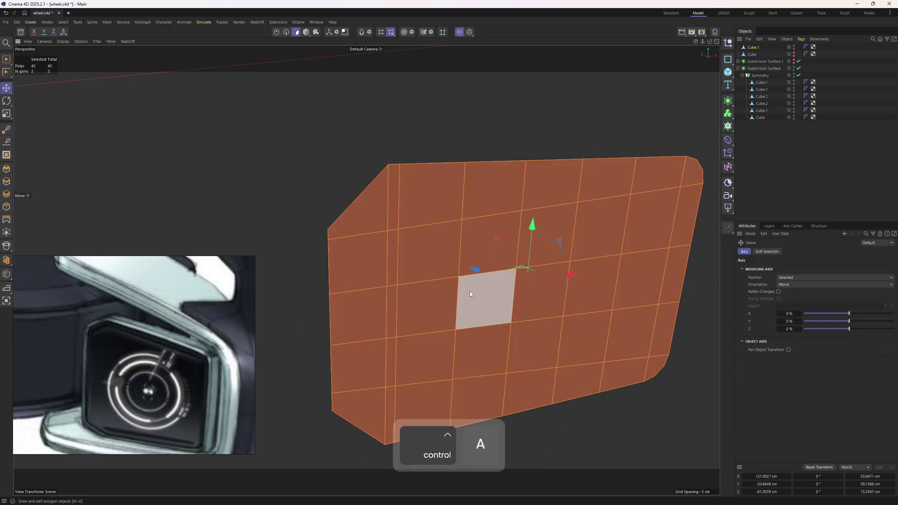
{"action": "key", "text": "m"}
{"action": "key", "text": "w"}
{"action": "left_click_drag", "start_coordinate": [469, 291], "coordinate": [491, 291]}
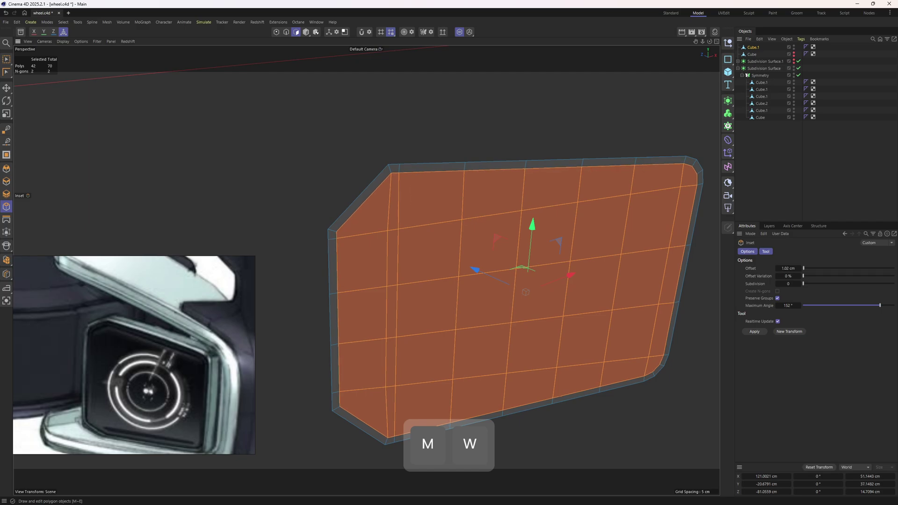
Weld the spare vertical loop's end points into the inset border's upper and lower inner chamfer corners with the Polygon Pen
{"action": "right_click", "coordinate": [501, 196]}
{"action": "left_click", "coordinate": [523, 153]}
{"action": "scroll", "coordinate": [389, 175], "scroll_direction": "up", "scroll_amount": 5}
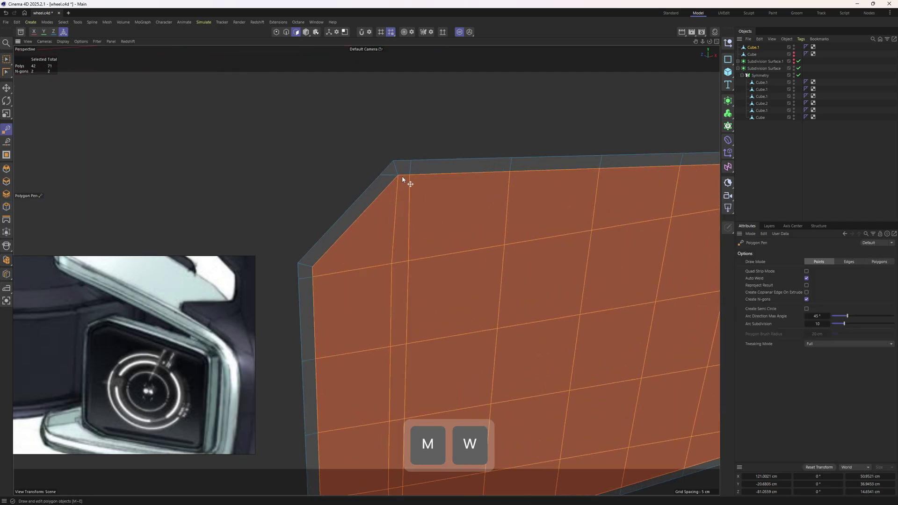
{"action": "left_click_drag", "start_coordinate": [410, 174], "coordinate": [398, 175]}
{"action": "middle_click_drag", "start_coordinate": [427, 449], "coordinate": [406, 317], "text": "alt"}
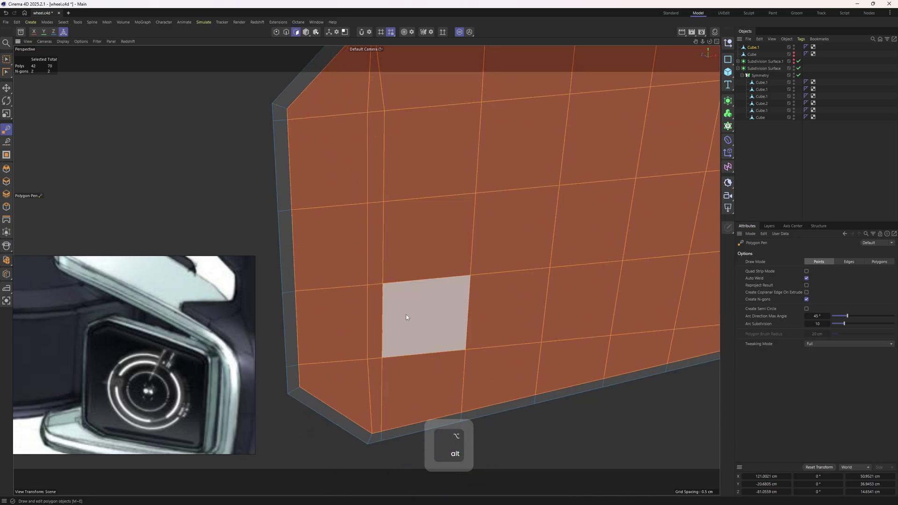
{"action": "right_click_drag", "start_coordinate": [406, 317], "coordinate": [374, 338], "text": "alt"}
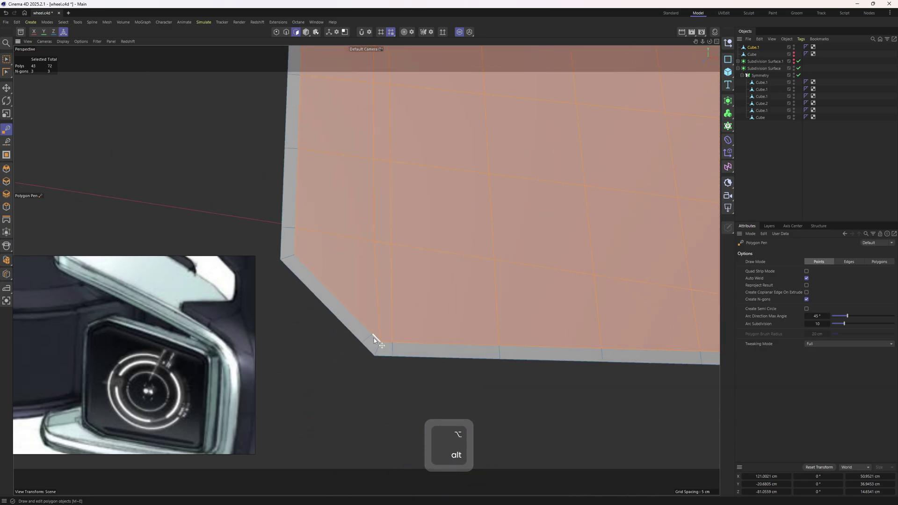
{"action": "right_click_drag", "start_coordinate": [395, 294], "coordinate": [357, 292], "text": "alt"}
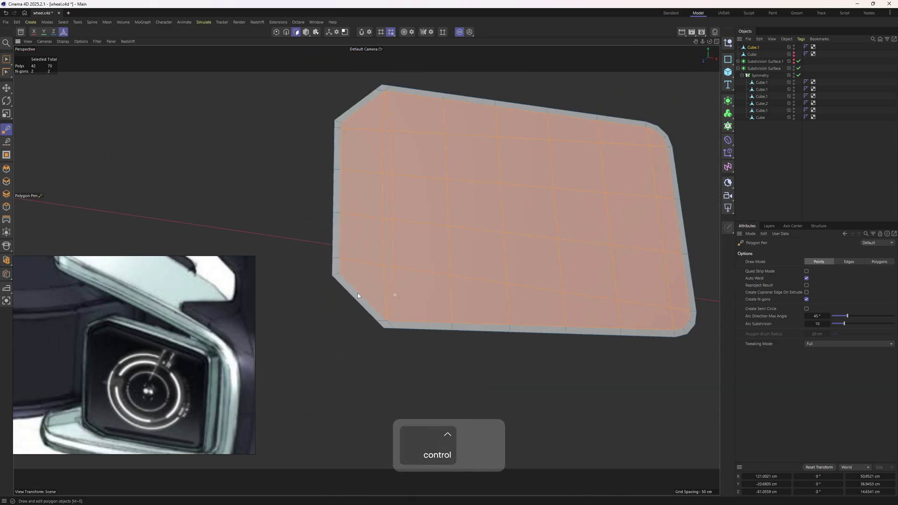
{"action": "left_click_drag", "start_coordinate": [357, 293], "coordinate": [374, 340], "text": "alt"}
Select the redundant vertical edge loop beside the inner chamfers and dissolve it
{"action": "key", "text": "2"}
{"action": "double_click", "coordinate": [375, 296]}
{"action": "left_click_drag", "start_coordinate": [403, 255], "coordinate": [446, 240], "text": "alt"}
{"action": "key", "text": "m"}
{"action": "key", "text": "n"}
{"action": "right_click_drag", "start_coordinate": [429, 262], "coordinate": [436, 283], "text": "alt"}
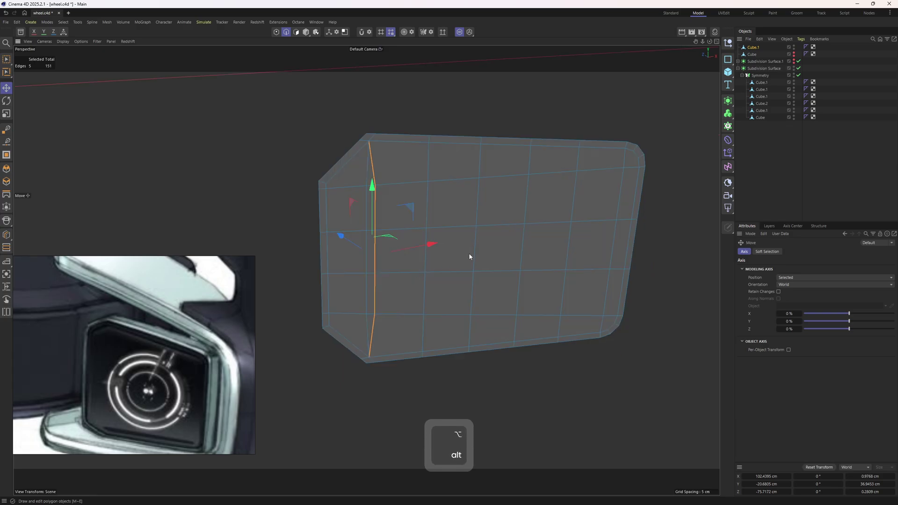
Examine the topology at the panel's upper inner corner, including its points and small border polygon
{"action": "key", "text": "e"}
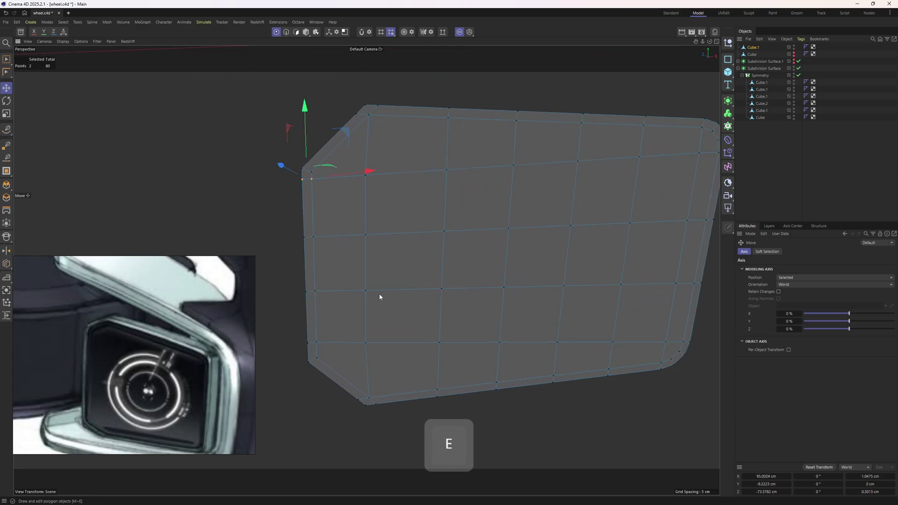
{"action": "left_click", "coordinate": [365, 173]}
{"action": "middle_click_drag", "start_coordinate": [382, 101], "coordinate": [379, 161], "text": "alt"}
{"action": "scroll", "coordinate": [379, 161], "scroll_direction": "up", "scroll_amount": 4}
{"action": "key", "text": "1"}
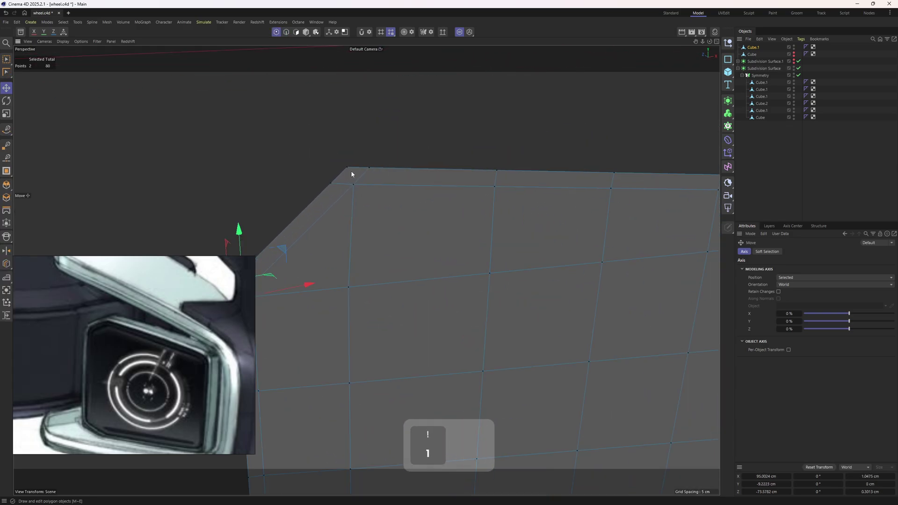
{"action": "key", "text": "3"}
{"action": "left_click", "coordinate": [342, 178]}
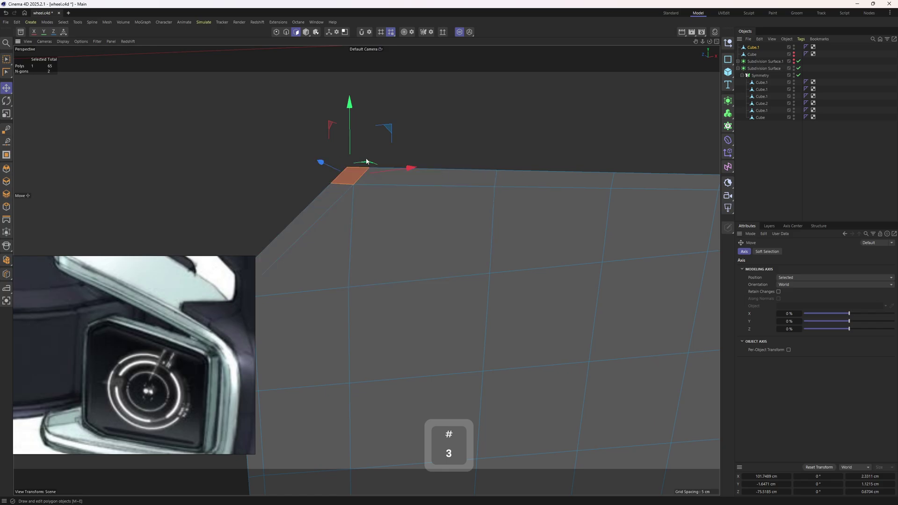
{"action": "left_click_drag", "start_coordinate": [366, 161], "coordinate": [336, 235], "text": "alt"}
Reroute the outermost horizontal edges into the panel's inner chamfer corners with the Polygon Pen
{"action": "right_click", "coordinate": [346, 136]}
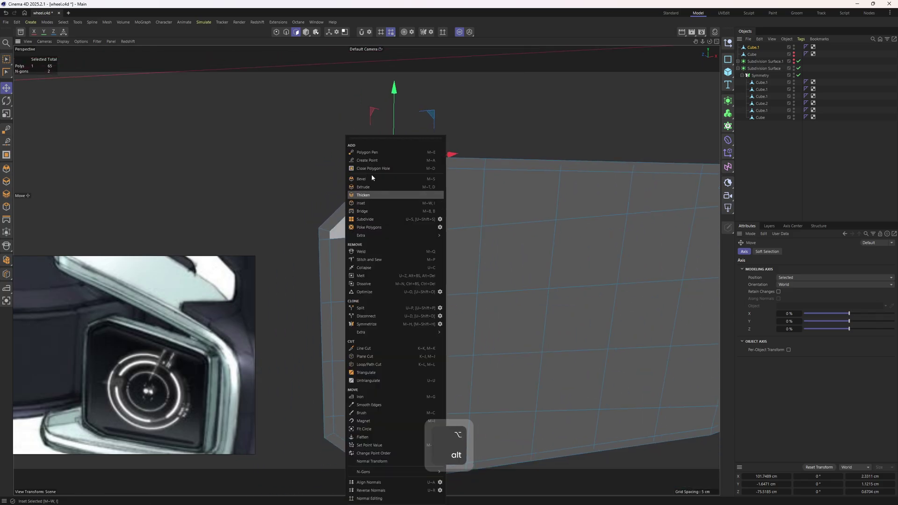
{"action": "left_click", "coordinate": [362, 152]}
{"action": "left_click_drag", "start_coordinate": [331, 237], "coordinate": [330, 234]}
{"action": "left_click", "coordinate": [325, 232], "text": "ctrl"}
{"action": "middle_click_drag", "start_coordinate": [345, 461], "coordinate": [350, 299], "text": "alt"}
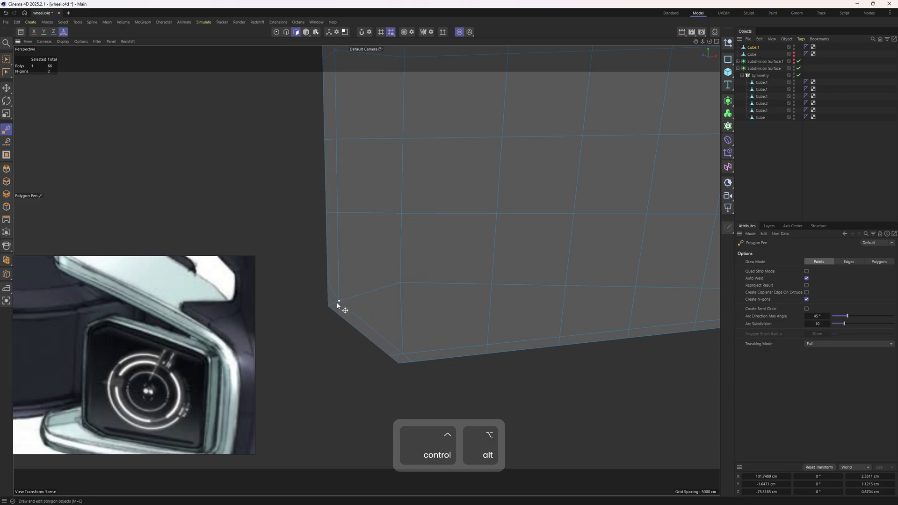
{"action": "right_click_drag", "start_coordinate": [399, 270], "coordinate": [327, 270], "text": "alt"}
{"action": "left_click_drag", "start_coordinate": [403, 277], "coordinate": [405, 280], "text": "alt"}
{"action": "key", "text": "1"}
{"action": "key", "text": "e"}
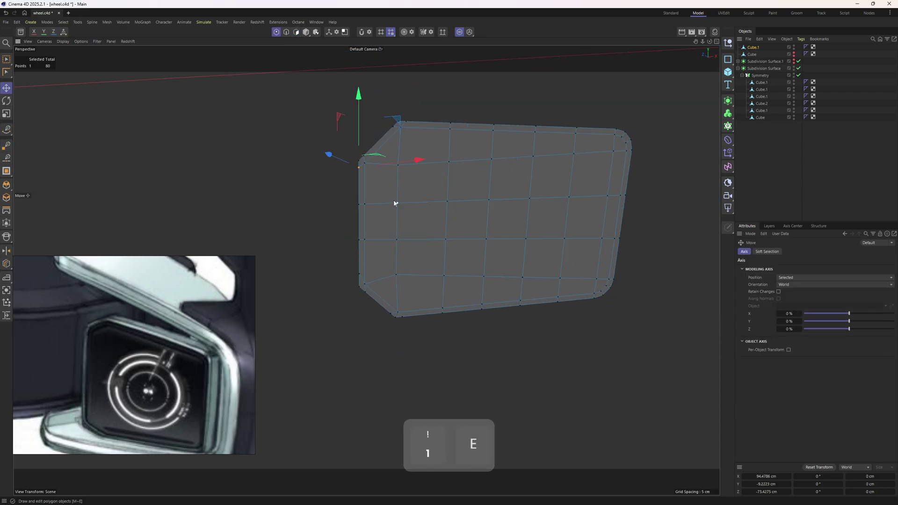
Dissolve the remaining vertical edge loop running between the two inner chamfer corners
{"action": "key", "text": "2"}
{"action": "double_click", "coordinate": [400, 181]}
{"action": "key", "text": "3"}
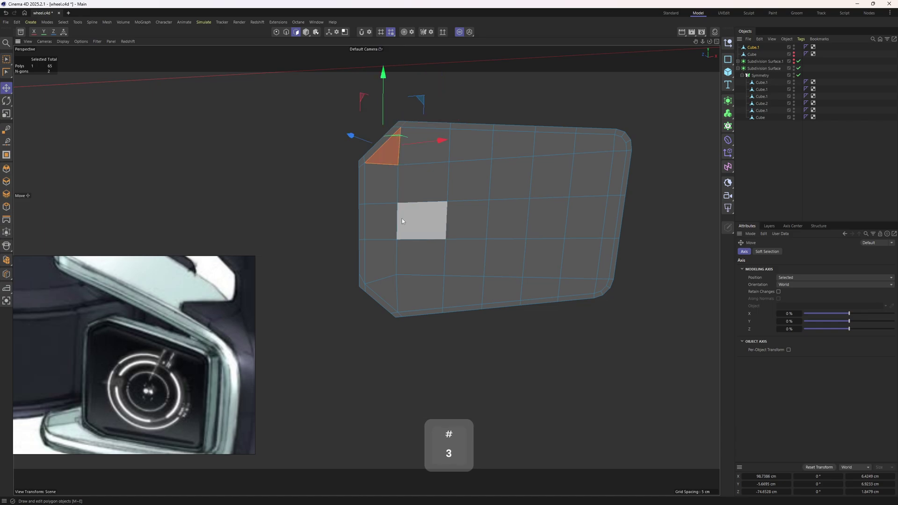
{"action": "key", "text": "2"}
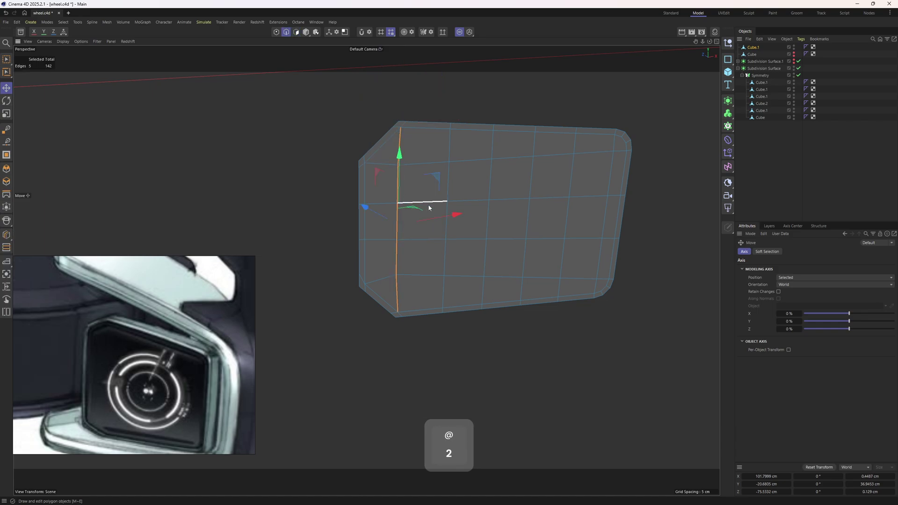
{"action": "key", "text": "m"}
{"action": "key", "text": "n"}
{"action": "left_click_drag", "start_coordinate": [483, 216], "coordinate": [425, 182], "text": "alt"}
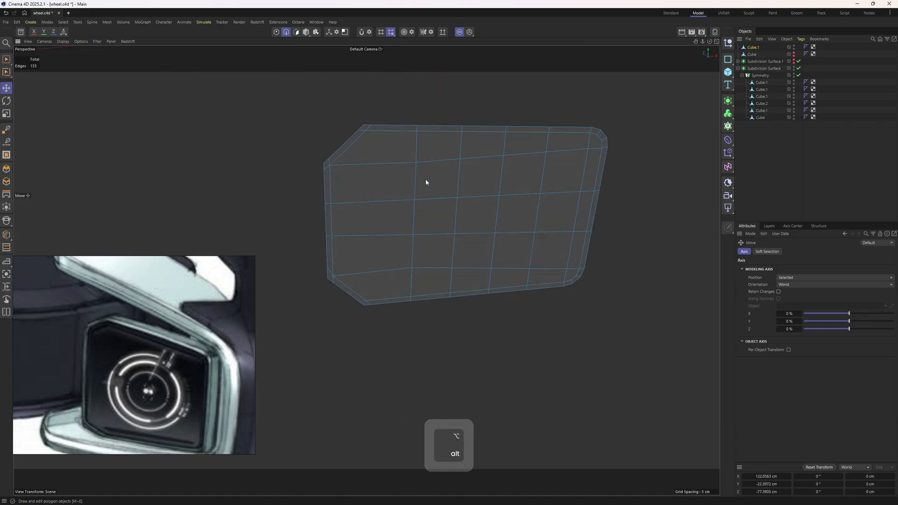
Select the panel's four inner vertical edge loops and apply Equal Spacing to them
{"action": "double_click", "coordinate": [418, 153]}
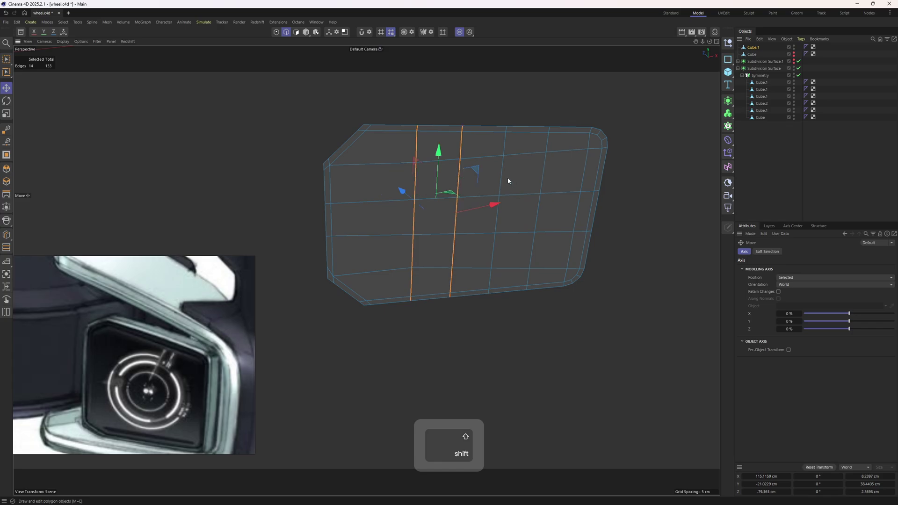
{"action": "double_click", "coordinate": [542, 182], "text": "shift"}
{"action": "right_click", "coordinate": [602, 262]}
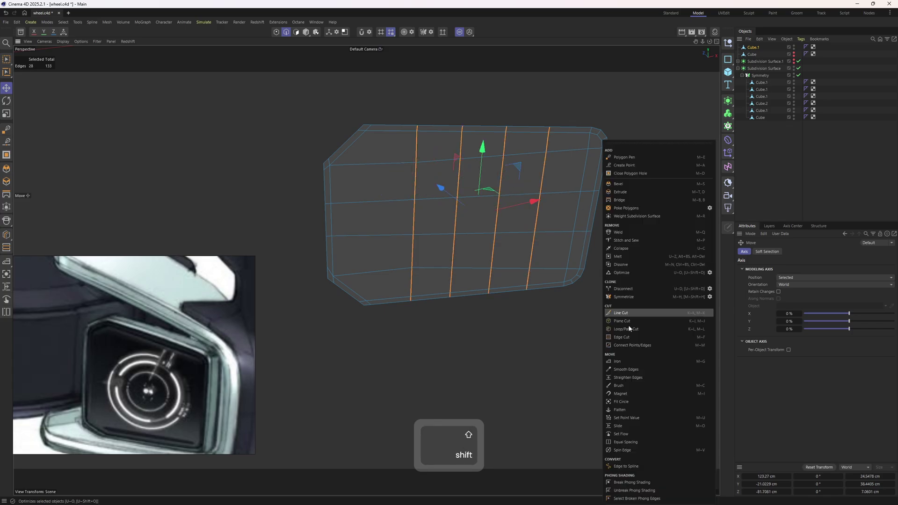
{"action": "left_click", "coordinate": [635, 442]}
{"action": "key", "text": "w"}
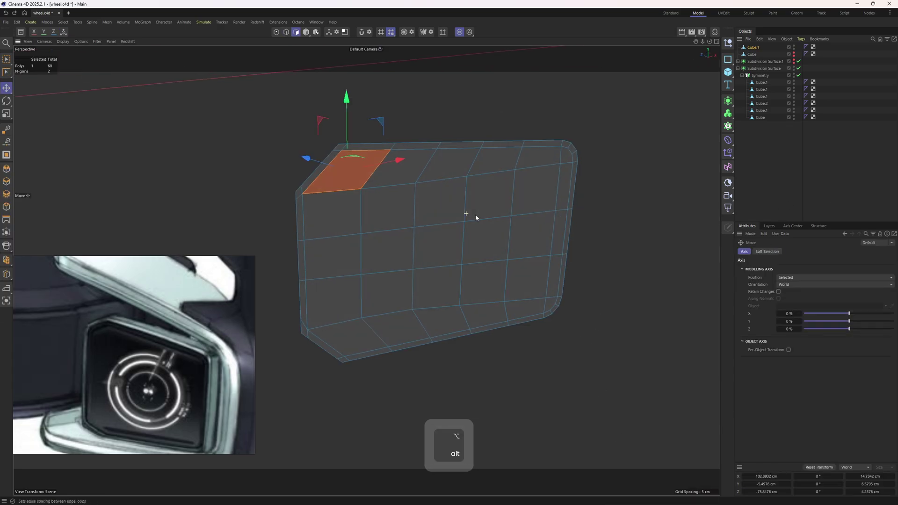
Extrude all panel polygons with Create Caps enabled to turn the panel into a closed solid housing
{"action": "key", "text": "ctrl+a"}
{"action": "key", "text": "d"}
{"action": "left_click_drag", "start_coordinate": [481, 236], "coordinate": [506, 235], "text": "alt"}
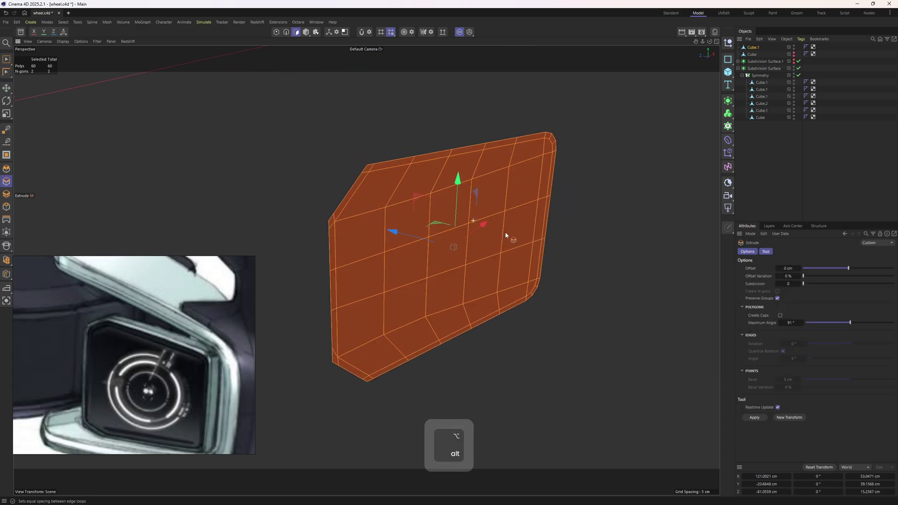
{"action": "right_click", "coordinate": [570, 243]}
{"action": "left_click", "coordinate": [597, 190]}
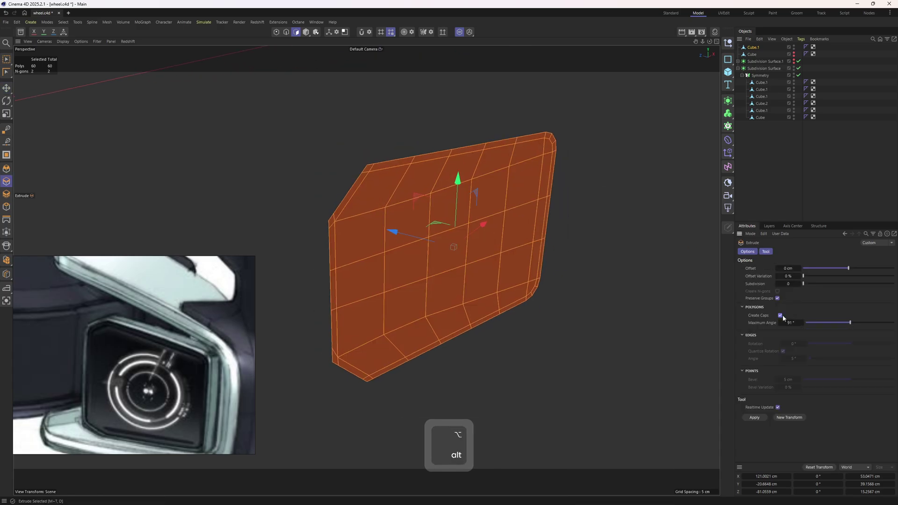
{"action": "left_click_drag", "start_coordinate": [626, 281], "coordinate": [581, 243]}
{"action": "scroll", "coordinate": [563, 248], "scroll_direction": "up", "scroll_amount": 2}
{"action": "key", "text": "e"}
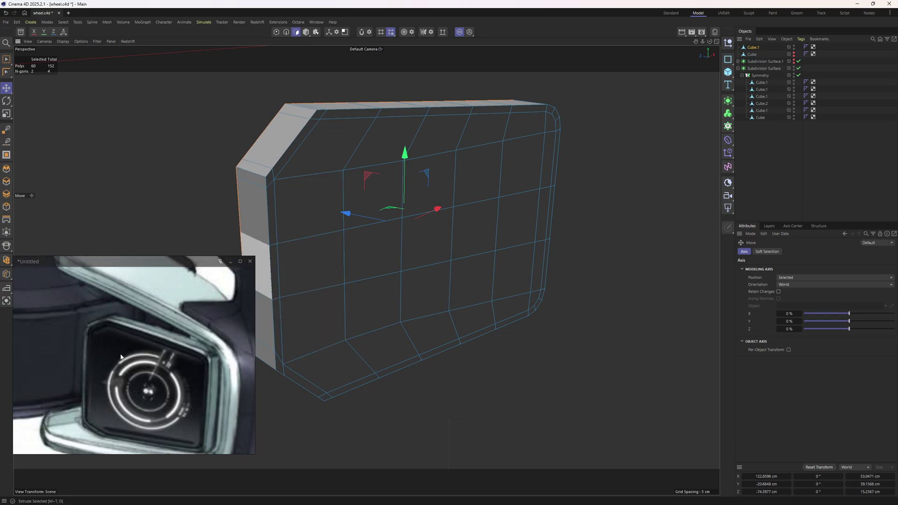
Select the housing's entire front face with Phong Break Selection and activate Inset
{"action": "key", "text": "u"}
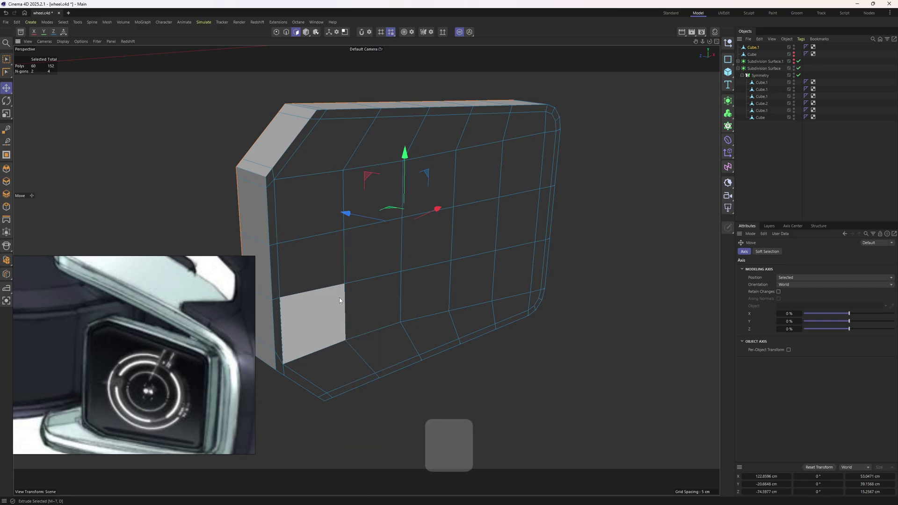
{"action": "key", "text": "n"}
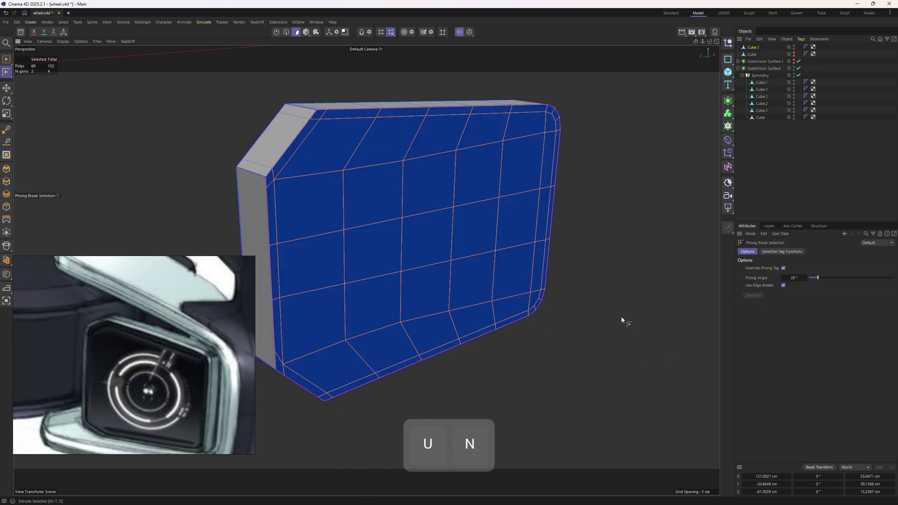
{"action": "key", "text": "m"}
{"action": "key", "text": "w"}
{"action": "key", "text": "ctrl"}
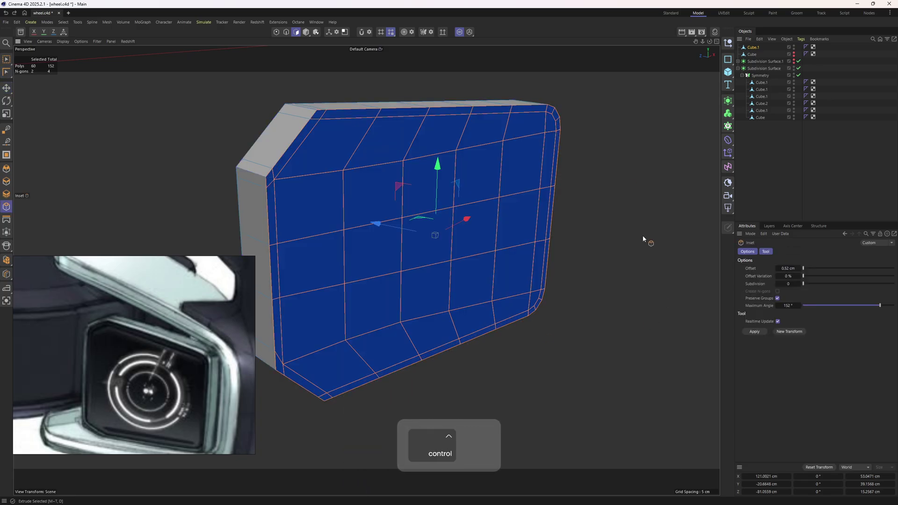
Try insetting the front face by different amounts, starting at about 0.49 cm, and undo the insets
{"action": "middle_click_drag", "start_coordinate": [552, 112], "coordinate": [511, 190], "text": "alt"}
{"action": "right_click_drag", "start_coordinate": [503, 220], "coordinate": [638, 228], "text": "alt"}
{"action": "left_click_drag", "start_coordinate": [638, 228], "coordinate": [652, 228]}
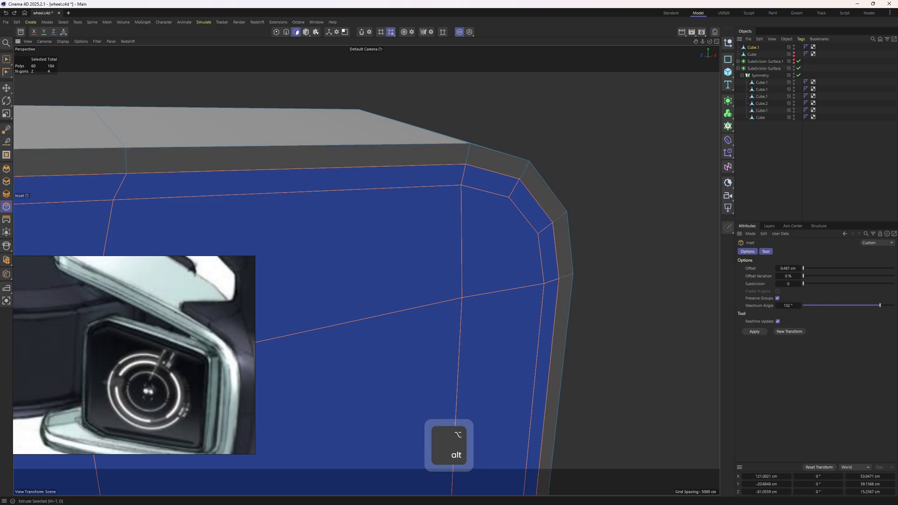
{"action": "right_click_drag", "start_coordinate": [652, 228], "coordinate": [518, 226], "text": "alt"}
{"action": "middle_click_drag", "start_coordinate": [287, 225], "coordinate": [499, 205], "text": "alt"}
{"action": "left_click_drag", "start_coordinate": [499, 204], "coordinate": [495, 180], "text": "alt"}
{"action": "right_click_drag", "start_coordinate": [495, 181], "coordinate": [528, 180], "text": "alt"}
{"action": "key", "text": "ctrl+z"}
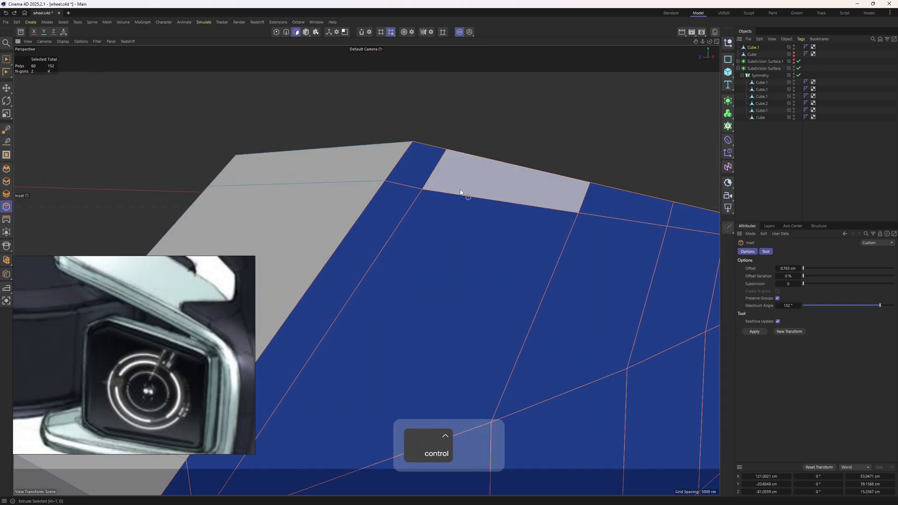
{"action": "left_click_drag", "start_coordinate": [460, 205], "coordinate": [491, 205]}
{"action": "key", "text": "ctrl+z"}
Inset the housing's front face by about 0.11 cm
{"action": "right_click_drag", "start_coordinate": [491, 206], "coordinate": [429, 169], "text": "alt"}
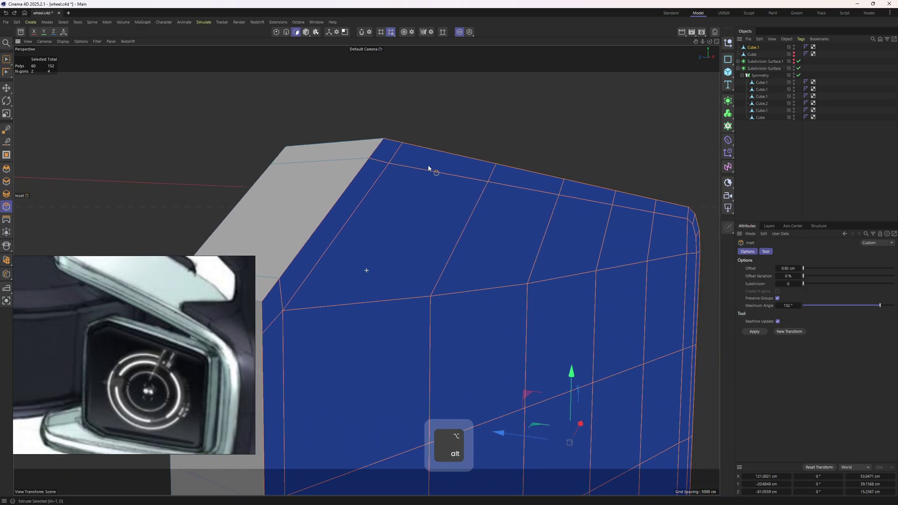
{"action": "left_click_drag", "start_coordinate": [429, 168], "coordinate": [412, 233], "text": "alt"}
{"action": "left_click_drag", "start_coordinate": [608, 255], "coordinate": [611, 255]}
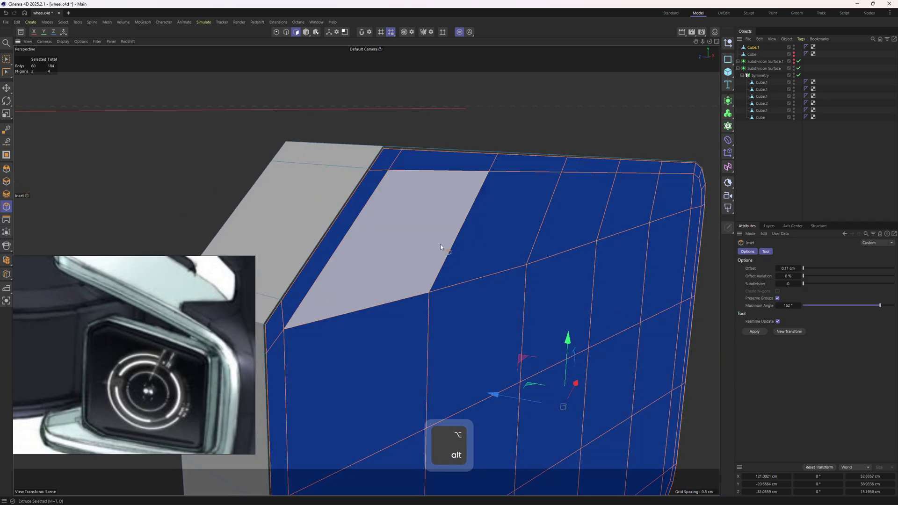
Scale the inset front face down slightly and uniformly to widen the rim around it
{"action": "key", "text": "t"}
{"action": "left_click_drag", "start_coordinate": [515, 232], "coordinate": [305, 186], "text": "alt"}
{"action": "scroll", "coordinate": [308, 186], "scroll_direction": "down", "scroll_amount": 2}
{"action": "middle_click_drag", "start_coordinate": [399, 202], "coordinate": [365, 189], "text": "alt"}
{"action": "scroll", "coordinate": [366, 189], "scroll_direction": "up", "scroll_amount": 1}
{"action": "left_click_drag", "start_coordinate": [366, 189], "coordinate": [408, 226], "text": "alt"}
{"action": "key", "text": "e"}
Set the modeling axis orientation to Object and extrude the front face slightly outward along its depth axis
{"action": "left_click_drag", "start_coordinate": [346, 280], "coordinate": [411, 261], "text": "alt"}
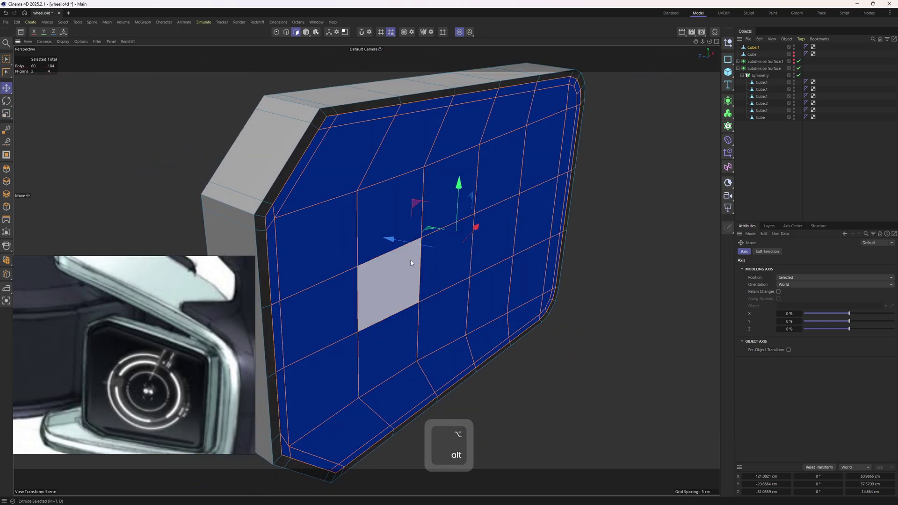
{"action": "left_click", "coordinate": [475, 227]}
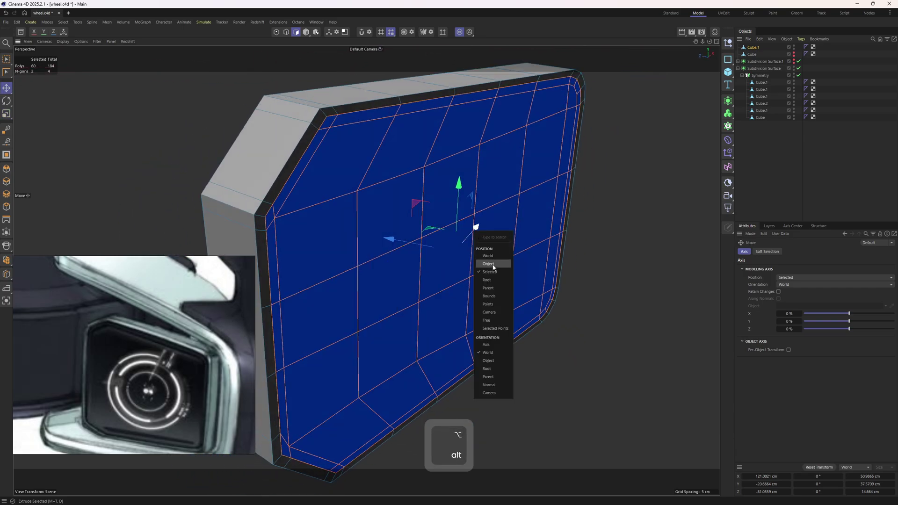
{"action": "left_click", "coordinate": [488, 361]}
{"action": "left_click_drag", "start_coordinate": [494, 360], "coordinate": [507, 255], "text": "alt"}
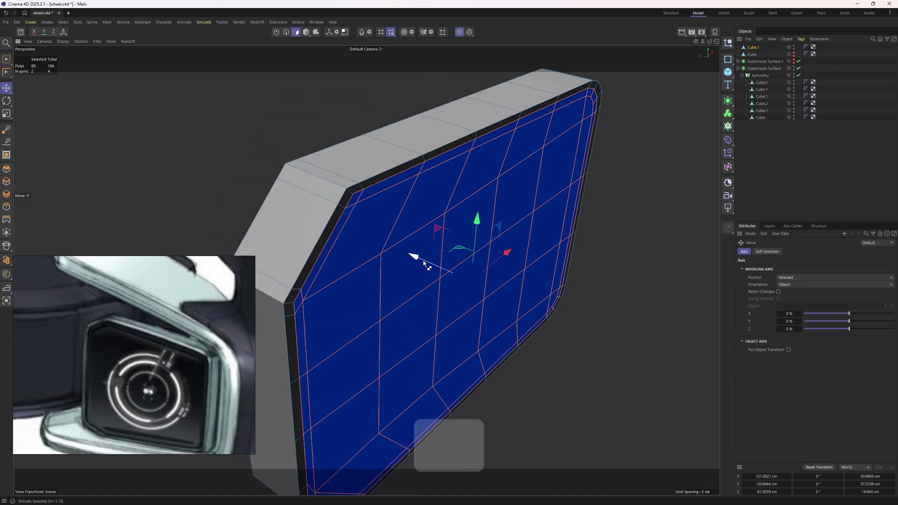
{"action": "left_click_drag", "start_coordinate": [415, 257], "coordinate": [658, 134], "text": "ctrl"}
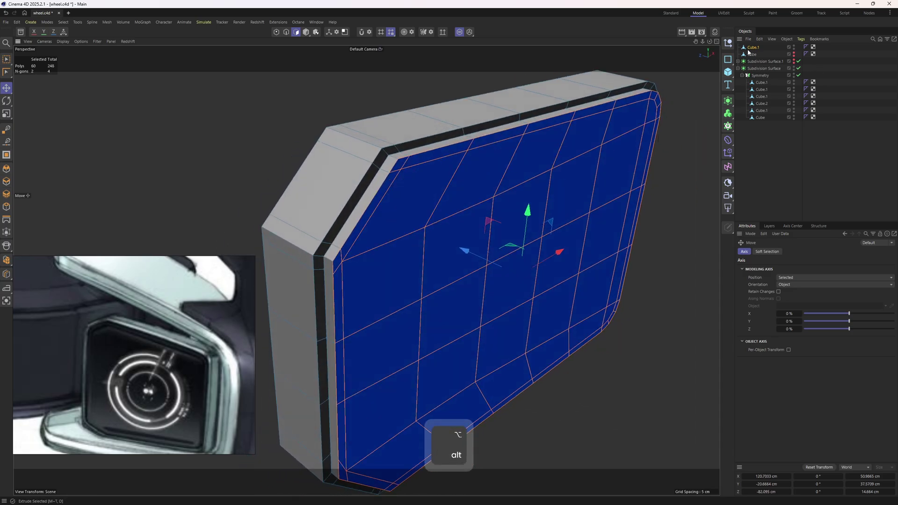
Nest the housing object inside the Symmetry under Subdivision Surface and turn off the viewport solo mode
{"action": "left_click_drag", "start_coordinate": [762, 81], "coordinate": [762, 79]}
{"action": "mouse_move", "coordinate": [619, 83]}
{"action": "left_mouse_down", "text": "alt"}
{"action": "mouse_move", "coordinate": [437, 124]}
{"action": "mouse_move", "coordinate": [463, 181]}
{"action": "mouse_move", "coordinate": [403, 177]}
{"action": "left_mouse_up", "text": "alt"}
{"action": "left_click", "coordinate": [459, 31]}
{"action": "left_click_drag", "start_coordinate": [323, 188], "coordinate": [337, 197], "text": "alt"}
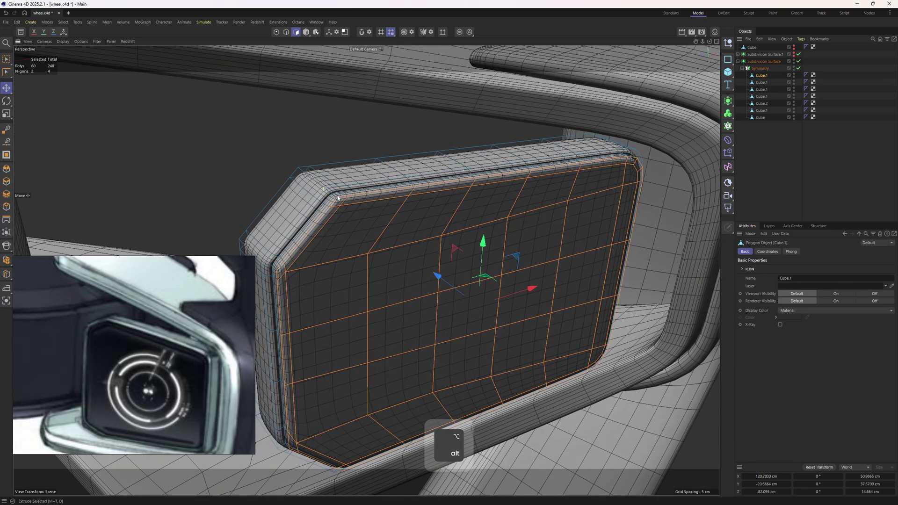
Cut an edge loop around the housing's outer side wall near its front edge, at about 82.45% offset
{"action": "right_click_drag", "start_coordinate": [337, 197], "coordinate": [355, 189], "text": "alt"}
{"action": "key", "text": "k"}
{"action": "key", "text": "l"}
{"action": "left_click", "coordinate": [347, 183]}
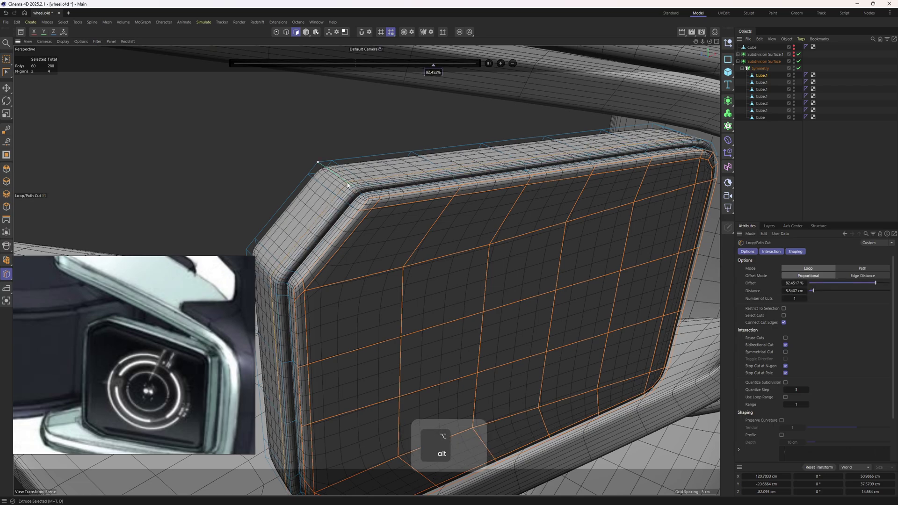
Clear the object selection and switch the viewport display to Gouraud shading without lines
{"action": "left_click_drag", "start_coordinate": [347, 182], "coordinate": [318, 176], "text": "alt"}
{"action": "left_click", "coordinate": [767, 150]}
{"action": "left_click_drag", "start_coordinate": [486, 173], "coordinate": [399, 182], "text": "alt"}
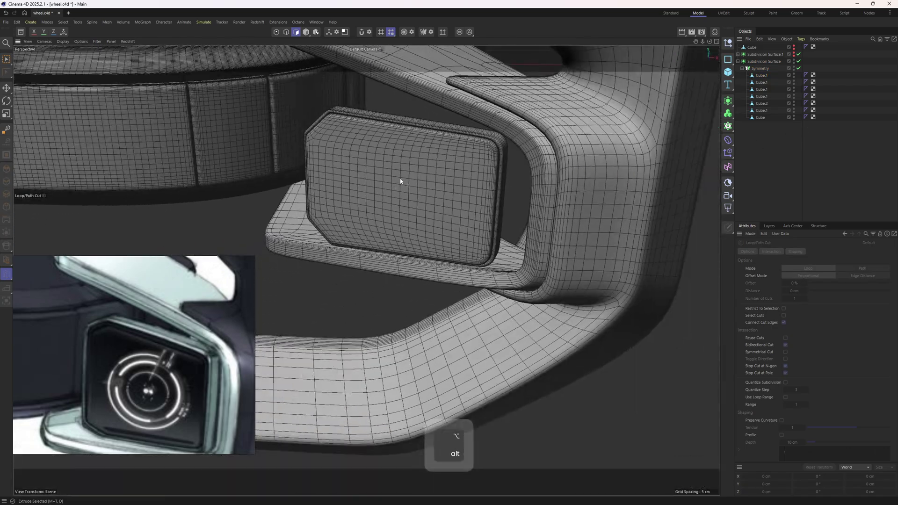
{"action": "scroll", "coordinate": [451, 168], "scroll_direction": "down", "scroll_amount": 2}
{"action": "key", "text": "n"}
{"action": "key", "text": "a"}
Select the display housing and turn off the Symmetry and the Subdivision Surface above it
{"action": "left_click_drag", "start_coordinate": [457, 170], "coordinate": [458, 144], "text": "alt"}
{"action": "left_click", "coordinate": [414, 137]}
{"action": "key", "text": "q"}
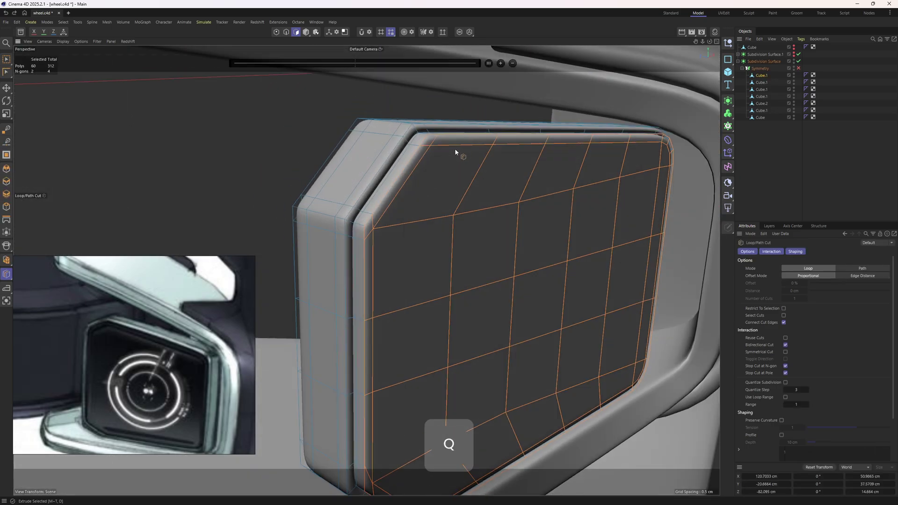
{"action": "left_click", "coordinate": [798, 61]}
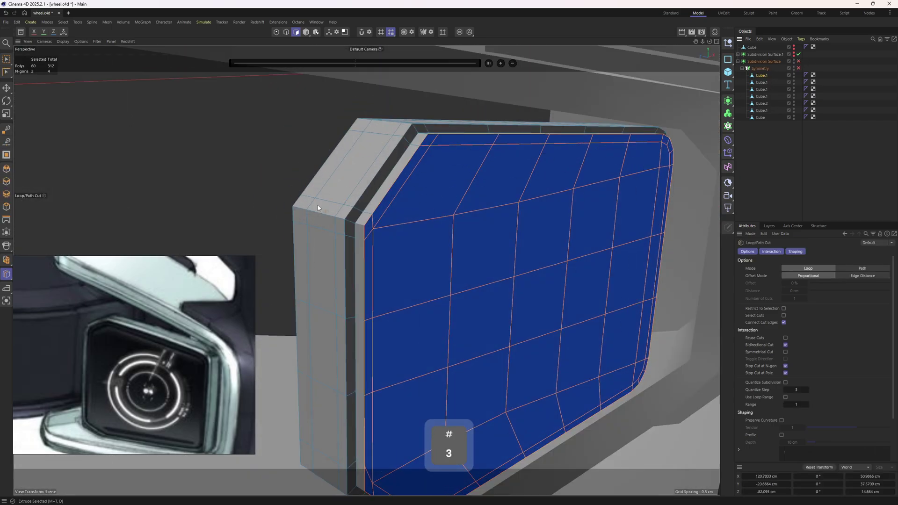
Move the housing's outer side-wall polygon loops outward along their normals by about 0.74 cm plus a slight nudge, with Subdivision Surface back on
{"action": "key", "text": "u"}
{"action": "key", "text": "l"}
{"action": "left_click", "coordinate": [320, 234]}
{"action": "key", "text": "u"}
{"action": "key", "text": "y"}
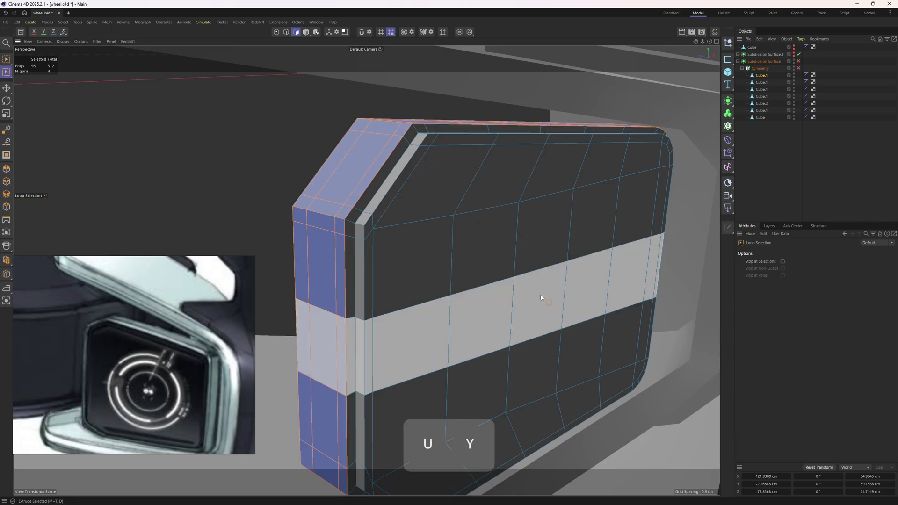
{"action": "right_click", "coordinate": [528, 225]}
{"action": "mouse_move", "coordinate": [602, 456]}
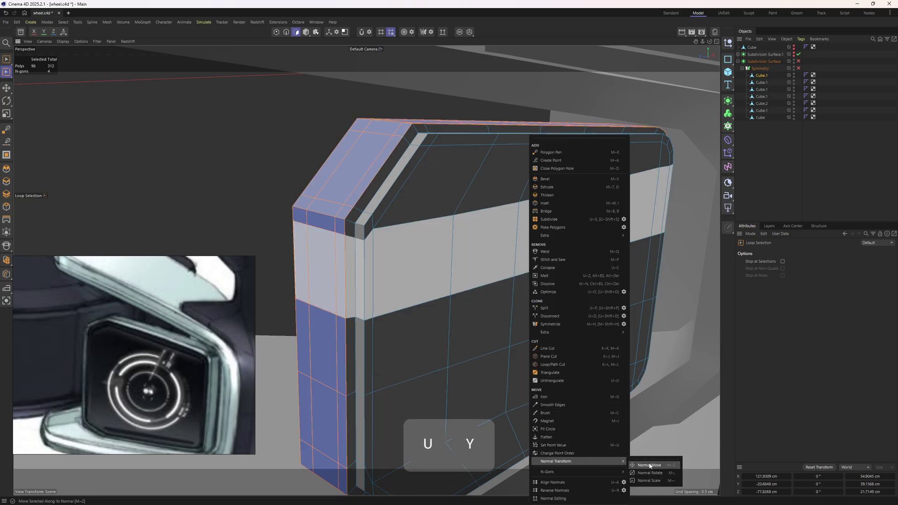
{"action": "left_click", "coordinate": [650, 461]}
{"action": "left_click_drag", "start_coordinate": [514, 310], "coordinate": [479, 310]}
{"action": "left_click", "coordinate": [798, 61]}
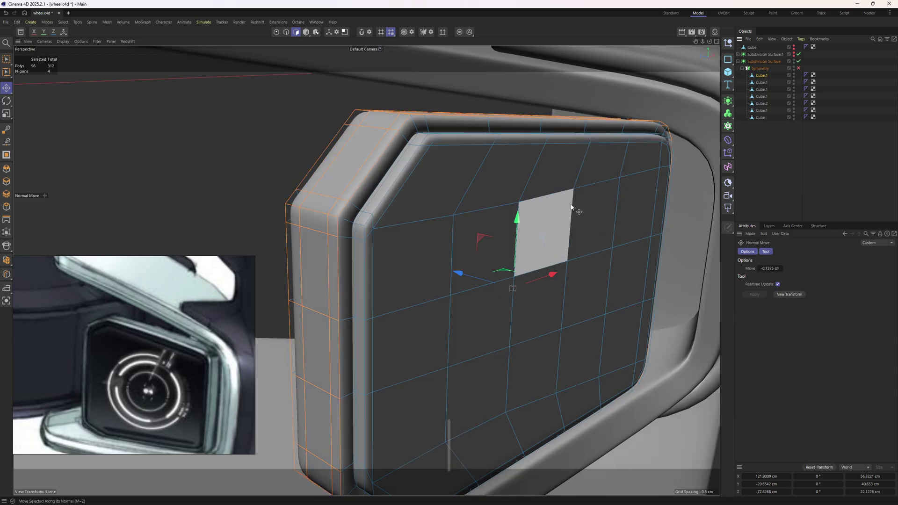
{"action": "left_click_drag", "start_coordinate": [577, 209], "coordinate": [571, 209]}
Clear the polygon selection and turn the Symmetry back on to show the complete steering wheel
{"action": "key", "text": "ctrl+shift+a"}
{"action": "left_click_drag", "start_coordinate": [689, 145], "coordinate": [629, 154], "text": "alt"}
{"action": "right_click_drag", "start_coordinate": [525, 161], "coordinate": [416, 180], "text": "alt"}
{"action": "middle_click_drag", "start_coordinate": [488, 179], "coordinate": [389, 184], "text": "alt"}
{"action": "left_click_drag", "start_coordinate": [400, 189], "coordinate": [374, 185], "text": "alt"}
{"action": "right_click_drag", "start_coordinate": [375, 183], "coordinate": [294, 226], "text": "alt"}
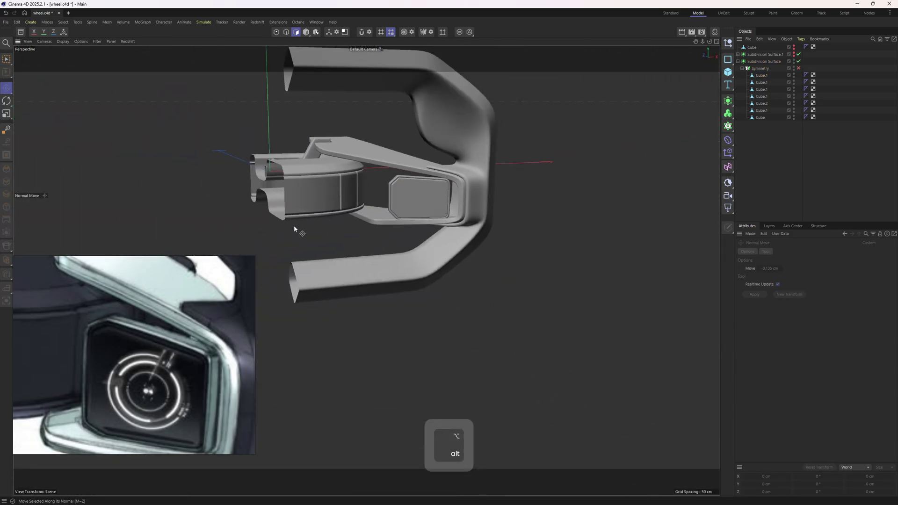
{"action": "left_click_drag", "start_coordinate": [294, 226], "coordinate": [479, 223], "text": "alt"}
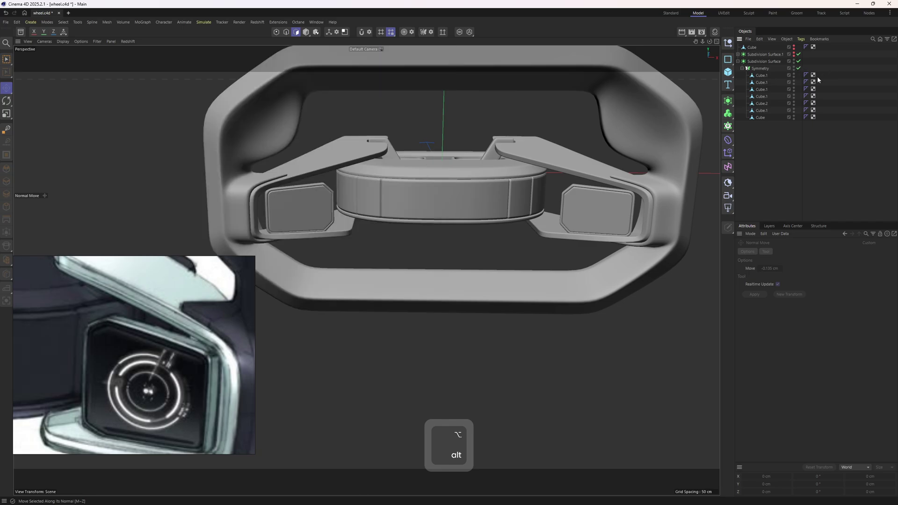
Select the wheel's outer rim object in model mode and rename it as base
{"action": "left_click", "coordinate": [762, 75]}
{"action": "key", "text": "e"}
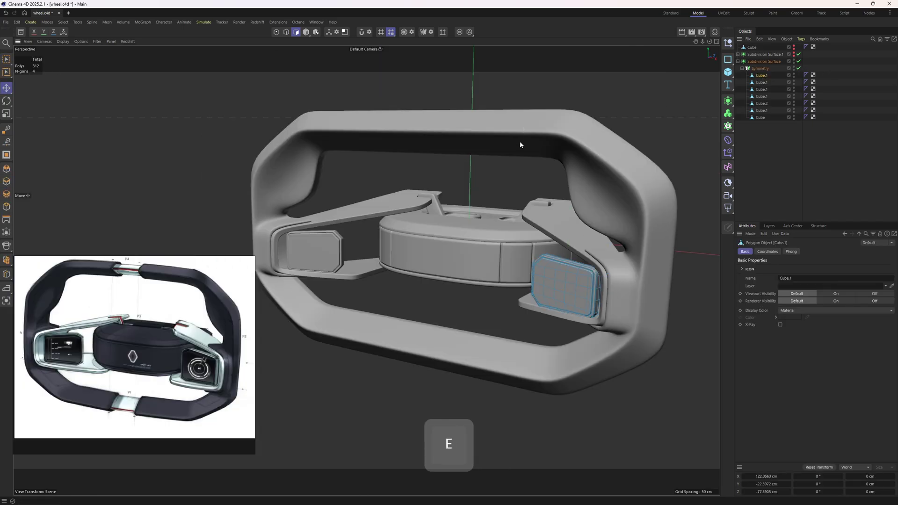
{"action": "key", "text": "e"}
{"action": "left_click", "coordinate": [522, 142]}
{"action": "left_click_drag", "start_coordinate": [523, 142], "coordinate": [516, 149], "text": "alt"}
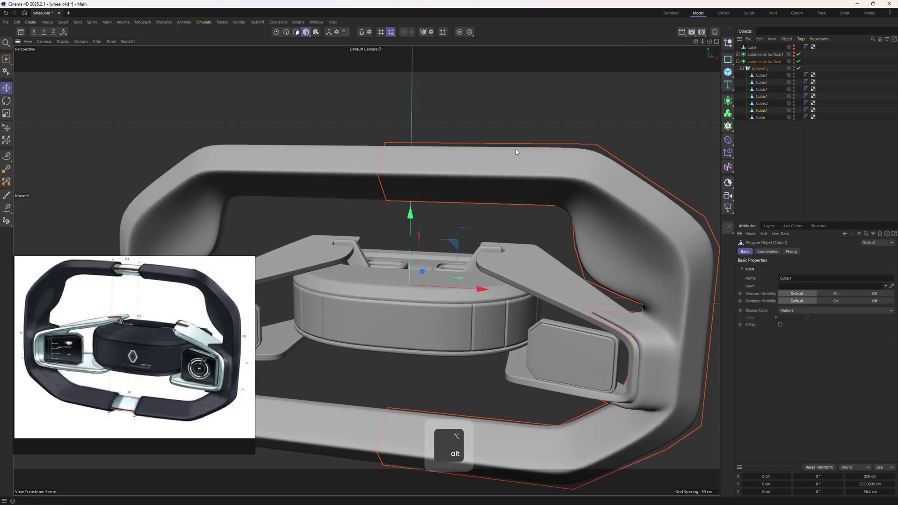
{"action": "right_click_drag", "start_coordinate": [516, 152], "coordinate": [501, 201], "text": "alt"}
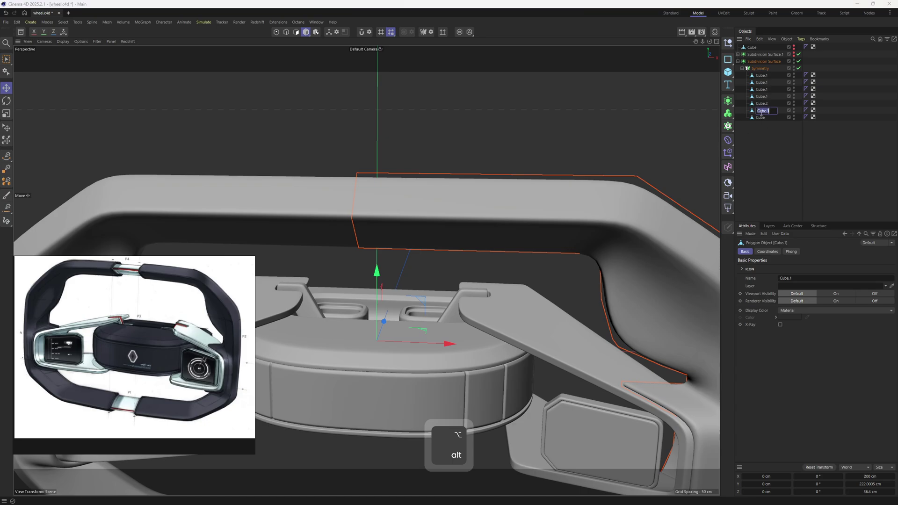
{"action": "type", "text": "se"}
{"action": "left_click", "coordinate": [761, 122]}
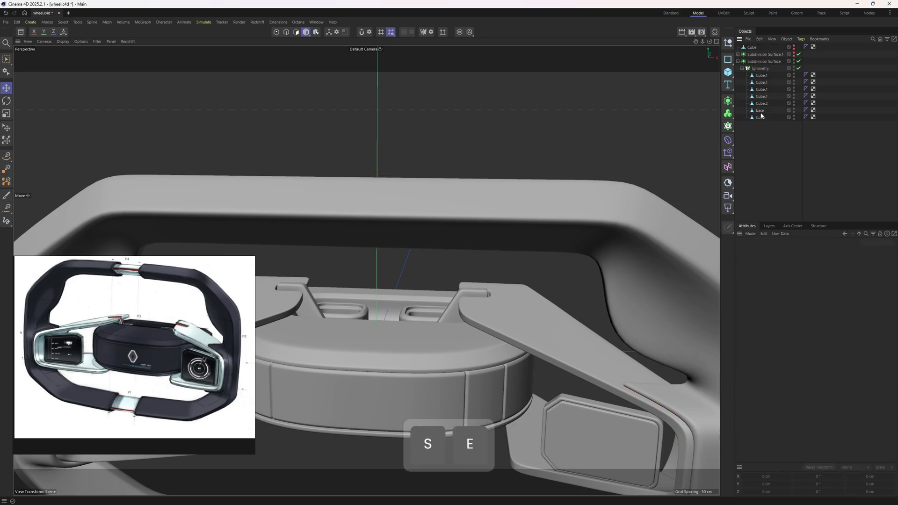
Rename Cube.2, the hub's curved front wall object, as in
{"action": "left_click", "coordinate": [760, 105]}
{"action": "scroll", "coordinate": [563, 174], "scroll_direction": "down", "scroll_amount": 2}
{"action": "middle_click_drag", "start_coordinate": [563, 174], "coordinate": [574, 153], "text": "alt"}
{"action": "double_click", "coordinate": [764, 102]}
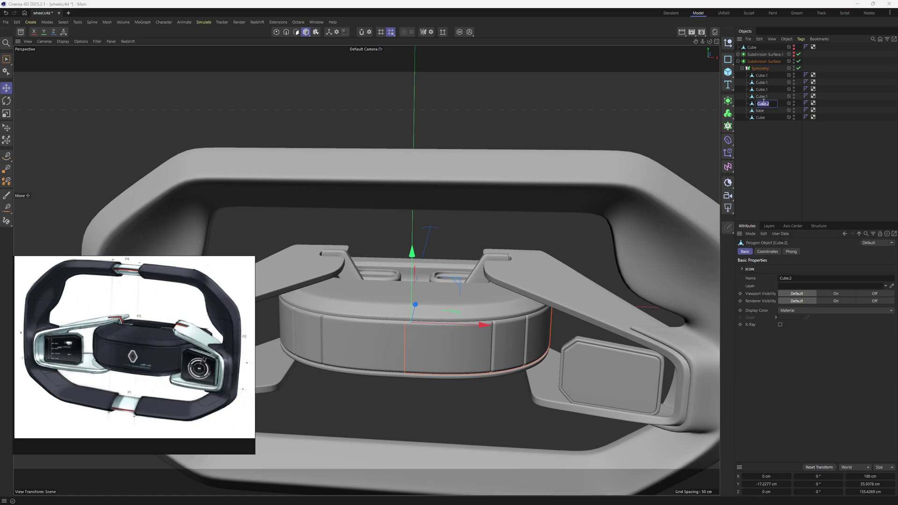
{"action": "type", "text": "h"}
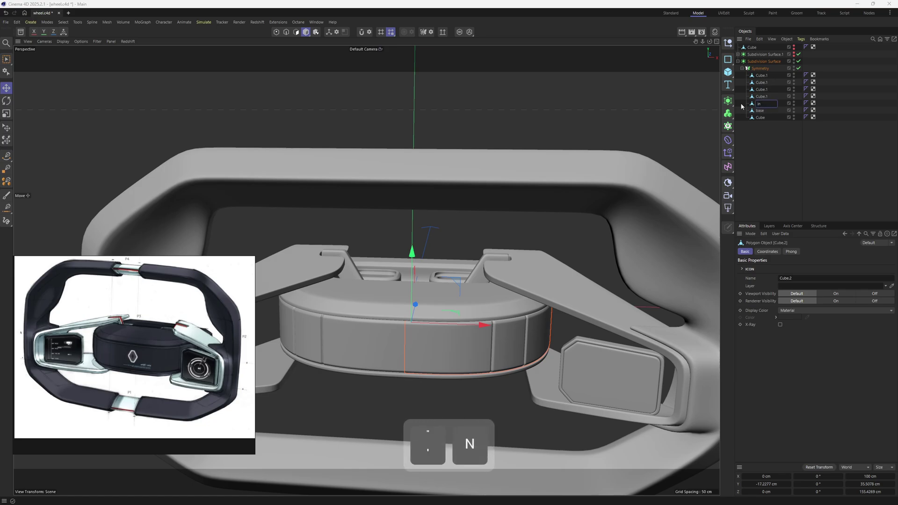
Rename the hub's surrounding body object, listed directly above in, as frame_mid
{"action": "left_click", "coordinate": [760, 97]}
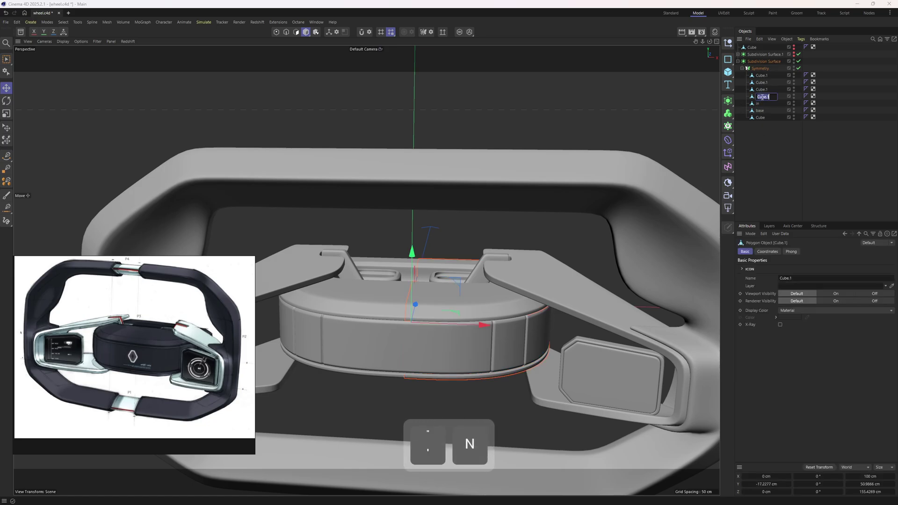
{"action": "type", "text": "frame"}
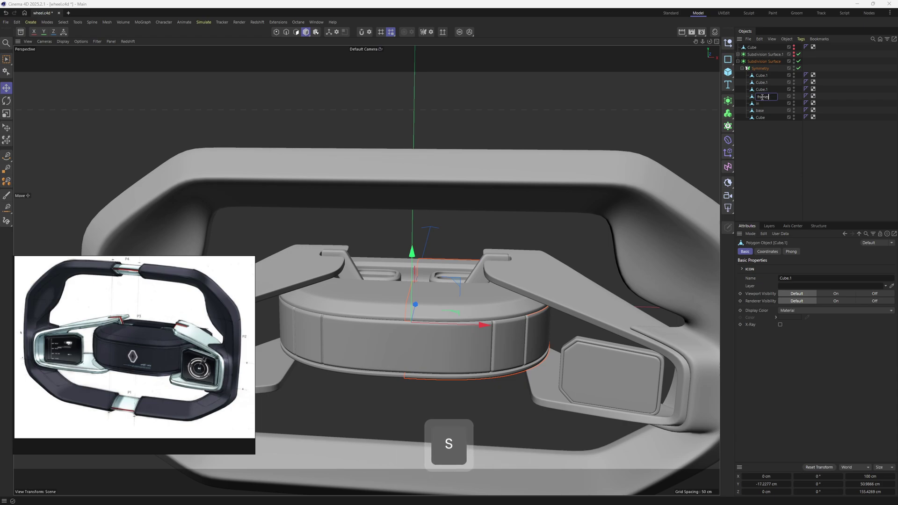
{"action": "type", "text": "_mif"}
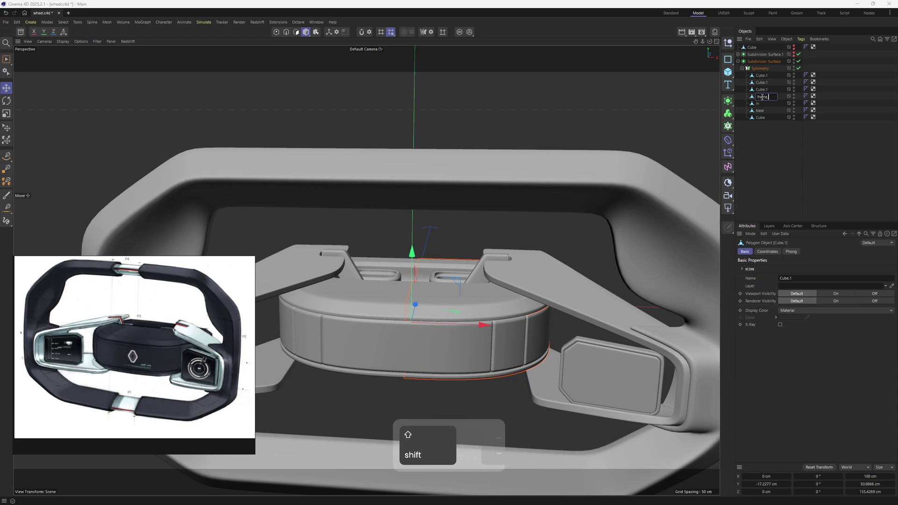
{"action": "key", "text": "BackSpace"}
{"action": "type", "text": "d"}
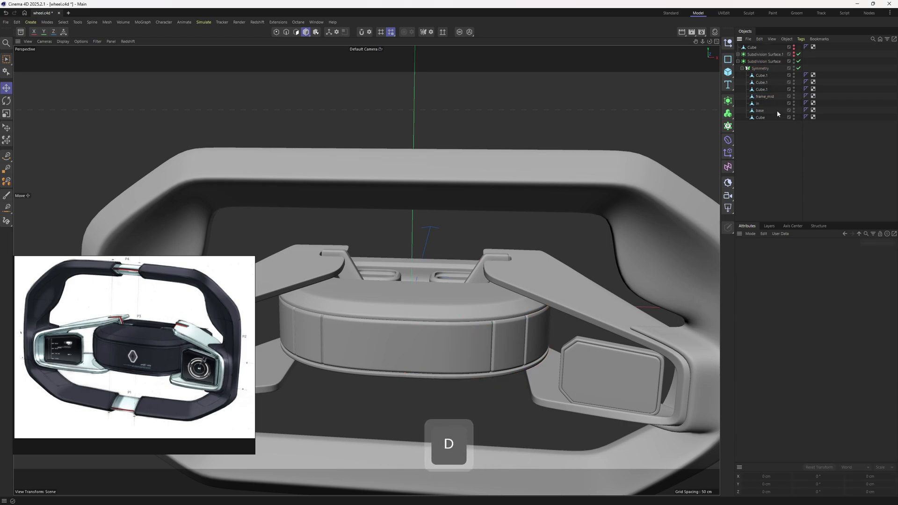
Rename the slotted hub detail above frame_mid as de and the Cube.1 object above it as de2
{"action": "left_click", "coordinate": [759, 90]}
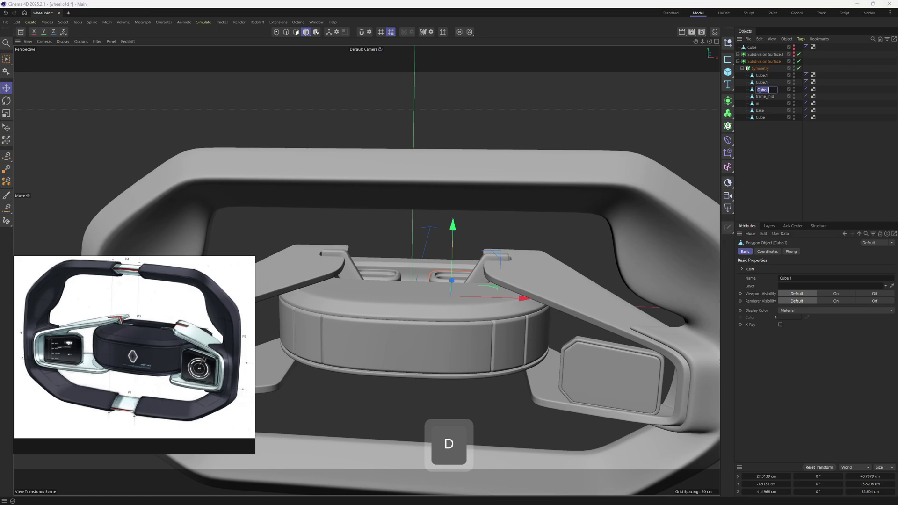
{"action": "type", "text": "dew"}
{"action": "left_click", "coordinate": [773, 123]}
{"action": "double_click", "coordinate": [761, 91]}
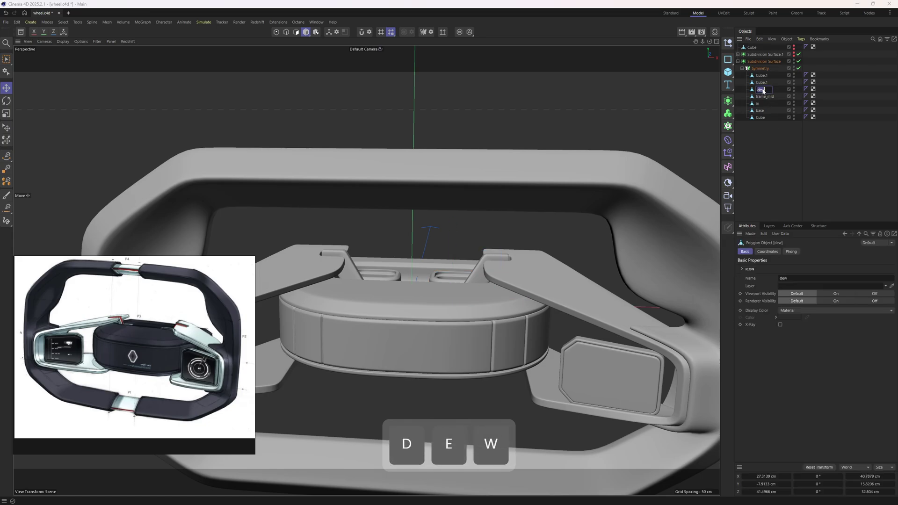
{"action": "type", "text": "de"}
{"action": "left_click", "coordinate": [769, 137]}
{"action": "double_click", "coordinate": [761, 82]}
{"action": "type", "text": "de2"}
{"action": "left_click", "coordinate": [758, 130]}
Rename the display housing object as screen and the wheel's arm object as arm
{"action": "double_click", "coordinate": [759, 76]}
{"action": "type", "text": "screen"}
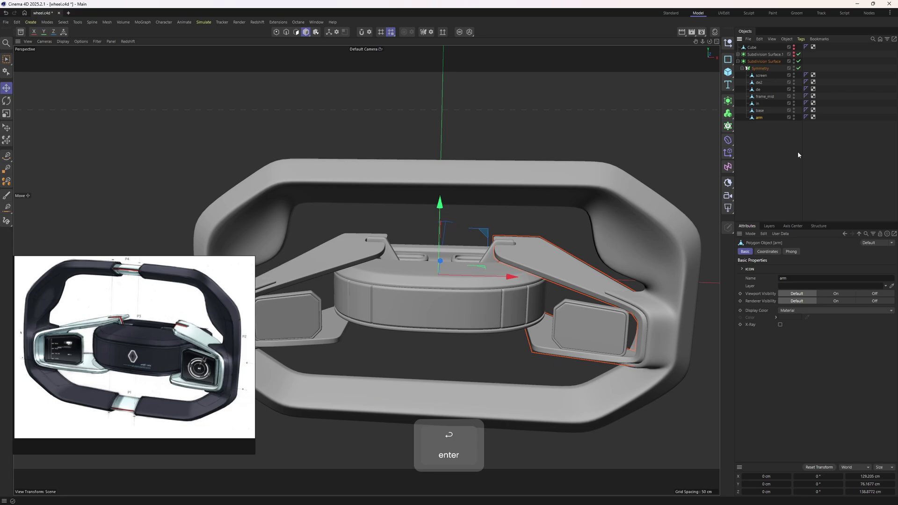
With Subdivision Surface off, move the base object's upper open edge loop outward to about X 24.4 cm, leaving a gap in the rim's centre
{"action": "left_click_drag", "start_coordinate": [552, 219], "coordinate": [483, 172], "text": "alt"}
{"action": "left_click", "coordinate": [755, 111]}
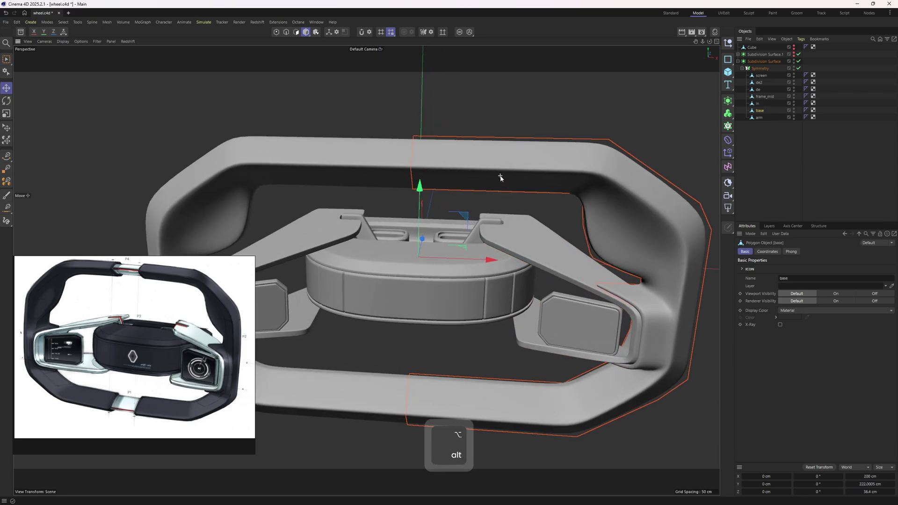
{"action": "key", "text": "q"}
{"action": "left_click", "coordinate": [799, 62]}
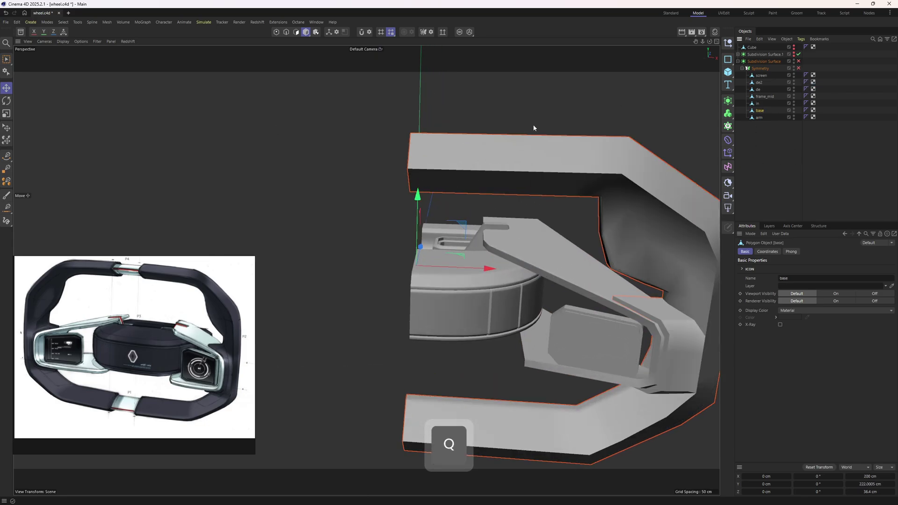
{"action": "key", "text": "3"}
{"action": "left_click_drag", "start_coordinate": [431, 152], "coordinate": [407, 154], "text": "alt"}
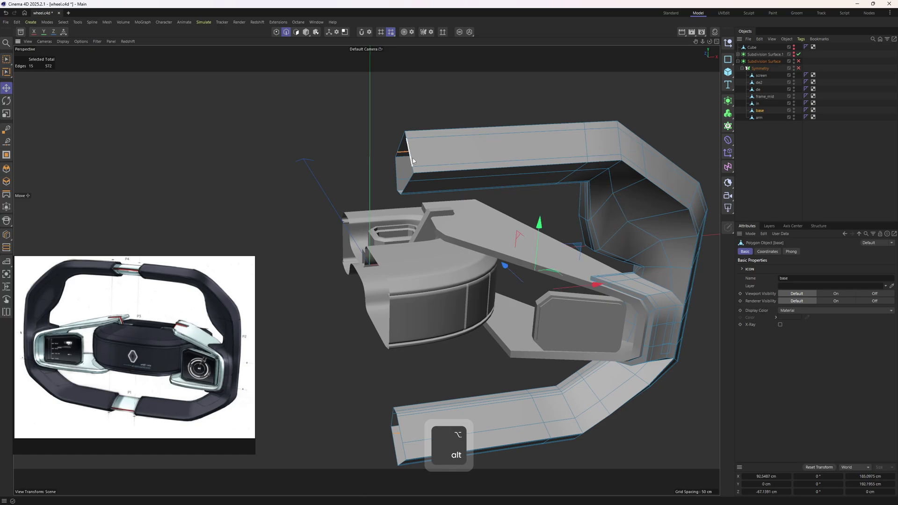
{"action": "double_click", "coordinate": [413, 161]}
{"action": "left_click_drag", "start_coordinate": [457, 172], "coordinate": [505, 171], "text": "alt"}
{"action": "key", "text": "q"}
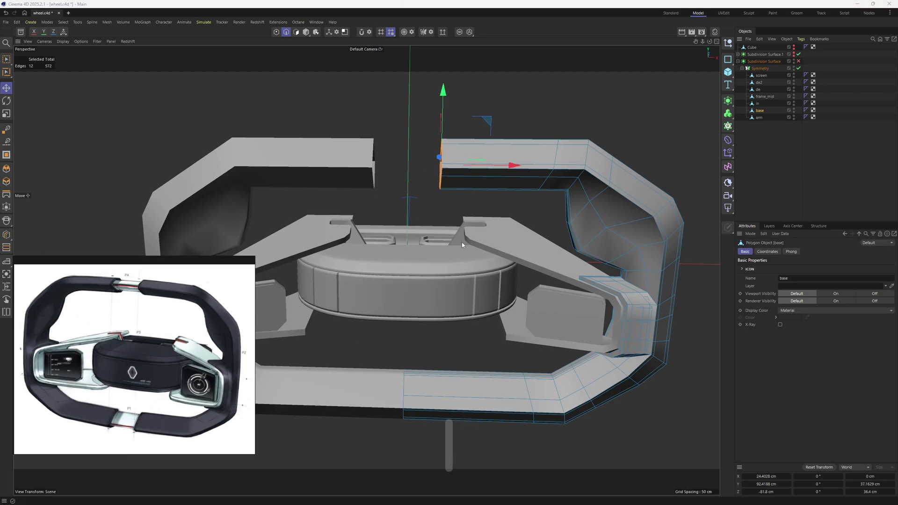
Start the Extrude tool on the selected open edge loop at the rim's upper cut end
{"action": "right_click_drag", "start_coordinate": [462, 155], "coordinate": [482, 142], "text": "alt"}
{"action": "left_click_drag", "start_coordinate": [481, 141], "coordinate": [473, 151], "text": "alt"}
{"action": "right_click_drag", "start_coordinate": [473, 151], "coordinate": [449, 154], "text": "alt"}
{"action": "left_click_drag", "start_coordinate": [448, 154], "coordinate": [478, 151], "text": "alt"}
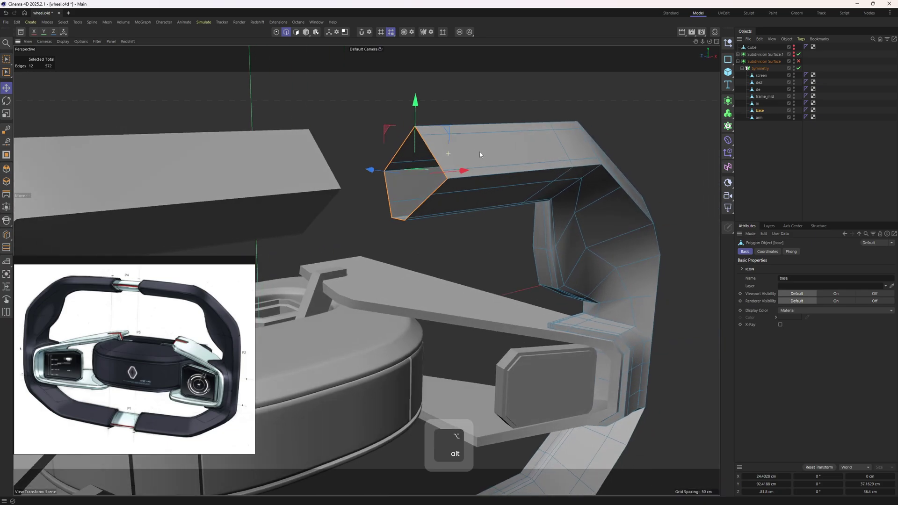
{"action": "right_click_drag", "start_coordinate": [478, 151], "coordinate": [461, 141], "text": "alt"}
{"action": "right_click", "coordinate": [526, 126]}
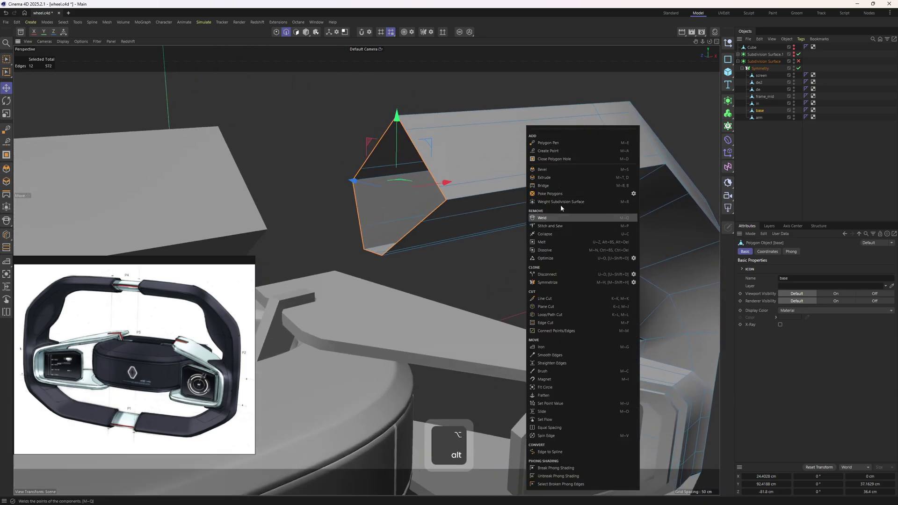
{"action": "left_click", "coordinate": [562, 182]}
{"action": "left_click_drag", "start_coordinate": [392, 187], "coordinate": [395, 191]}
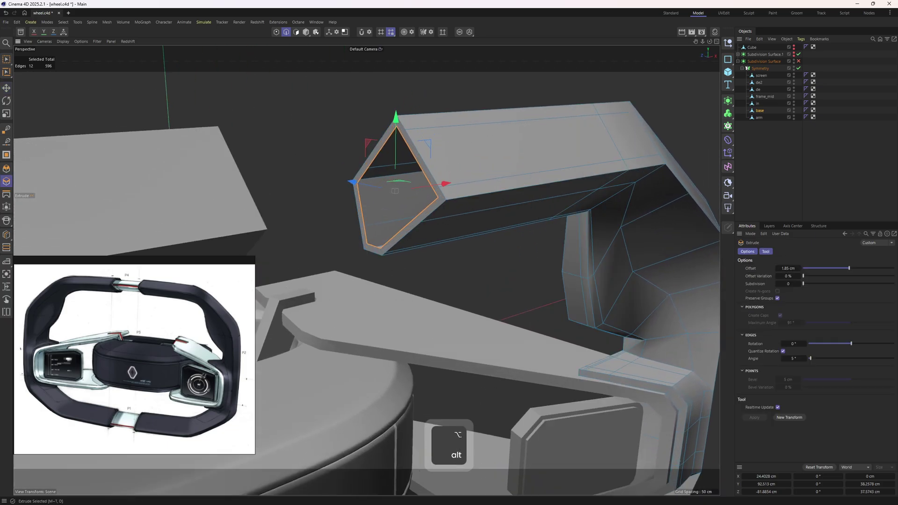
{"action": "key", "text": "ctrl+z"}
{"action": "scroll", "coordinate": [420, 195], "scroll_direction": "up", "scroll_amount": 2}
{"action": "left_click_drag", "start_coordinate": [487, 198], "coordinate": [507, 198]}
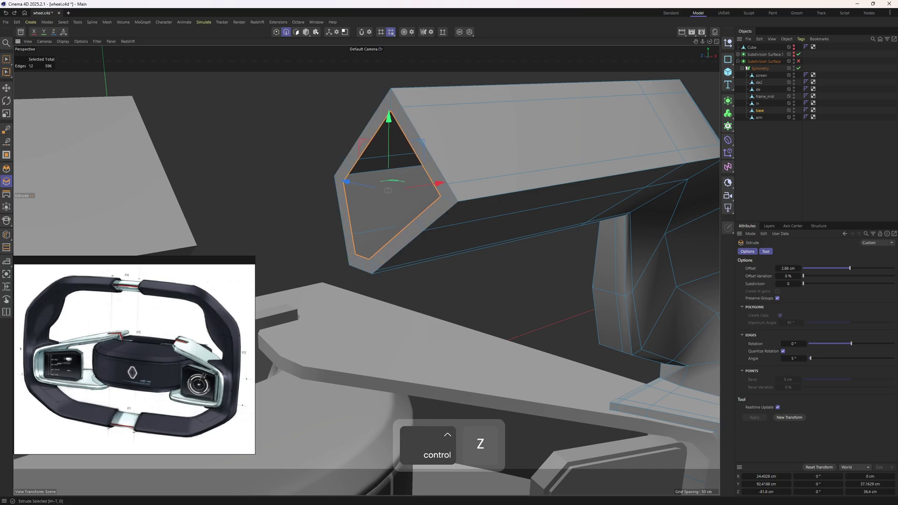
{"action": "scroll", "coordinate": [430, 187], "scroll_direction": "up", "scroll_amount": 4}
{"action": "key", "text": "ctrl+z"}
{"action": "left_click_drag", "start_coordinate": [438, 190], "coordinate": [461, 211], "text": "alt"}
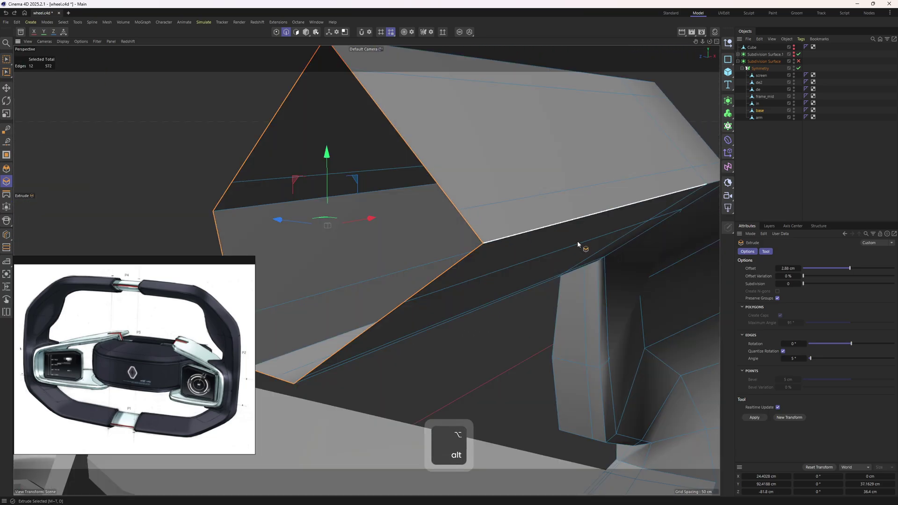
{"action": "left_click_drag", "start_coordinate": [578, 244], "coordinate": [575, 244]}
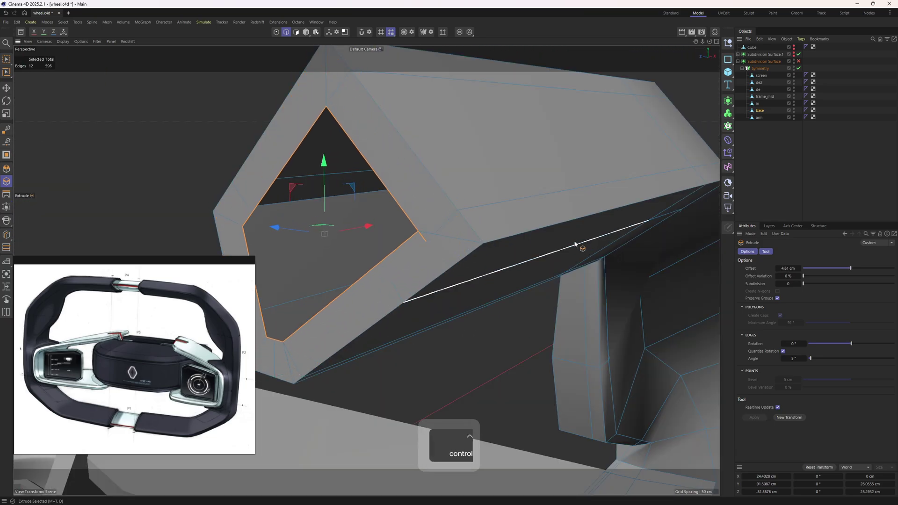
{"action": "key", "text": "ctrl+z"}
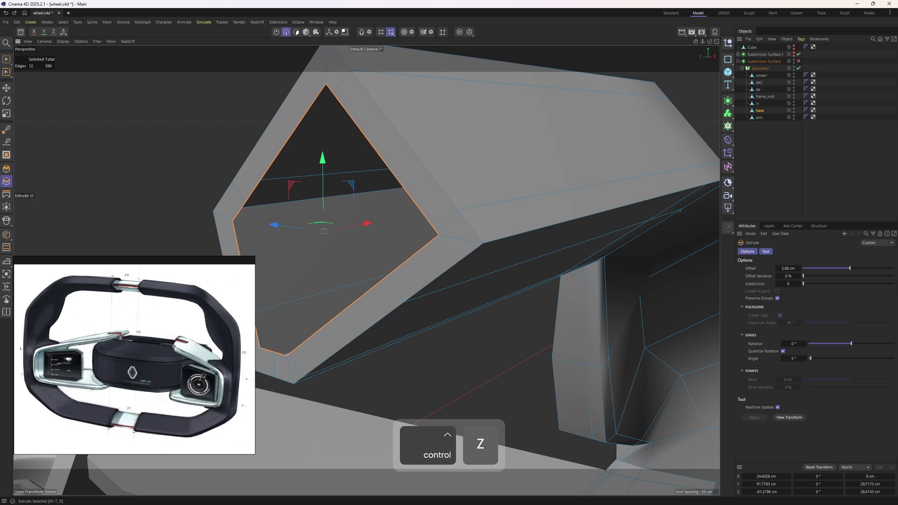
{"action": "key", "text": "ctrl+z"}
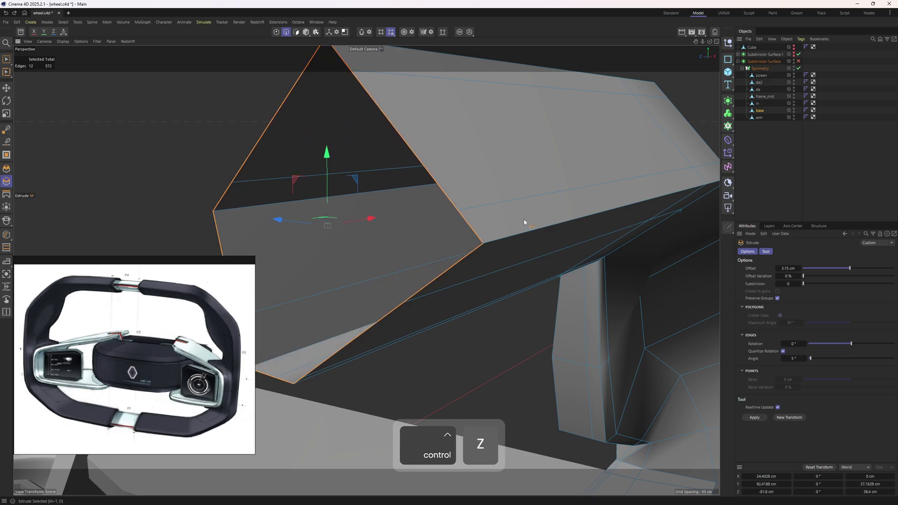
Extrude the rim's upper open edge loop inward by 0.54 cm and activate the Scale tool for the new loop
{"action": "left_click_drag", "start_coordinate": [546, 218], "coordinate": [544, 224]}
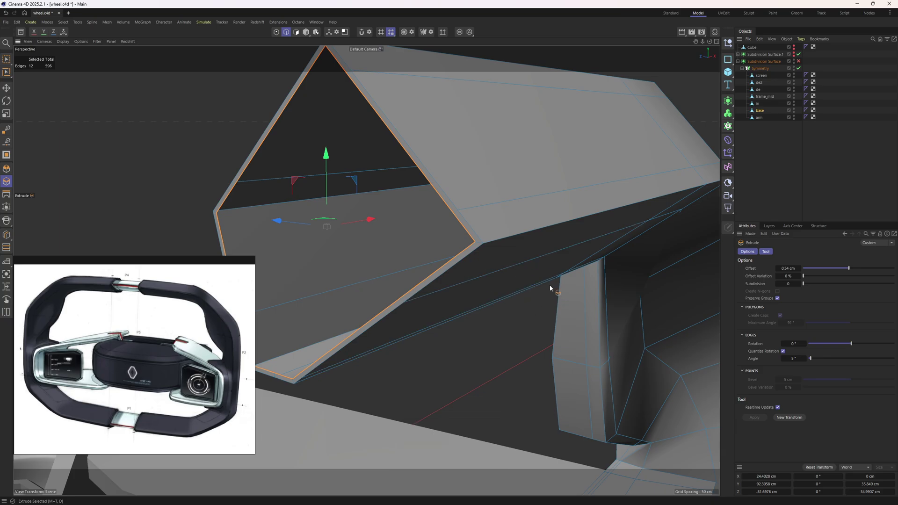
{"action": "key", "text": "t"}
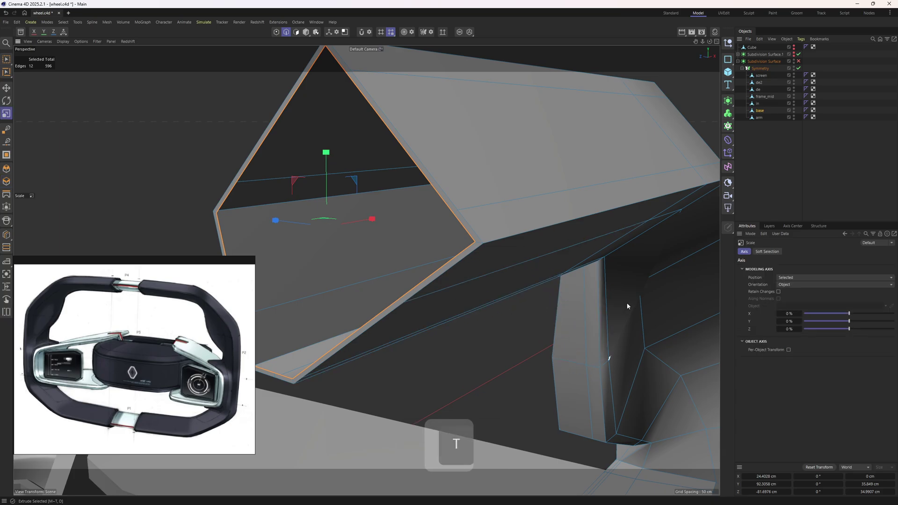
Scale down the new loop at the rim's upper cut end and extrude it into the tube to about X 40.5 cm
{"action": "left_click_drag", "start_coordinate": [625, 301], "coordinate": [585, 305]}
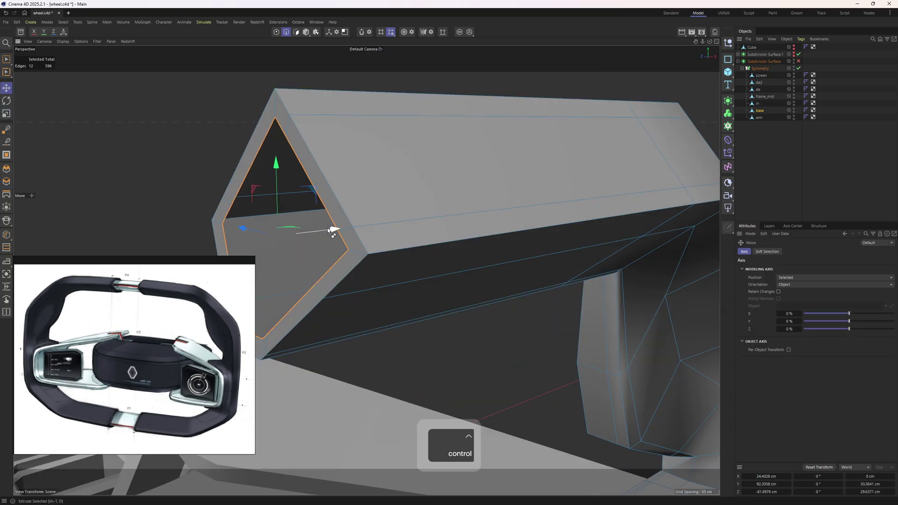
{"action": "left_click_drag", "start_coordinate": [327, 229], "coordinate": [411, 224], "text": "ctrl"}
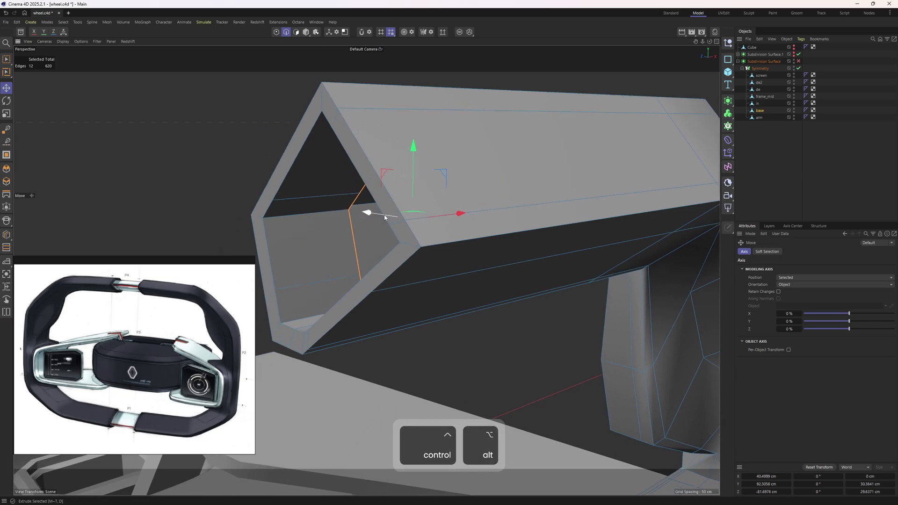
Loop-select the inner wall polygons at the upper cut end and split them off, keeping the polygons in the source object
{"action": "key", "text": "3"}
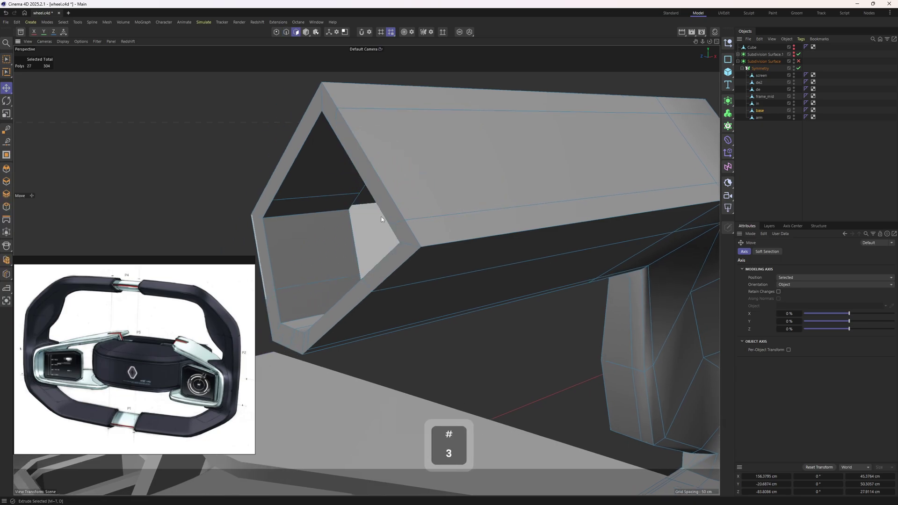
{"action": "key", "text": "u"}
{"action": "key", "text": "l"}
{"action": "left_click", "coordinate": [408, 265]}
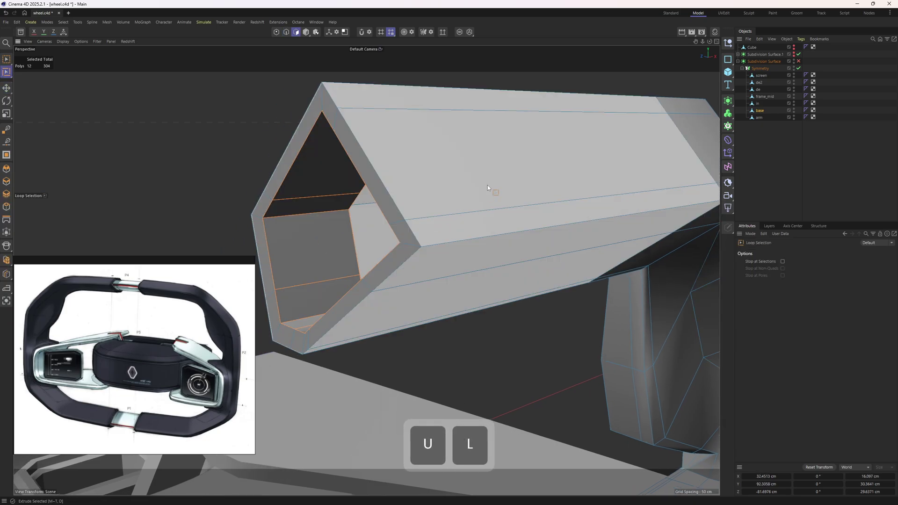
{"action": "right_click", "coordinate": [488, 185]}
{"action": "left_click", "coordinate": [583, 308]}
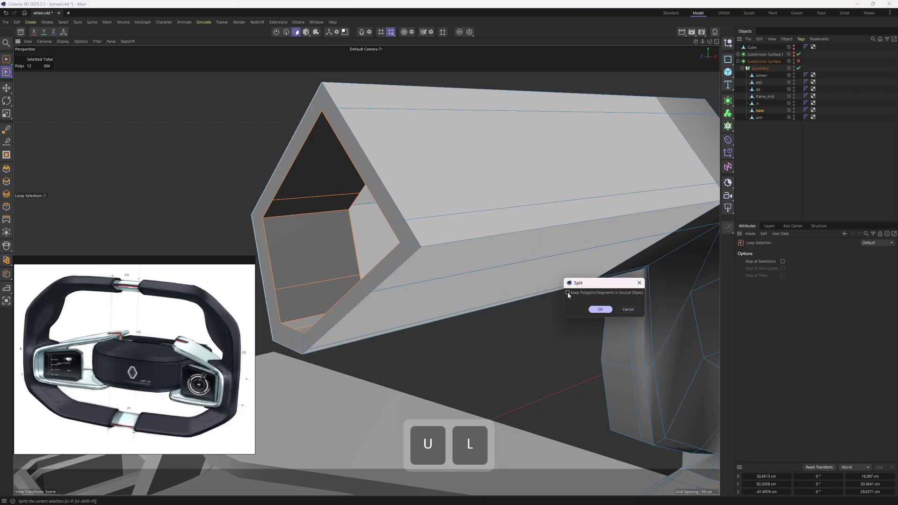
{"action": "left_click", "coordinate": [568, 292]}
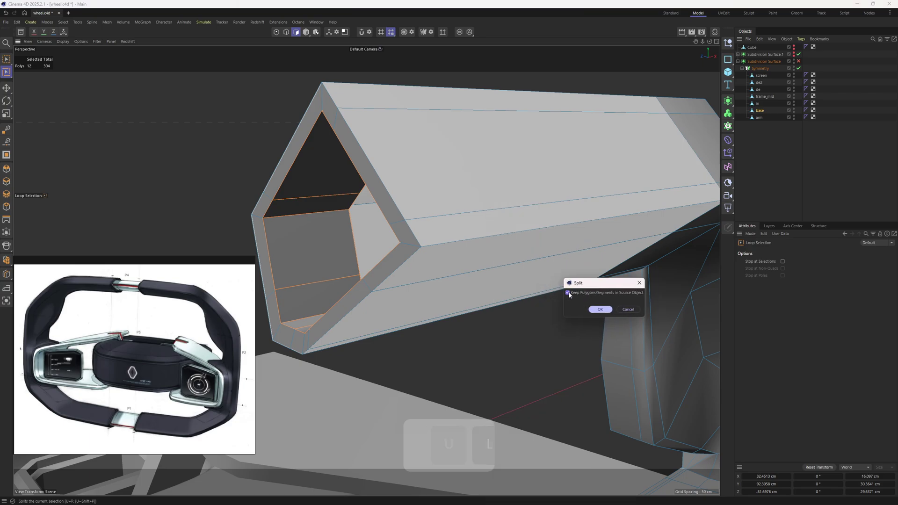
{"action": "left_click", "coordinate": [602, 310]}
{"action": "scroll", "coordinate": [416, 246], "scroll_direction": "down", "scroll_amount": 1}
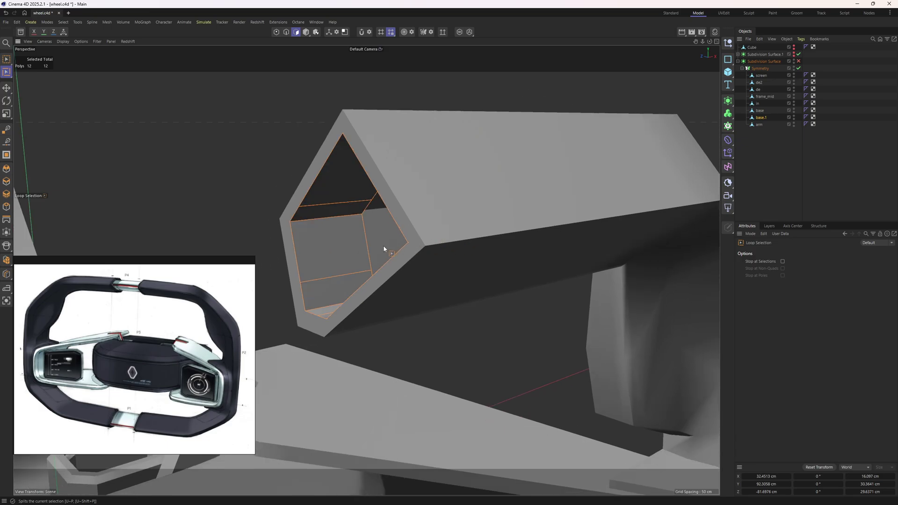
Move the split piece's outer open edge loop toward the wheel's centre and set its X position to 0 cm
{"action": "key", "text": "2"}
{"action": "key", "text": "e"}
{"action": "double_click", "coordinate": [296, 255]}
{"action": "right_click_drag", "start_coordinate": [366, 270], "coordinate": [294, 278], "text": "alt"}
{"action": "left_click_drag", "start_coordinate": [294, 277], "coordinate": [354, 253], "text": "alt"}
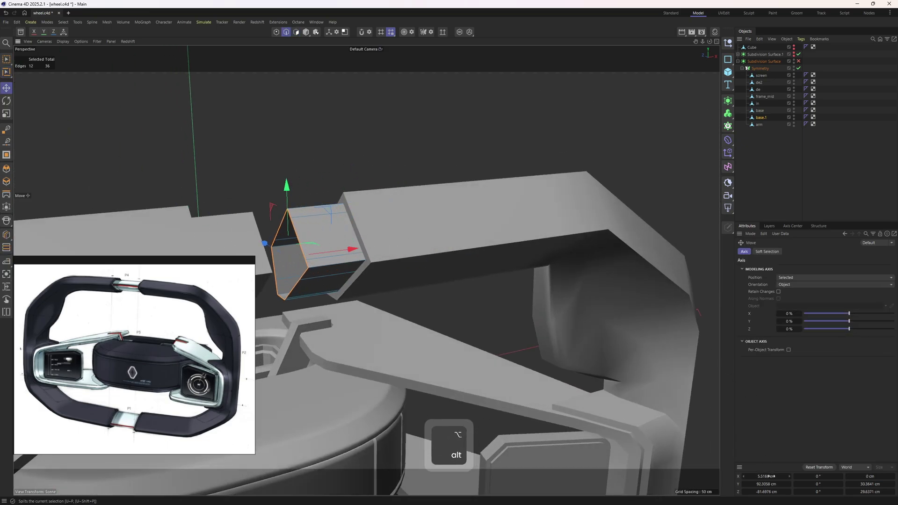
{"action": "key", "text": "Return"}
{"action": "mouse_move", "coordinate": [357, 225]}
{"action": "left_mouse_down", "text": "alt"}
{"action": "mouse_move", "coordinate": [374, 214]}
{"action": "mouse_move", "coordinate": [375, 181]}
{"action": "mouse_move", "coordinate": [438, 168]}
{"action": "mouse_move", "coordinate": [363, 221]}
{"action": "left_mouse_up", "text": "alt"}
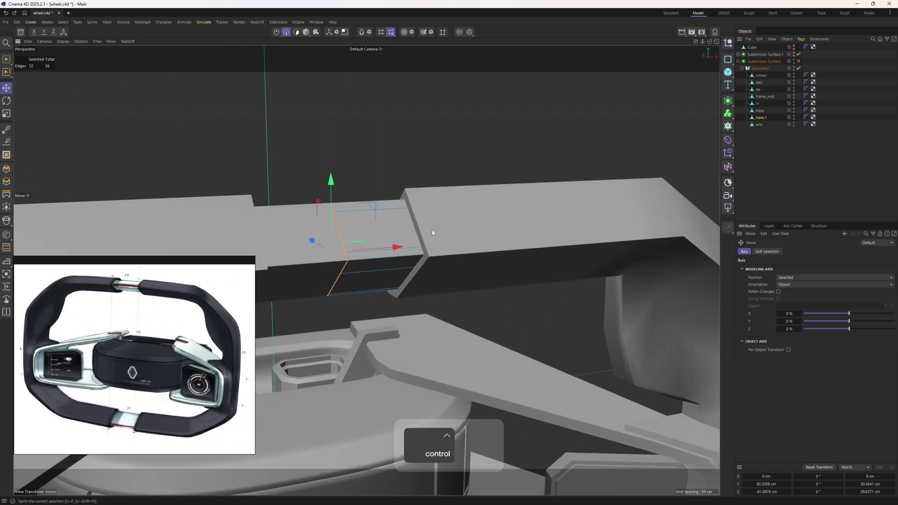
Turn Subdivision Surface back on for the wheel model
{"action": "left_click_drag", "start_coordinate": [431, 229], "coordinate": [514, 197], "text": "alt"}
{"action": "left_click", "coordinate": [798, 62]}
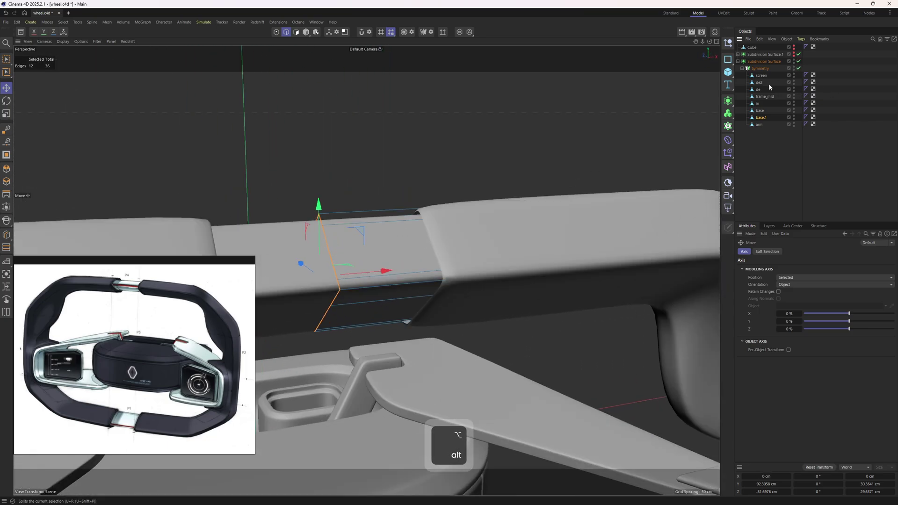
{"action": "key", "text": "e"}
{"action": "left_click", "coordinate": [481, 254]}
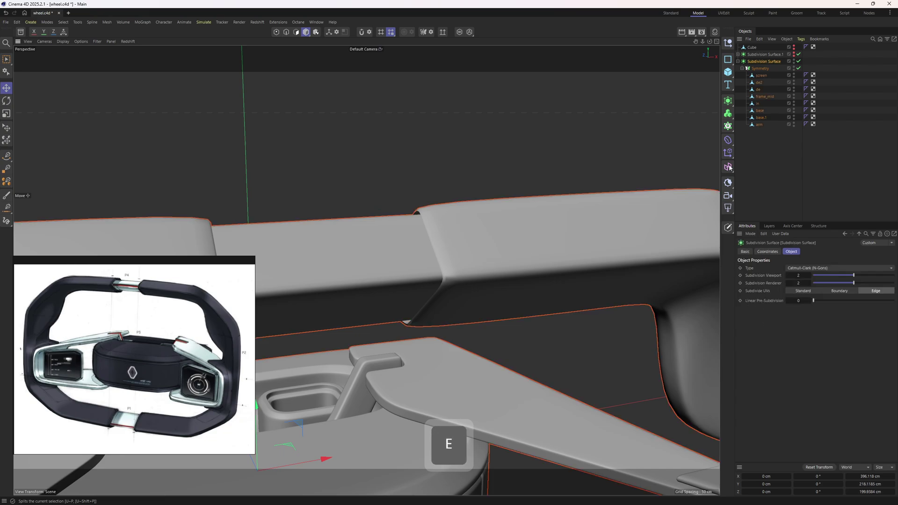
Activate the Loop/Path Cut tool in edge mode and rename the split centre piece base.1 as metal
{"action": "key", "text": "k"}
{"action": "key", "text": "l"}
{"action": "scroll", "coordinate": [454, 271], "scroll_direction": "up", "scroll_amount": 3}
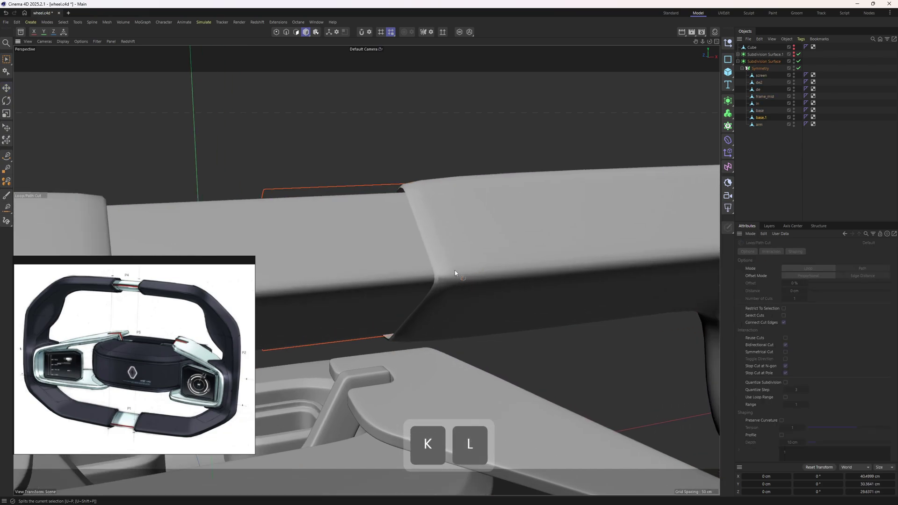
{"action": "key", "text": "3"}
{"action": "key", "text": "2"}
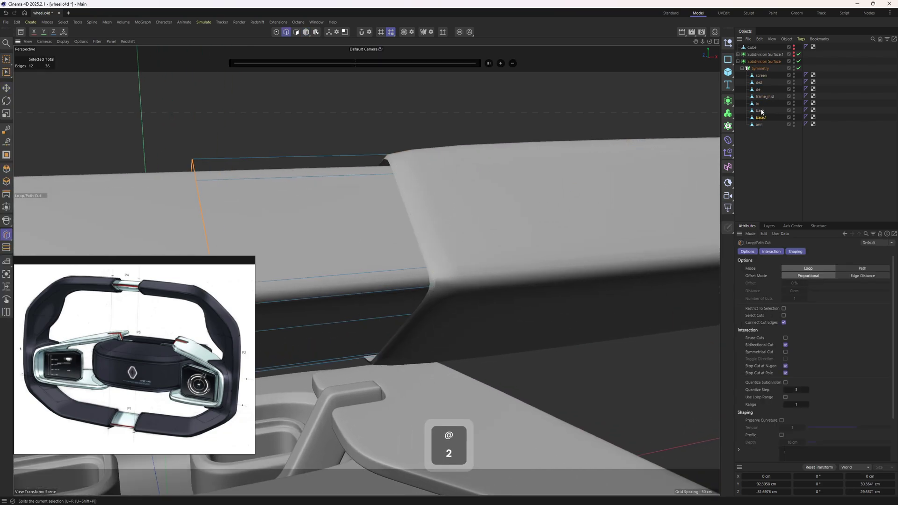
{"action": "left_click", "coordinate": [761, 118]}
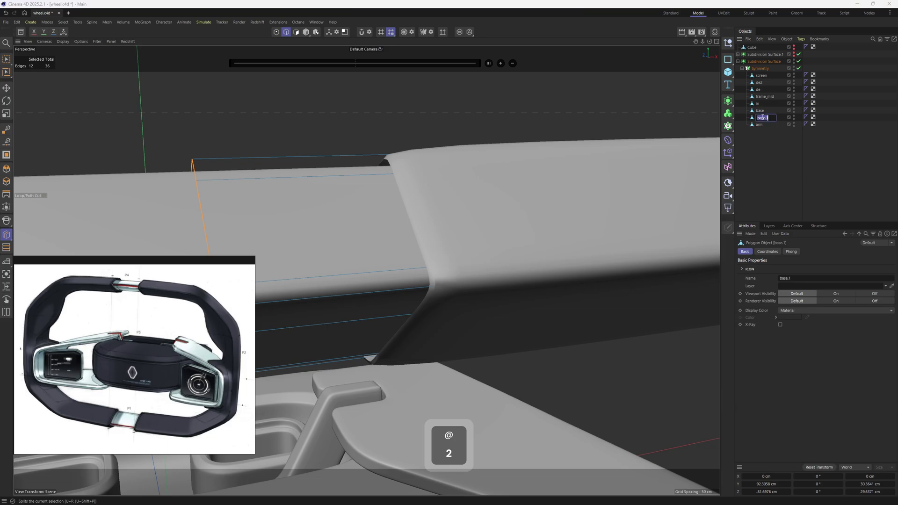
{"action": "type", "text": "metal"}
{"action": "key", "text": "Return"}
Add supporting loop cuts to the base object around the rim's upper cut end, the first at about 1.7%
{"action": "left_click", "coordinate": [762, 111]}
{"action": "left_click", "coordinate": [446, 293]}
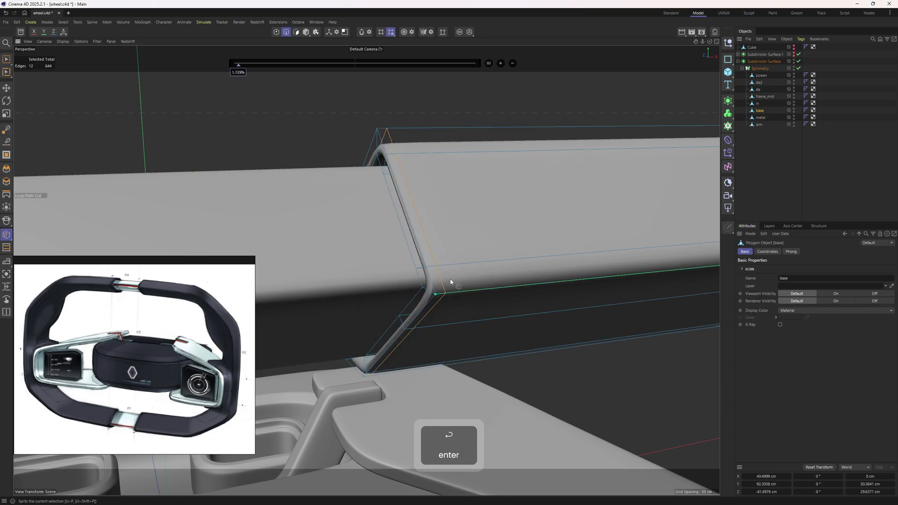
{"action": "left_click_drag", "start_coordinate": [450, 281], "coordinate": [344, 229], "text": "alt"}
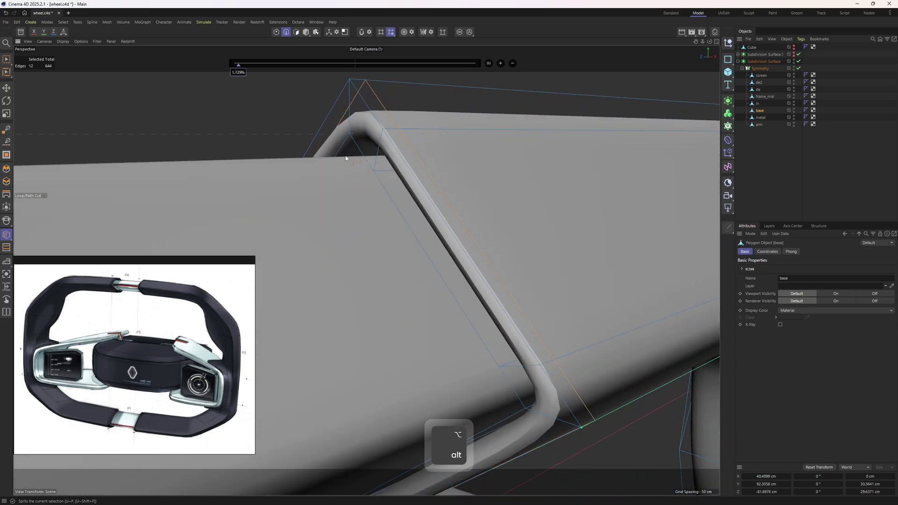
{"action": "key", "text": "n"}
{"action": "key", "text": "g"}
{"action": "mouse_move", "coordinate": [346, 163]}
{"action": "left_mouse_down", "text": "alt"}
{"action": "mouse_move", "coordinate": [332, 163]}
{"action": "mouse_move", "coordinate": [349, 245]}
{"action": "mouse_move", "coordinate": [330, 262]}
{"action": "mouse_move", "coordinate": [397, 234]}
{"action": "left_mouse_up", "text": "alt"}
{"action": "left_click", "coordinate": [302, 299]}
Deselect everything, examine the smooth shading of the upper rim end without wireframe, and undo back to the base selection
{"action": "key", "text": "n"}
{"action": "key", "text": "a"}
{"action": "left_click", "coordinate": [823, 165]}
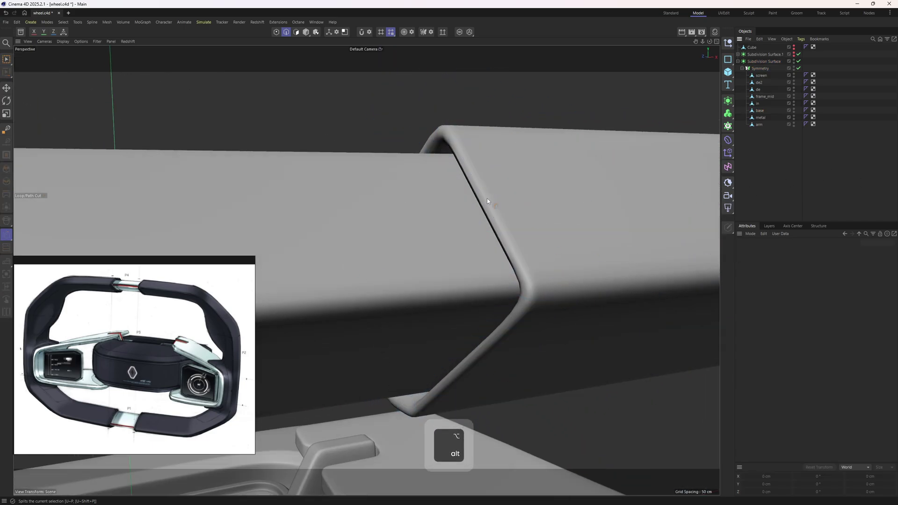
{"action": "right_click_drag", "start_coordinate": [487, 198], "coordinate": [462, 215], "text": "alt"}
{"action": "mouse_move", "coordinate": [462, 214]}
{"action": "left_mouse_down", "text": "alt"}
{"action": "mouse_move", "coordinate": [432, 210]}
{"action": "mouse_move", "coordinate": [448, 217]}
{"action": "left_mouse_up", "text": "alt"}
{"action": "right_click_drag", "start_coordinate": [463, 189], "coordinate": [493, 187], "text": "alt"}
{"action": "left_click_drag", "start_coordinate": [365, 268], "coordinate": [443, 184], "text": "alt"}
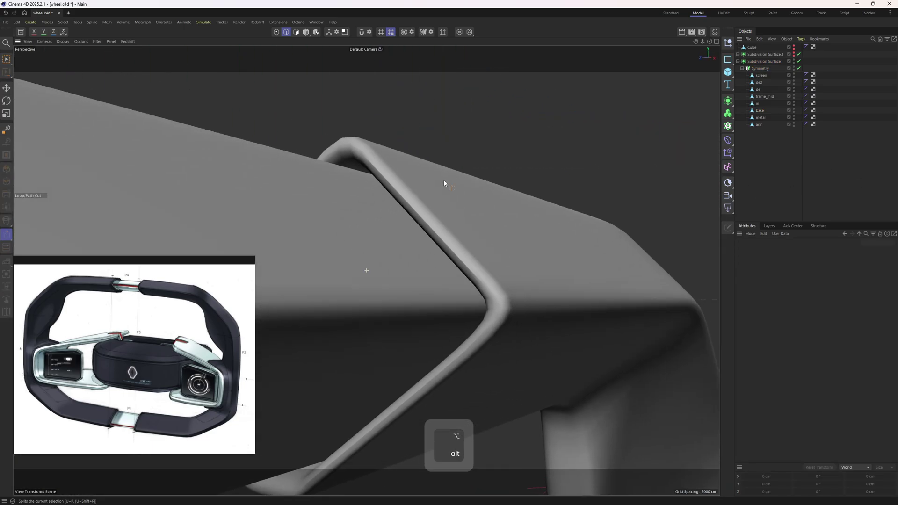
{"action": "right_click_drag", "start_coordinate": [443, 184], "coordinate": [457, 199], "text": "alt"}
{"action": "key", "text": "ctrl+z"}
{"action": "key", "text": "ctrl+z"}
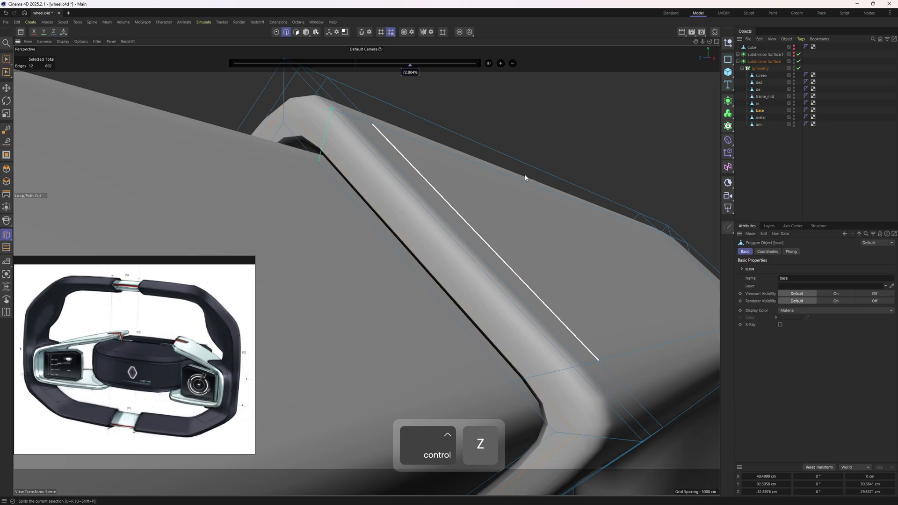
{"action": "left_click_drag", "start_coordinate": [548, 294], "coordinate": [302, 173], "text": "alt"}
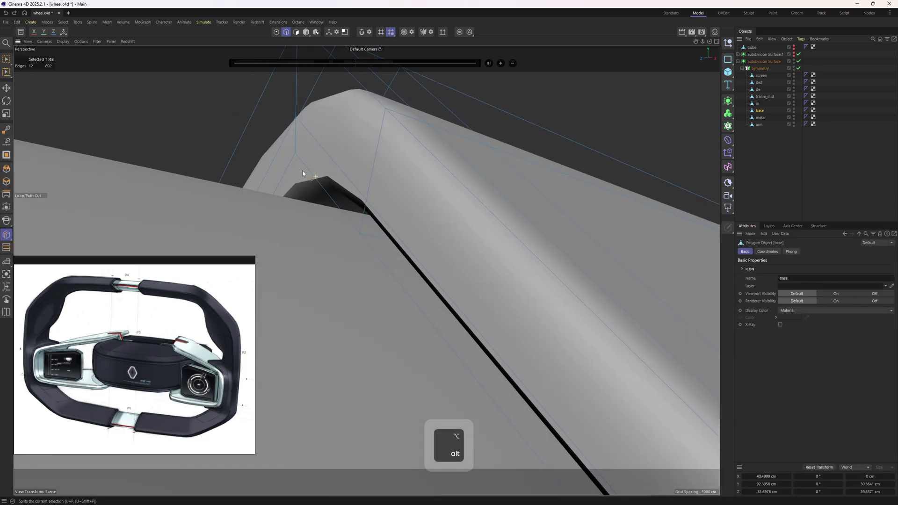
Check the base object's Phong tag settings and compare the whole wheel with the reference from the front
{"action": "left_click", "coordinate": [806, 110]}
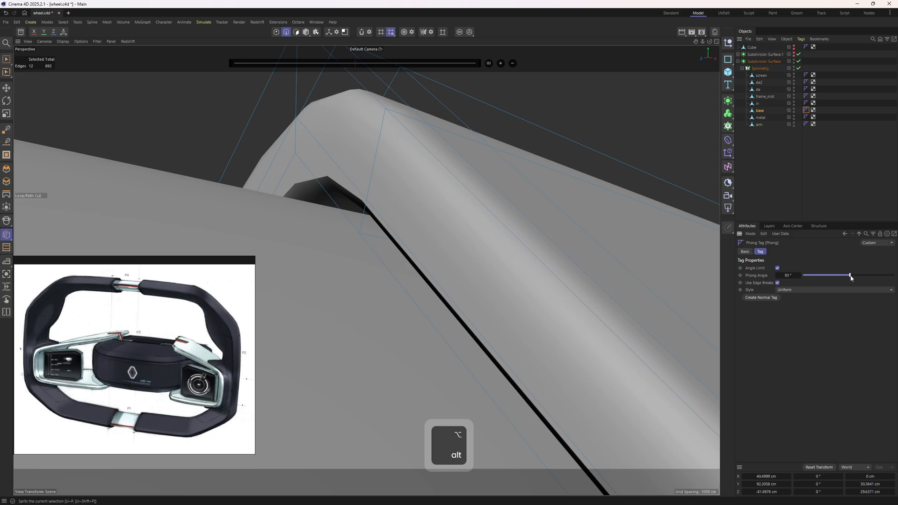
{"action": "scroll", "coordinate": [439, 225], "scroll_direction": "down", "scroll_amount": 5}
{"action": "left_click_drag", "start_coordinate": [439, 225], "coordinate": [685, 244], "text": "alt"}
{"action": "left_click", "coordinate": [685, 245]}
{"action": "scroll", "coordinate": [465, 245], "scroll_direction": "down", "scroll_amount": 3}
{"action": "left_click_drag", "start_coordinate": [466, 246], "coordinate": [498, 310], "text": "alt"}
{"action": "key", "text": "ctrl+z"}
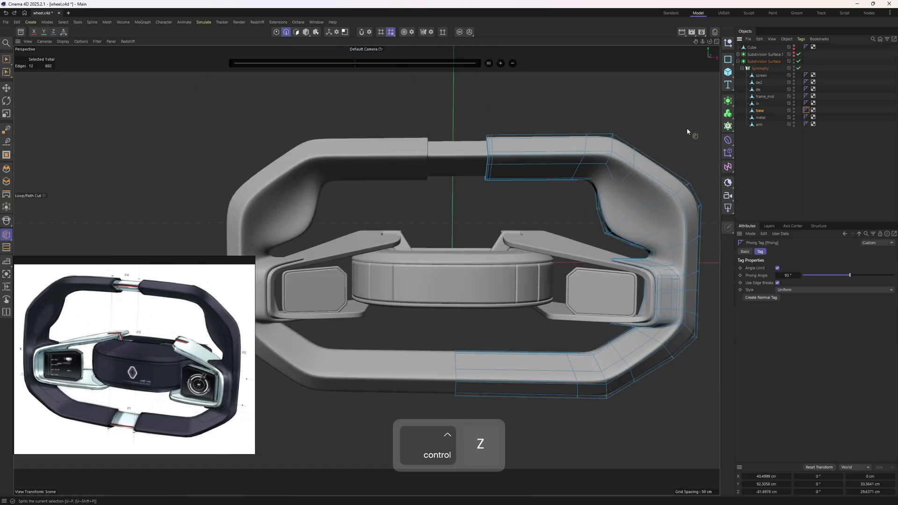
Select all points at the base object's upper cut end and move them outward along X by about 4 cm
{"action": "key", "text": "space"}
{"action": "key", "text": "KP_0"}
{"action": "left_click_drag", "start_coordinate": [460, 116], "coordinate": [508, 199]}
{"action": "left_click_drag", "start_coordinate": [508, 198], "coordinate": [519, 166], "text": "alt"}
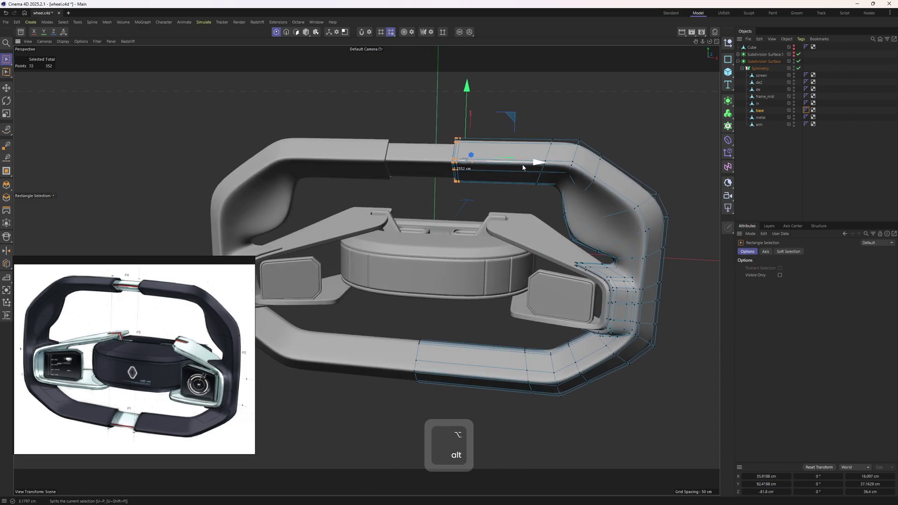
{"action": "left_click", "coordinate": [860, 159]}
Select the base object's lower open edge loop and move it outward to about X 20.4 cm, opening the lower gap
{"action": "key", "text": "2"}
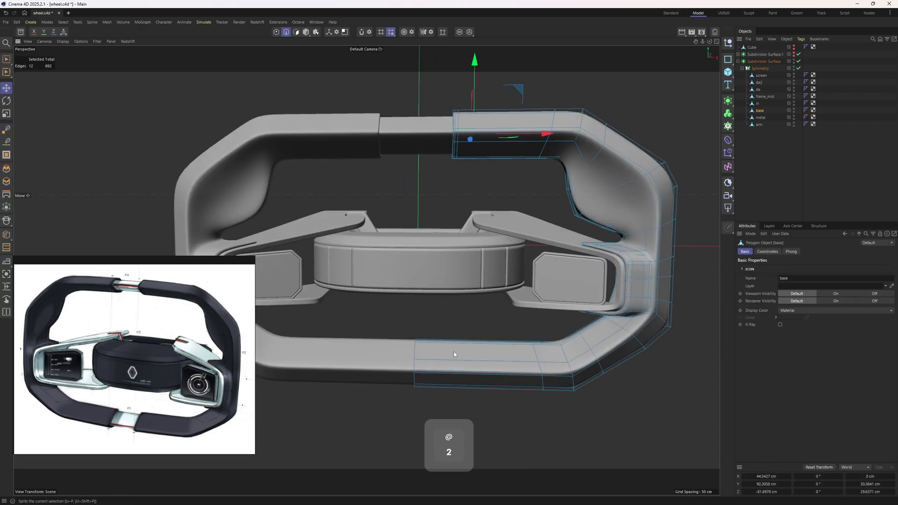
{"action": "key", "text": "e"}
{"action": "left_click", "coordinate": [422, 360]}
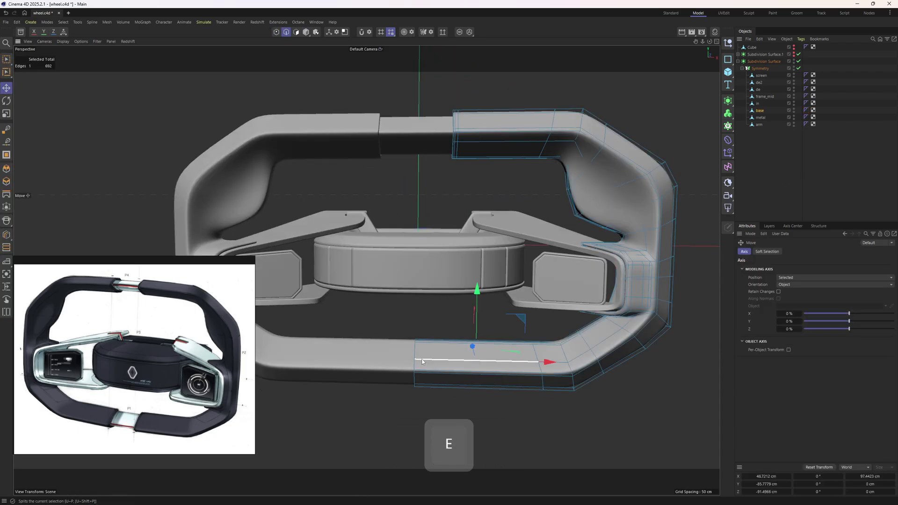
{"action": "double_click", "coordinate": [422, 361]}
{"action": "left_click_drag", "start_coordinate": [459, 371], "coordinate": [484, 374]}
{"action": "left_click_drag", "start_coordinate": [484, 374], "coordinate": [502, 335], "text": "alt"}
With Subdivision Surface off, extrude the rim's lower open edge loop inward and scale the new loop down
{"action": "scroll", "coordinate": [495, 318], "scroll_direction": "up", "scroll_amount": 2}
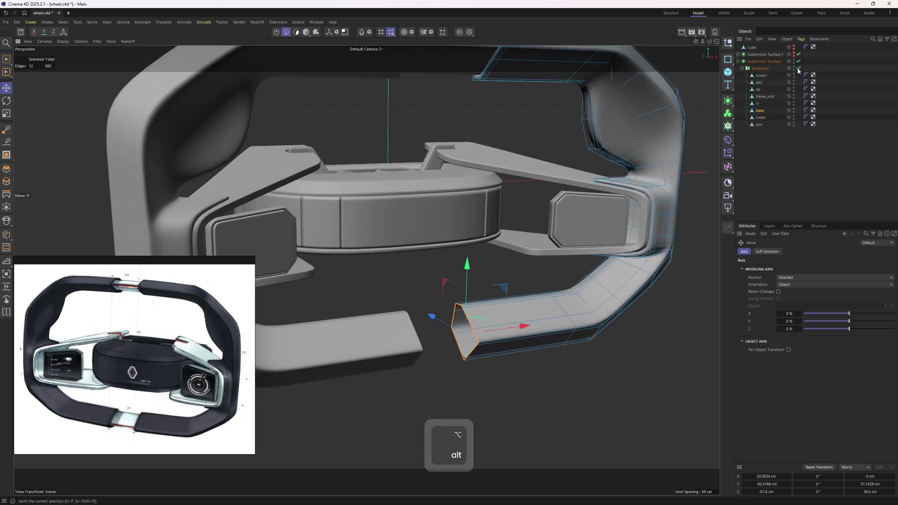
{"action": "scroll", "coordinate": [516, 306], "scroll_direction": "up", "scroll_amount": 4}
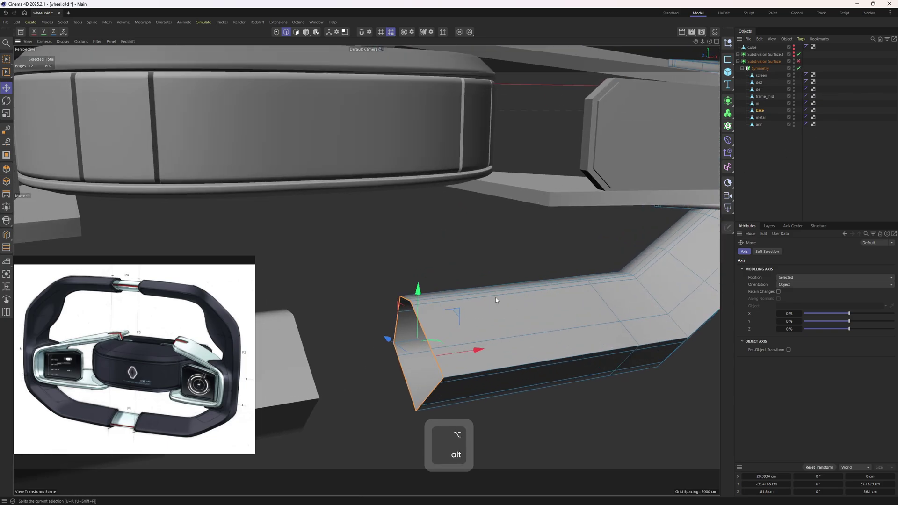
{"action": "left_click_drag", "start_coordinate": [495, 298], "coordinate": [581, 285], "text": "alt"}
{"action": "key", "text": "d"}
{"action": "scroll", "coordinate": [581, 285], "scroll_direction": "up", "scroll_amount": 3}
{"action": "left_click_drag", "start_coordinate": [511, 305], "coordinate": [528, 305]}
{"action": "key", "text": "t"}
{"action": "left_click_drag", "start_coordinate": [601, 334], "coordinate": [579, 336]}
Extrude the scaled lower edge loop into the rim's tube to about X 46.8 cm
{"action": "key", "text": "e"}
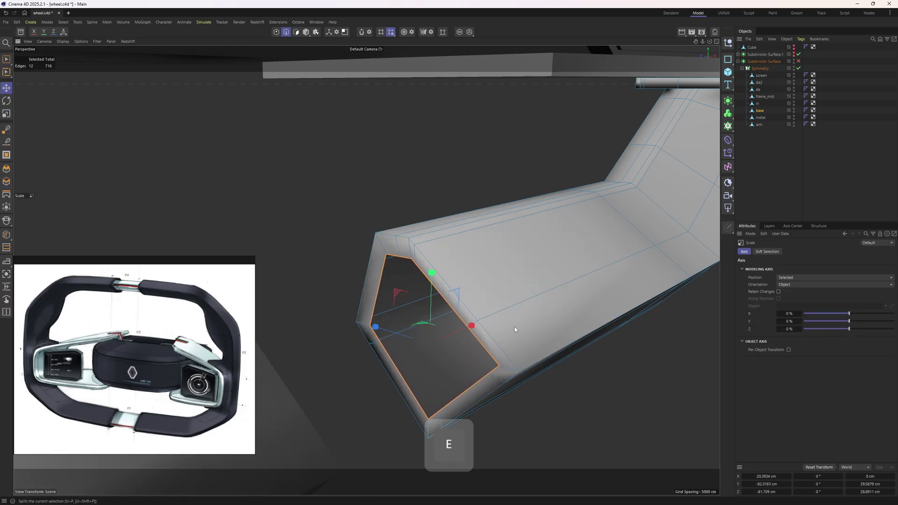
{"action": "left_click_drag", "start_coordinate": [472, 327], "coordinate": [541, 310], "text": "ctrl"}
{"action": "middle_click_drag", "start_coordinate": [486, 317], "coordinate": [511, 269], "text": "alt"}
{"action": "left_click_drag", "start_coordinate": [511, 269], "coordinate": [444, 300], "text": "alt"}
Loop-select the inner wall polygons at the lower cut end and split them into a separate object
{"action": "key", "text": "u"}
{"action": "key", "text": "l"}
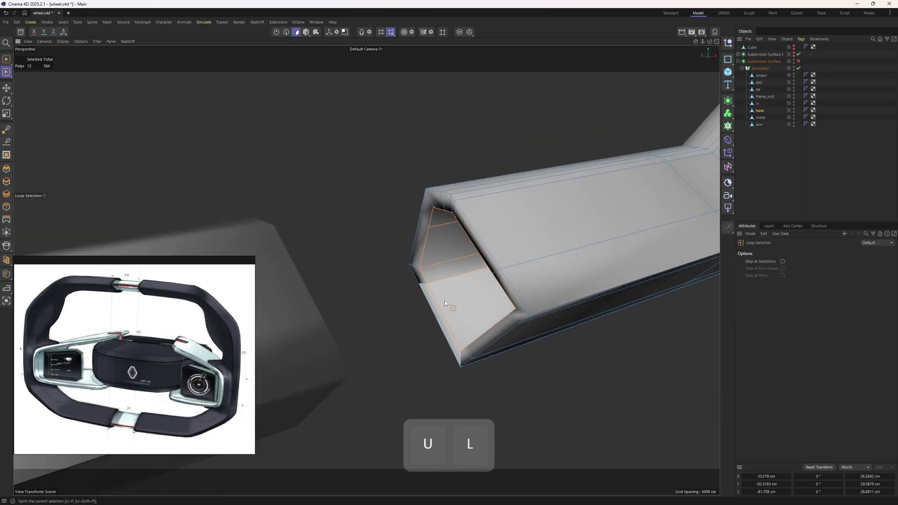
{"action": "key", "text": "u"}
{"action": "key", "text": "p"}
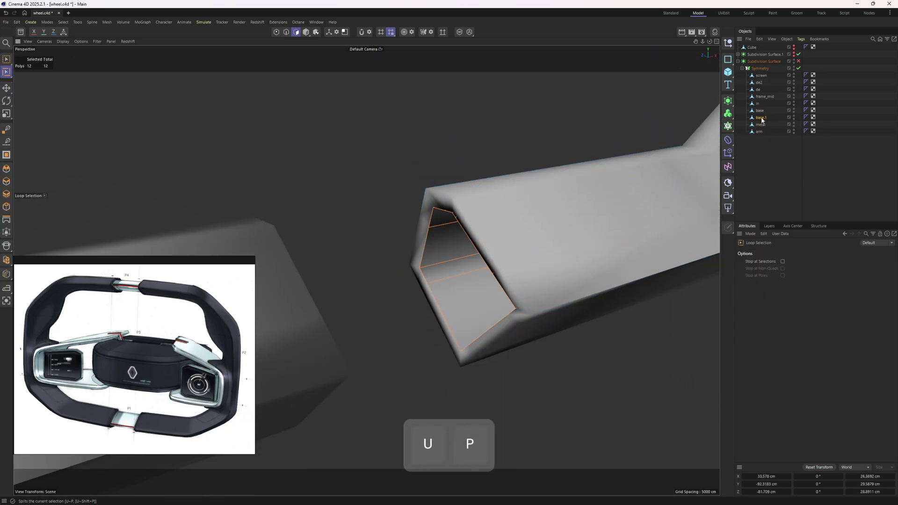
Merge the new split piece with the metal object using Connect Objects + Delete and rename the result as metal
{"action": "left_click", "coordinate": [760, 124], "text": "ctrl"}
{"action": "right_click", "coordinate": [761, 125]}
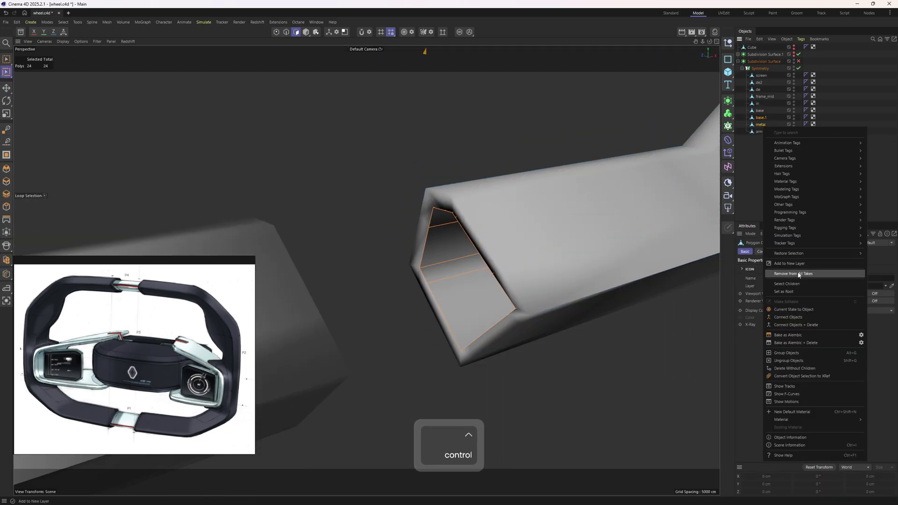
{"action": "left_click", "coordinate": [809, 325]}
{"action": "type", "text": "metal"}
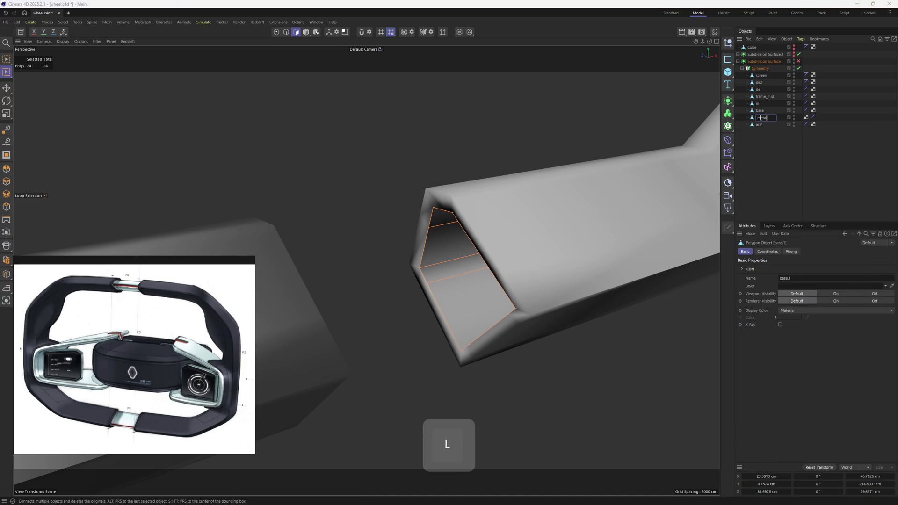
{"action": "key", "text": "Return"}
Select the metal object's outer edge loop in the lower gap and set its X position to 0 cm
{"action": "key", "text": "2"}
{"action": "key", "text": "e"}
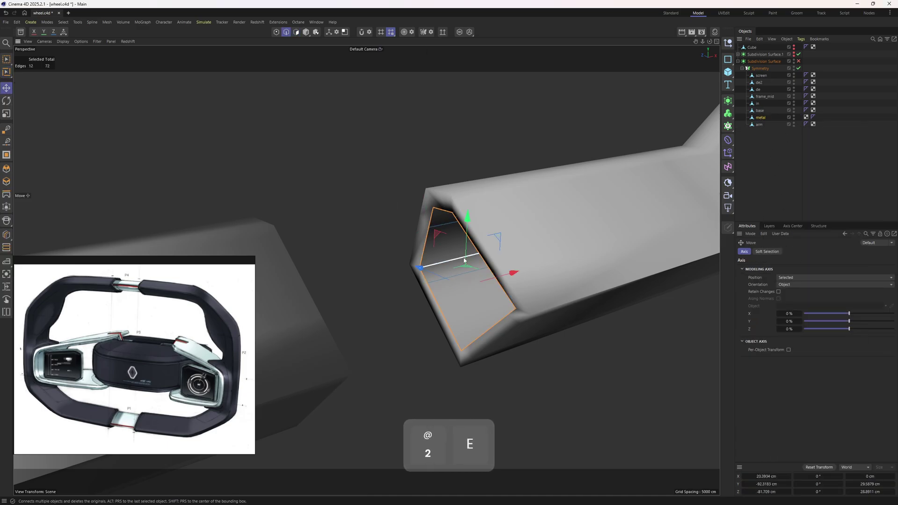
{"action": "left_click_drag", "start_coordinate": [508, 274], "coordinate": [492, 279]}
{"action": "left_click", "coordinate": [768, 477]}
{"action": "type", "text": "0"}
{"action": "key", "text": "Return"}
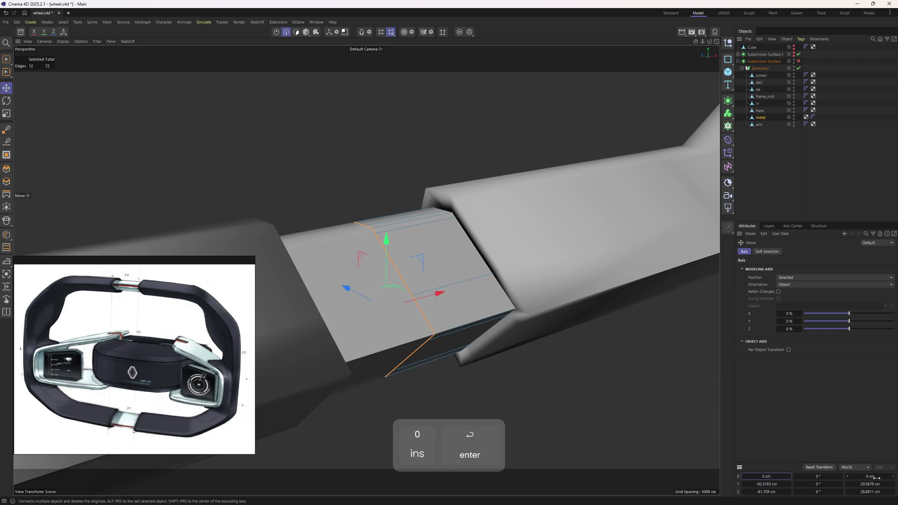
Add a loop cut to the base object close to the outer edge of its lower cut end
{"action": "left_click_drag", "start_coordinate": [536, 341], "coordinate": [519, 299], "text": "alt"}
{"action": "left_click", "coordinate": [760, 110]}
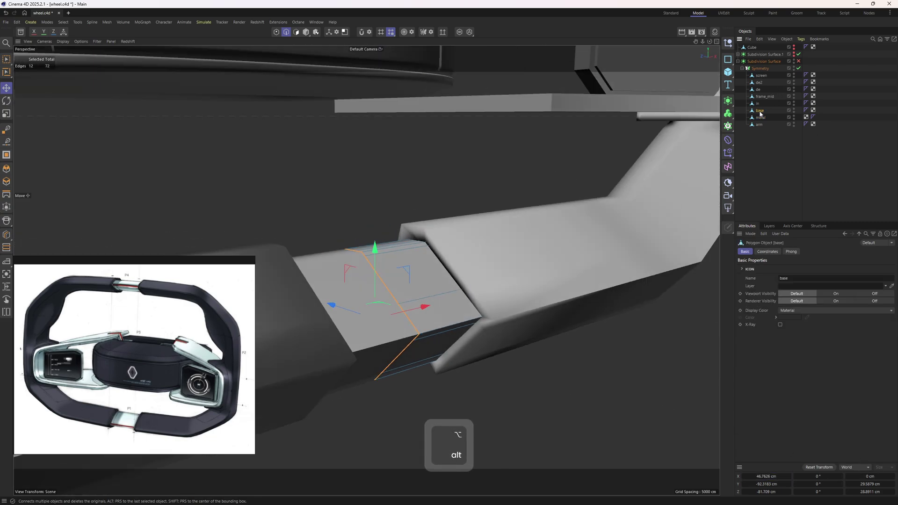
{"action": "left_click_drag", "start_coordinate": [521, 255], "coordinate": [515, 275], "text": "alt"}
{"action": "key", "text": "k"}
{"action": "key", "text": "l"}
{"action": "left_click", "coordinate": [497, 331]}
{"action": "scroll", "coordinate": [409, 242], "scroll_direction": "up", "scroll_amount": 3}
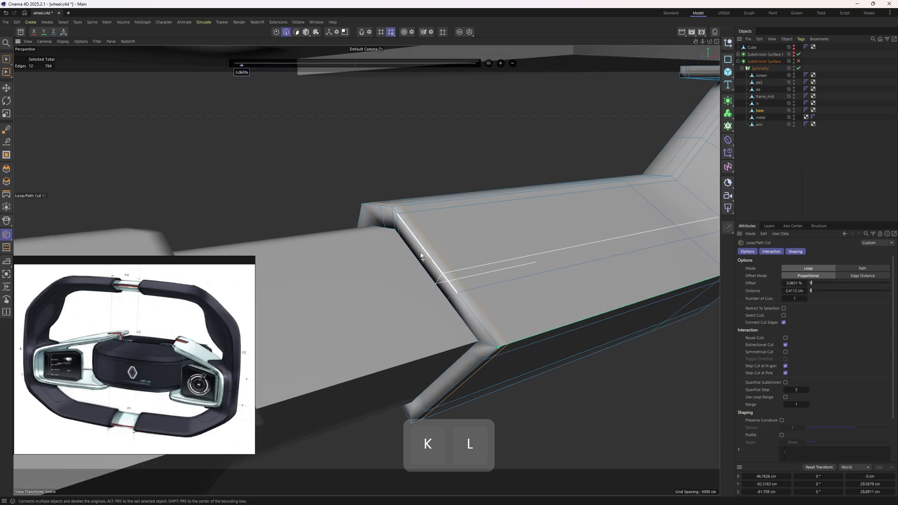
Isolate the base object, add loop cuts around the lower opening's inner lip, and restore the smoothed full model
{"action": "left_click", "coordinate": [462, 32]}
{"action": "scroll", "coordinate": [391, 242], "scroll_direction": "up", "scroll_amount": 1}
{"action": "left_click", "coordinate": [364, 254]}
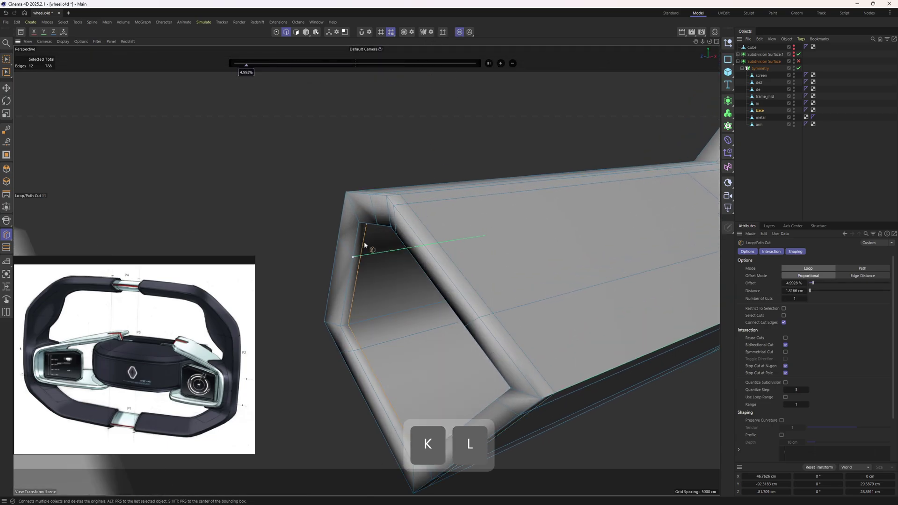
{"action": "left_click", "coordinate": [375, 215]}
{"action": "left_click", "coordinate": [798, 62]}
{"action": "left_click", "coordinate": [812, 154]}
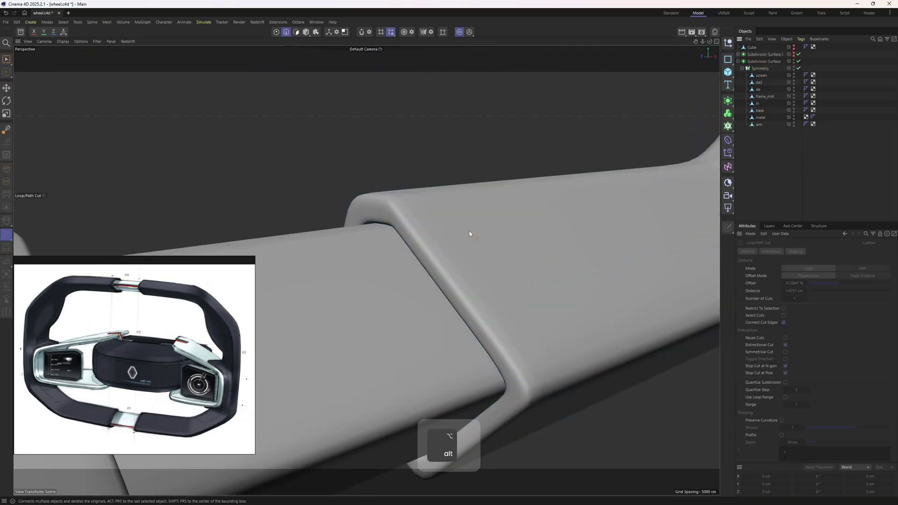
Collapse the Symmetry hierarchy and add an FFD deformer around the whole steering wheel
{"action": "scroll", "coordinate": [358, 253], "scroll_direction": "down", "scroll_amount": 10}
{"action": "left_click_drag", "start_coordinate": [469, 232], "coordinate": [320, 258], "text": "alt"}
{"action": "right_click_drag", "start_coordinate": [320, 258], "coordinate": [452, 295], "text": "alt"}
{"action": "key", "text": "e"}
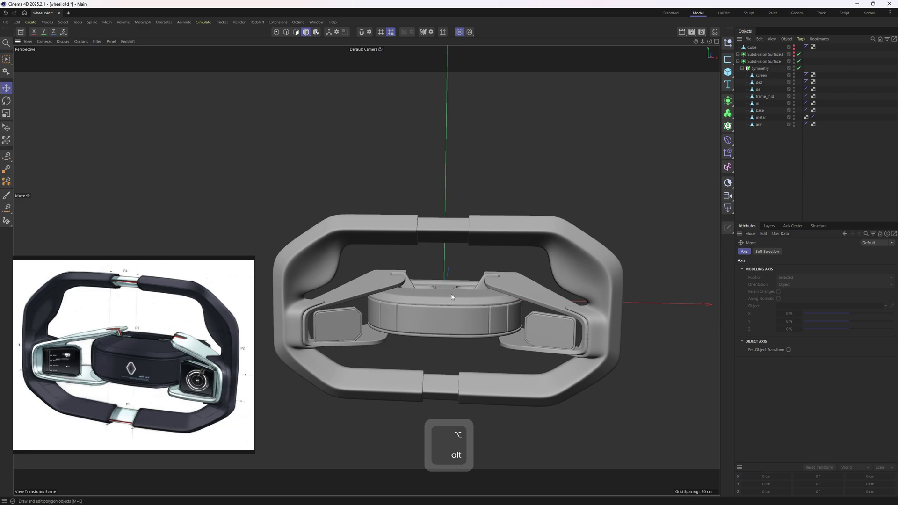
{"action": "right_click_drag", "start_coordinate": [450, 294], "coordinate": [484, 253], "text": "alt"}
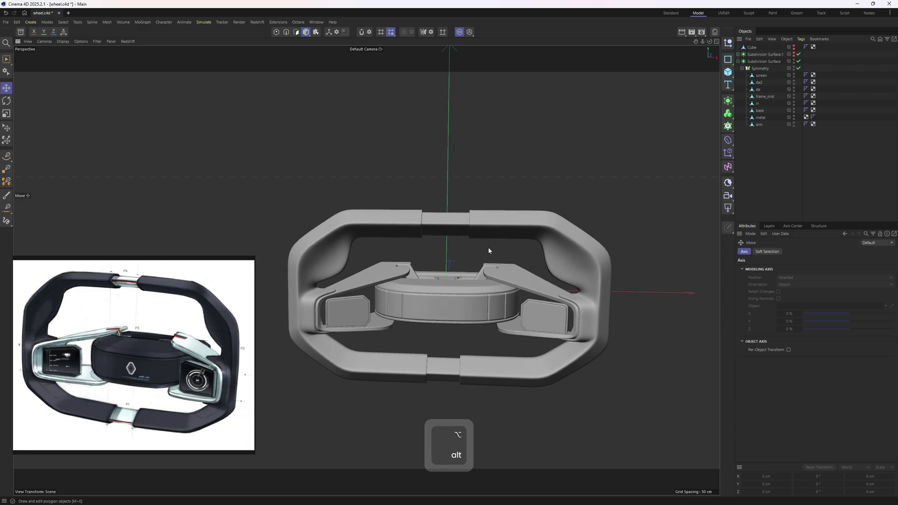
{"action": "left_click", "coordinate": [741, 68]}
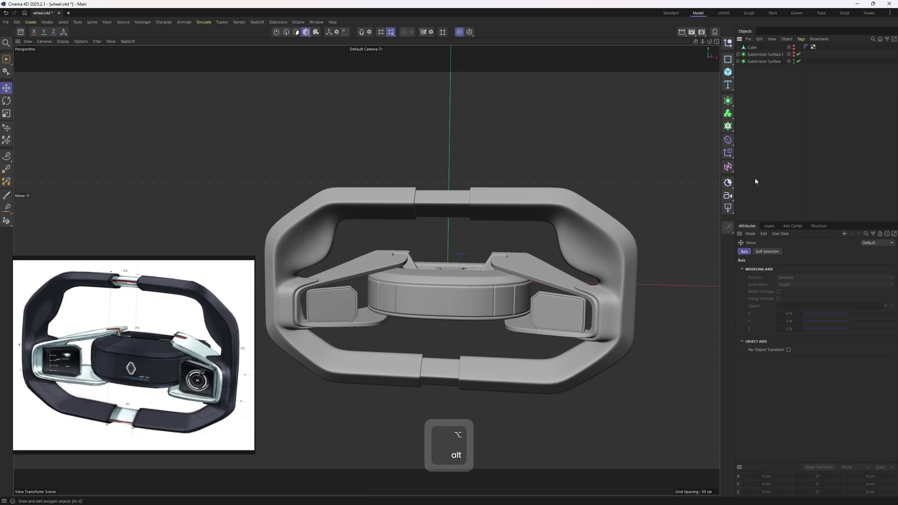
{"action": "left_click", "coordinate": [727, 139]}
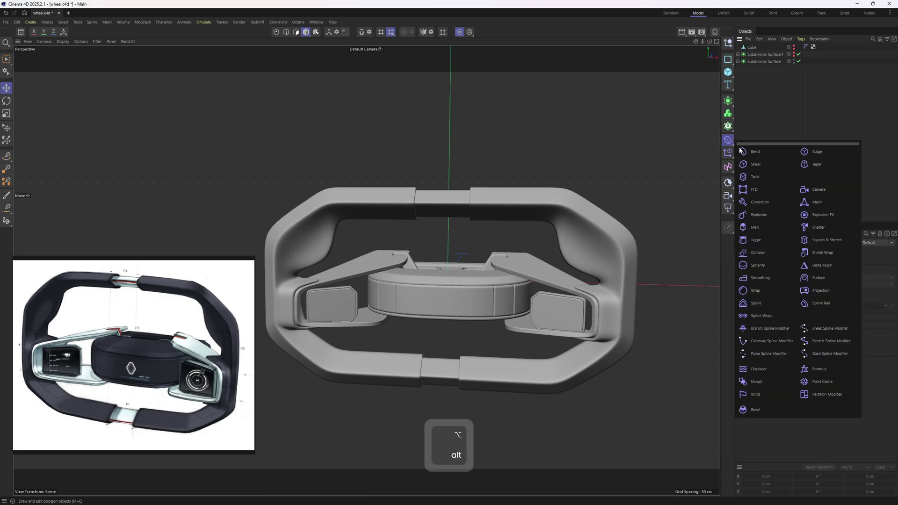
{"action": "left_click", "coordinate": [754, 189]}
{"action": "middle_click", "coordinate": [558, 264]}
{"action": "middle_click", "coordinate": [578, 319]}
{"action": "right_click_drag", "start_coordinate": [582, 311], "coordinate": [543, 306], "text": "alt"}
{"action": "middle_click_drag", "start_coordinate": [585, 306], "coordinate": [597, 306], "text": "alt"}
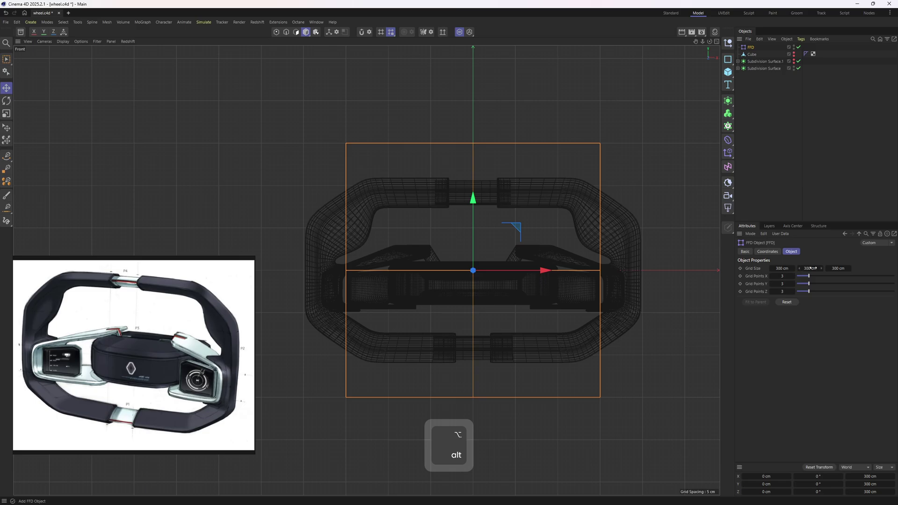
Set the FFD's grid size to 415 × 238 × 218 cm so the cage encloses the wheel
{"action": "left_click_drag", "start_coordinate": [810, 268], "coordinate": [463, 293]}
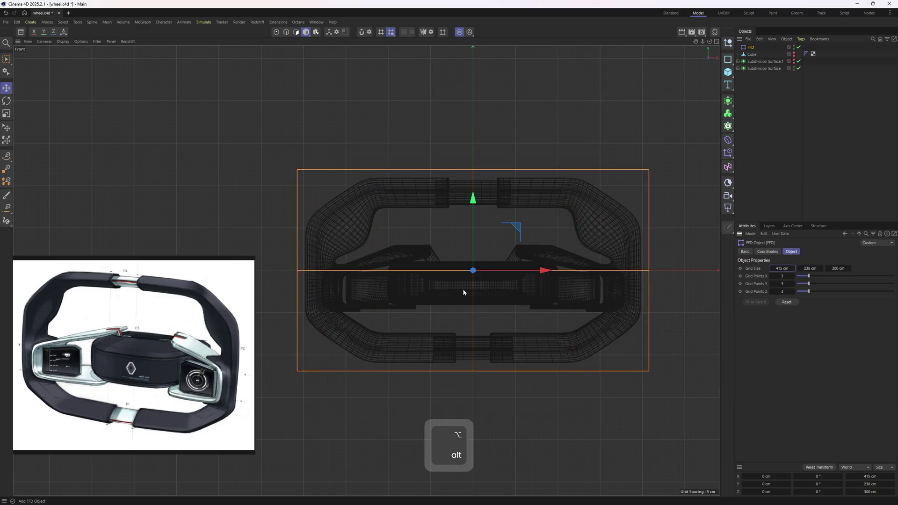
{"action": "middle_click", "coordinate": [463, 293]}
{"action": "middle_click", "coordinate": [358, 332]}
{"action": "scroll", "coordinate": [424, 273], "scroll_direction": "down", "scroll_amount": 10}
{"action": "middle_click_drag", "start_coordinate": [424, 273], "coordinate": [369, 290], "text": "alt"}
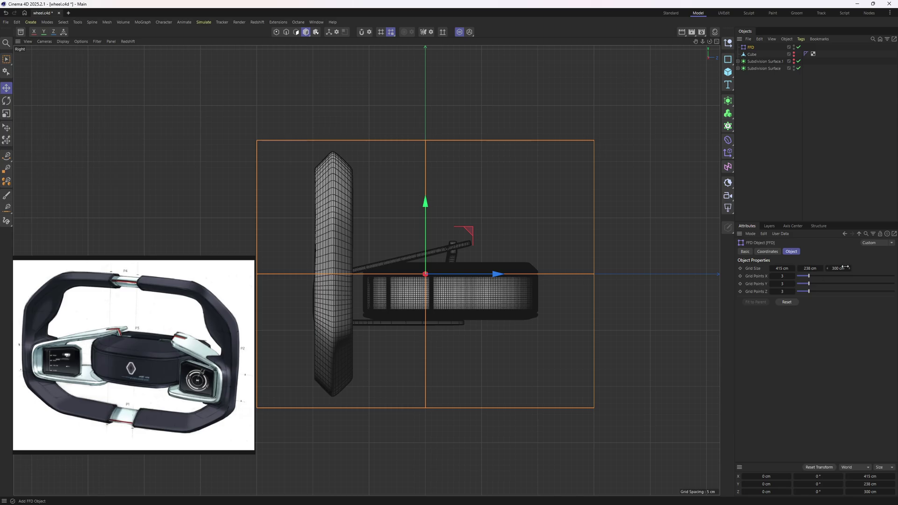
{"action": "left_click_drag", "start_coordinate": [844, 267], "coordinate": [813, 269]}
Set the FFD's grid points to 2 in X, Y and Z
{"action": "middle_click", "coordinate": [498, 200]}
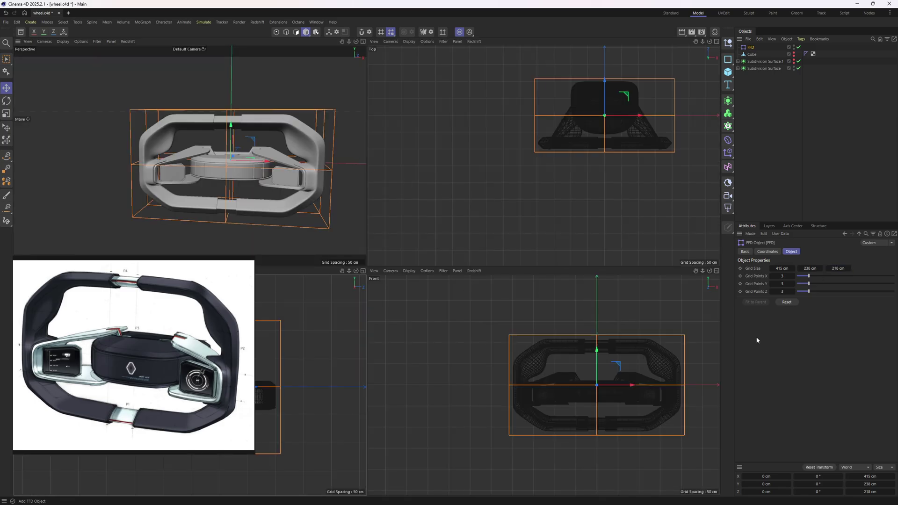
{"action": "middle_click", "coordinate": [346, 243]}
{"action": "left_click_drag", "start_coordinate": [514, 262], "coordinate": [583, 270], "text": "alt"}
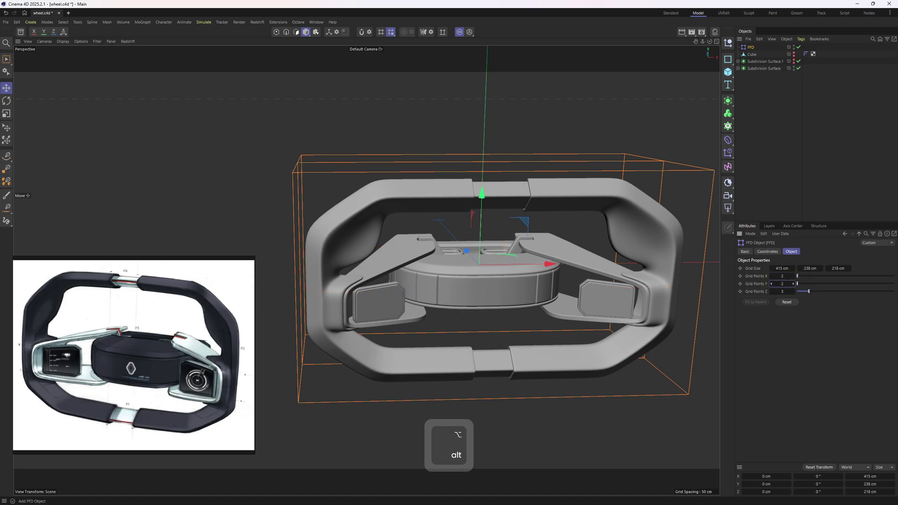
{"action": "left_click_drag", "start_coordinate": [781, 292], "coordinate": [772, 291]}
{"action": "left_click_drag", "start_coordinate": [441, 315], "coordinate": [364, 273], "text": "alt"}
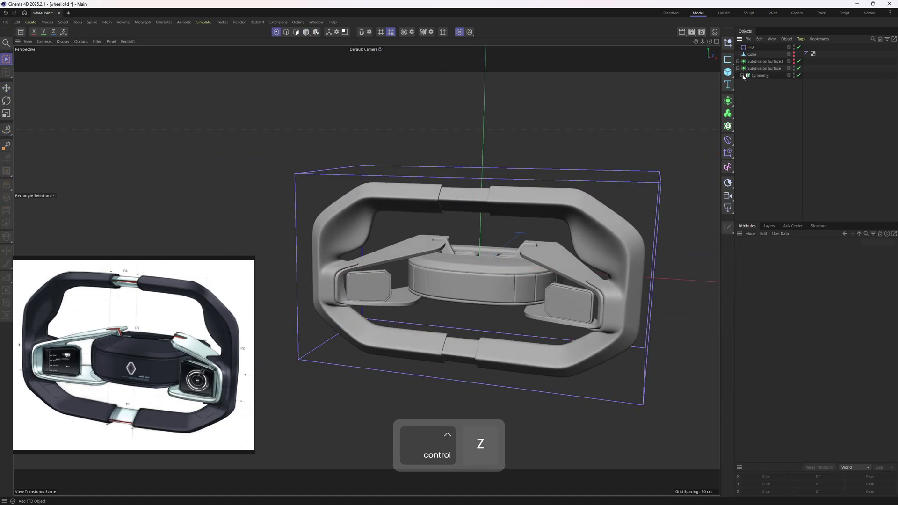
Place the FFD above Symmetry inside the Subdivision Surface, and nest that generator in a second Subdivision Surface
{"action": "left_click", "coordinate": [742, 75]}
{"action": "left_click", "coordinate": [742, 75]}
{"action": "left_click_drag", "start_coordinate": [758, 74], "coordinate": [757, 70]}
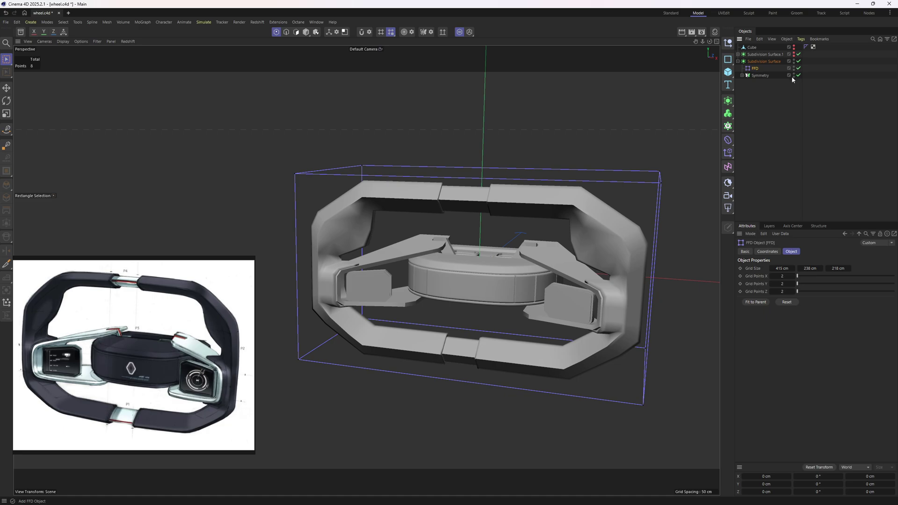
{"action": "left_click", "coordinate": [766, 62]}
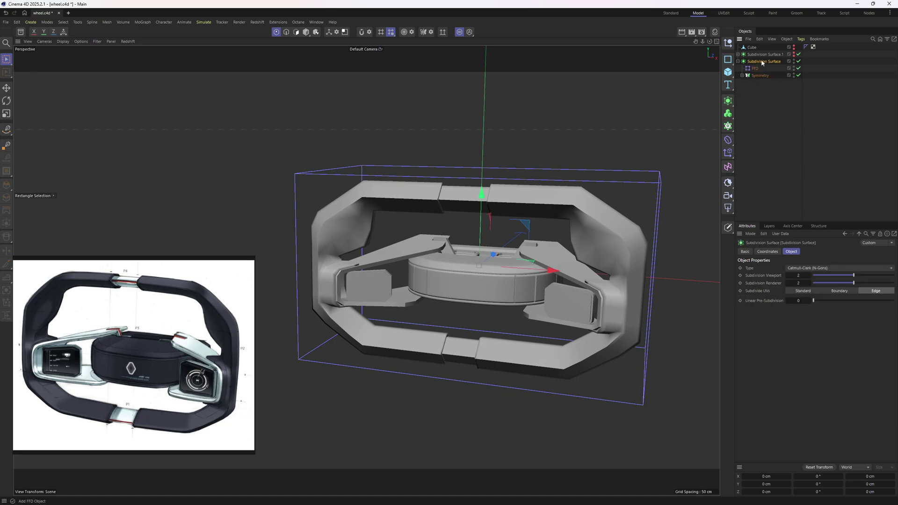
{"action": "left_click", "coordinate": [728, 113], "text": "alt"}
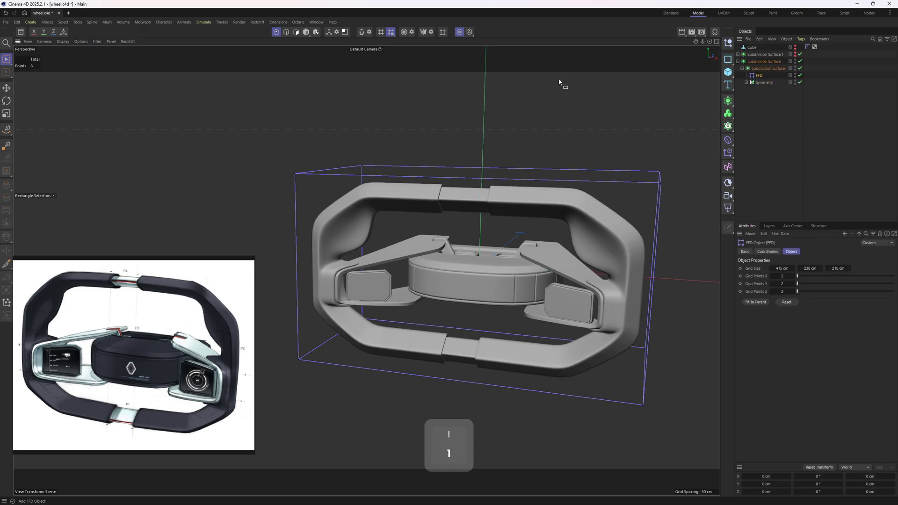
Select the four upper points of the FFD cage
{"action": "scroll", "coordinate": [444, 178], "scroll_direction": "down", "scroll_amount": 2}
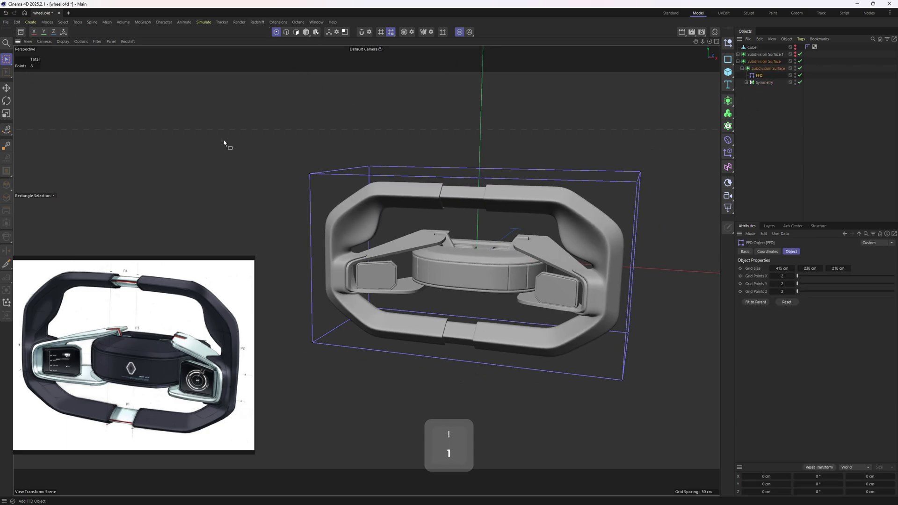
{"action": "left_click_drag", "start_coordinate": [280, 138], "coordinate": [686, 208]}
{"action": "left_click_drag", "start_coordinate": [533, 190], "coordinate": [455, 149], "text": "alt"}
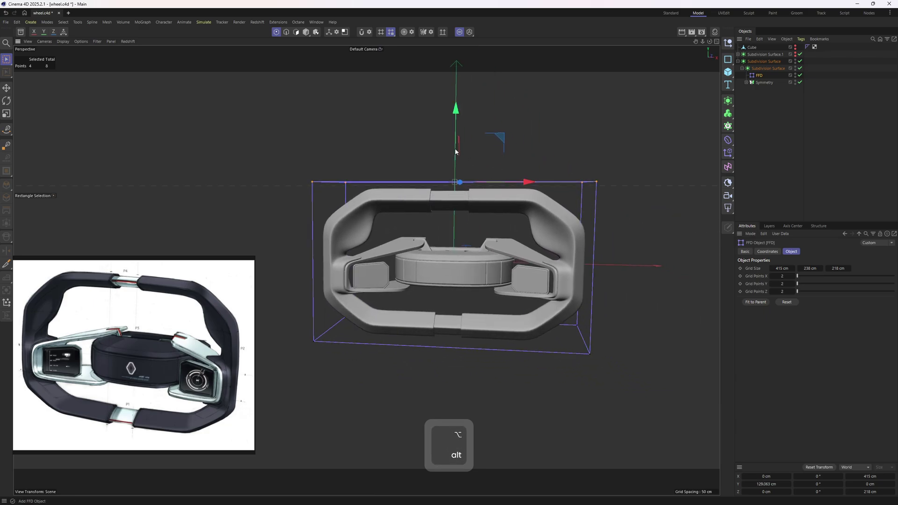
{"action": "key", "text": "ctrl+z"}
{"action": "left_click_drag", "start_coordinate": [461, 239], "coordinate": [453, 276], "text": "alt"}
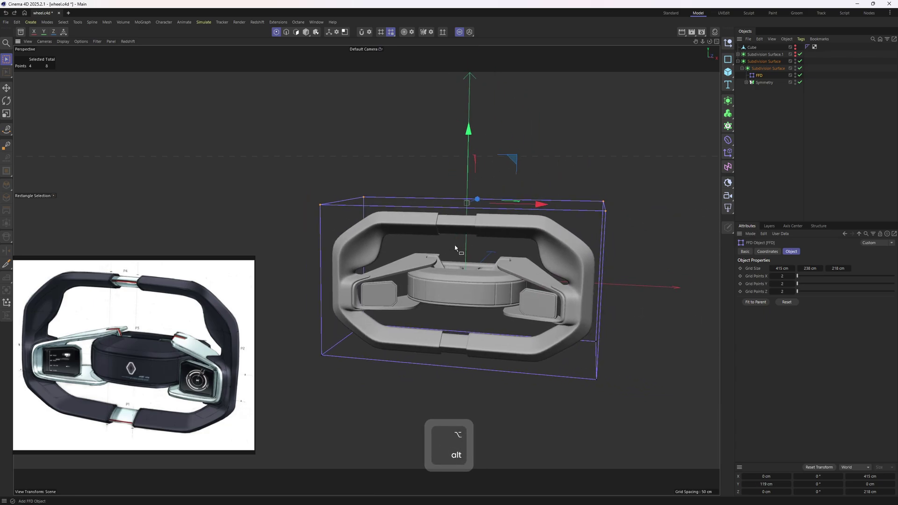
Try raising the four upper FFD points along Y, and undo the move
{"action": "left_click_drag", "start_coordinate": [466, 163], "coordinate": [471, 151]}
{"action": "key", "text": "ctrl+z"}
{"action": "key", "text": "ctrl+z"}
{"action": "key", "text": "ctrl+z"}
{"action": "key", "text": "ctrl+z"}
{"action": "key", "text": "ctrl+z"}
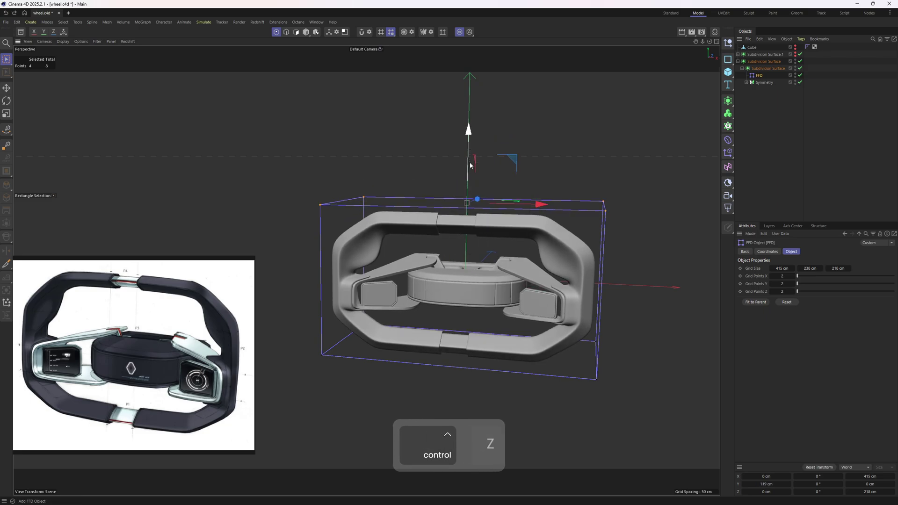
Stretch the FFD cage upward to about 255.6 cm tall and scale its points to about 406.8 cm wide
{"action": "middle_click_drag", "start_coordinate": [465, 220], "coordinate": [465, 190], "text": "alt"}
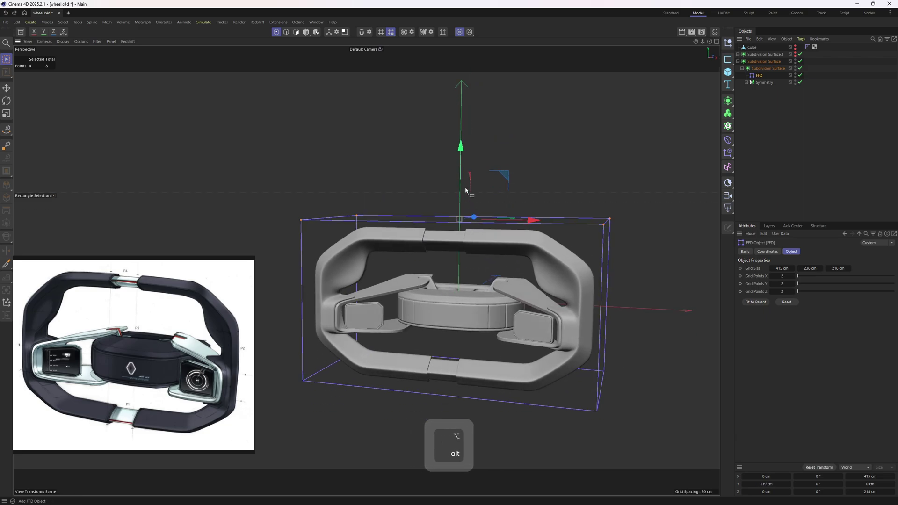
{"action": "right_click_drag", "start_coordinate": [464, 191], "coordinate": [480, 191], "text": "alt"}
{"action": "left_click_drag", "start_coordinate": [462, 194], "coordinate": [462, 183]}
{"action": "left_click_drag", "start_coordinate": [462, 183], "coordinate": [462, 179]}
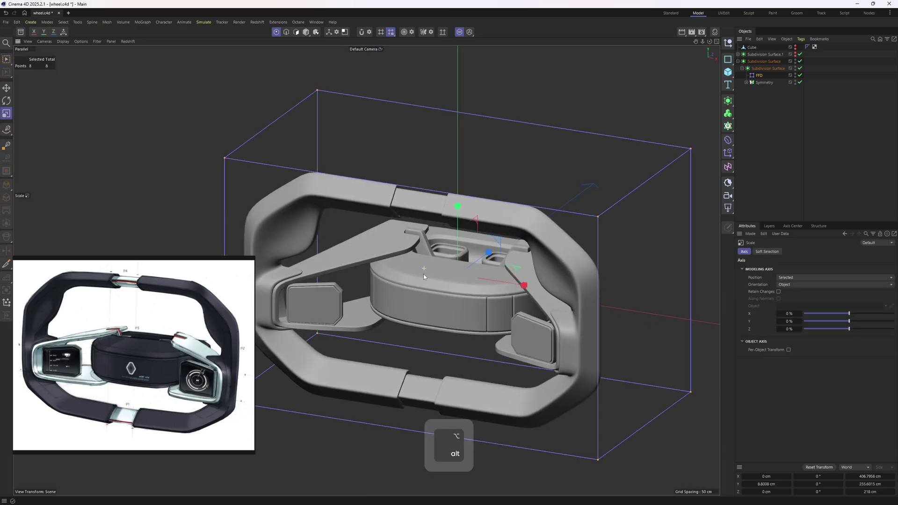
{"action": "right_click_drag", "start_coordinate": [423, 275], "coordinate": [444, 267], "text": "alt"}
{"action": "middle_click_drag", "start_coordinate": [423, 265], "coordinate": [426, 258], "text": "alt"}
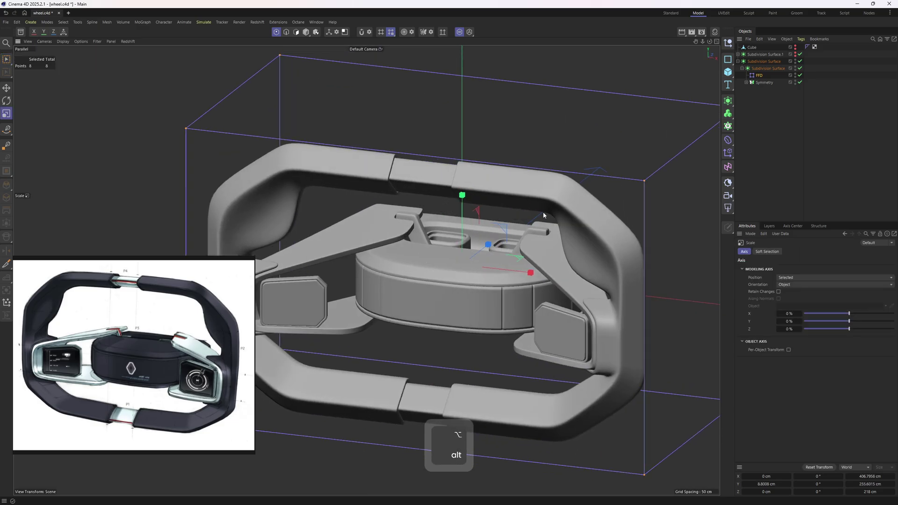
Toggle the FFD deformer off and on repeatedly to compare the original and deformed wheel proportions
{"action": "left_click", "coordinate": [800, 76]}
{"action": "left_click", "coordinate": [800, 76]}
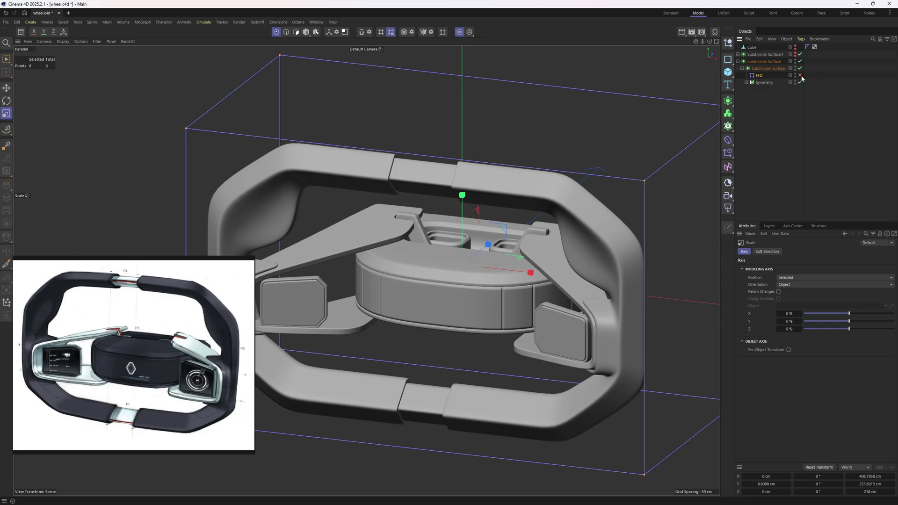
{"action": "left_click", "coordinate": [800, 75]}
{"action": "left_click", "coordinate": [800, 75]}
{"action": "left_click", "coordinate": [800, 75]}
{"action": "left_click", "coordinate": [800, 76]}
{"action": "left_click", "coordinate": [800, 76]}
{"action": "left_click", "coordinate": [800, 75]}
Display the model shaded with mesh lines and disable both Subdivision Surfaces and the FFD
{"action": "left_click_drag", "start_coordinate": [504, 253], "coordinate": [469, 237], "text": "alt"}
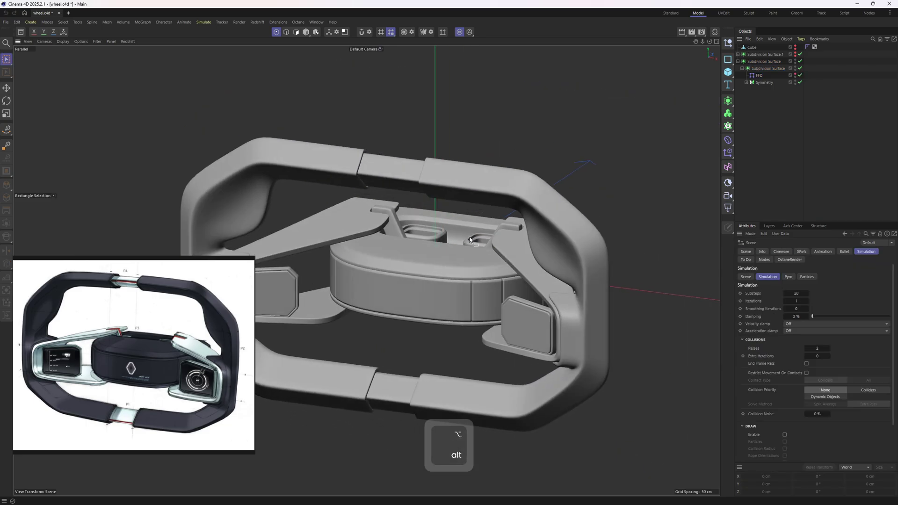
{"action": "key", "text": "n"}
{"action": "key", "text": "b"}
{"action": "scroll", "coordinate": [468, 248], "scroll_direction": "up", "scroll_amount": 6}
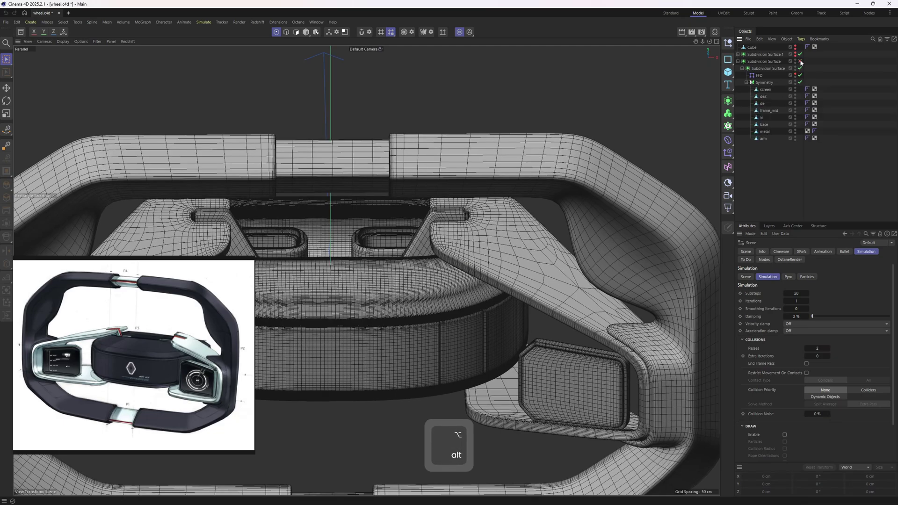
{"action": "left_click", "coordinate": [799, 75]}
{"action": "key", "text": "e"}
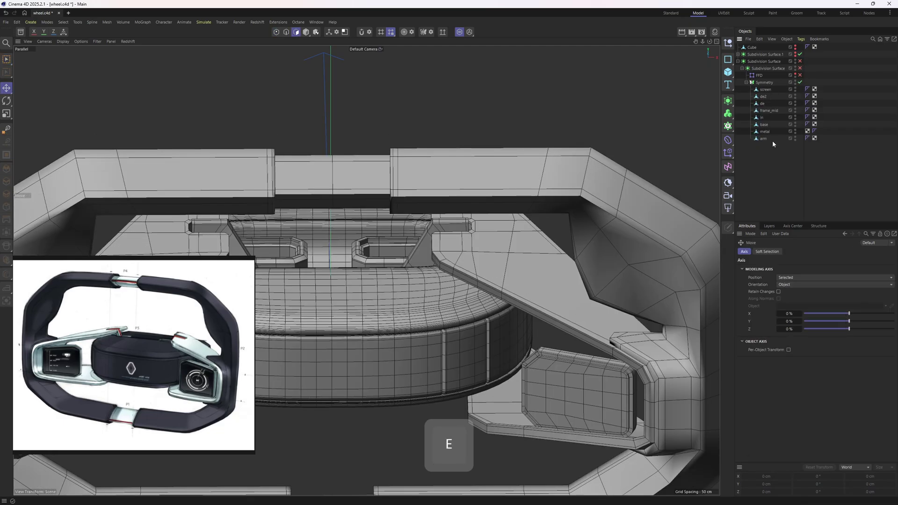
Isolate the arm object and switch to editing its points
{"action": "left_click", "coordinate": [763, 139]}
{"action": "left_click", "coordinate": [459, 32]}
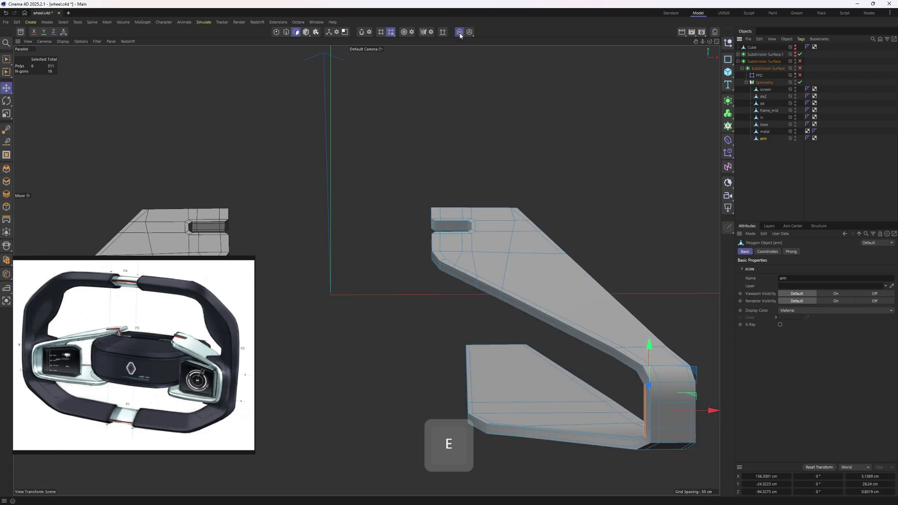
{"action": "scroll", "coordinate": [464, 162], "scroll_direction": "up", "scroll_amount": 5}
{"action": "key", "text": "Return"}
{"action": "right_click_drag", "start_coordinate": [543, 280], "coordinate": [523, 271], "text": "alt"}
{"action": "left_click_drag", "start_coordinate": [523, 271], "coordinate": [561, 281], "text": "alt"}
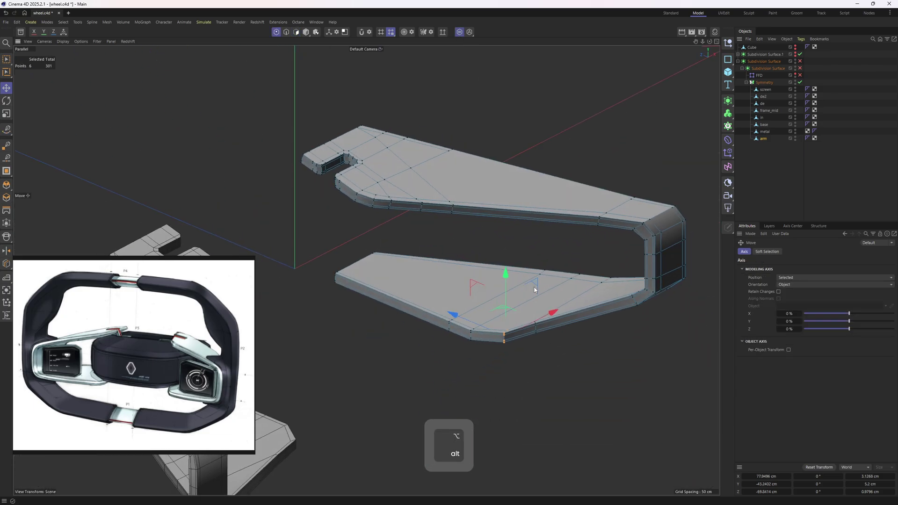
Add loop cuts across the arm's lower plate toward its free inner end
{"action": "right_click_drag", "start_coordinate": [362, 269], "coordinate": [412, 276], "text": "alt"}
{"action": "left_click_drag", "start_coordinate": [543, 305], "coordinate": [526, 313], "text": "alt"}
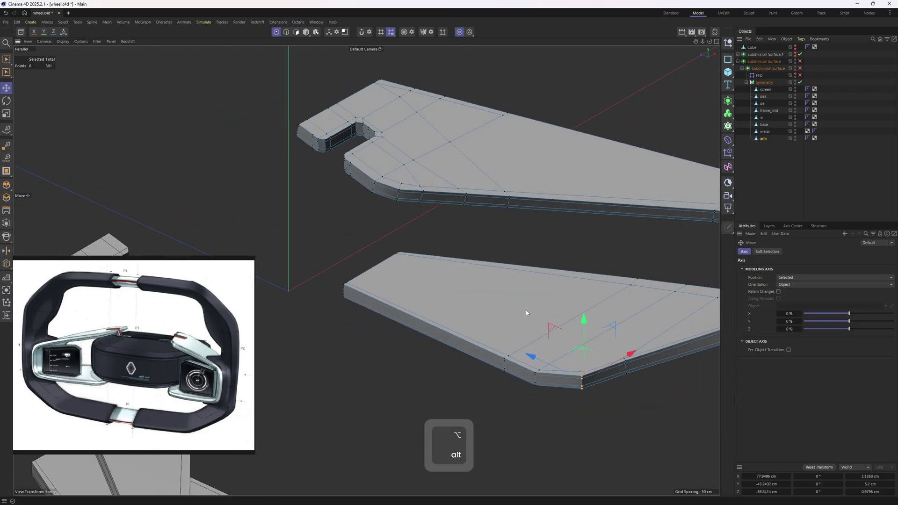
{"action": "left_click", "coordinate": [454, 332]}
{"action": "key", "text": "e"}
{"action": "left_click_drag", "start_coordinate": [524, 206], "coordinate": [546, 200], "text": "alt"}
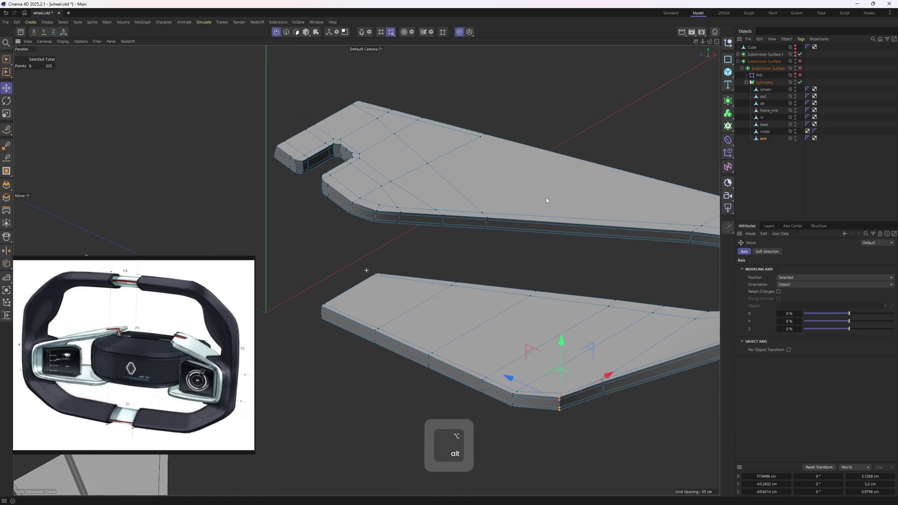
{"action": "left_click_drag", "start_coordinate": [797, 69], "coordinate": [799, 61]}
{"action": "right_click_drag", "start_coordinate": [556, 168], "coordinate": [486, 236], "text": "alt"}
{"action": "mouse_move", "coordinate": [485, 234]}
{"action": "left_mouse_down", "text": "alt"}
{"action": "mouse_move", "coordinate": [414, 256]}
{"action": "mouse_move", "coordinate": [366, 246]}
{"action": "mouse_move", "coordinate": [367, 221]}
{"action": "mouse_move", "coordinate": [487, 221]}
{"action": "left_mouse_up", "text": "alt"}
{"action": "key", "text": "k"}
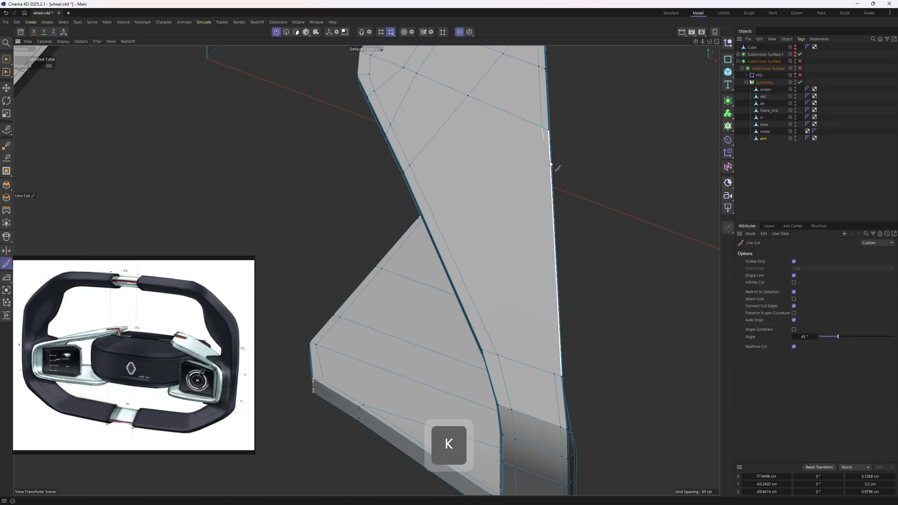
{"action": "key", "text": "e"}
{"action": "middle_click_drag", "start_coordinate": [532, 224], "coordinate": [518, 250], "text": "alt"}
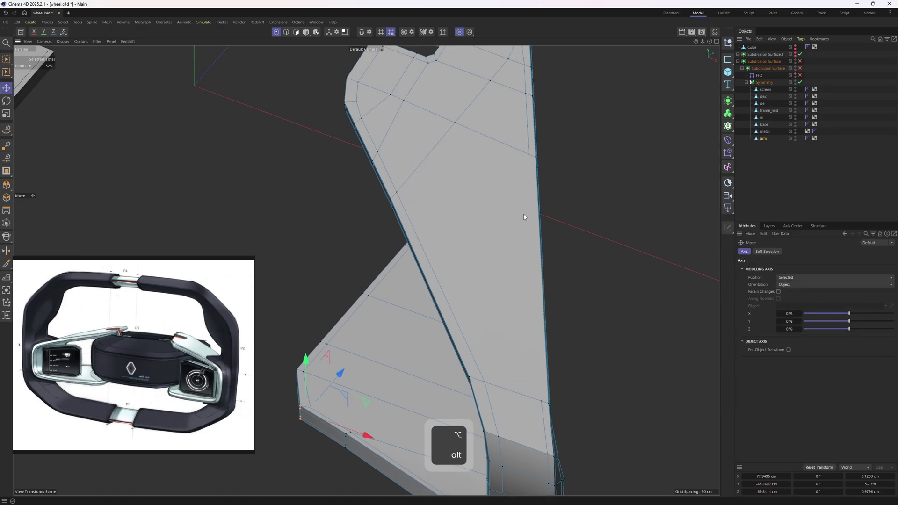
{"action": "key", "text": "k"}
{"action": "key", "text": "k"}
{"action": "left_click", "coordinate": [527, 155]}
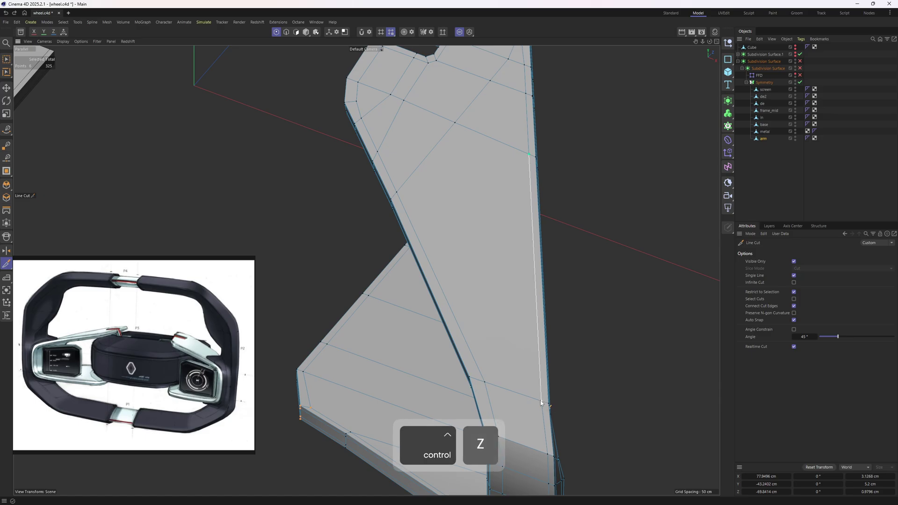
{"action": "key", "text": "e"}
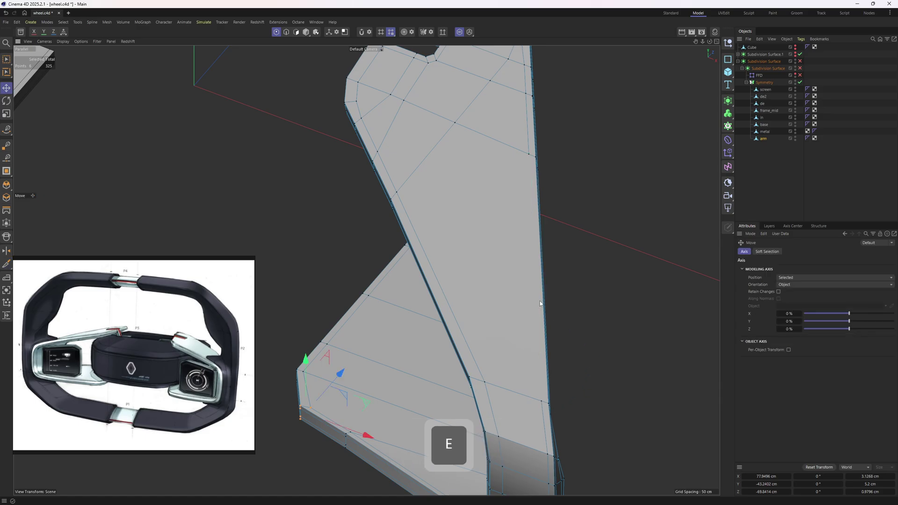
{"action": "left_click_drag", "start_coordinate": [540, 304], "coordinate": [549, 221]}
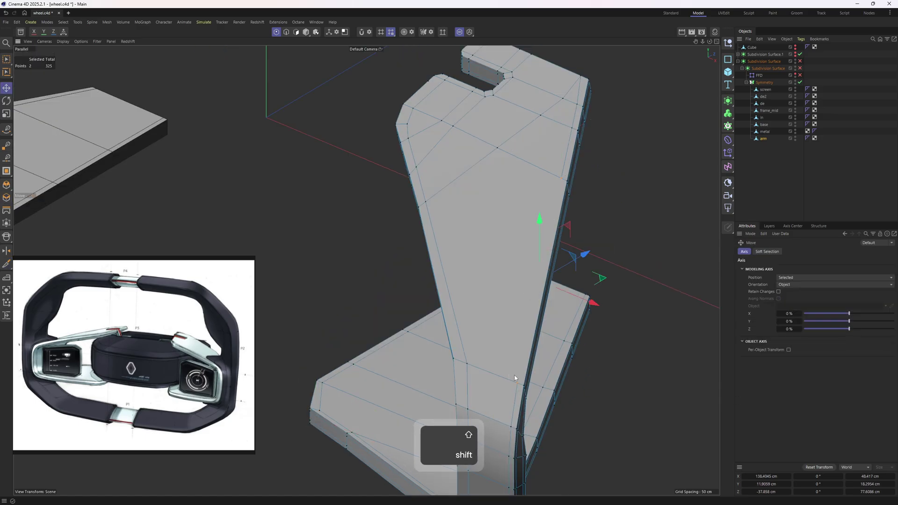
Cut a line across the arm's upper plate between its two long edges, on the top face, outer side and underside
{"action": "left_click_drag", "start_coordinate": [515, 378], "coordinate": [450, 274], "text": "alt"}
{"action": "key", "text": "k"}
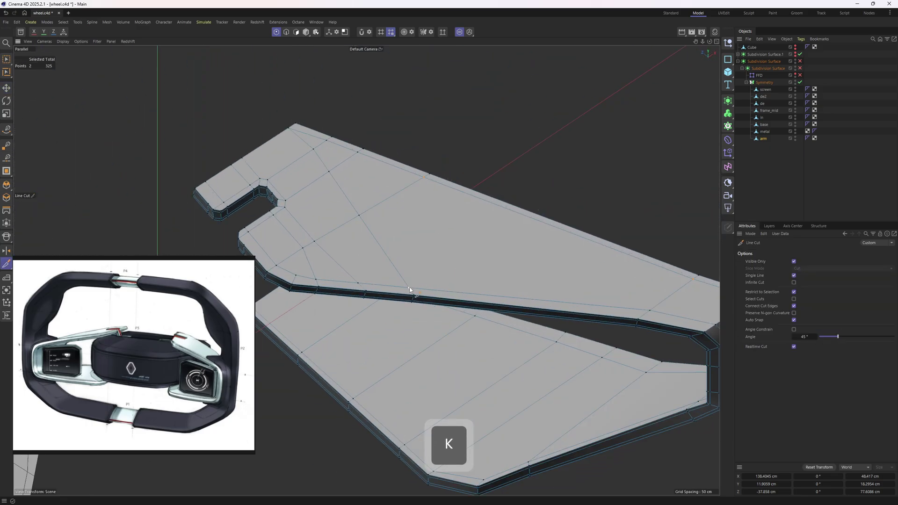
{"action": "left_click", "coordinate": [409, 287]}
{"action": "left_click", "coordinate": [509, 206]}
{"action": "left_click_drag", "start_coordinate": [510, 206], "coordinate": [387, 266], "text": "alt"}
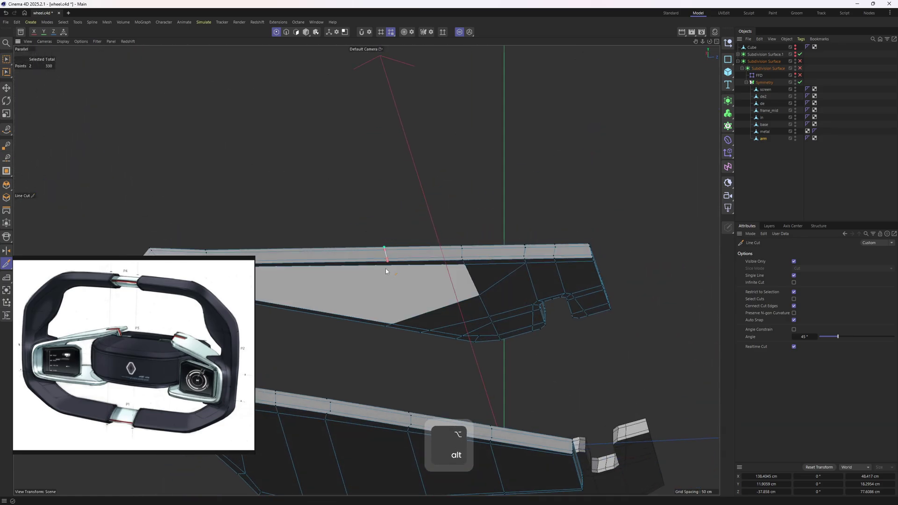
{"action": "left_click", "coordinate": [391, 322]}
{"action": "key", "text": "space"}
{"action": "mouse_move", "coordinate": [403, 317]}
{"action": "left_mouse_down", "text": "alt"}
{"action": "mouse_move", "coordinate": [498, 303]}
{"action": "mouse_move", "coordinate": [468, 271]}
{"action": "mouse_move", "coordinate": [428, 196]}
{"action": "left_mouse_up", "text": "alt"}
{"action": "right_click", "coordinate": [427, 197]}
{"action": "left_click", "coordinate": [457, 213]}
{"action": "left_click_drag", "start_coordinate": [430, 243], "coordinate": [415, 265], "text": "alt"}
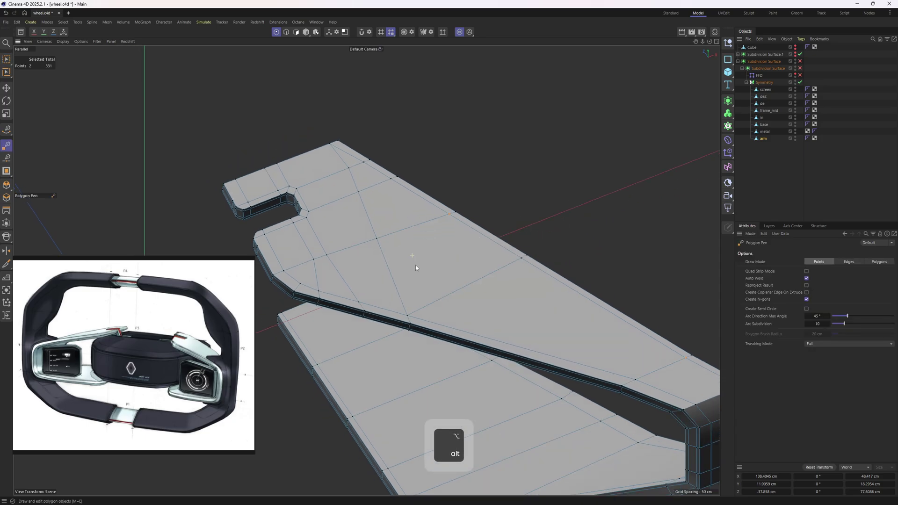
Dissolve the diagonal edges running through the arm's upper plate on both its top face and underside
{"action": "key", "text": "2"}
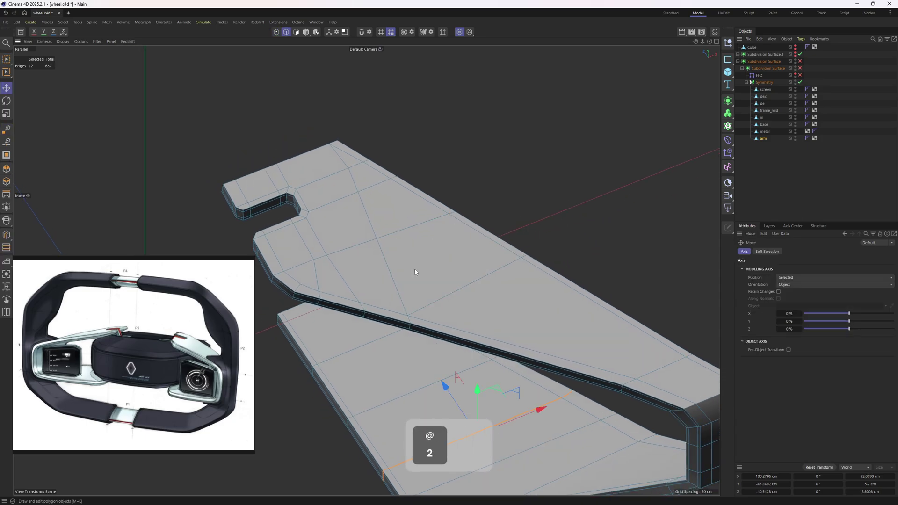
{"action": "double_click", "coordinate": [397, 268]}
{"action": "left_click", "coordinate": [397, 268]}
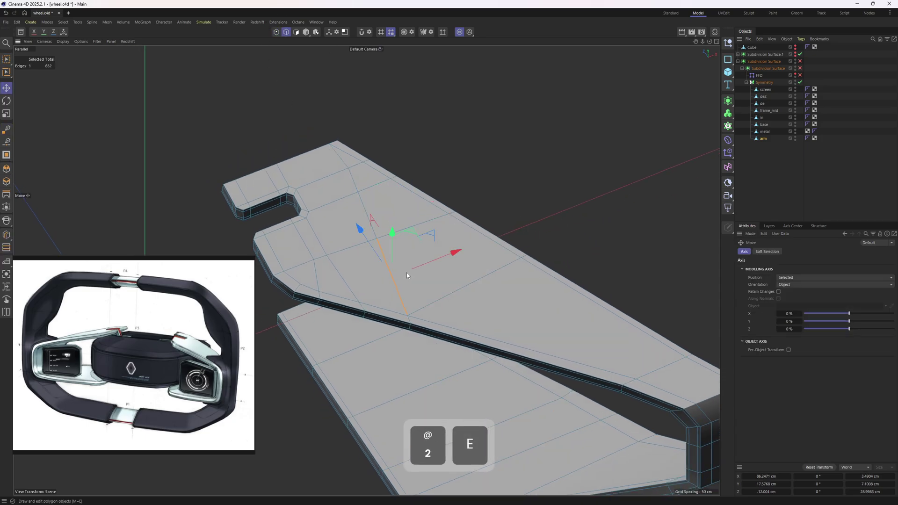
{"action": "double_click", "coordinate": [392, 264]}
{"action": "key", "text": "m"}
{"action": "key", "text": "n"}
{"action": "left_click_drag", "start_coordinate": [409, 267], "coordinate": [464, 168], "text": "alt"}
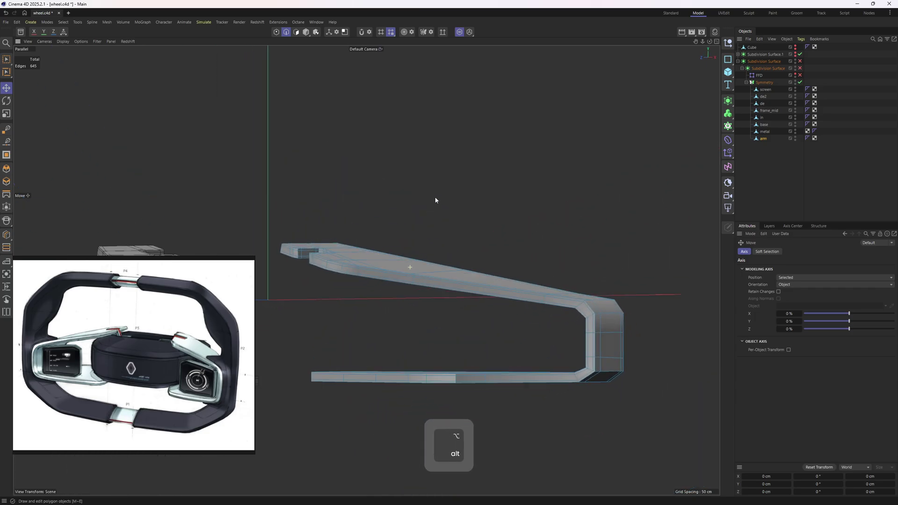
{"action": "key", "text": "m"}
{"action": "key", "text": "n"}
{"action": "left_click_drag", "start_coordinate": [411, 270], "coordinate": [431, 322], "text": "alt"}
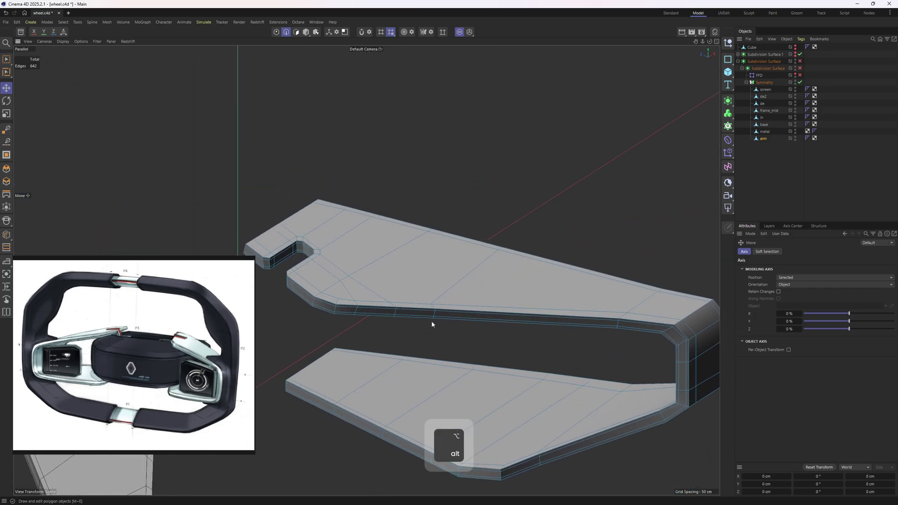
Cut a second line across the large upper plate face from its inner edge point to the outer edge, and match it underneath
{"action": "right_click_drag", "start_coordinate": [431, 322], "coordinate": [421, 256], "text": "alt"}
{"action": "key", "text": "k"}
{"action": "key", "text": "k"}
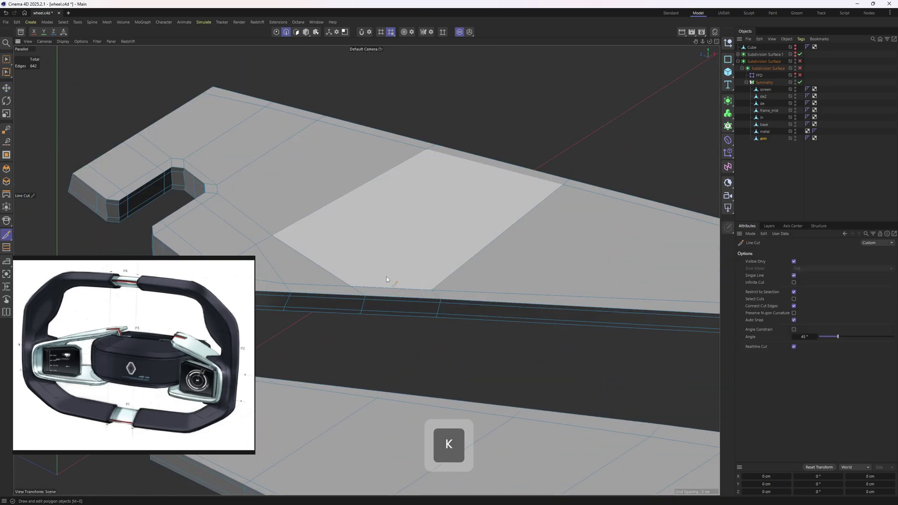
{"action": "left_click", "coordinate": [350, 286]}
{"action": "left_click", "coordinate": [472, 169]}
{"action": "left_click_drag", "start_coordinate": [473, 168], "coordinate": [383, 266], "text": "alt"}
{"action": "left_click", "coordinate": [365, 267]}
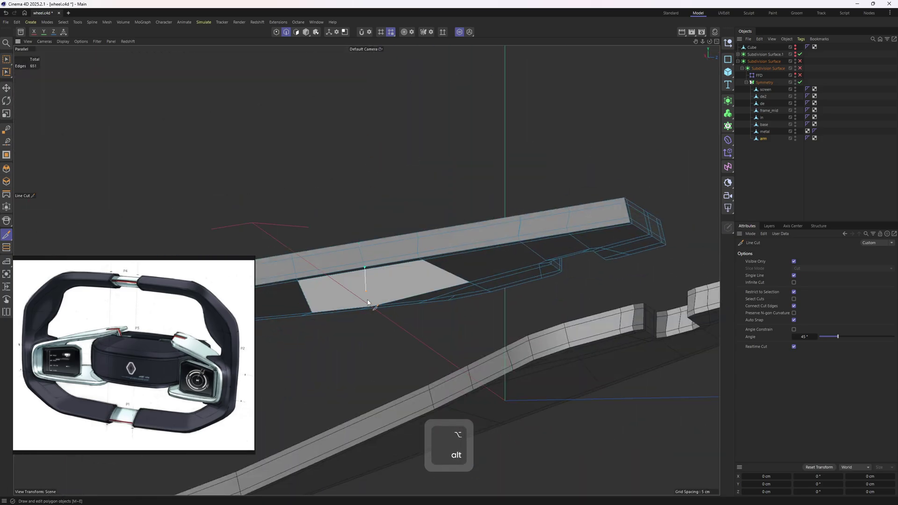
{"action": "left_click", "coordinate": [373, 306]}
{"action": "key", "text": "e"}
Add centred loop cuts across the arm's upper plate between its widely spaced cross edges
{"action": "mouse_move", "coordinate": [366, 270]}
{"action": "left_mouse_down", "text": "alt"}
{"action": "mouse_move", "coordinate": [484, 265]}
{"action": "mouse_move", "coordinate": [407, 262]}
{"action": "mouse_move", "coordinate": [388, 247]}
{"action": "mouse_move", "coordinate": [407, 246]}
{"action": "mouse_move", "coordinate": [374, 262]}
{"action": "left_mouse_up", "text": "alt"}
{"action": "scroll", "coordinate": [407, 262], "scroll_direction": "down", "scroll_amount": 6}
{"action": "scroll", "coordinate": [388, 247], "scroll_direction": "up", "scroll_amount": 6}
{"action": "scroll", "coordinate": [407, 246], "scroll_direction": "down", "scroll_amount": 3}
{"action": "scroll", "coordinate": [388, 253], "scroll_direction": "up", "scroll_amount": 3}
{"action": "scroll", "coordinate": [374, 261], "scroll_direction": "down", "scroll_amount": 3}
{"action": "key", "text": "k"}
{"action": "key", "text": "l"}
{"action": "key", "text": "shift"}
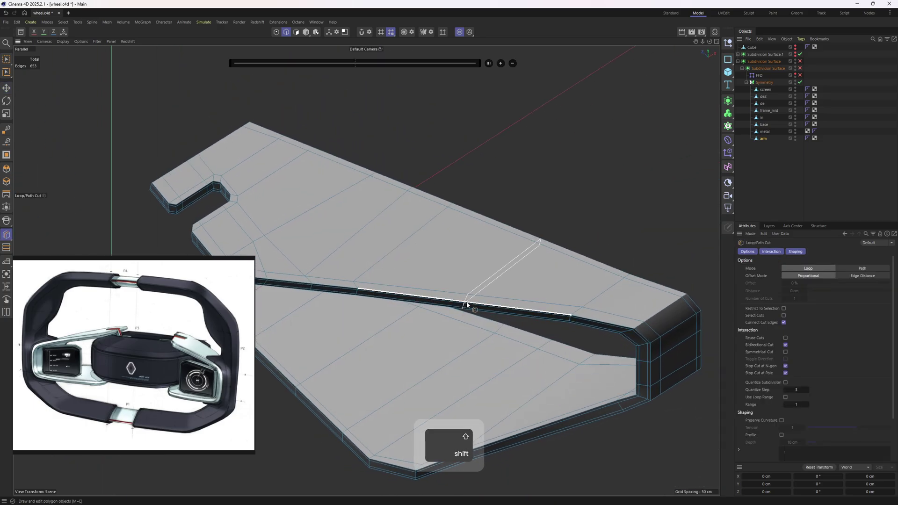
{"action": "left_click", "coordinate": [805, 299]}
{"action": "key", "text": "e"}
Slide the selected cross edge loop along the arm's upper plate by about 5.09 cm to even out the spacing
{"action": "middle_click_drag", "start_coordinate": [421, 245], "coordinate": [507, 258], "text": "alt"}
{"action": "left_click_drag", "start_coordinate": [469, 269], "coordinate": [517, 267], "text": "alt"}
{"action": "key", "text": "space"}
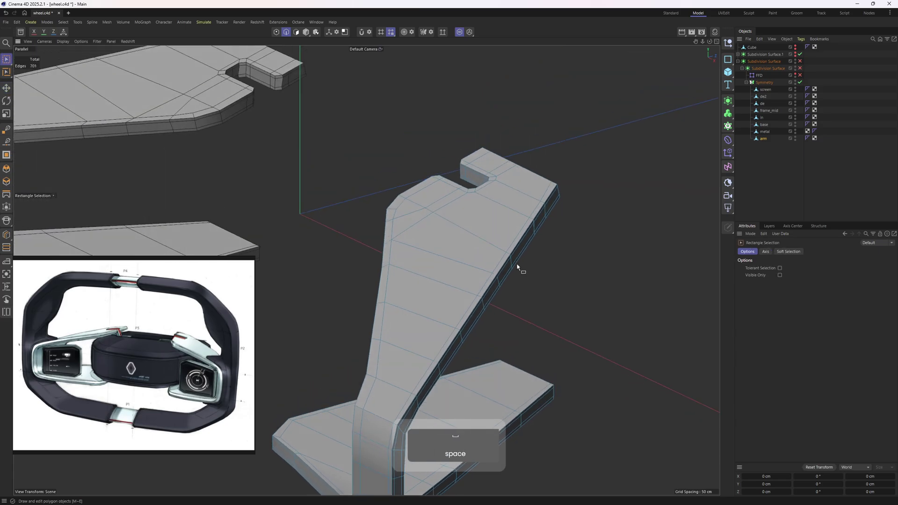
{"action": "key", "text": "m"}
{"action": "key", "text": "o"}
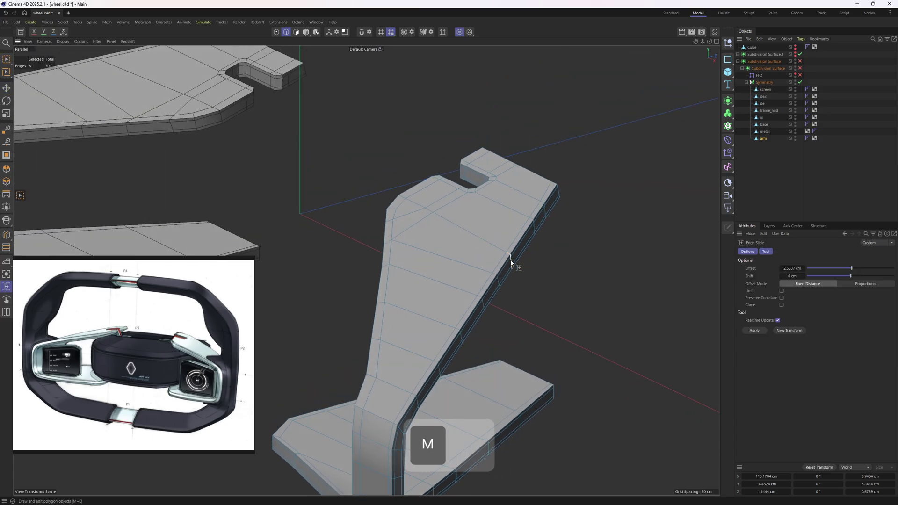
{"action": "left_click_drag", "start_coordinate": [486, 230], "coordinate": [456, 189], "text": "alt"}
{"action": "scroll", "coordinate": [455, 189], "scroll_direction": "up", "scroll_amount": 4}
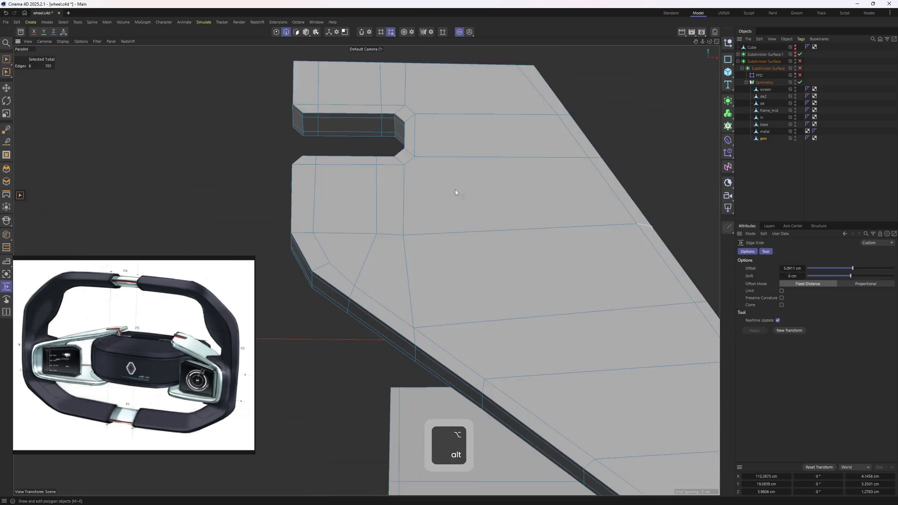
{"action": "scroll", "coordinate": [448, 190], "scroll_direction": "down", "scroll_amount": 3}
Make the arm the active object again
{"action": "key", "text": "1"}
{"action": "left_click_drag", "start_coordinate": [472, 233], "coordinate": [546, 201], "text": "alt"}
{"action": "left_click", "coordinate": [799, 61]}
{"action": "left_click", "coordinate": [834, 87]}
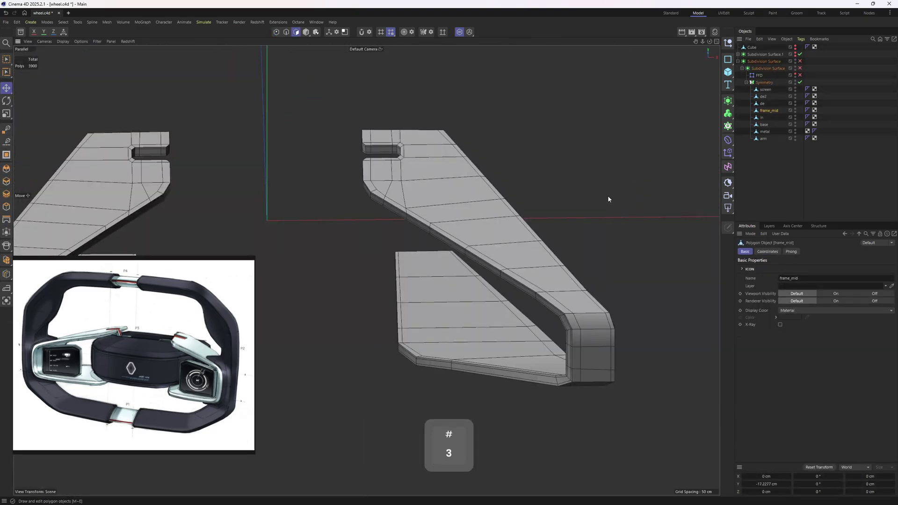
{"action": "key", "text": "e"}
{"action": "scroll", "coordinate": [521, 236], "scroll_direction": "up", "scroll_amount": 4}
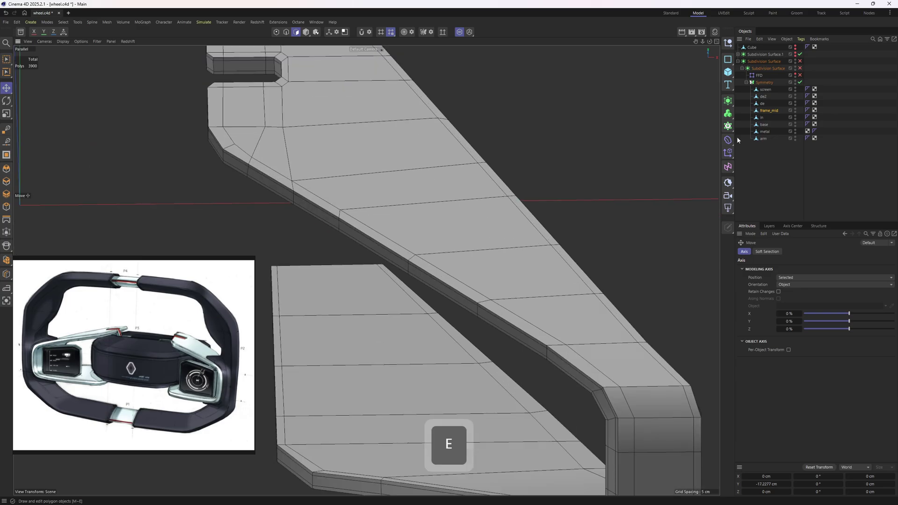
{"action": "left_click", "coordinate": [763, 139]}
{"action": "scroll", "coordinate": [419, 169], "scroll_direction": "down", "scroll_amount": 3}
Select the upper plate's top faces and add a lengthwise loop cut along the upper plate and around the arm's bend
{"action": "key", "text": "3"}
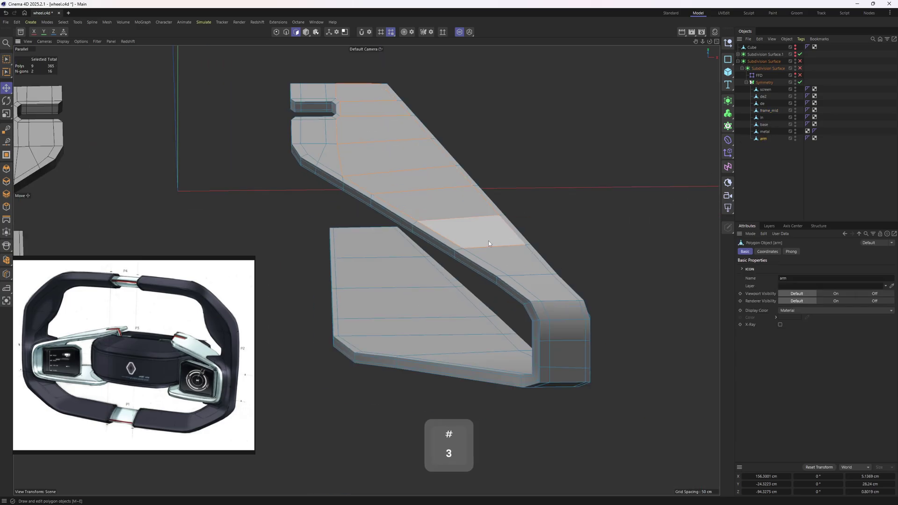
{"action": "key", "text": "l"}
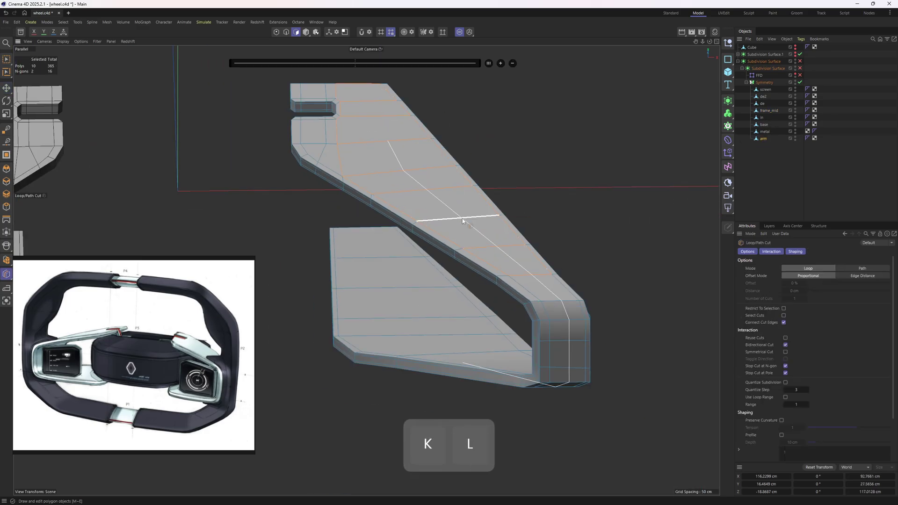
{"action": "left_click", "coordinate": [462, 217]}
{"action": "key", "text": "e"}
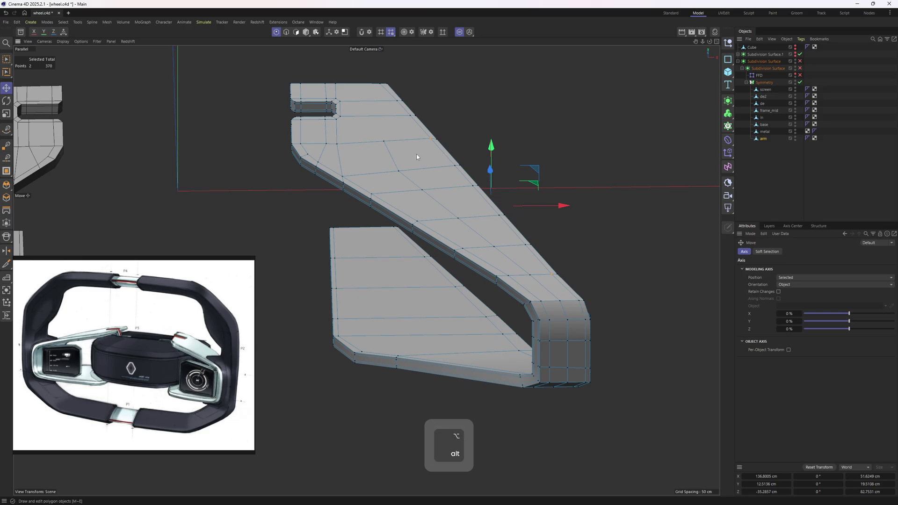
Cut a line extending the upper plate's lengthwise loop from its last point to the end edge beside the notch
{"action": "middle_click_drag", "start_coordinate": [417, 154], "coordinate": [452, 223], "text": "alt"}
{"action": "left_click_drag", "start_coordinate": [452, 223], "coordinate": [411, 236], "text": "alt"}
{"action": "scroll", "coordinate": [411, 241], "scroll_direction": "up", "scroll_amount": 5}
{"action": "key", "text": "k"}
{"action": "key", "text": "k"}
{"action": "scroll", "coordinate": [428, 210], "scroll_direction": "down", "scroll_amount": 3}
{"action": "middle_click_drag", "start_coordinate": [428, 211], "coordinate": [411, 292], "text": "alt"}
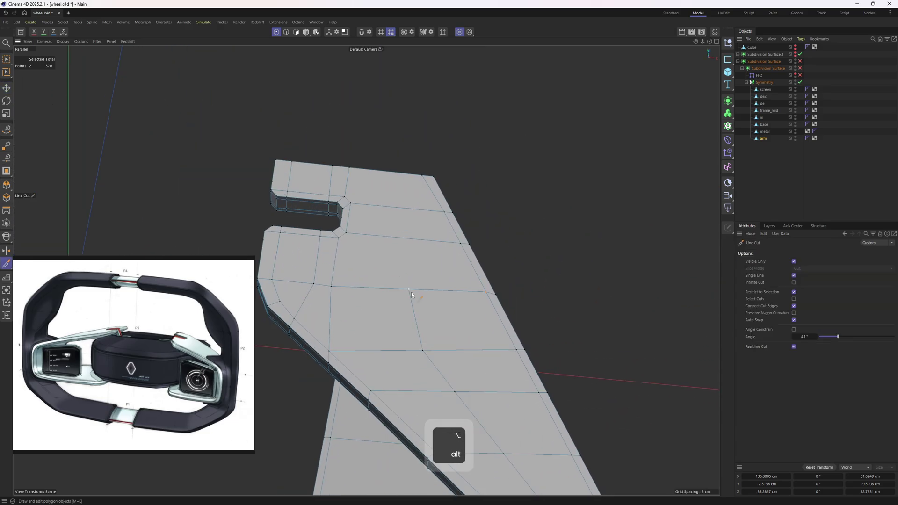
{"action": "left_click", "coordinate": [408, 288]}
{"action": "left_click", "coordinate": [391, 172]}
{"action": "key", "text": "space"}
Add a matching lengthwise loop cut on the underside of the arm's upper plate
{"action": "left_click_drag", "start_coordinate": [391, 172], "coordinate": [370, 209], "text": "alt"}
{"action": "key", "text": "k"}
{"action": "key", "text": "k"}
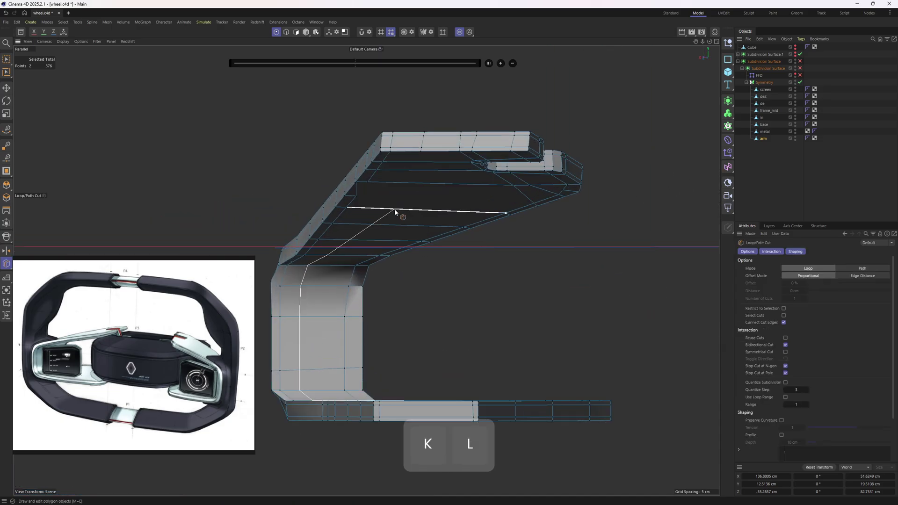
Extend the underside's lengthwise cut to the end edge beside the notch with the Polygon Pen
{"action": "right_click", "coordinate": [409, 172]}
{"action": "left_click", "coordinate": [436, 189]}
{"action": "scroll", "coordinate": [349, 192], "scroll_direction": "up", "scroll_amount": 10}
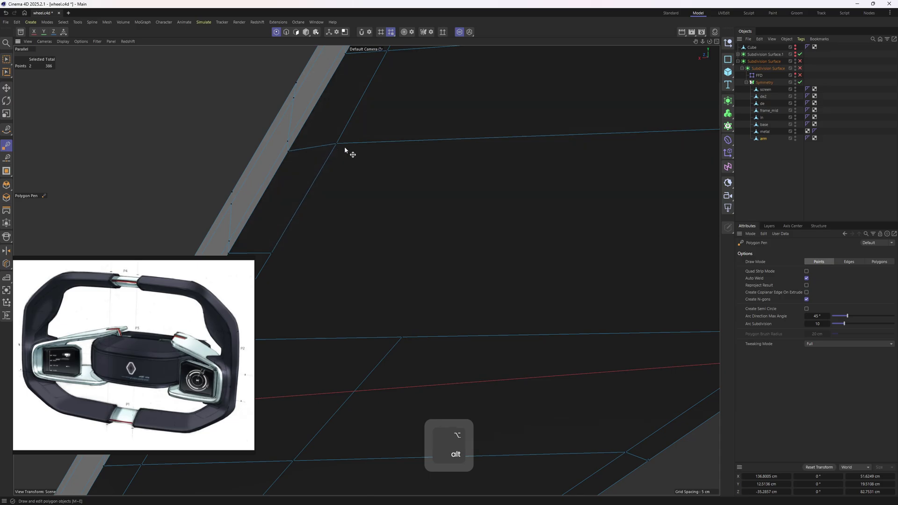
{"action": "scroll", "coordinate": [357, 154], "scroll_direction": "down", "scroll_amount": 10}
{"action": "middle_click_drag", "start_coordinate": [399, 198], "coordinate": [368, 218], "text": "alt"}
{"action": "scroll", "coordinate": [368, 217], "scroll_direction": "up", "scroll_amount": 3}
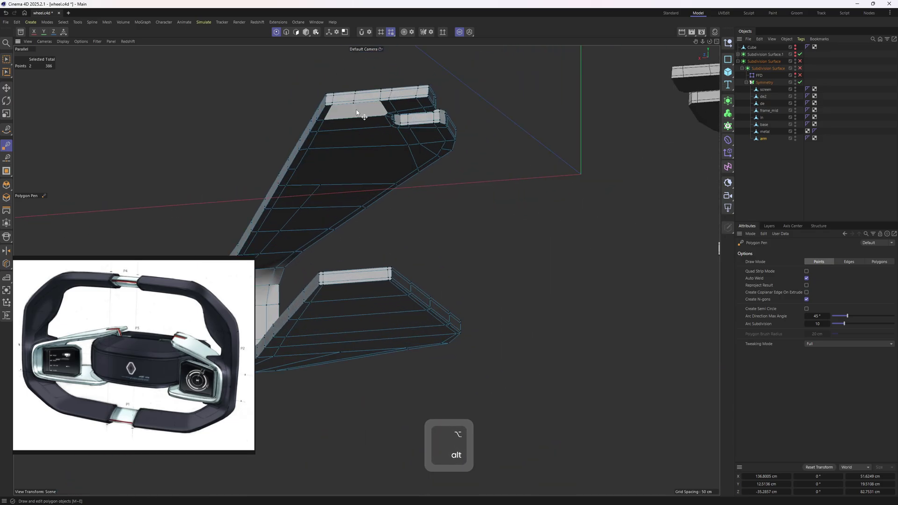
{"action": "left_click", "coordinate": [323, 184]}
{"action": "key", "text": "space"}
{"action": "left_click_drag", "start_coordinate": [302, 248], "coordinate": [370, 302], "text": "alt"}
{"action": "middle_click_drag", "start_coordinate": [371, 306], "coordinate": [364, 333], "text": "alt"}
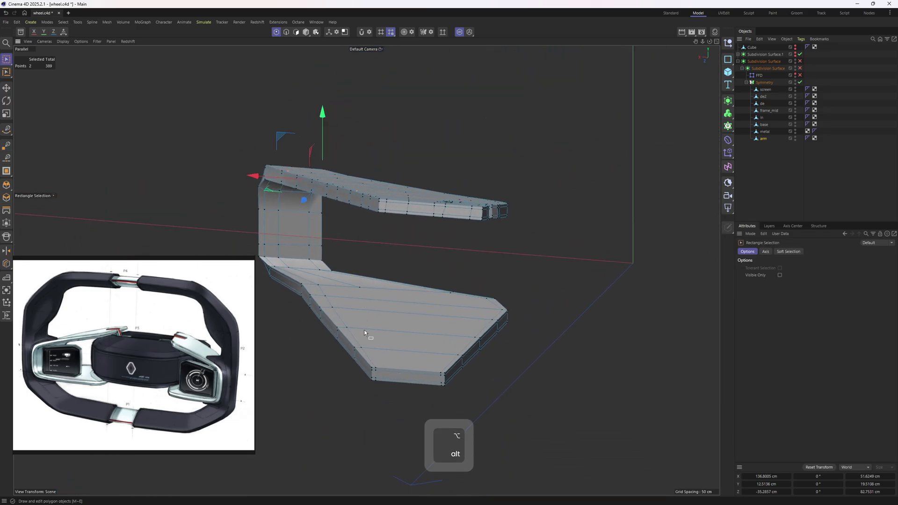
{"action": "key", "text": "l"}
{"action": "left_click", "coordinate": [405, 371]}
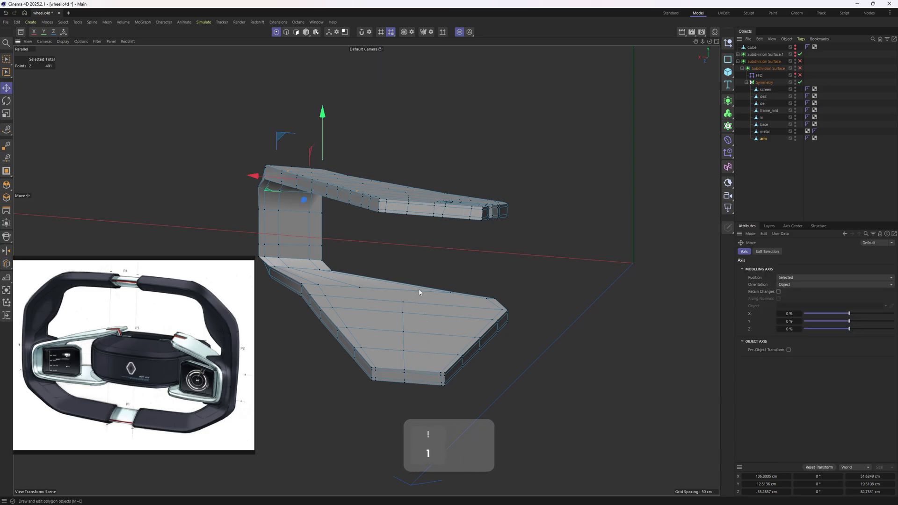
{"action": "key", "text": "m"}
{"action": "key", "text": "e"}
{"action": "scroll", "coordinate": [440, 299], "scroll_direction": "up", "scroll_amount": 5}
{"action": "scroll", "coordinate": [416, 327], "scroll_direction": "down", "scroll_amount": 5}
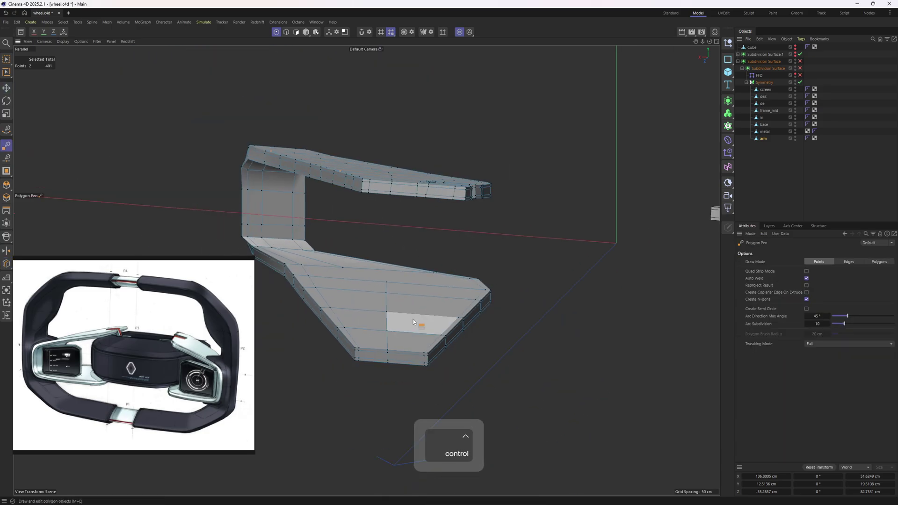
{"action": "key", "text": "ctrl+z"}
Add a lengthwise loop cut through the middle of the arm's lower plate from its free end edge
{"action": "key", "text": "k"}
{"action": "key", "text": "l"}
{"action": "left_click", "coordinate": [388, 354]}
Select the wide face where the lower plate's lengthwise cut stops to inspect its shape
{"action": "key", "text": "2"}
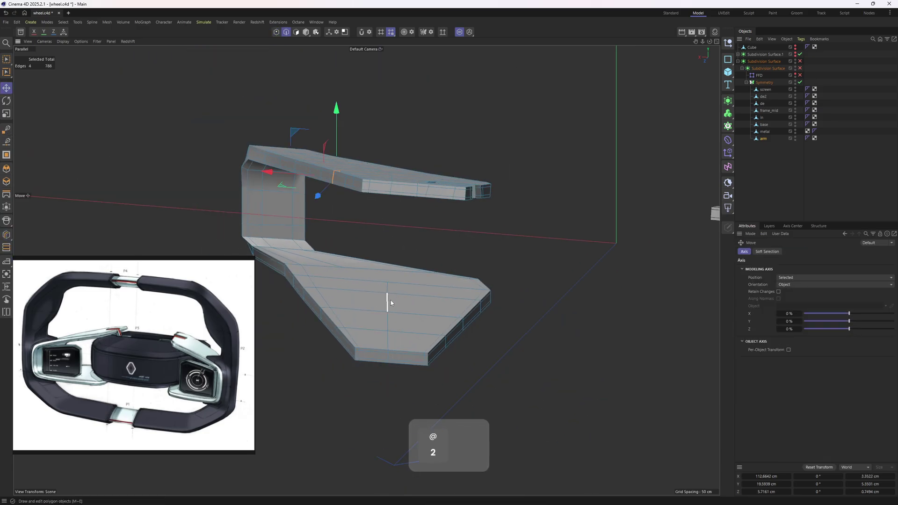
{"action": "key", "text": "3"}
{"action": "scroll", "coordinate": [398, 286], "scroll_direction": "up", "scroll_amount": 4}
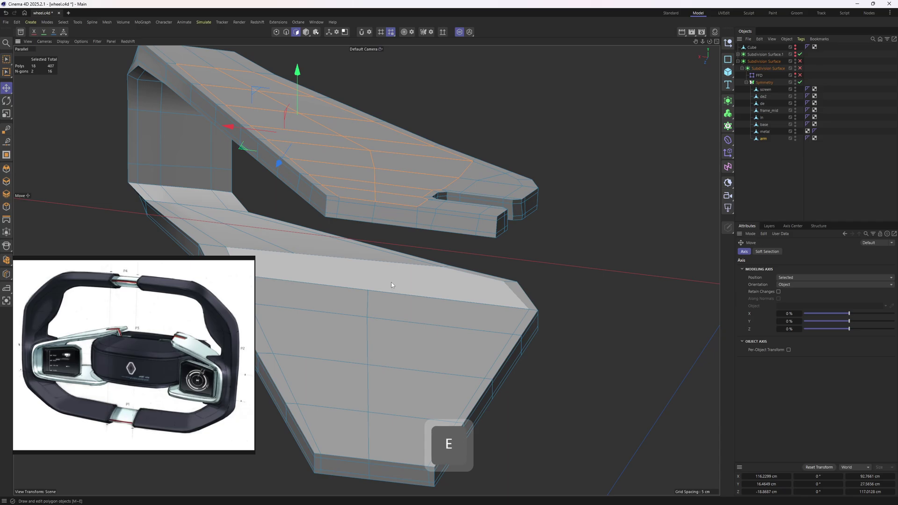
{"action": "left_click", "coordinate": [391, 285]}
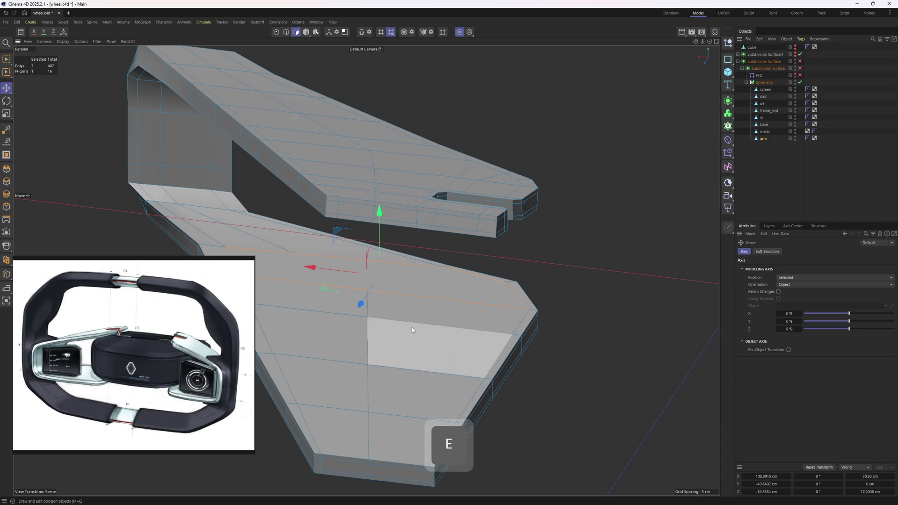
Connect the ends of the lower plate's lengthwise cut to neighbouring points with the Polygon Pen and show the whole wheel again
{"action": "key", "text": "1"}
{"action": "key", "text": "m"}
{"action": "key", "text": "e"}
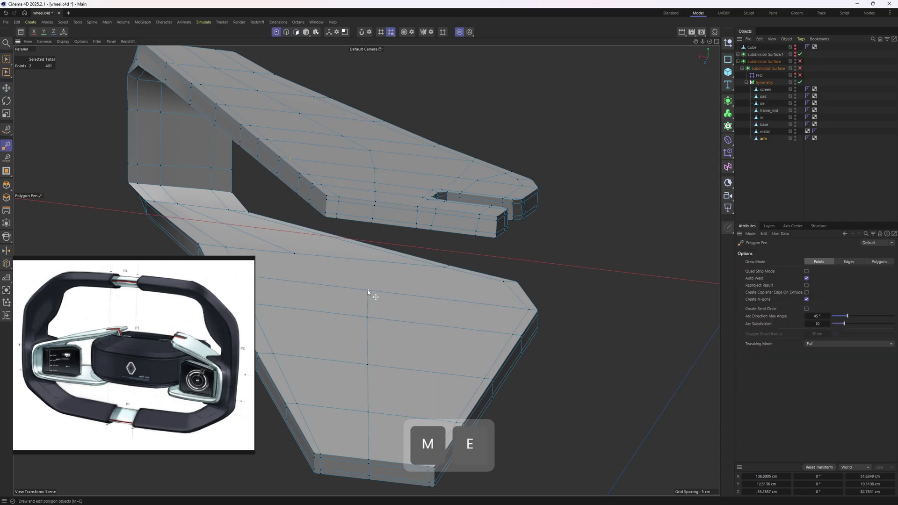
{"action": "left_click_drag", "start_coordinate": [361, 279], "coordinate": [782, 80], "text": "alt"}
{"action": "key", "text": "m"}
{"action": "key", "text": "e"}
{"action": "key", "text": "e"}
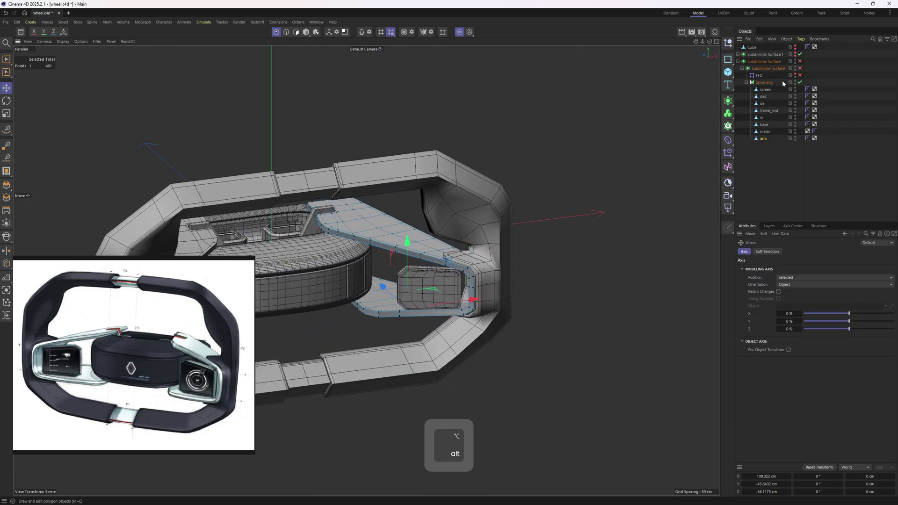
Turn on the outer Subdivision Surface that holds the wheel parts and enable SSAO in the viewport to inspect the smoothed wheel
{"action": "left_click", "coordinate": [799, 62]}
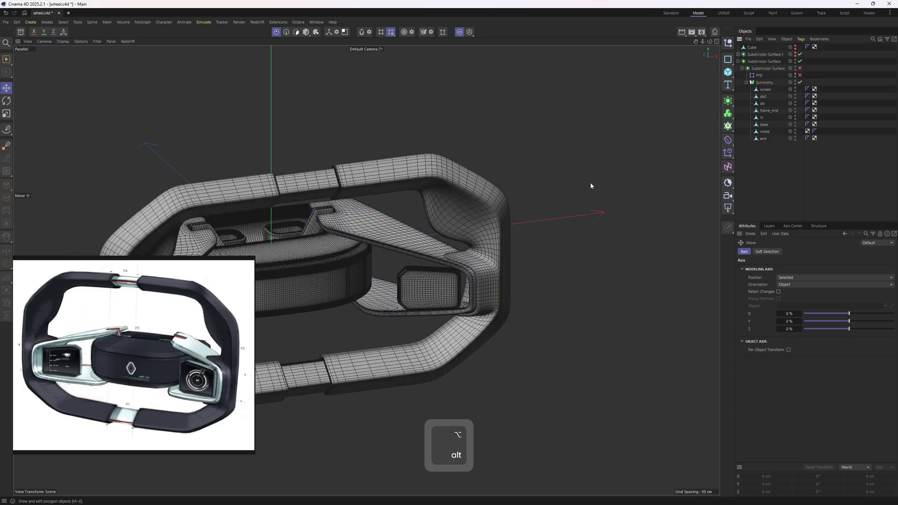
{"action": "mouse_move", "coordinate": [417, 220]}
{"action": "left_mouse_down", "text": "alt"}
{"action": "mouse_move", "coordinate": [374, 224]}
{"action": "mouse_move", "coordinate": [418, 217]}
{"action": "left_mouse_up", "text": "alt"}
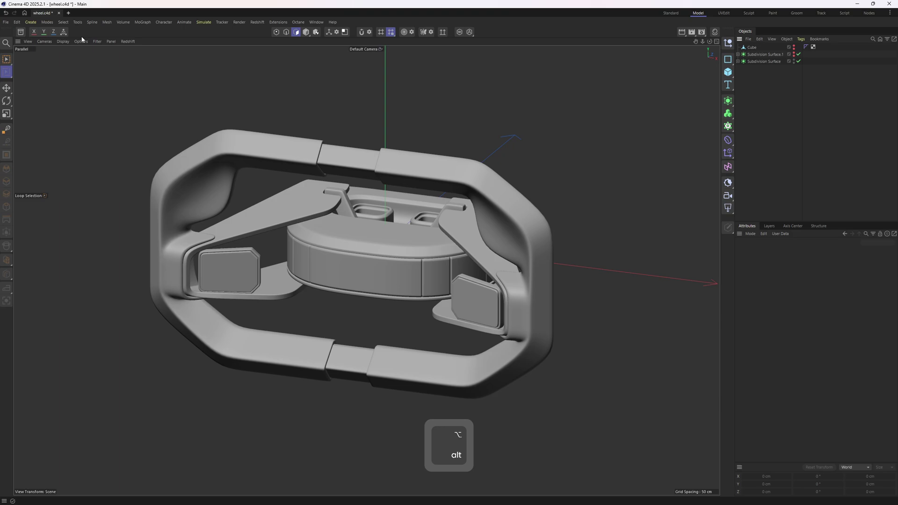
{"action": "left_click", "coordinate": [81, 41]}
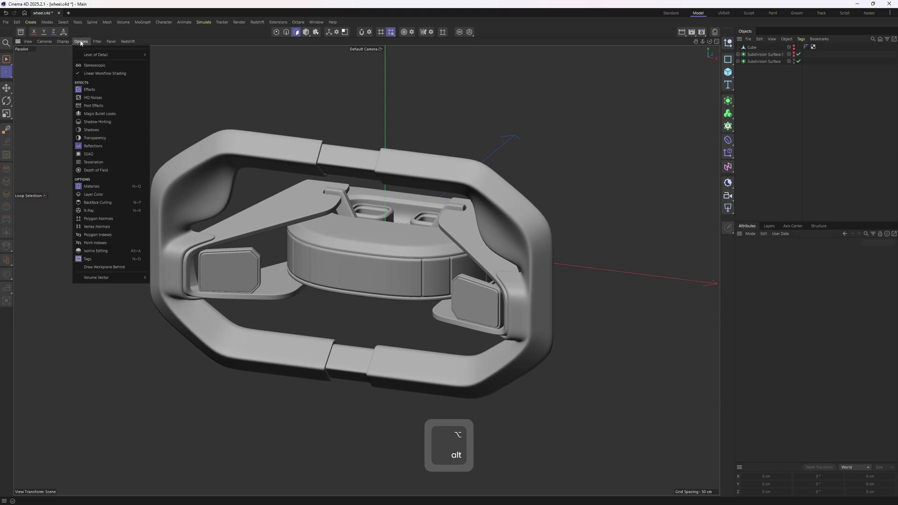
{"action": "left_click", "coordinate": [94, 153]}
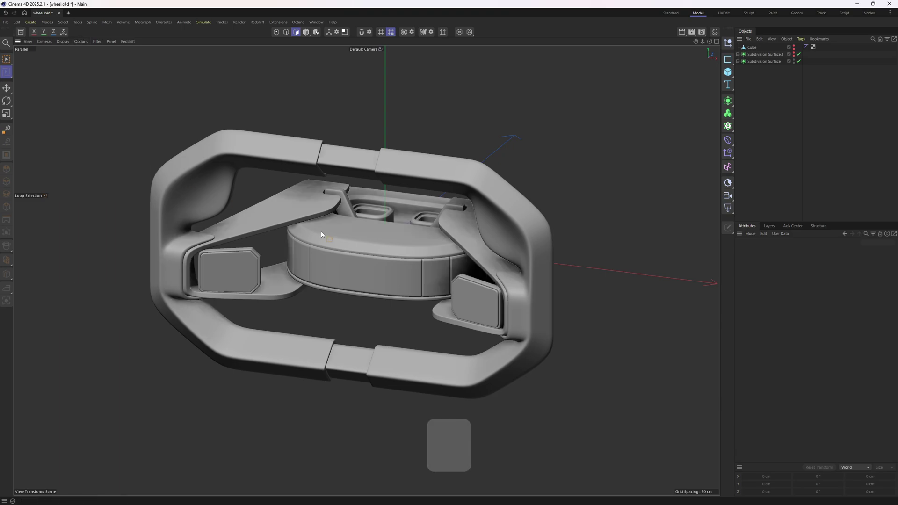
{"action": "left_click_drag", "start_coordinate": [346, 197], "coordinate": [356, 247], "text": "alt"}
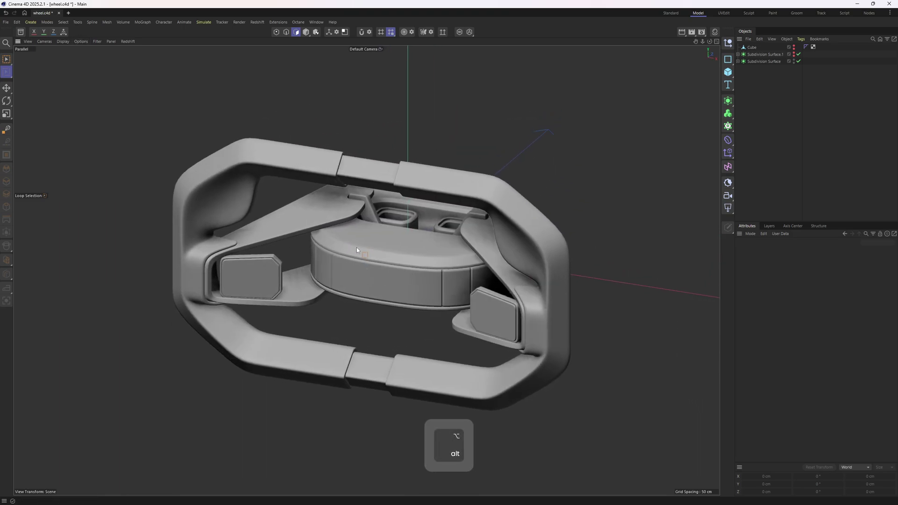
{"action": "scroll", "coordinate": [358, 252], "scroll_direction": "up", "scroll_amount": 3}
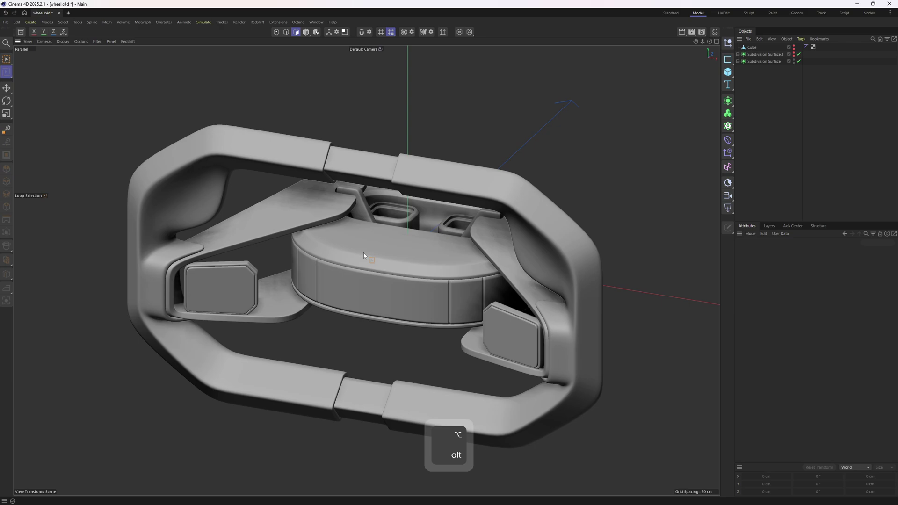